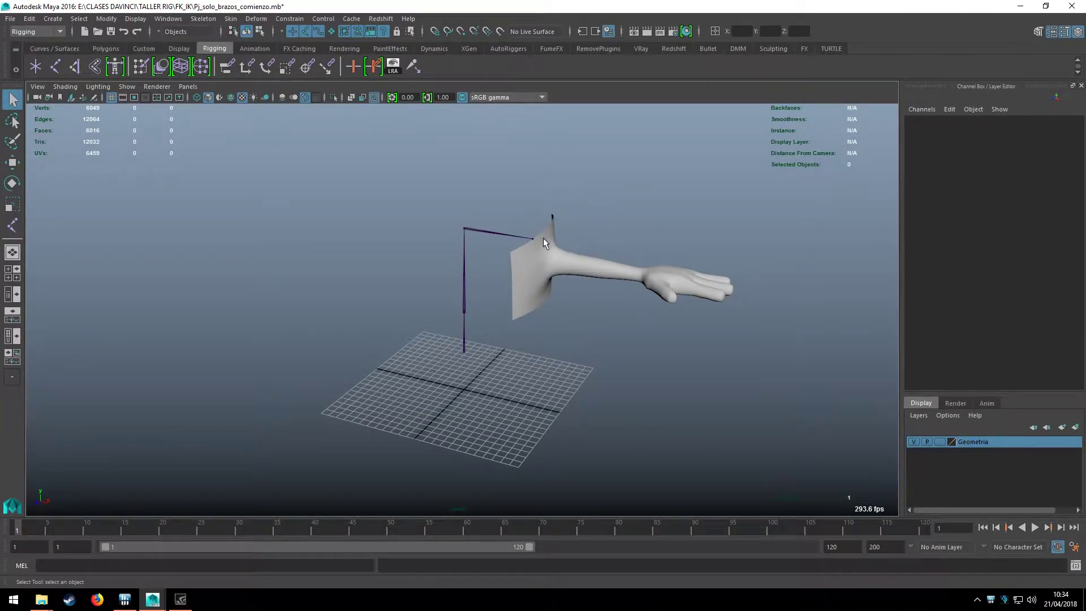
Zoom and orbit around the arm scene to inspect it from several angles
scroll(543, 238, up, 3)
scroll(497, 292, up, 2)
scroll(560, 310, down, 2)
scroll(399, 276, down, 2)
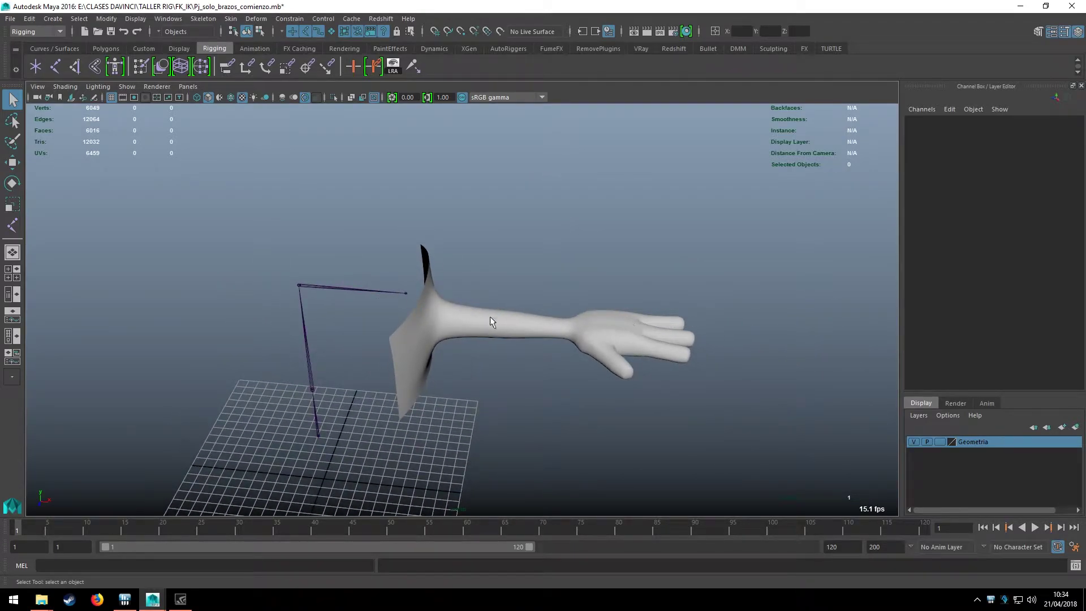
scroll(605, 327, up, 1)
scroll(589, 311, up, 2)
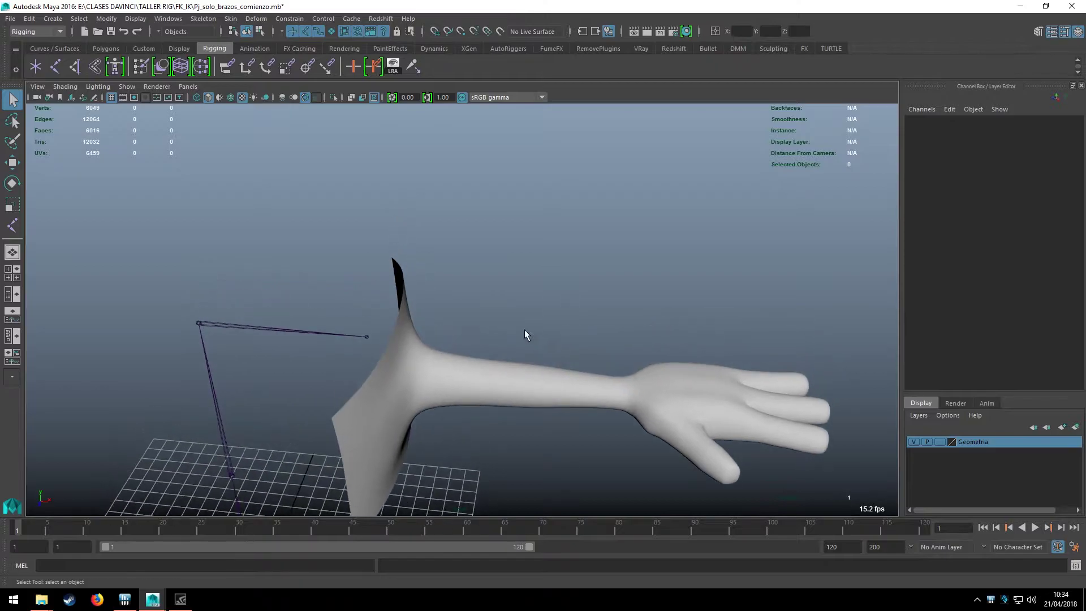
scroll(680, 391, down, 2)
scroll(701, 264, down, 2)
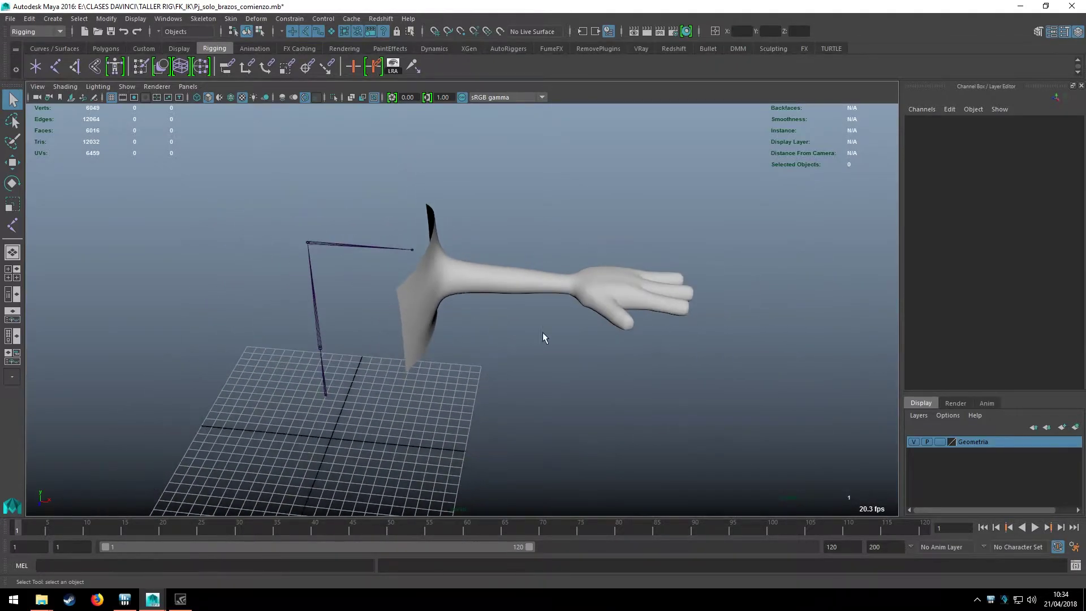
mouse_move(542, 331)
alt+mouse_down()
mouse_move(509, 315)
mouse_move(523, 310)
mouse_move(485, 279)
mouse_move(520, 291)
alt+mouse_up()
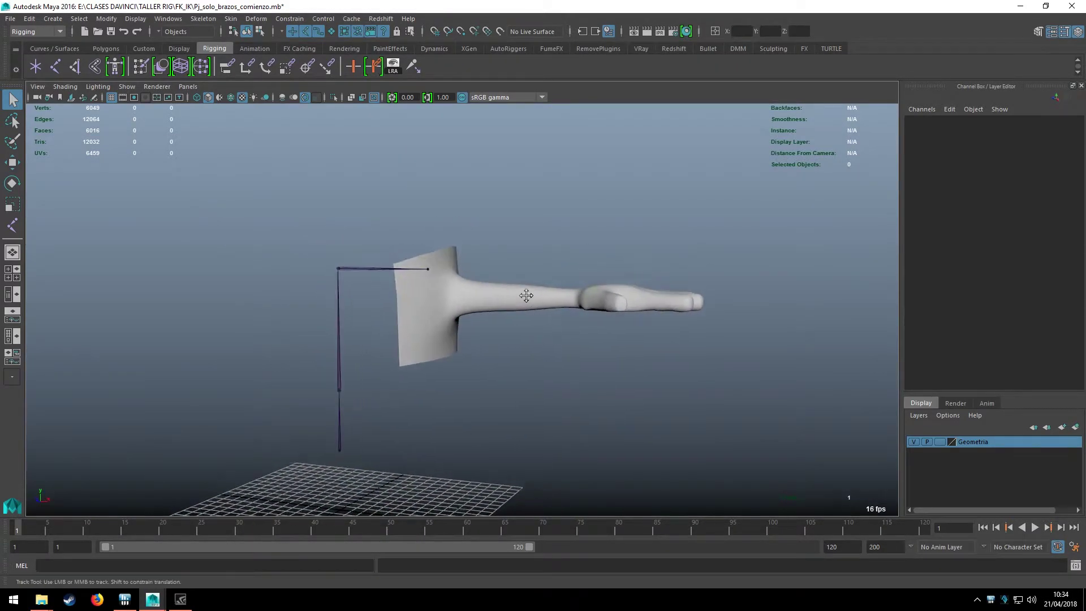
scroll(514, 315, up, 2)
scroll(493, 289, up, 2)
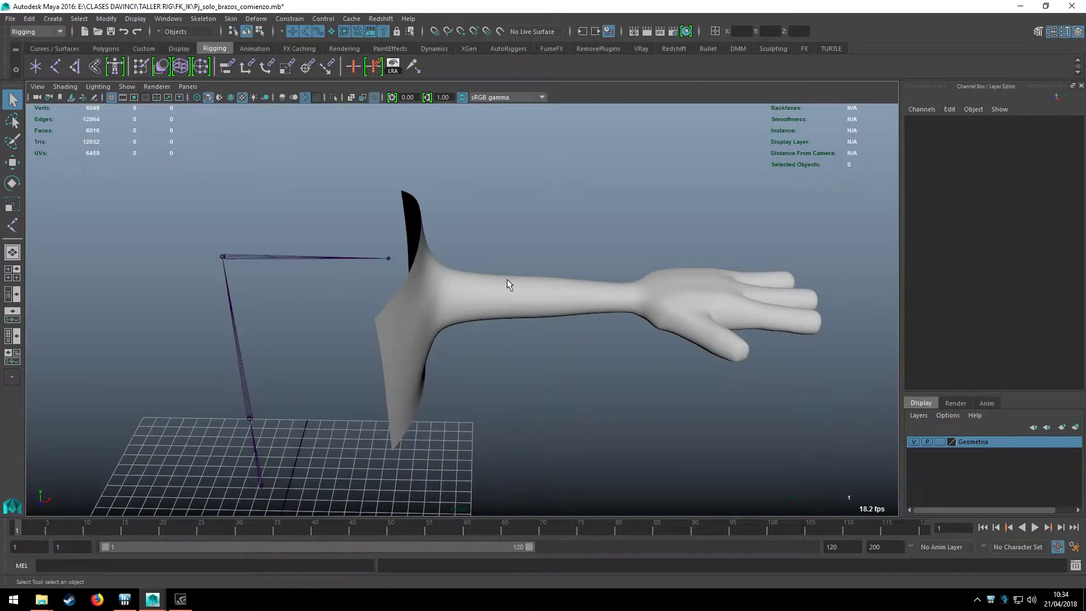
mouse_move(507, 280)
alt+mouse_down()
mouse_move(466, 253)
mouse_move(405, 300)
mouse_move(470, 298)
alt+mouse_up()
mouse_move(470, 298)
alt+right_down()
mouse_move(489, 340)
mouse_move(654, 341)
mouse_move(576, 264)
mouse_move(382, 324)
alt+right_up()
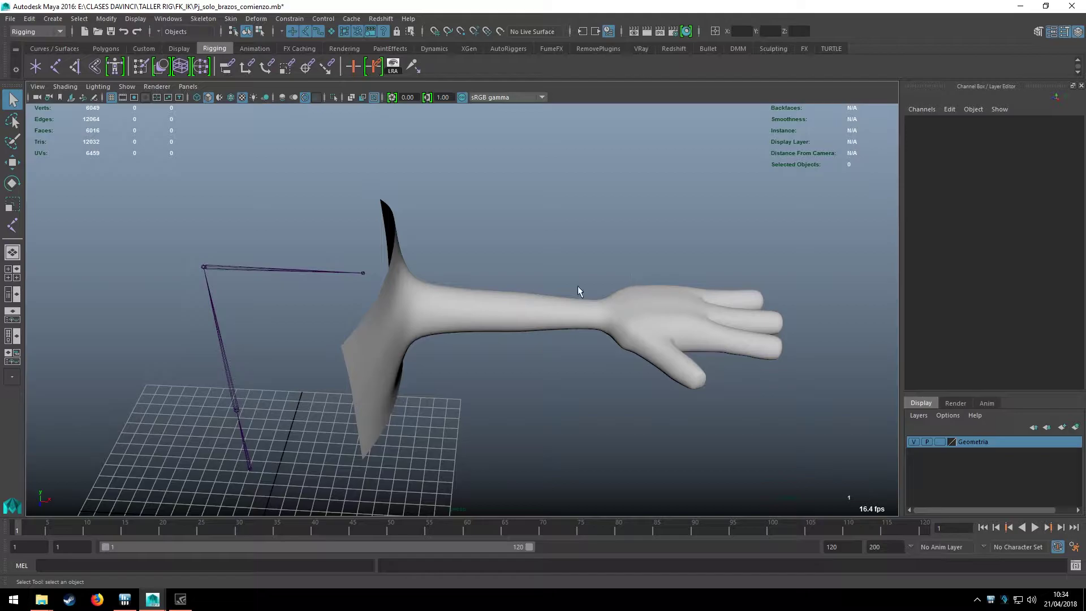
alt+drag(584, 337, 543, 341)
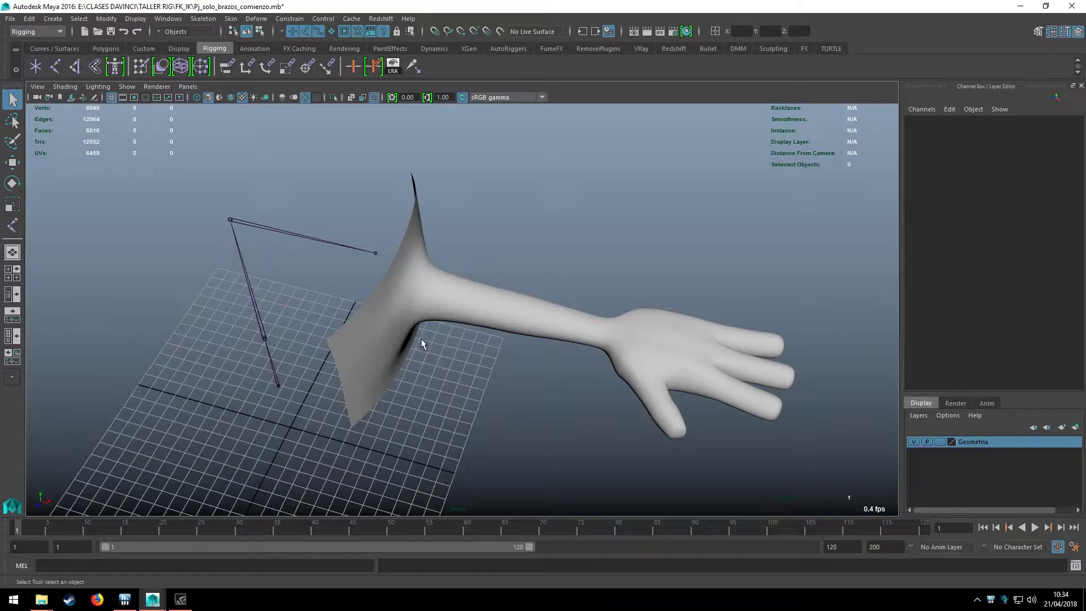
alt+drag(558, 381, 546, 358)
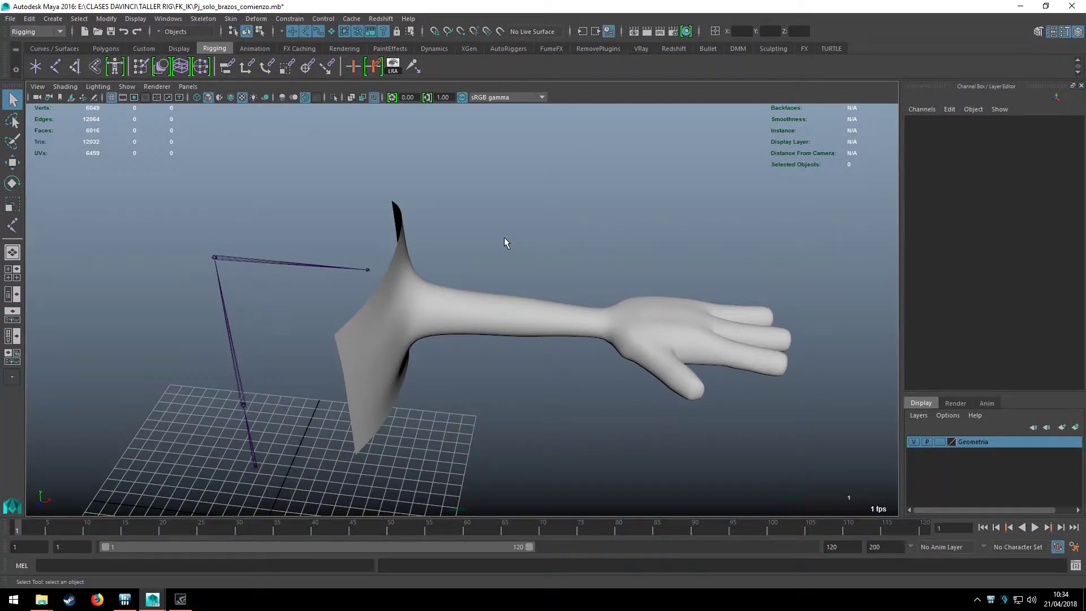
alt+drag(529, 357, 518, 372)
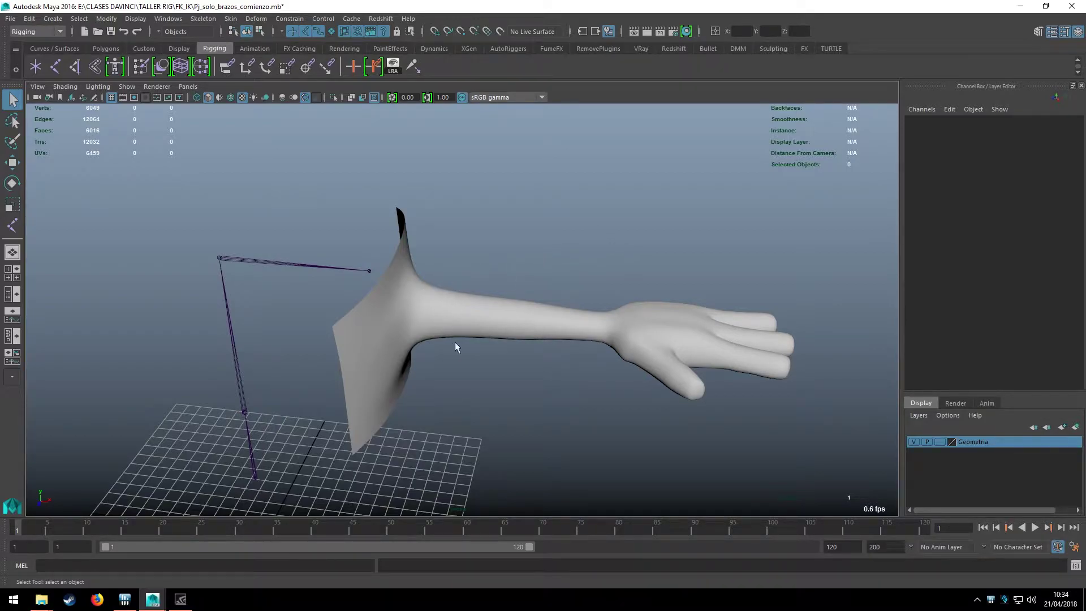
scroll(455, 341, down, 3)
mouse_move(464, 341)
alt+mouse_down()
mouse_move(470, 285)
mouse_move(611, 320)
mouse_move(548, 407)
alt+mouse_up()
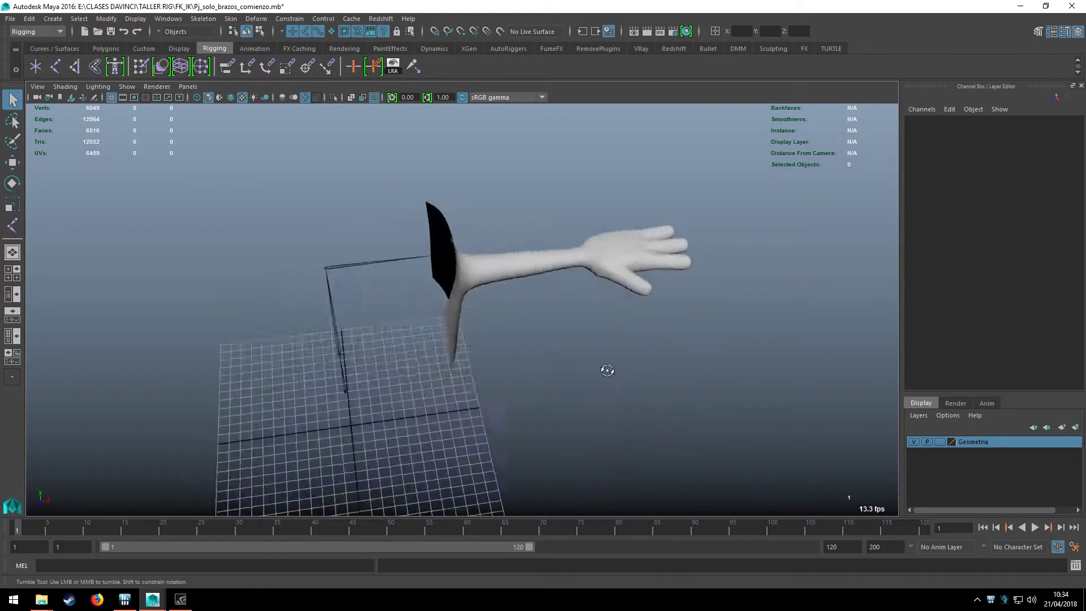
alt+middle_drag(548, 408, 563, 289)
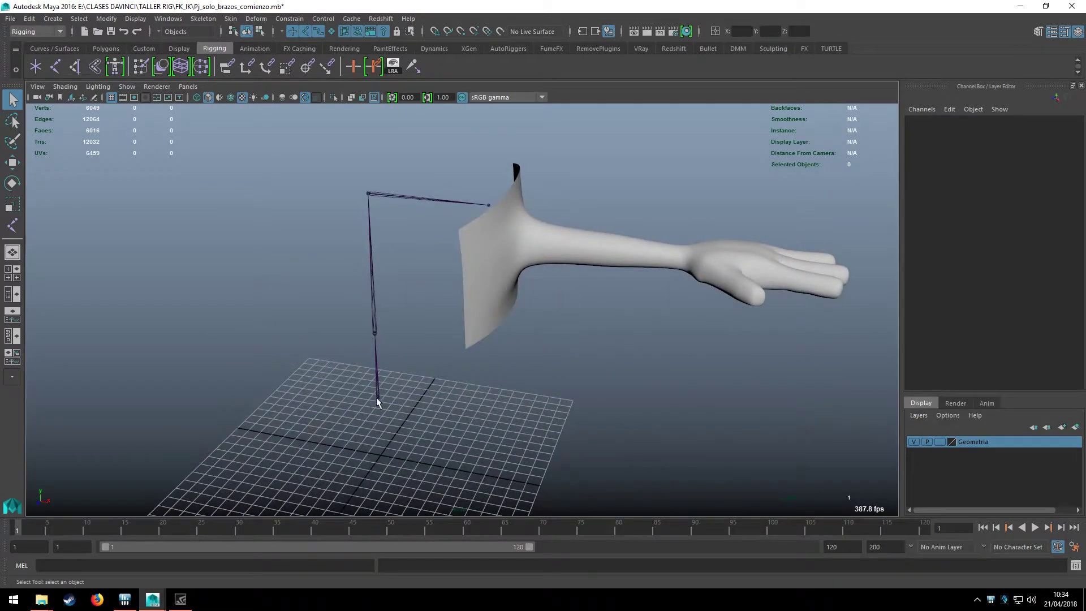
Inspect the abdomen joint chain and clavicular joint by selecting them, then deselect
click(372, 331)
click(403, 317)
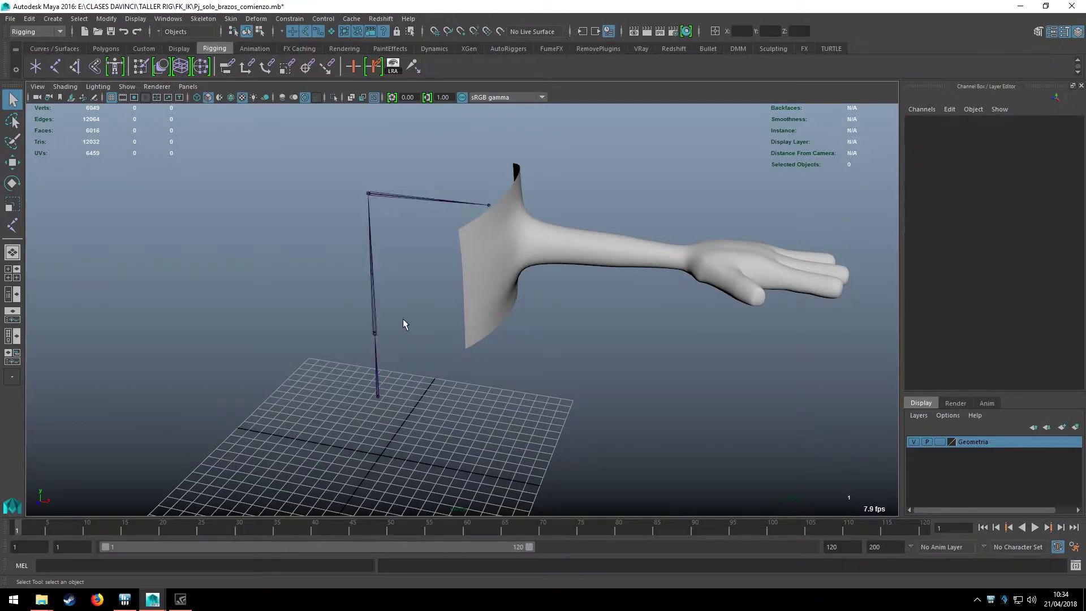
click(375, 331)
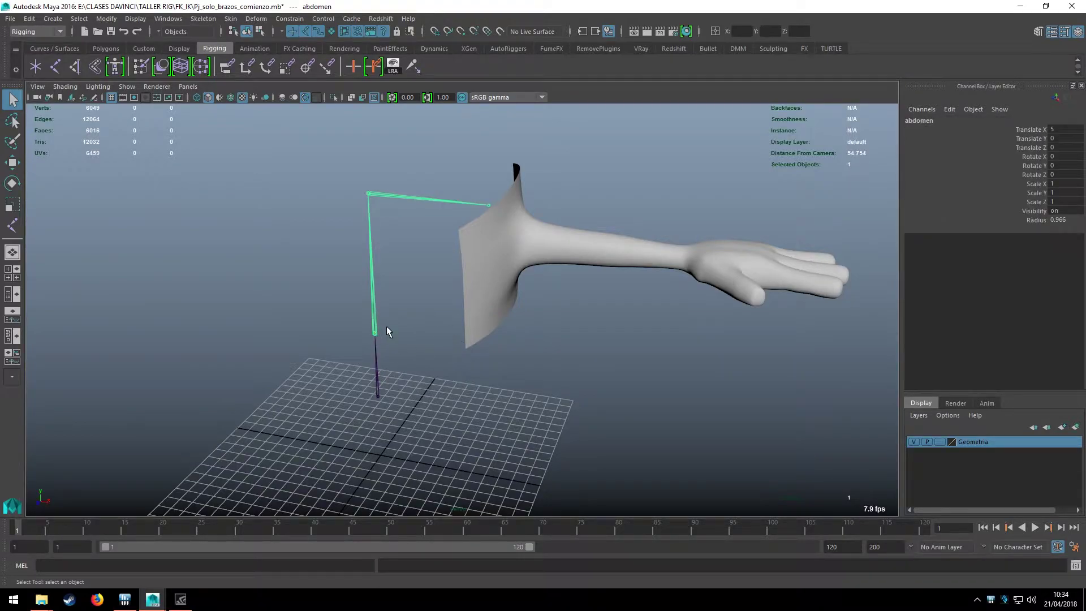
click(484, 207)
scroll(696, 256, up, 5)
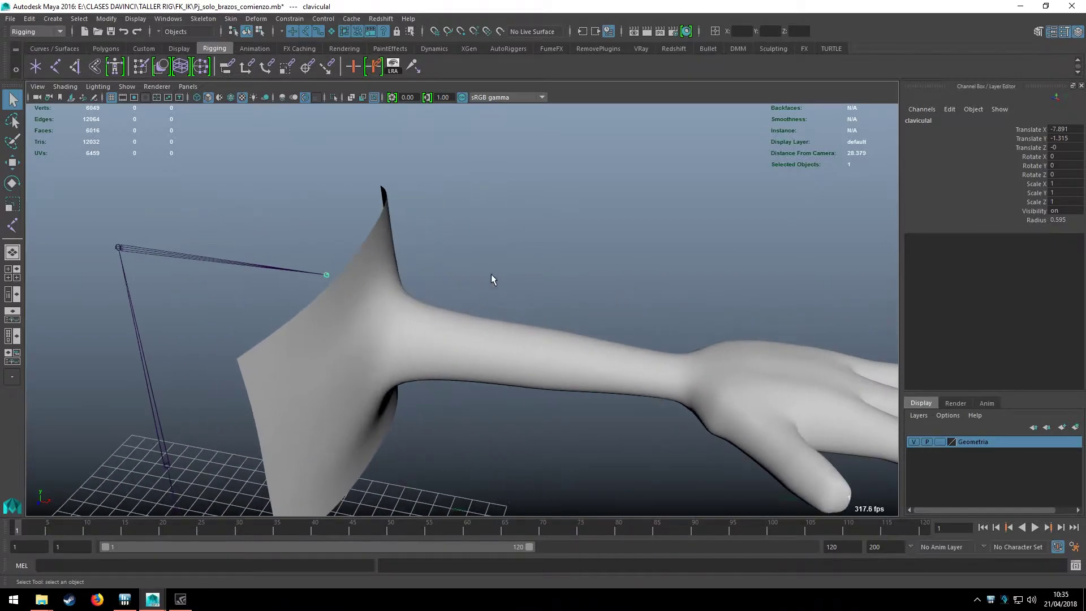
scroll(323, 275, down, 5)
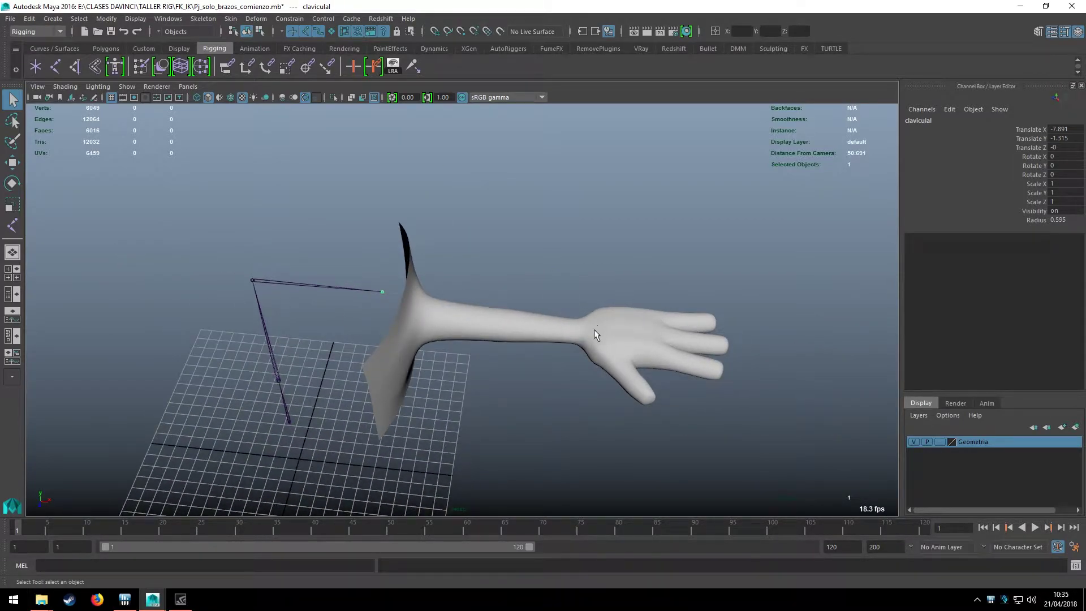
scroll(609, 335, up, 2)
scroll(681, 329, up, 2)
scroll(610, 290, down, 2)
click(512, 300)
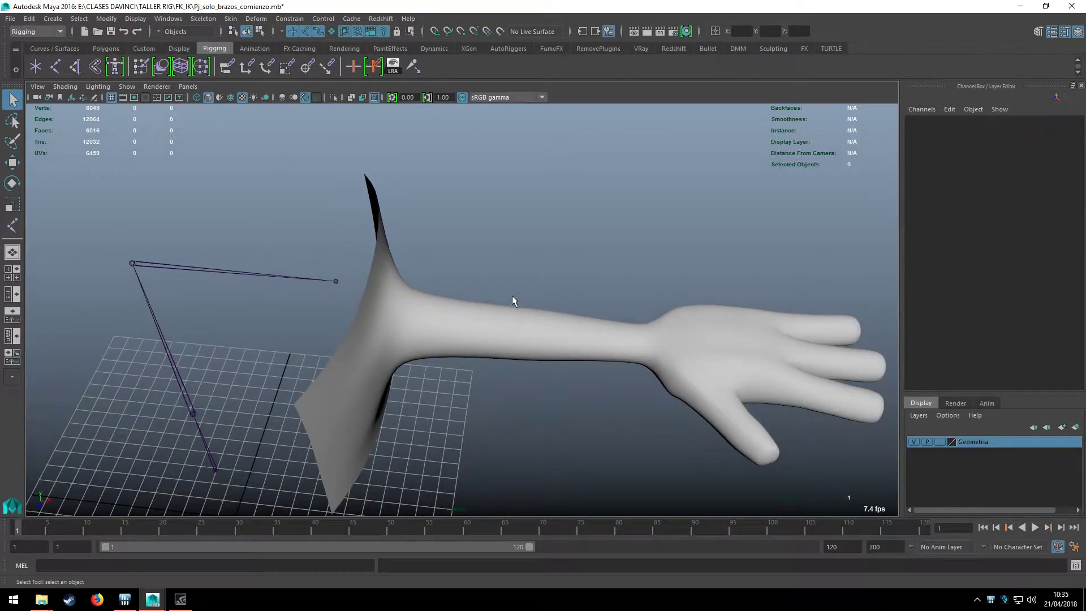
scroll(452, 324, down, 3)
Maximize the top view and zoom in on the shoulder and upper arm
key(space)
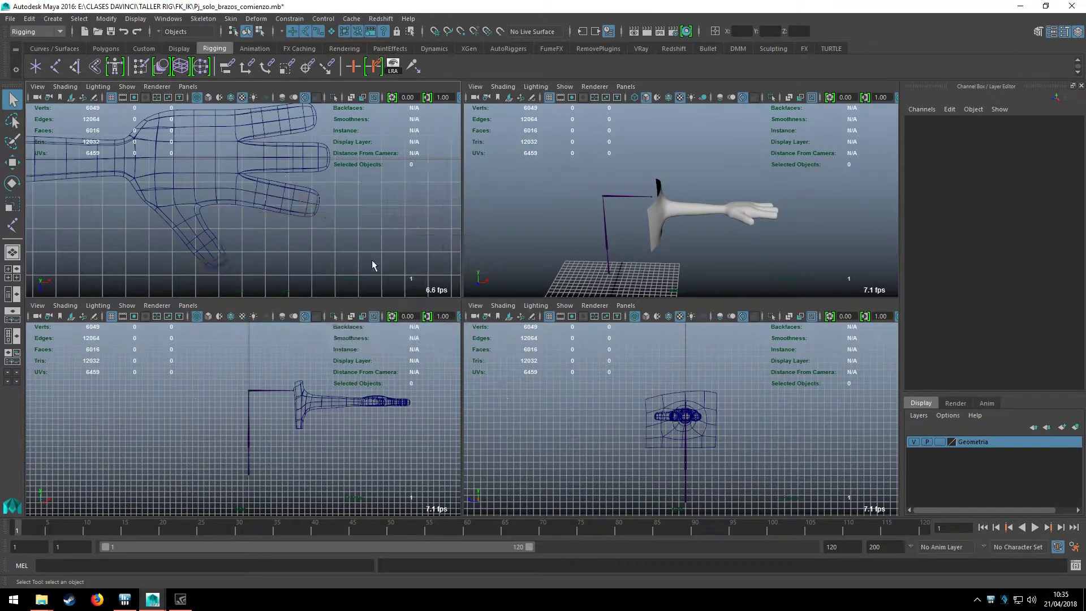
key(space)
scroll(479, 384, up, 2)
scroll(442, 333, up, 2)
scroll(357, 255, up, 2)
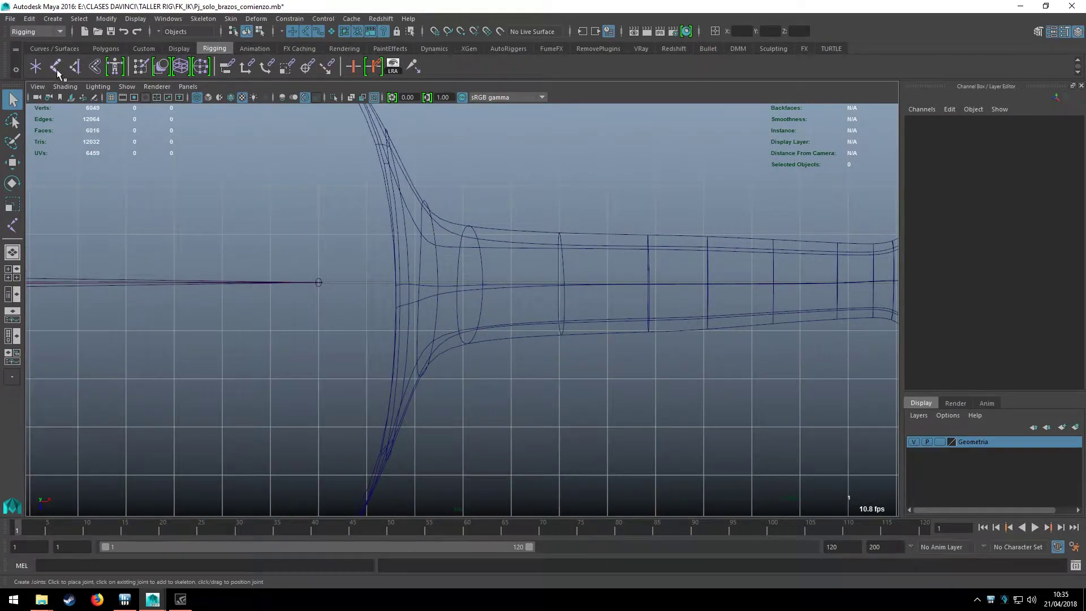
alt+middle_drag(195, 189, 232, 229)
click(203, 19)
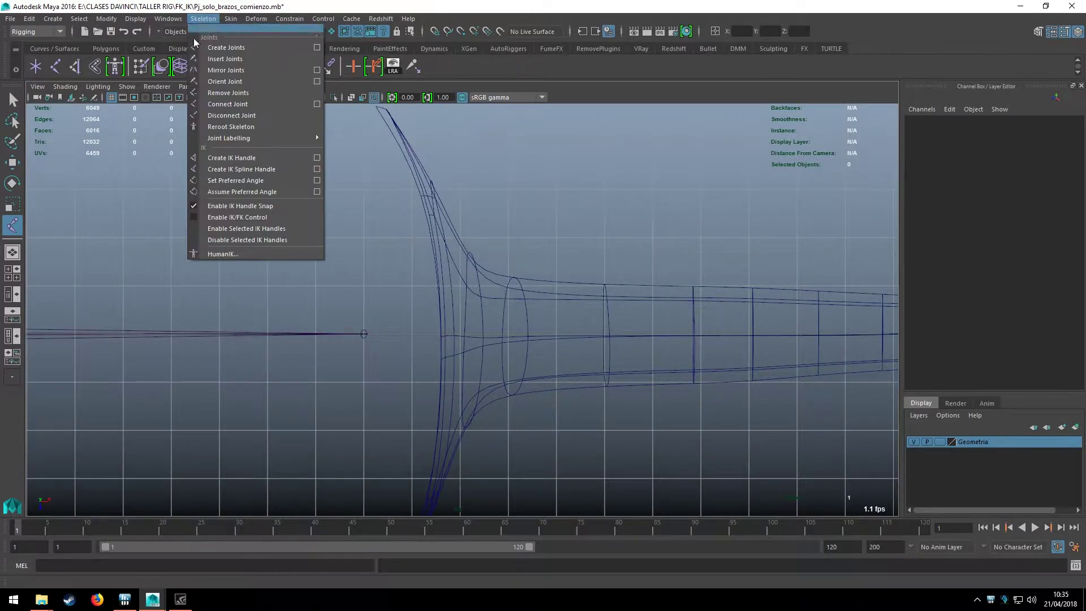
click(223, 47)
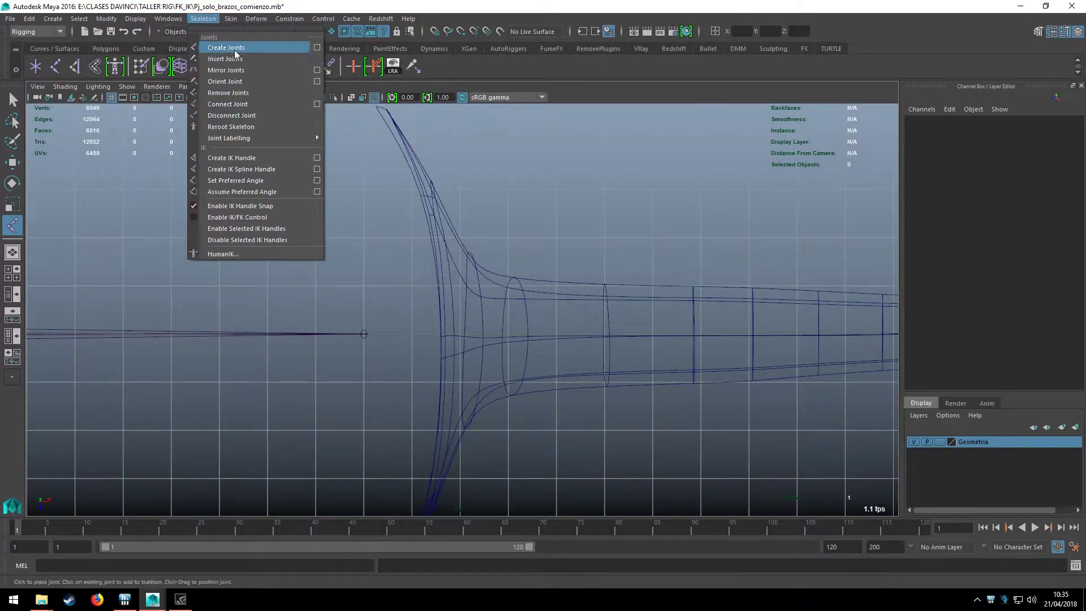
click(364, 333)
alt+right_drag(364, 333, 527, 323)
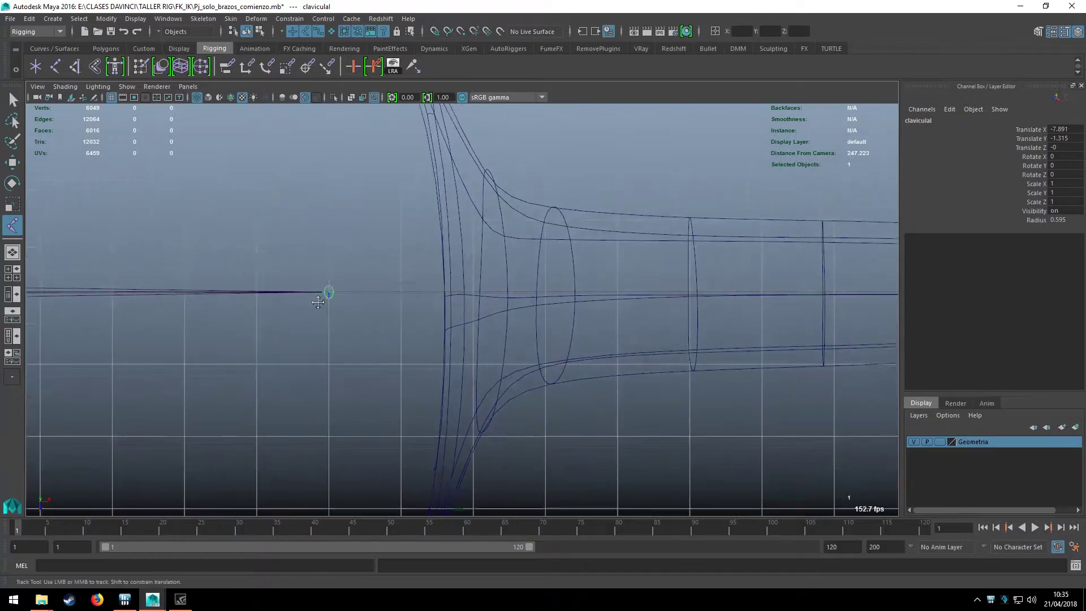
scroll(526, 322, down, 5)
scroll(363, 320, up, 5)
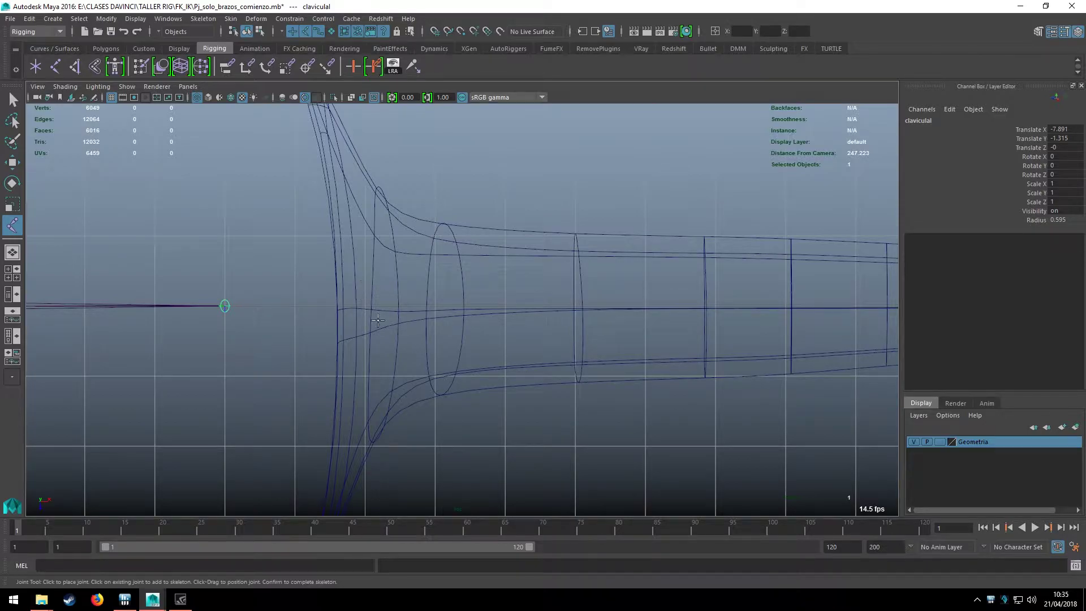
drag(434, 308, 436, 312)
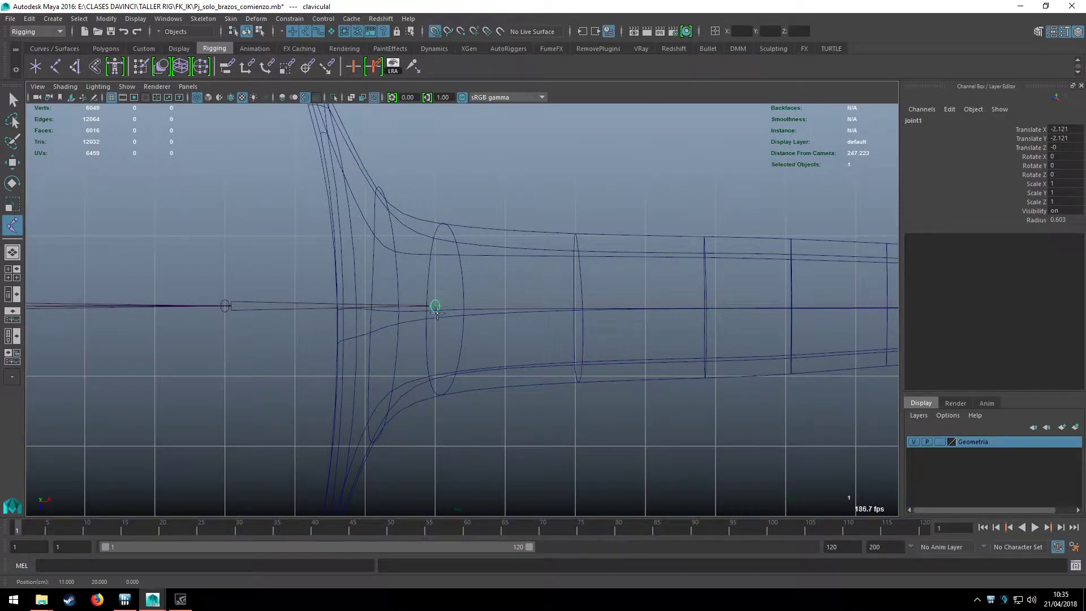
mouse_move(437, 313)
middle_down()
mouse_move(396, 306)
mouse_move(424, 303)
middle_up()
scroll(418, 302, down, 2)
scroll(523, 311, down, 3)
key(space)
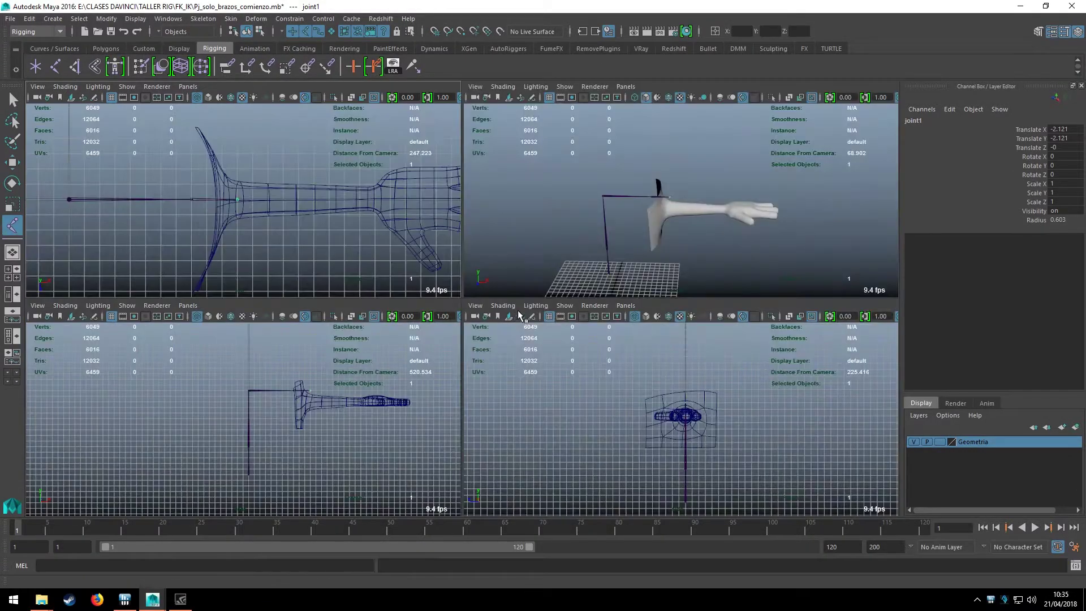
key(space)
key(ctrl+z)
key(space)
key(space)
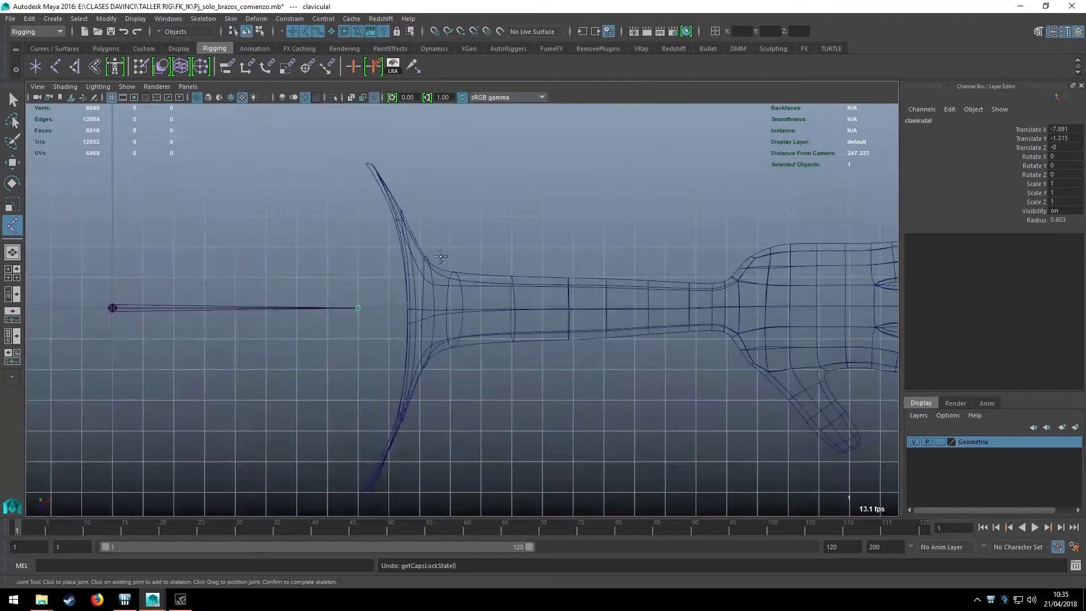
click(424, 307)
scroll(432, 305, up, 2)
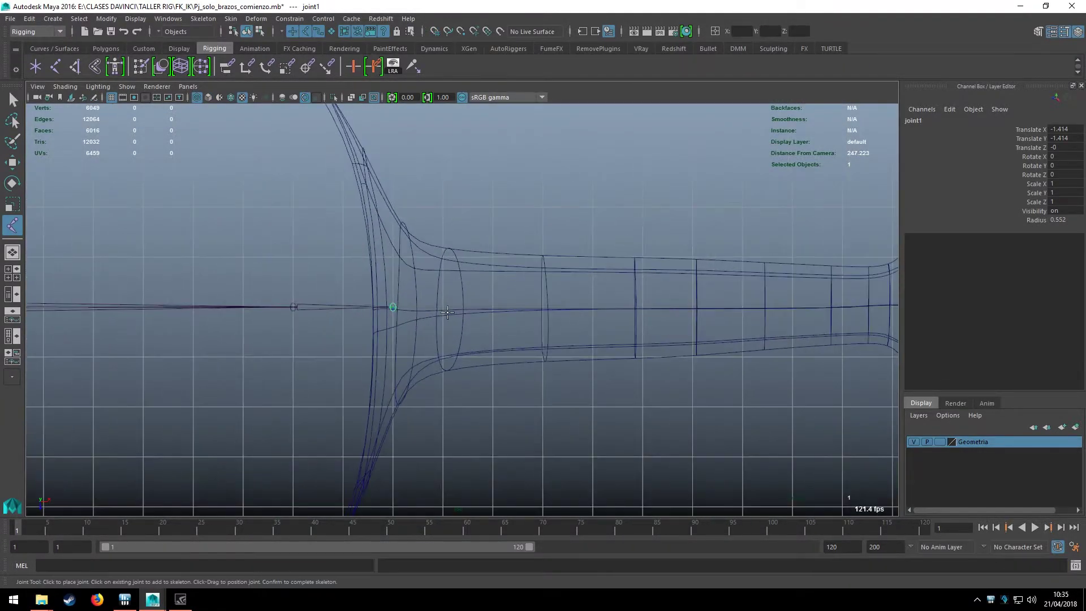
scroll(437, 301, up, 2)
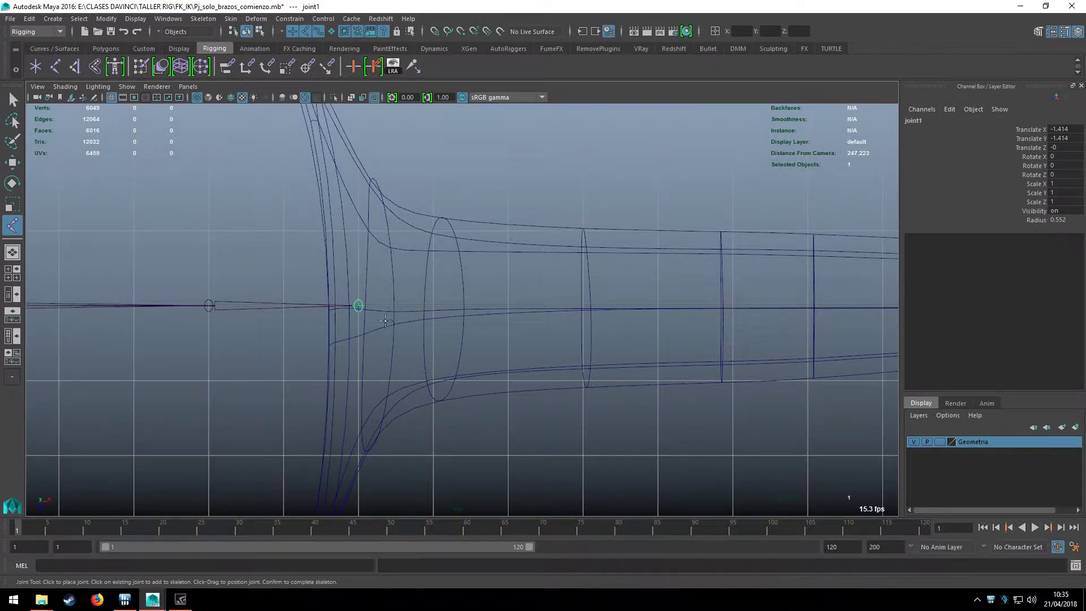
key(ctrl+z)
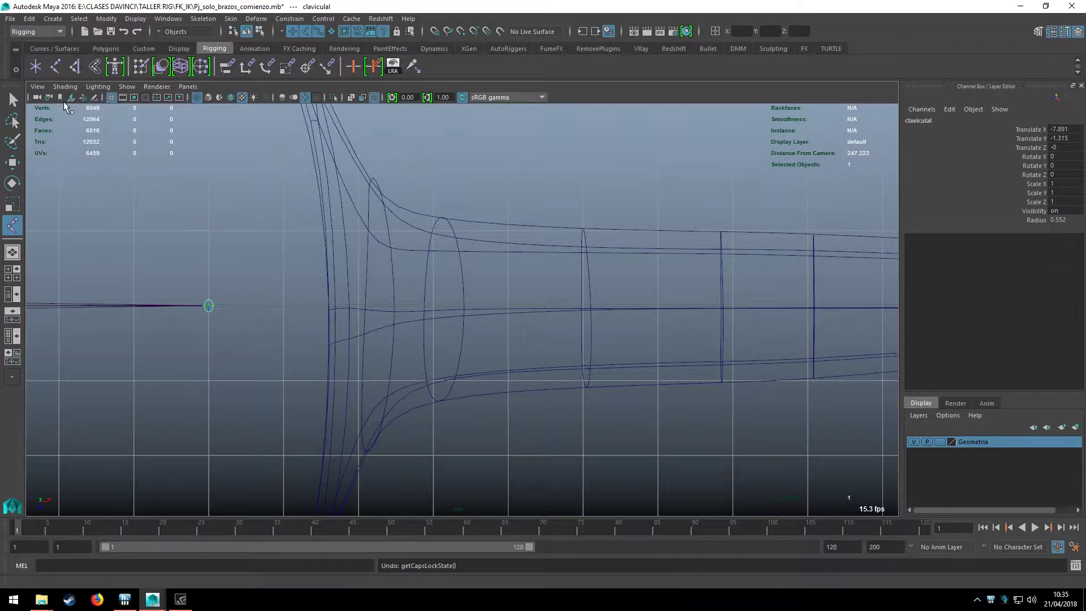
key(q)
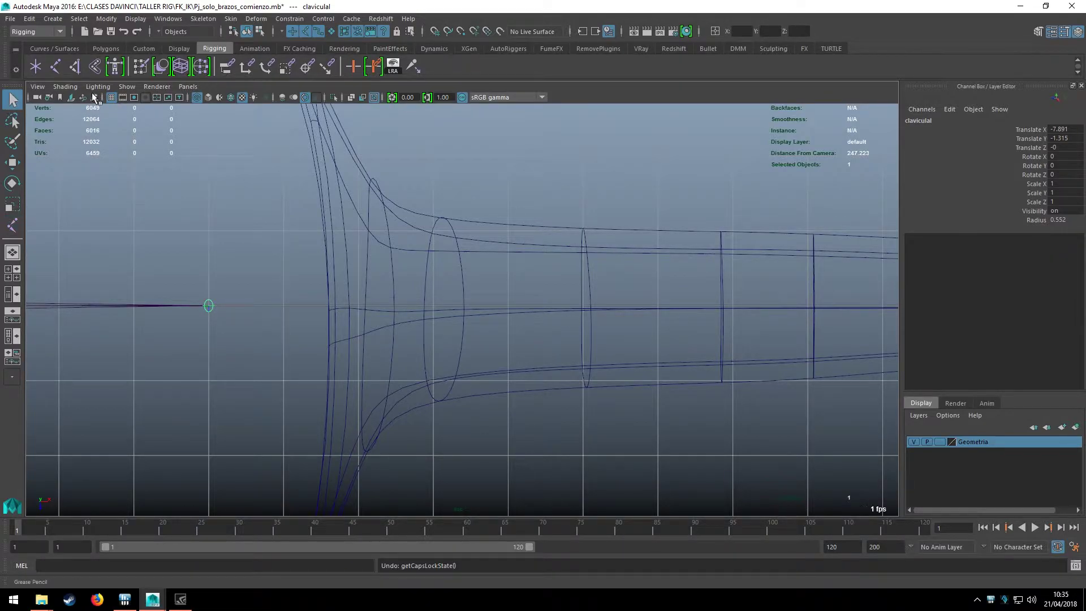
Raise the grid subdivisions to 10 and apply, then pan to the shoulder and deselect the clavicula joint
right_click(112, 100)
click(136, 116)
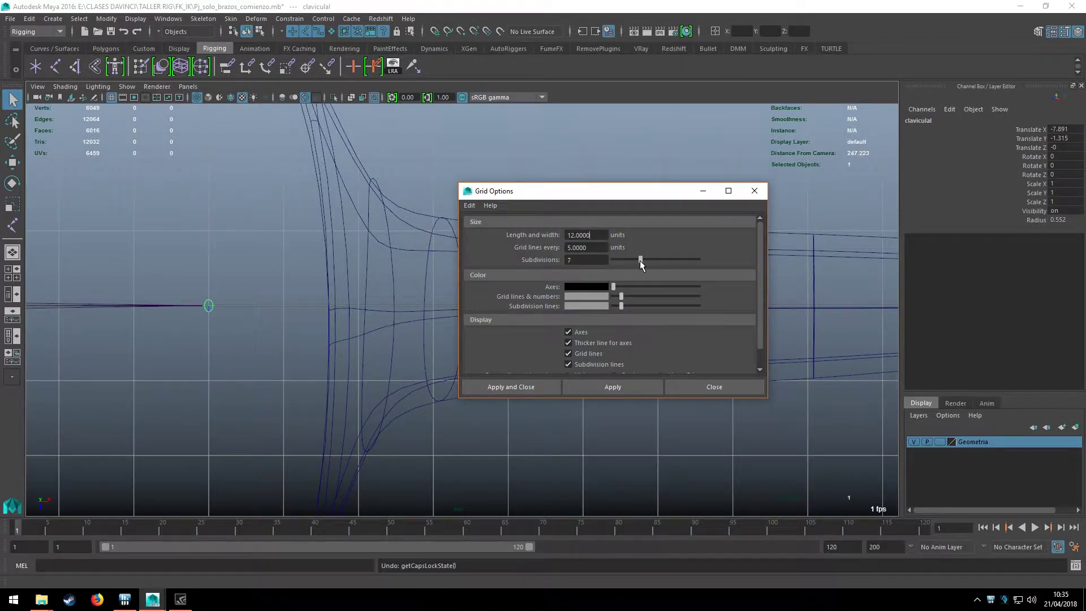
drag(639, 260, 653, 260)
click(616, 387)
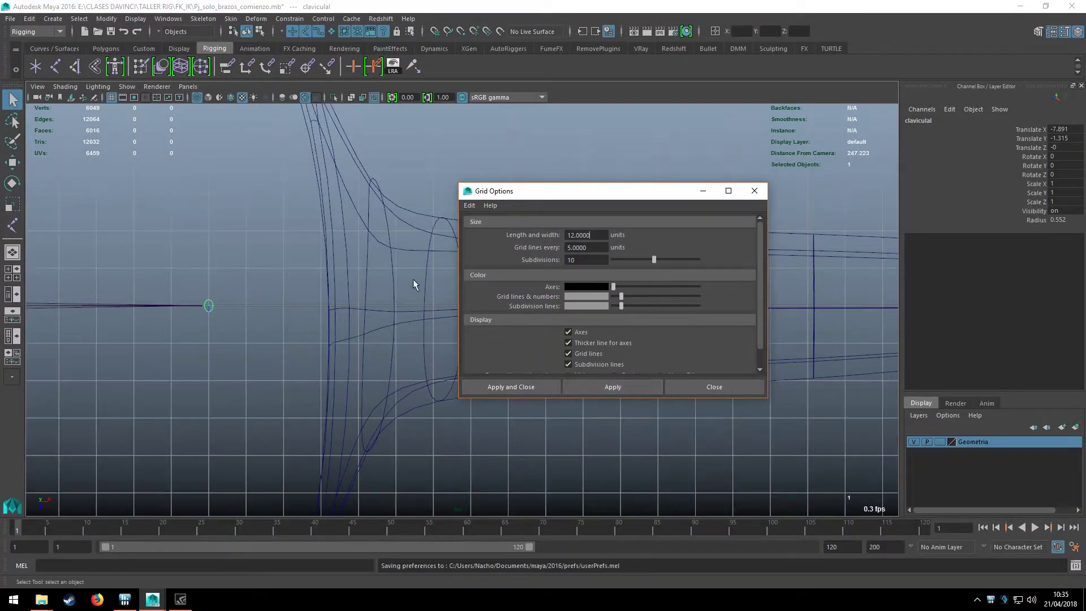
click(714, 388)
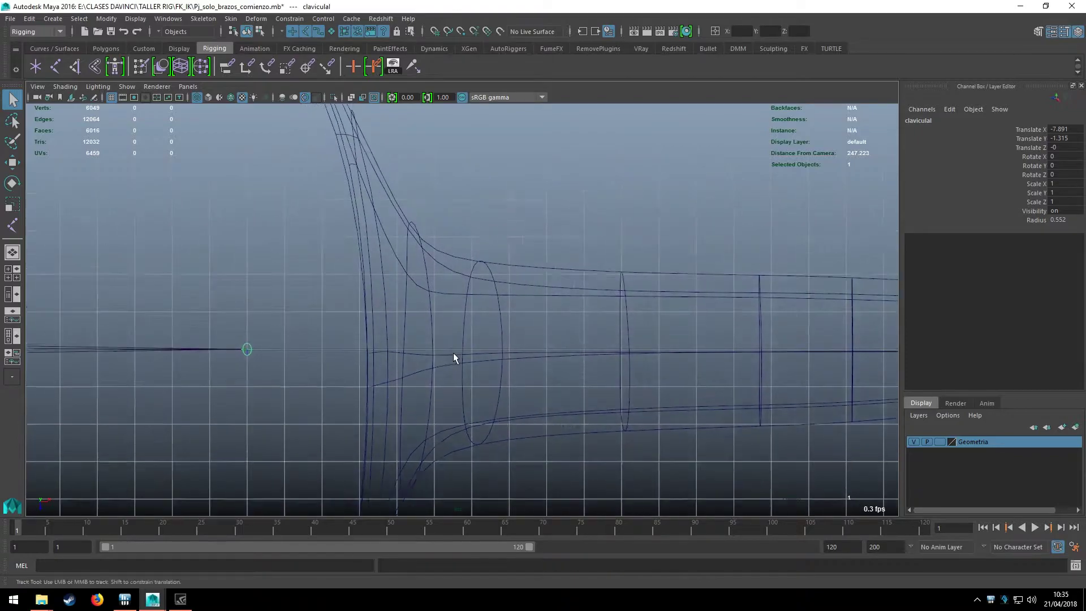
mouse_move(453, 352)
alt+mouse_down()
mouse_move(344, 358)
mouse_move(353, 274)
alt+mouse_up()
click(289, 317)
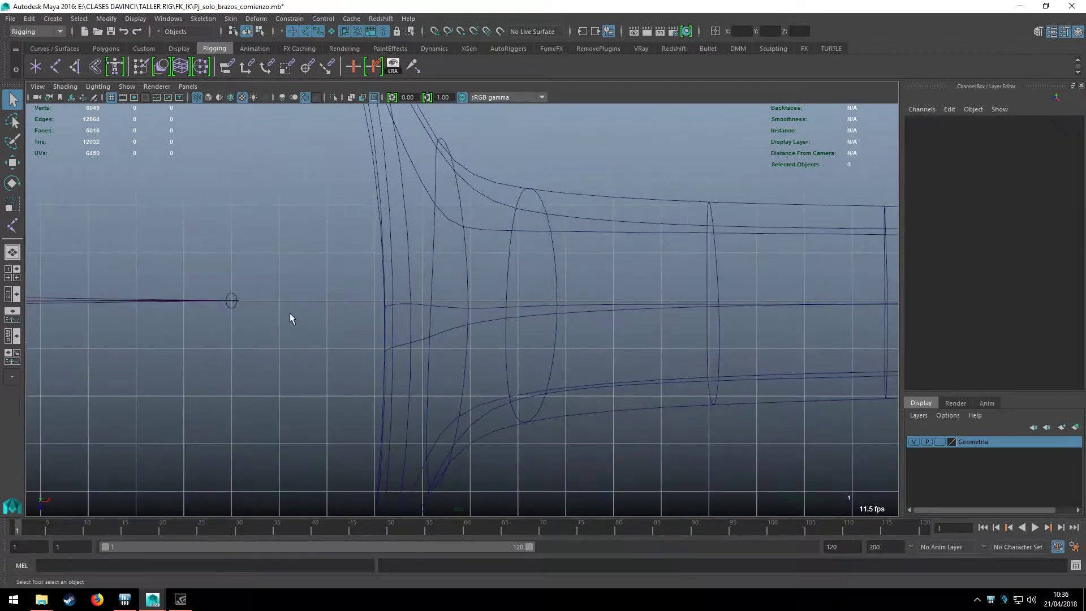
Place the first new joints at the shoulder, upper arm, elbow and wrist
click(244, 300)
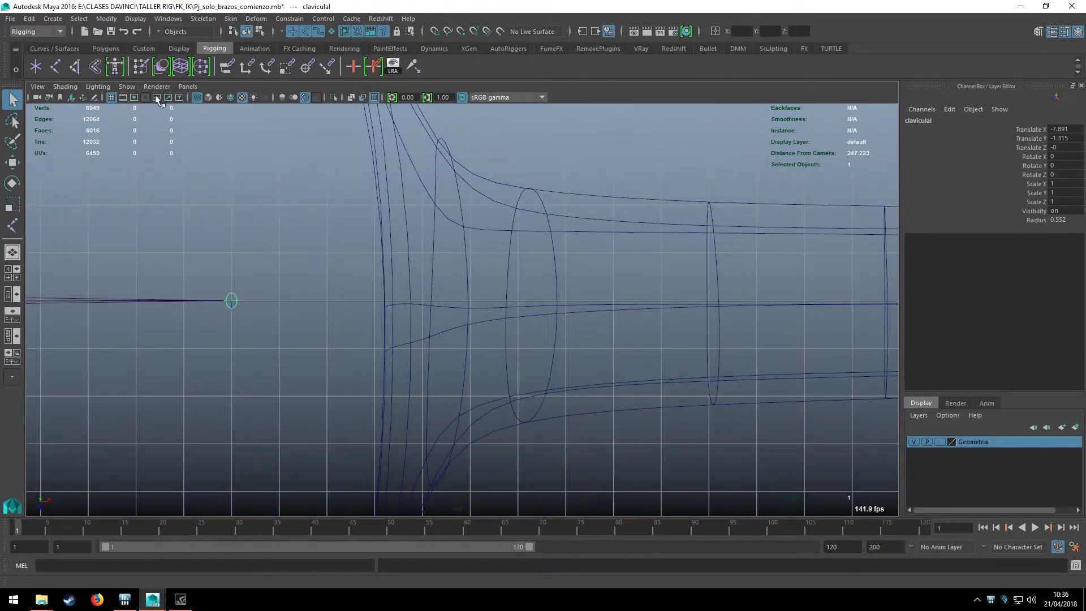
click(55, 66)
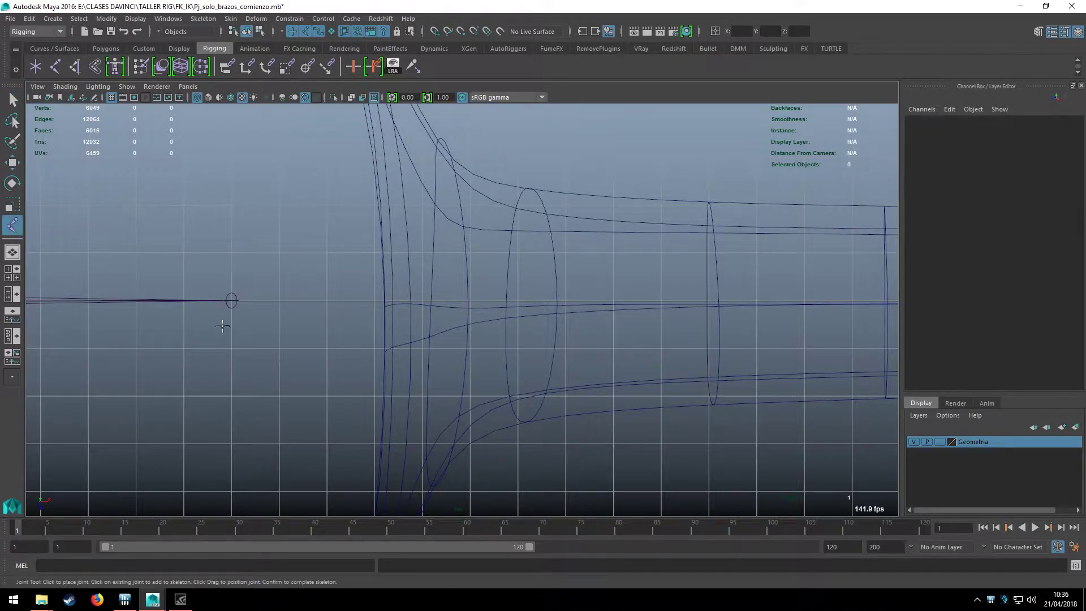
click(232, 300)
click(470, 300)
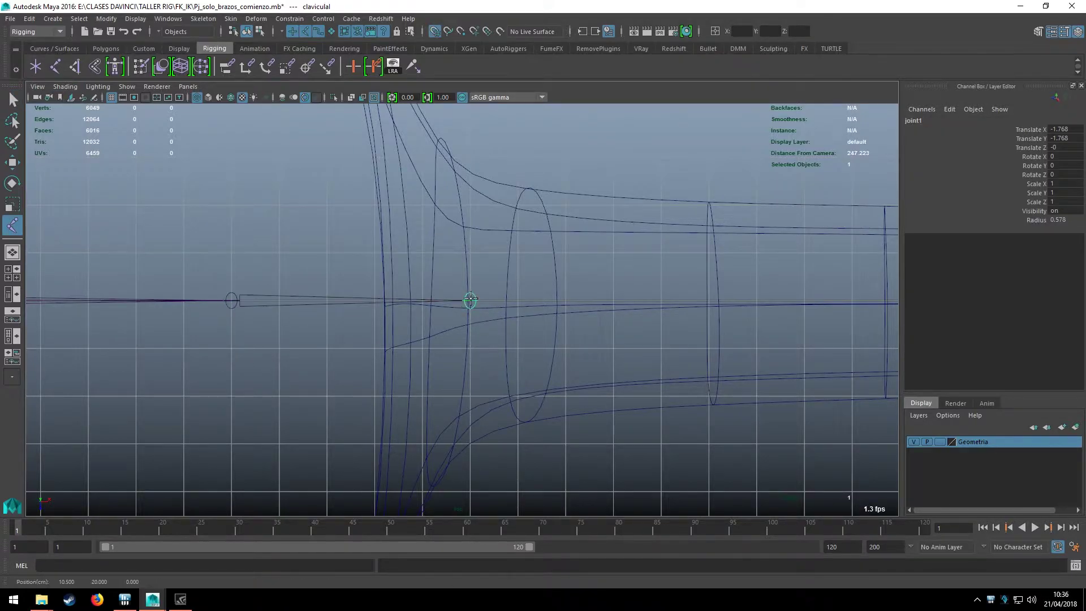
scroll(621, 305, down, 5)
alt+middle_drag(622, 304, 444, 278)
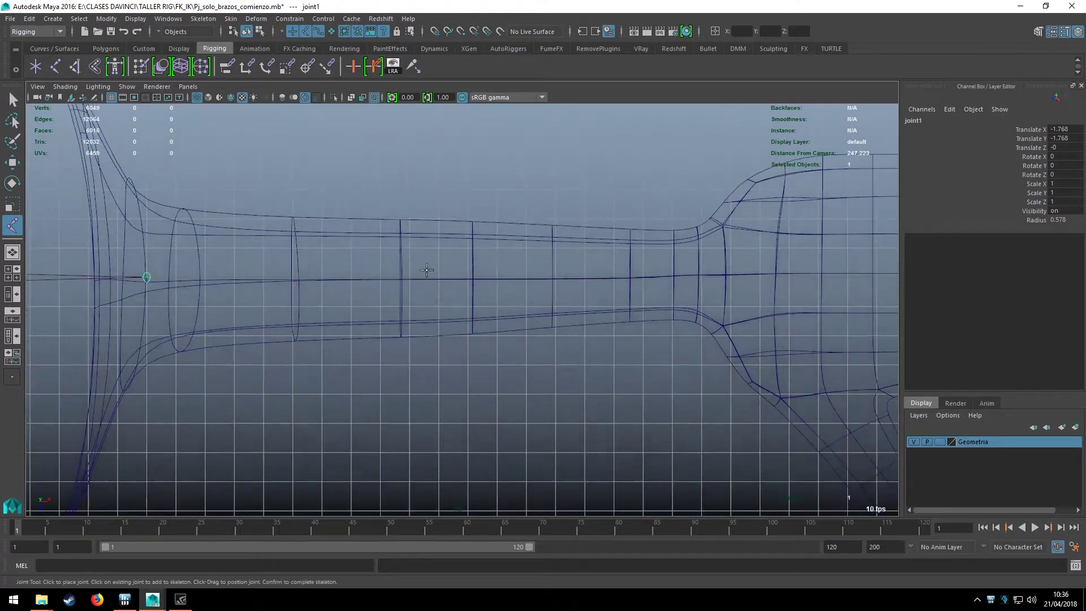
drag(407, 278, 428, 277)
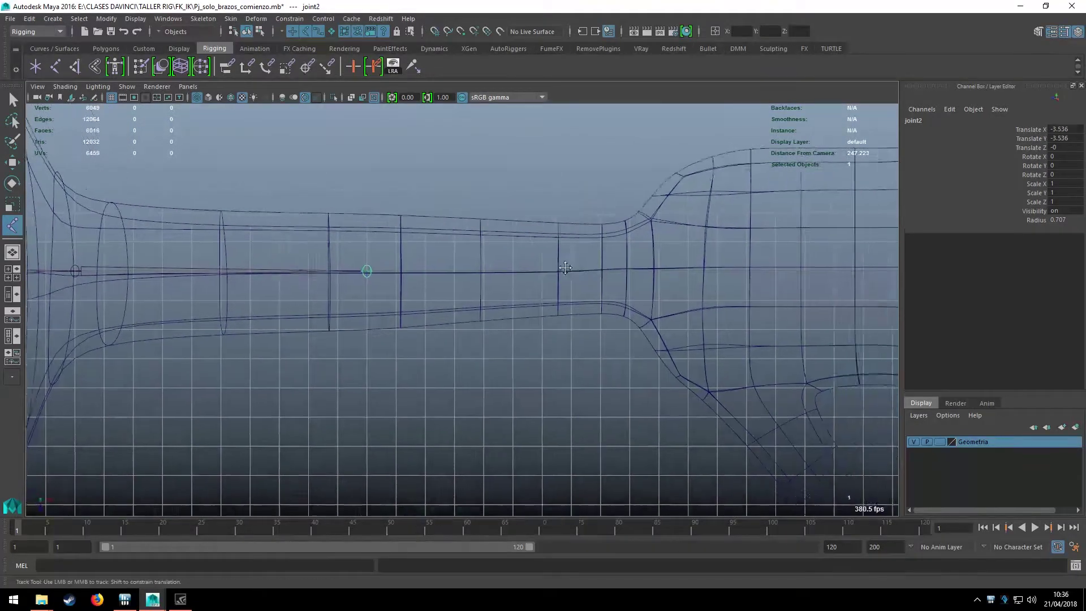
alt+middle_drag(428, 277, 211, 283)
click(484, 282)
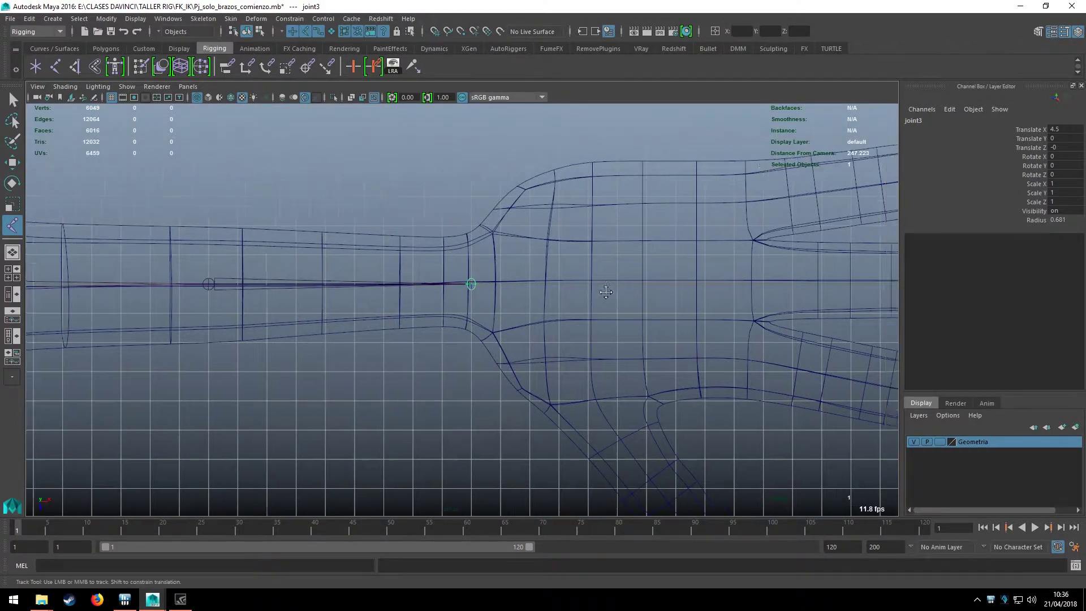
Add a grid-snapped palm joint and frame the view on the middle finger
alt+middle_drag(486, 293, 292, 292)
click(435, 296)
middle_drag(458, 293, 463, 297)
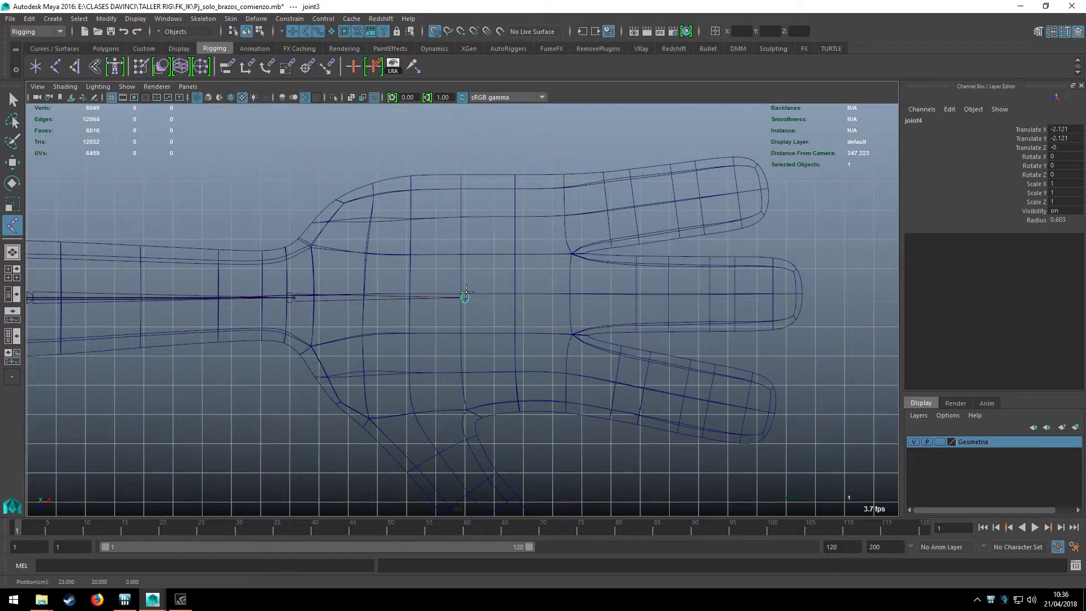
alt+middle_drag(567, 330, 493, 296)
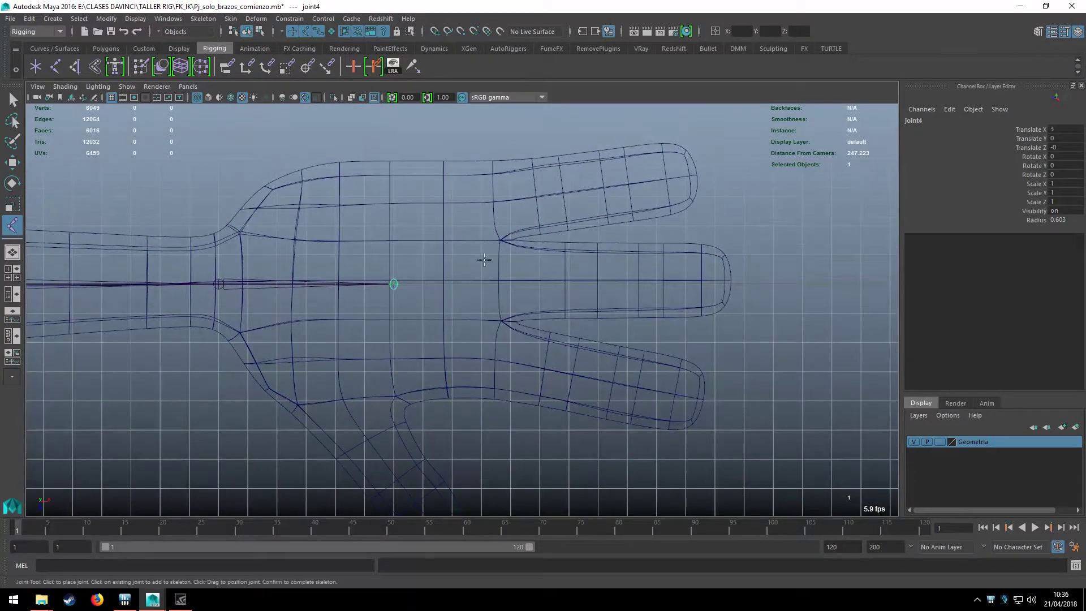
alt+middle_drag(507, 227, 545, 306)
alt+middle_drag(598, 369, 563, 286)
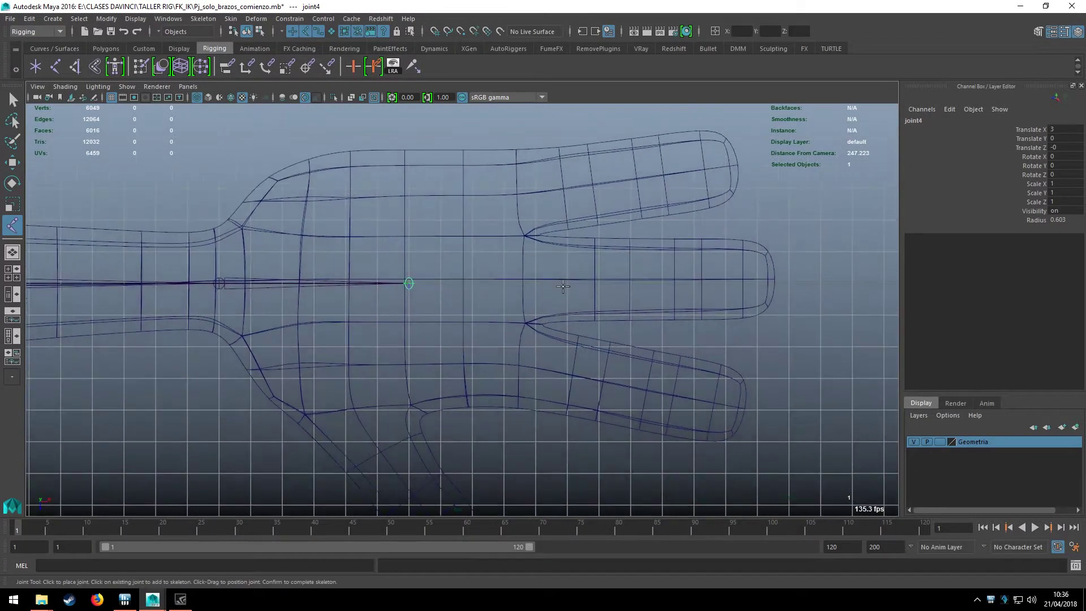
scroll(562, 287, up, 2)
alt+middle_drag(548, 200, 526, 249)
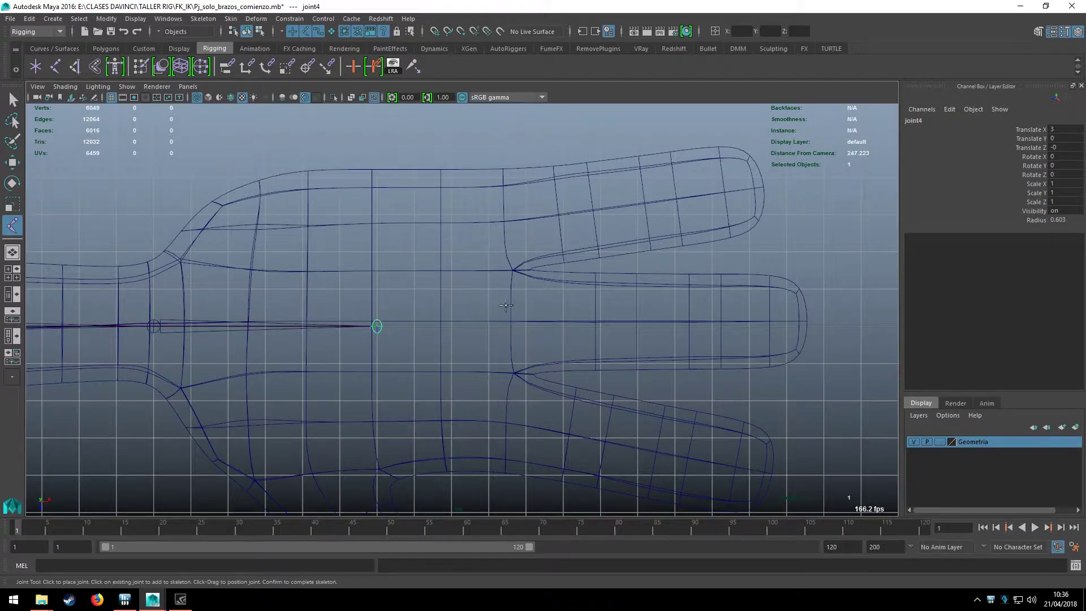
scroll(463, 275, up, 1)
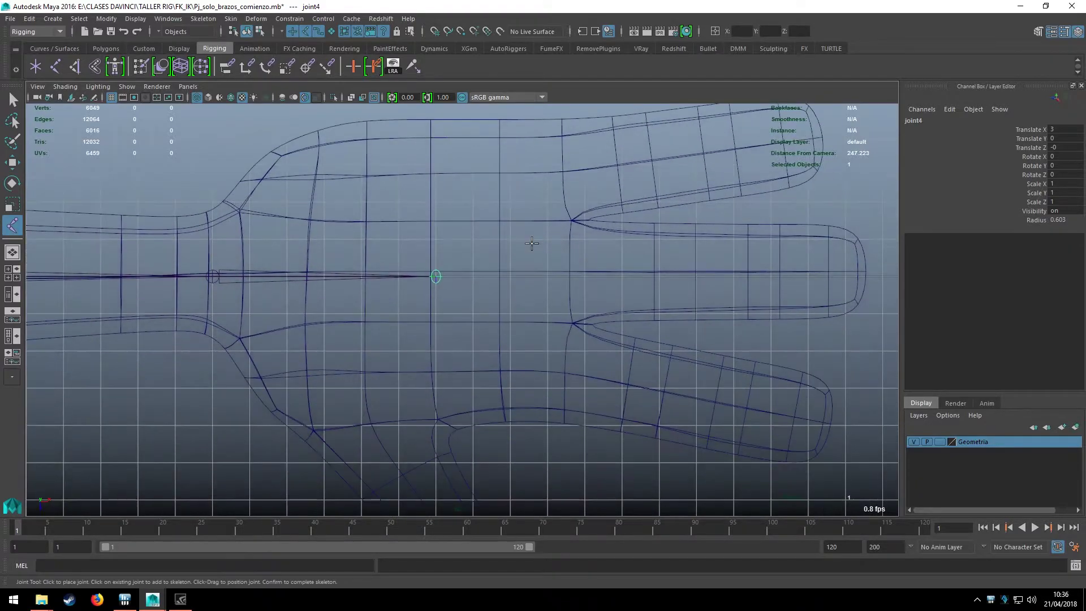
mouse_move(529, 242)
alt+middle_down()
mouse_move(550, 272)
mouse_move(547, 244)
alt+middle_up()
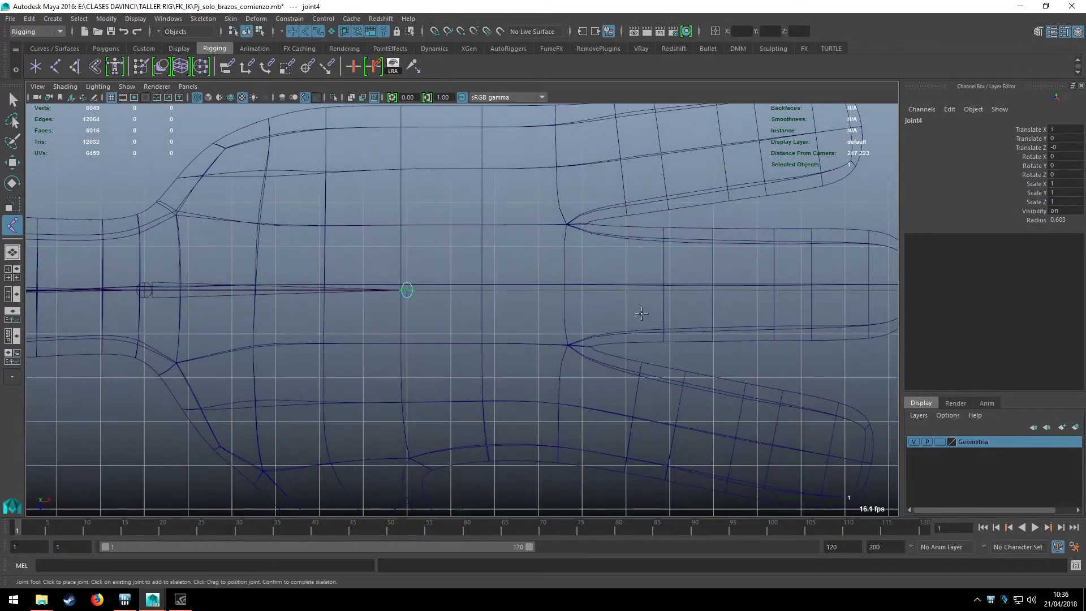
Place joints from the middle finger base along the finger to the fingertip, completing the chain
click(581, 291)
alt+middle_drag(581, 290, 389, 301)
click(519, 300)
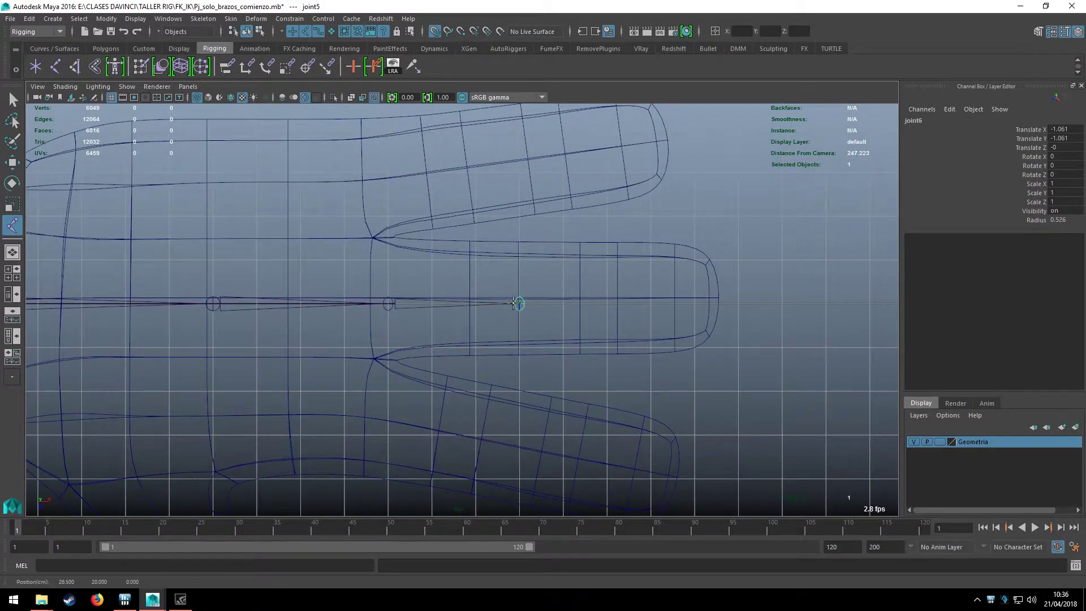
click(608, 299)
click(692, 300)
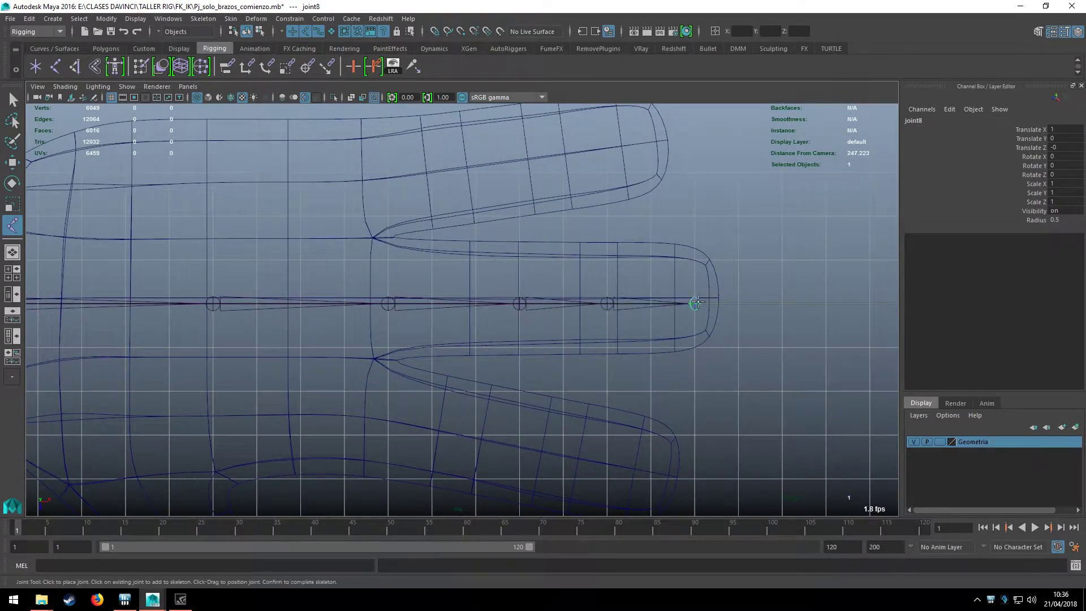
scroll(491, 349, down, 5)
key(space)
Maximize the perspective view and select the chain's first joint with the Move tool
key(q)
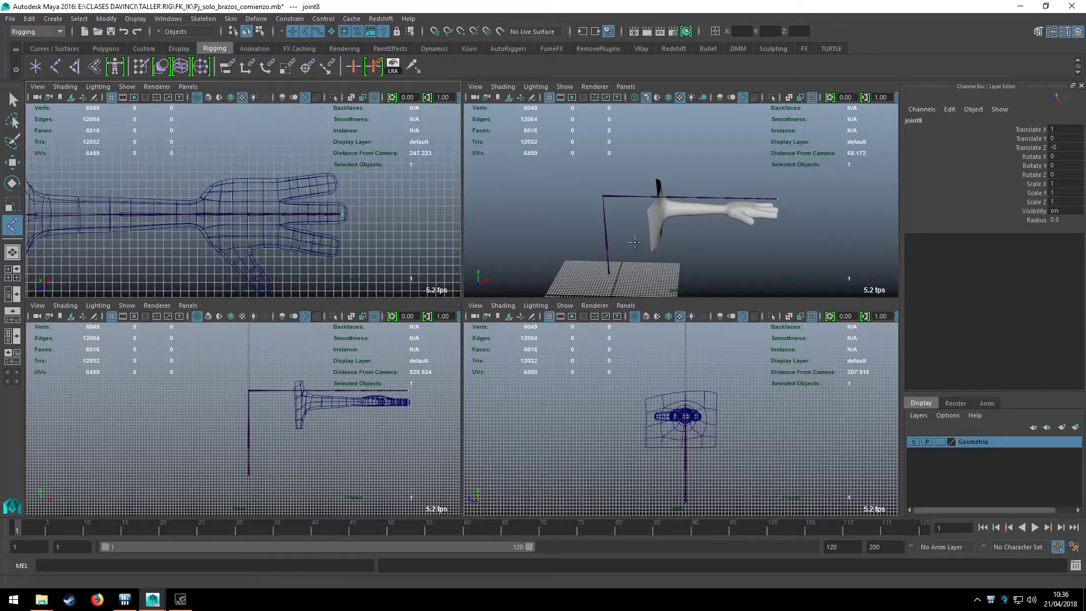
key(space)
mouse_move(599, 266)
alt+mouse_down()
mouse_move(511, 264)
mouse_move(498, 218)
mouse_move(396, 179)
mouse_move(361, 197)
mouse_move(361, 286)
mouse_move(374, 244)
alt+mouse_up()
key(w)
click(507, 237)
In the full-size top view, move the joint chain down into the arm's centre
key(space)
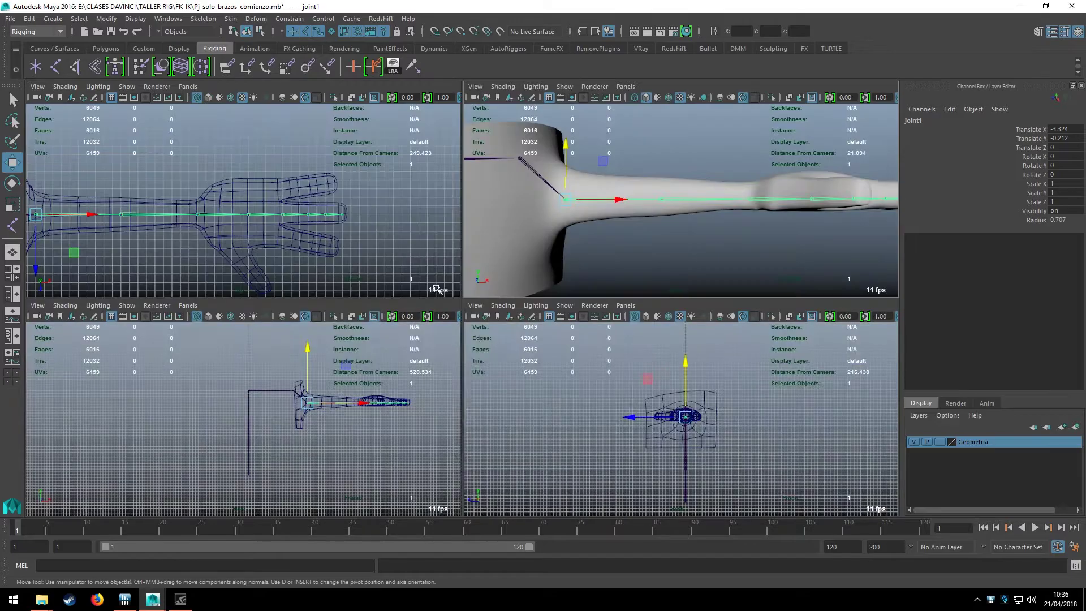
key(space)
scroll(467, 266, up, 2)
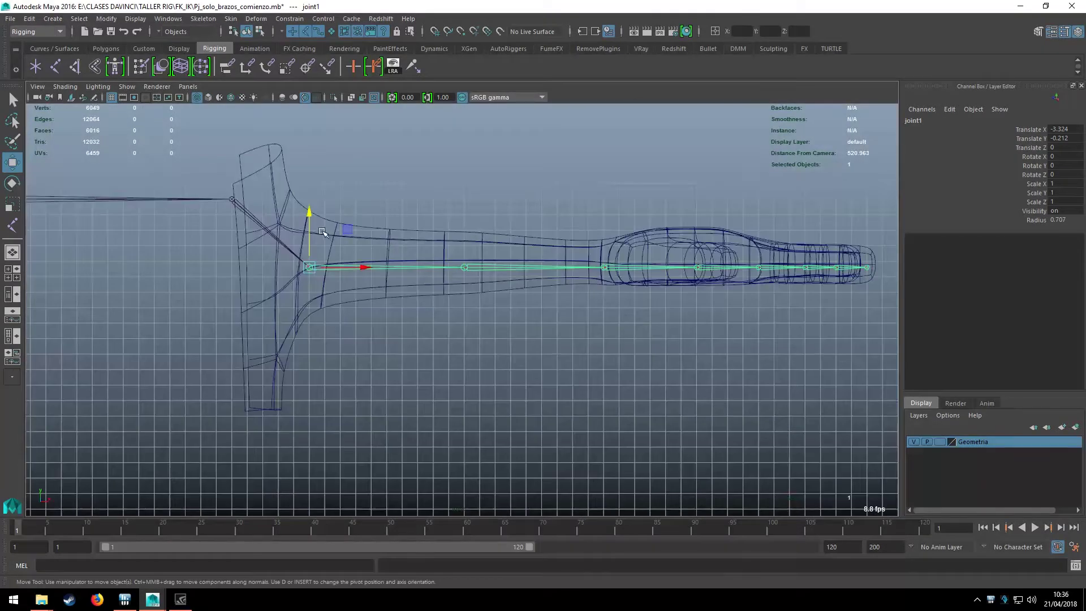
scroll(282, 221, up, 2)
drag(283, 221, 279, 250)
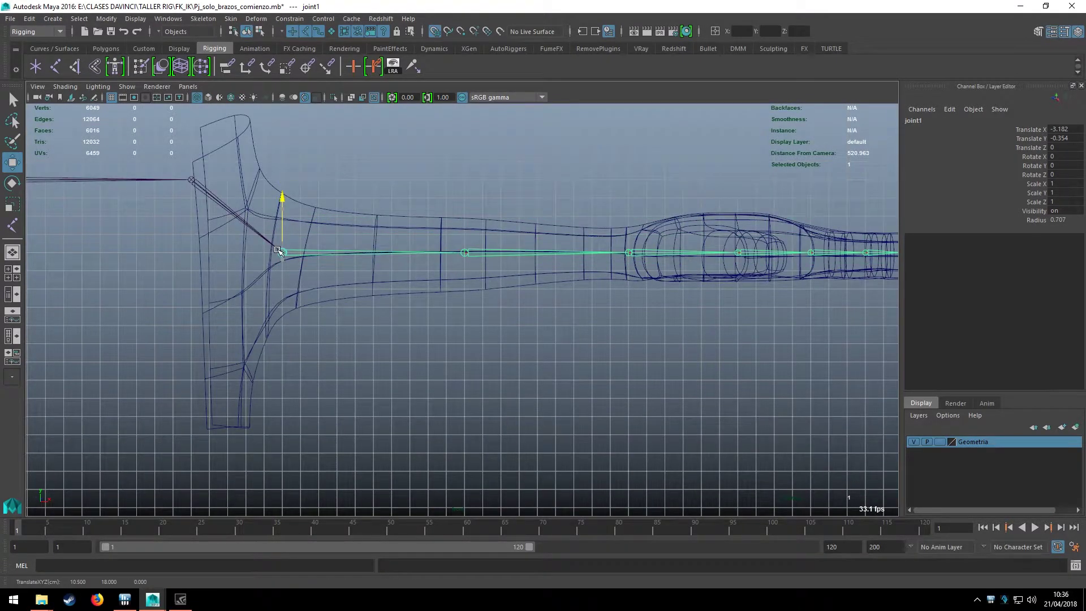
alt+middle_drag(650, 263, 428, 282)
Orbit the full-size perspective view to check the chain along the arm and hand
key(space)
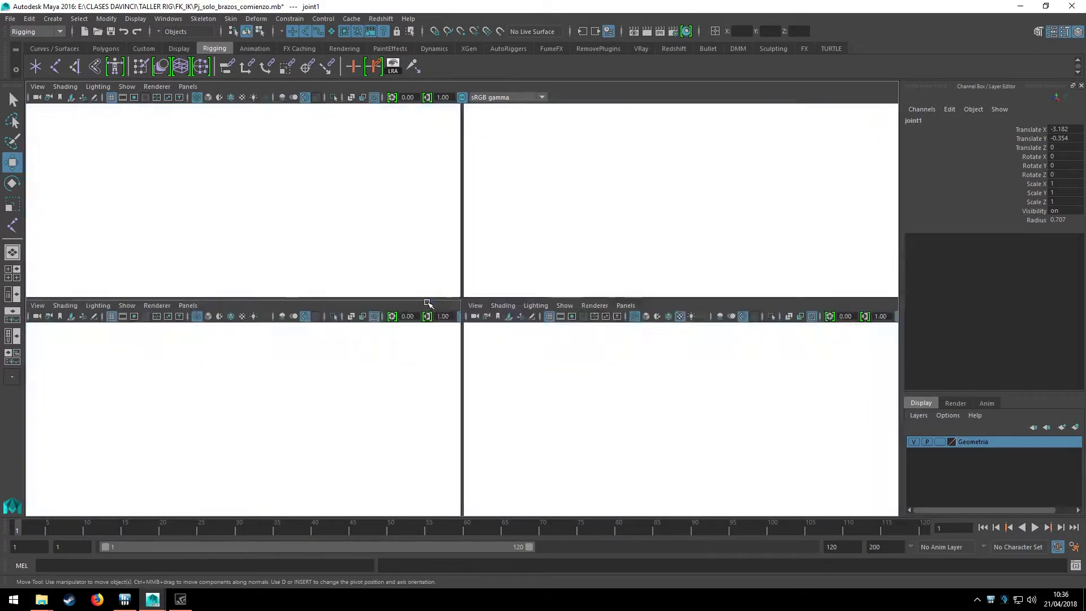
key(space)
mouse_move(666, 177)
alt+mouse_down()
mouse_move(635, 259)
mouse_move(363, 235)
mouse_move(390, 257)
mouse_move(625, 242)
mouse_move(487, 242)
mouse_move(443, 283)
mouse_move(458, 246)
alt+mouse_up()
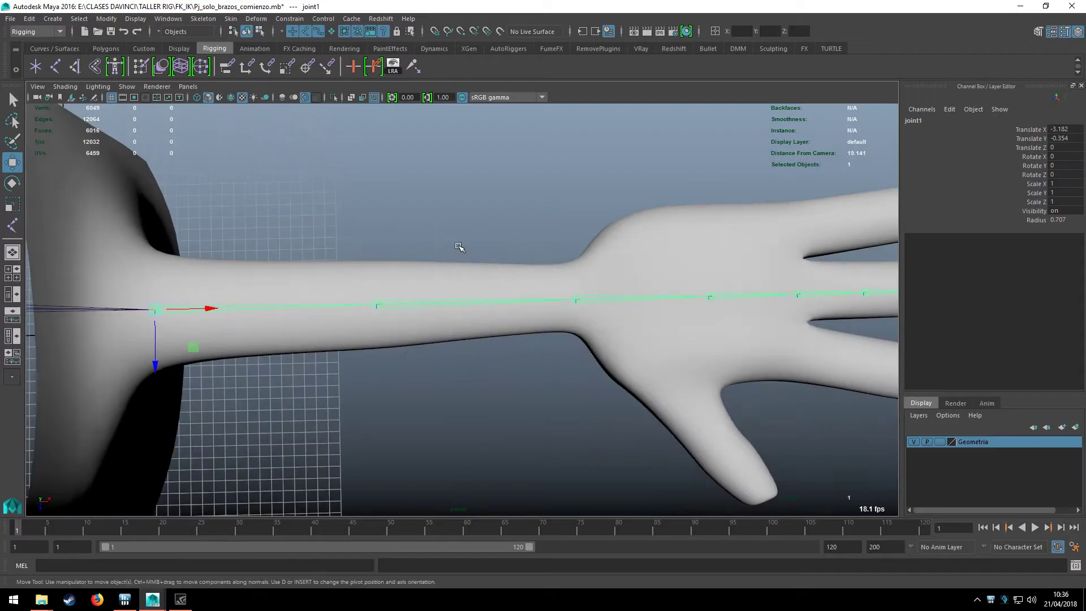
mouse_move(511, 303)
alt+mouse_down()
mouse_move(414, 279)
mouse_move(593, 289)
alt+mouse_up()
key(q)
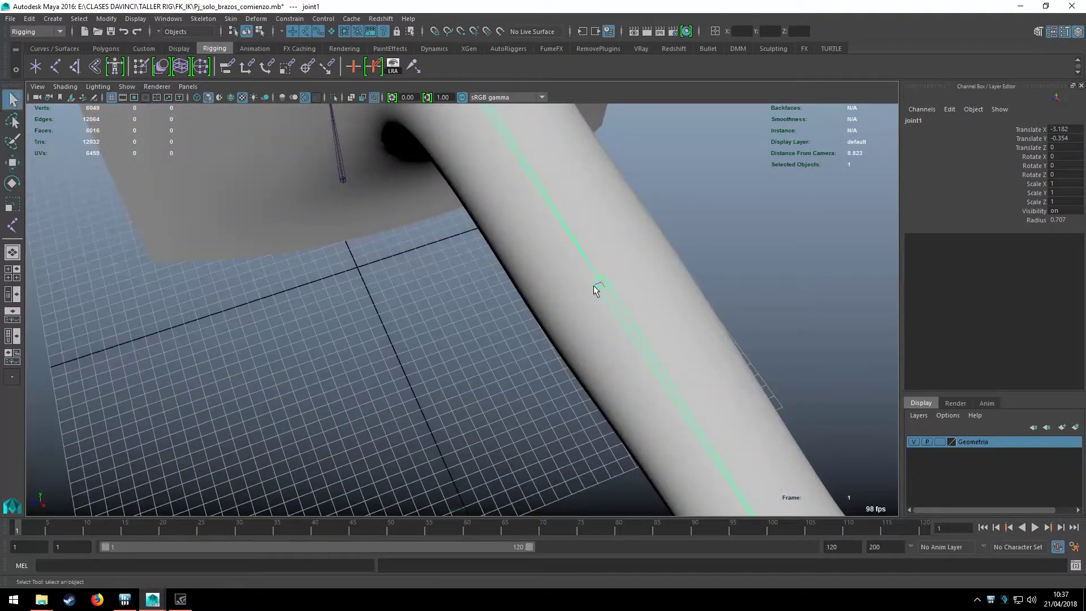
alt+right_drag(593, 289, 555, 359)
mouse_move(555, 359)
alt+mouse_down()
mouse_move(412, 315)
mouse_move(436, 307)
alt+mouse_up()
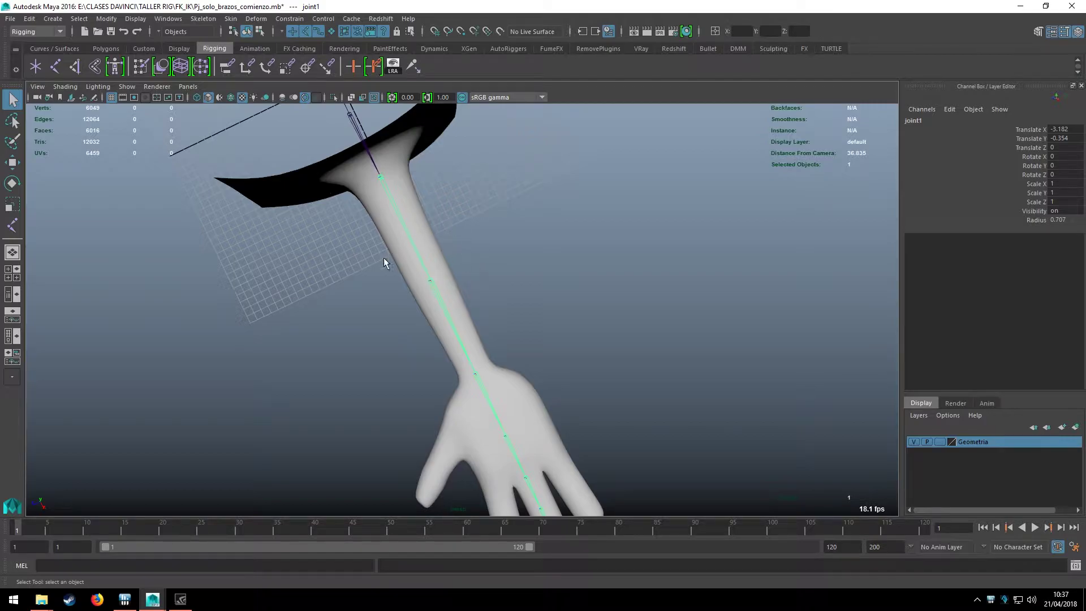
scroll(384, 259, up, 3)
scroll(477, 361, down, 3)
scroll(463, 324, down, 2)
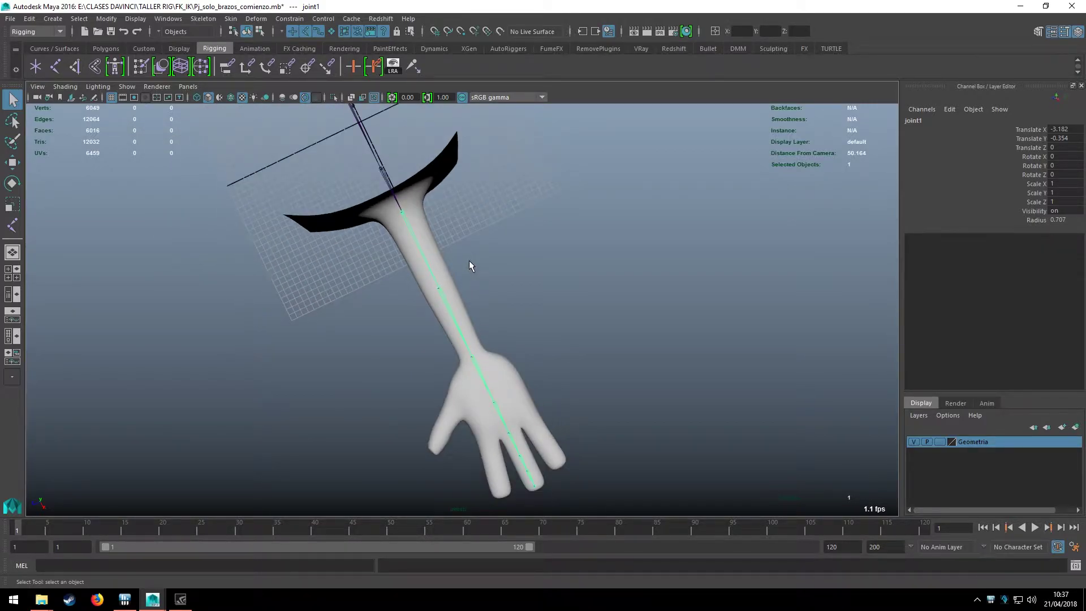
scroll(467, 260, up, 3)
Deselect the chain and orbit until the arm stands vertical in the view
alt+drag(459, 262, 453, 254)
scroll(494, 307, up, 3)
scroll(528, 285, up, 2)
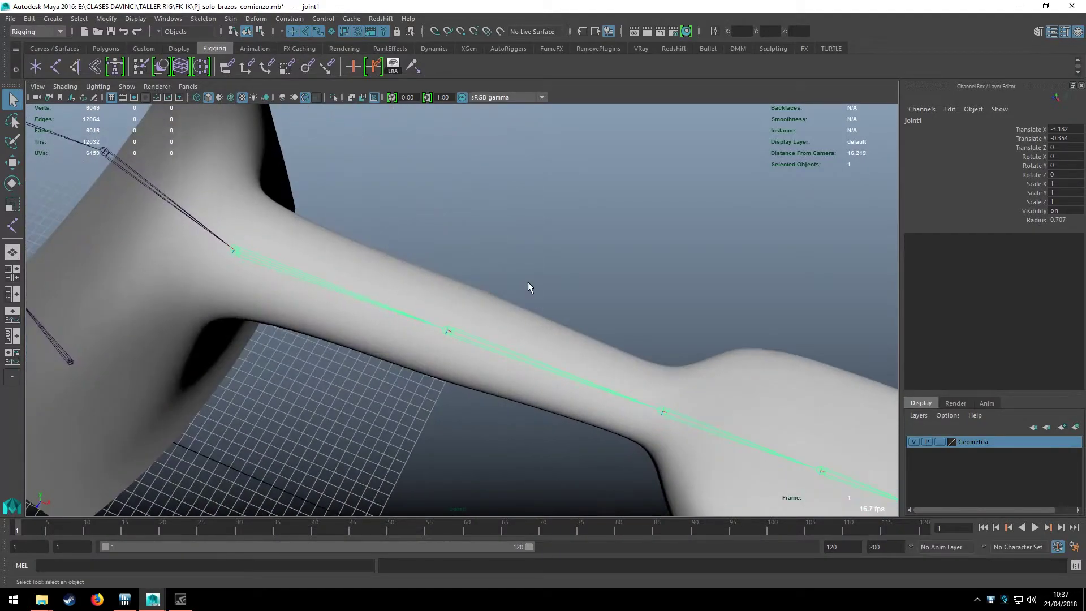
scroll(520, 280, down, 3)
scroll(537, 291, up, 4)
alt+drag(537, 290, 505, 246)
click(526, 211)
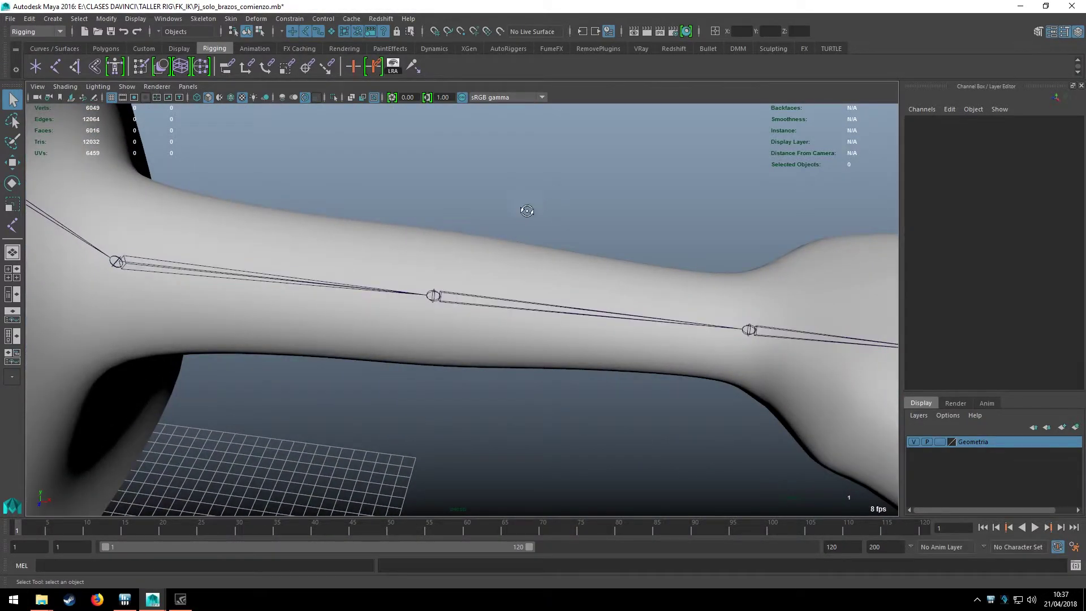
mouse_move(526, 210)
alt+mouse_down()
mouse_move(491, 287)
mouse_move(560, 323)
mouse_move(486, 280)
alt+mouse_up()
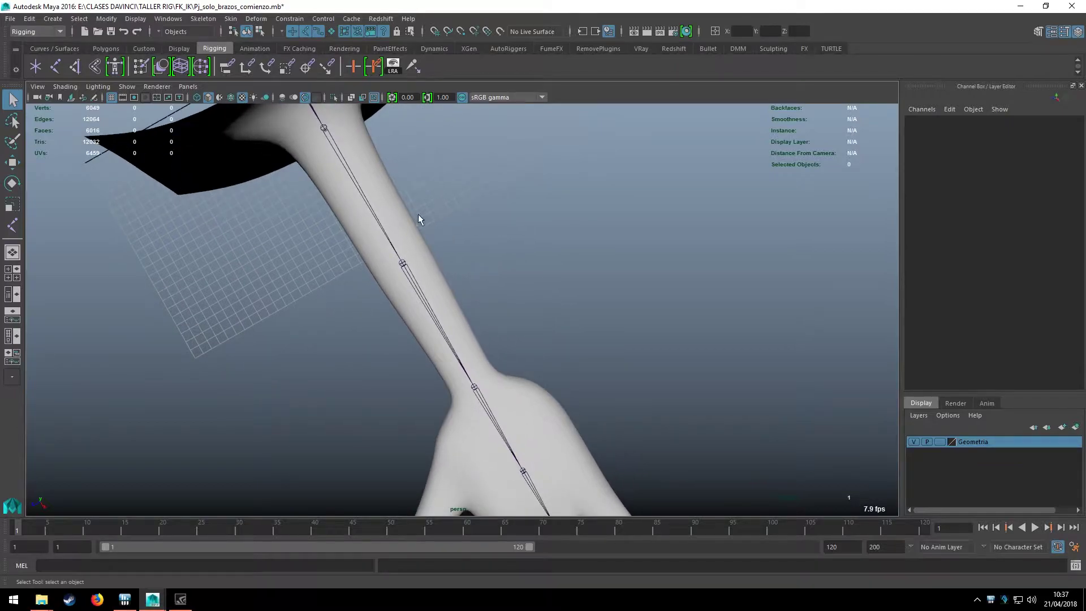
alt+drag(472, 361, 385, 285)
Select and frame elbow joint2 with the Move tool, tumbling the view so the arm lies level
click(430, 272)
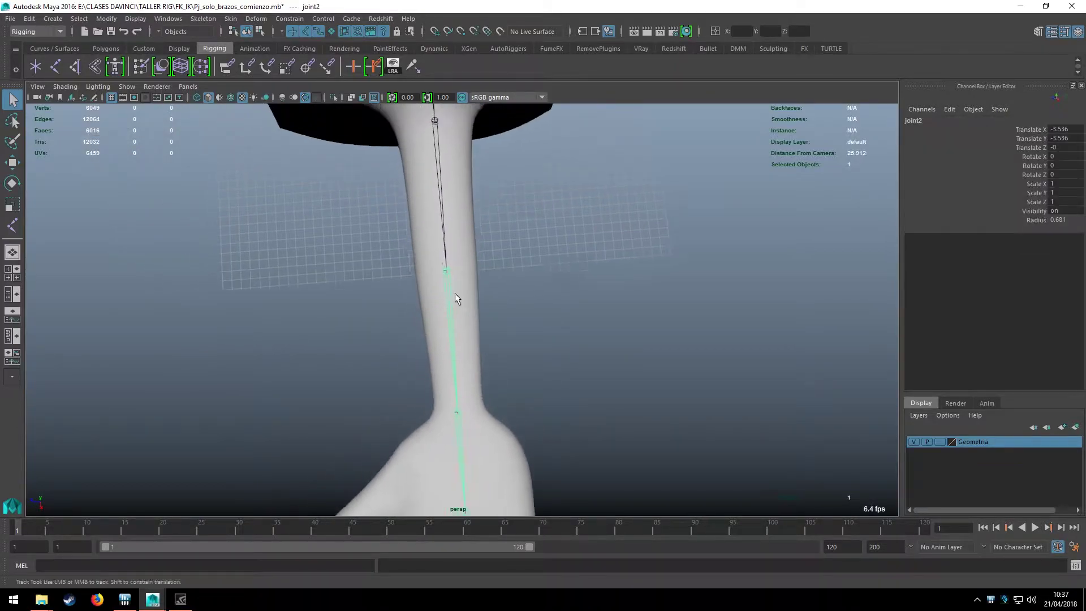
key(f)
scroll(469, 261, down, 3)
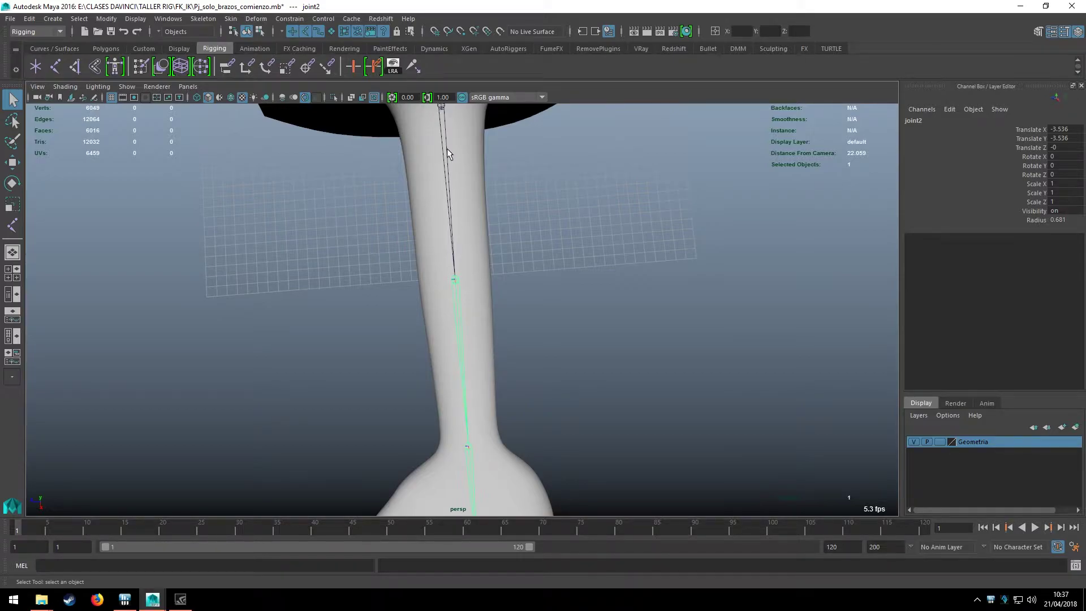
key(w)
scroll(495, 267, up, 3)
alt+drag(477, 271, 477, 249)
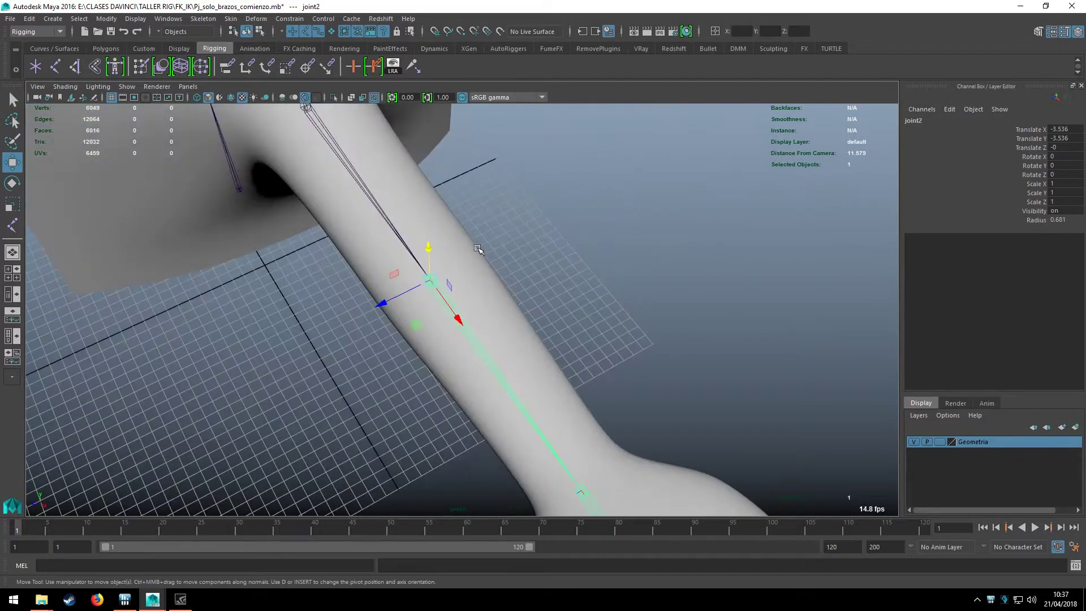
scroll(478, 249, up, 2)
scroll(464, 277, up, 2)
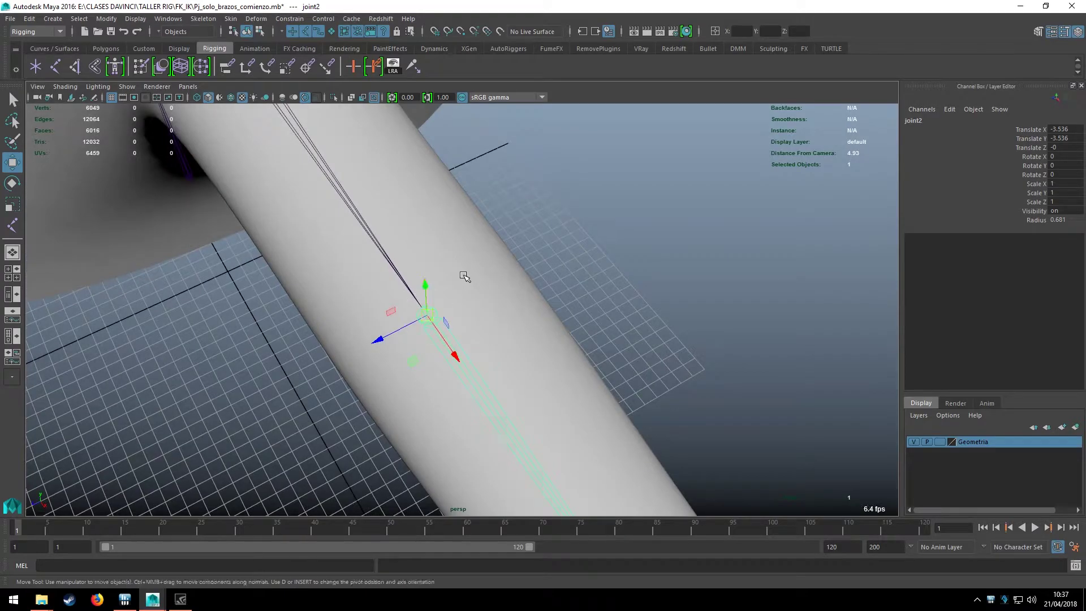
scroll(464, 277, down, 5)
mouse_move(464, 277)
alt+mouse_down()
mouse_move(563, 323)
mouse_move(448, 339)
alt+mouse_up()
In the zoomed front wireframe view, try raising the elbow in pivot mode, then undo it
key(space)
key(space)
scroll(559, 273, up, 2)
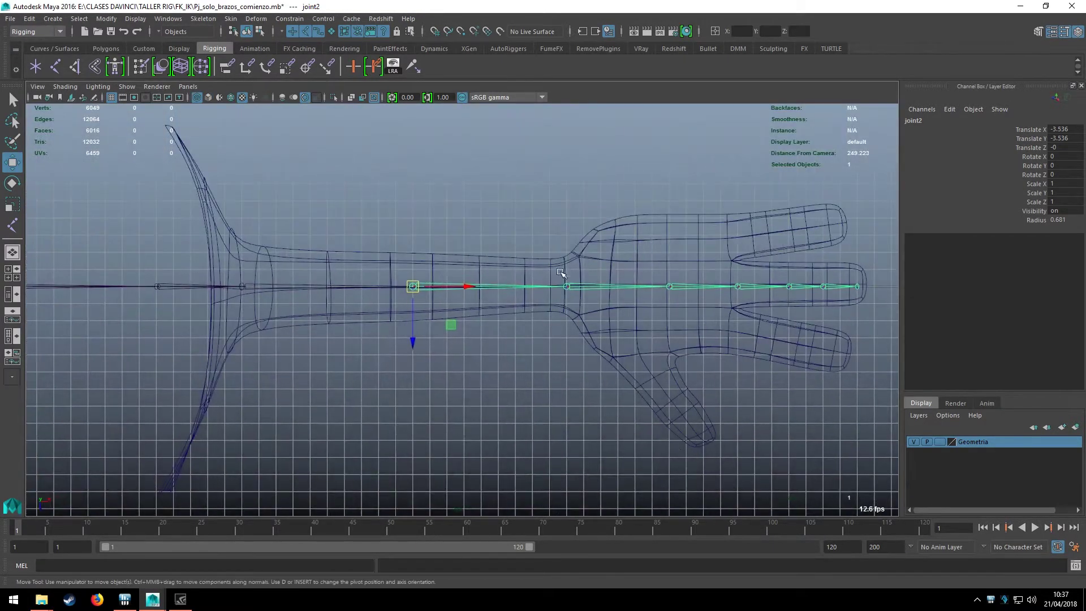
scroll(557, 274, up, 1)
scroll(535, 280, up, 1)
scroll(407, 367, up, 2)
key(d)
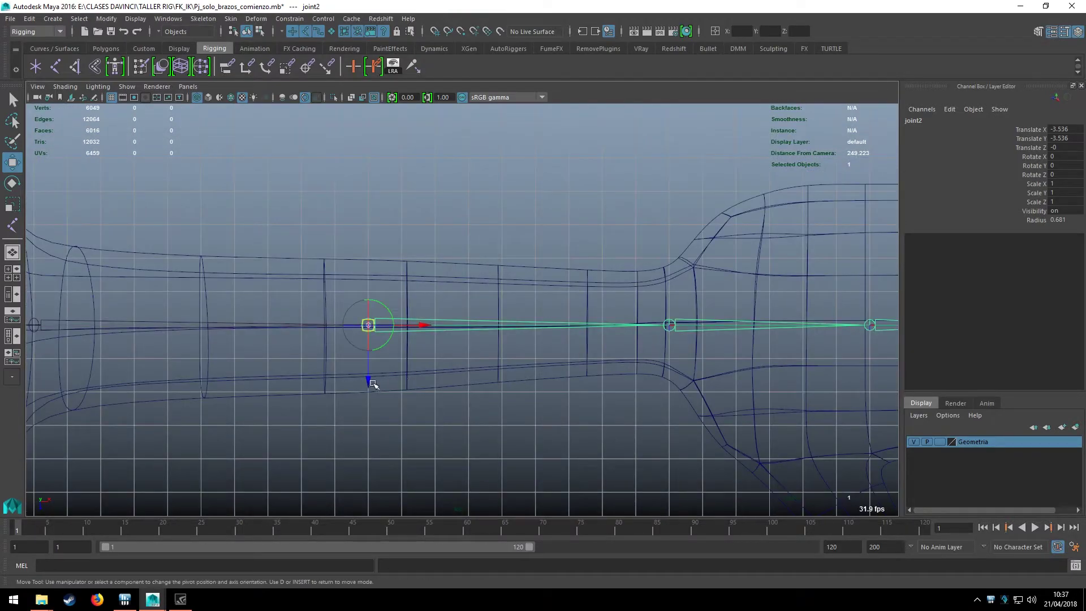
drag(373, 384, 366, 362)
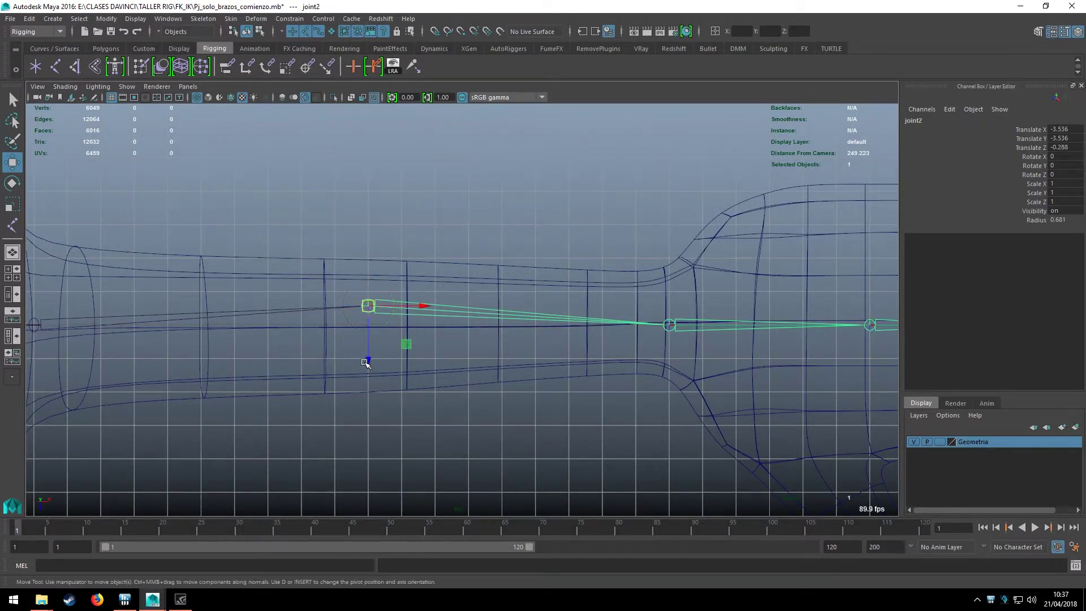
key(ctrl+z)
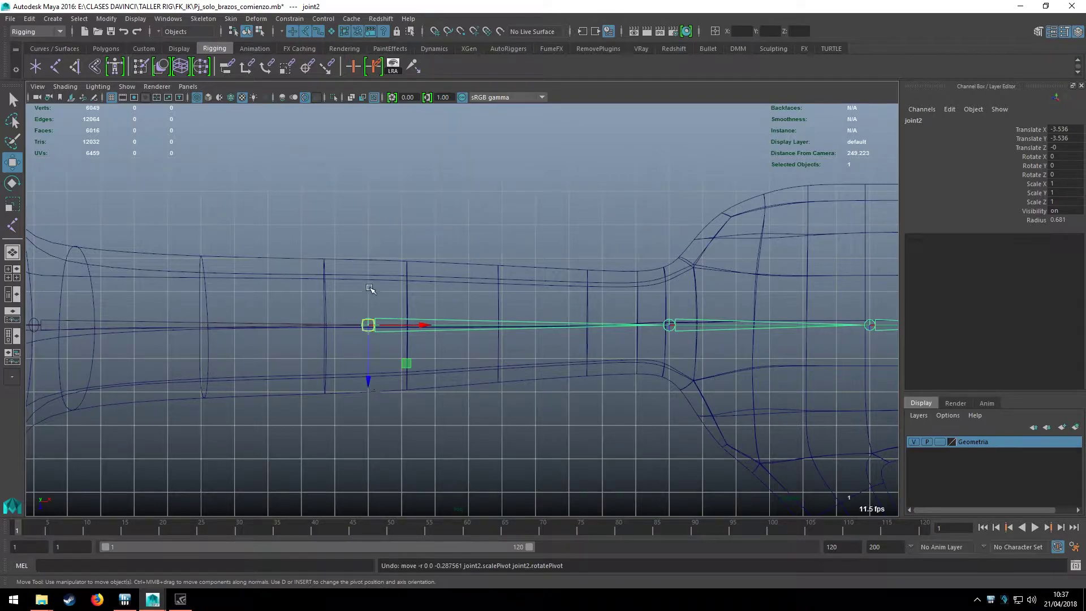
Undo a larger raise, then nudge joint2 slightly to Translate Z about -0.14
scroll(383, 344, down, 3)
scroll(356, 416, up, 2)
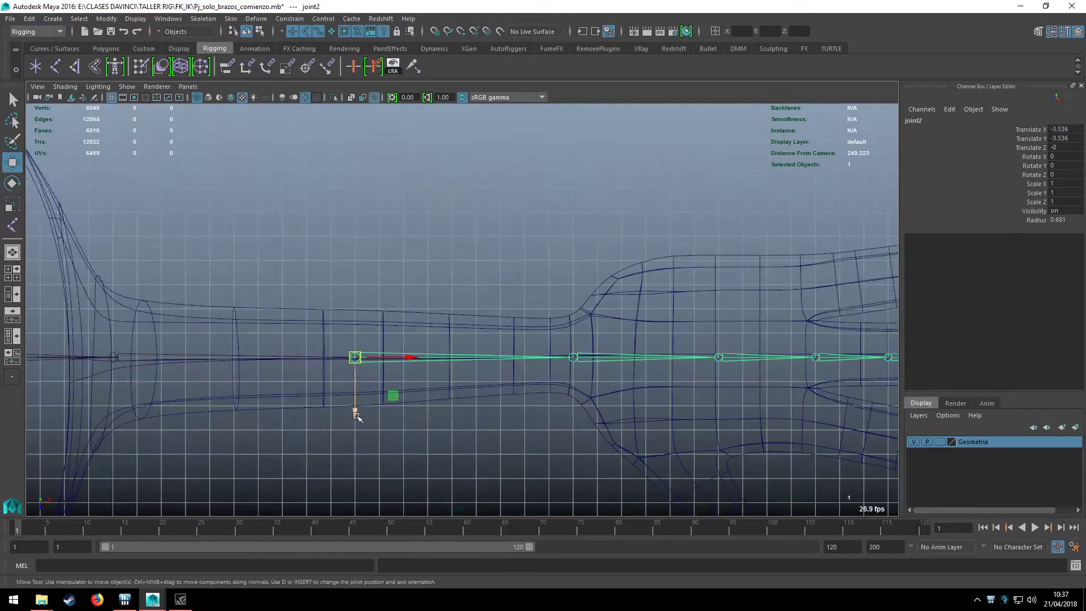
drag(356, 417, 361, 360)
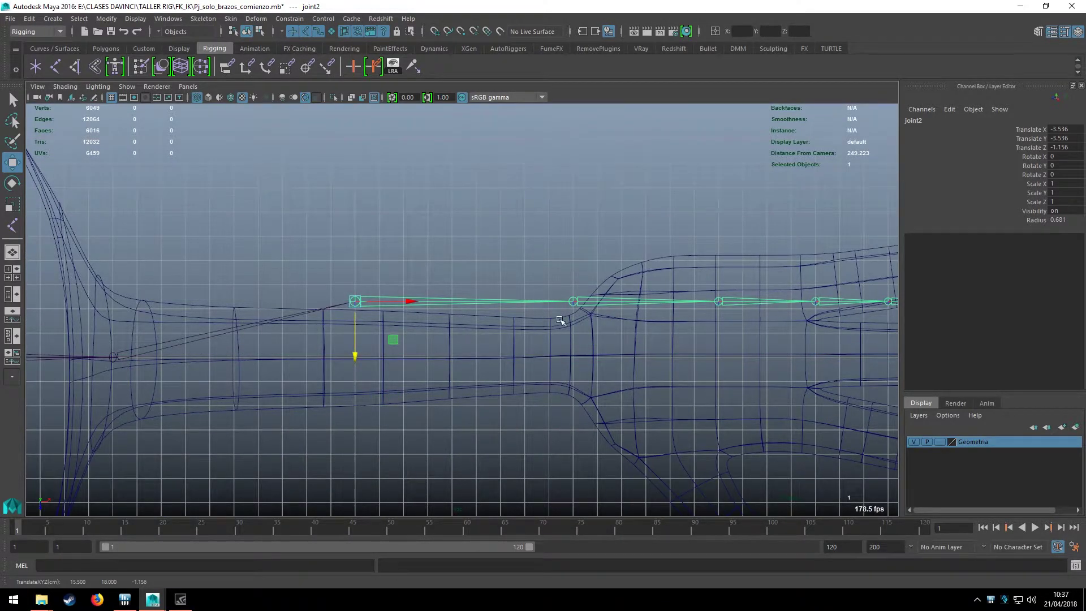
key(ctrl+z)
key(ctrl+z)
key(ctrl+z)
key(ctrl+z)
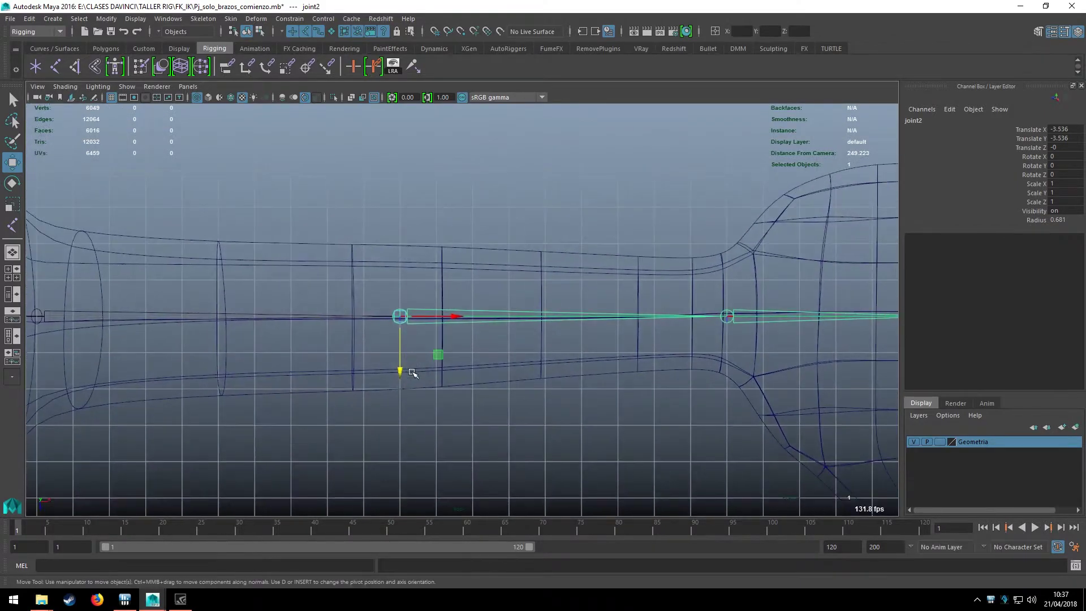
key(d)
drag(400, 369, 402, 364)
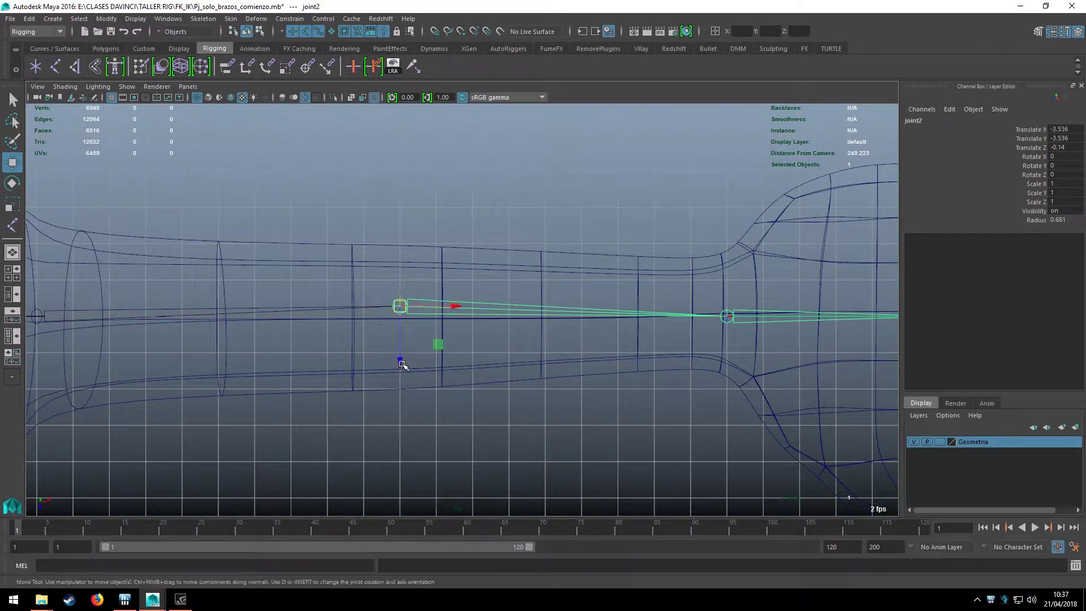
key(space)
key(space)
key(q)
alt+right_drag(510, 247, 368, 296)
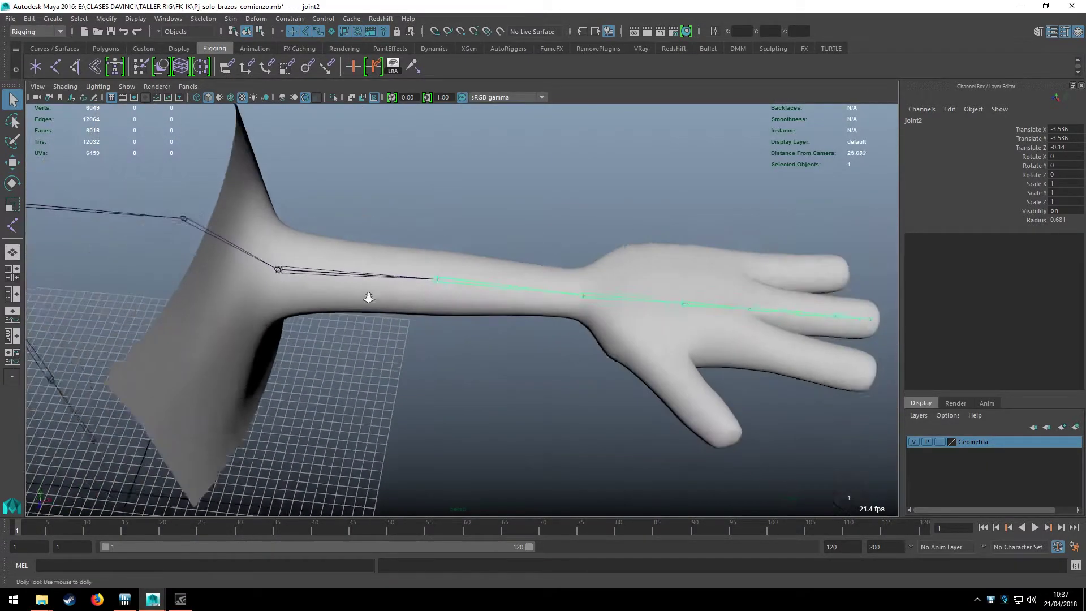
mouse_move(368, 296)
alt+mouse_down()
mouse_move(354, 262)
mouse_move(455, 193)
mouse_move(523, 195)
mouse_move(516, 274)
mouse_move(554, 243)
mouse_move(543, 247)
alt+mouse_up()
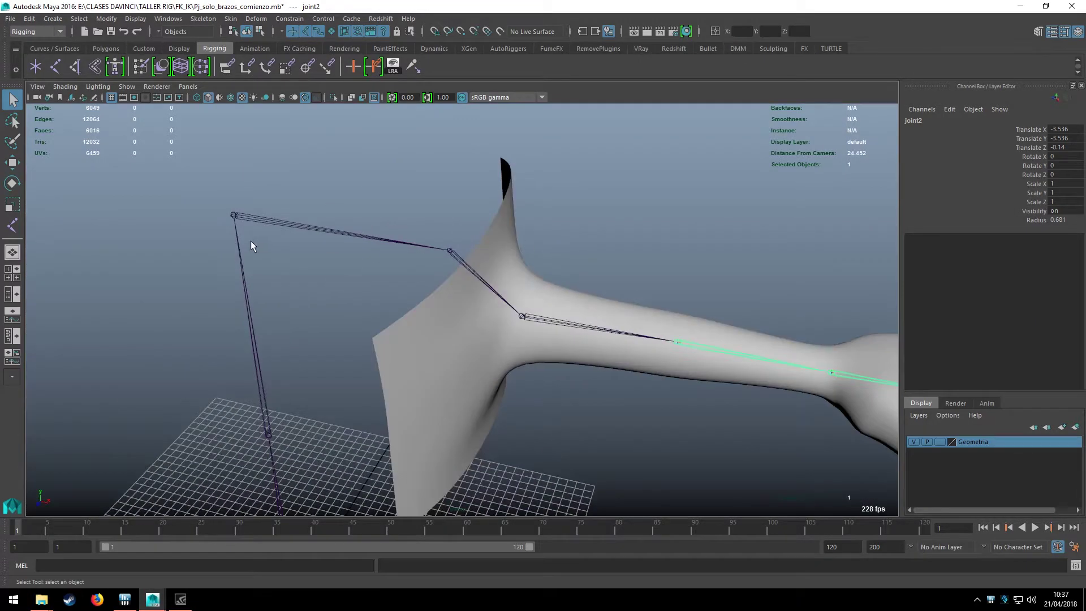
click(240, 257)
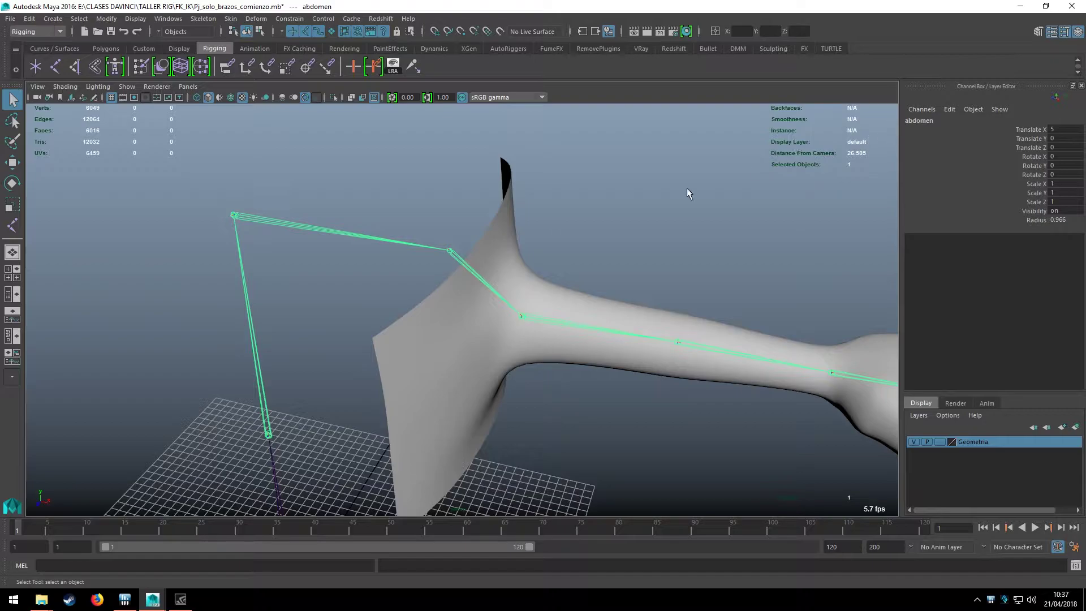
mouse_move(687, 188)
alt+mouse_down()
mouse_move(472, 214)
mouse_move(911, 187)
alt+mouse_up()
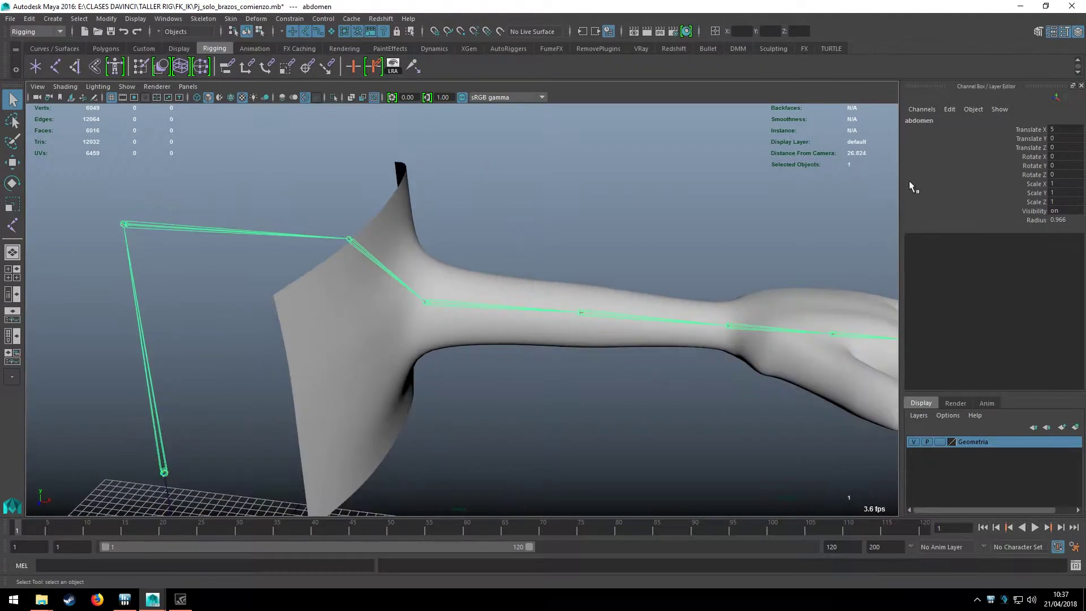
mouse_move(283, 229)
alt+mouse_down()
mouse_move(439, 225)
mouse_move(536, 252)
alt+mouse_up()
scroll(282, 180, up, 3)
mouse_move(282, 180)
alt+mouse_down()
mouse_move(297, 219)
mouse_move(460, 182)
mouse_move(346, 224)
mouse_move(275, 229)
mouse_move(351, 230)
alt+mouse_up()
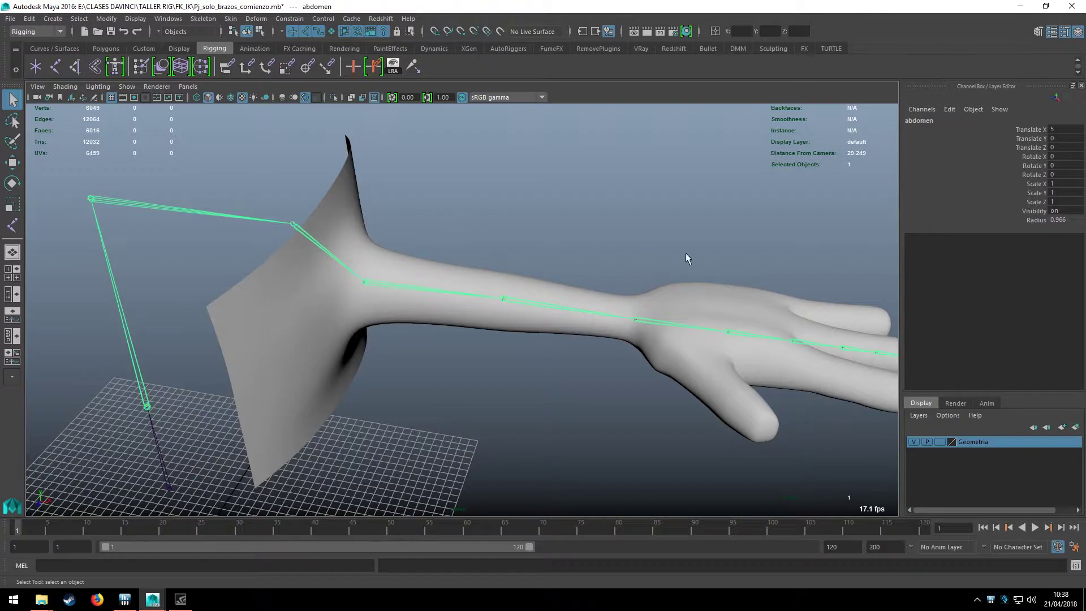
alt+drag(724, 273, 310, 238)
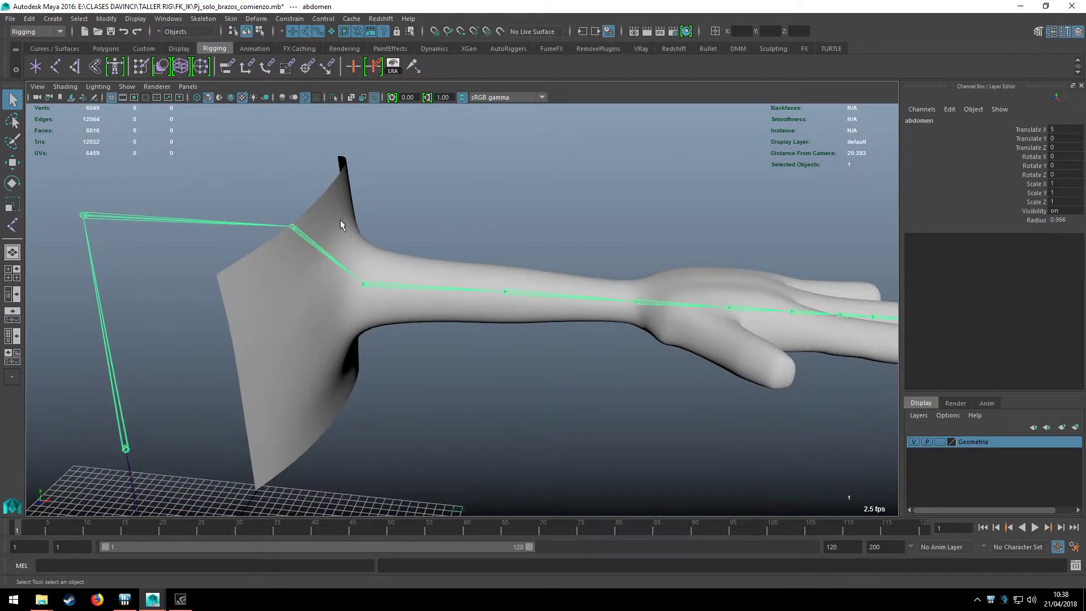
click(301, 233)
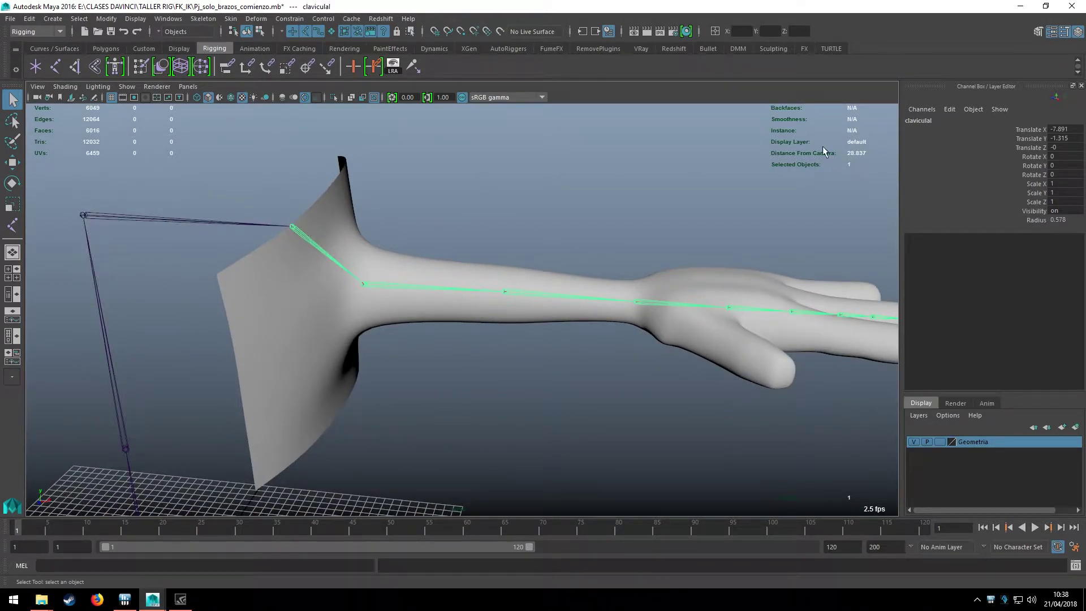
click(395, 283)
mouse_move(557, 235)
alt+mouse_down()
mouse_move(465, 247)
mouse_move(596, 228)
alt+mouse_up()
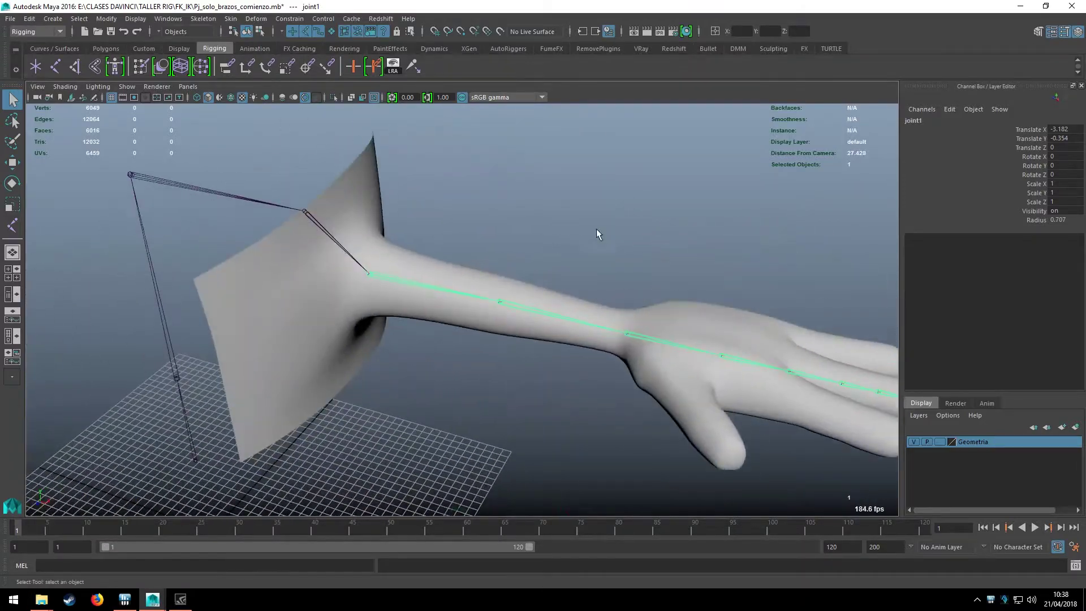
Rename the shoulder and elbow joints to hombro_l and codo_l
double_click(920, 124)
text(hombro)
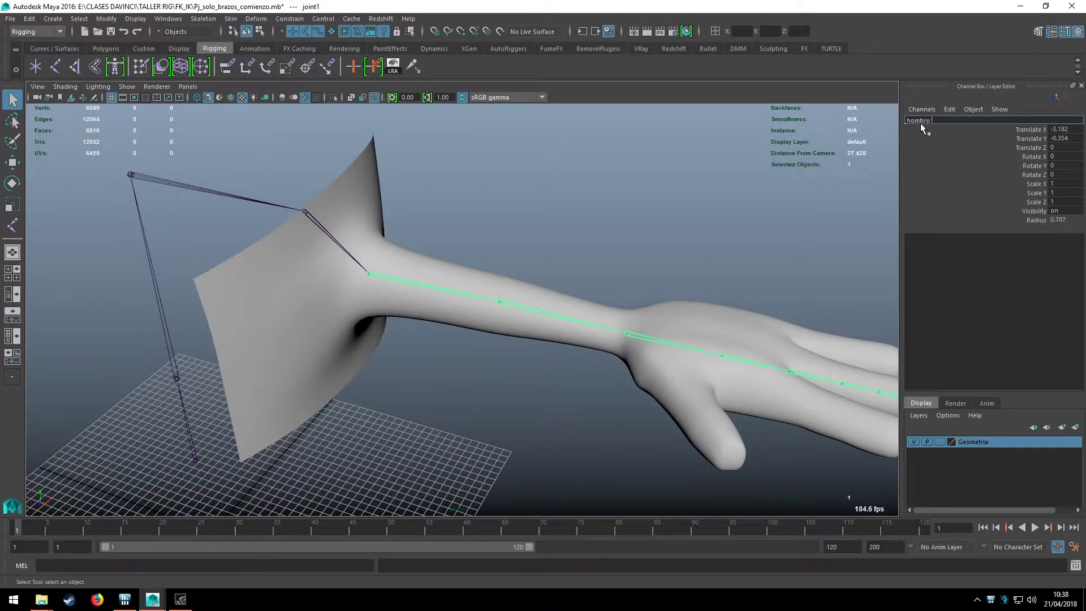
key(Return)
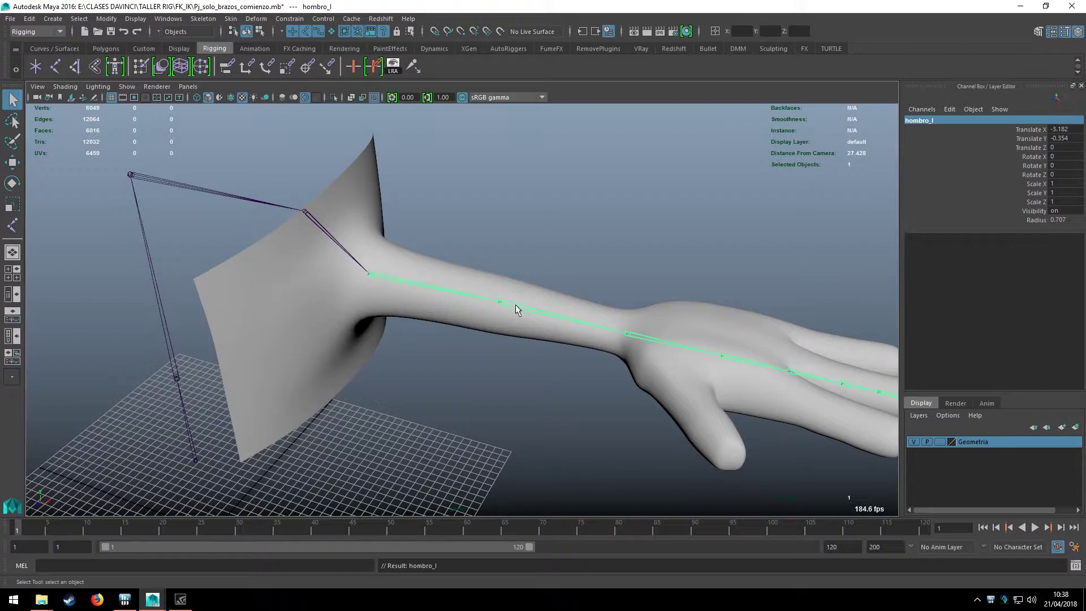
click(515, 305)
alt+drag(515, 304, 718, 250)
double_click(917, 121)
text(cod)
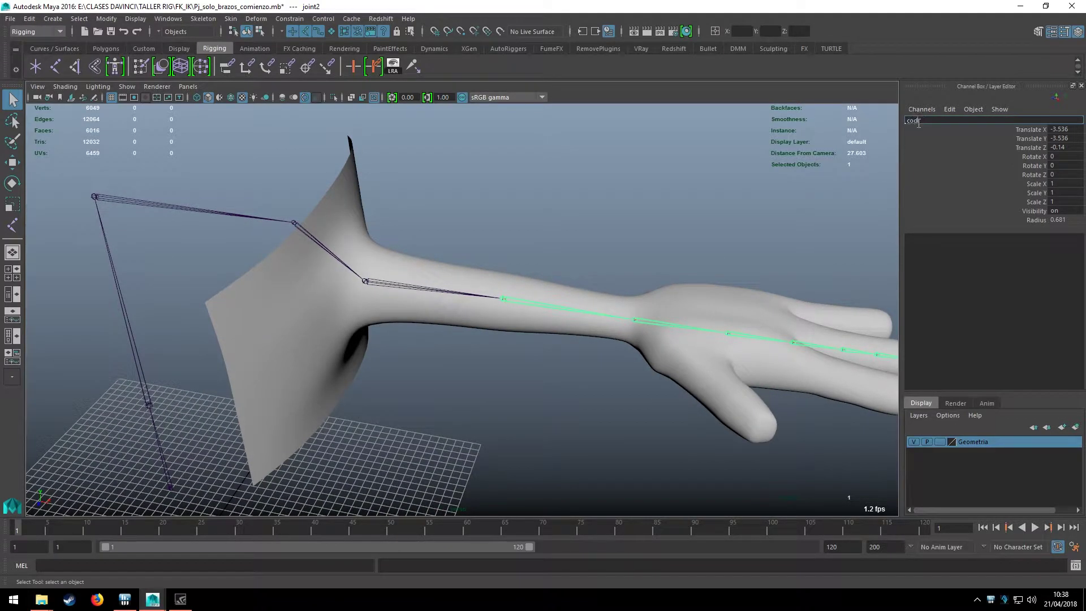
key(Return)
Rename the wrist joint to muneca_l
click(685, 325)
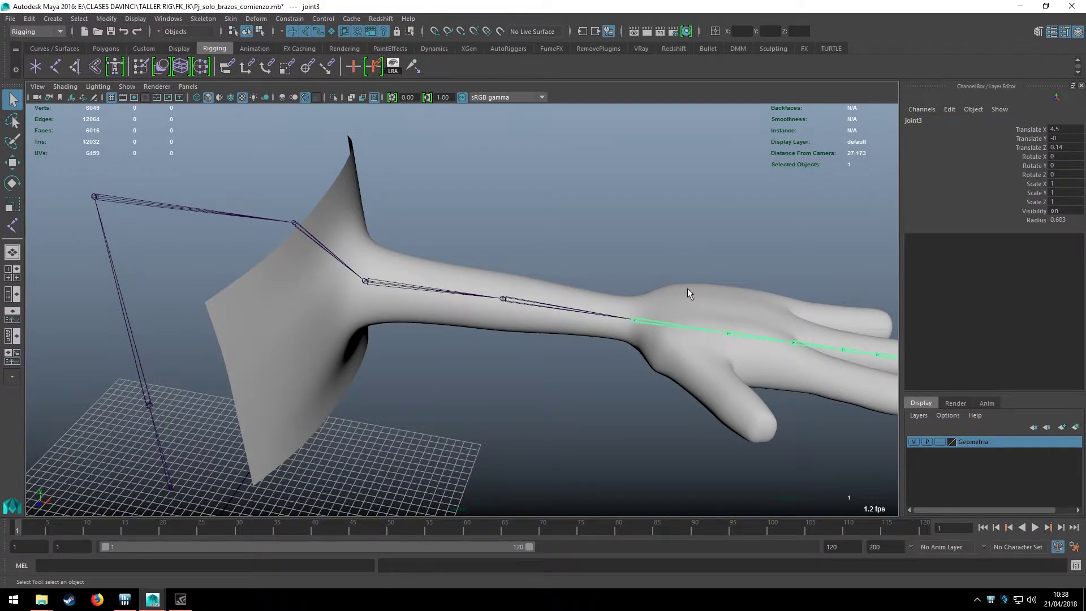
alt+drag(687, 289, 509, 294)
double_click(926, 120)
text(munel)
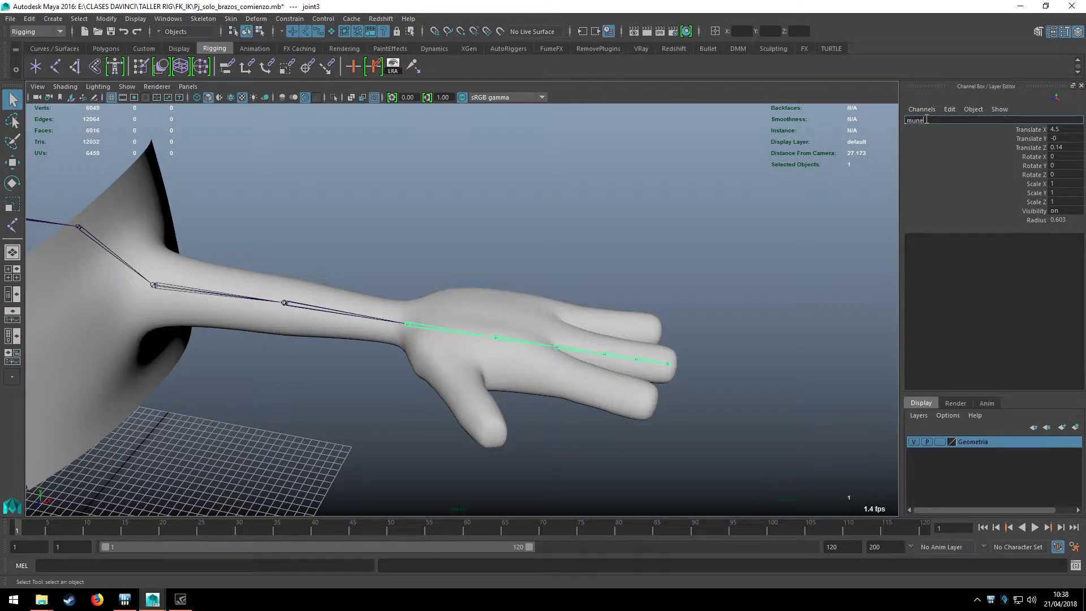
key(Return)
Rename the palm joint to palma_l
scroll(463, 249, up, 5)
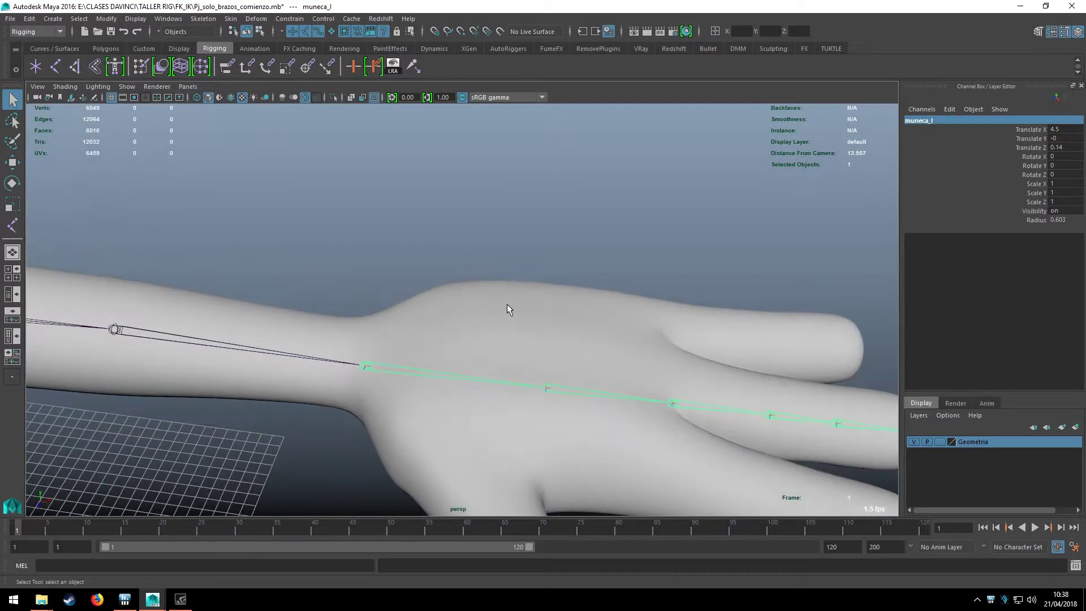
scroll(565, 322, down, 6)
scroll(565, 339, up, 2)
scroll(552, 310, up, 3)
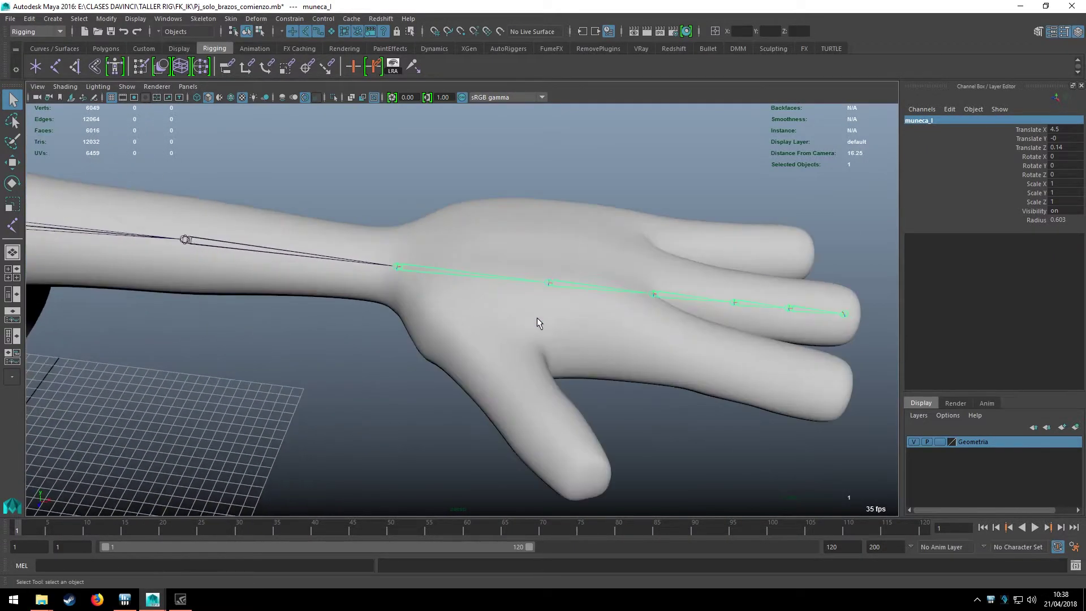
alt+drag(537, 317, 548, 346)
click(535, 356)
scroll(534, 358, up, 2)
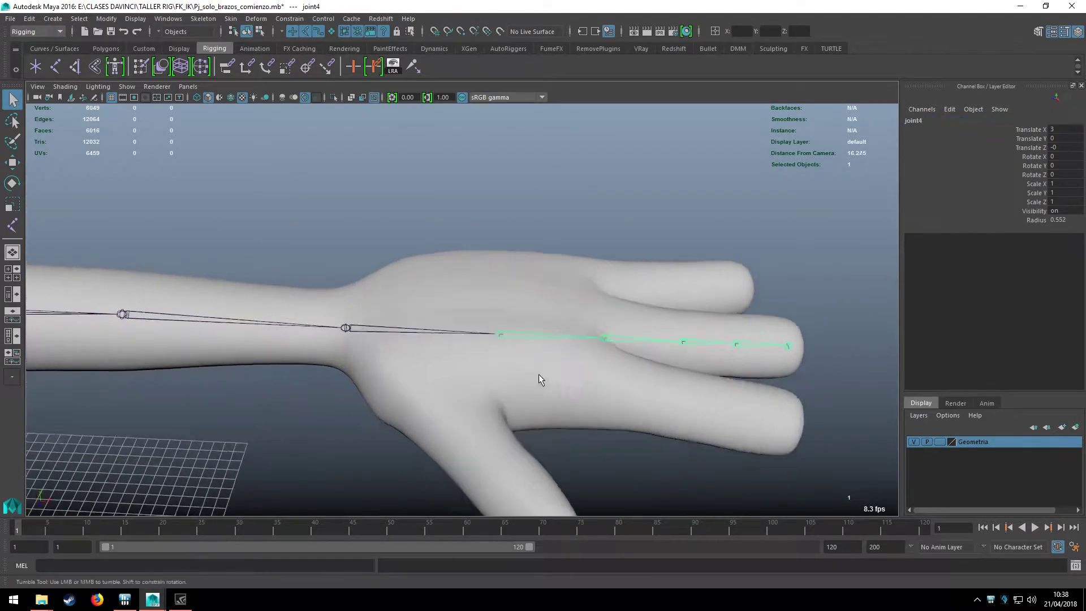
double_click(913, 120)
text(palma)
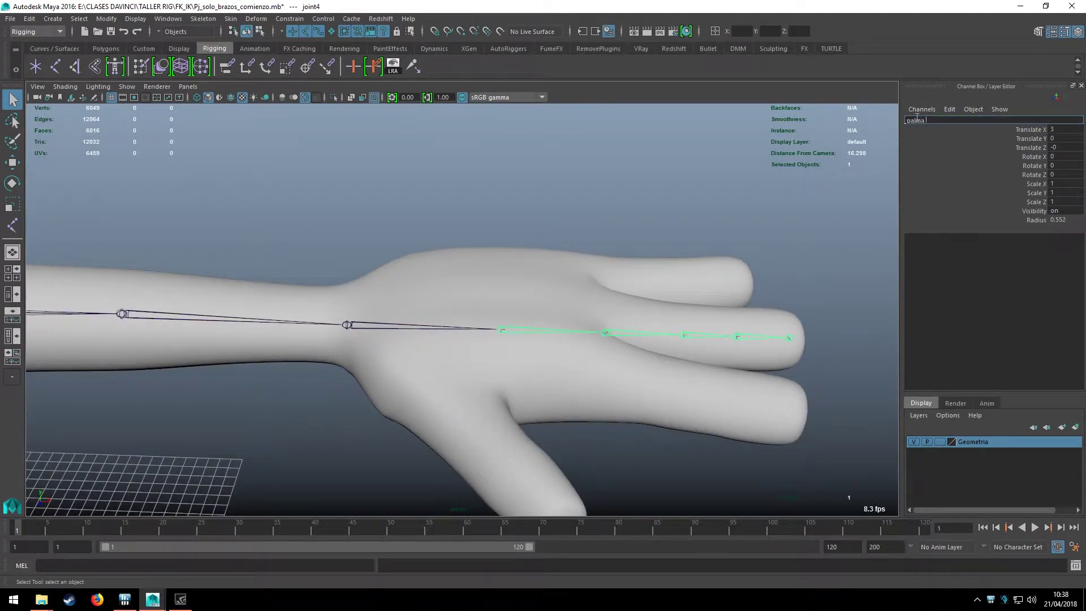
key(Return)
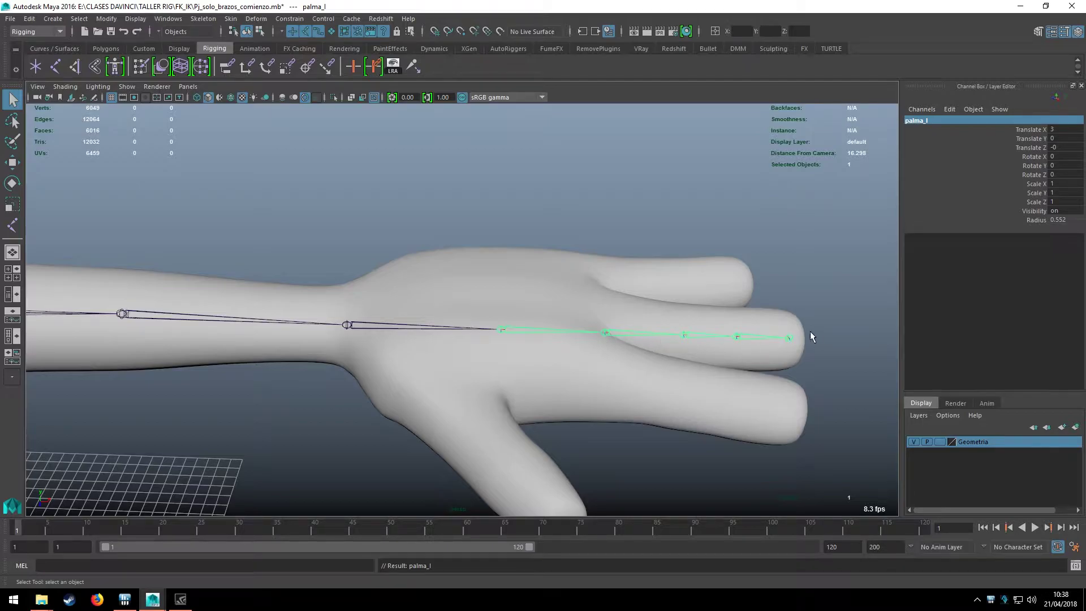
Deselect the palm joint and select the hombro_l shoulder chain
scroll(650, 322, down, 3)
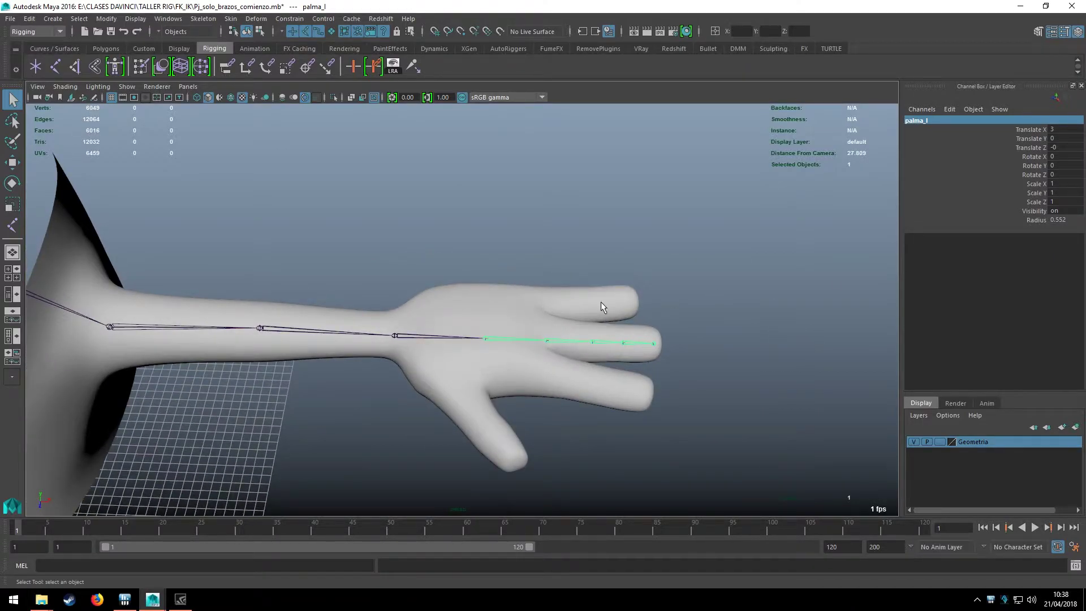
scroll(600, 301, down, 3)
click(610, 279)
scroll(443, 326, up, 5)
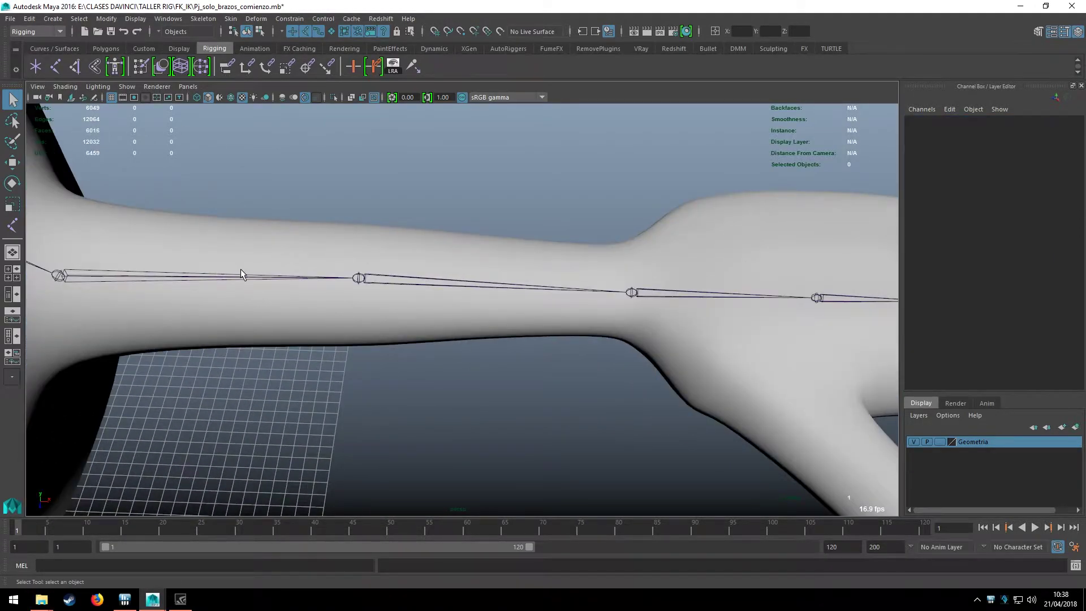
scroll(241, 269, down, 5)
click(323, 289)
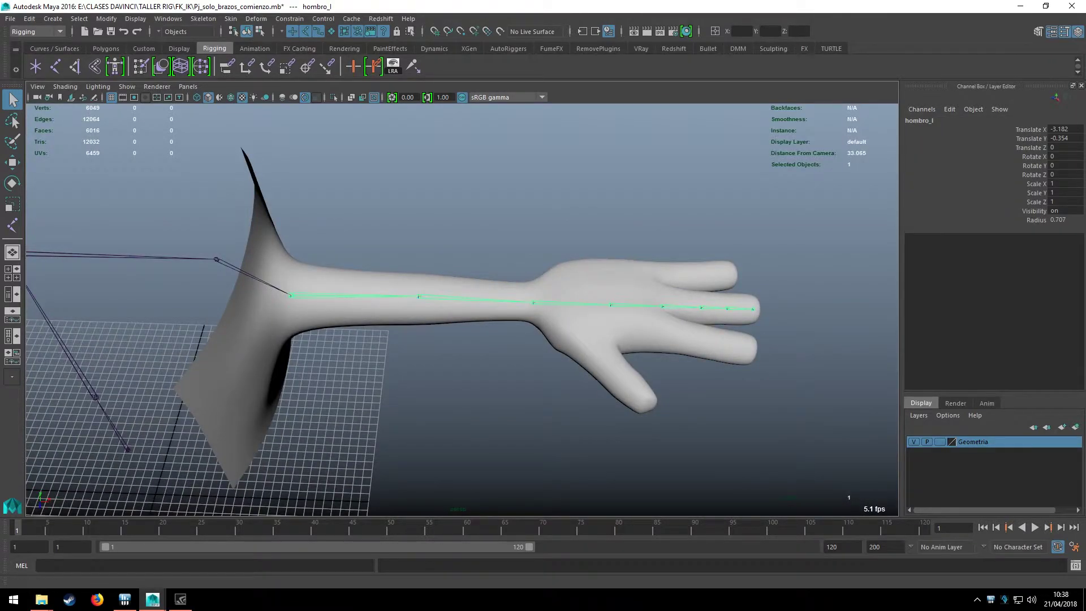
Open the Outliner, frame the selected joint and expand hombro_l down to joint8
key(shift+o)
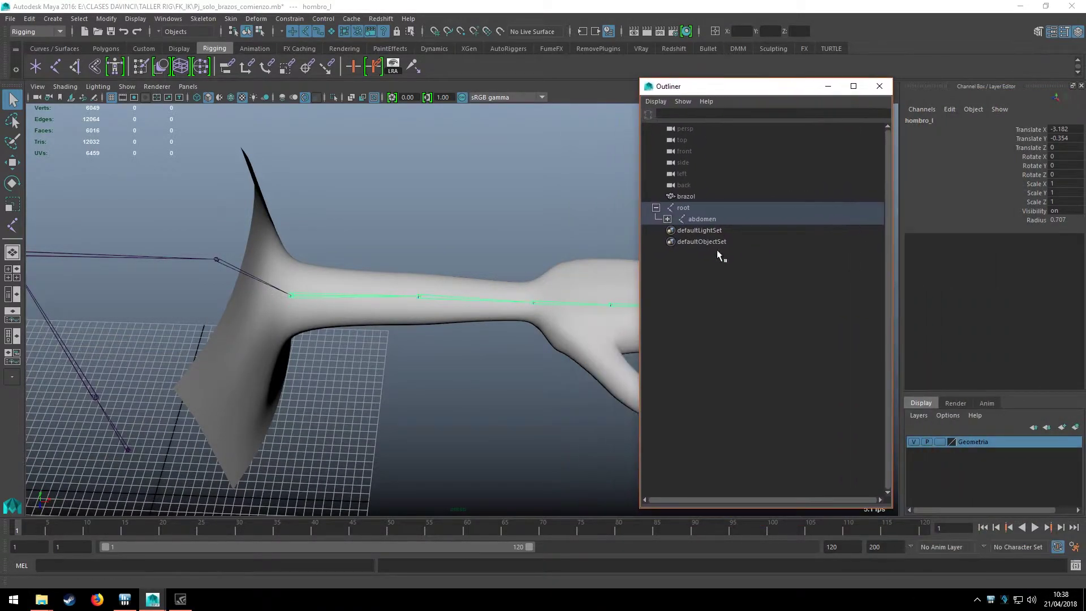
key(f)
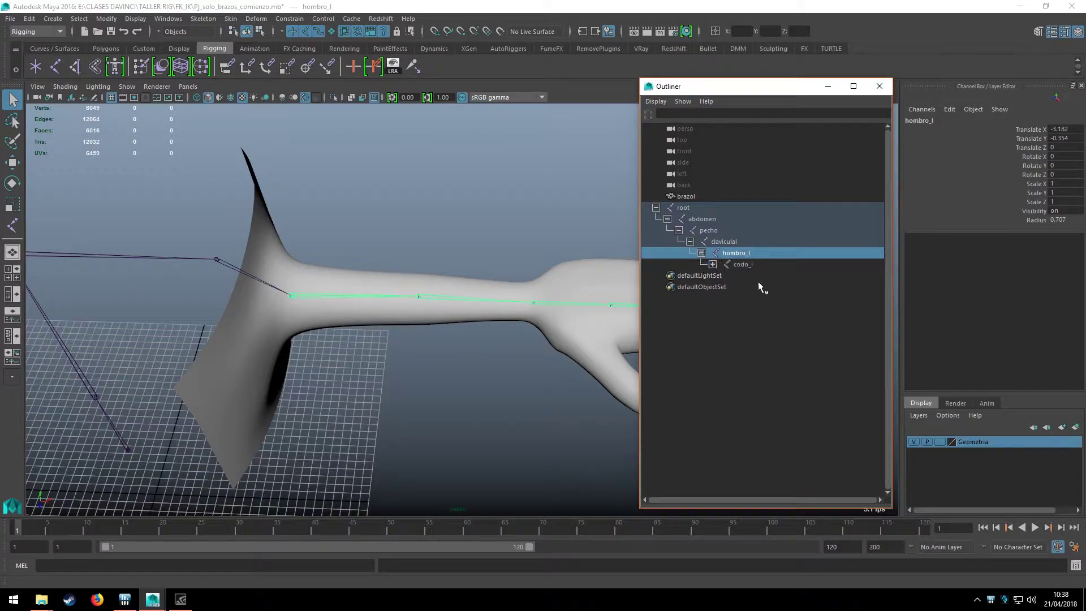
click(701, 252)
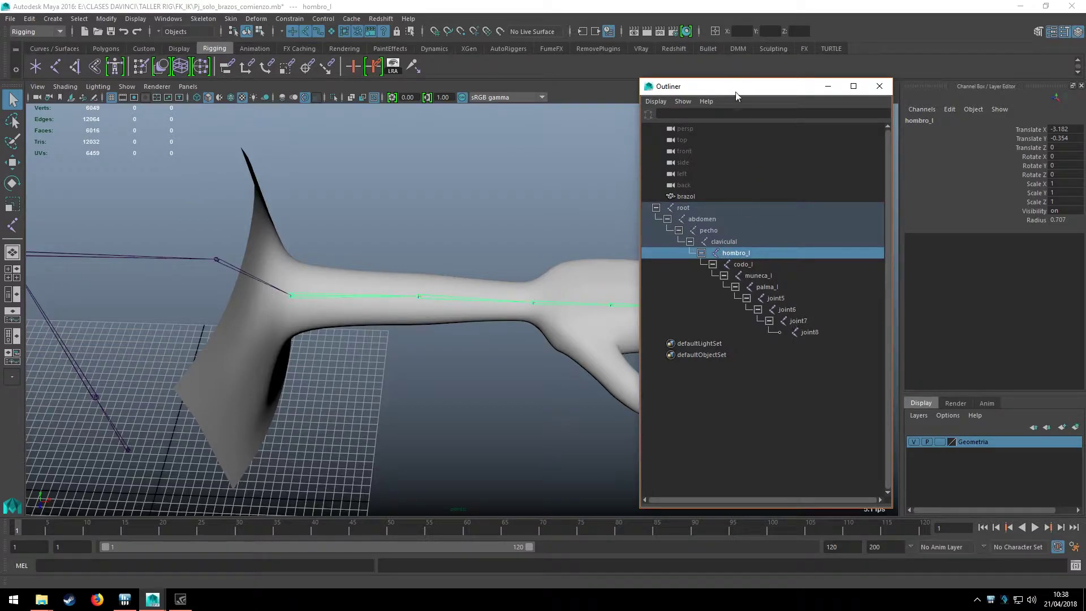
Switch to a side view of the arm and select the hombro_l chain
drag(736, 93, 810, 90)
click(427, 229)
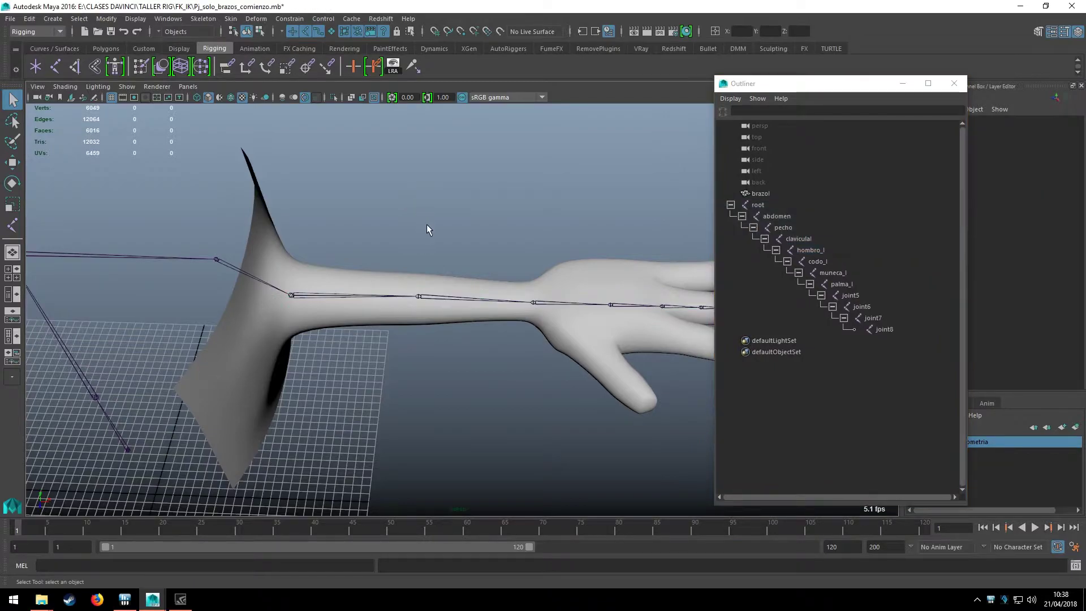
key(space)
key(space)
click(368, 308)
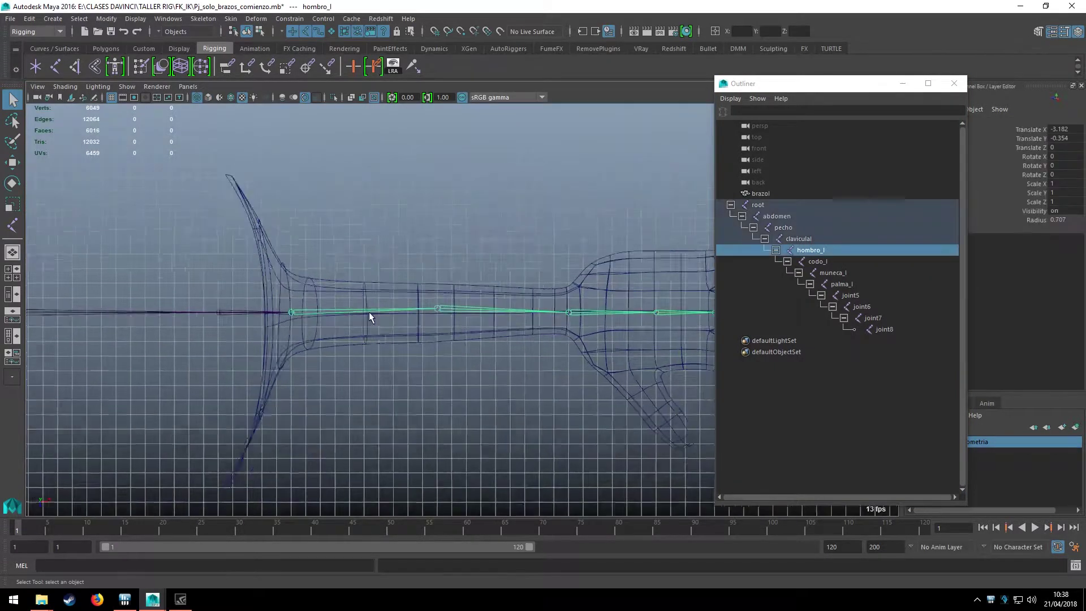
scroll(368, 317, up, 1)
key(w)
alt+middle_drag(441, 315, 366, 263)
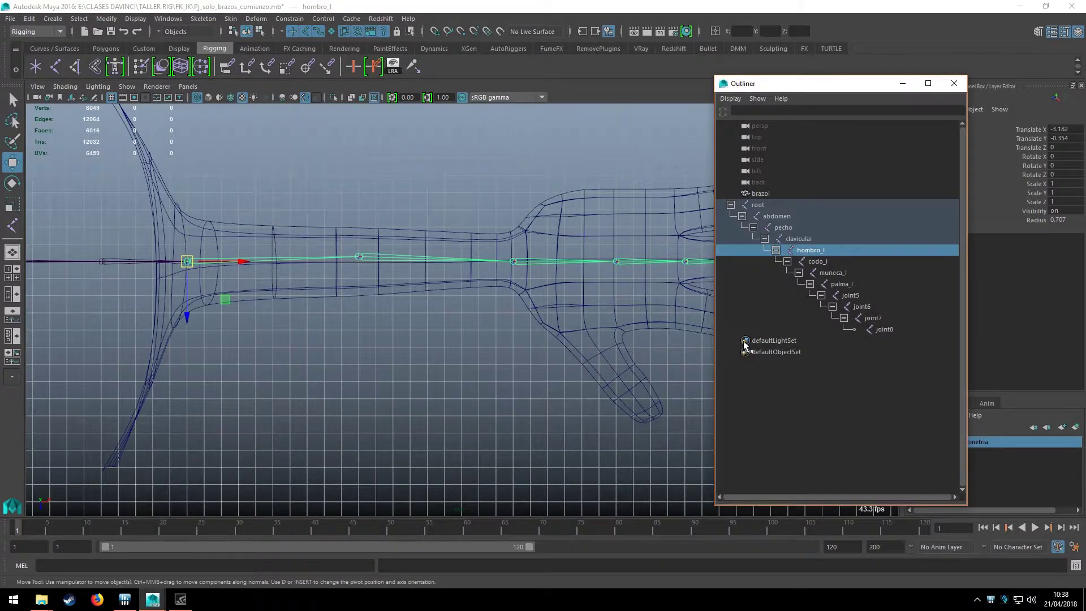
mouse_move(426, 325)
alt+middle_down()
mouse_move(292, 324)
mouse_move(322, 280)
alt+middle_up()
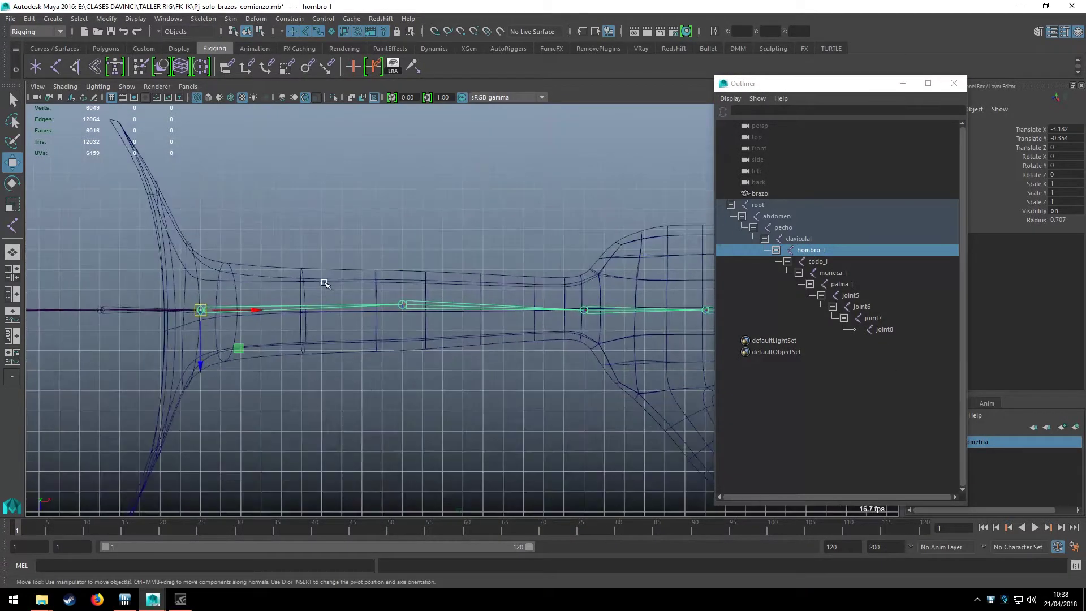
scroll(169, 277, up, 2)
key(q)
mouse_move(173, 265)
alt+middle_down()
mouse_move(269, 301)
mouse_move(256, 348)
alt+middle_up()
Duplicate hombro_l as hombro_l1 and raise it to Translate Z -2.314
key(ctrl+d)
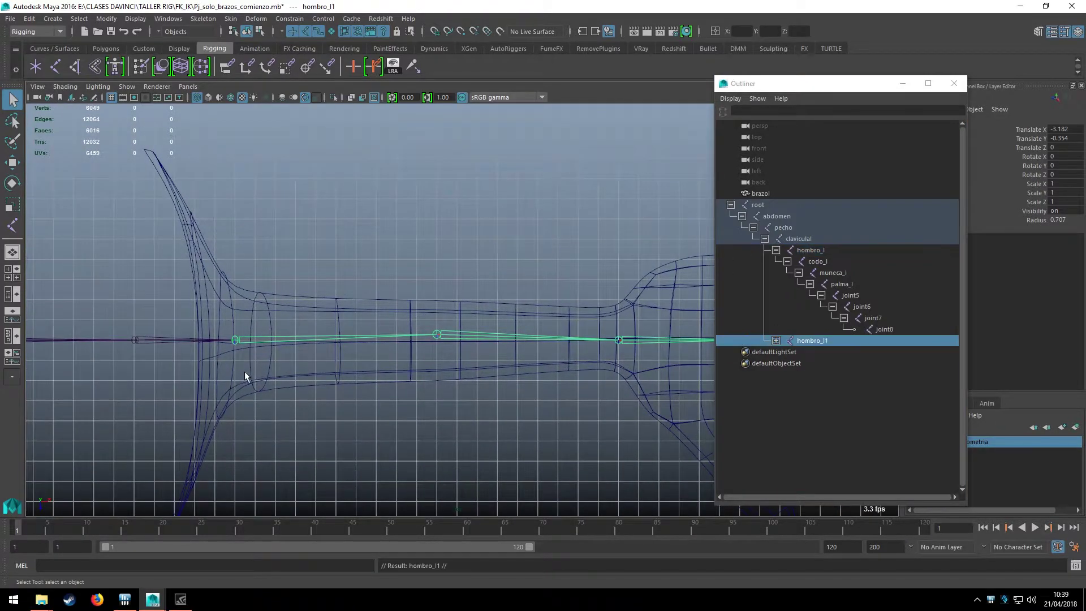
key(w)
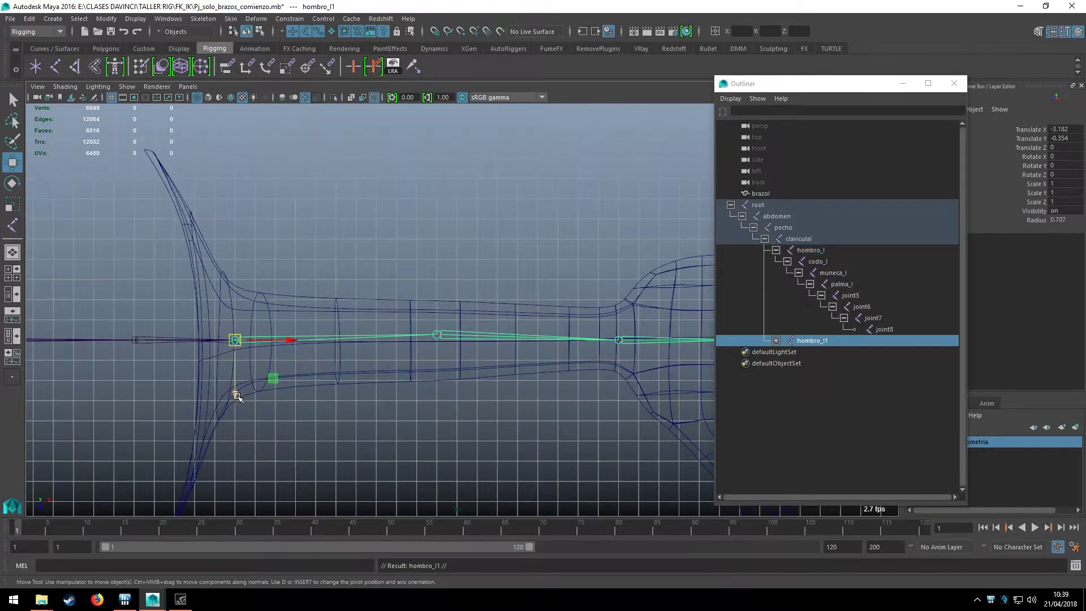
drag(240, 390, 239, 301)
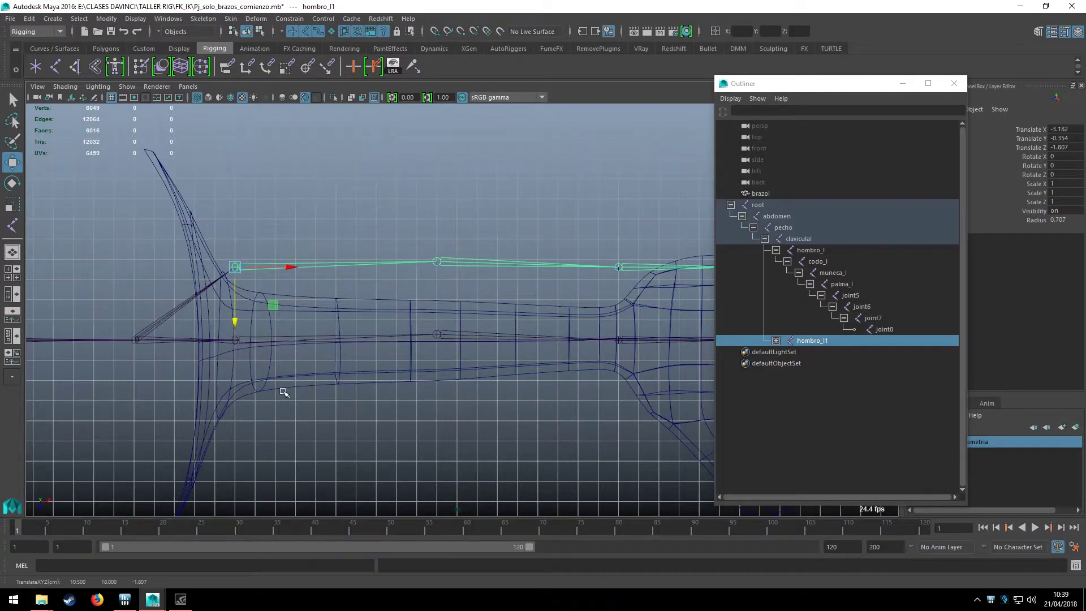
mouse_move(511, 295)
alt+middle_down()
mouse_move(265, 267)
mouse_move(347, 317)
alt+middle_up()
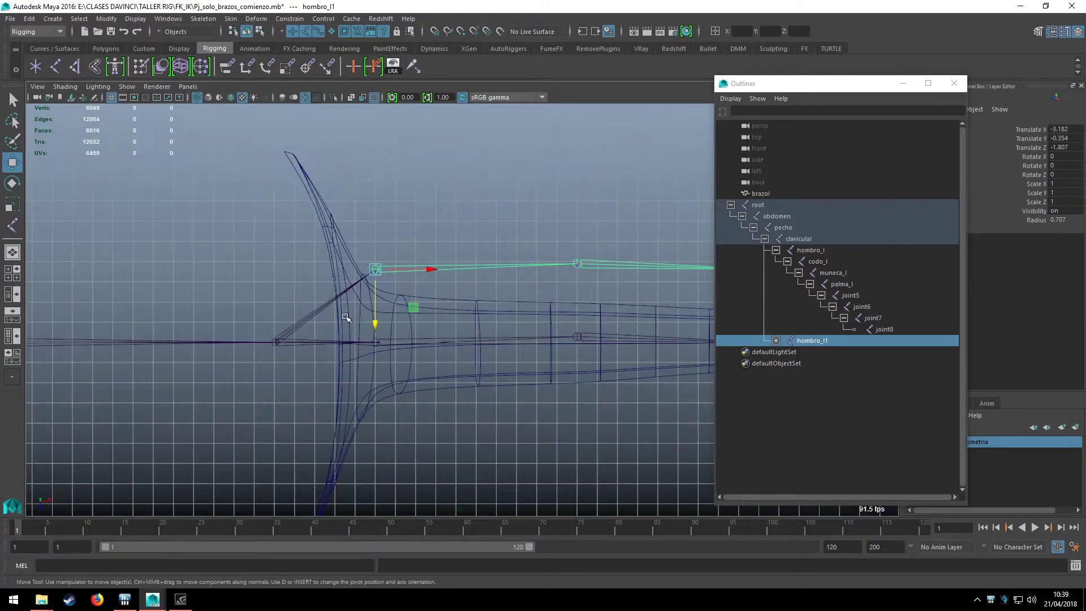
scroll(345, 318, up, 2)
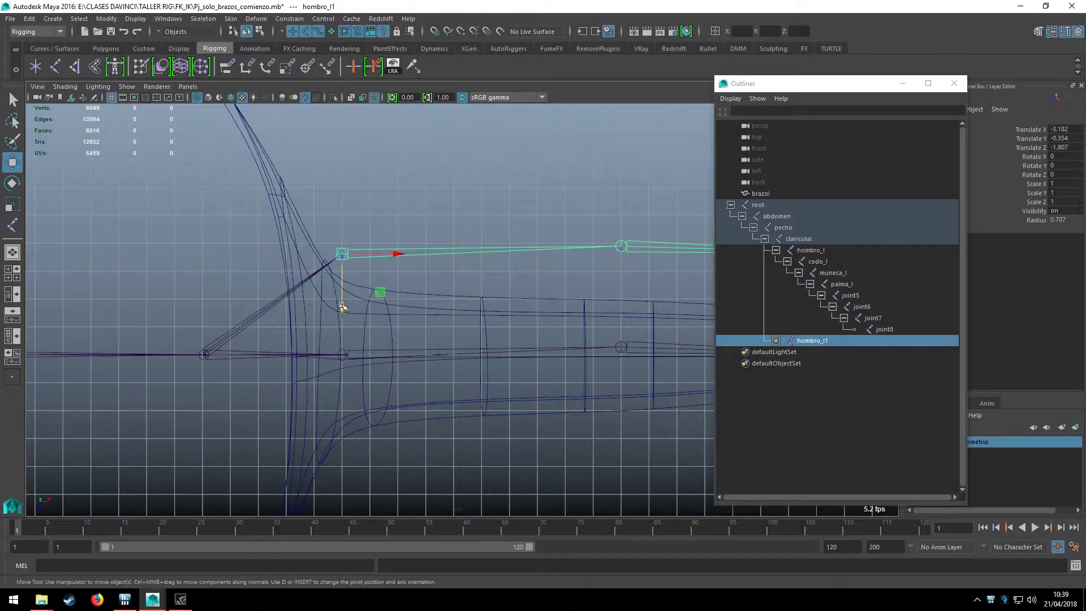
drag(342, 305, 342, 281)
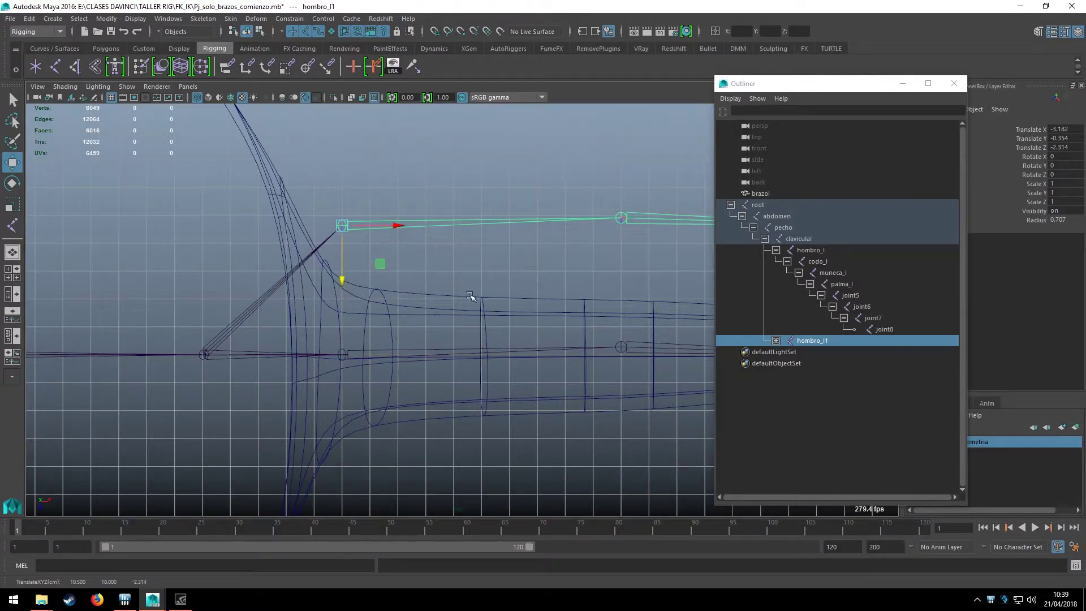
Tidy the clavicula branches in the Outliner, select hombro_l1 and maximise the perspective view
click(764, 240)
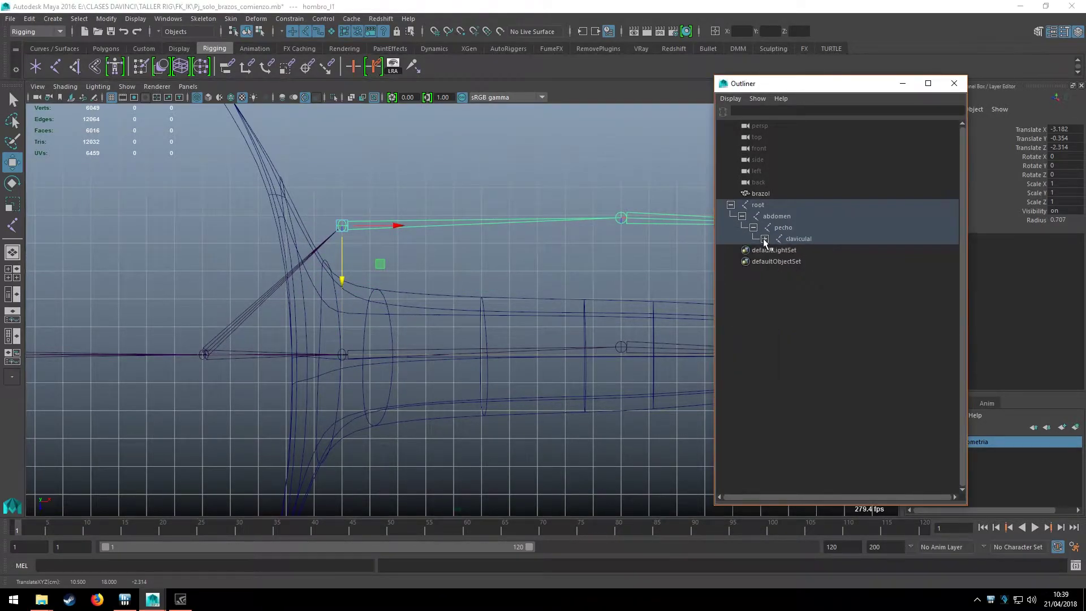
click(765, 238)
click(776, 251)
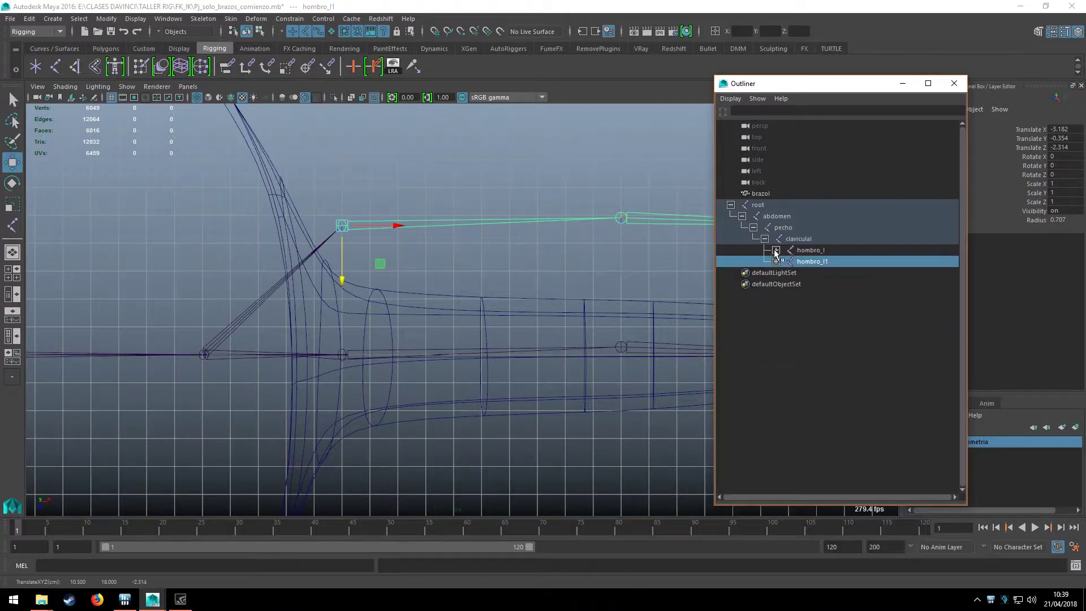
click(790, 239)
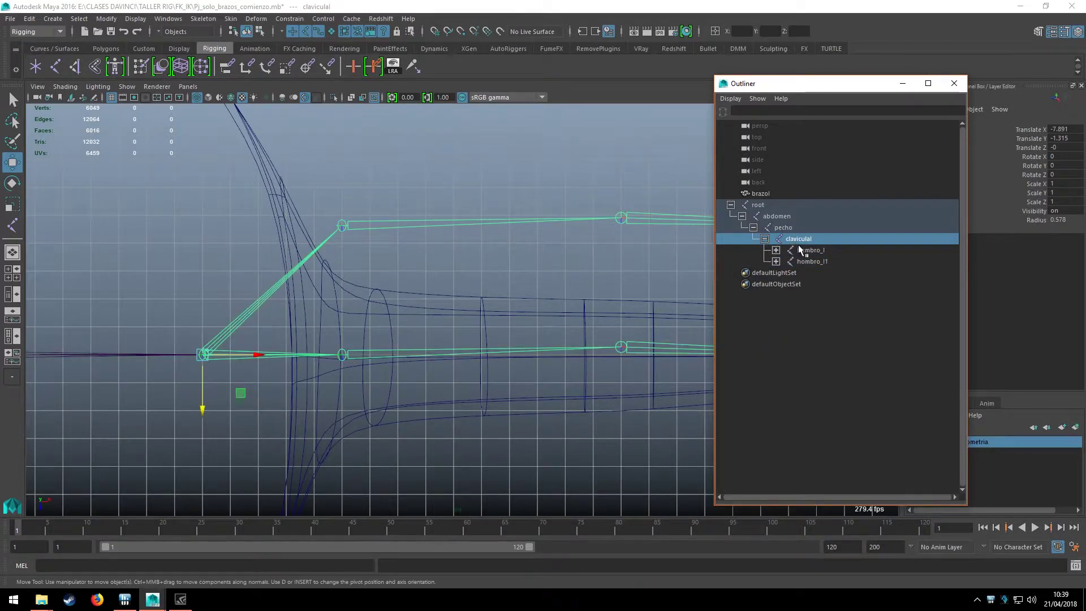
click(806, 250)
alt+drag(578, 298, 291, 302)
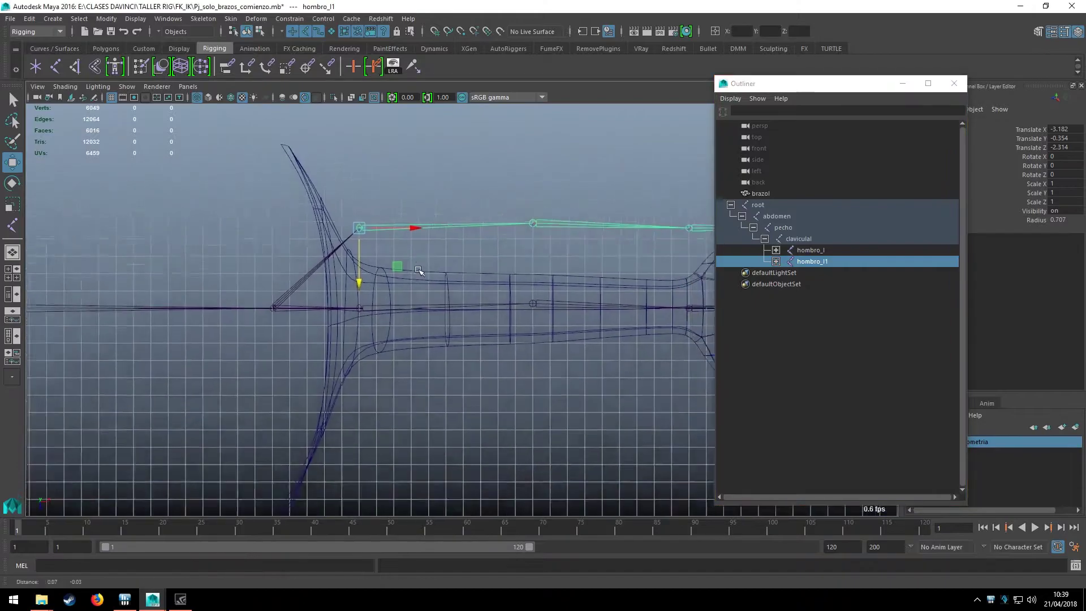
alt+middle_drag(292, 301, 339, 261)
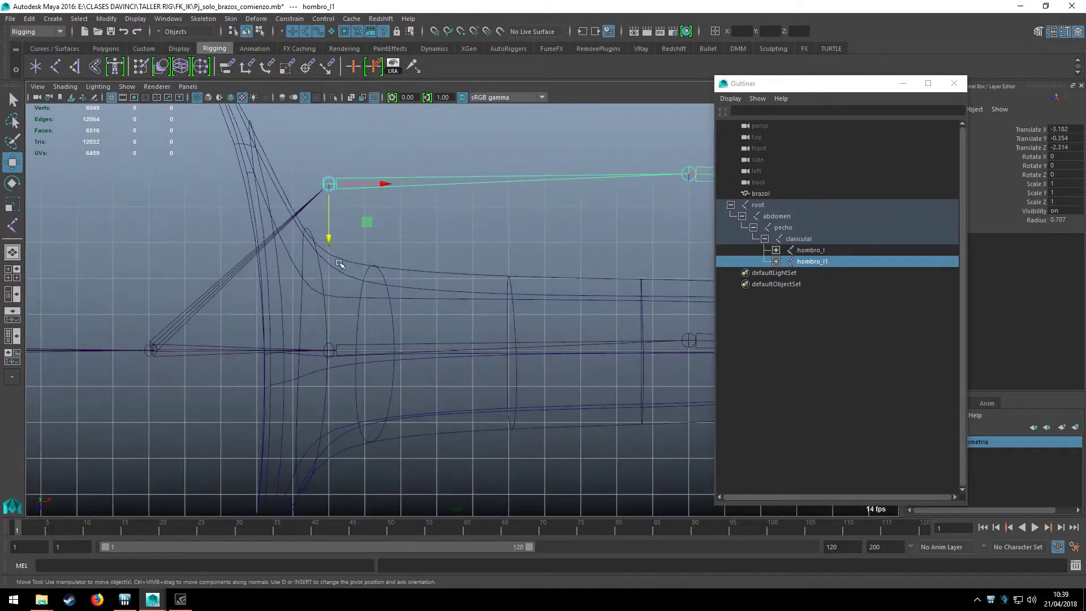
key(space)
key(space)
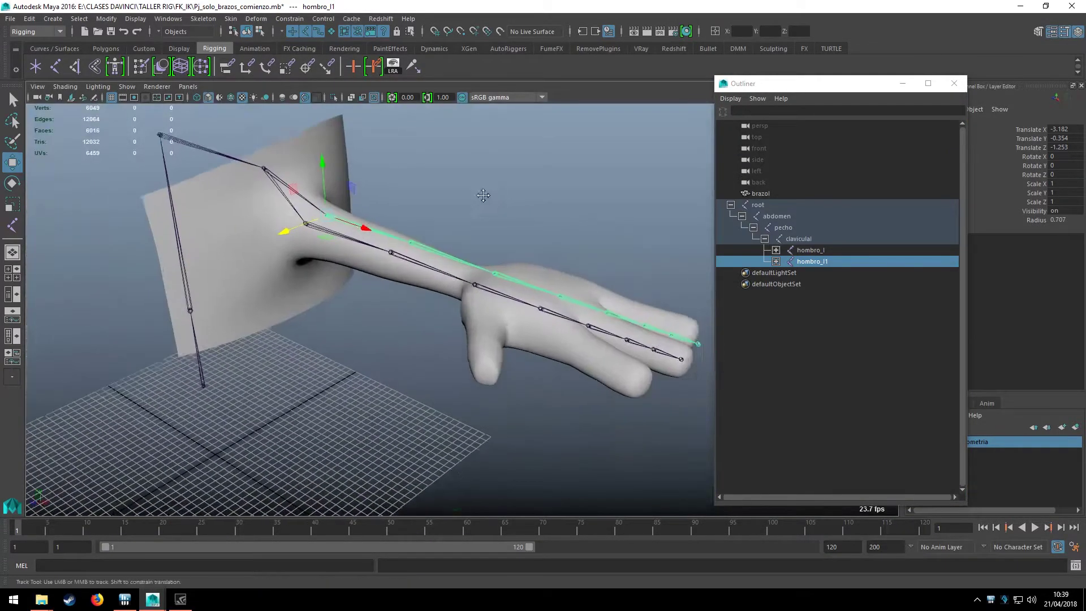
mouse_move(642, 214)
alt+mouse_down()
mouse_move(365, 294)
mouse_move(392, 308)
mouse_move(316, 310)
mouse_move(410, 286)
mouse_move(483, 201)
alt+mouse_up()
key(q)
Duplicate hombro_l into hombro_l2 and place it below the original at Translate Z 1.199
click(366, 294)
key(ctrl+d)
key(w)
key(q)
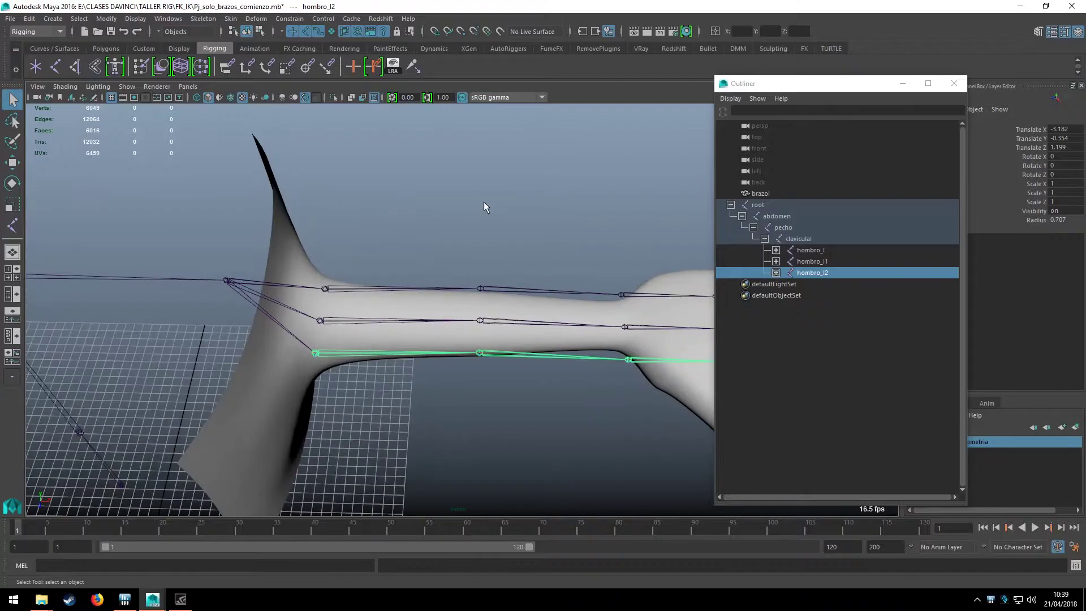
scroll(487, 204, up, 3)
scroll(477, 215, down, 2)
Reframe the view and reselect the original hombro_l to see all three chains
mouse_move(798, 89)
mouse_down()
mouse_move(700, 74)
mouse_move(709, 83)
mouse_up()
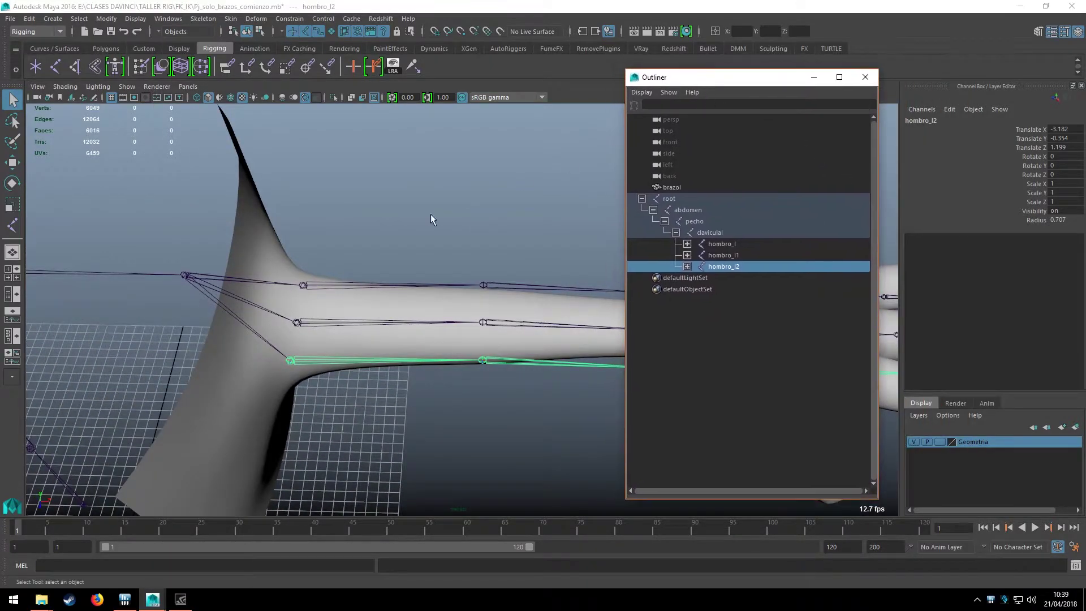
scroll(430, 214, up, 2)
mouse_move(375, 202)
alt+mouse_down()
mouse_move(344, 168)
mouse_move(370, 263)
alt+mouse_up()
mouse_move(369, 263)
alt+middle_down()
mouse_move(425, 236)
mouse_move(301, 202)
mouse_move(508, 262)
mouse_move(419, 260)
alt+middle_up()
mouse_move(419, 260)
alt+mouse_down()
mouse_move(445, 281)
mouse_move(395, 235)
alt+mouse_up()
scroll(435, 260, up, 2)
scroll(421, 225, up, 1)
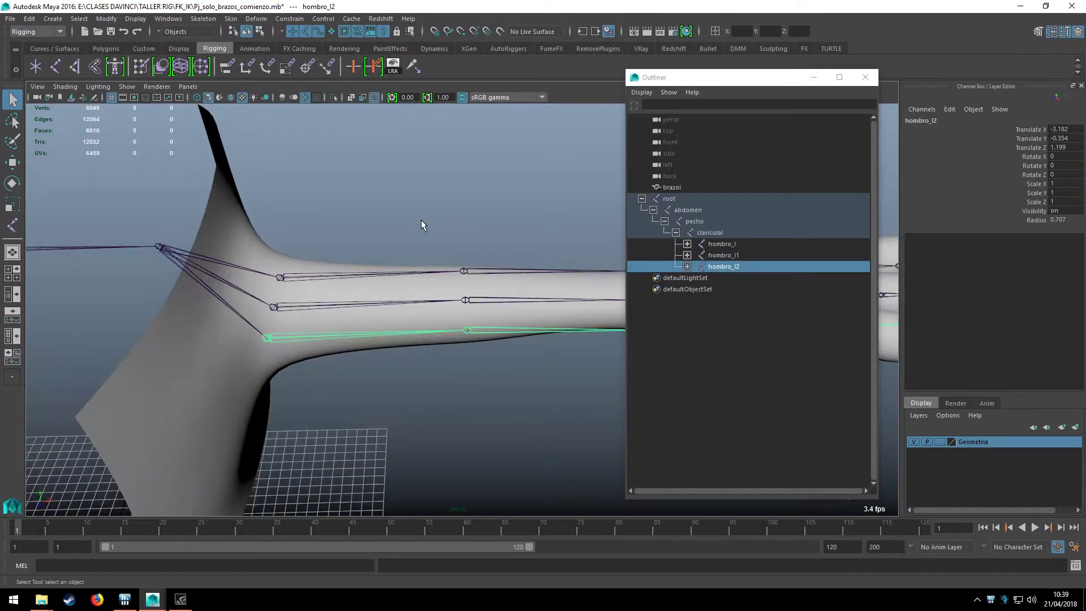
click(307, 304)
alt+drag(385, 288, 385, 257)
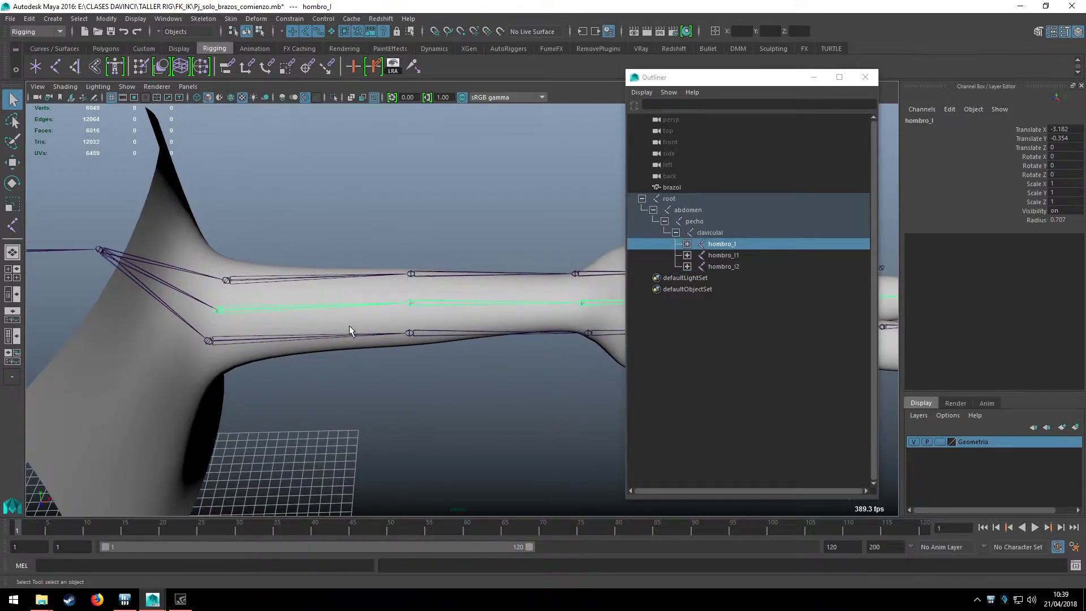
Select the root and assign the skeleton to a new display layer named Esqueleto
mouse_move(349, 331)
alt+mouse_down()
mouse_move(398, 240)
mouse_move(436, 237)
alt+mouse_up()
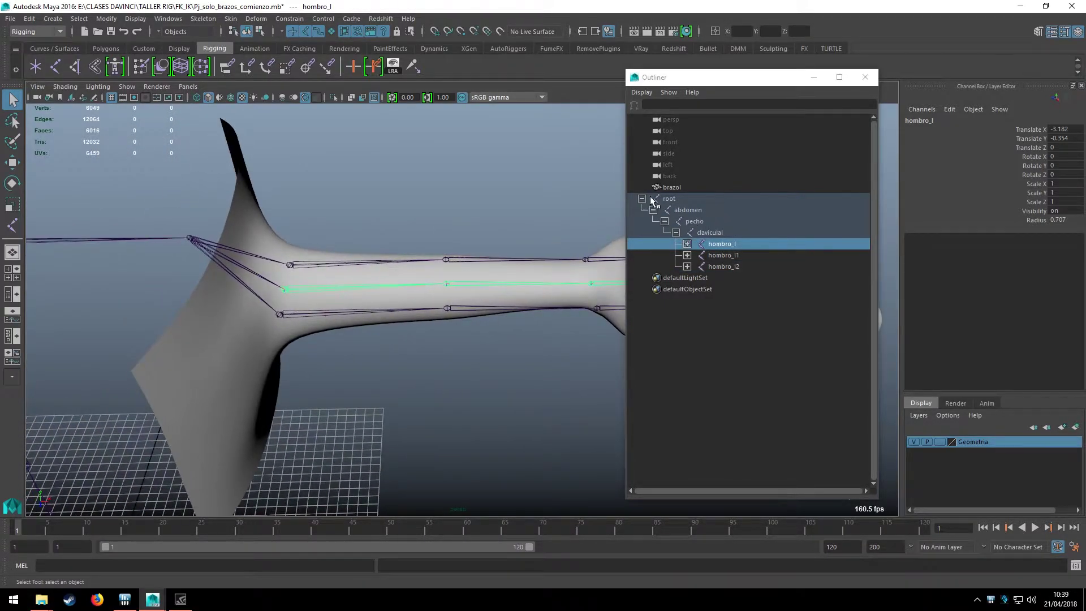
click(651, 199)
mouse_move(601, 226)
alt+mouse_down()
mouse_move(443, 281)
mouse_move(481, 271)
alt+mouse_up()
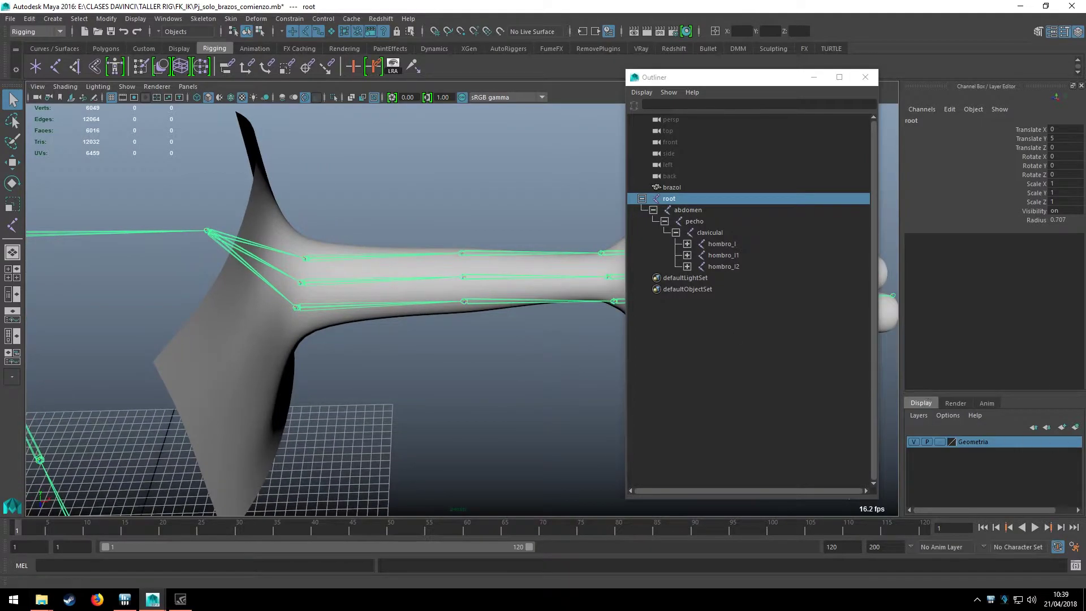
click(1075, 426)
double_click(968, 441)
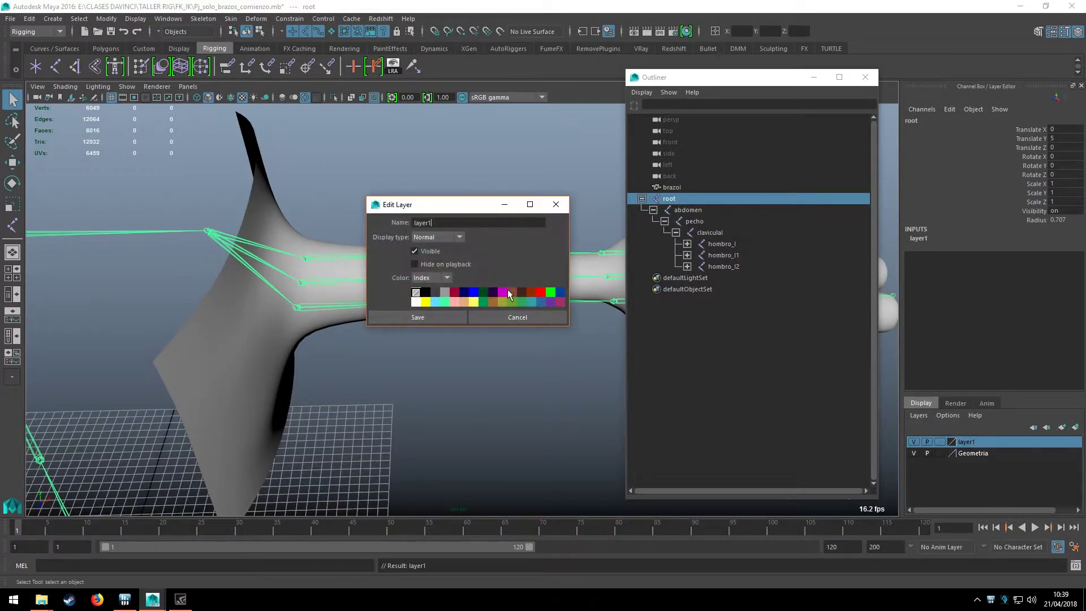
text(Es)
text(queleto)
click(415, 320)
Select the upper hombro_l1 joint chain
alt+drag(376, 344, 328, 352)
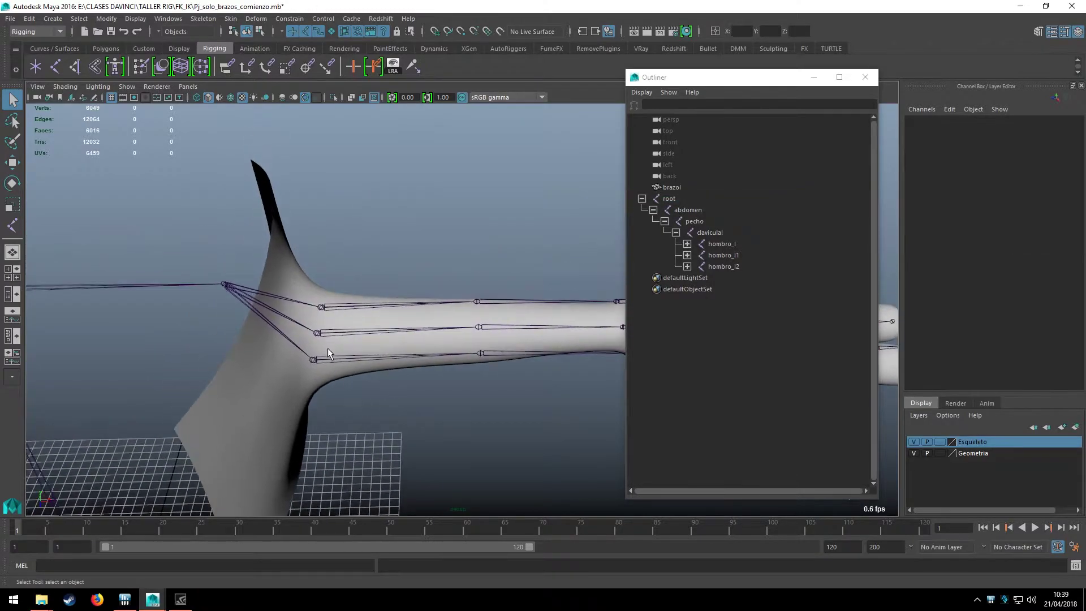
click(338, 312)
alt+drag(338, 314, 294, 320)
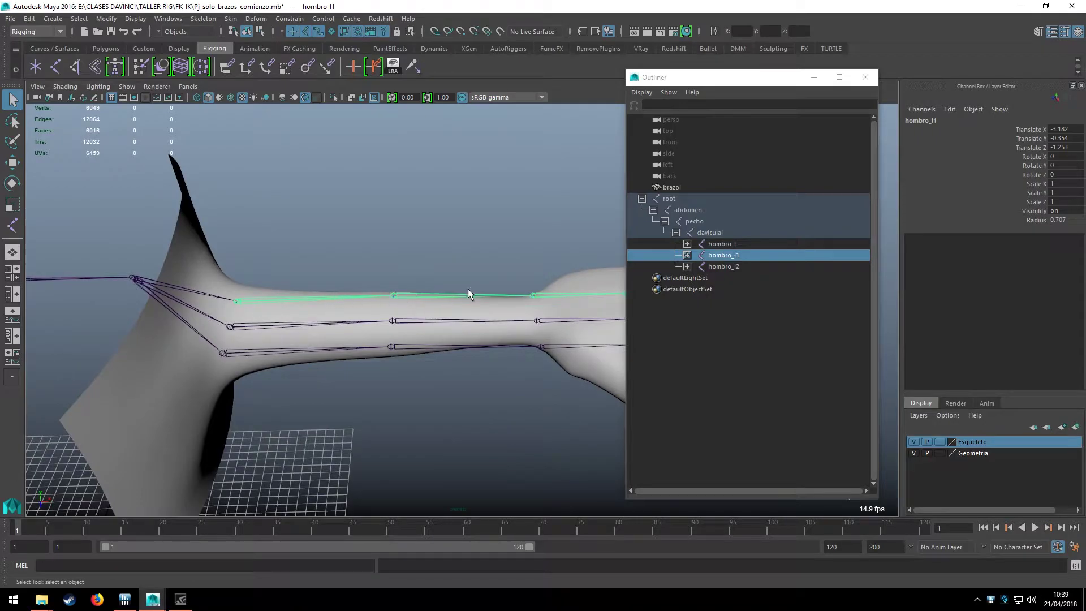
Put hombro_l1 on a new yellow display layer named IK
mouse_move(261, 317)
alt+mouse_down()
mouse_move(233, 283)
mouse_move(296, 340)
alt+mouse_up()
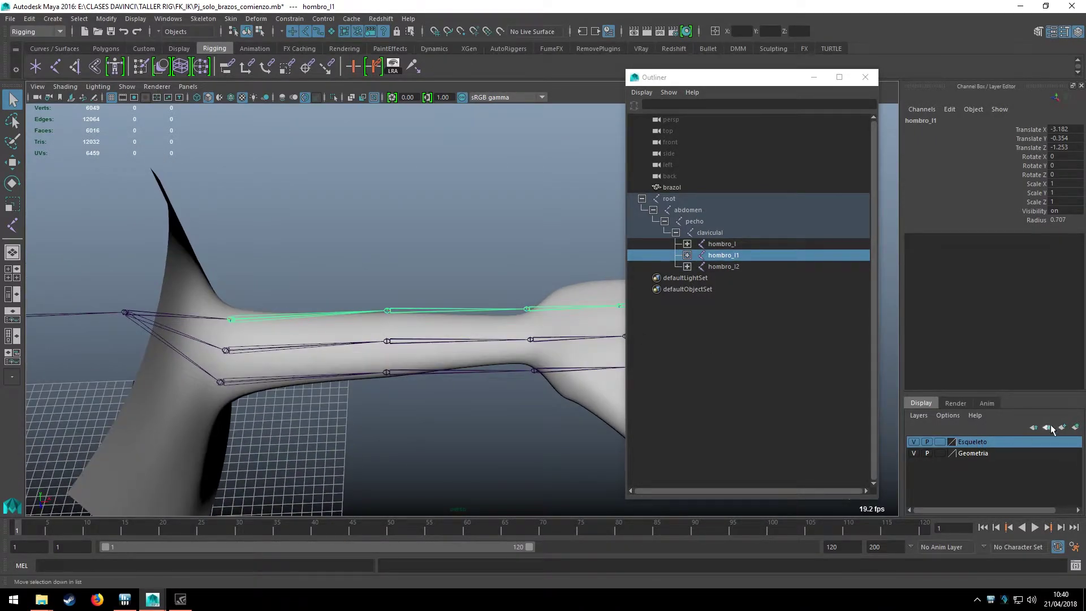
click(1075, 427)
double_click(988, 442)
text(ik)
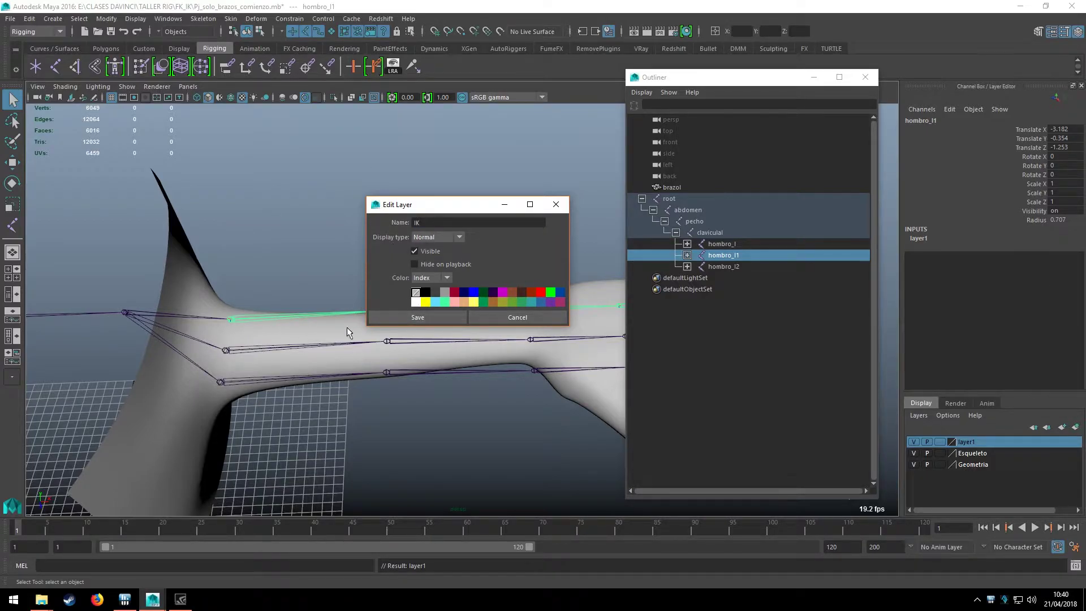
click(427, 301)
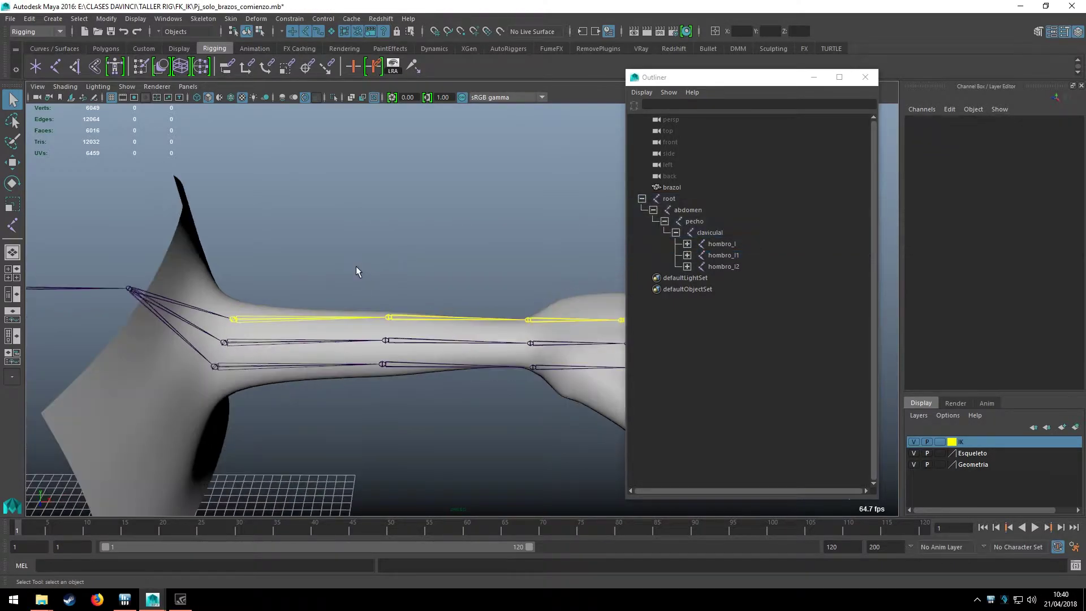
Select the bottom hombro_l2 joint chain
mouse_move(356, 271)
alt+mouse_down()
mouse_move(290, 247)
mouse_move(262, 276)
mouse_move(337, 303)
alt+mouse_up()
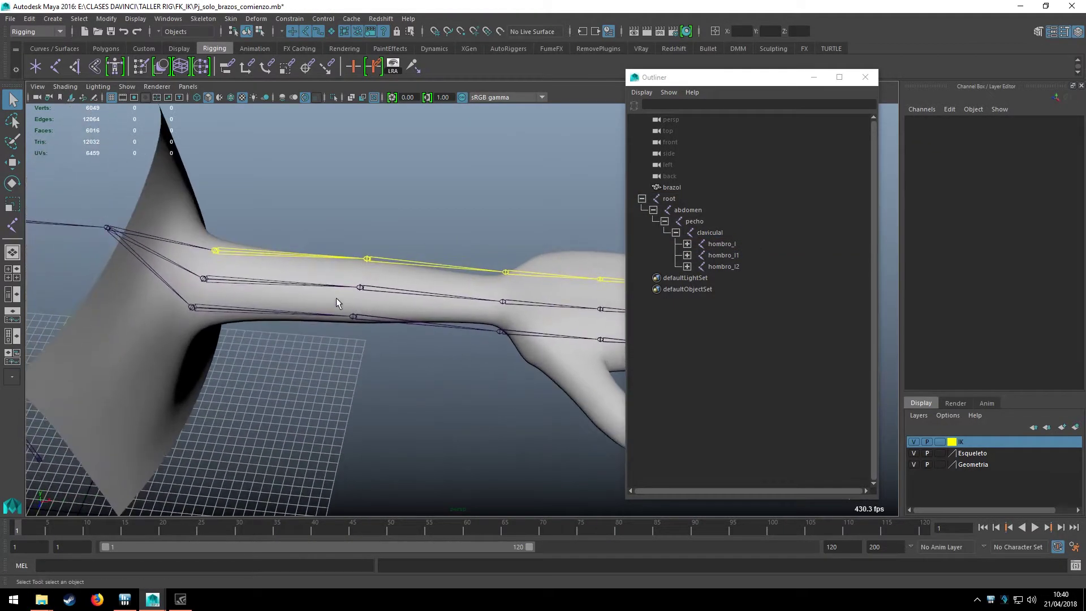
click(263, 313)
alt+drag(259, 338, 278, 321)
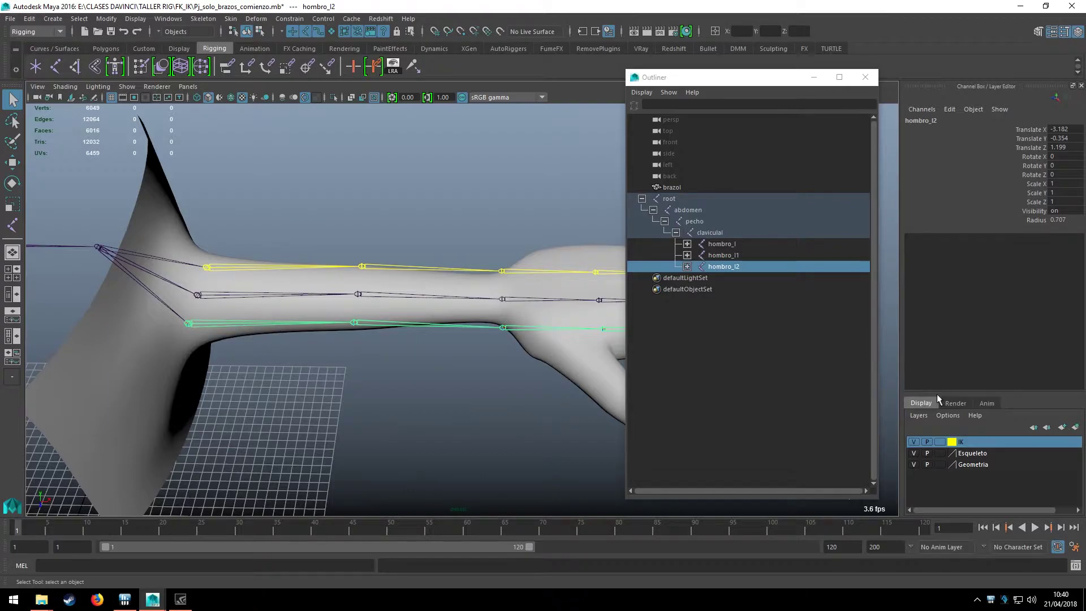
Create a layer from hombro_l2, rename it FK and colour it dark blue
click(1074, 426)
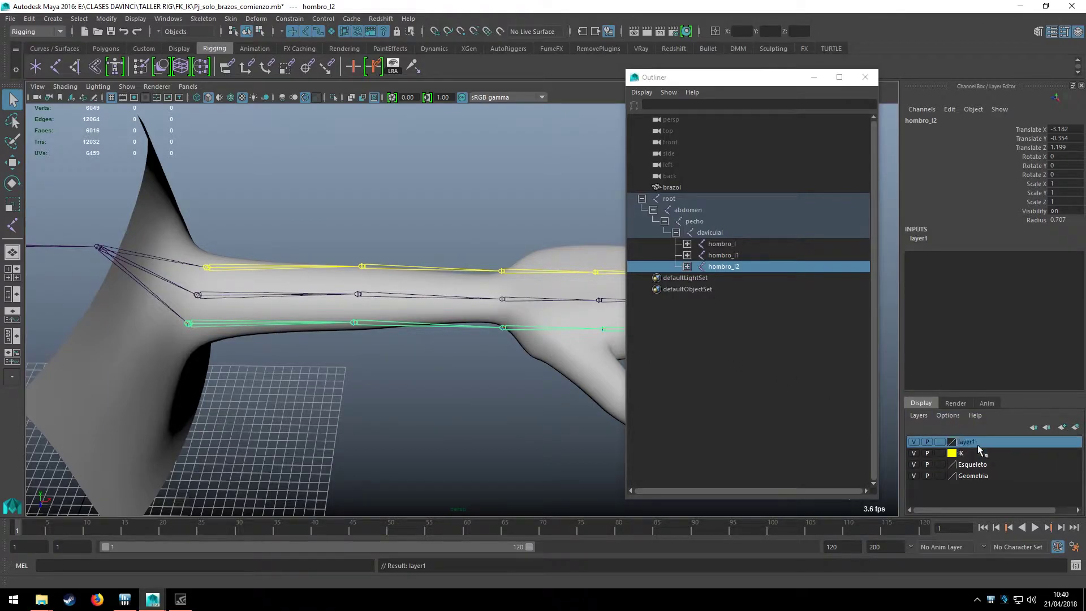
double_click(959, 443)
text(FK)
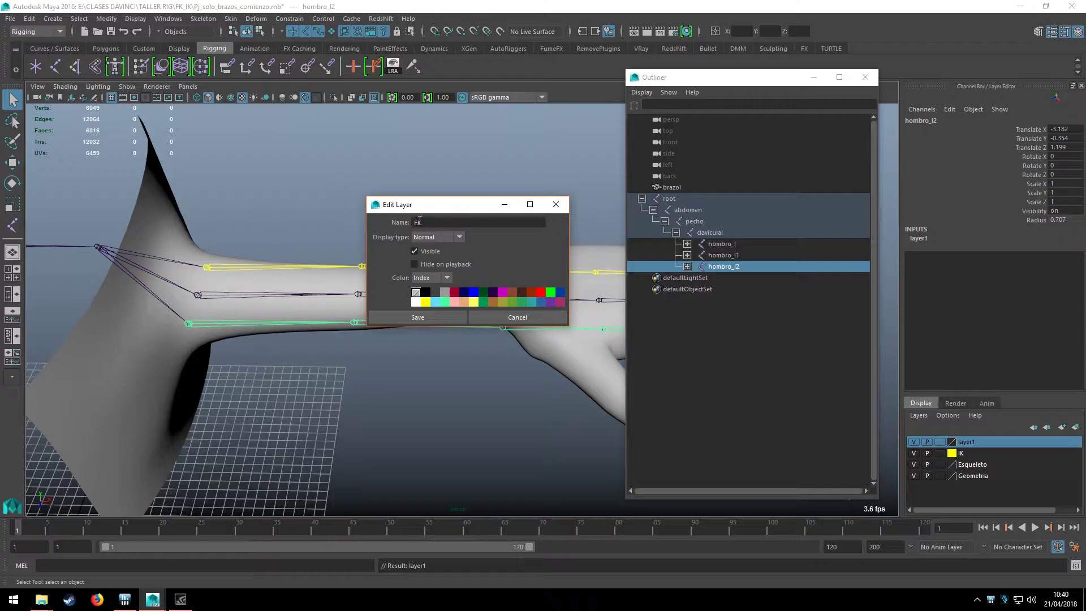
alt+drag(263, 240, 338, 277)
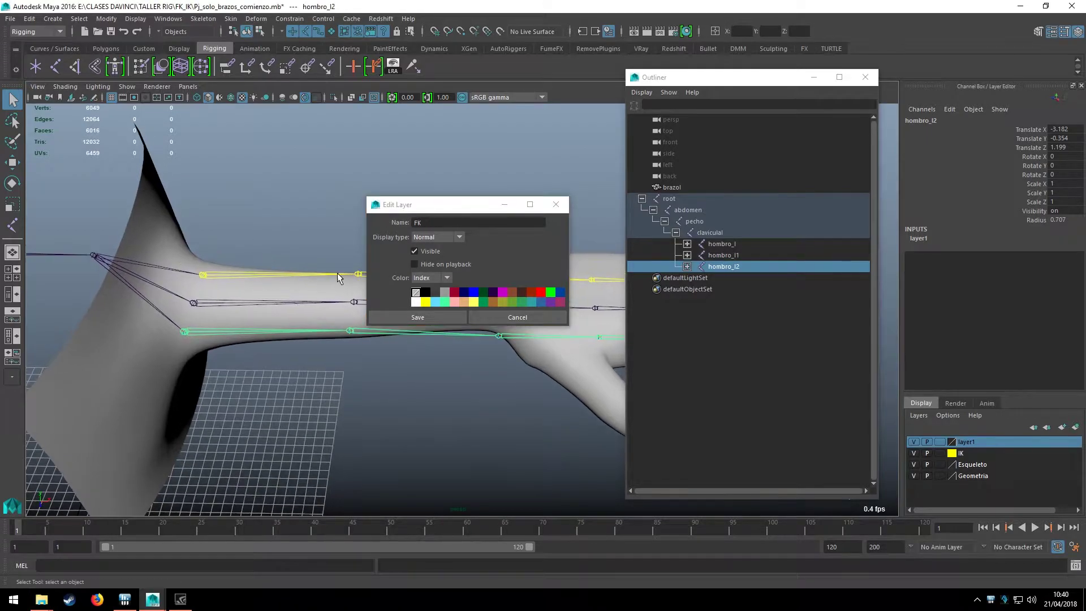
drag(437, 211, 431, 133)
alt+drag(271, 203, 269, 239)
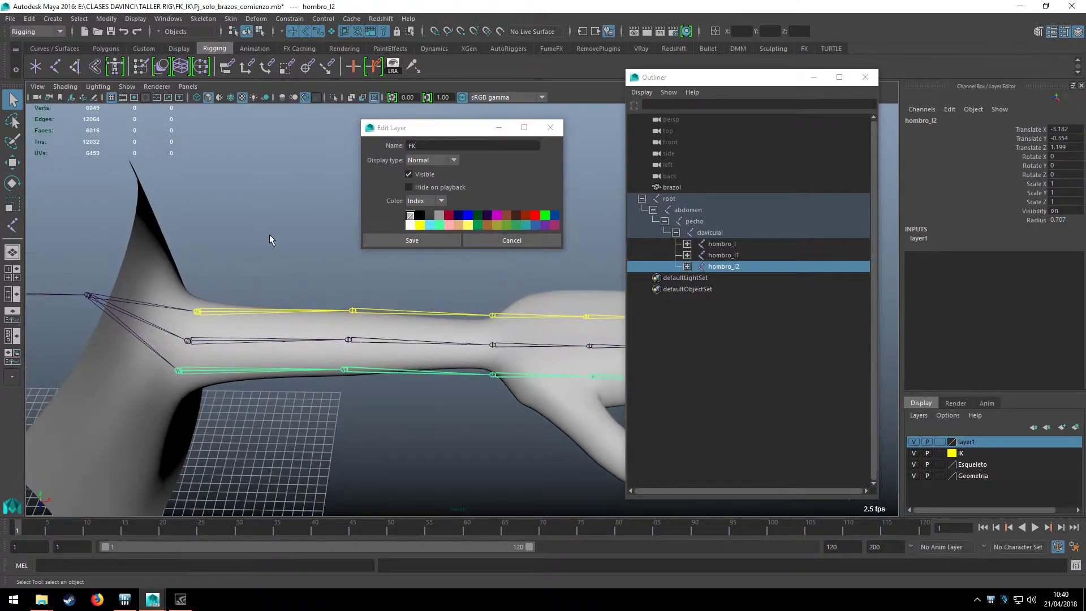
click(456, 145)
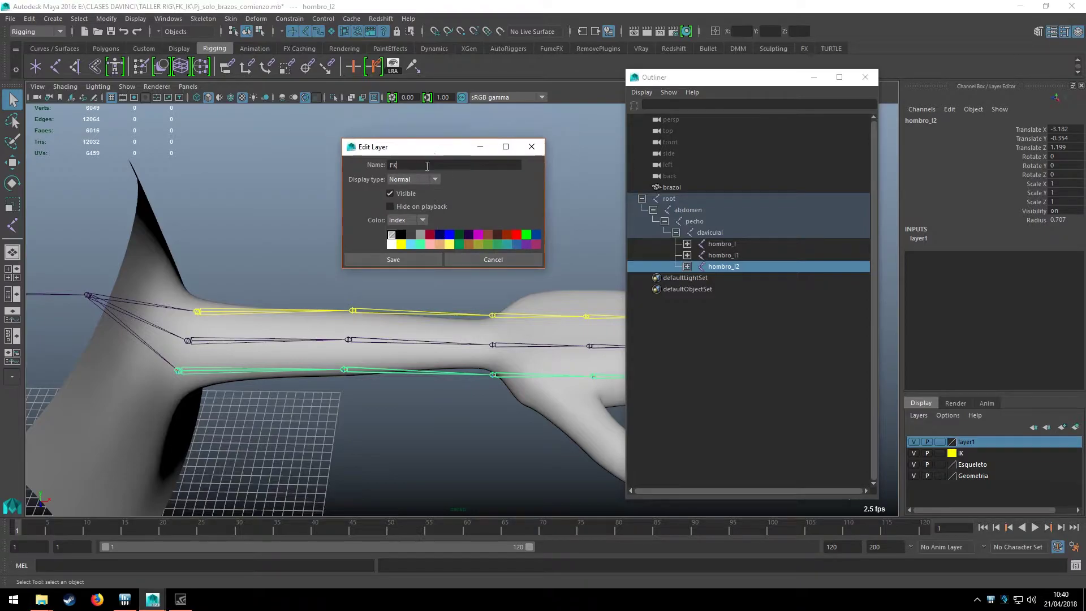
click(439, 234)
click(393, 260)
click(401, 293)
Orbit, pan and zoom the view to bring the hand joints into view
alt+drag(383, 303, 406, 281)
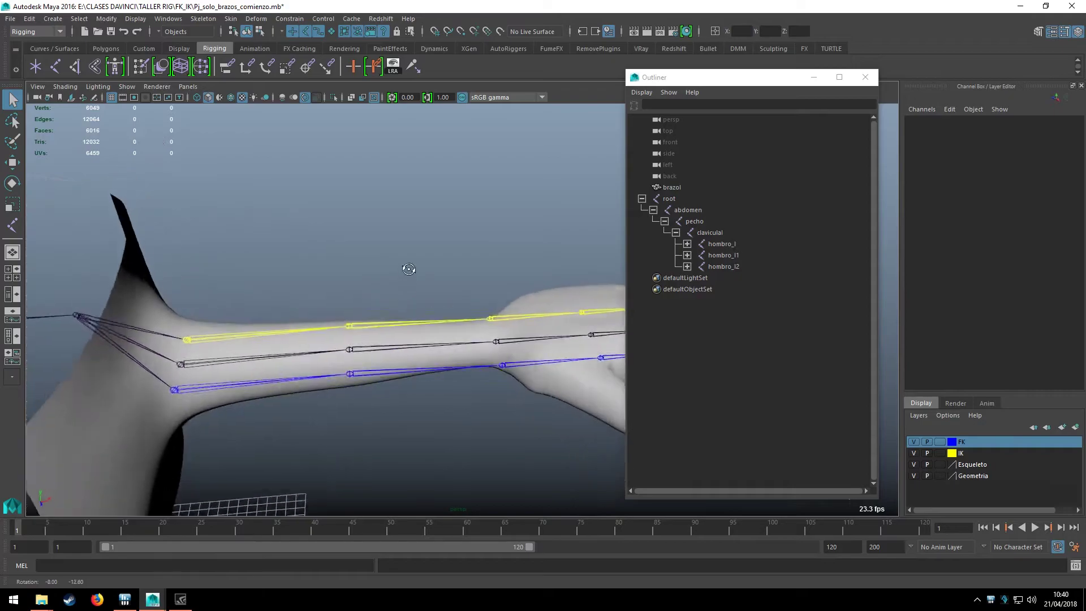
alt+middle_drag(406, 281, 309, 204)
mouse_move(310, 204)
alt+right_down()
mouse_move(204, 250)
mouse_move(272, 307)
alt+right_up()
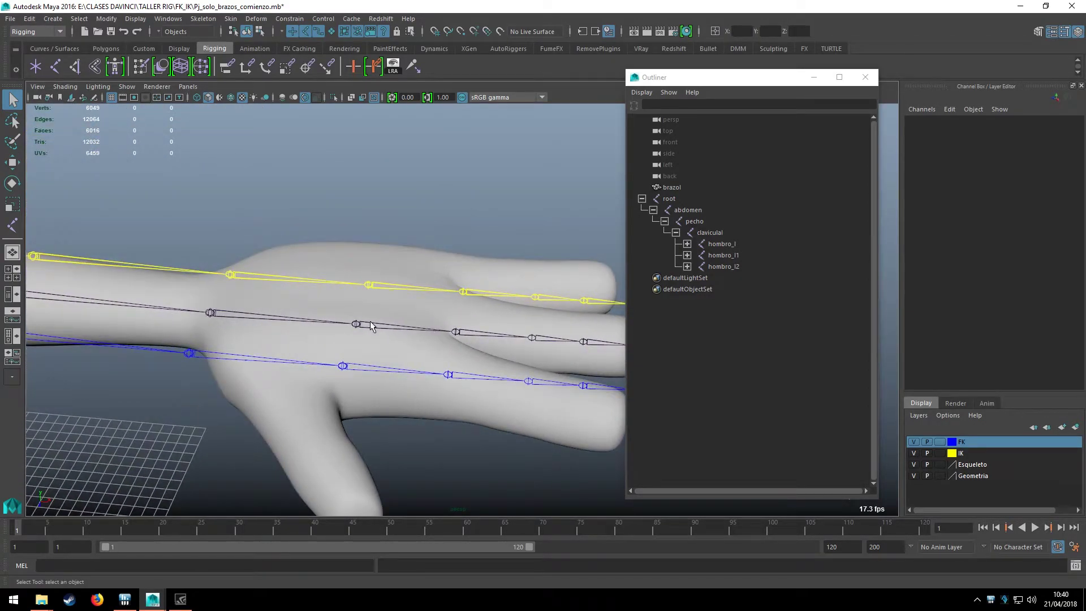
alt+drag(370, 326, 383, 330)
alt+right_drag(383, 329, 447, 314)
alt+drag(448, 314, 417, 325)
alt+right_drag(417, 324, 435, 300)
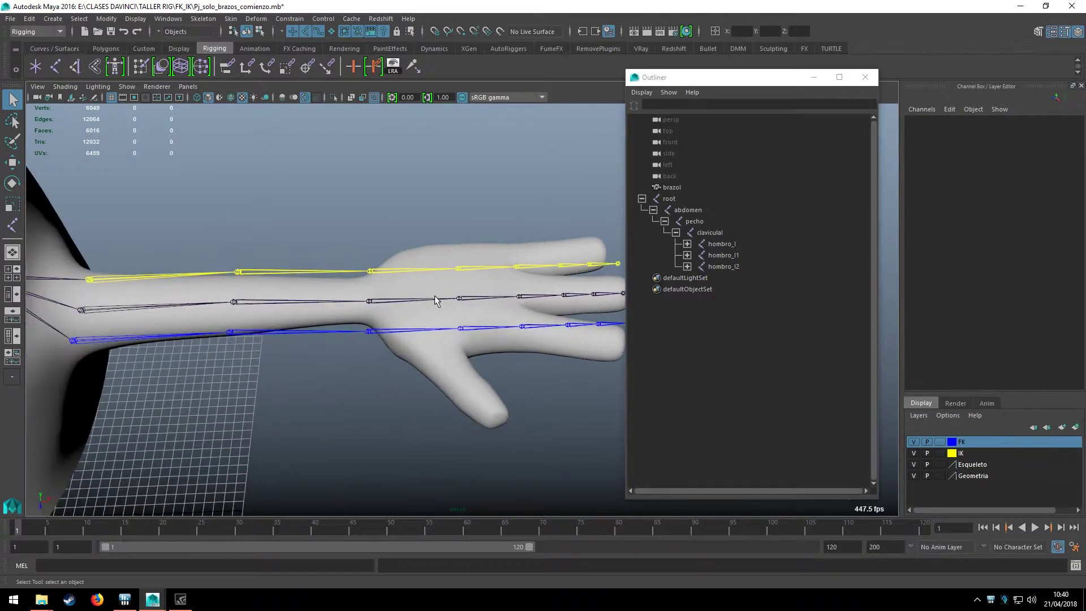
alt+drag(435, 300, 418, 338)
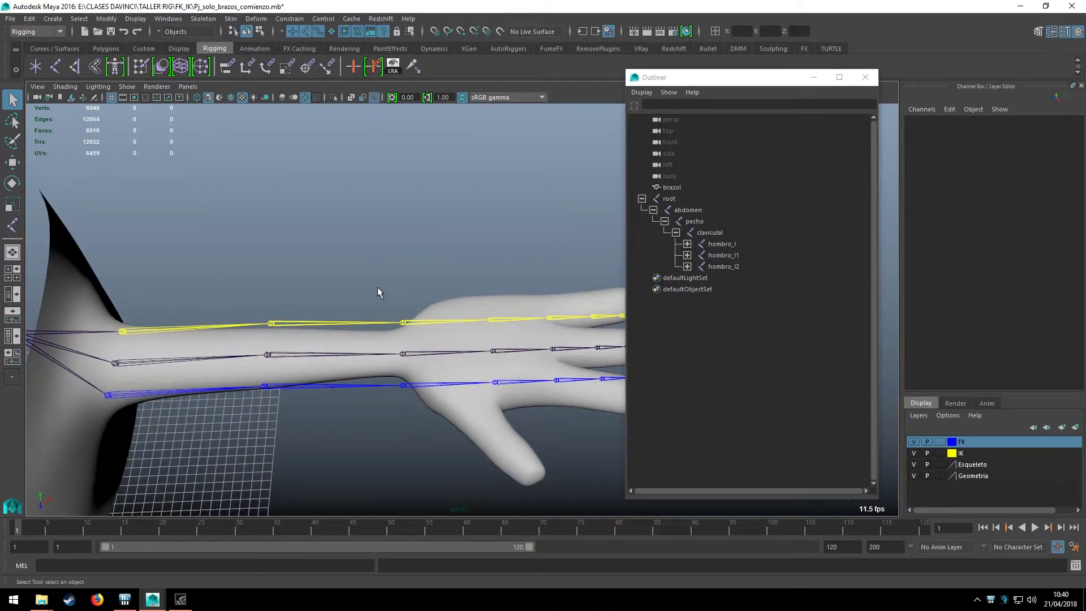
alt+right_drag(378, 287, 419, 292)
mouse_move(419, 292)
alt+middle_down()
mouse_move(354, 259)
mouse_move(335, 310)
alt+middle_up()
alt+drag(254, 266, 236, 335)
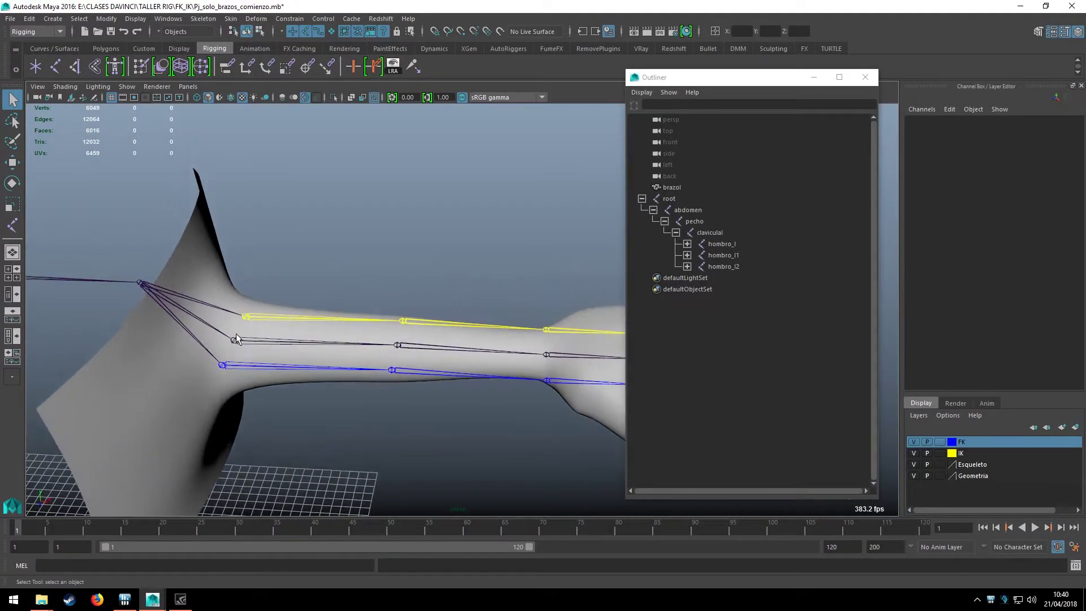
mouse_move(411, 308)
alt+middle_down()
mouse_move(321, 235)
mouse_move(367, 331)
alt+middle_up()
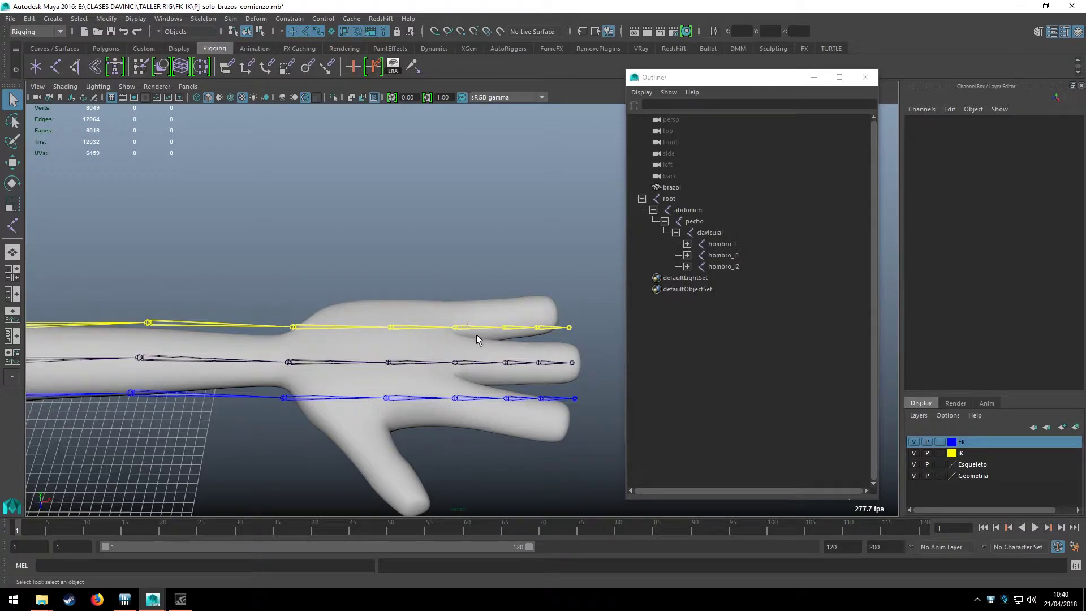
alt+middle_drag(502, 341, 493, 288)
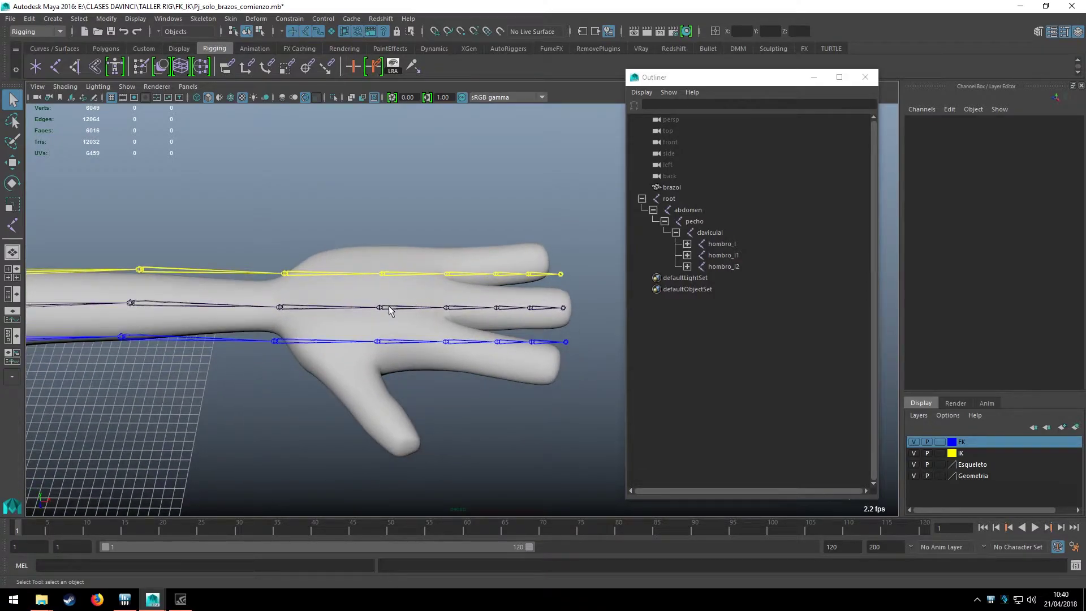
scroll(333, 307, up, 3)
scroll(334, 307, down, 3)
mouse_move(334, 306)
alt+mouse_down()
mouse_move(279, 334)
mouse_move(293, 385)
alt+mouse_up()
Select the yellow chain's palma_l, then delete the blue FK chain's palm joints
click(310, 296)
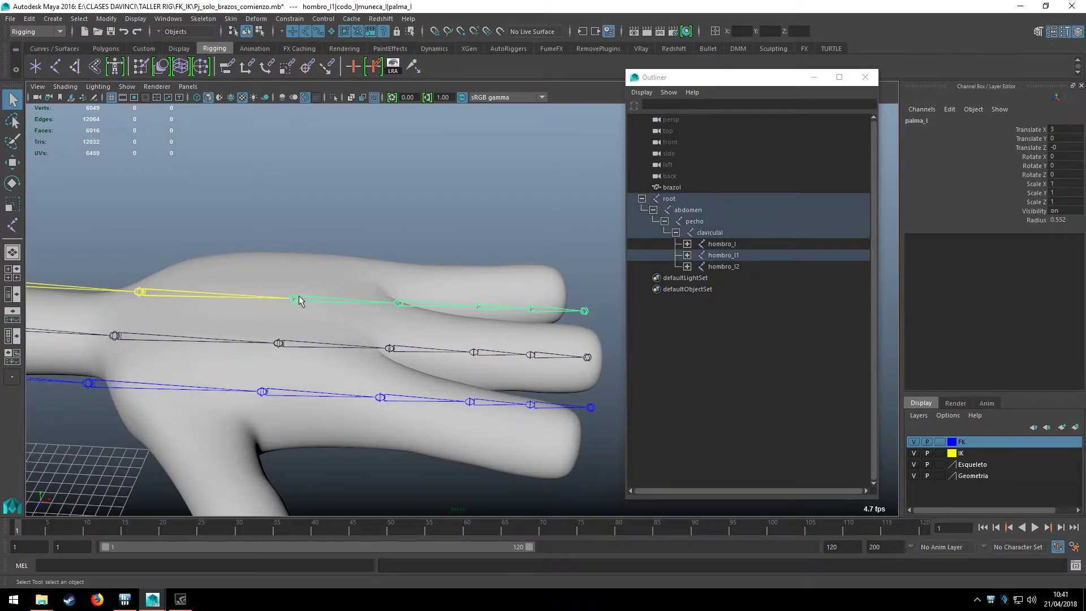
alt+drag(335, 293, 365, 355)
click(365, 354)
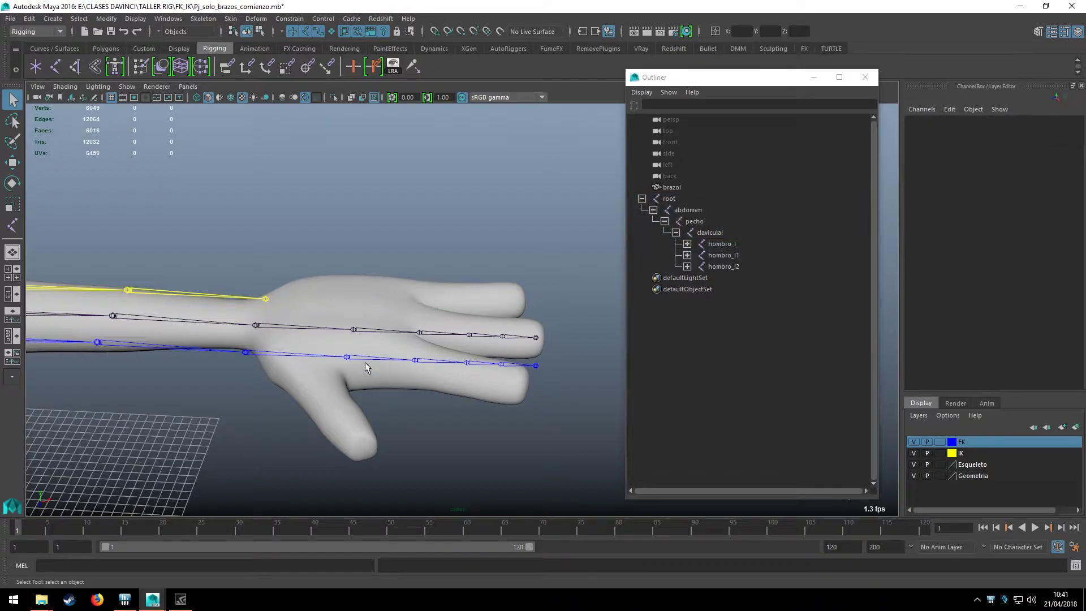
click(365, 368)
key(Delete)
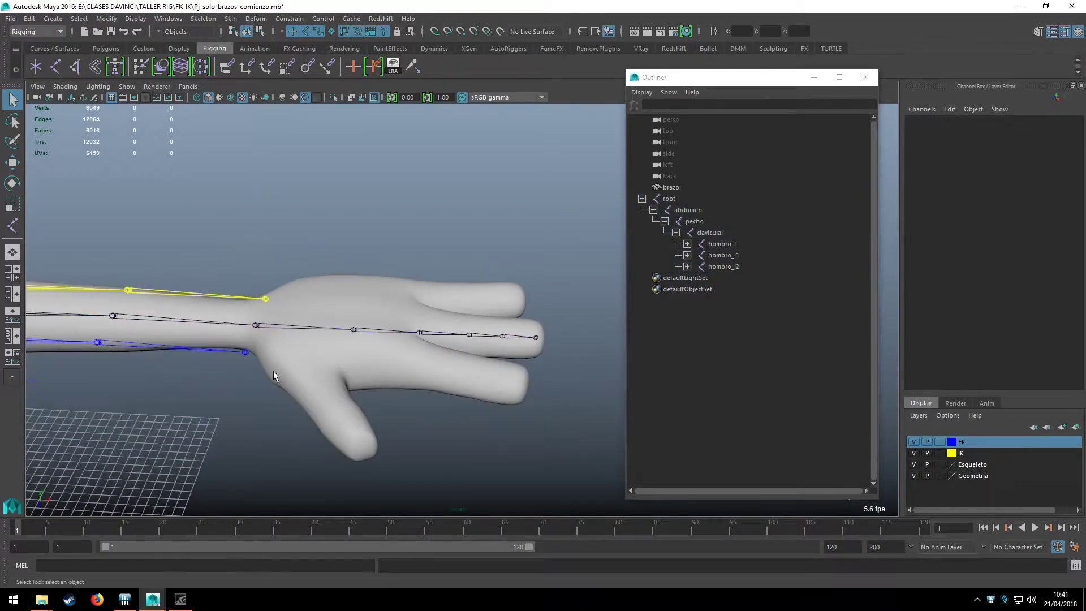
key(super)
key(super)
alt+drag(304, 369, 313, 389)
scroll(356, 338, up, 3)
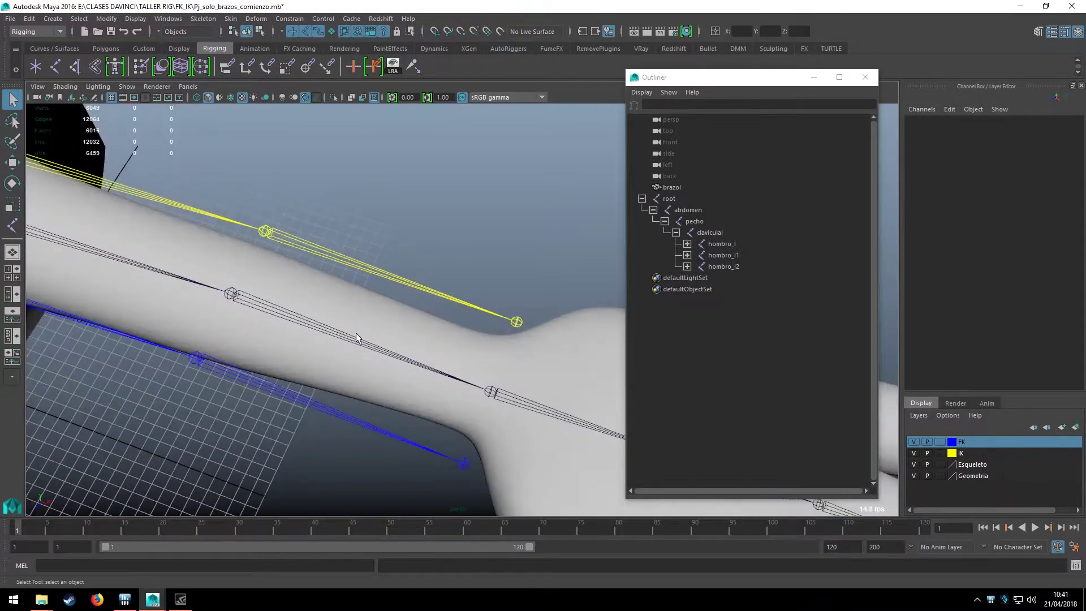
mouse_move(357, 338)
alt+mouse_down()
mouse_move(266, 378)
mouse_move(338, 339)
mouse_move(275, 272)
mouse_move(385, 289)
alt+mouse_up()
Rename the yellow chain's joints to hombro_l_IK, codo_l_IK and muneca_l_IK
click(316, 306)
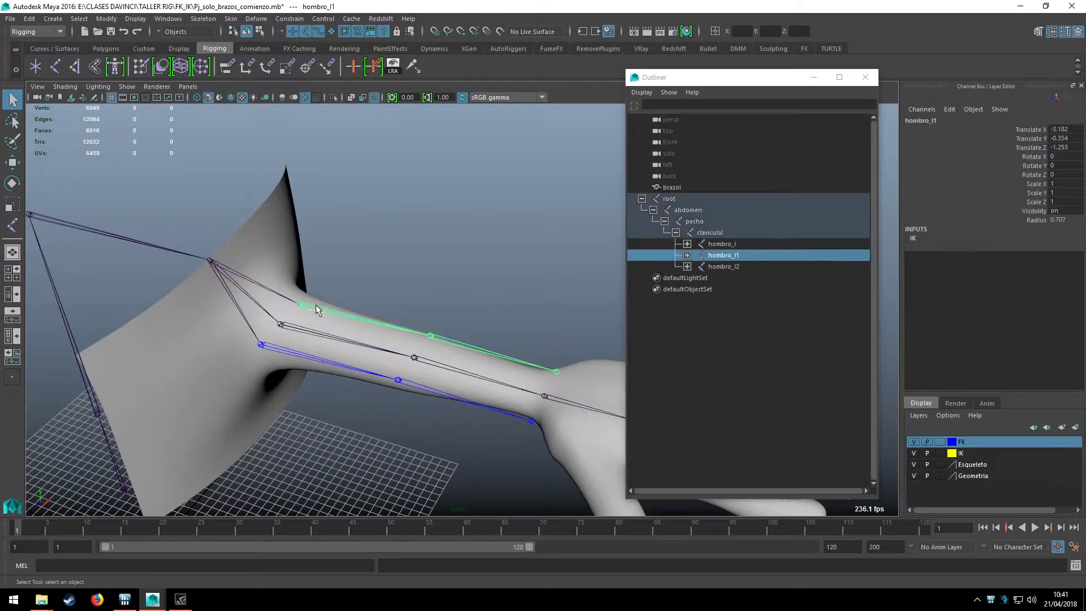
click(923, 120)
text(IK)
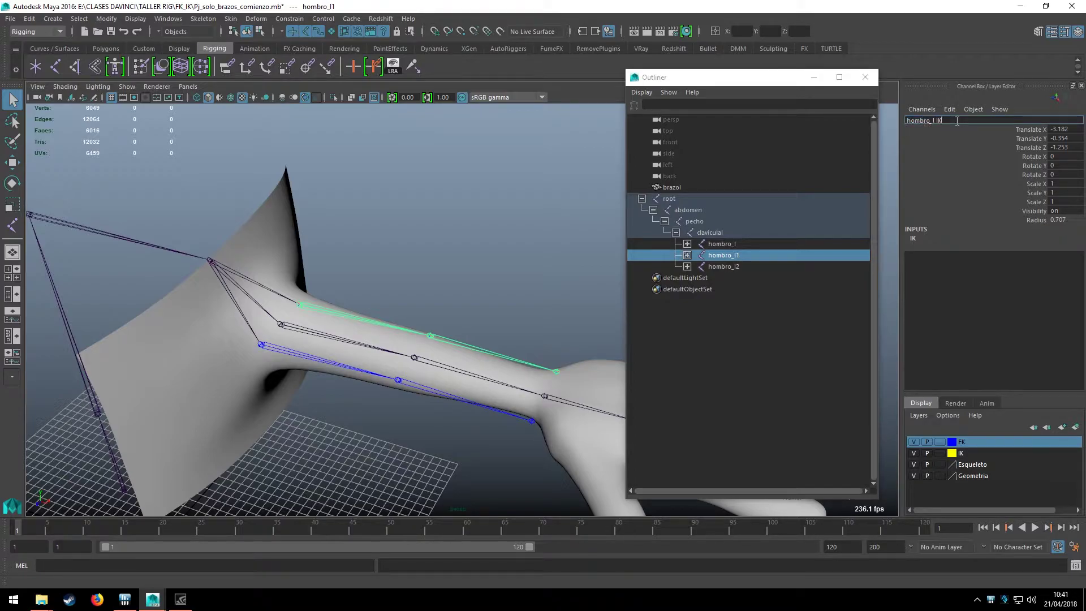
key(Return)
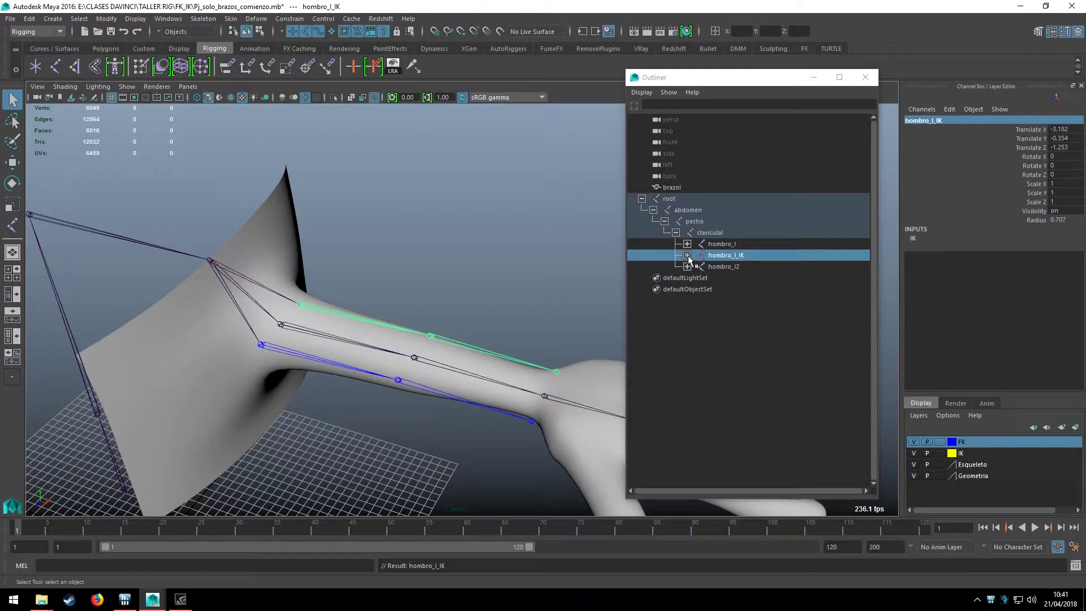
click(689, 258)
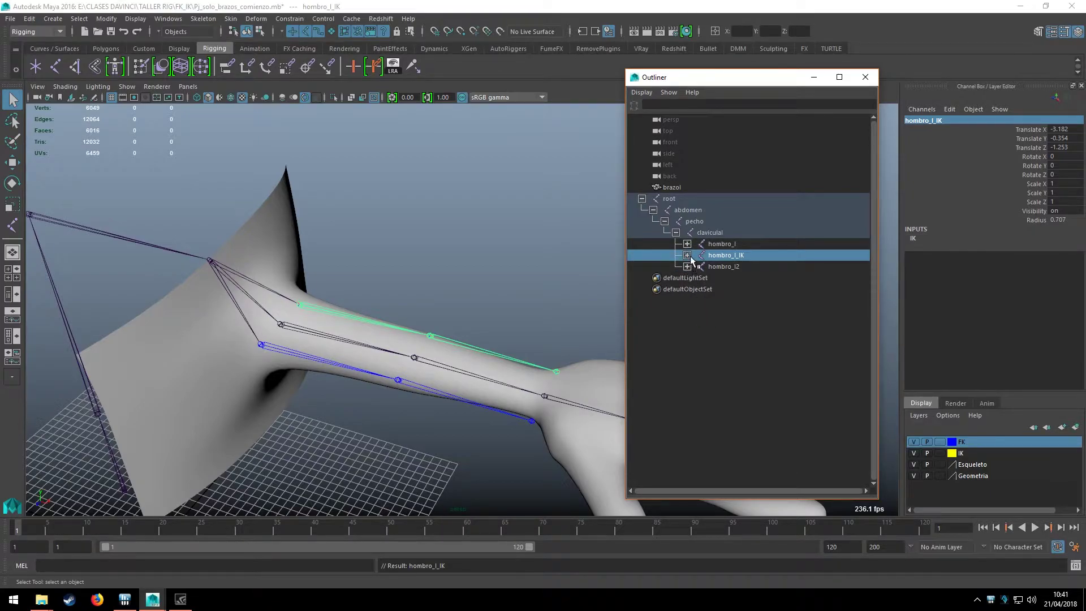
click(687, 255)
click(729, 266)
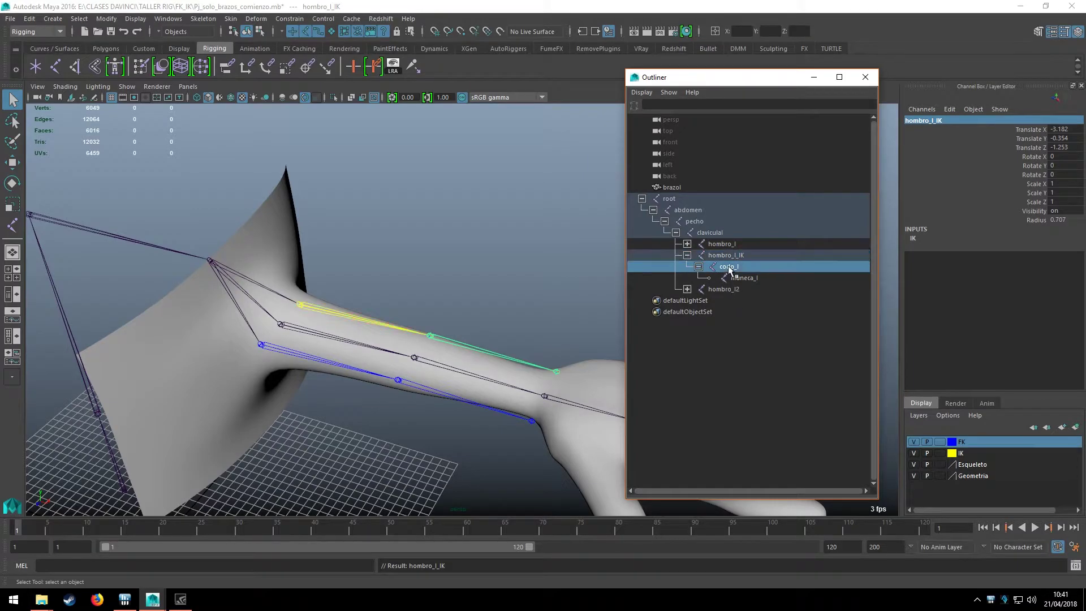
double_click(754, 264)
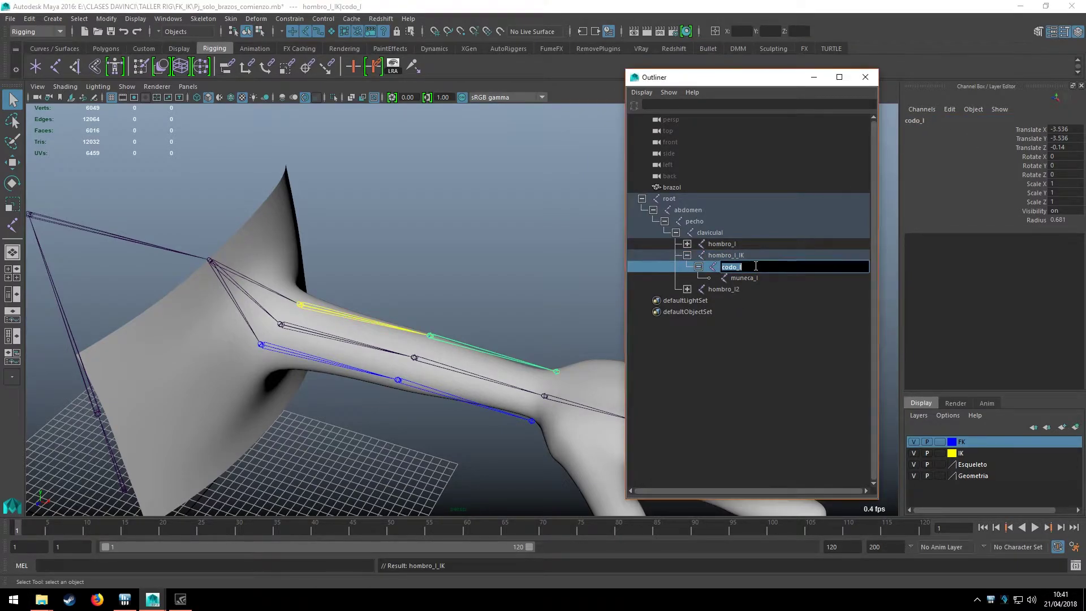
text(K)
key(Return)
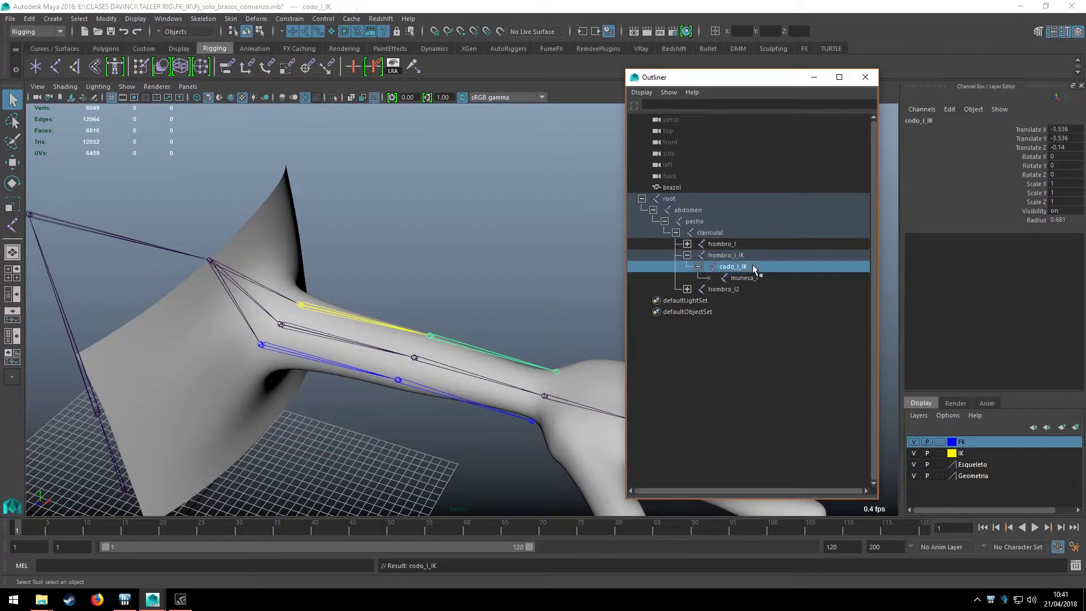
double_click(755, 276)
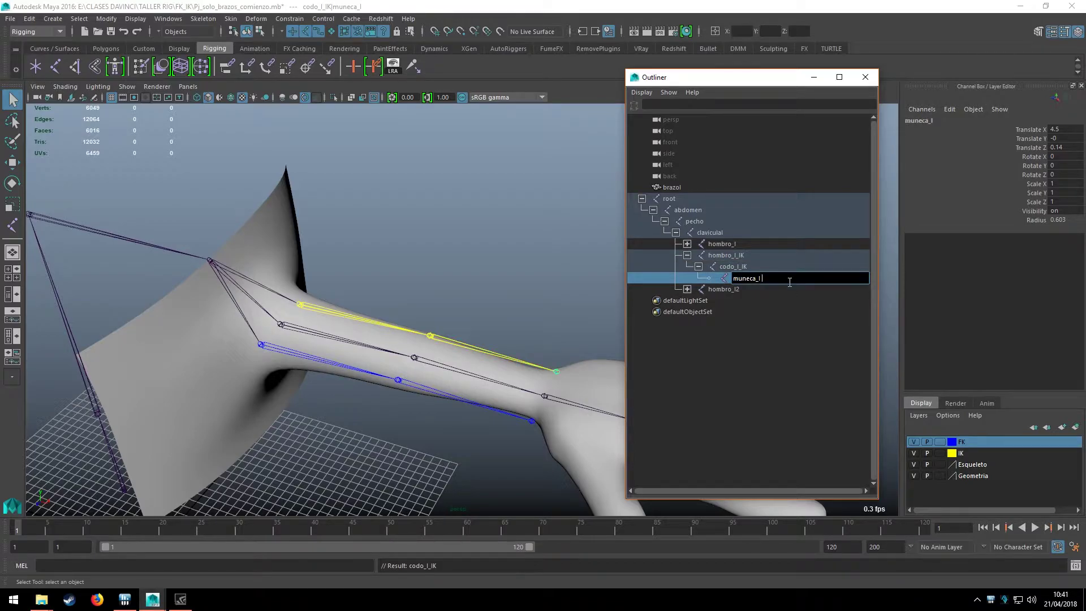
text(_IK)
key(Return)
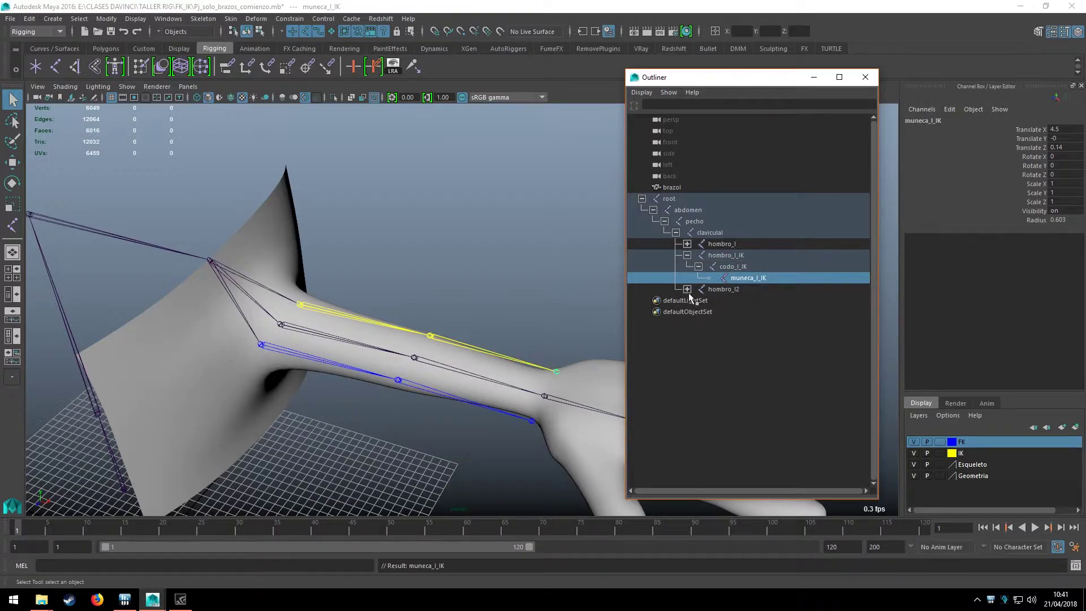
Rename the hombro_l2 chain's joints to hombro_l_FK, codo_l_FK and muneca_l_FK
click(687, 289)
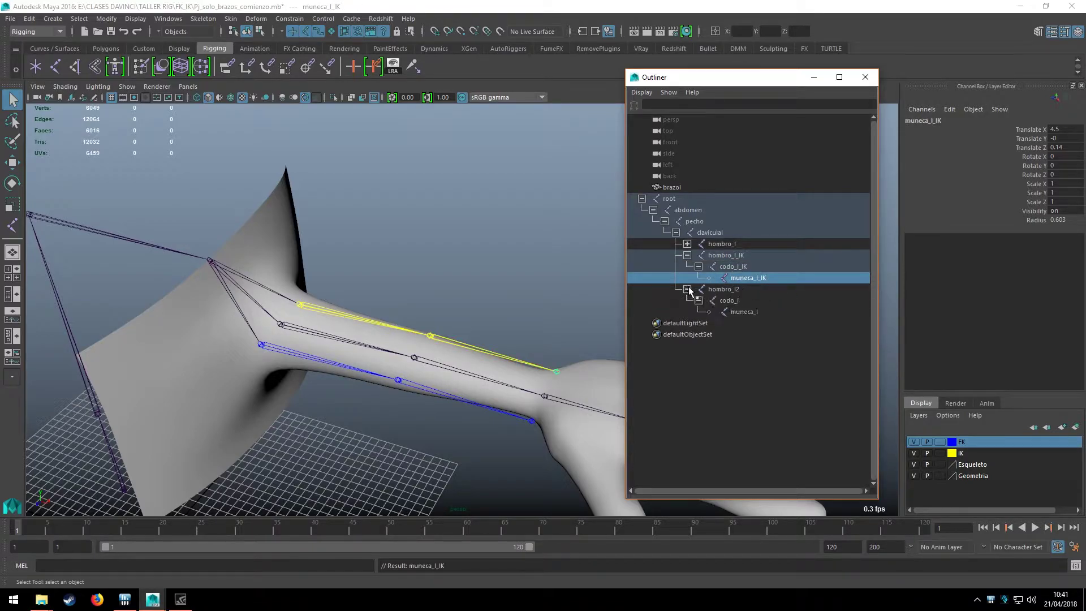
double_click(735, 289)
text(hombro_l_FK)
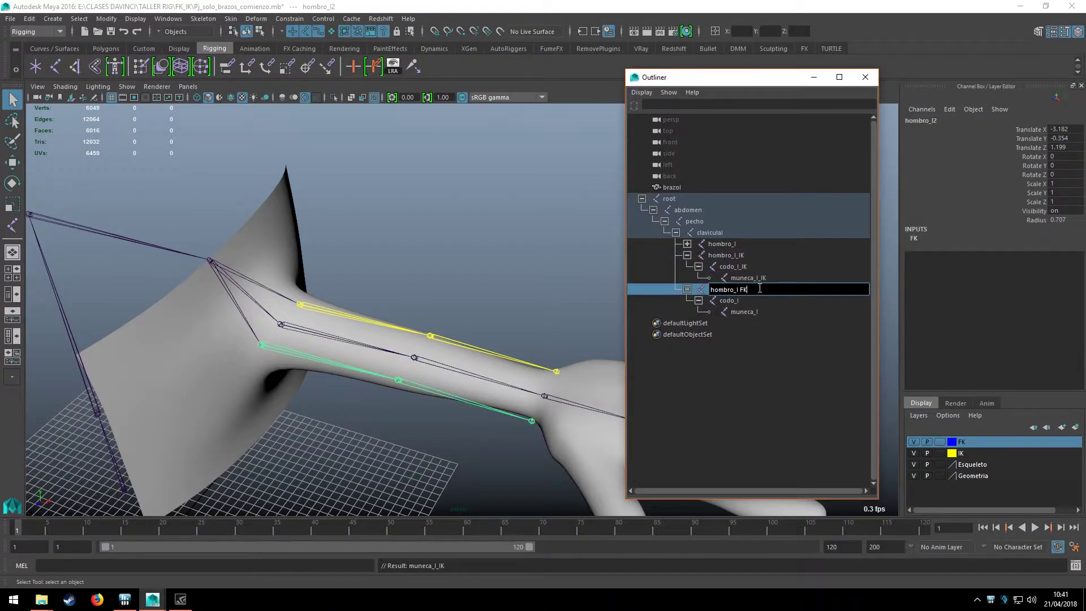
key(Return)
double_click(729, 300)
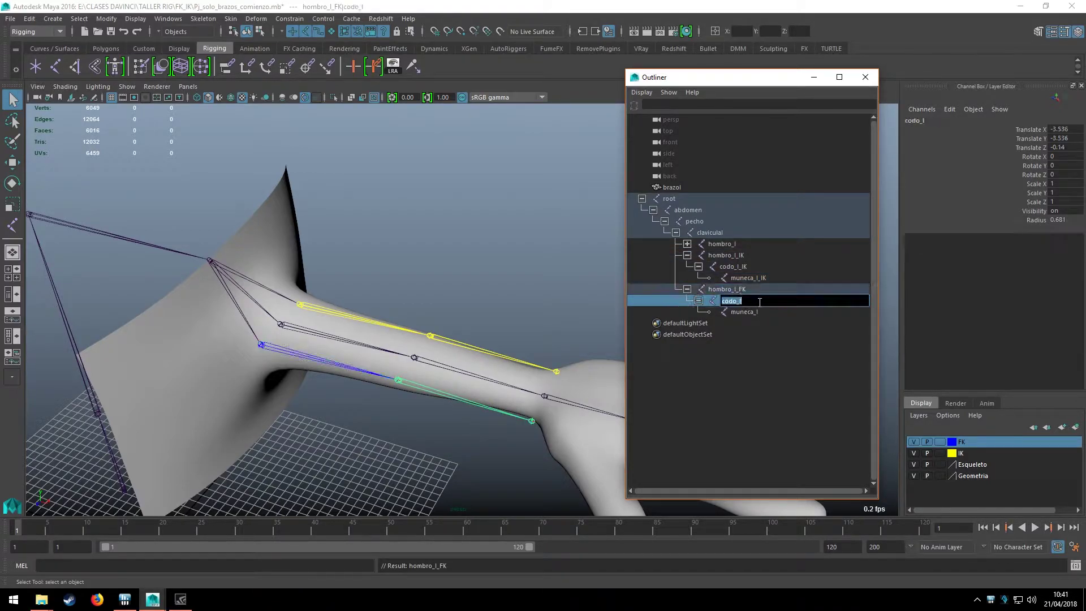
text(_FK)
key(Return)
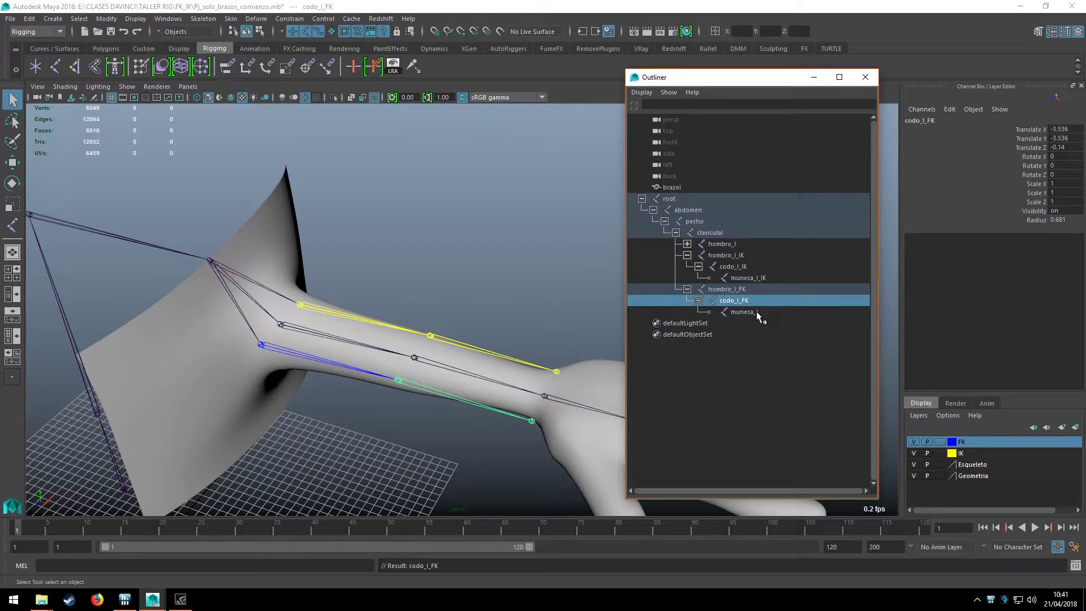
double_click(755, 311)
text(_l_FK)
key(Return)
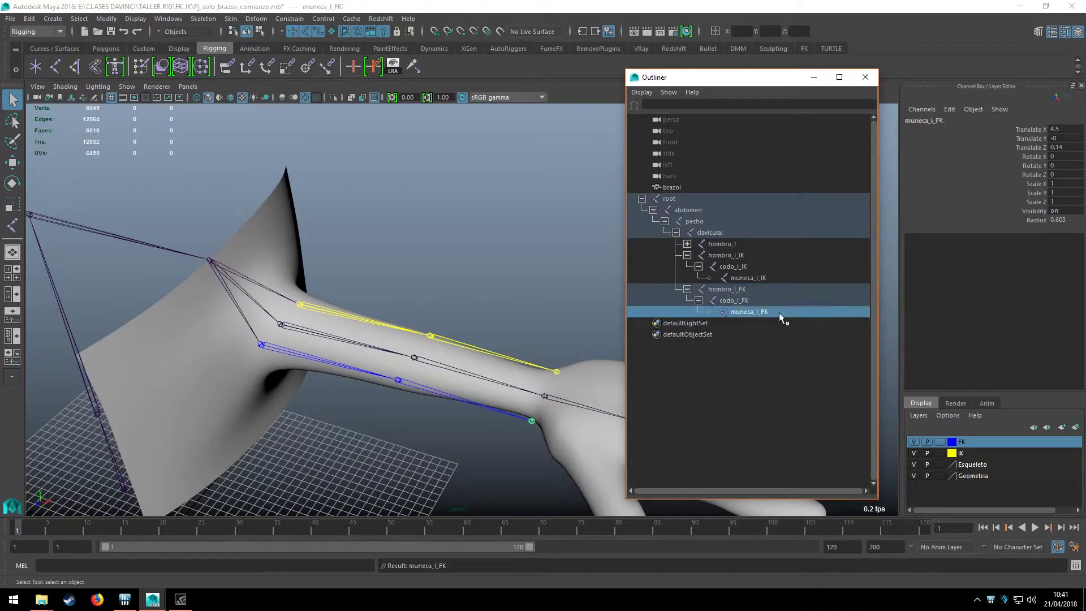
click(687, 243)
Point-snap hombro_l_IK along one axis onto the original shoulder joint
alt+drag(362, 271, 403, 307)
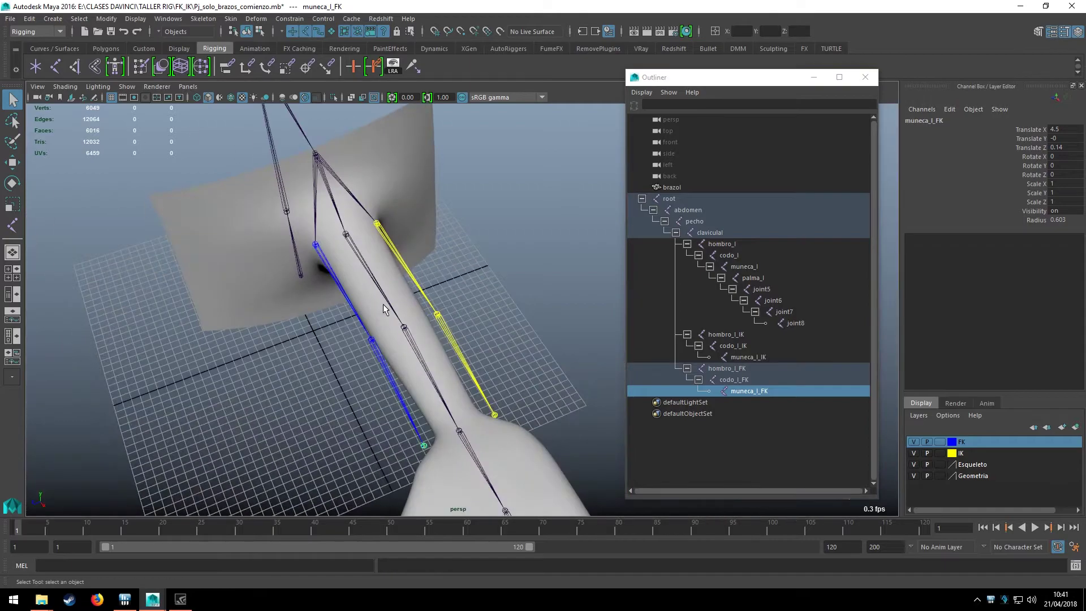
click(402, 307)
mouse_move(480, 344)
alt+mouse_down()
mouse_move(440, 242)
mouse_move(374, 299)
alt+mouse_up()
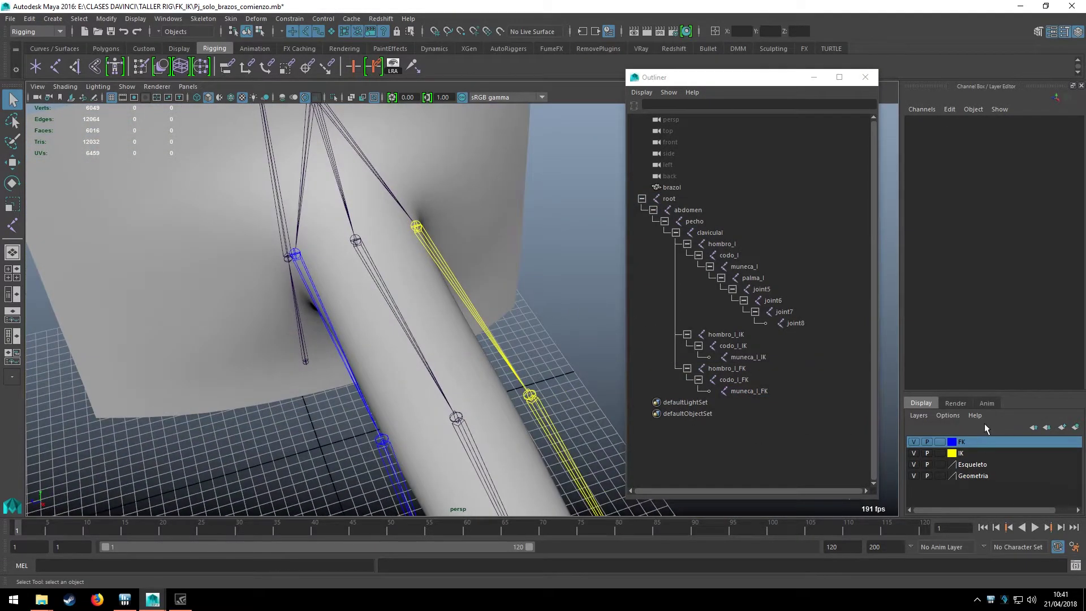
mouse_move(362, 337)
alt+mouse_down()
mouse_move(382, 371)
mouse_move(446, 293)
mouse_move(392, 348)
alt+mouse_up()
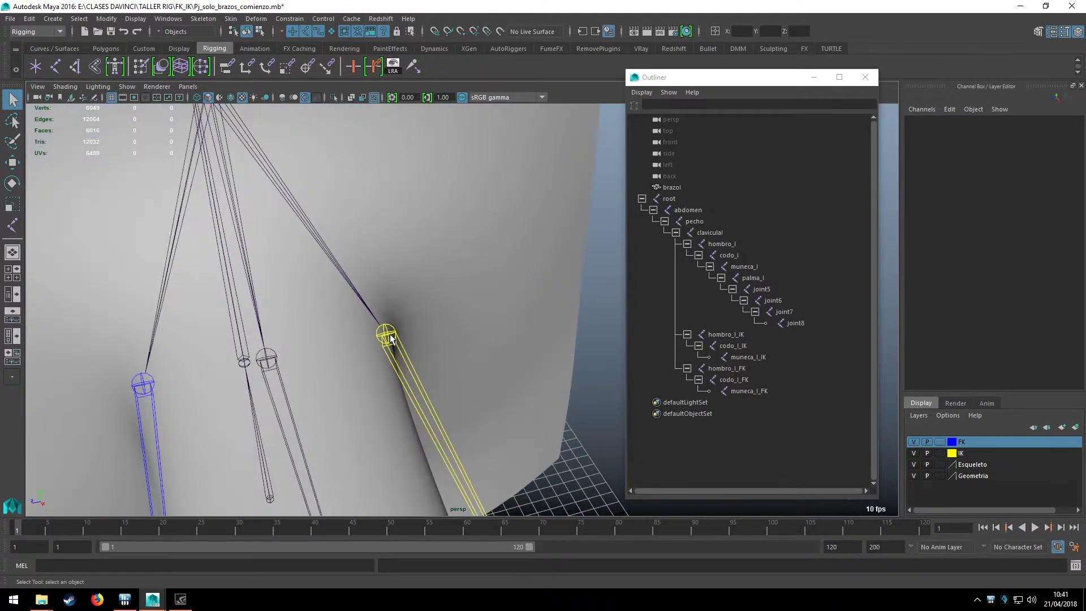
click(390, 318)
alt+middle_drag(390, 318, 464, 318)
alt+drag(464, 317, 394, 324)
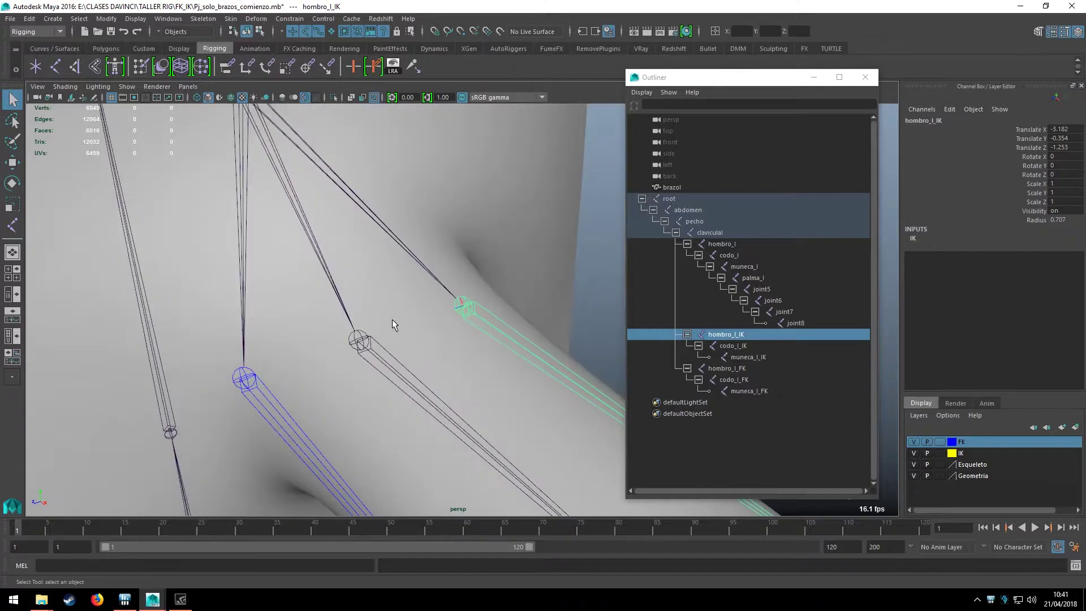
key(w)
mouse_move(485, 322)
alt+mouse_down()
mouse_move(400, 376)
mouse_move(342, 378)
mouse_move(486, 323)
mouse_move(390, 352)
mouse_move(348, 320)
alt+mouse_up()
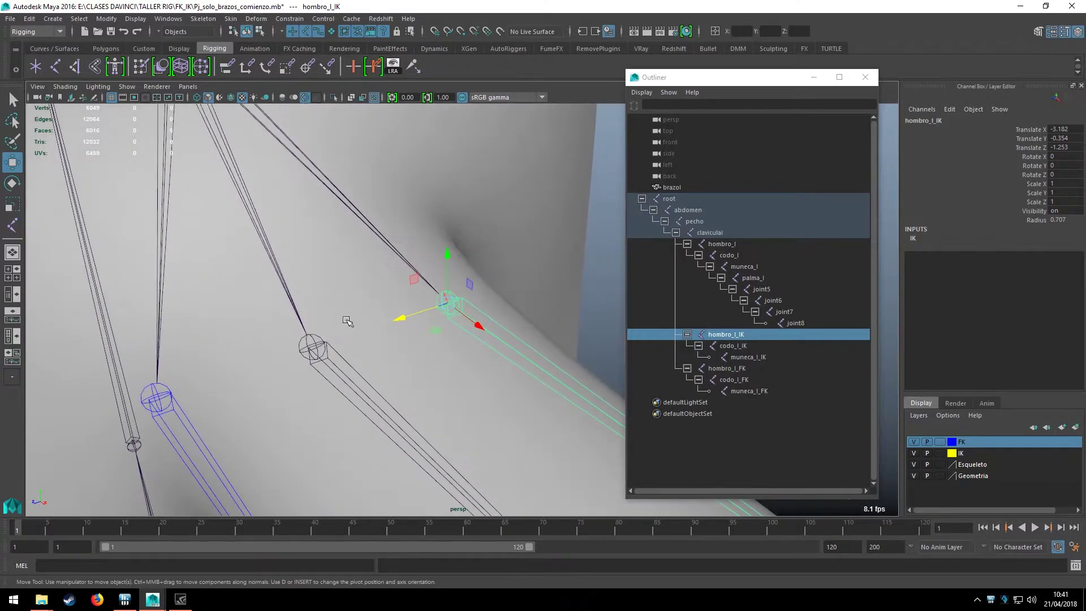
key(q)
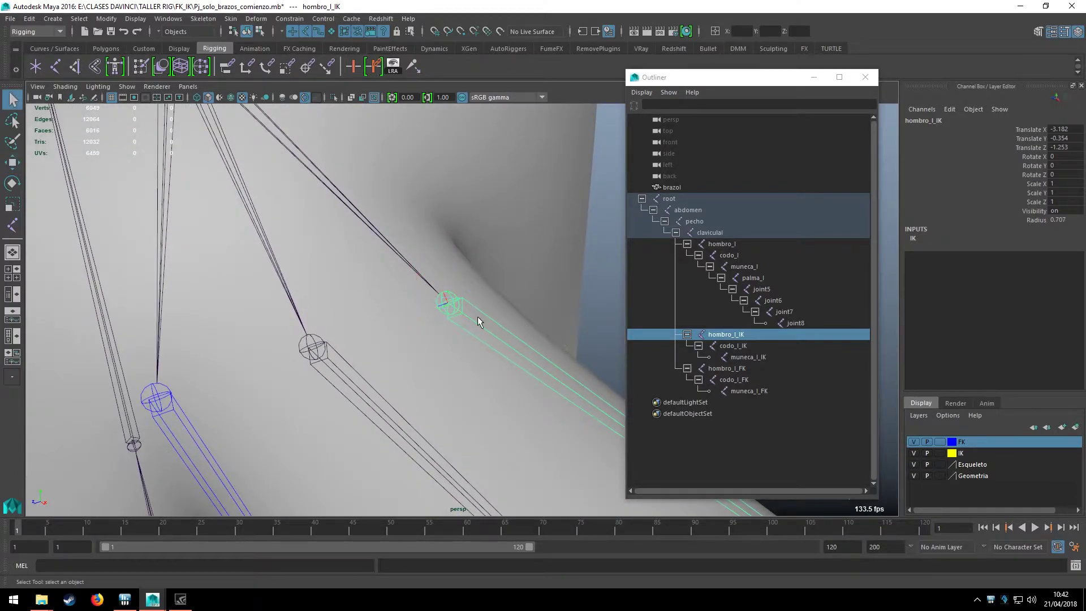
key(w)
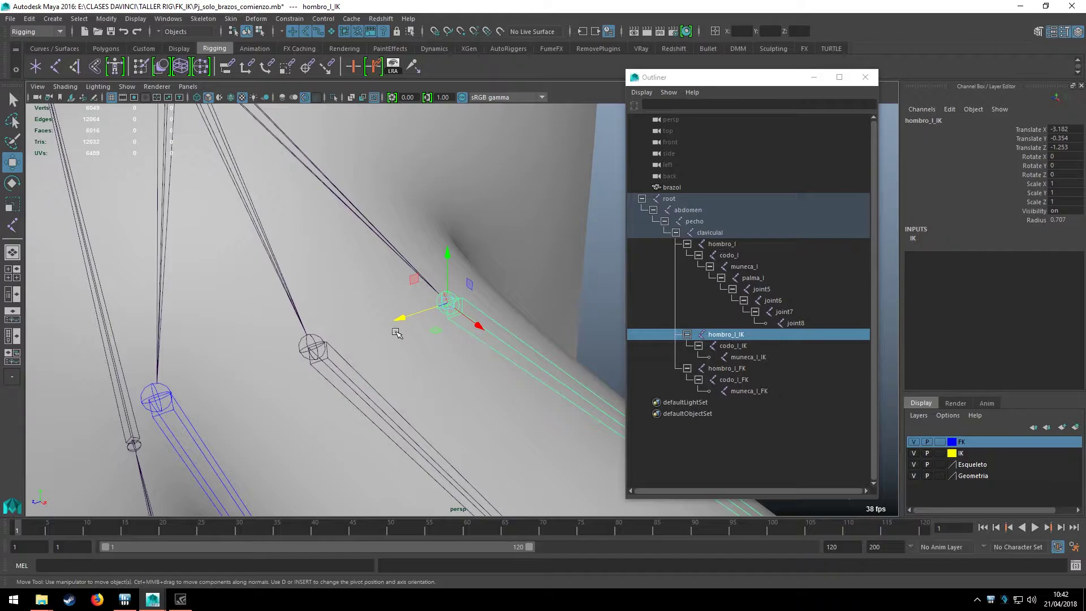
key(v)
click(399, 319)
drag(406, 312, 303, 332)
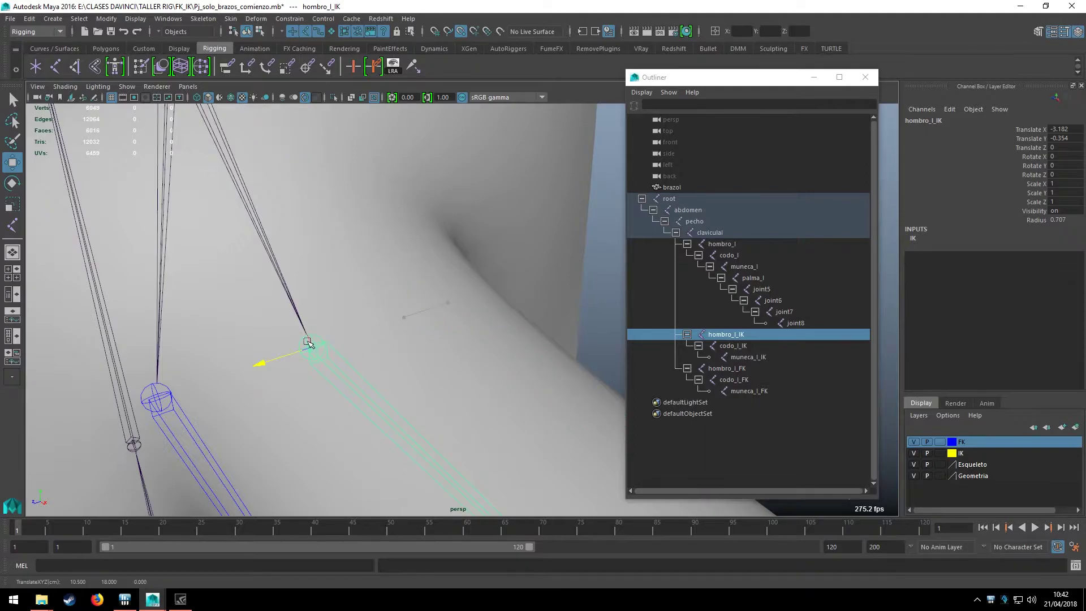
Snap hombro_l_FK onto the original shoulder joint so it sits at Translate Z 0
alt+middle_drag(302, 399, 409, 274)
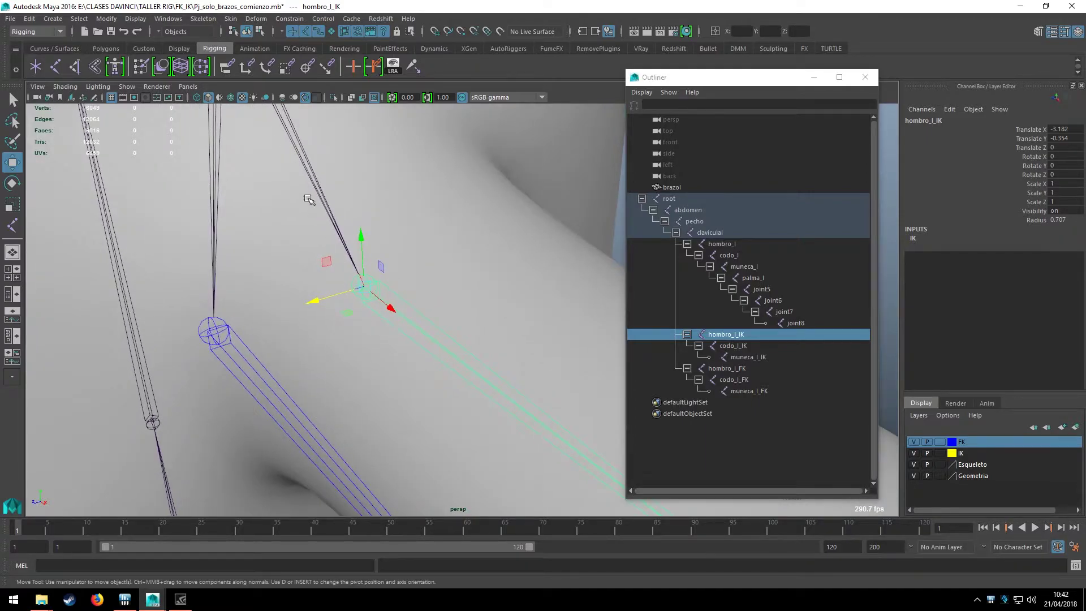
alt+middle_drag(263, 235, 339, 286)
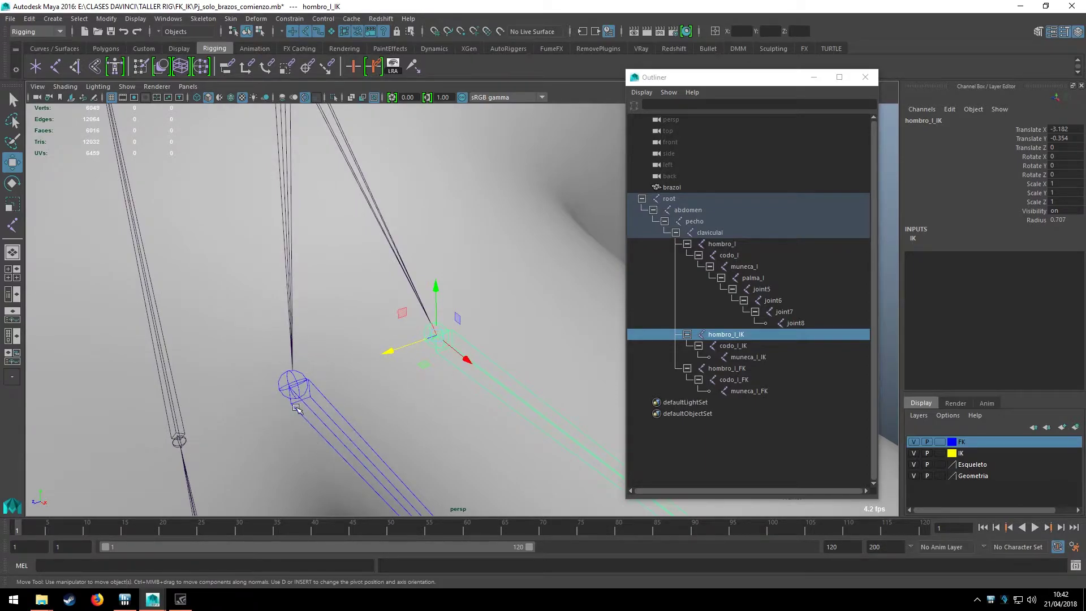
click(296, 408)
alt+middle_drag(296, 396, 304, 331)
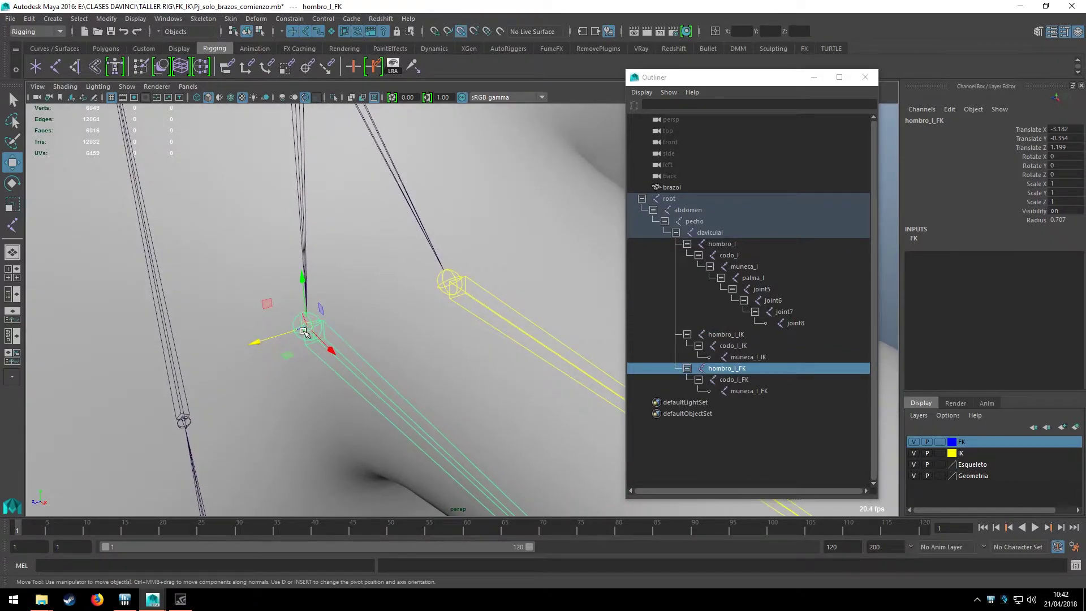
drag(260, 340, 405, 293)
key(f)
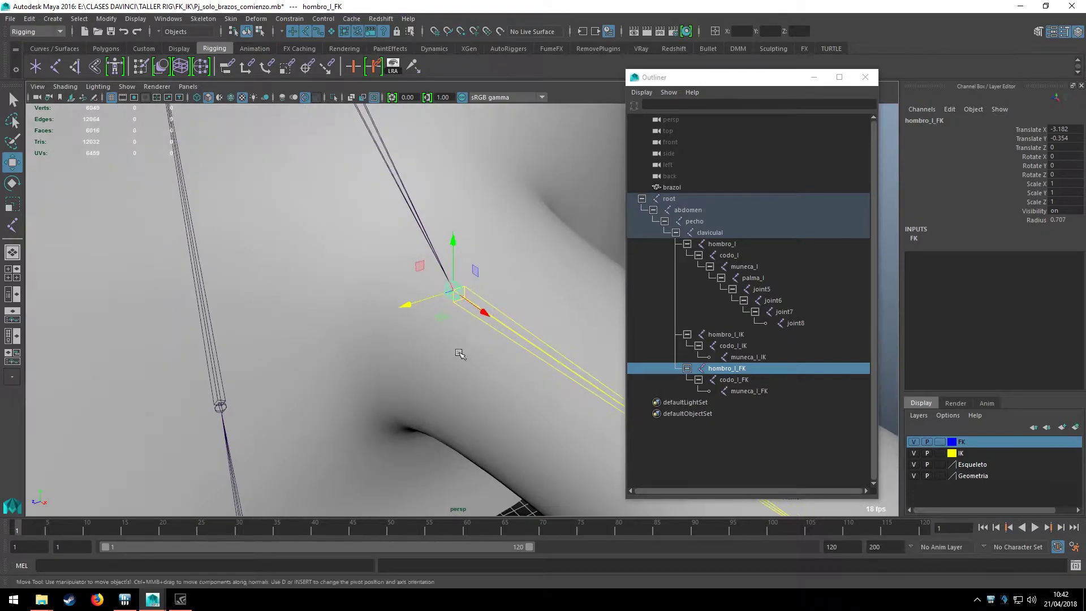
mouse_move(460, 353)
alt+mouse_down()
mouse_move(515, 445)
mouse_move(379, 332)
mouse_move(421, 372)
mouse_move(415, 362)
mouse_move(475, 358)
mouse_move(483, 370)
mouse_move(425, 309)
mouse_move(467, 373)
mouse_move(454, 347)
mouse_move(571, 304)
alt+mouse_up()
key(q)
click(514, 446)
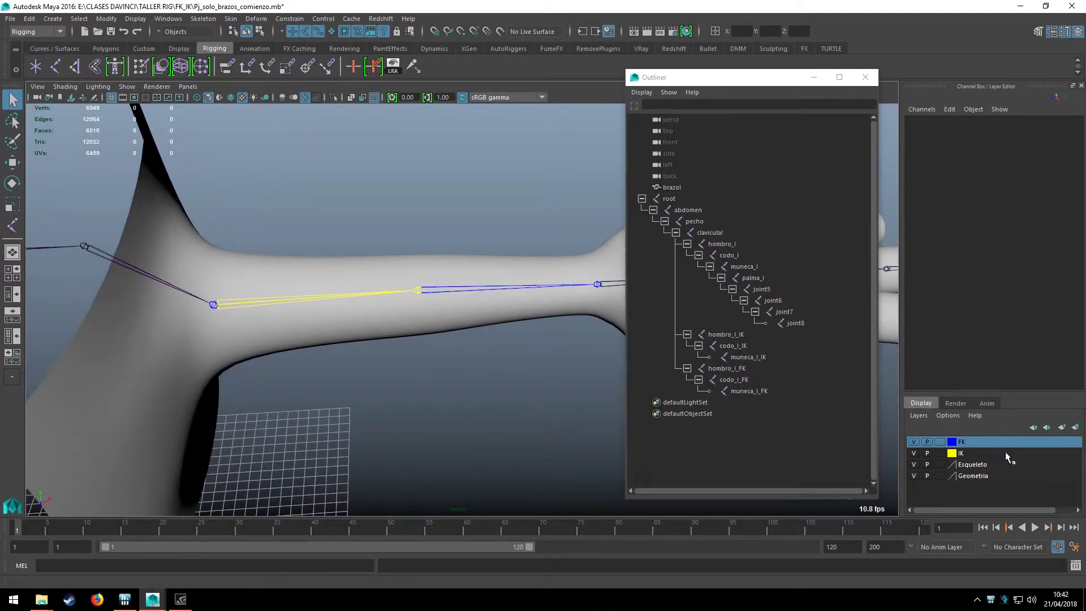
Hide a joint display layer and compare the original hombro_l chain with hombro_l_IK
mouse_move(440, 383)
alt+mouse_down()
mouse_move(428, 357)
mouse_move(544, 270)
mouse_move(396, 317)
alt+mouse_up()
click(913, 452)
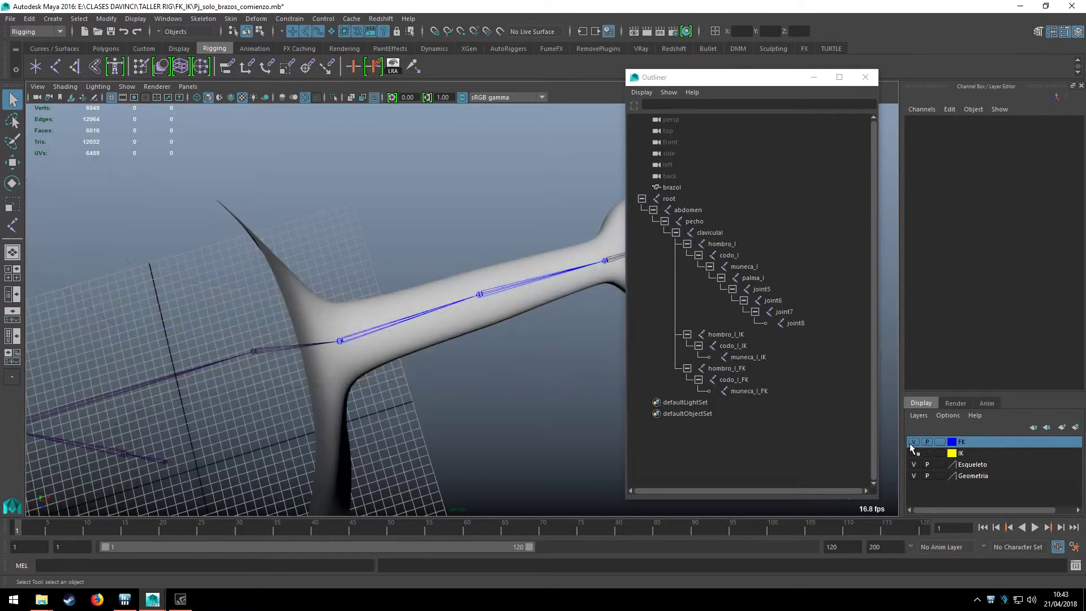
mouse_move(457, 418)
alt+mouse_down()
mouse_move(379, 314)
mouse_move(394, 354)
alt+mouse_up()
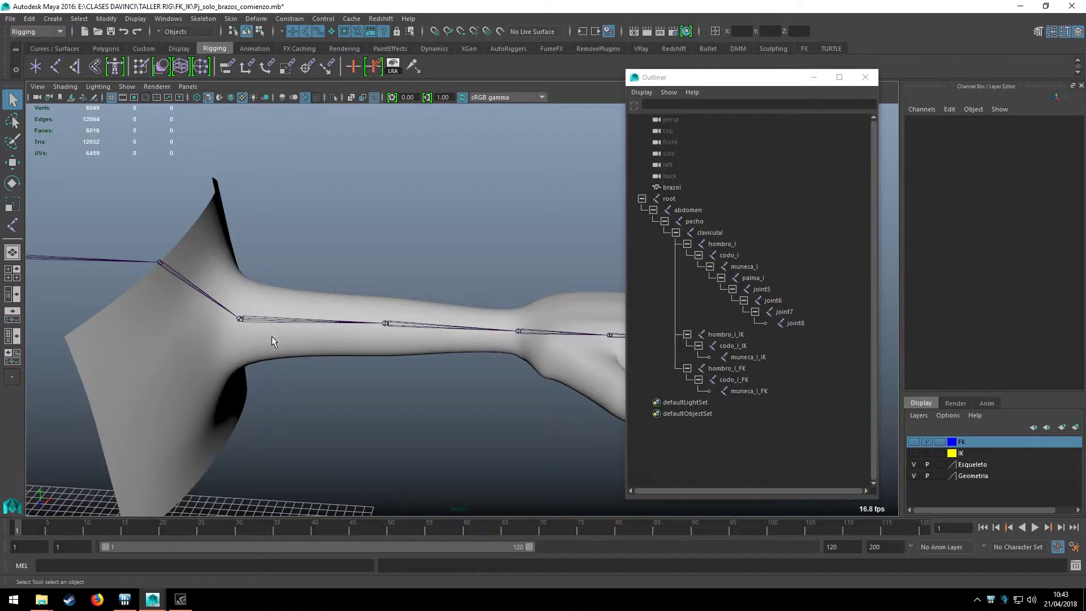
click(319, 322)
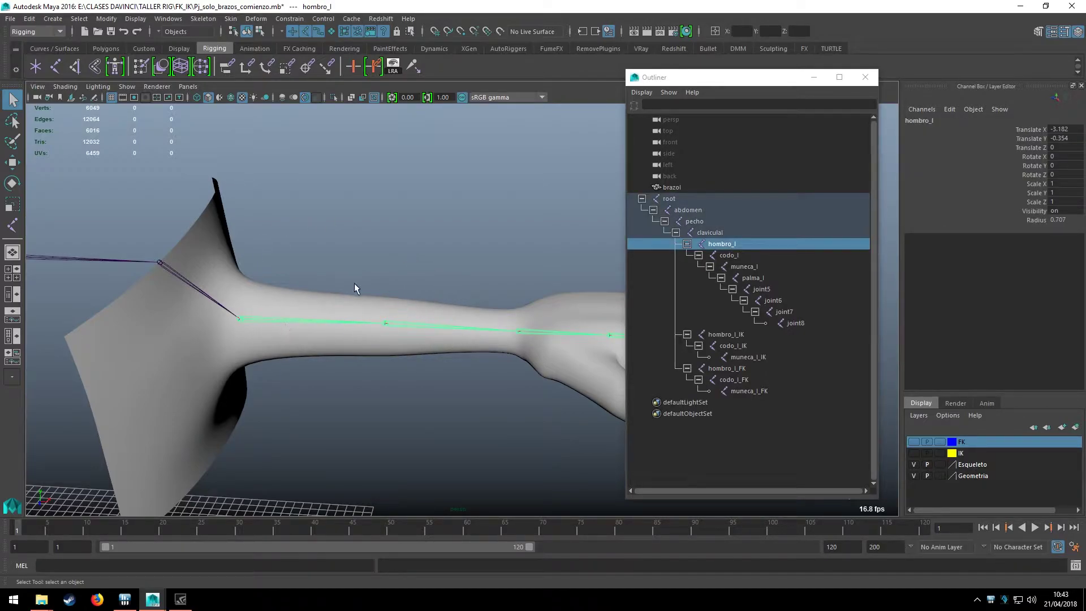
scroll(376, 272, up, 2)
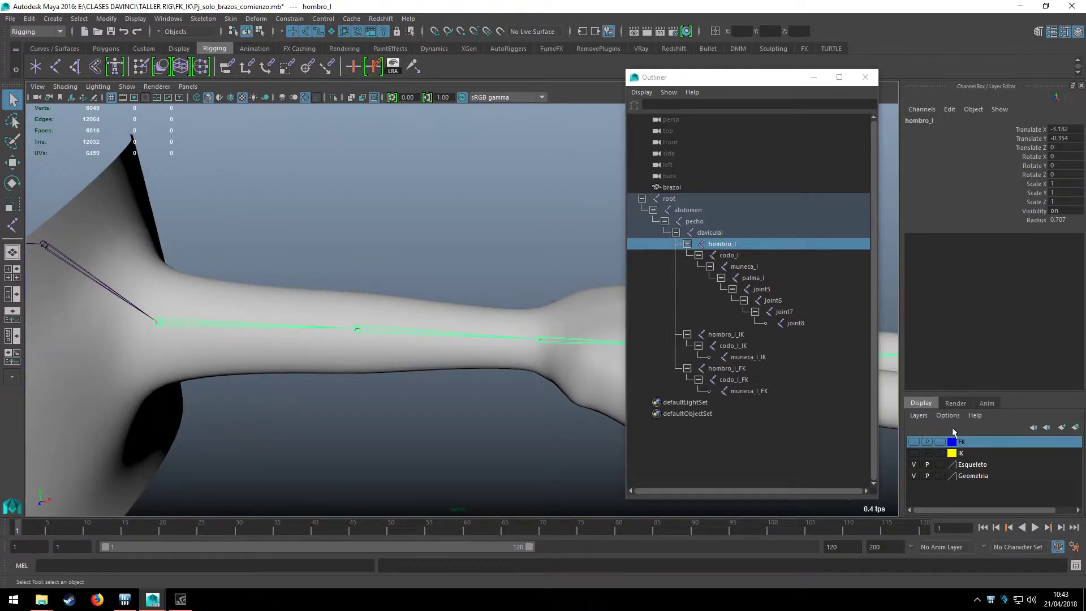
click(739, 335)
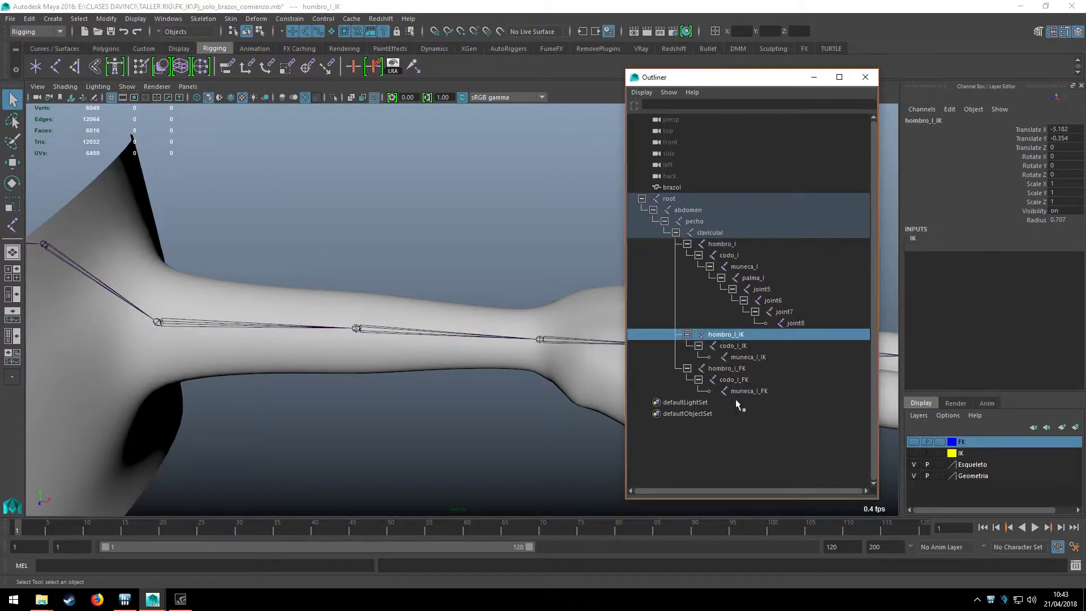
click(470, 290)
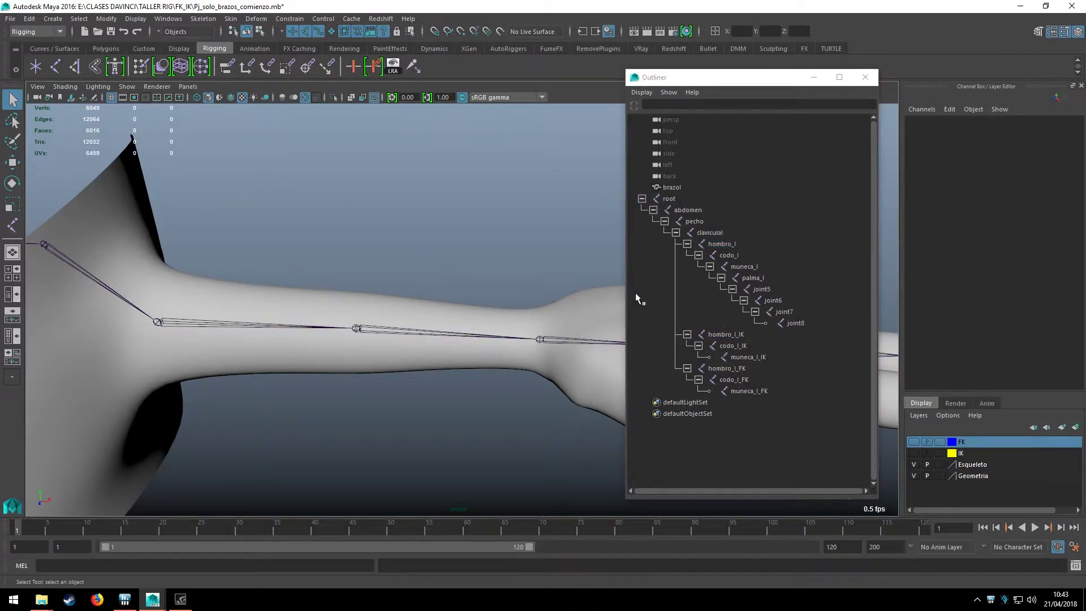
Switch to the Curves/Surfaces shelf and make the IK layer visible with hombro_l_IK selected
click(63, 49)
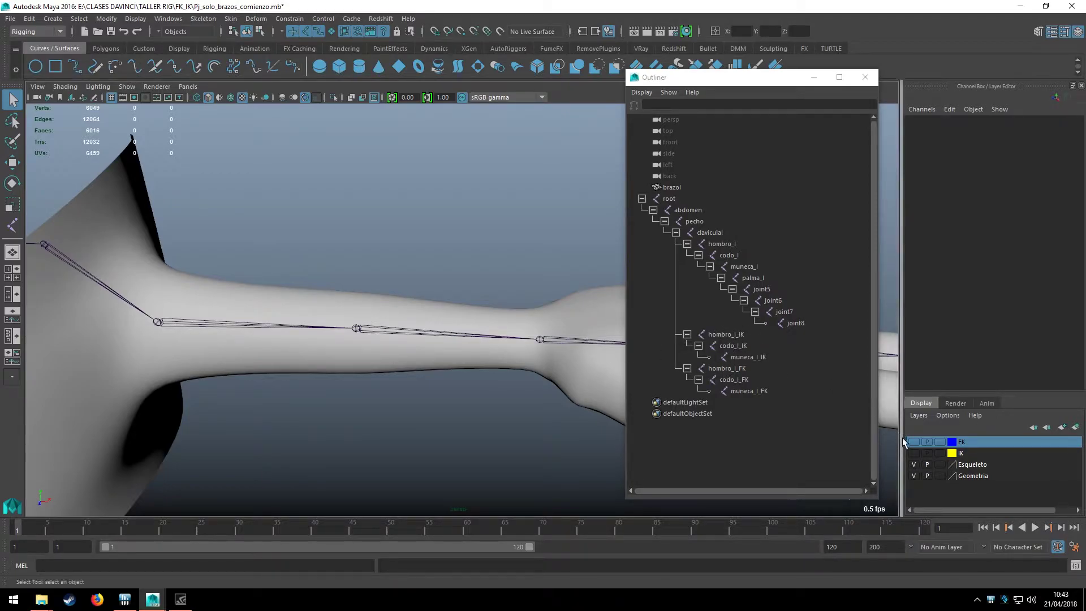
click(963, 457)
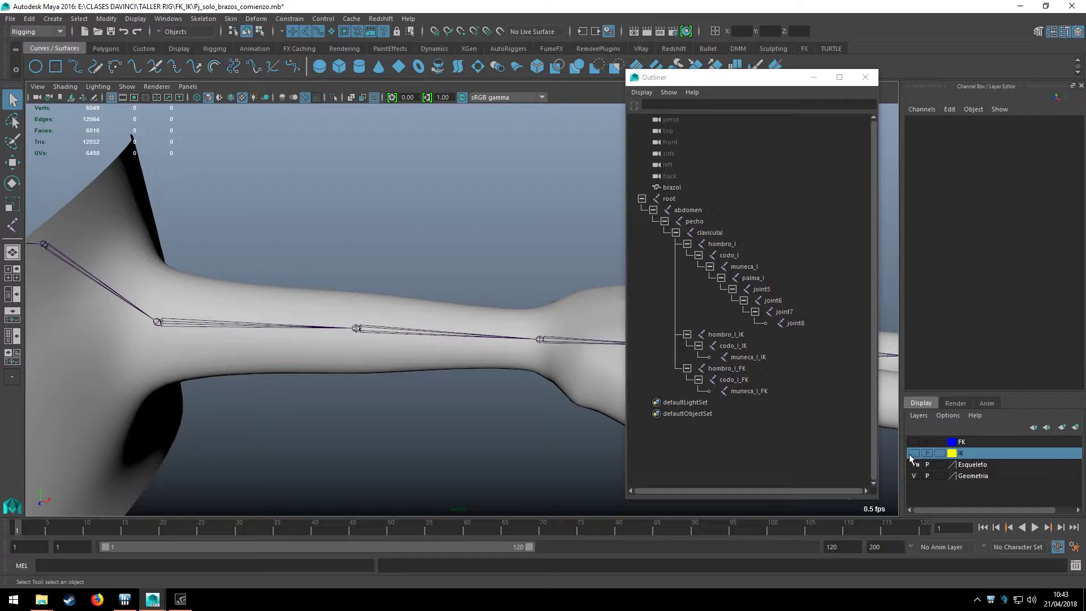
click(913, 453)
alt+drag(589, 372, 291, 319)
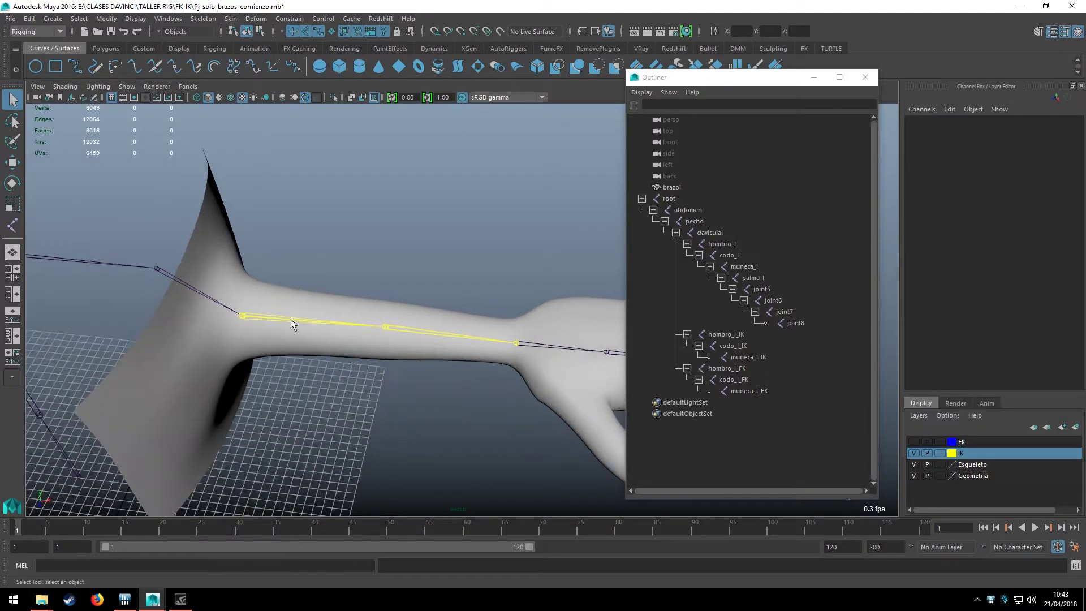
click(291, 319)
click(729, 334)
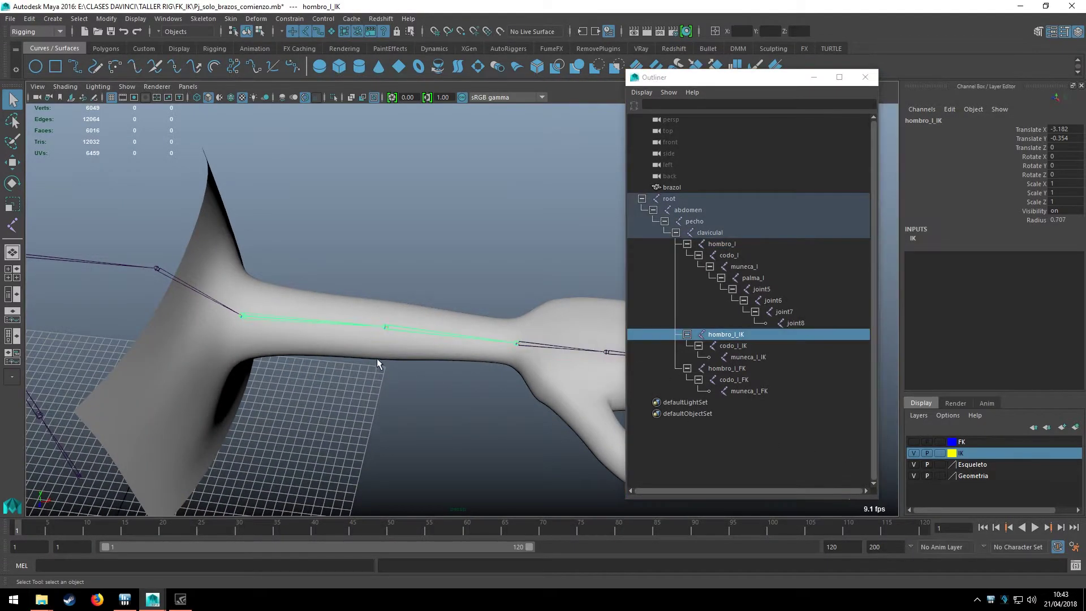
alt+drag(377, 358, 373, 226)
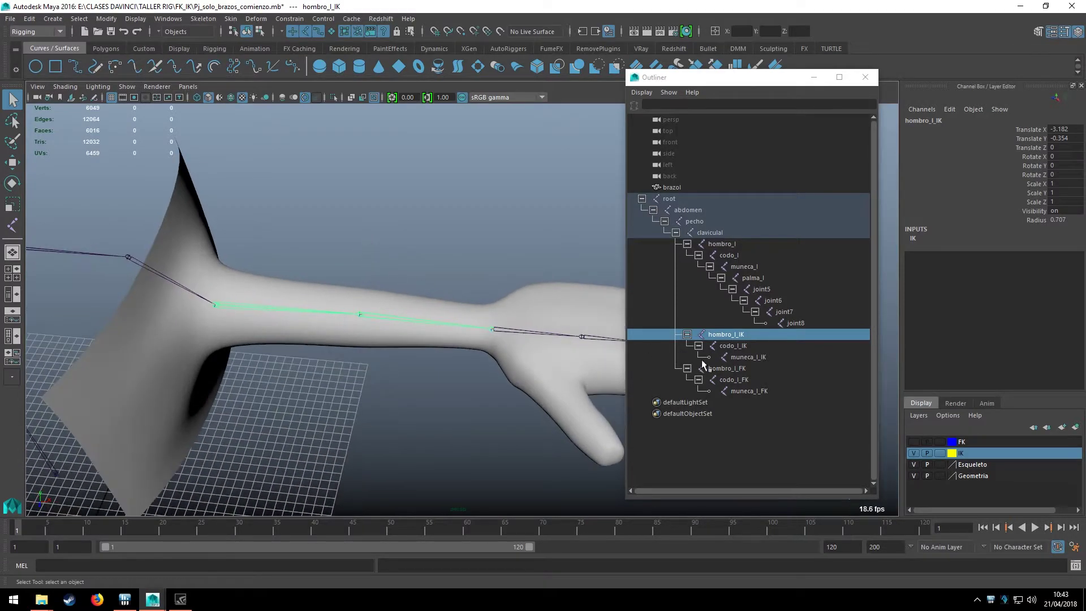
alt+drag(418, 333, 394, 316)
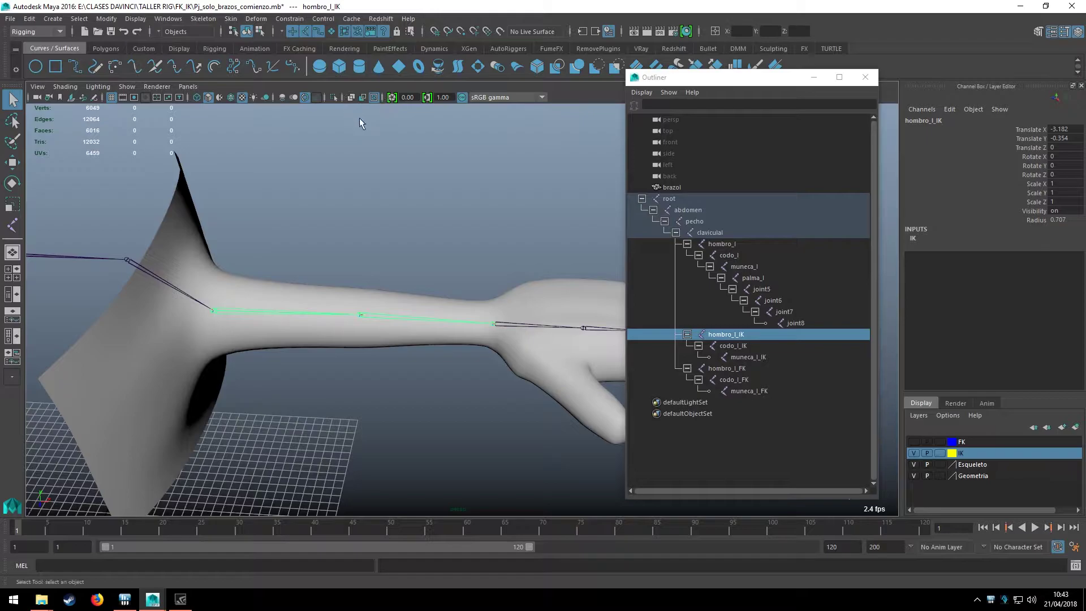
Isolate the IK arm chain in the viewport and switch to the Rigging shelf
click(333, 97)
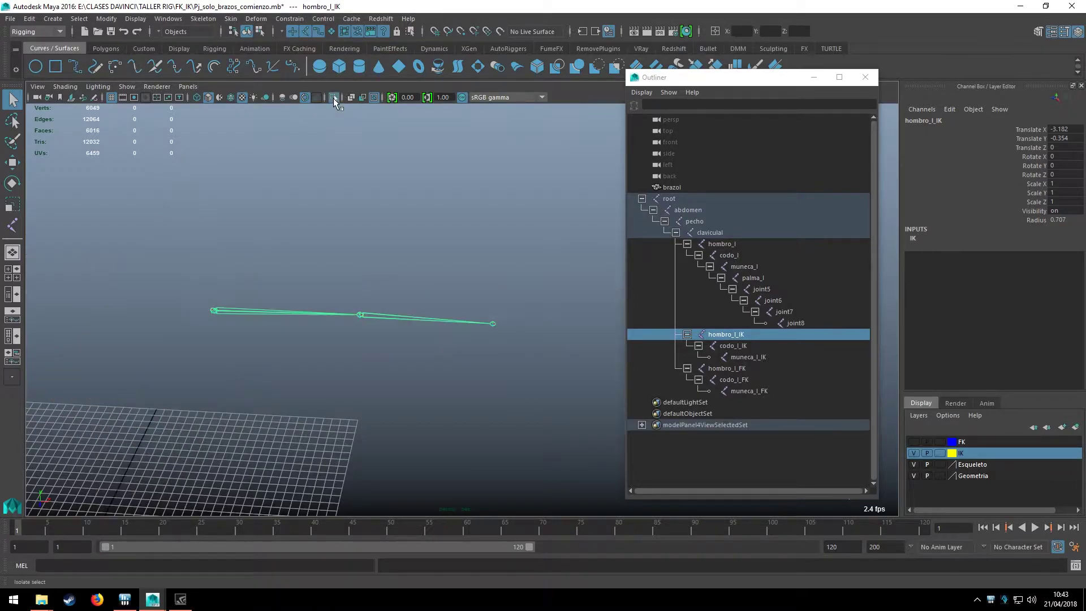
click(378, 307)
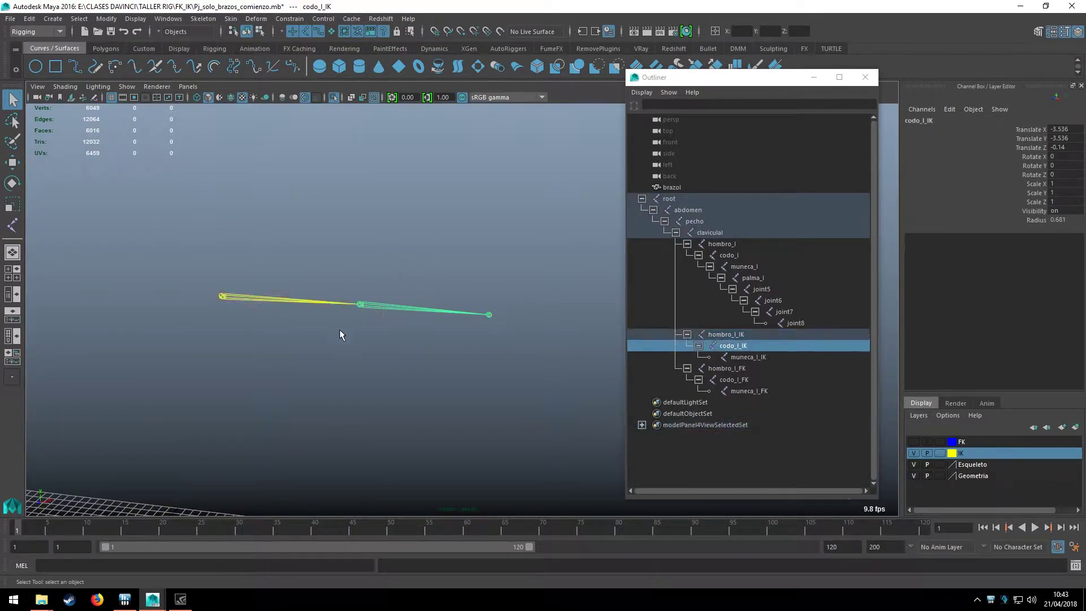
mouse_move(339, 329)
alt+mouse_down()
mouse_move(489, 322)
mouse_move(253, 183)
alt+mouse_up()
click(464, 340)
click(214, 49)
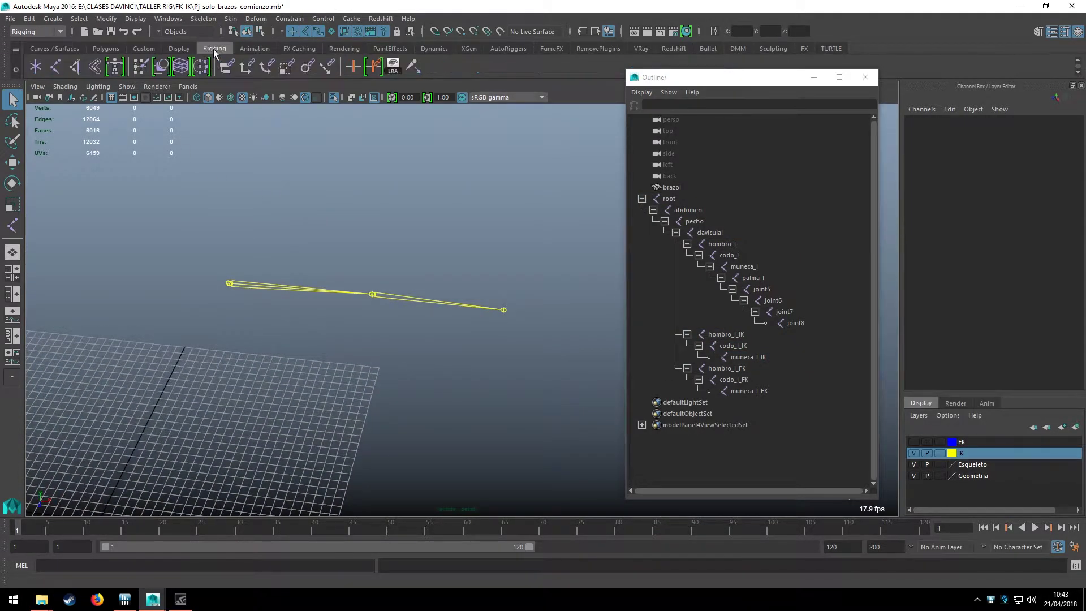
mouse_move(416, 141)
alt+mouse_down()
mouse_move(217, 140)
mouse_move(216, 172)
mouse_move(228, 182)
mouse_move(160, 165)
alt+mouse_up()
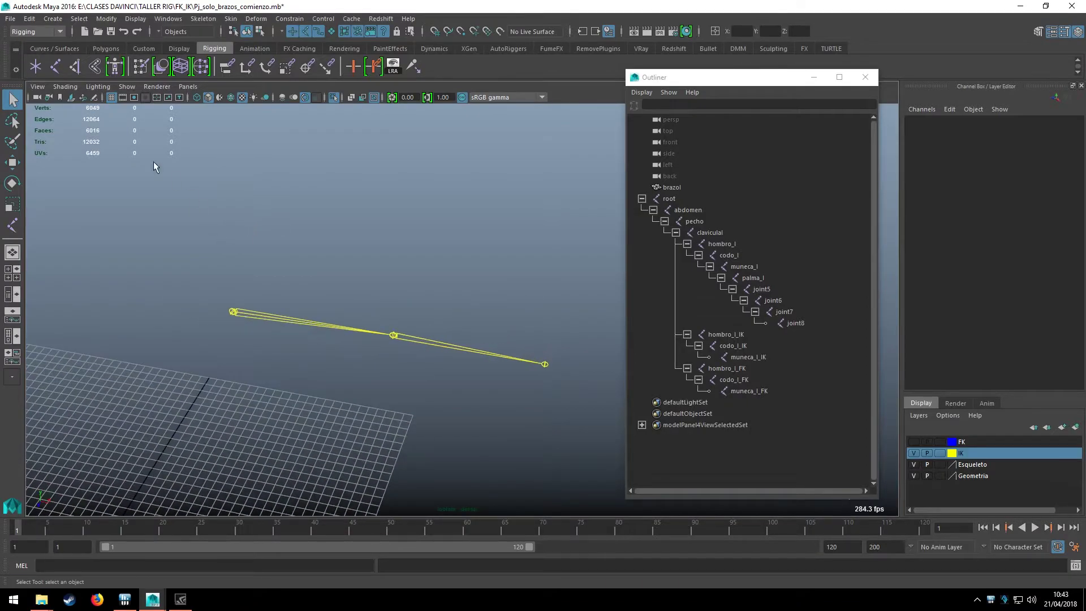
Create a Rotate-Plane Solver IK handle from the shoulder joint to the wrist joint
click(75, 68)
alt+drag(266, 211, 271, 192)
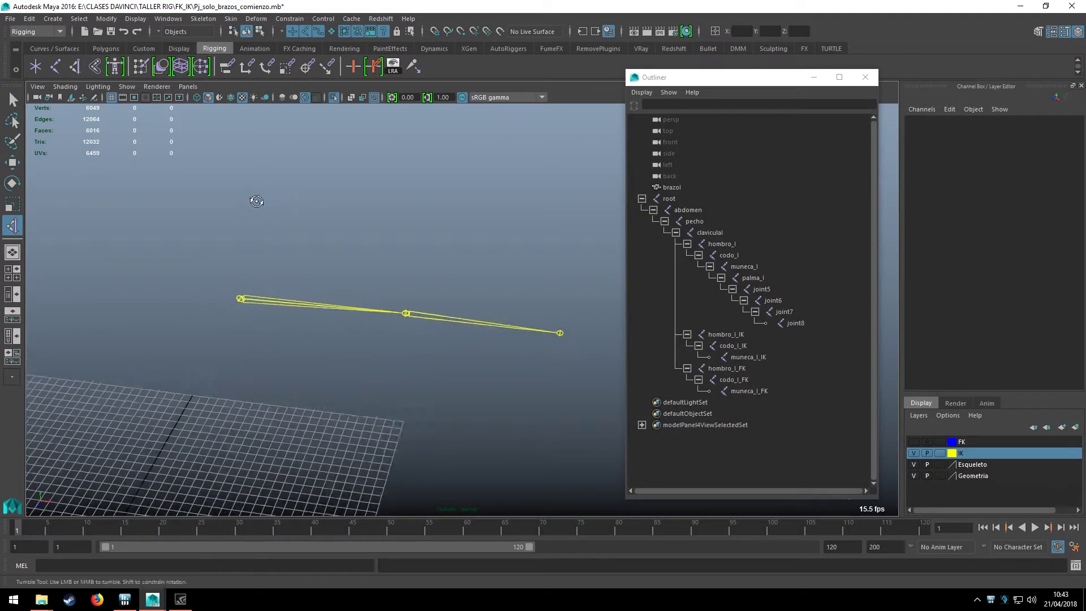
double_click(13, 226)
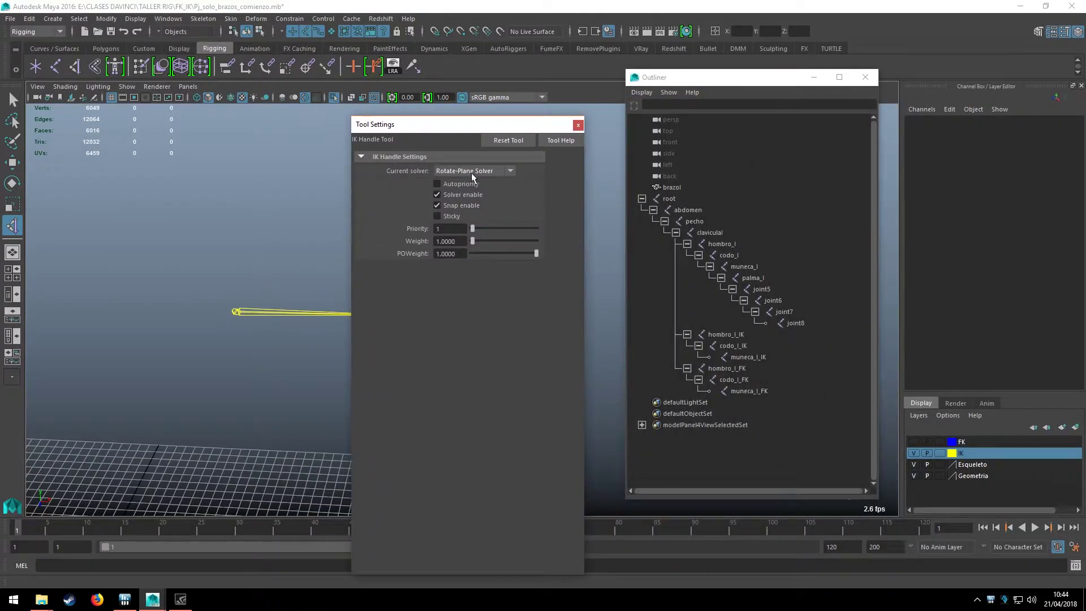
click(467, 182)
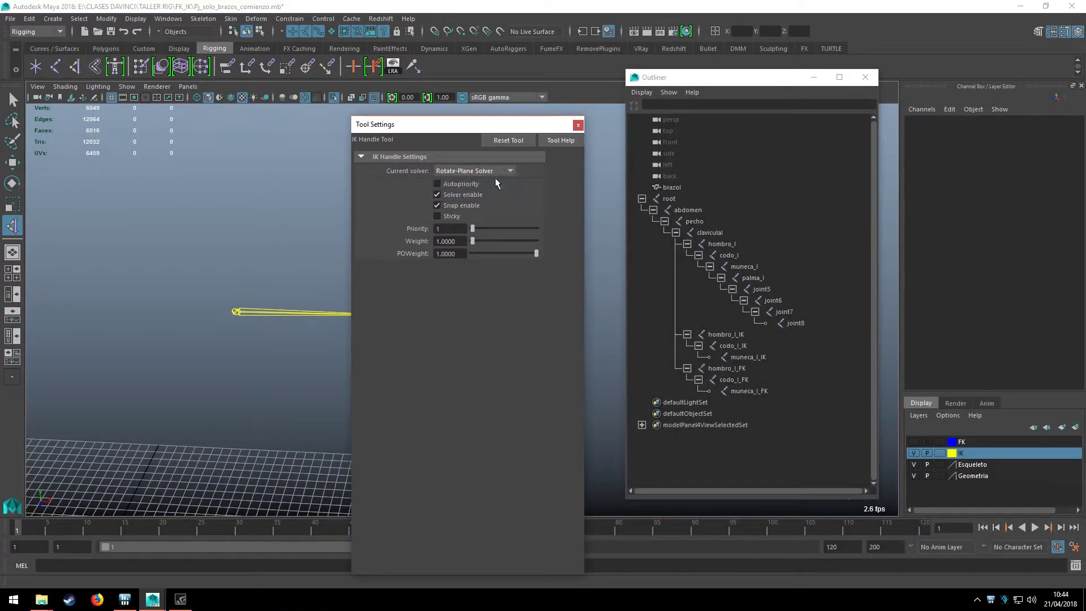
double_click(433, 130)
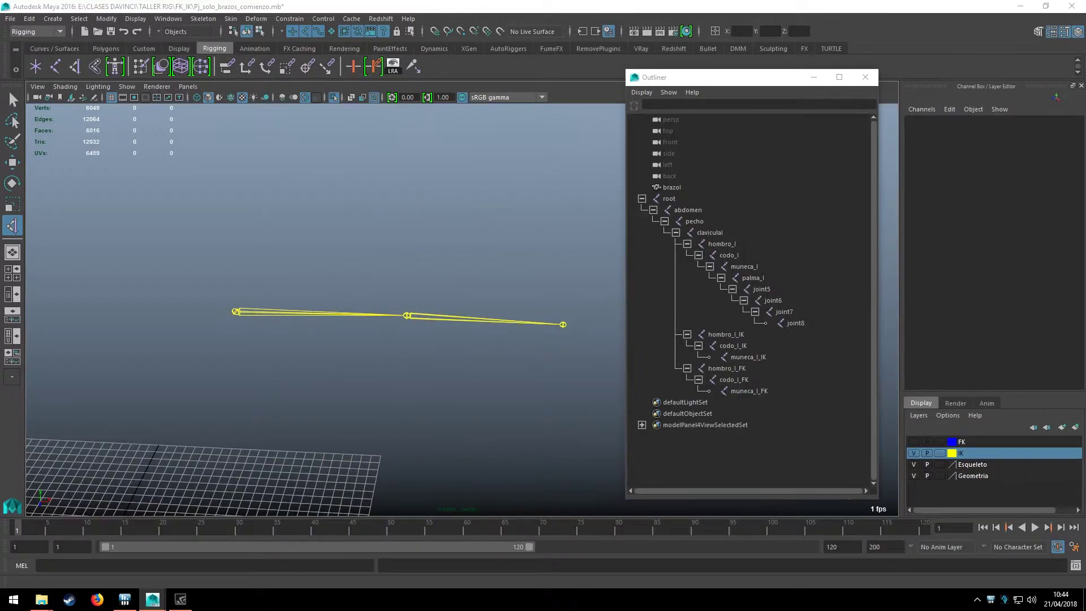
scroll(242, 291, up, 2)
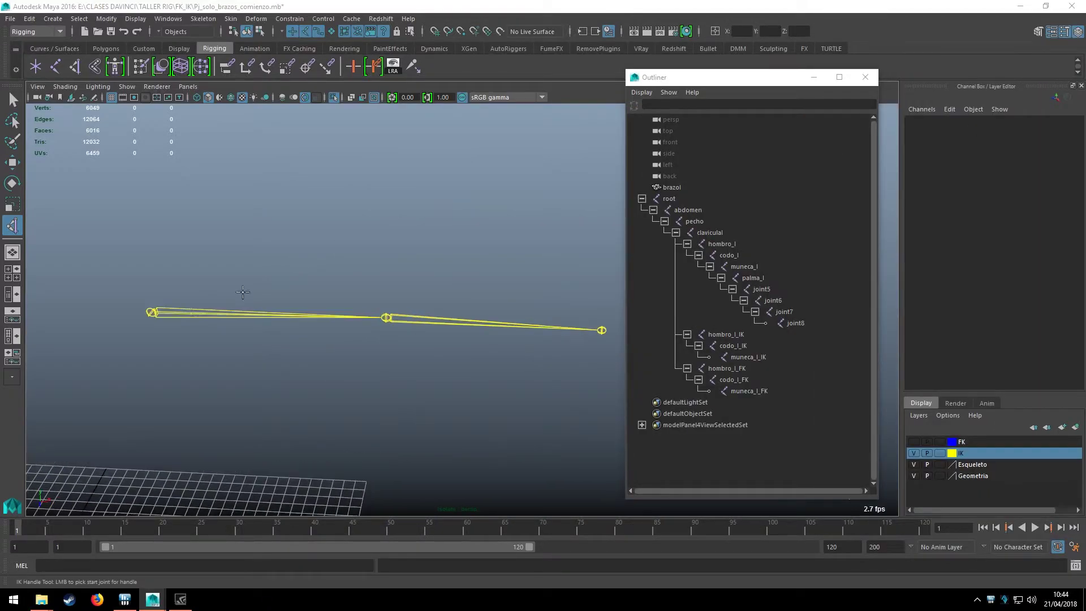
click(150, 312)
click(601, 329)
alt+middle_drag(601, 330, 432, 318)
key(q)
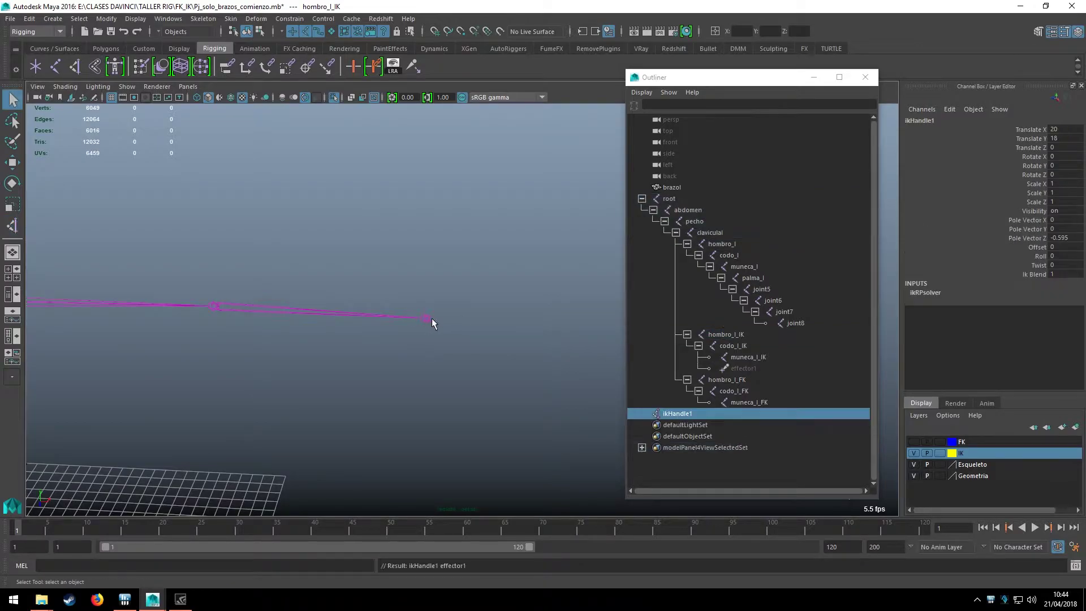
mouse_move(432, 318)
alt+mouse_down()
mouse_move(399, 322)
mouse_move(477, 359)
mouse_move(381, 369)
mouse_move(503, 359)
mouse_move(436, 340)
alt+mouse_up()
key(w)
key(ctrl+z)
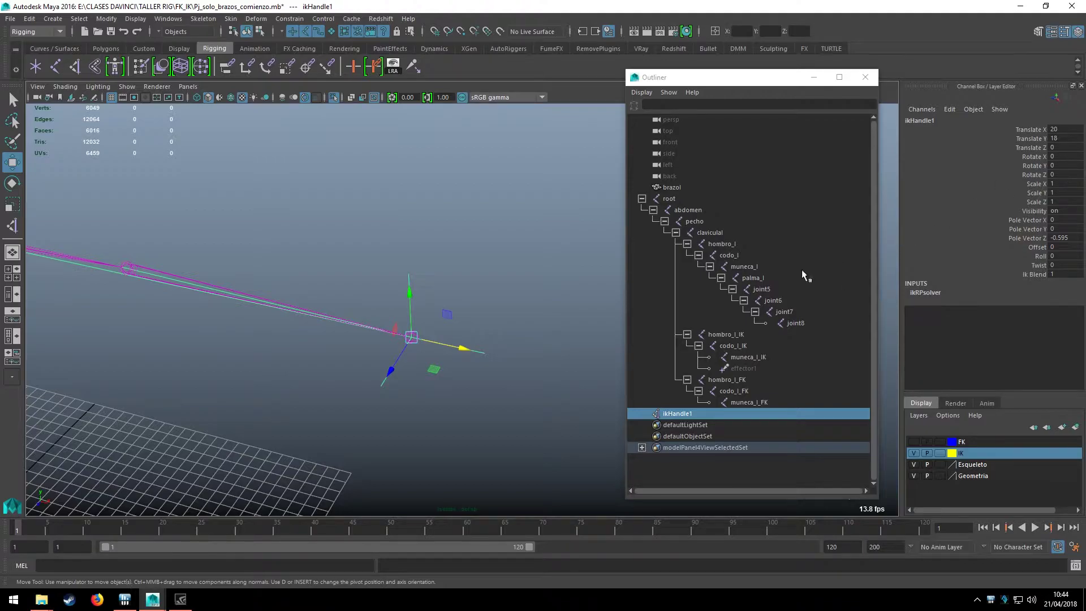
mouse_move(513, 355)
alt+mouse_down()
mouse_move(502, 334)
mouse_move(436, 368)
mouse_move(255, 334)
mouse_move(277, 329)
alt+mouse_up()
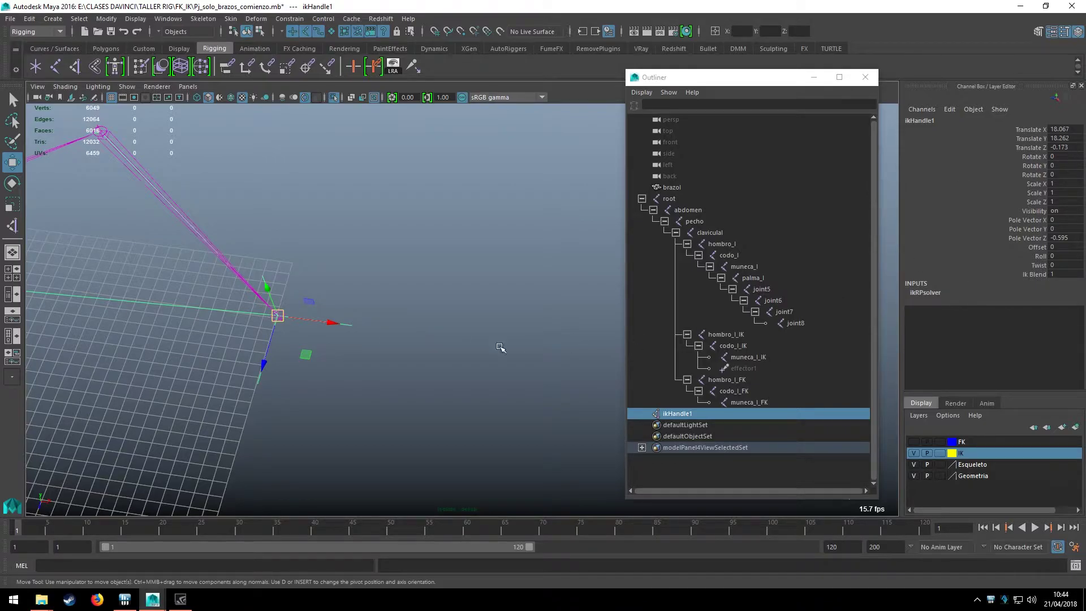
key(ctrl+z)
key(ctrl+z)
key(ctrl+z)
drag(556, 332, 460, 325)
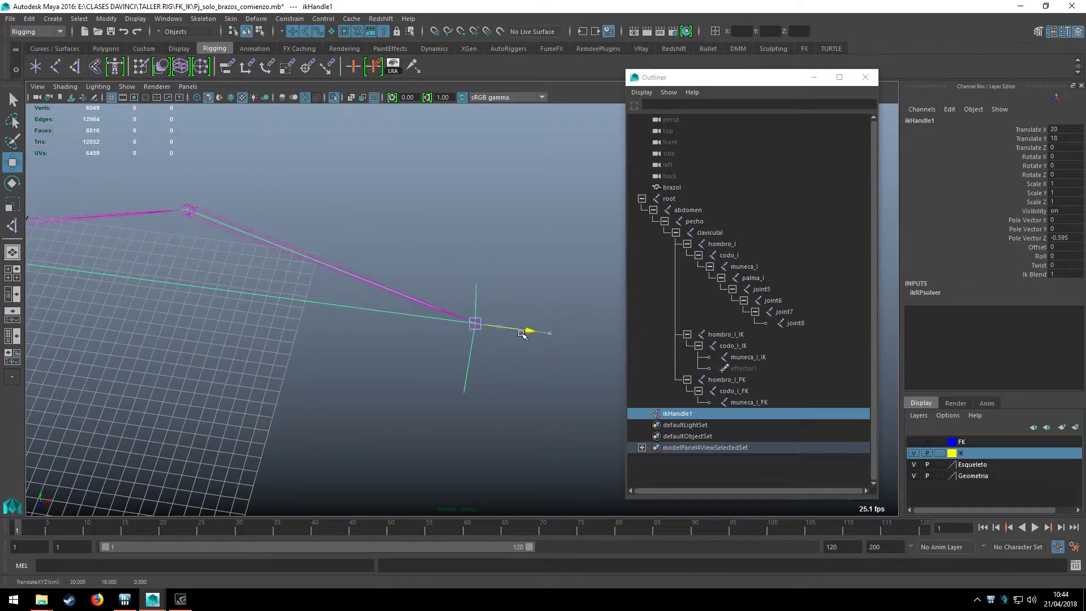
key(ctrl+z)
key(q)
click(383, 386)
key(space)
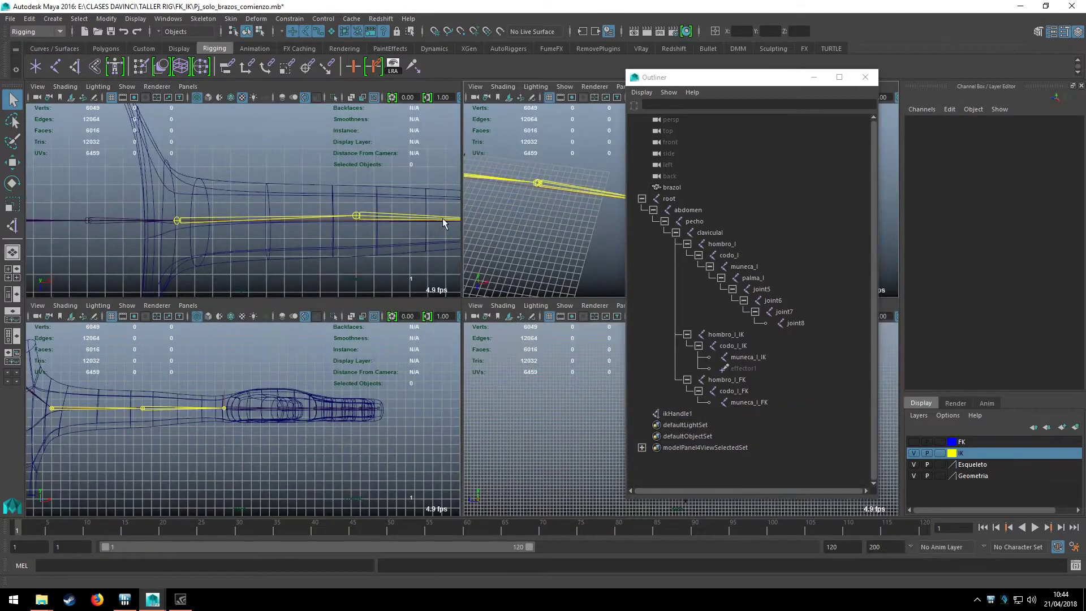
key(space)
alt+middle_drag(386, 252, 410, 323)
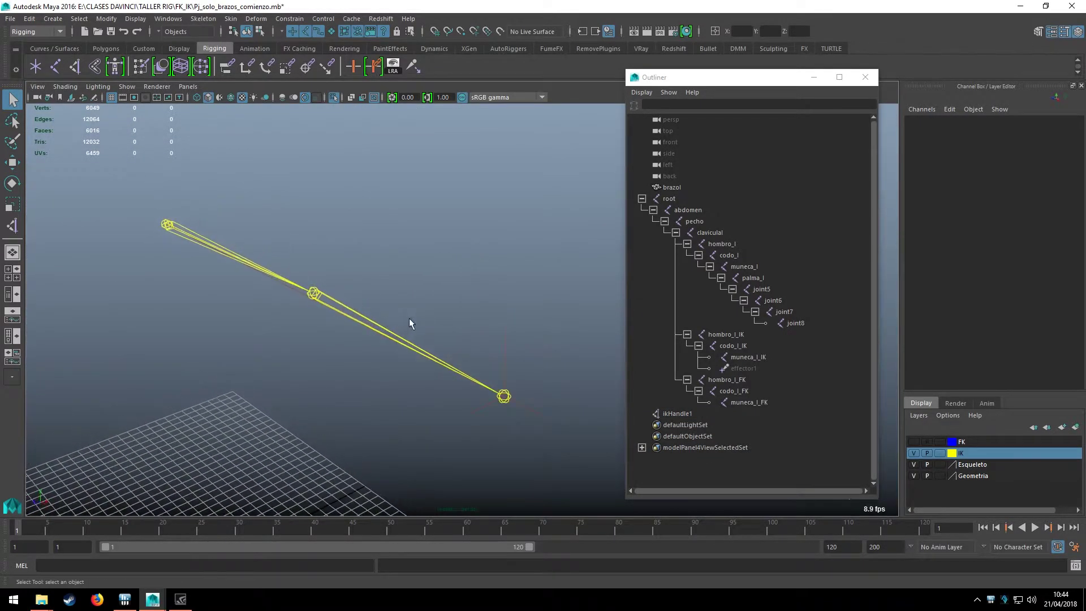
mouse_move(411, 165)
alt+mouse_down()
mouse_move(448, 259)
mouse_move(271, 334)
mouse_move(466, 322)
mouse_move(484, 293)
mouse_move(377, 314)
alt+mouse_up()
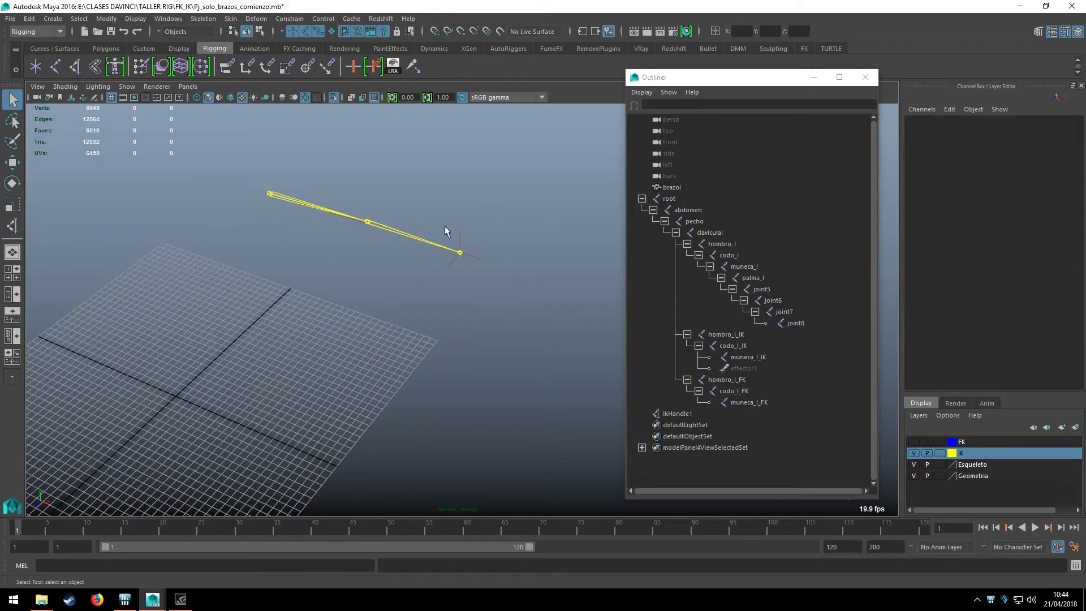
Draw a NURBS circle and V-snap it onto the IK wrist joint
click(74, 49)
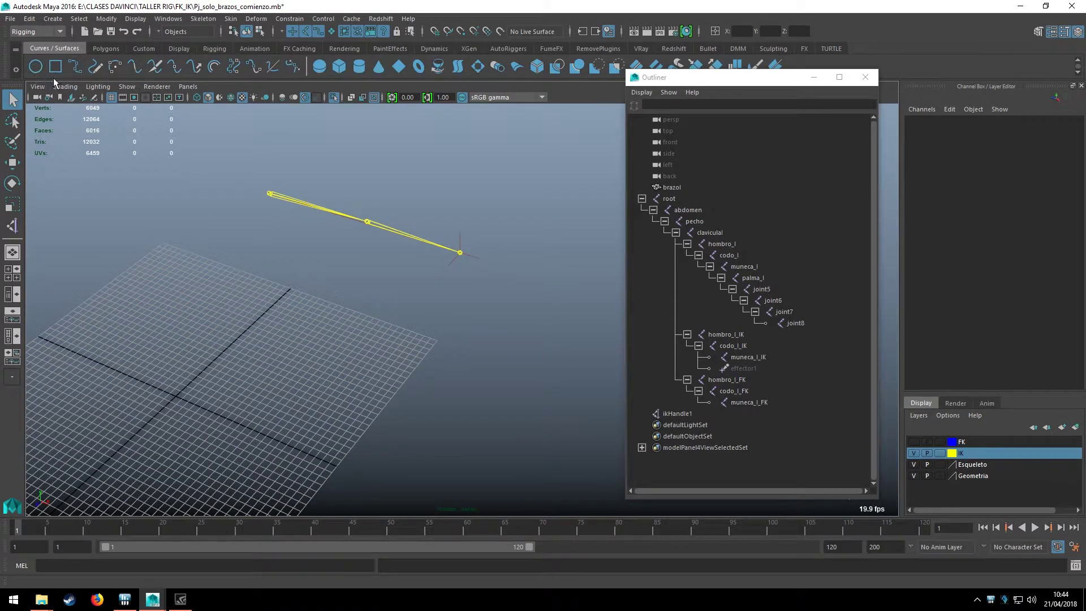
click(35, 66)
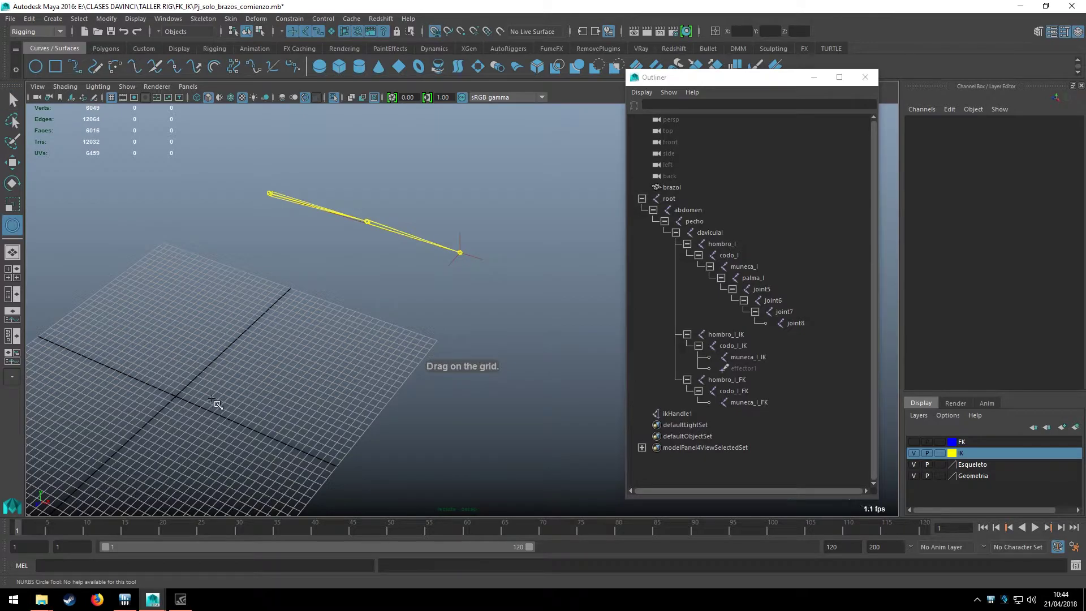
mouse_move(179, 394)
mouse_down()
mouse_move(262, 399)
mouse_move(376, 373)
mouse_up()
key(w)
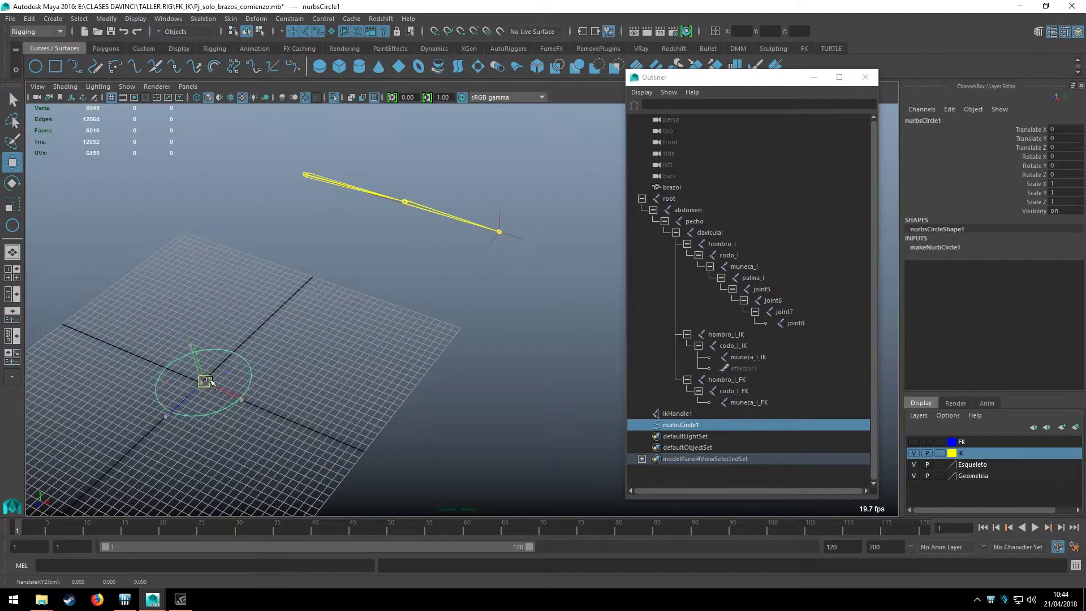
alt+middle_drag(376, 374, 295, 371)
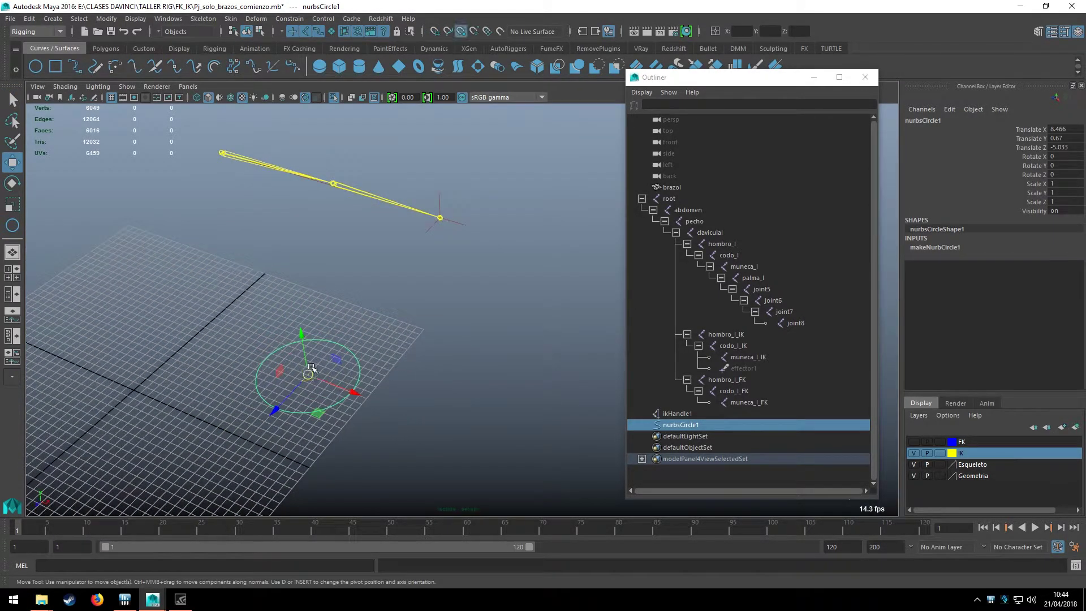
drag(311, 367, 461, 262)
scroll(434, 209, up, 3)
alt+middle_drag(453, 218, 496, 238)
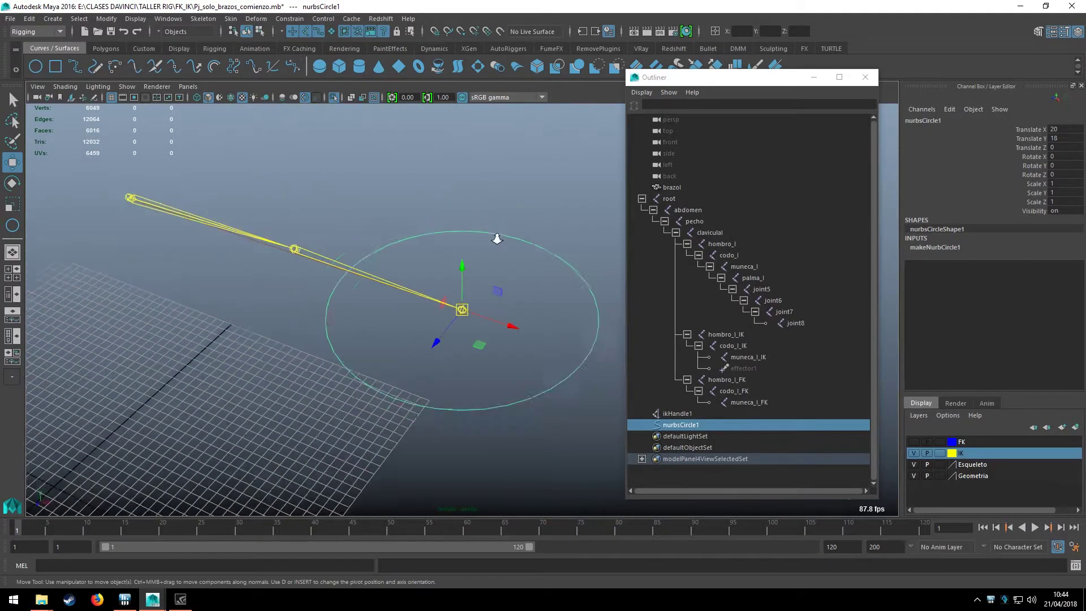
Rotate the circle -90 in Z so it stands upright around the wrist
key(e)
scroll(404, 249, up, 2)
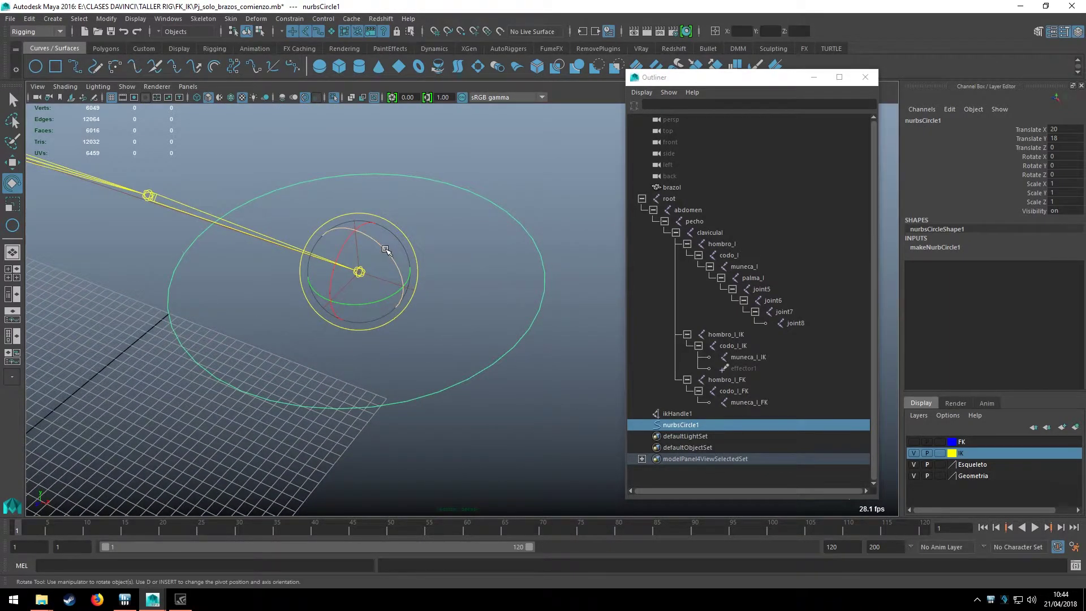
drag(385, 249, 429, 300)
alt+middle_drag(434, 286, 447, 315)
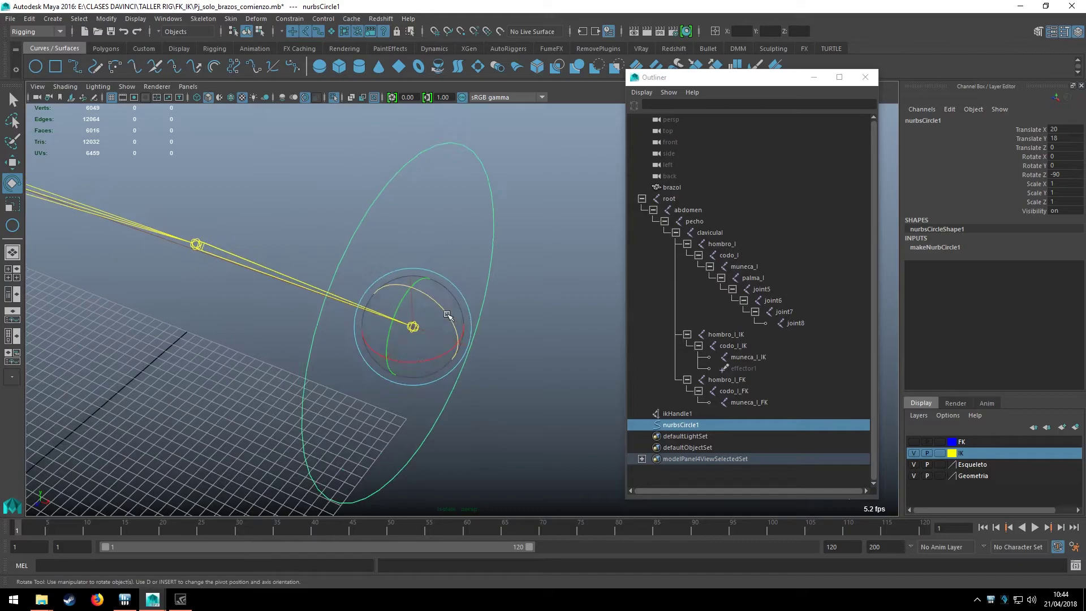
mouse_move(448, 314)
mouse_down()
mouse_move(380, 275)
mouse_move(456, 317)
mouse_move(407, 290)
mouse_up()
key(ctrl+z)
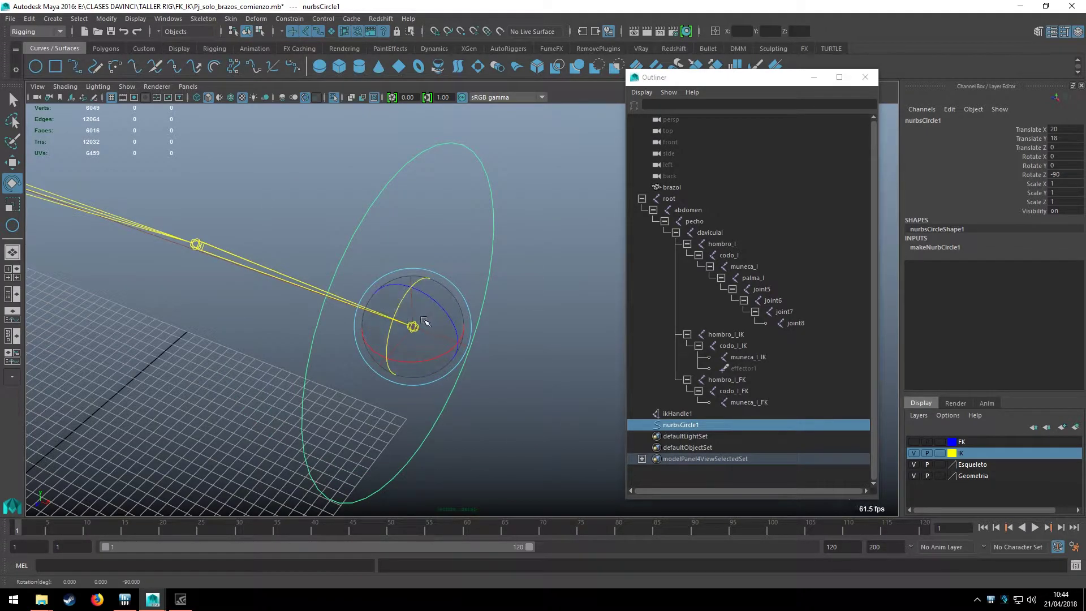
drag(424, 321, 439, 313)
key(ctrl+z)
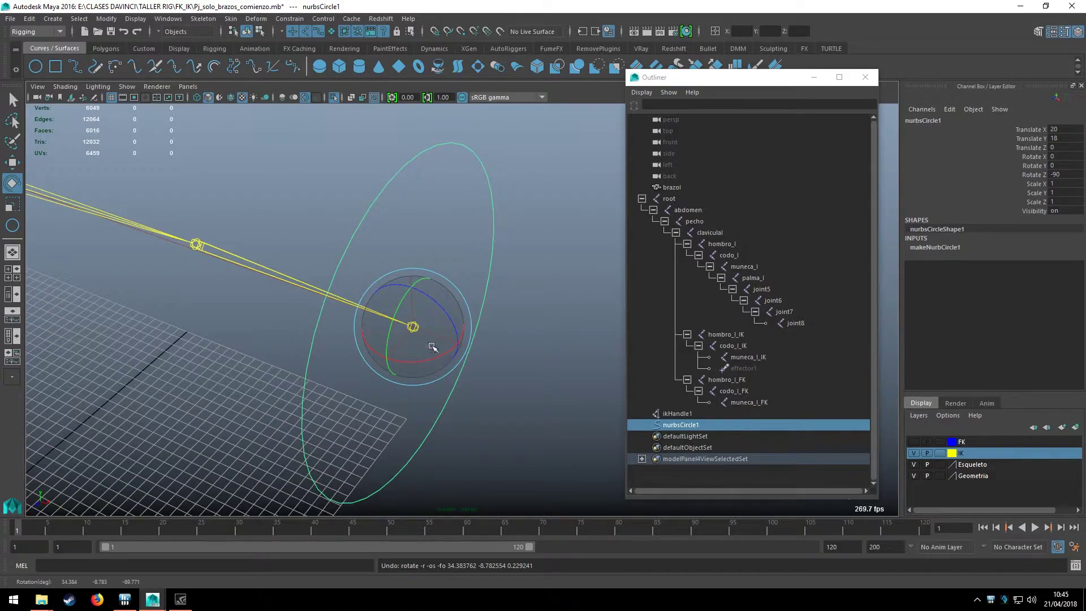
mouse_move(448, 342)
mouse_down()
mouse_move(429, 306)
mouse_move(423, 327)
mouse_move(526, 322)
mouse_move(396, 298)
mouse_move(411, 321)
mouse_move(294, 354)
mouse_up()
Scale the circle down to 0.57 and turn off Isolate Select to show the arm mesh
key(r)
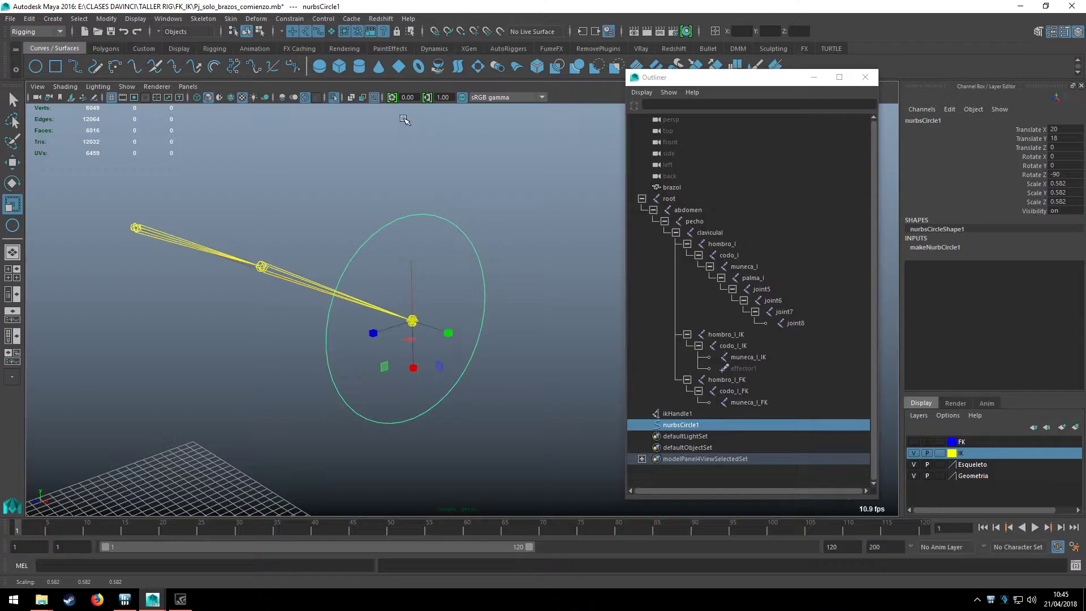
click(333, 98)
mouse_move(417, 245)
alt+mouse_down()
mouse_move(370, 321)
mouse_move(390, 325)
mouse_move(387, 335)
mouse_move(330, 281)
mouse_move(378, 252)
mouse_move(421, 197)
mouse_move(376, 258)
mouse_move(328, 227)
mouse_move(287, 262)
mouse_move(224, 147)
alt+mouse_up()
key(q)
key(w)
click(141, 48)
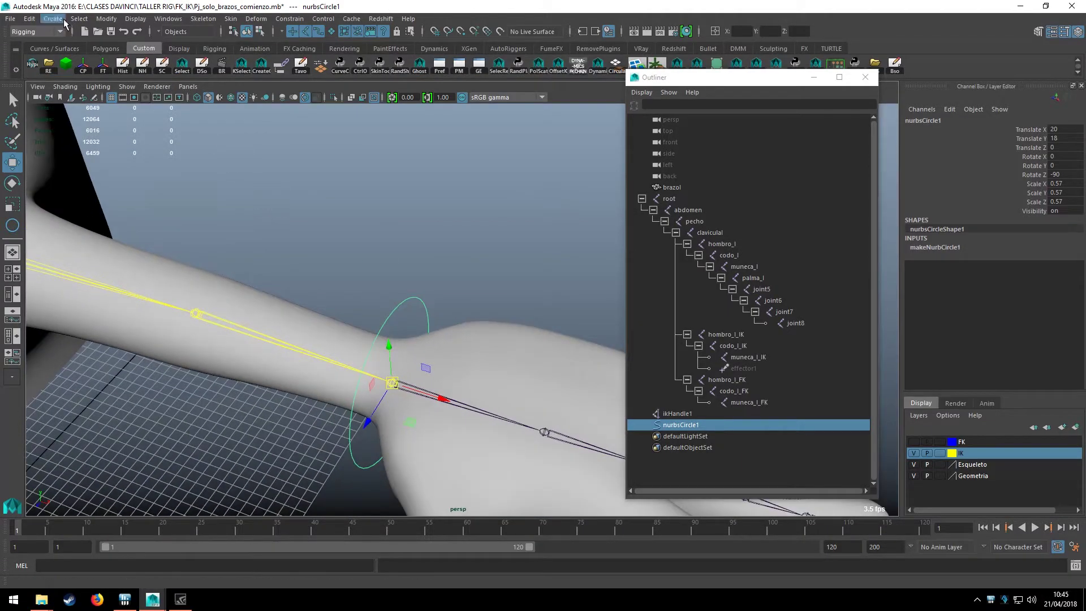
Freeze nurbsCircle1's transformations so translate and rotate read 0 and scale 1
click(107, 19)
click(141, 68)
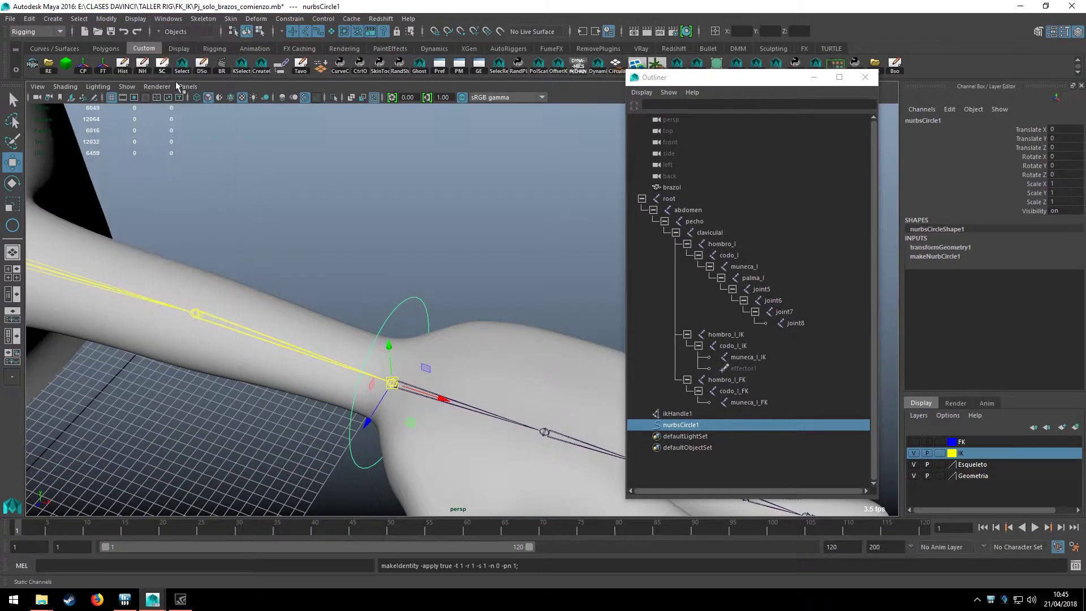
mouse_move(373, 226)
alt+mouse_down()
mouse_move(401, 202)
mouse_move(390, 164)
alt+mouse_up()
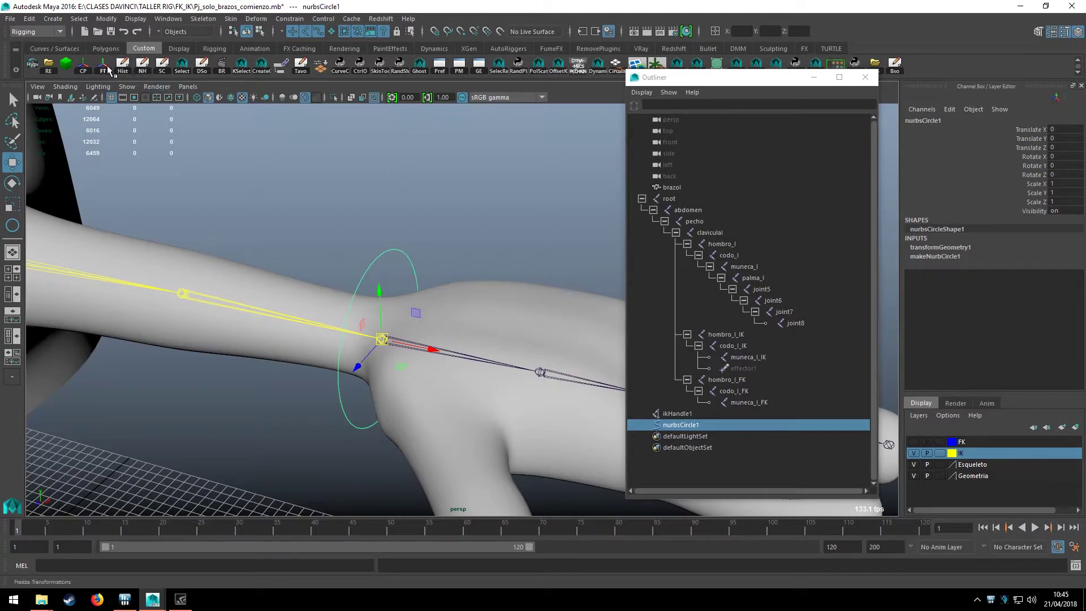
alt+drag(311, 217, 273, 211)
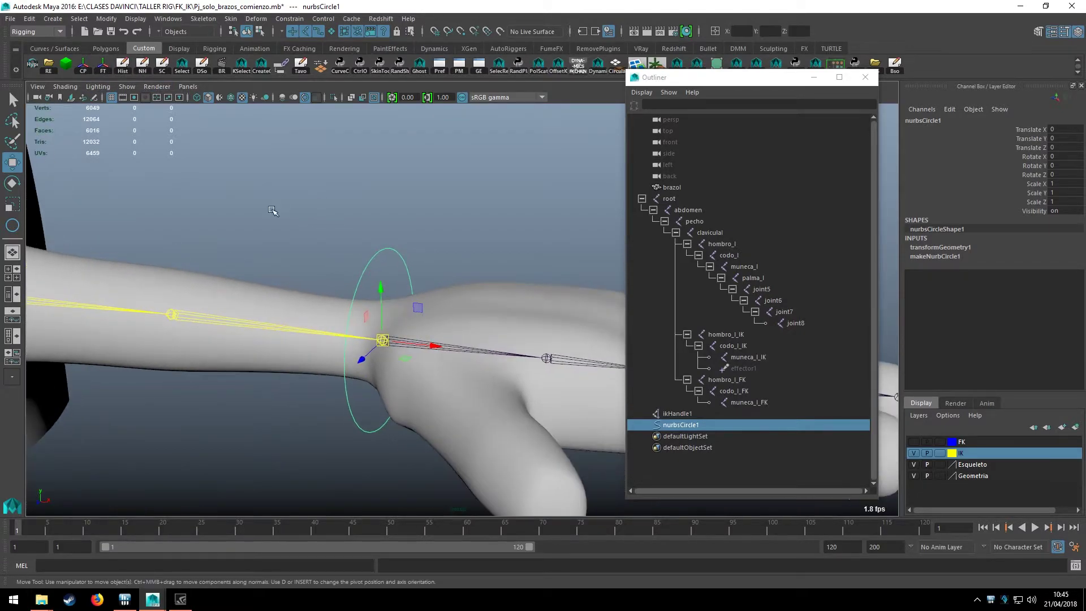
Delete nurbsCircle1's history via Edit > Delete by Type > History and zoom onto the wrist
click(29, 18)
mouse_move(62, 151)
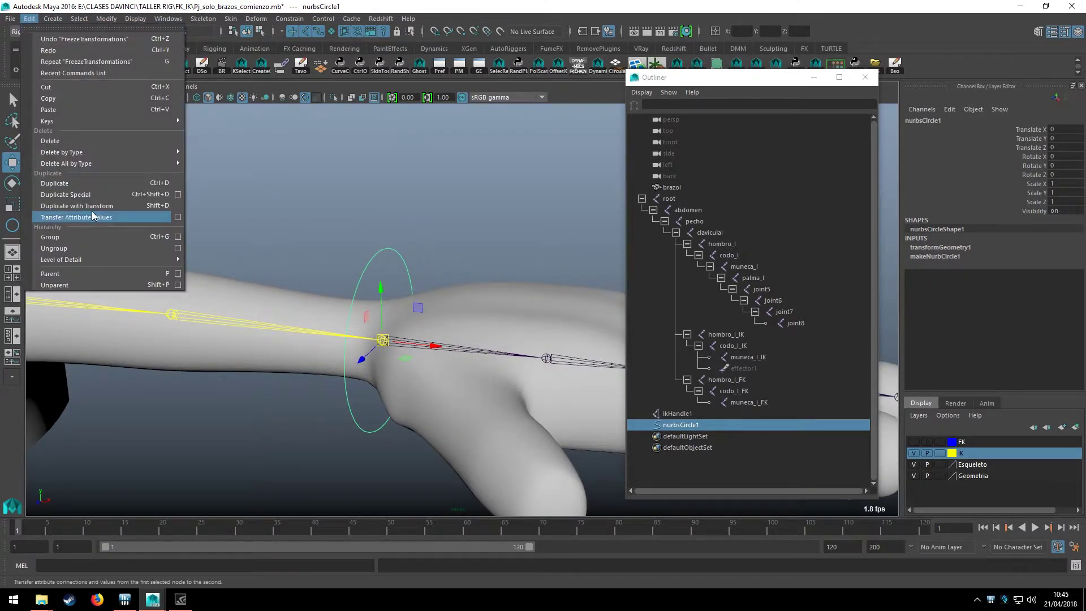
click(279, 162)
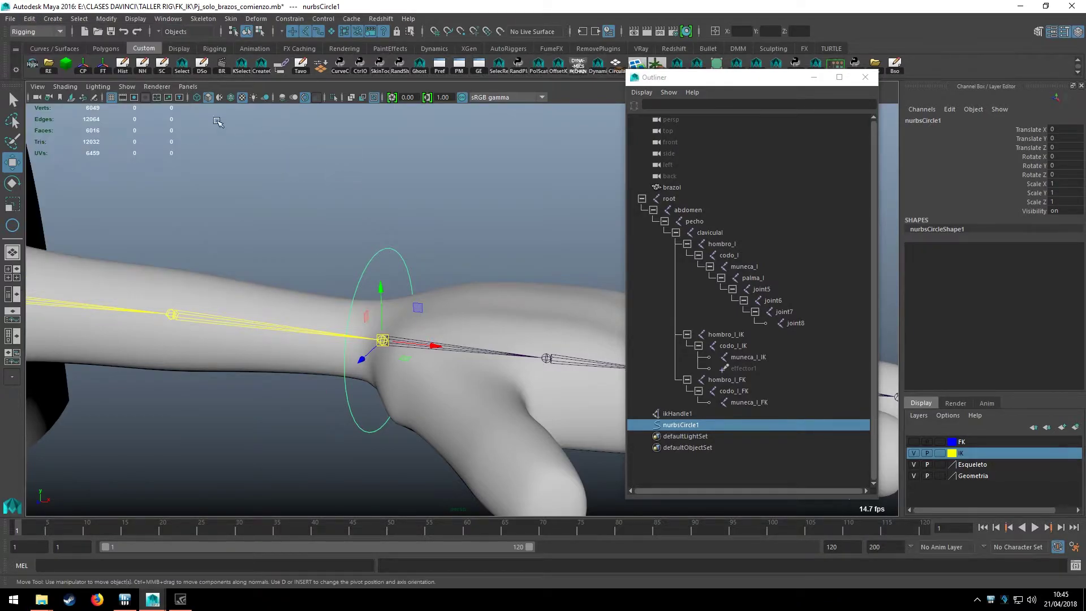
scroll(379, 304, up, 1)
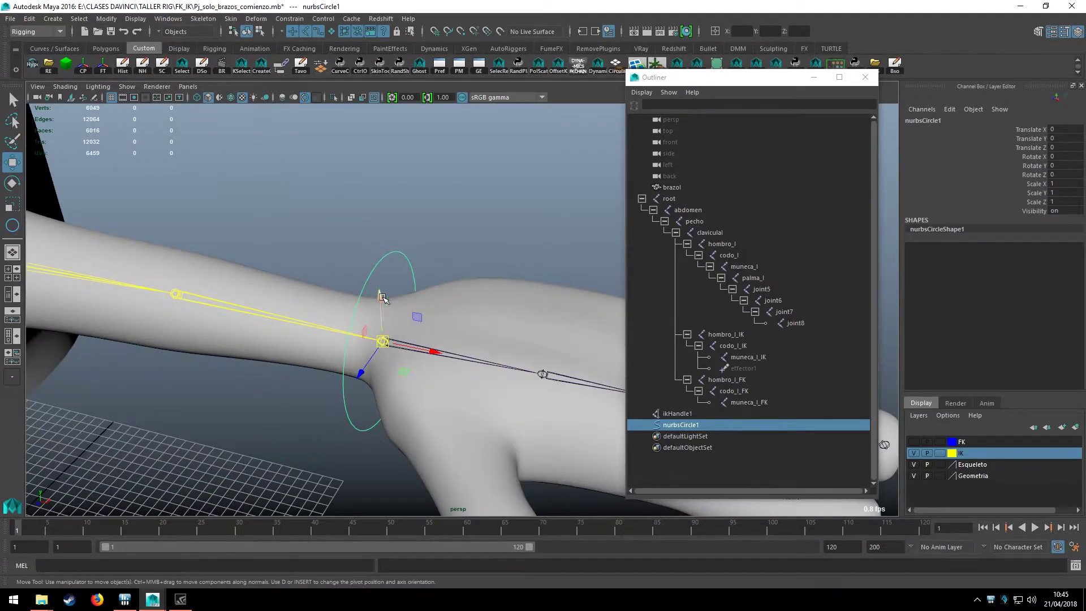
scroll(379, 303, up, 1)
scroll(379, 303, up, 2)
scroll(379, 304, up, 2)
alt+middle_drag(379, 303, 426, 291)
scroll(405, 263, down, 1)
scroll(406, 263, down, 1)
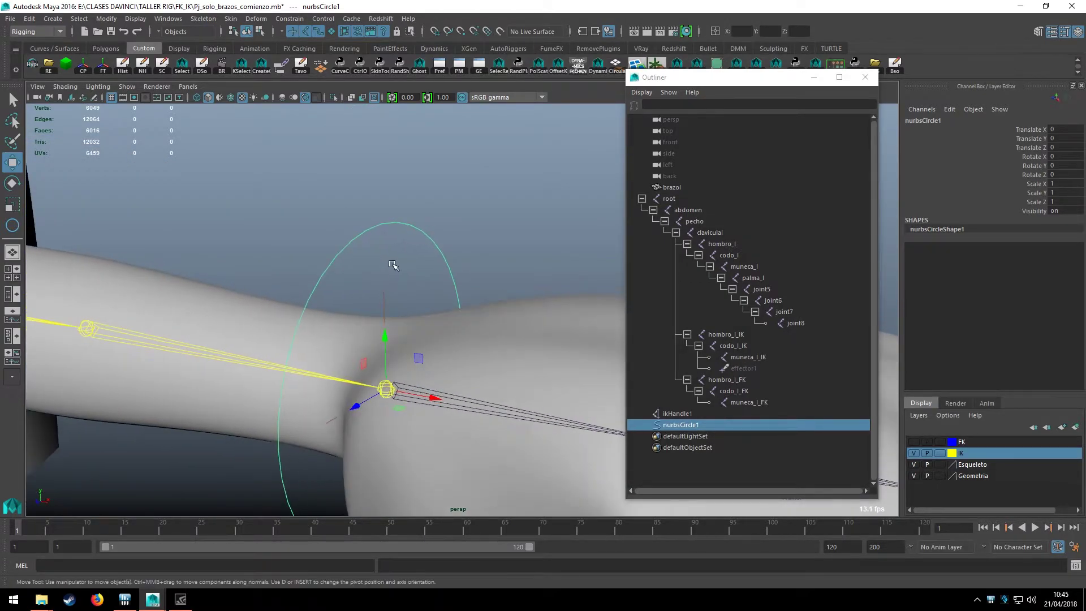
key(q)
scroll(395, 247, down, 1)
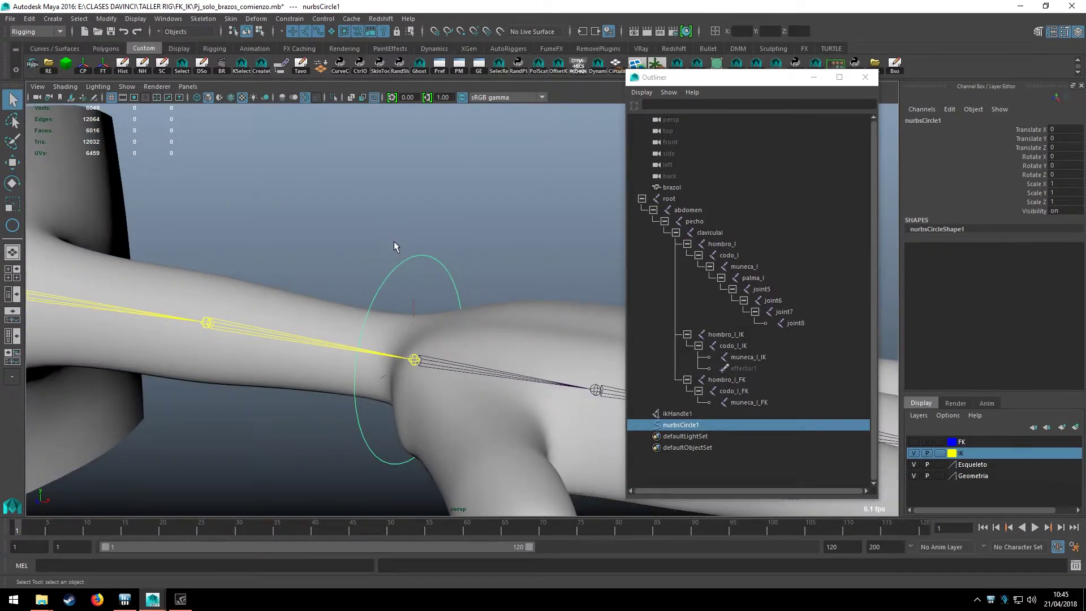
click(412, 303)
Parent ikHandle1 under nurbsCircle1 with P, then test-move the circle and undo
mouse_move(411, 300)
alt+mouse_down()
mouse_move(391, 280)
mouse_move(416, 311)
mouse_move(381, 298)
alt+mouse_up()
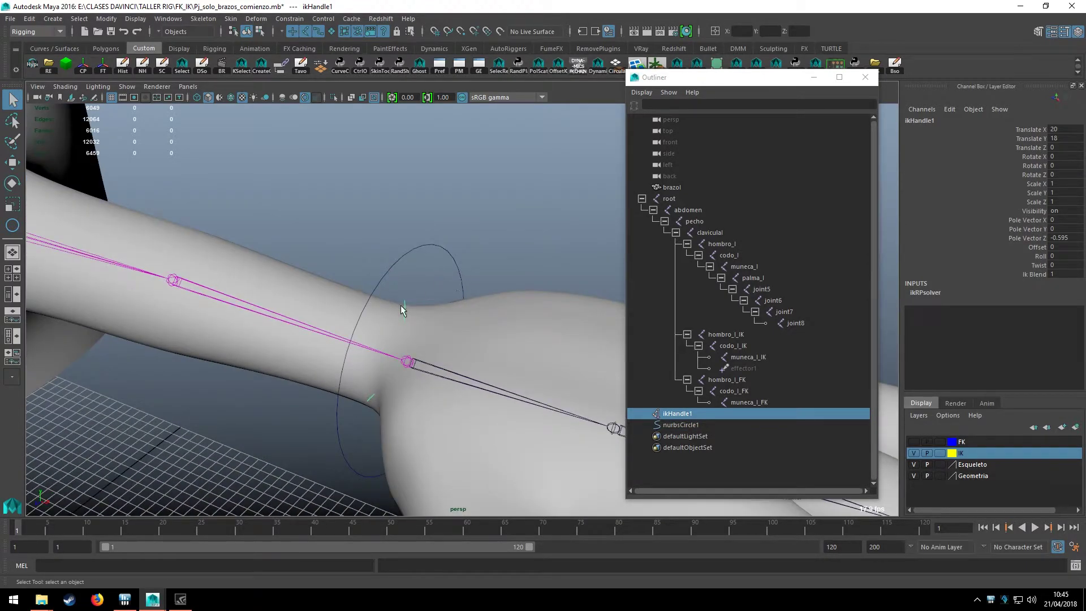
shift+drag(438, 270, 471, 192)
key(p)
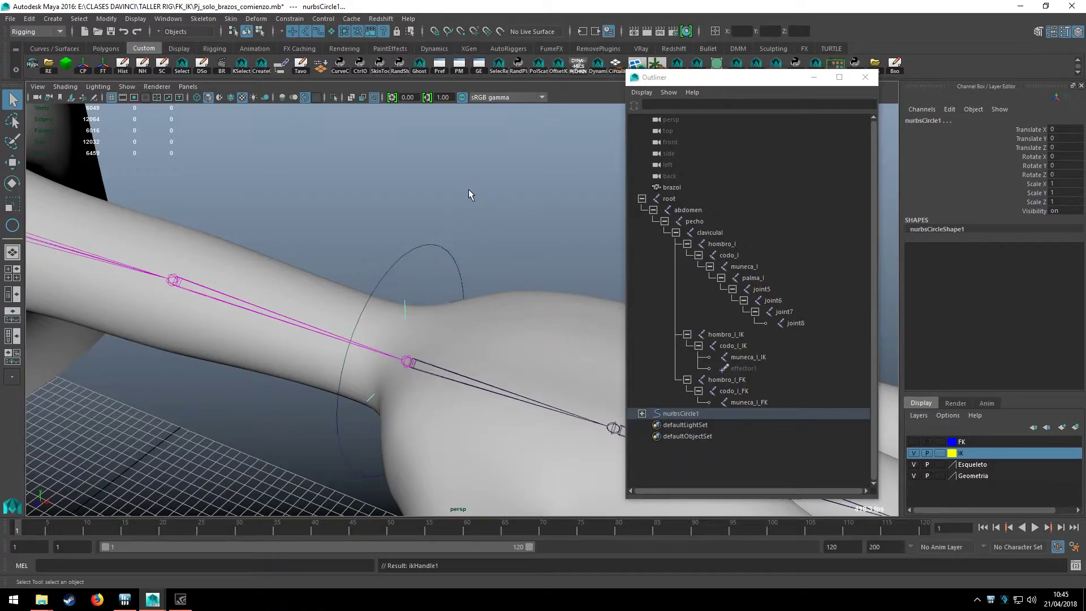
click(436, 247)
key(w)
mouse_move(435, 279)
alt+mouse_down()
mouse_move(448, 316)
mouse_move(433, 342)
mouse_move(323, 250)
mouse_move(322, 300)
mouse_move(408, 289)
mouse_move(281, 280)
alt+mouse_up()
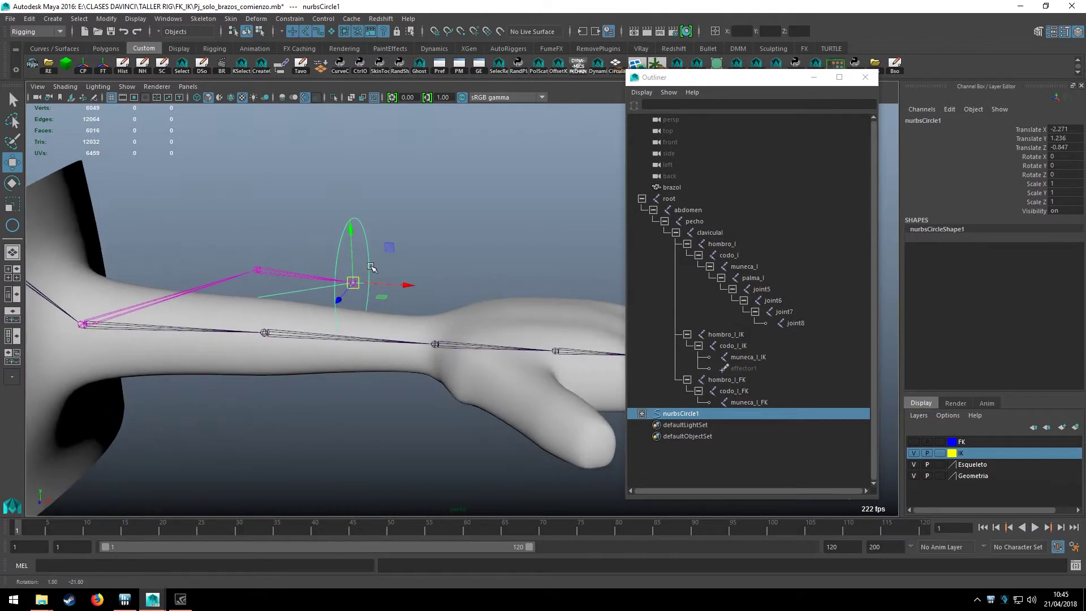
key(ctrl+z)
key(ctrl+z)
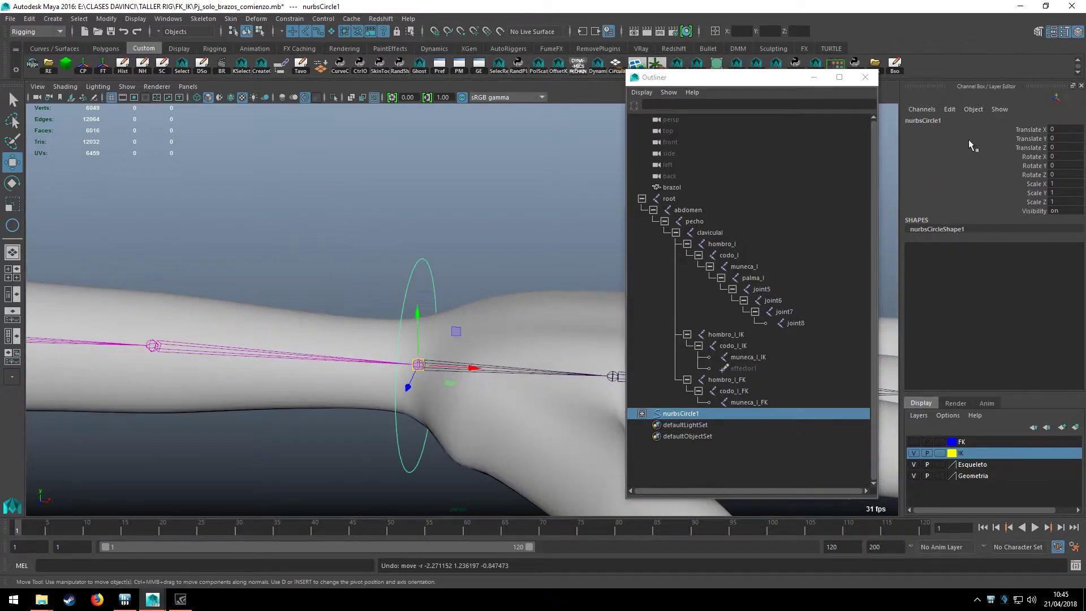
mouse_move(509, 283)
alt+mouse_down()
mouse_move(491, 334)
mouse_move(478, 338)
alt+mouse_up()
Rename nurbsCircle1 to Ik_handle_CT in the Outliner
key(q)
double_click(683, 413)
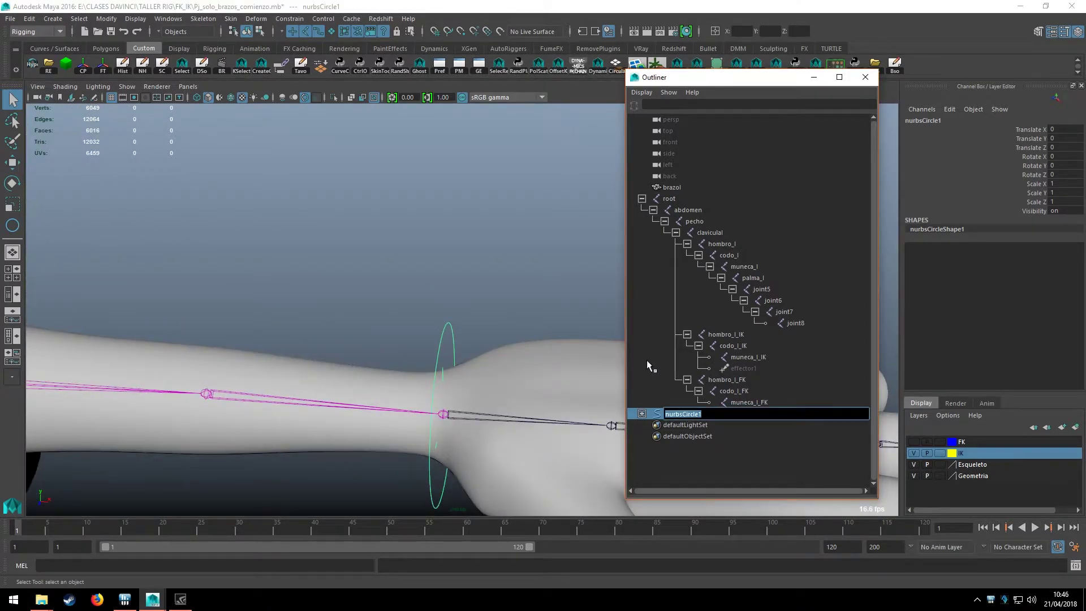
text(Ik_)
text( handle )
text(CT)
key(Return)
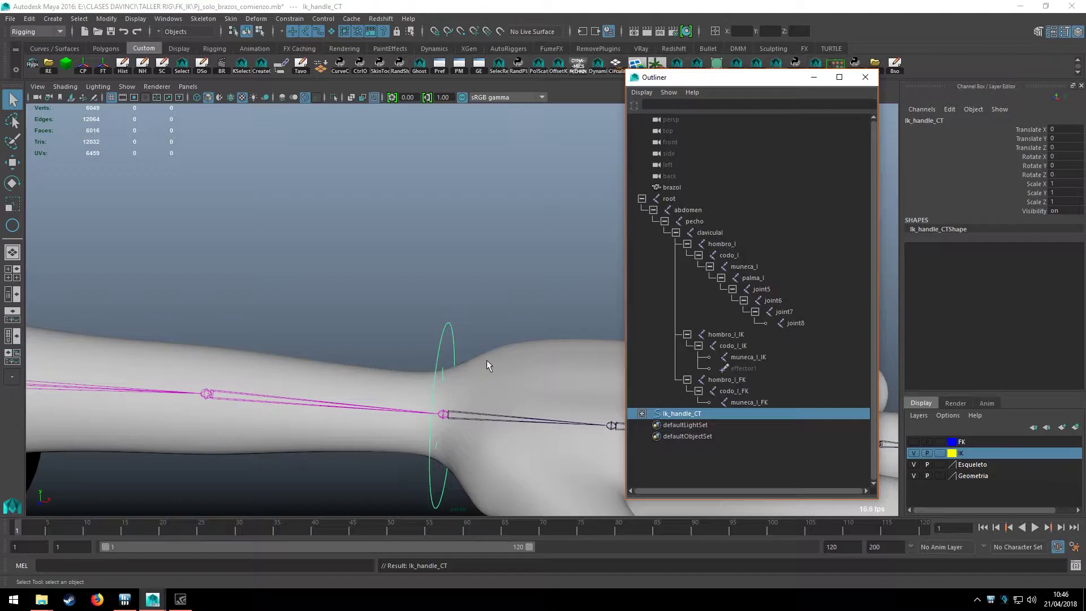
Test-move Ik_handle_CT to bend the arm, undo it, and switch to four-view layout
alt+drag(486, 360, 378, 365)
click(405, 269)
mouse_move(406, 269)
alt+mouse_down()
mouse_move(453, 307)
mouse_move(377, 267)
mouse_move(359, 301)
mouse_move(413, 236)
alt+mouse_up()
click(458, 319)
key(w)
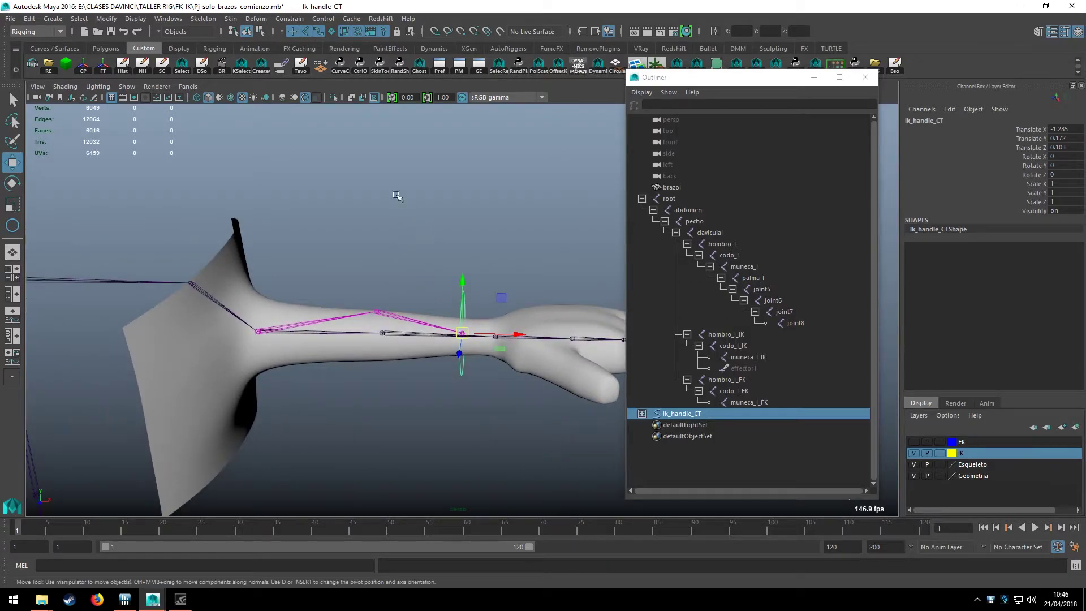
key(ctrl+z)
key(q)
click(405, 383)
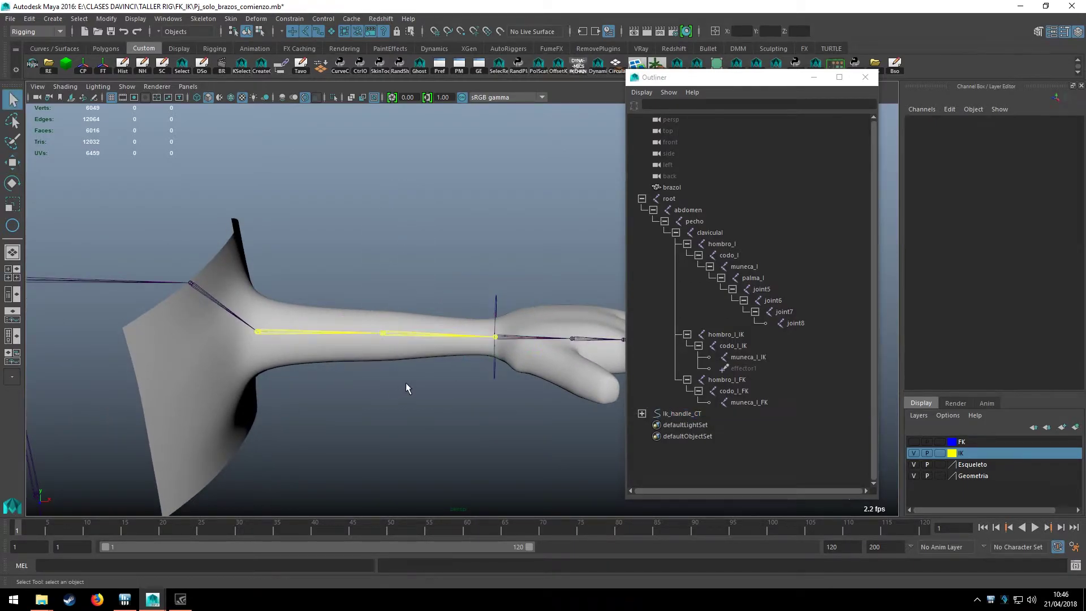
key(space)
key(space)
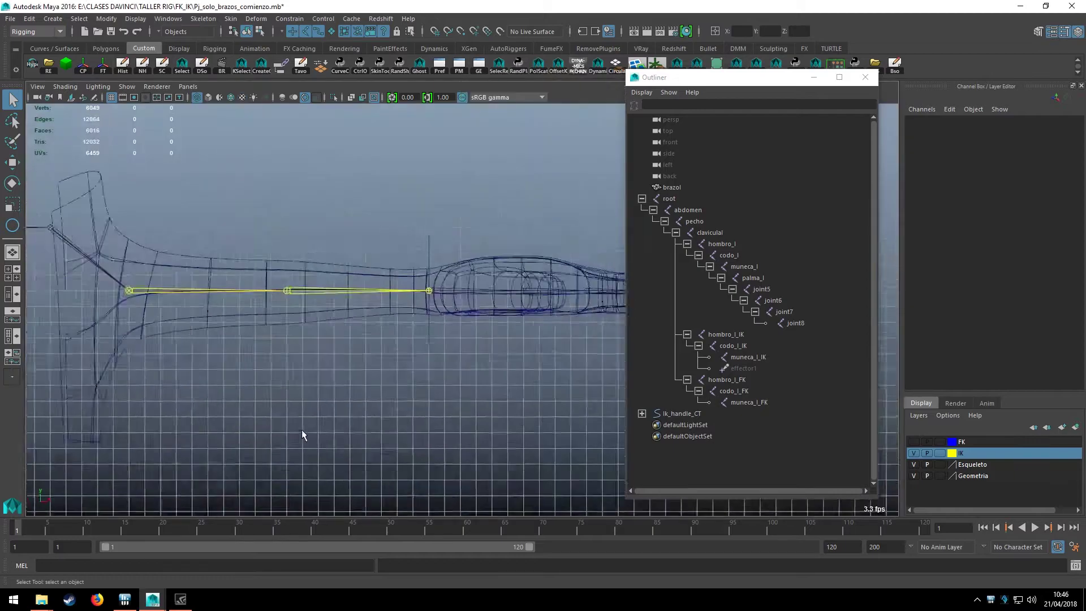
Draw a new NURBS circle on the grid and raise it to arm height
alt+drag(301, 429, 385, 359)
scroll(385, 360, up, 3)
click(54, 48)
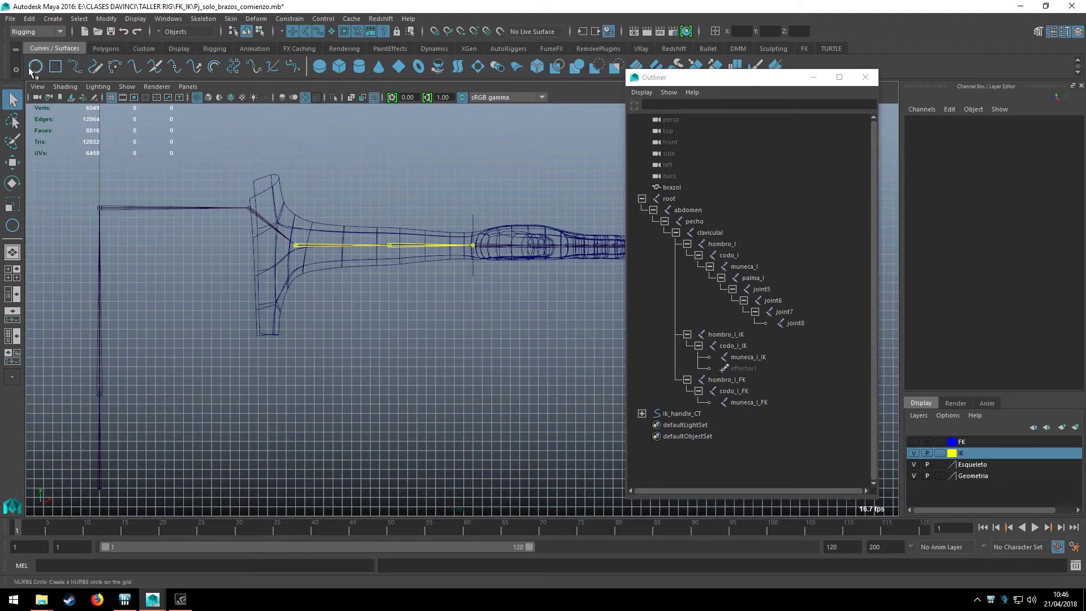
click(35, 66)
scroll(365, 228, up, 3)
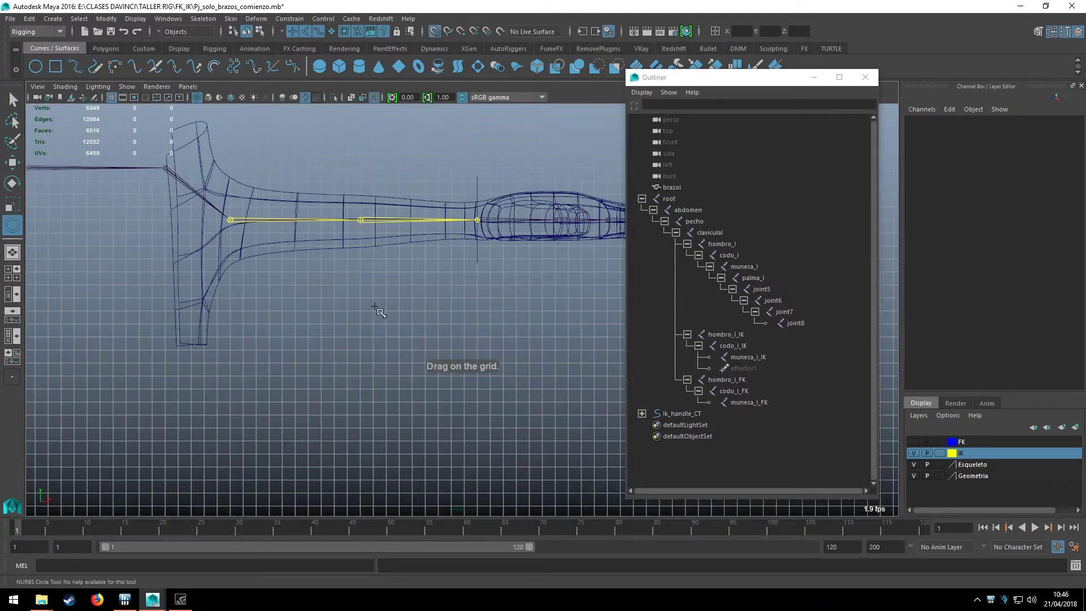
drag(375, 307, 407, 311)
scroll(402, 358, up, 2)
scroll(358, 382, up, 2)
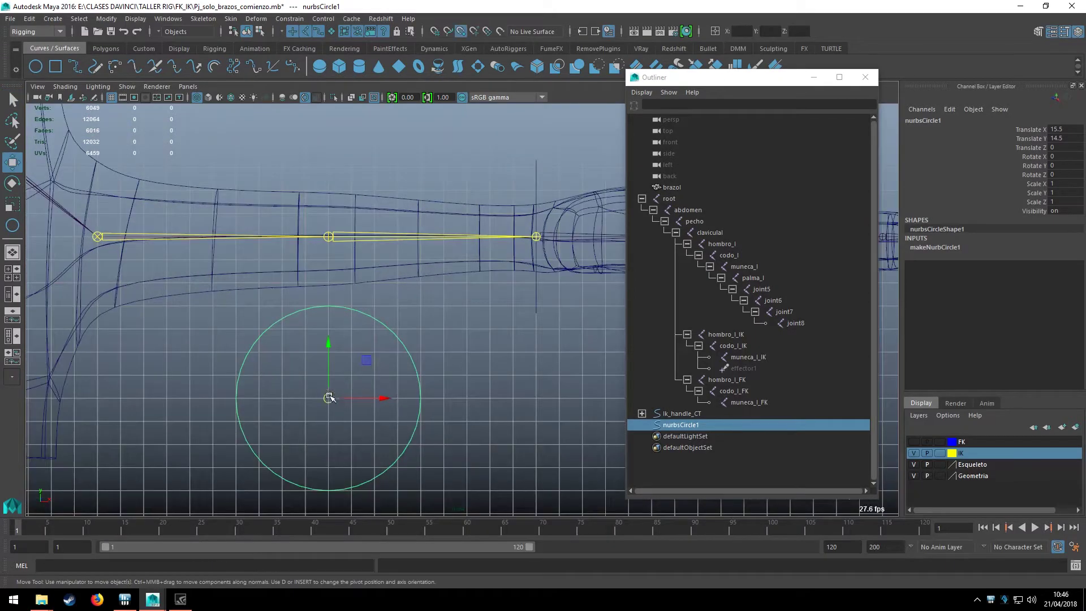
drag(329, 398, 320, 254)
Move the circle out behind the elbow to Translate 15.5, 18, -11.621
scroll(328, 238, up, 2)
alt+middle_drag(491, 346, 399, 328)
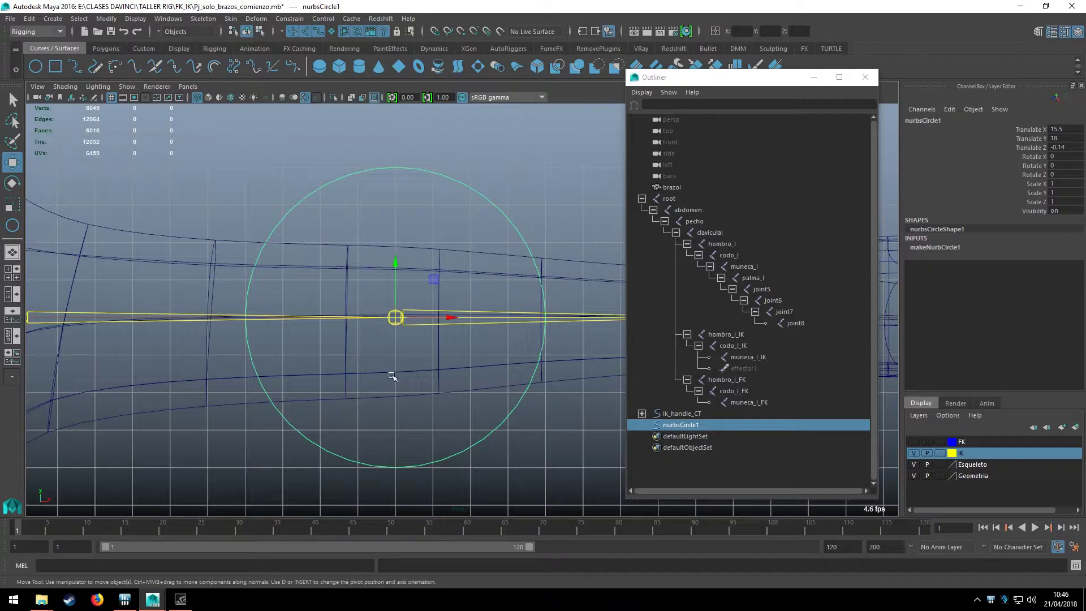
key(space)
key(space)
alt+drag(496, 254, 340, 294)
scroll(310, 384, up, 3)
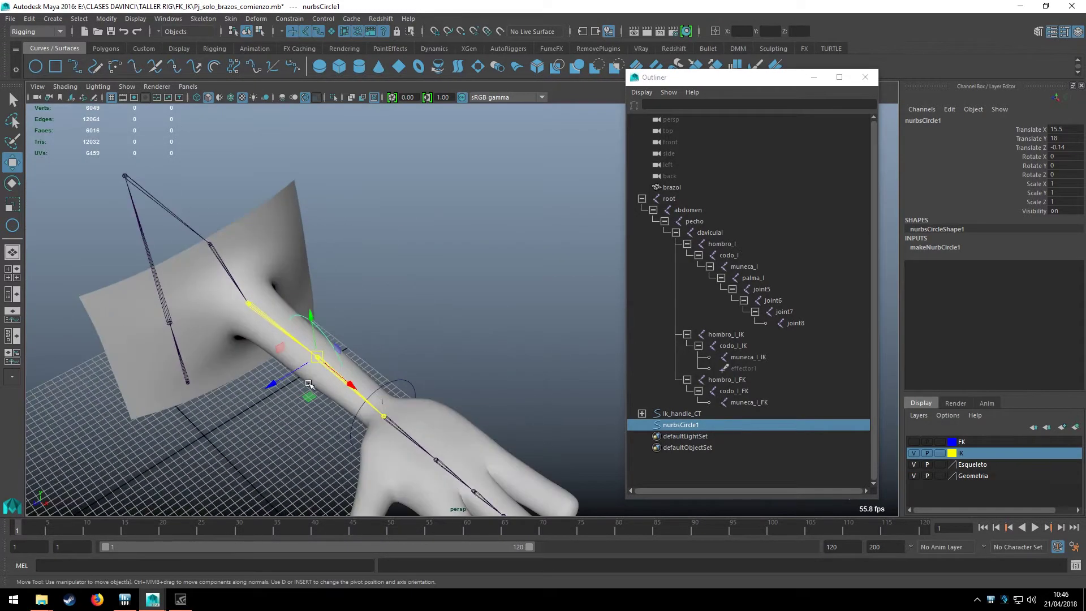
mouse_move(277, 382)
mouse_down()
mouse_move(421, 308)
mouse_move(452, 272)
mouse_move(362, 283)
mouse_up()
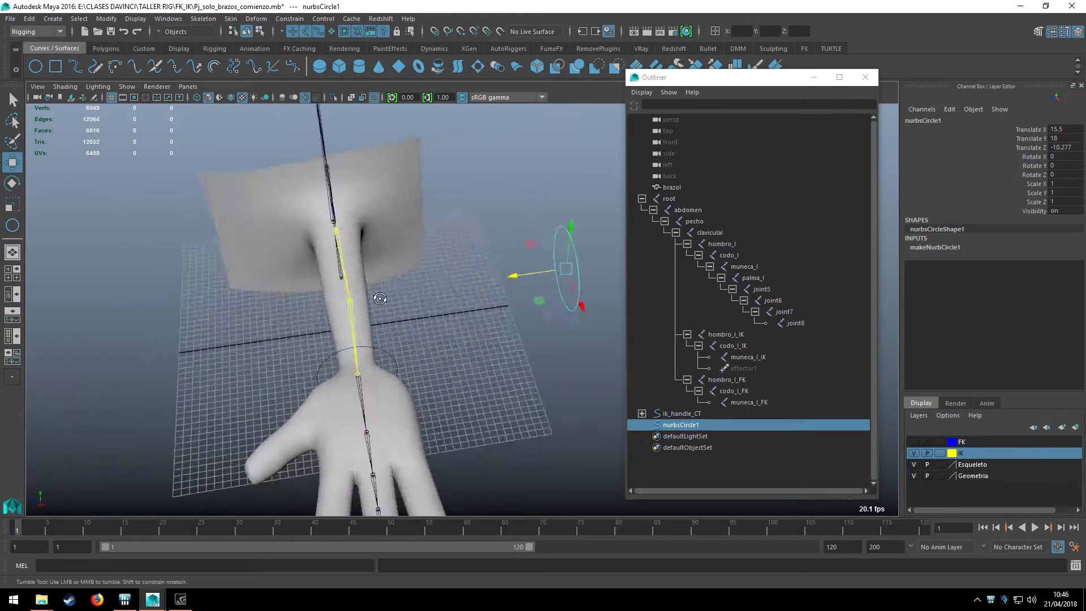
alt+middle_drag(362, 283, 320, 291)
mouse_move(320, 291)
alt+mouse_down()
mouse_move(371, 270)
mouse_move(384, 317)
mouse_move(418, 308)
mouse_move(313, 305)
mouse_move(349, 283)
mouse_move(348, 255)
alt+mouse_up()
scroll(396, 311, down, 3)
mouse_move(320, 356)
alt+mouse_down()
mouse_move(446, 309)
mouse_move(396, 316)
mouse_move(419, 334)
mouse_move(405, 340)
alt+mouse_up()
Scale the elbow circle down to 0.385
key(r)
scroll(405, 340, up, 3)
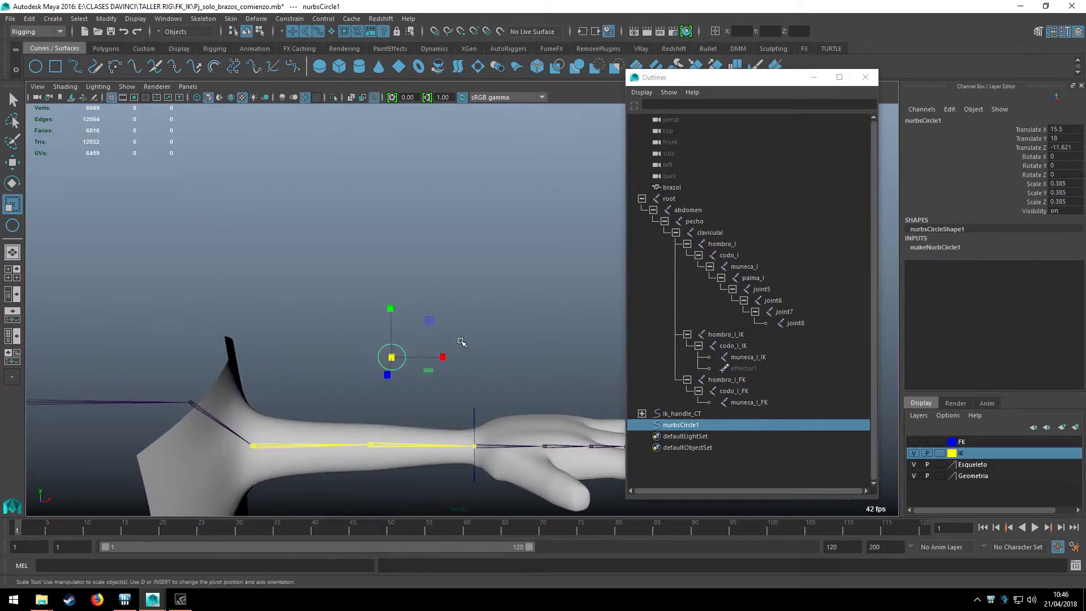
scroll(405, 340, up, 2)
key(q)
alt+drag(479, 298, 258, 171)
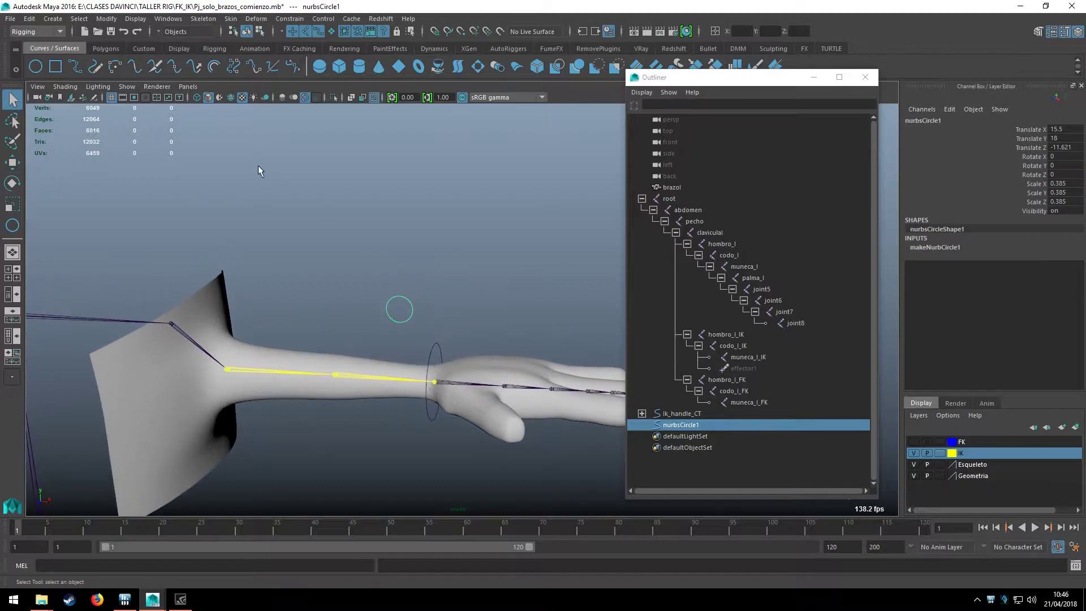
Freeze nurbsCircle1's transforms and begin renaming it in the Channel Box
click(143, 49)
click(102, 67)
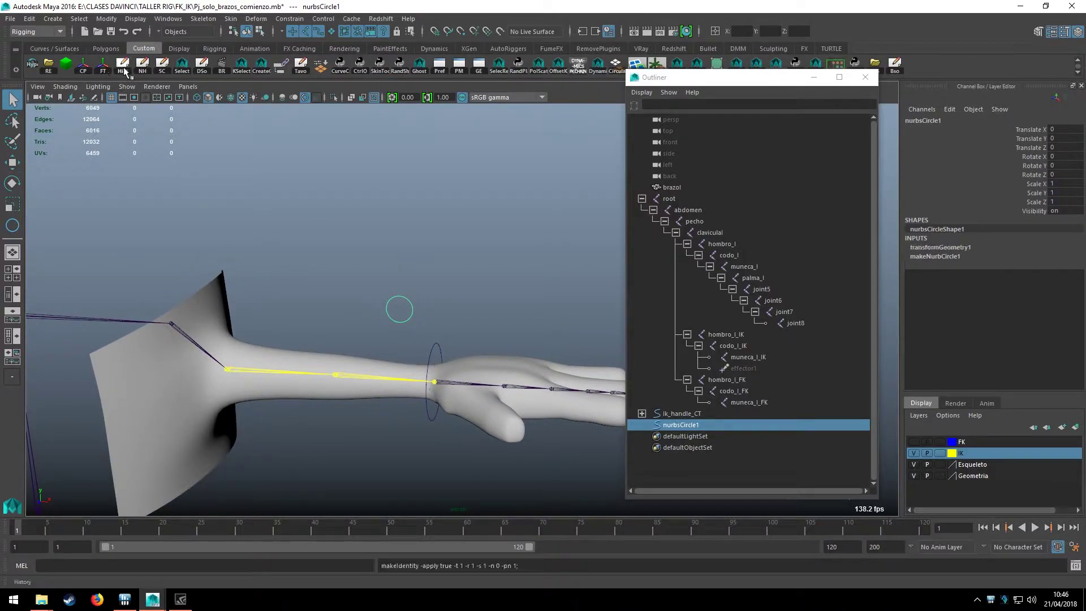
mouse_move(198, 170)
alt+mouse_down()
mouse_move(296, 242)
mouse_move(125, 116)
alt+mouse_up()
key(w)
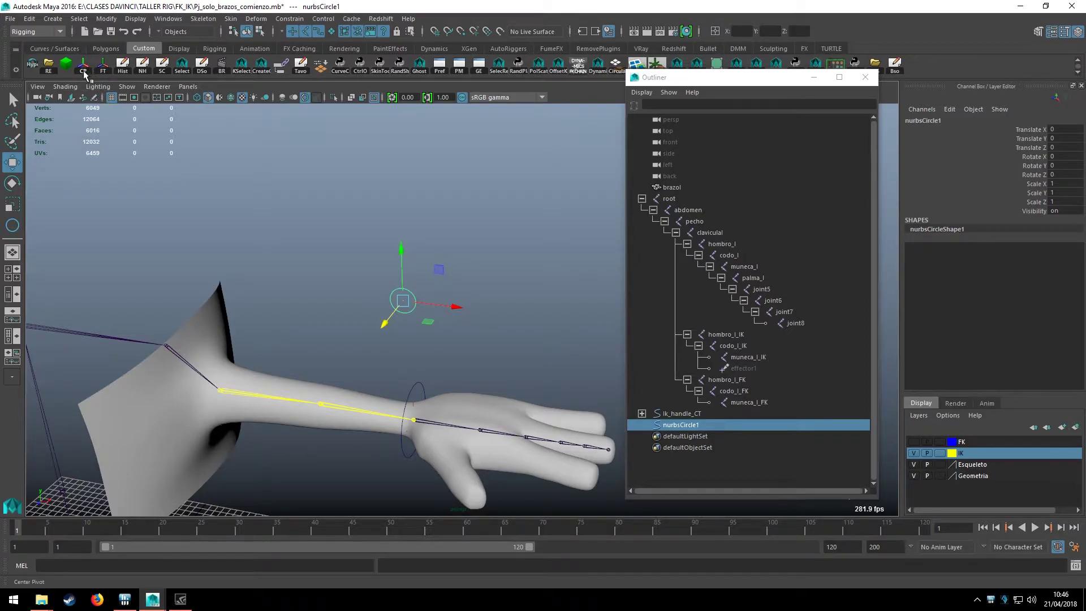
mouse_move(393, 310)
alt+mouse_down()
mouse_move(332, 198)
mouse_move(430, 266)
alt+mouse_up()
key(q)
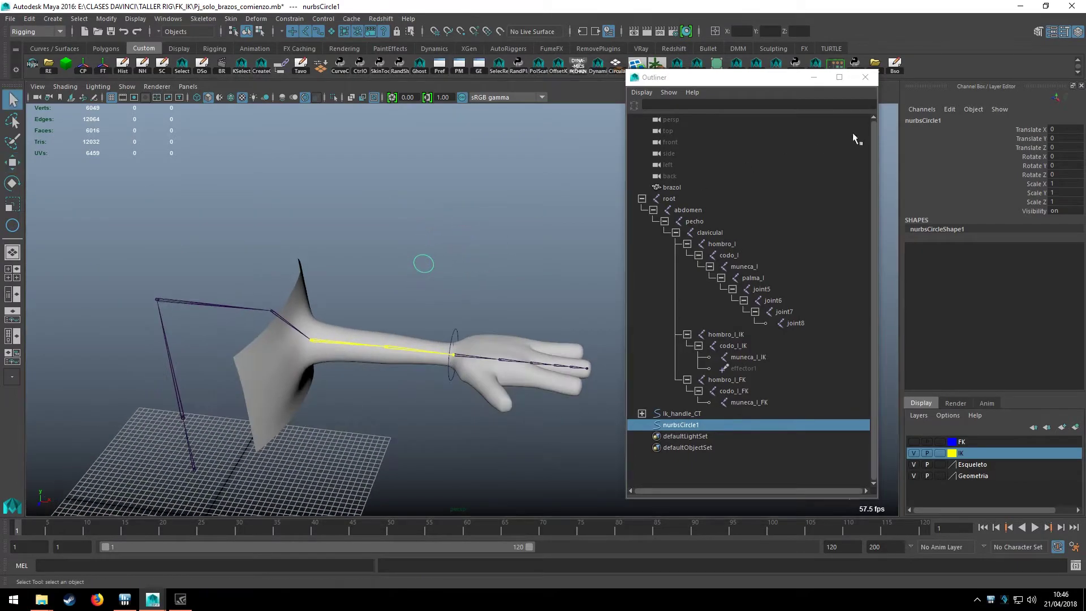
double_click(932, 120)
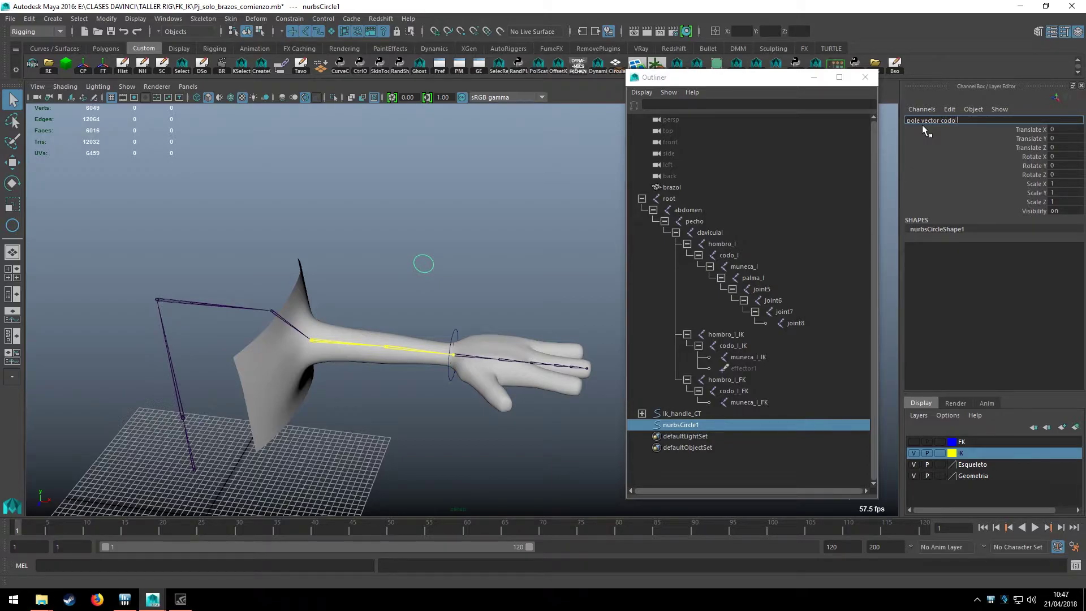
Confirm the name pole_vector_codo_l and zoom in on the arm
key(Return)
click(457, 280)
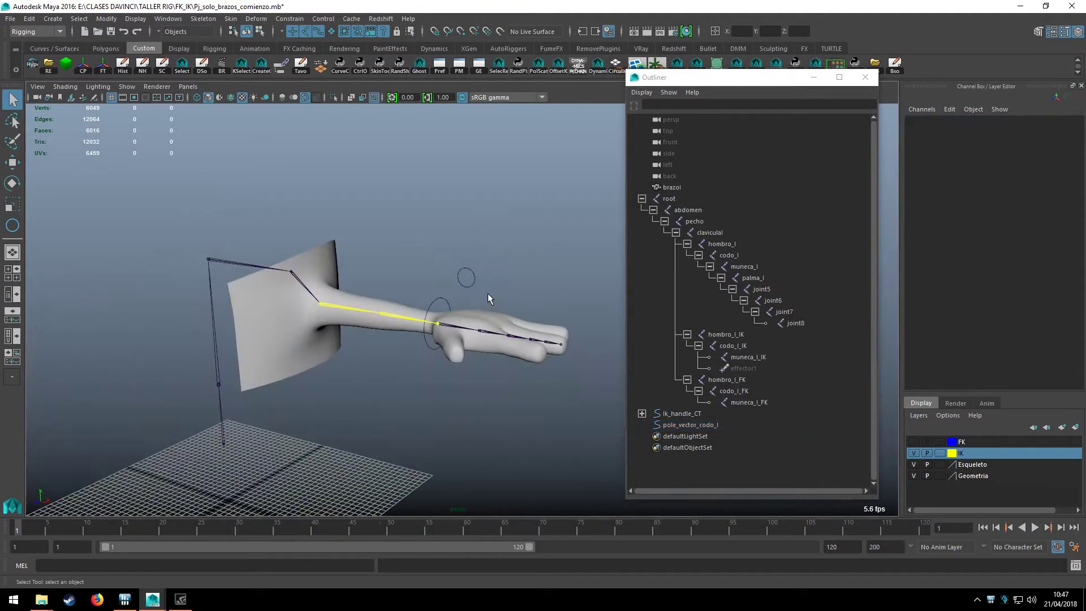
alt+right_drag(457, 280, 507, 307)
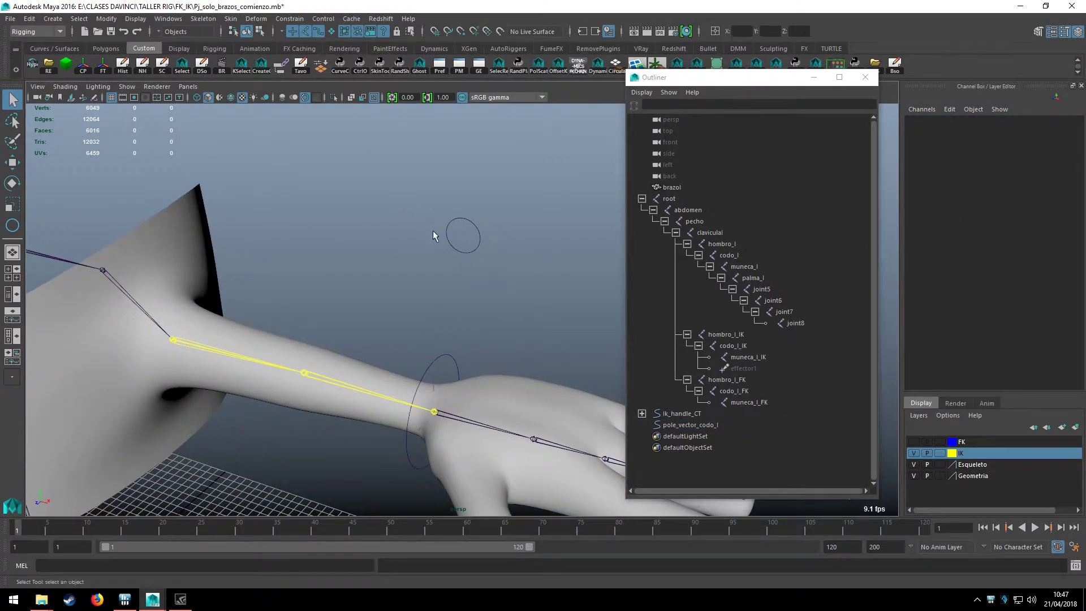
Select pole_vector_codo_l together with the arm's ikHandle1
drag(412, 181, 498, 256)
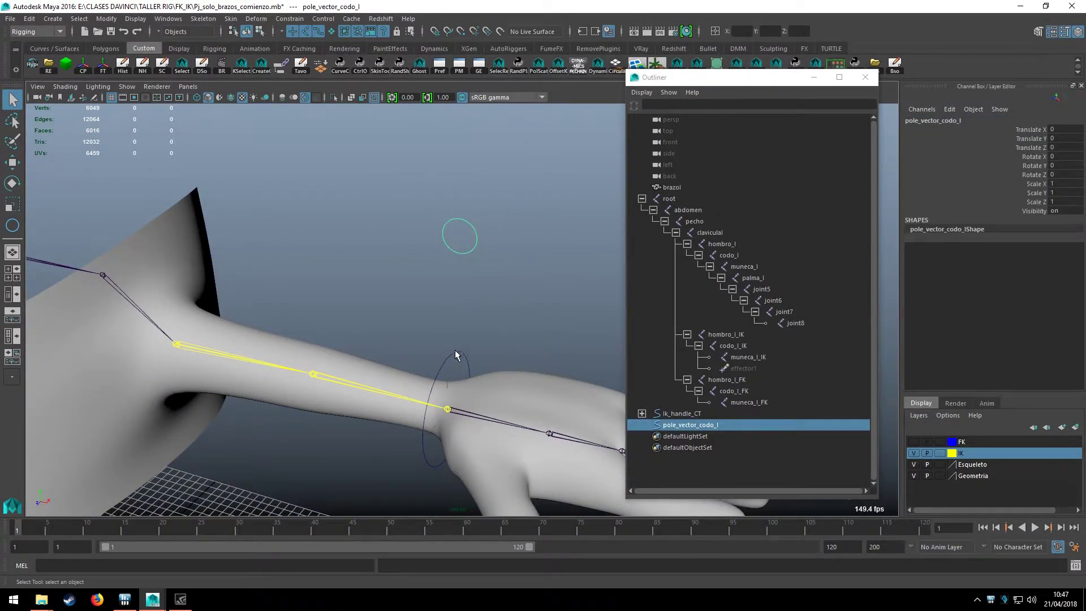
mouse_move(457, 355)
alt+mouse_down()
mouse_move(467, 281)
mouse_move(320, 232)
alt+mouse_up()
shift+click(468, 279)
Pole-vector-constrain ikHandle1 to pole_vector_codo_l
click(289, 19)
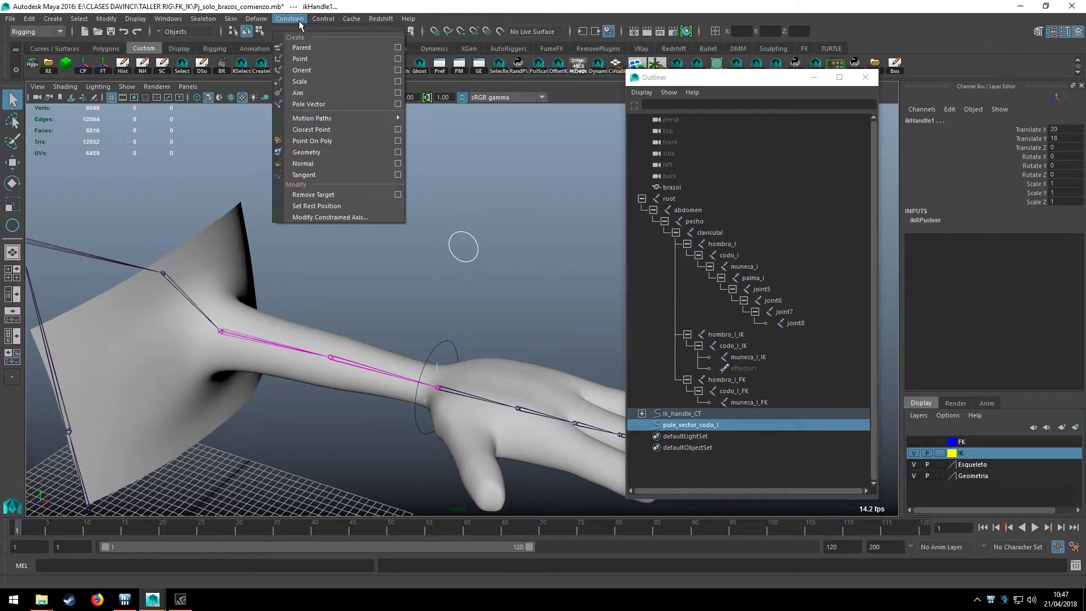
click(325, 108)
mouse_move(455, 293)
alt+mouse_down()
mouse_move(472, 339)
mouse_move(498, 335)
mouse_move(517, 296)
mouse_move(503, 339)
alt+mouse_up()
Test the elbow bend by moving Ik_handle_CT and pole_vector_codo_l, then undo both moves
click(452, 353)
click(522, 320)
key(w)
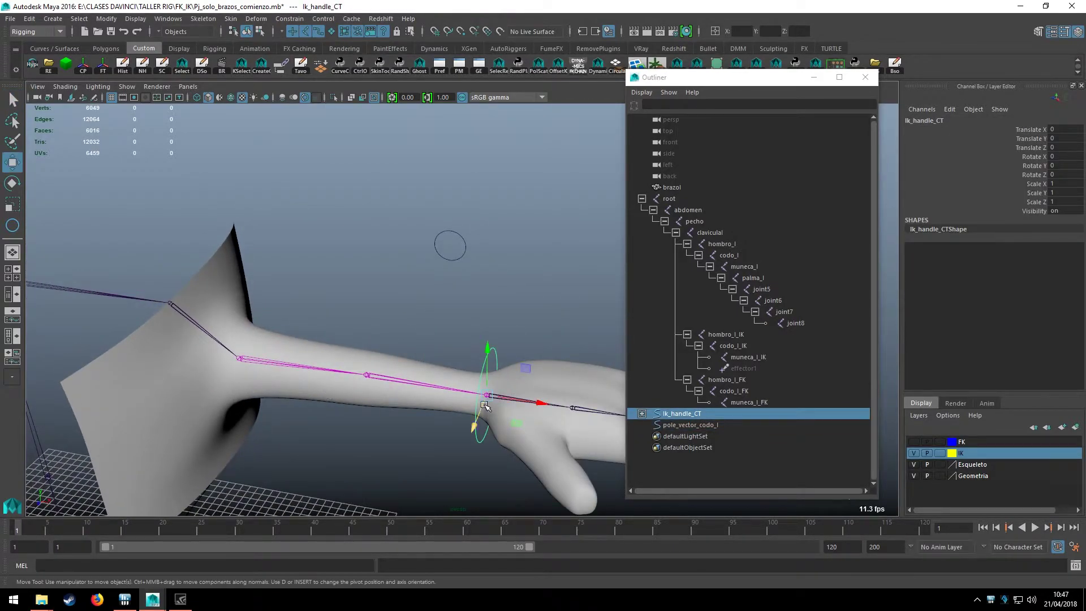
drag(485, 405, 389, 340)
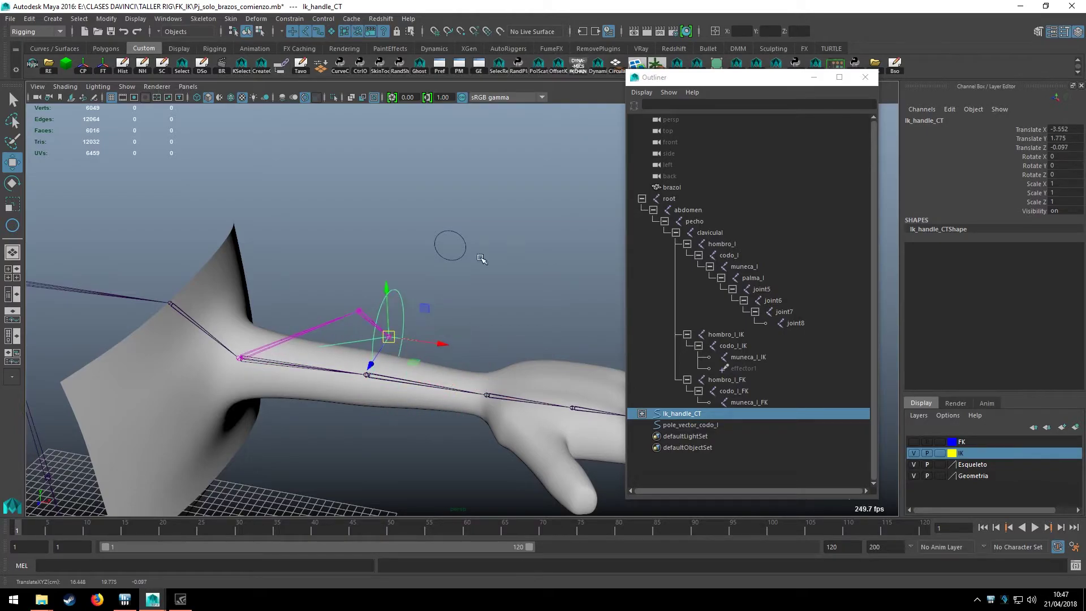
click(465, 249)
mouse_move(464, 249)
alt+mouse_down()
mouse_move(414, 169)
mouse_move(437, 371)
mouse_move(488, 313)
alt+mouse_up()
key(ctrl+z)
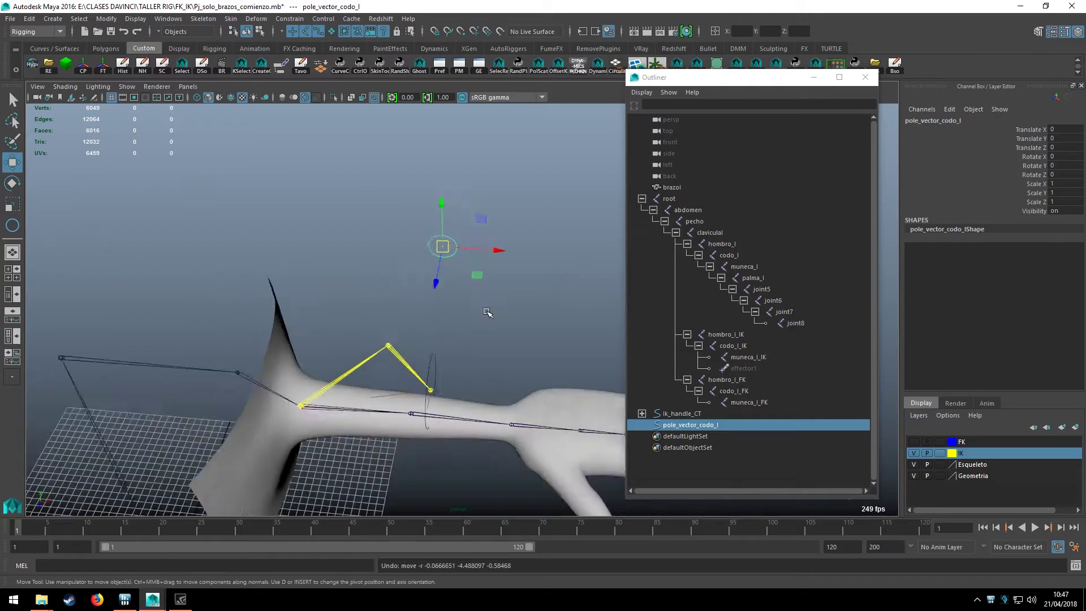
key(ctrl+z)
Reframe on the forearm and wrist, then hide the IK skeleton layer
key(q)
click(447, 254)
alt+drag(446, 255, 455, 247)
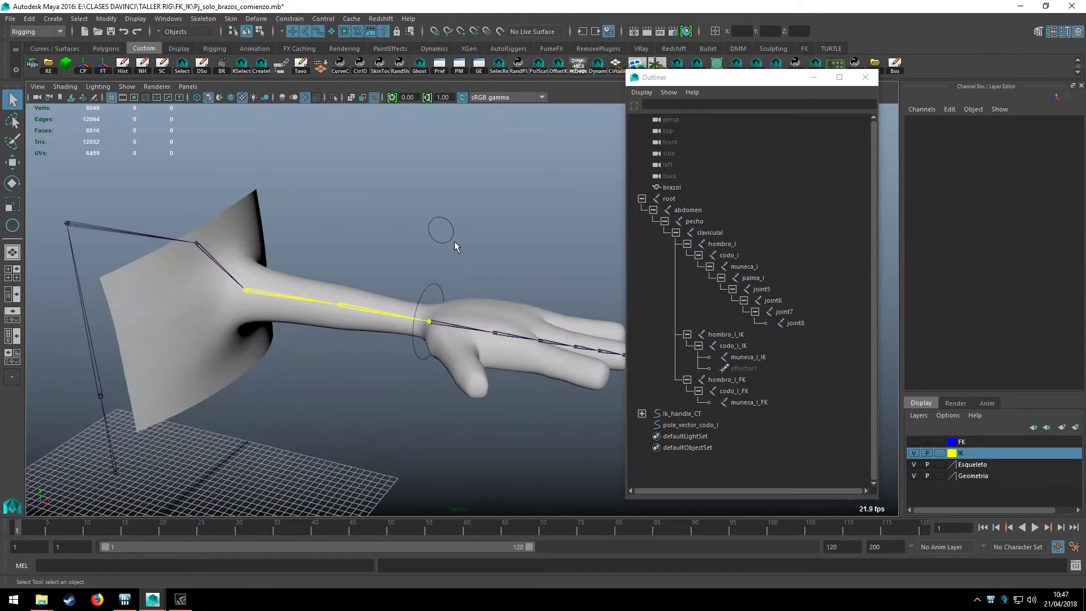
alt+right_drag(455, 246, 526, 334)
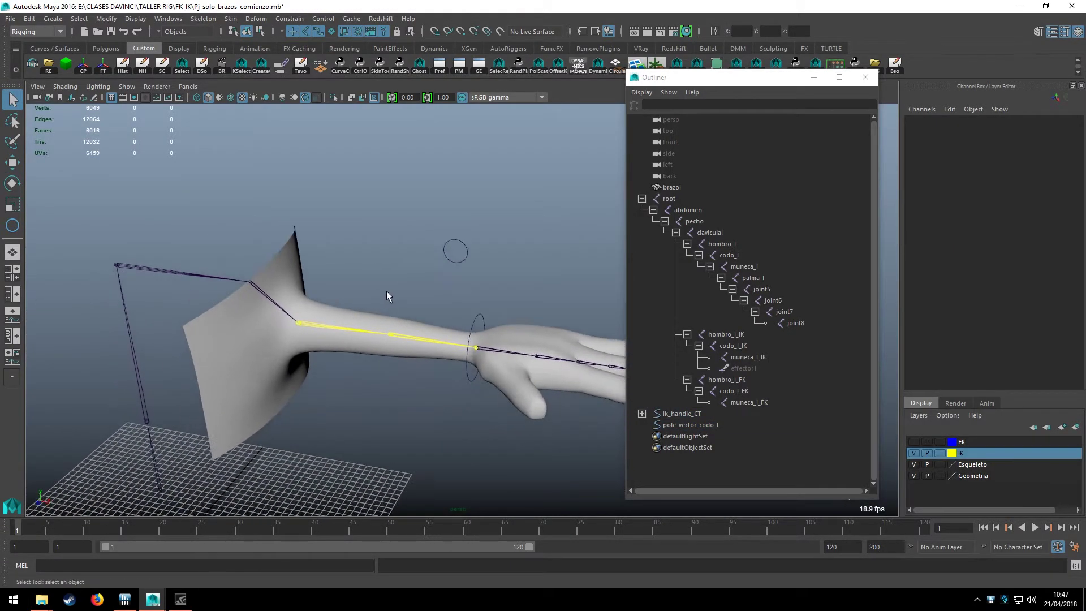
alt+right_drag(423, 321, 417, 283)
alt+drag(396, 317, 385, 342)
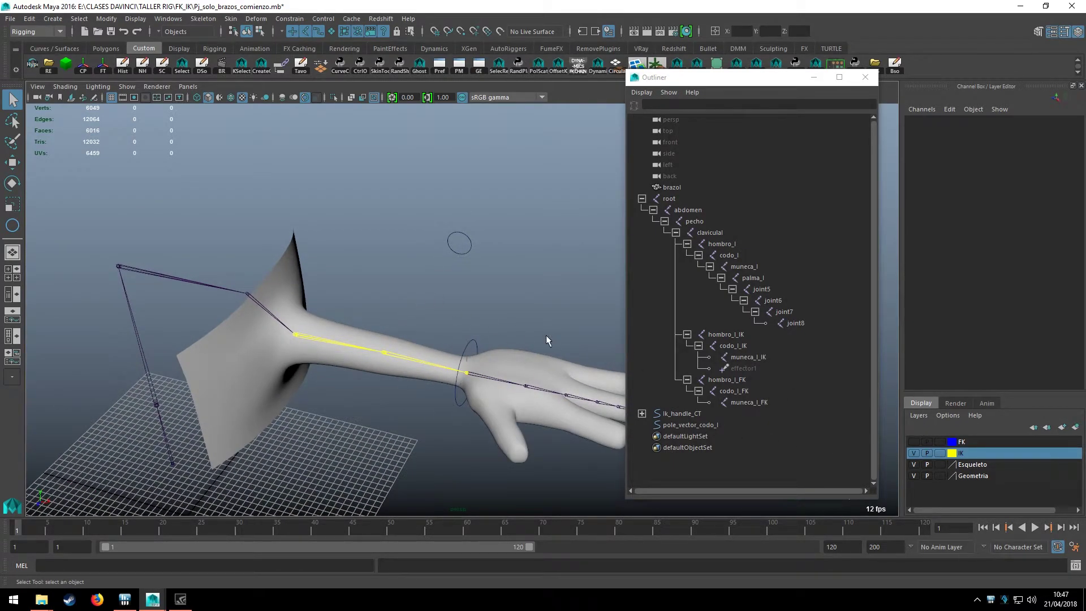
scroll(509, 373, up, 2)
scroll(492, 328, up, 2)
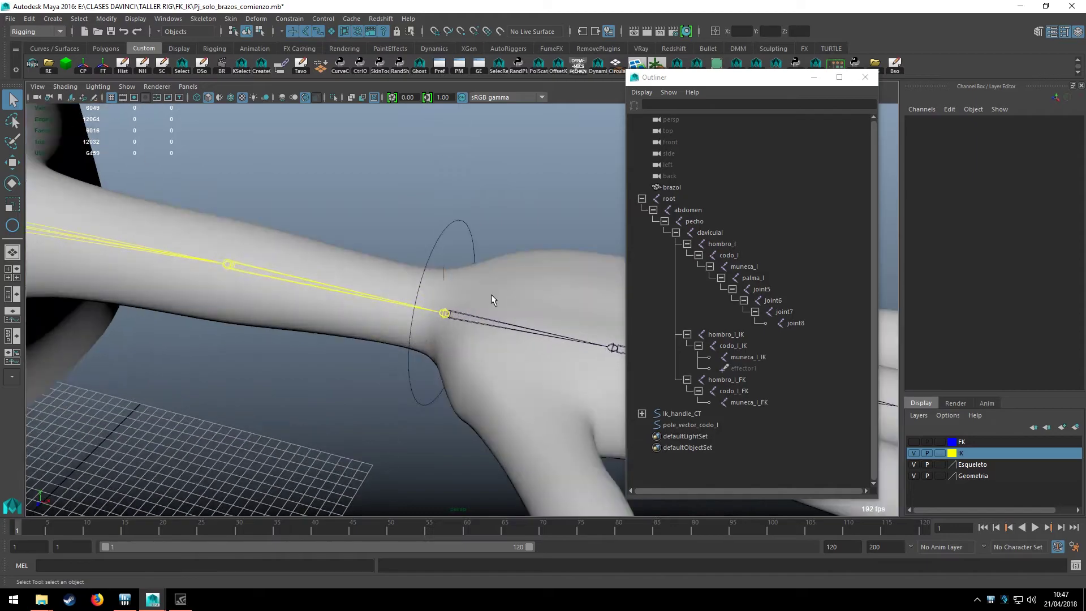
alt+middle_drag(492, 301, 486, 356)
scroll(487, 356, up, 2)
click(914, 453)
Select Ik_handle_CT and pole_vector_codo_l together
scroll(449, 363, down, 3)
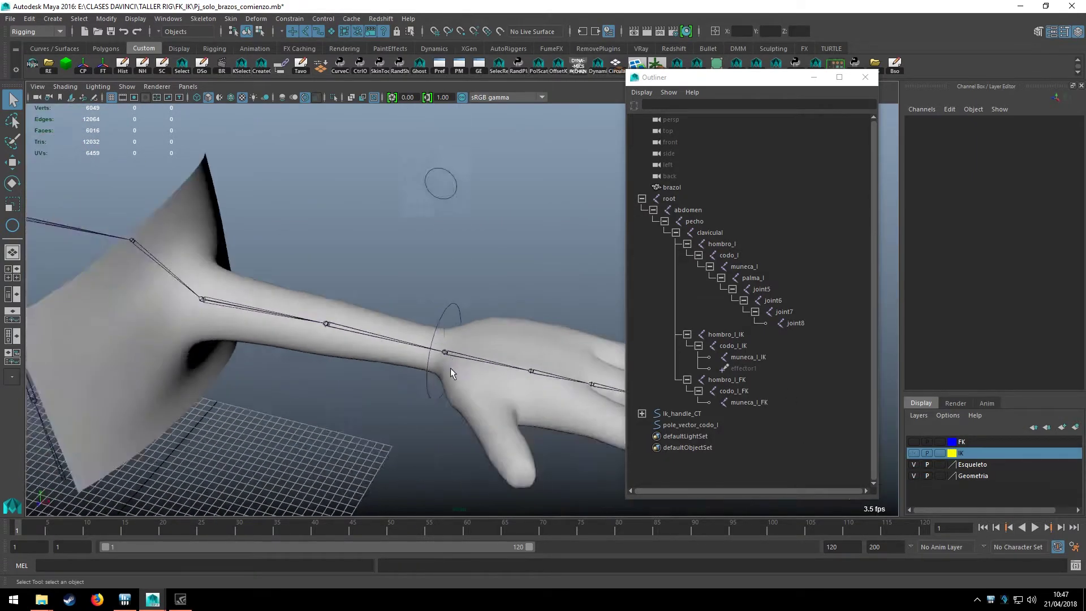
scroll(476, 355, down, 1)
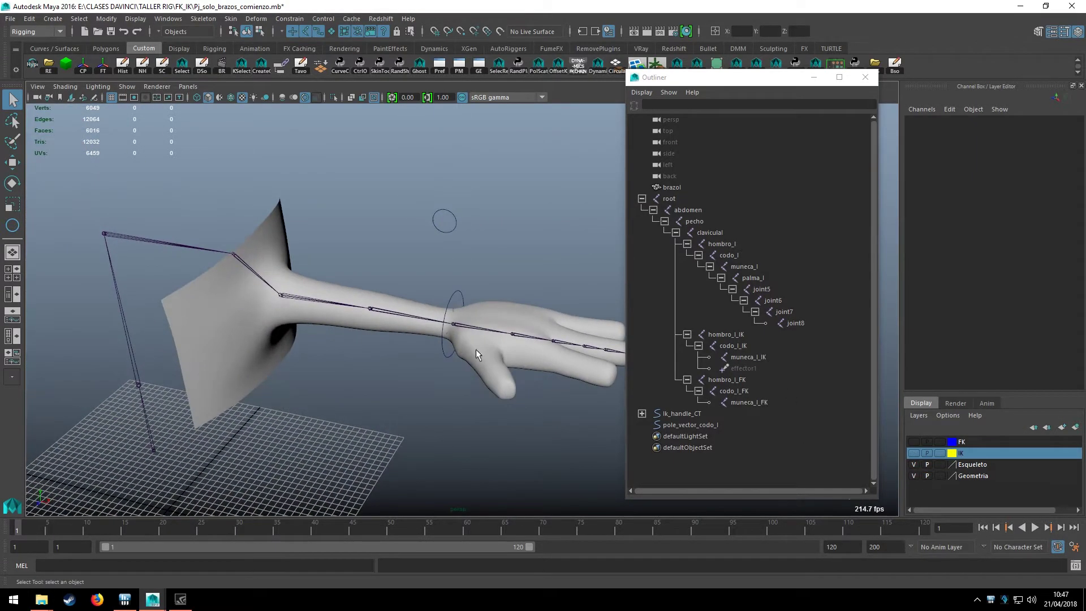
click(464, 276)
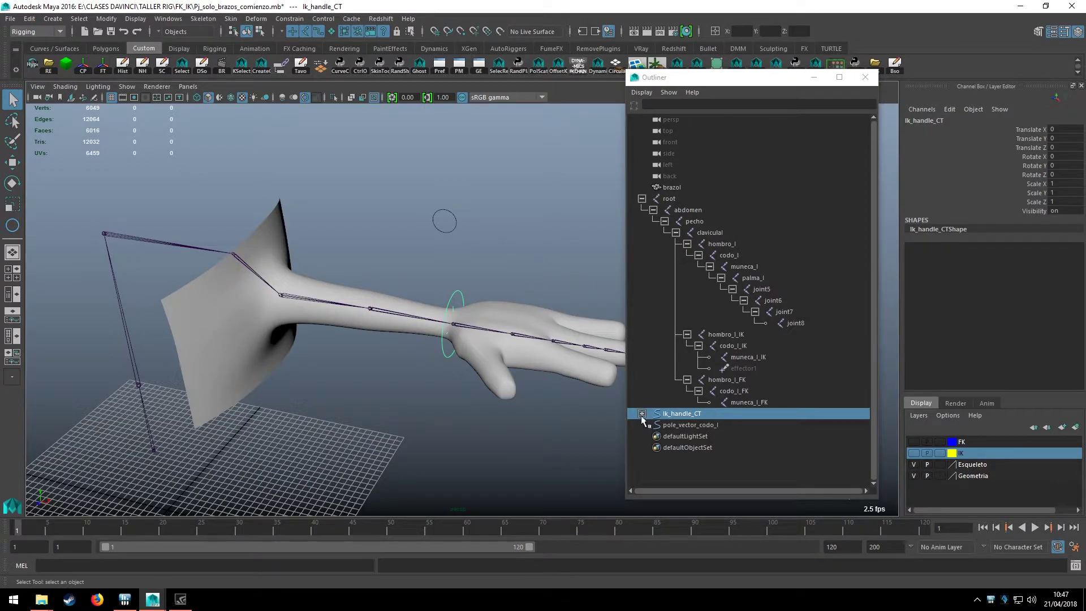
ctrl+click(681, 425)
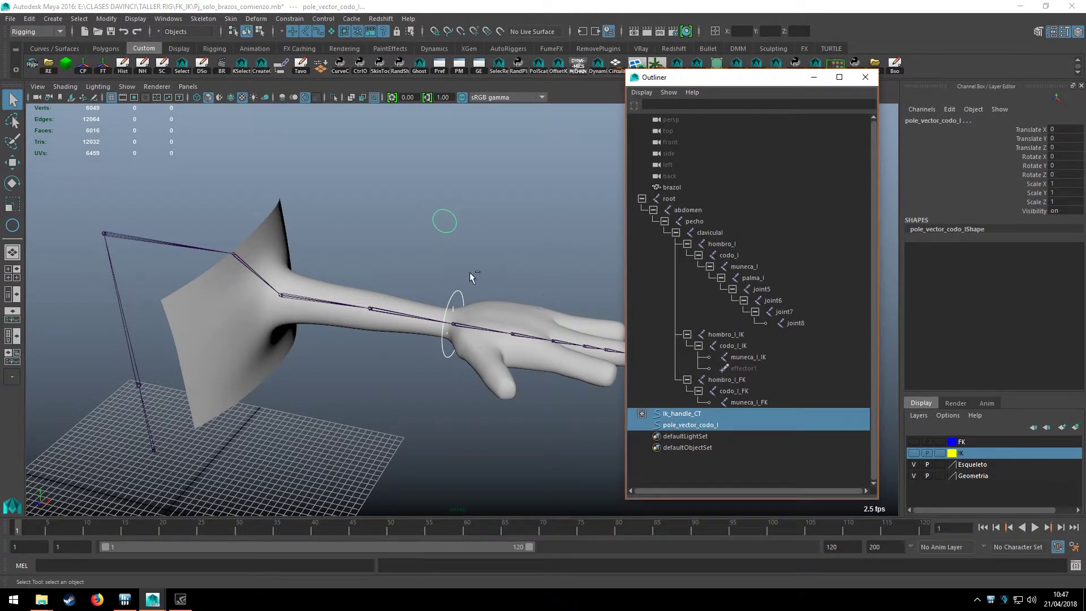
Hide Ik_handle_CT and pole_vector_codo_l with Ctrl+H
scroll(448, 260, down, 2)
key(ctrl+h)
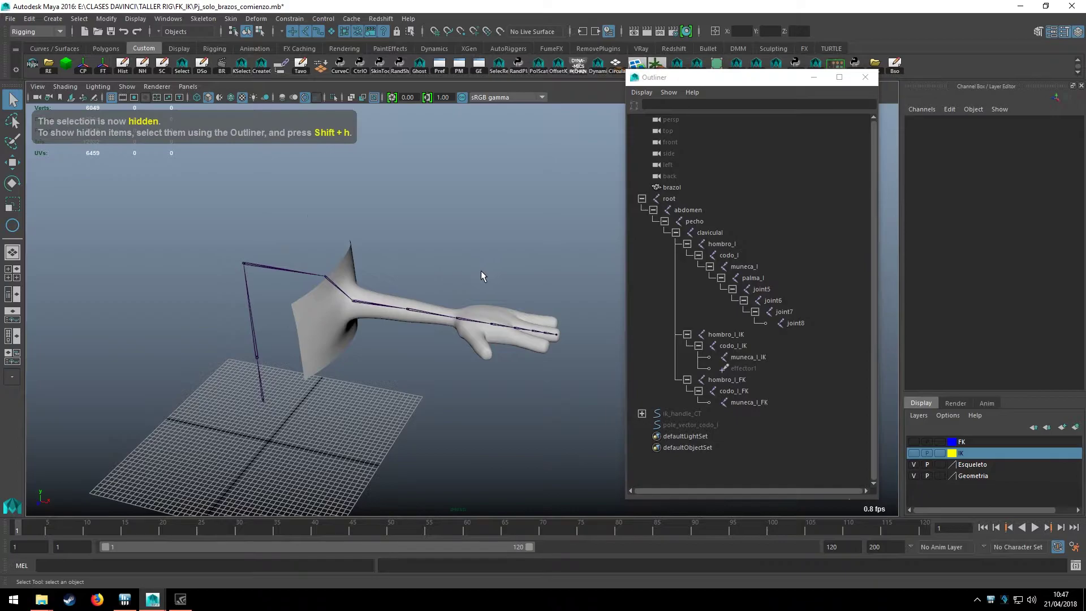
scroll(481, 275, up, 3)
scroll(497, 250, down, 1)
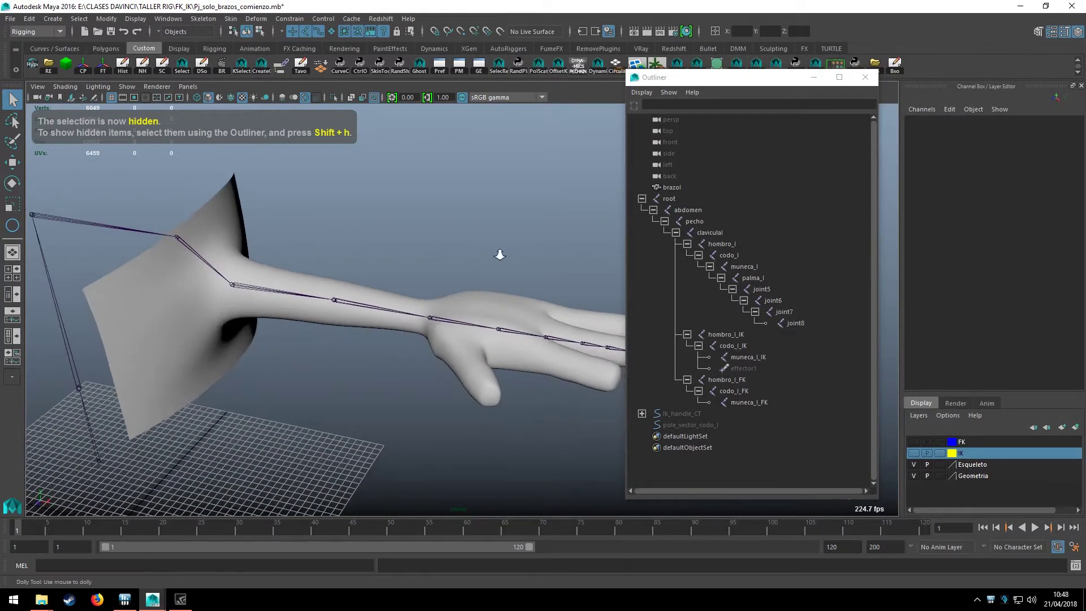
scroll(497, 249, down, 2)
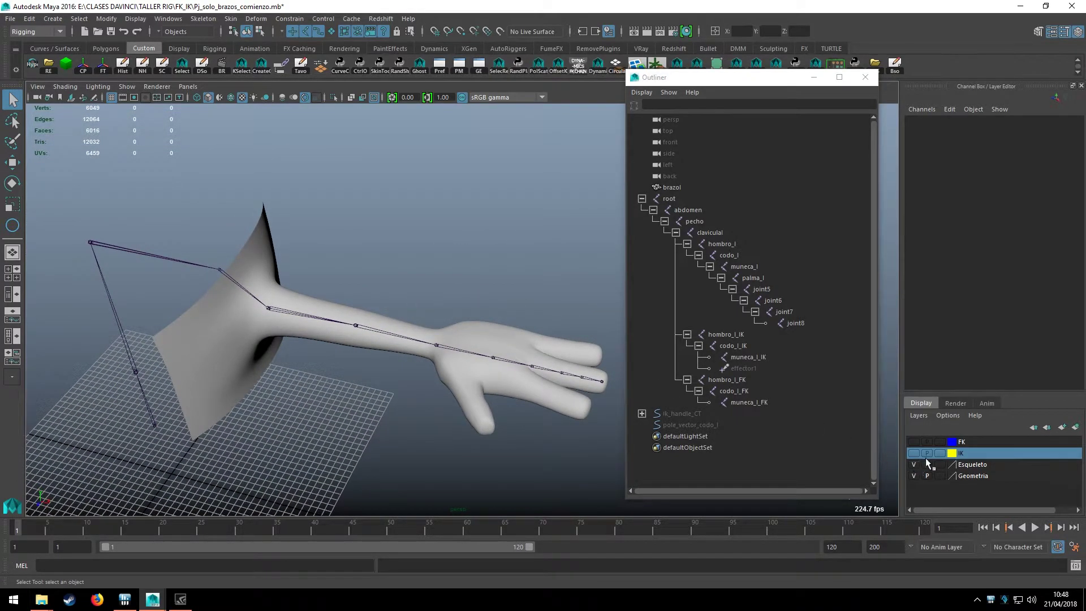
Reframe the view on the arm and bring up the Curves/Surfaces shelf
mouse_move(463, 394)
alt+mouse_down()
mouse_move(534, 396)
mouse_move(418, 383)
mouse_move(414, 457)
alt+mouse_up()
scroll(414, 457, down, 2)
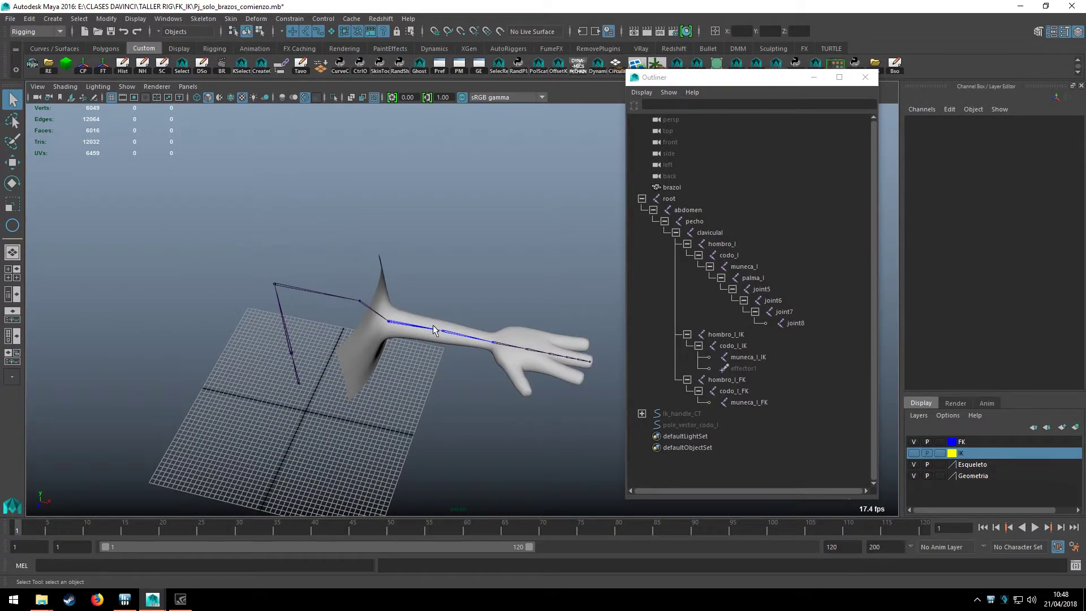
scroll(433, 330, up, 3)
alt+drag(497, 292, 136, 36)
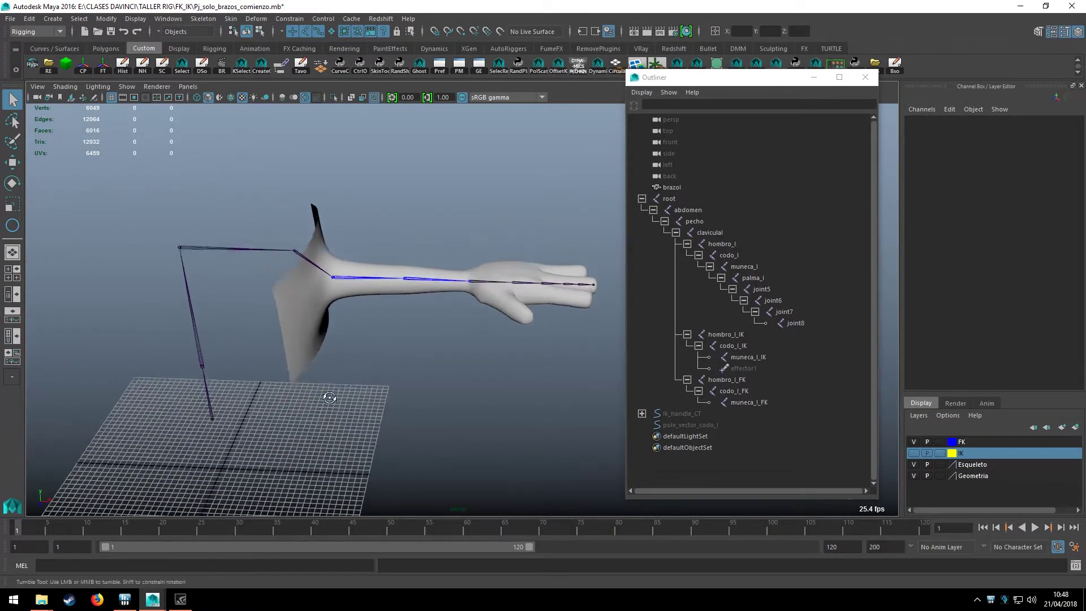
click(55, 48)
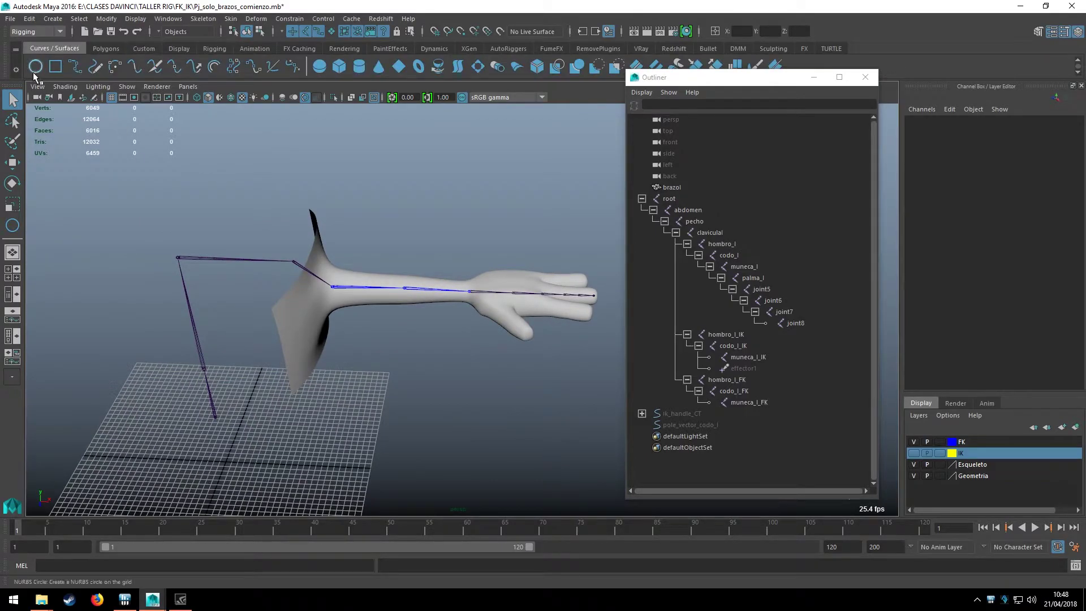
Create a NURBS circle and snap it onto the FK shoulder joint
click(35, 66)
alt+middle_drag(302, 359, 302, 309)
mouse_move(334, 402)
mouse_down()
mouse_move(364, 431)
mouse_move(340, 413)
mouse_move(346, 214)
mouse_up()
key(w)
scroll(346, 226, up, 5)
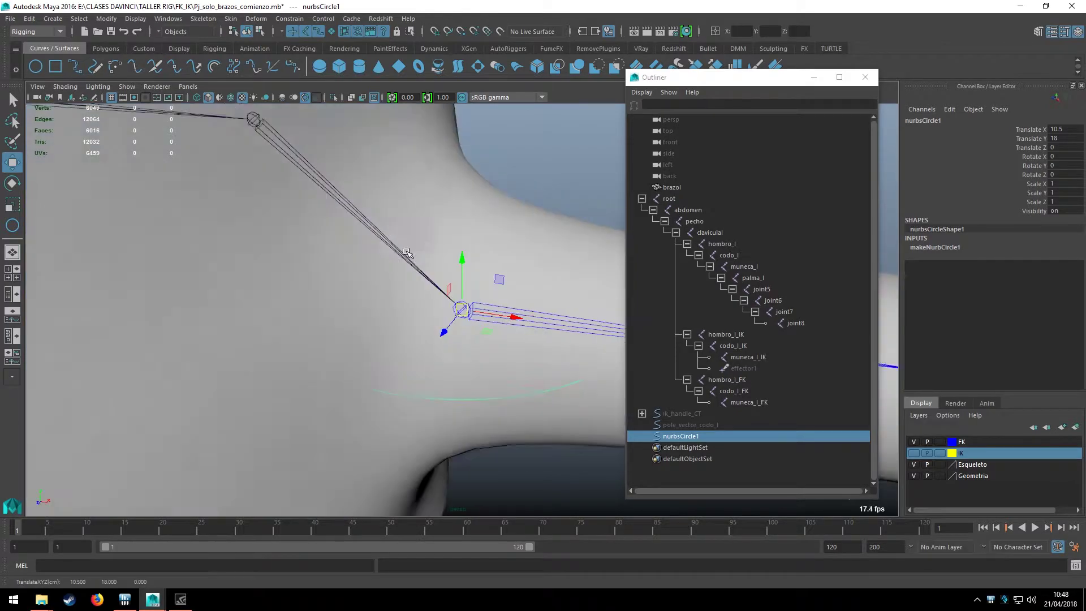
scroll(350, 254, up, 2)
scroll(354, 284, up, 2)
Rotate the shoulder circle Z -90, scale it to 1.374, and duplicate it
key(e)
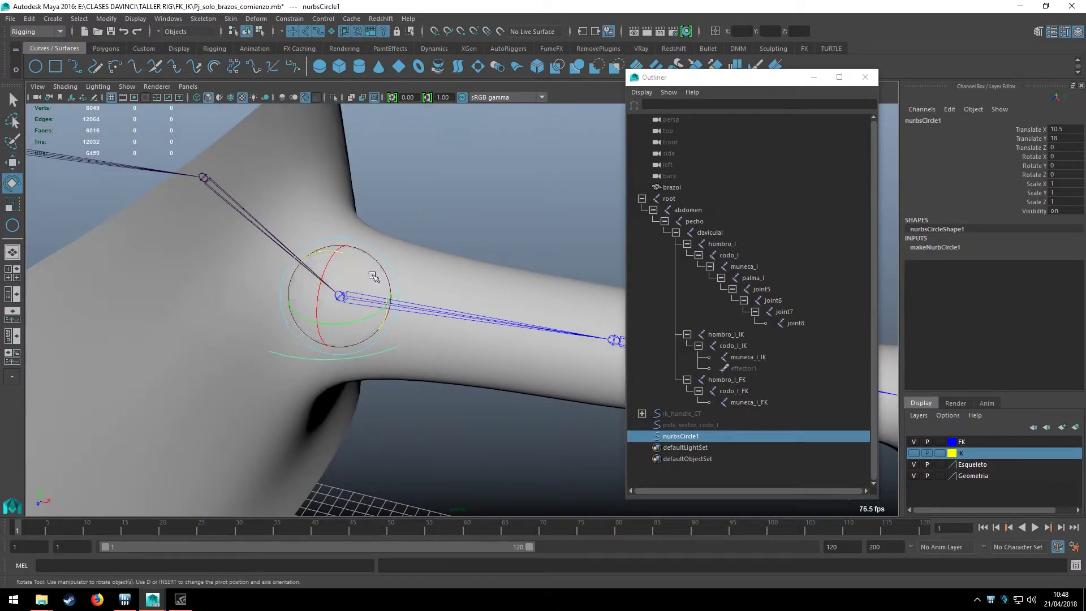
mouse_move(370, 269)
mouse_down()
mouse_move(424, 331)
mouse_move(430, 281)
mouse_move(453, 279)
mouse_move(436, 308)
mouse_move(375, 322)
mouse_move(405, 337)
mouse_move(283, 317)
mouse_move(286, 328)
mouse_move(172, 248)
mouse_move(325, 268)
mouse_move(473, 339)
mouse_move(484, 281)
mouse_move(463, 324)
mouse_move(339, 350)
mouse_move(307, 376)
mouse_move(367, 314)
mouse_move(472, 320)
mouse_move(359, 321)
mouse_move(320, 290)
mouse_move(353, 339)
mouse_move(400, 359)
mouse_up()
key(r)
key(w)
key(ctrl+d)
key(ctrl+d)
Place the duplicate circles at the elbow and wrist and scale them to 0.887
scroll(472, 319, up, 5)
scroll(319, 290, down, 5)
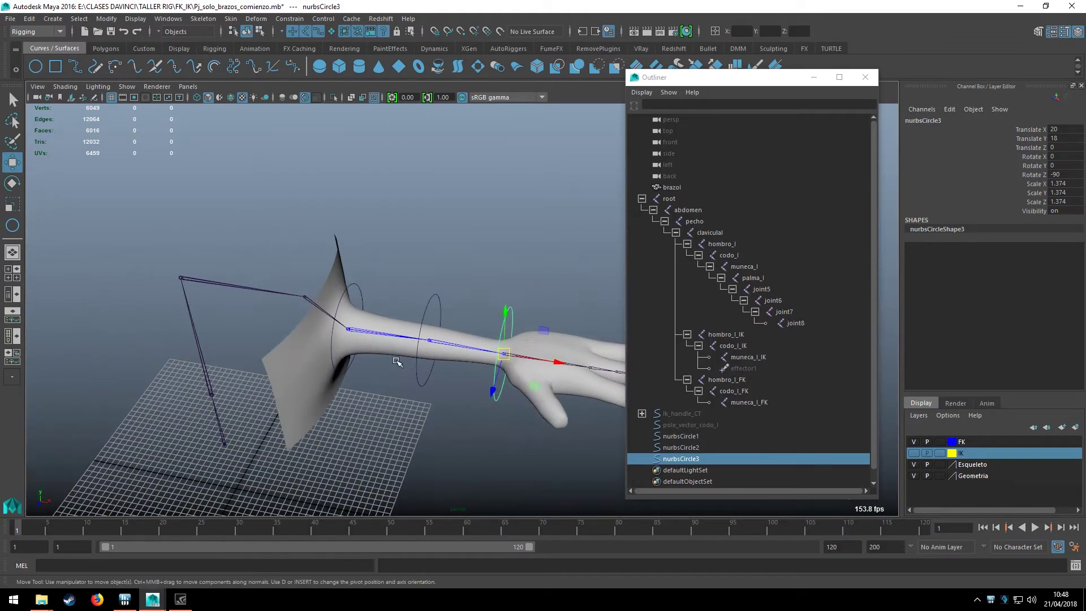
key(q)
scroll(472, 282, up, 5)
alt+drag(473, 283, 542, 264)
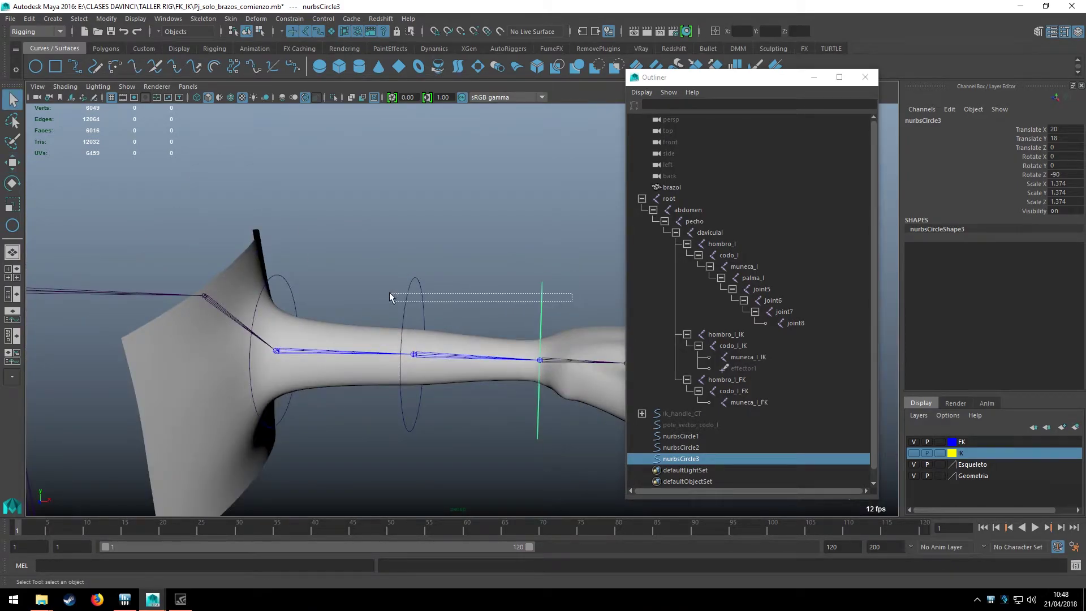
shift+click(422, 340)
key(r)
mouse_move(530, 355)
mouse_down()
mouse_move(498, 362)
mouse_move(527, 300)
mouse_move(486, 309)
mouse_up()
Select all three control circles together
key(q)
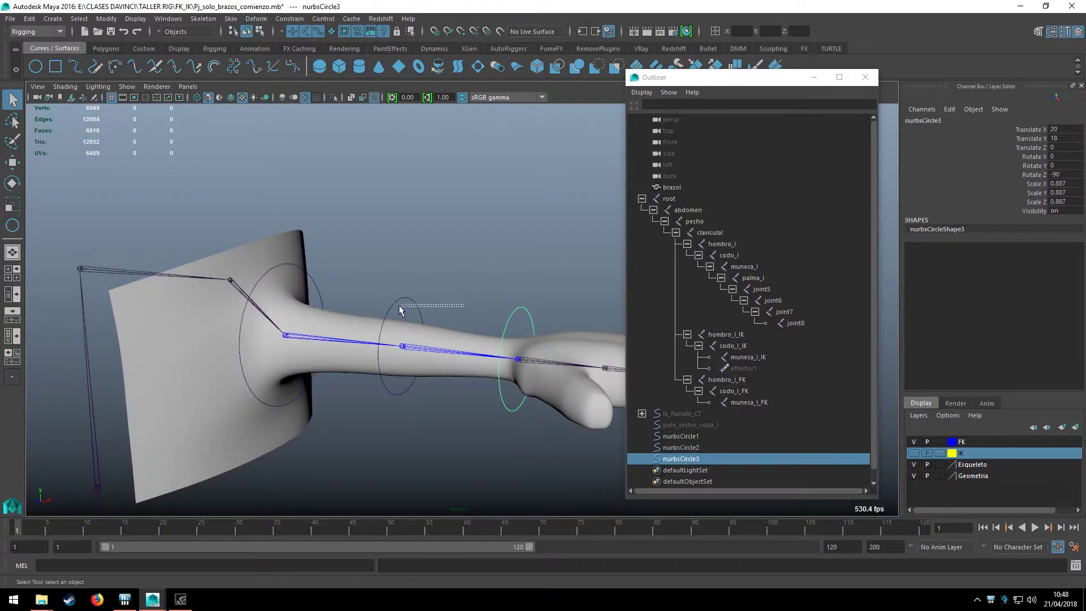
shift+click(398, 303)
shift+click(318, 284)
alt+drag(318, 283, 327, 270)
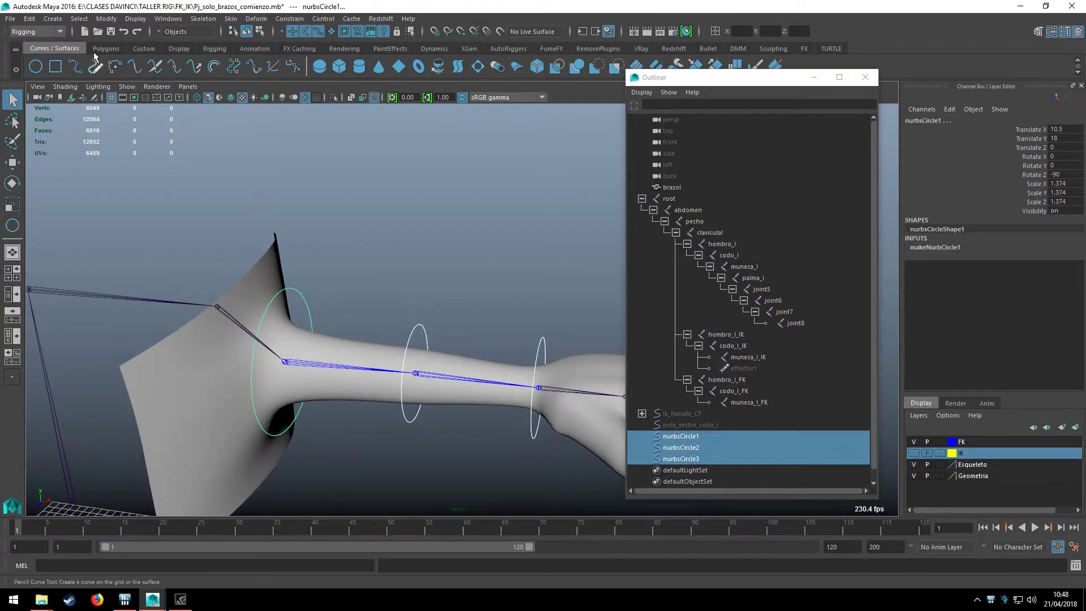
Freeze transforms and delete history on the circles, then select nurbsCircle1
click(143, 48)
click(102, 66)
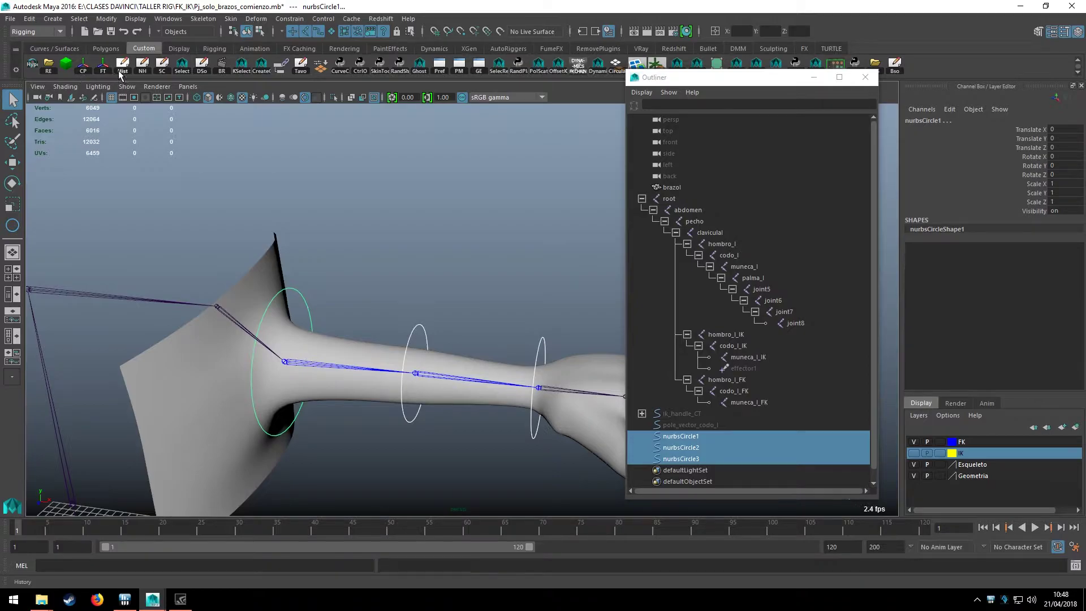
alt+drag(226, 113, 344, 144)
scroll(346, 147, up, 3)
alt+middle_drag(280, 141, 375, 206)
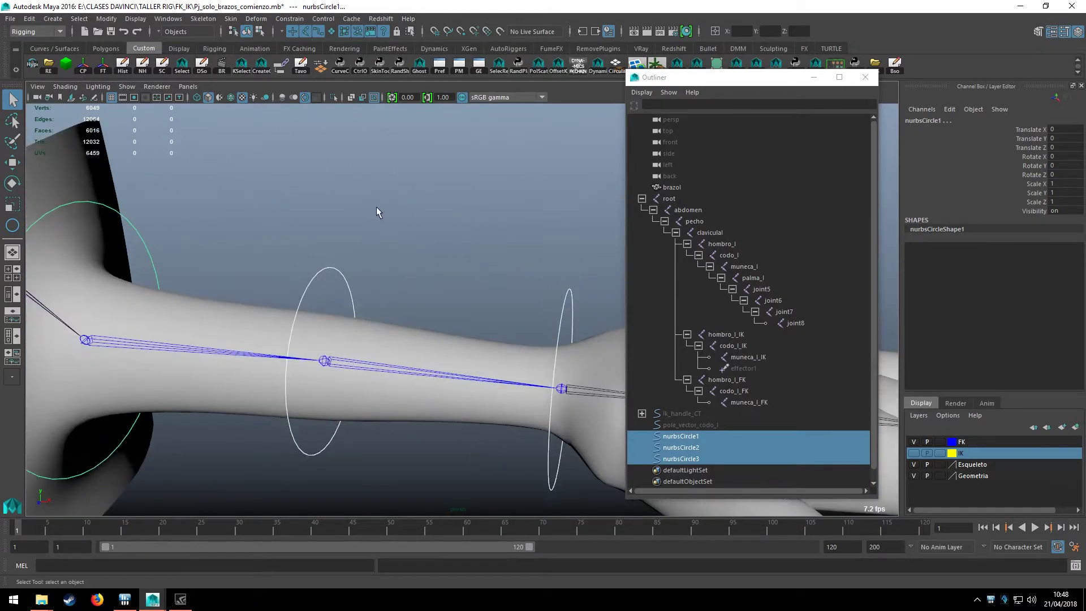
alt+drag(378, 212, 246, 256)
click(256, 255)
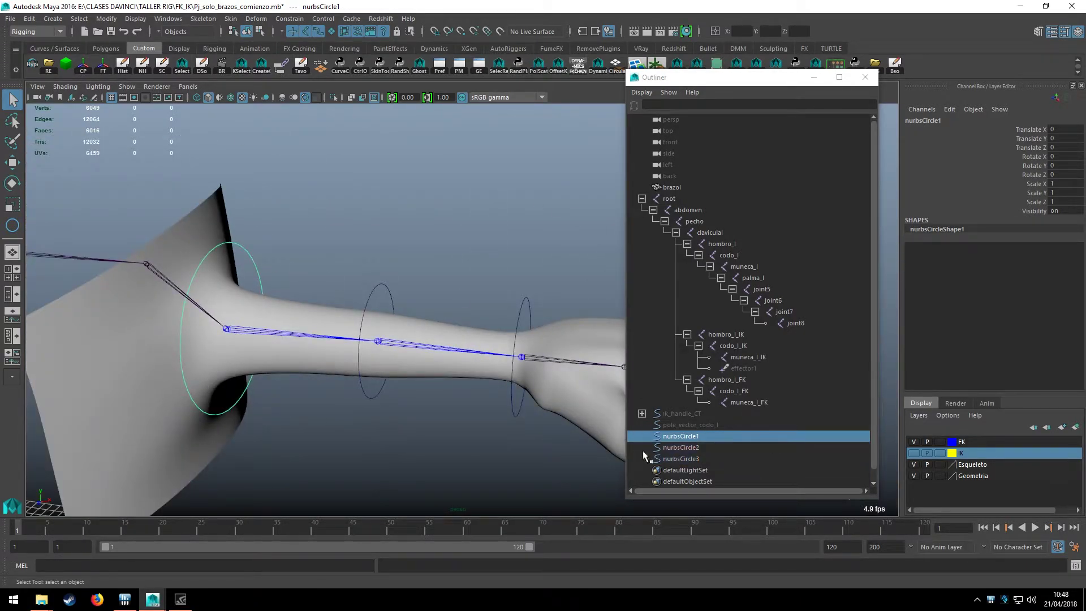
Rename nurbsCircle1–3 to hombro_l_FK, codo_l_FK and muneca_l_FK in the Outliner
double_click(674, 436)
text(hombro_I_FK)
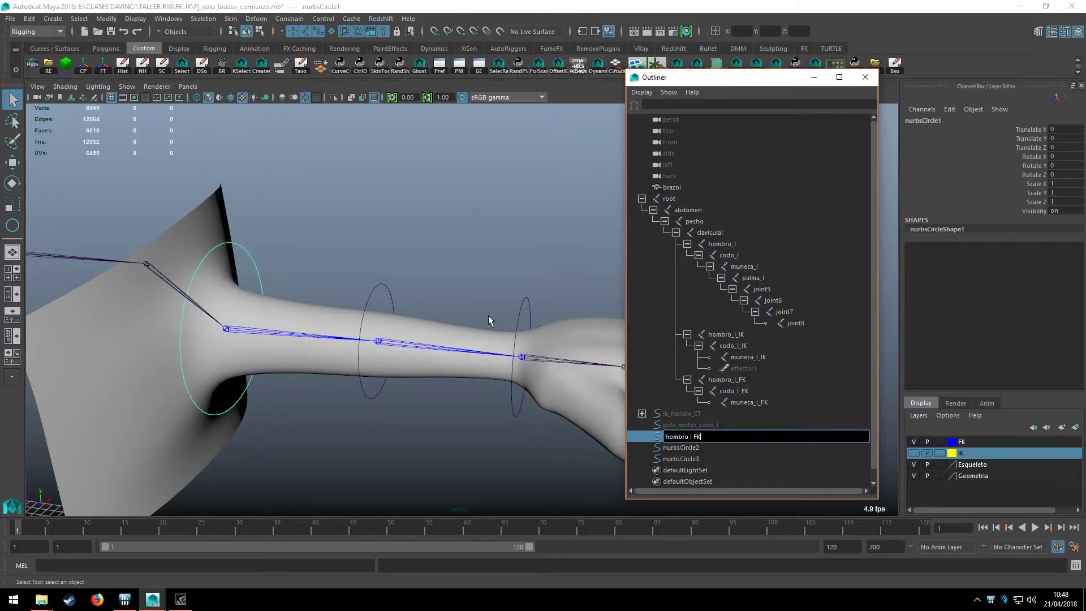
key(Return)
double_click(691, 446)
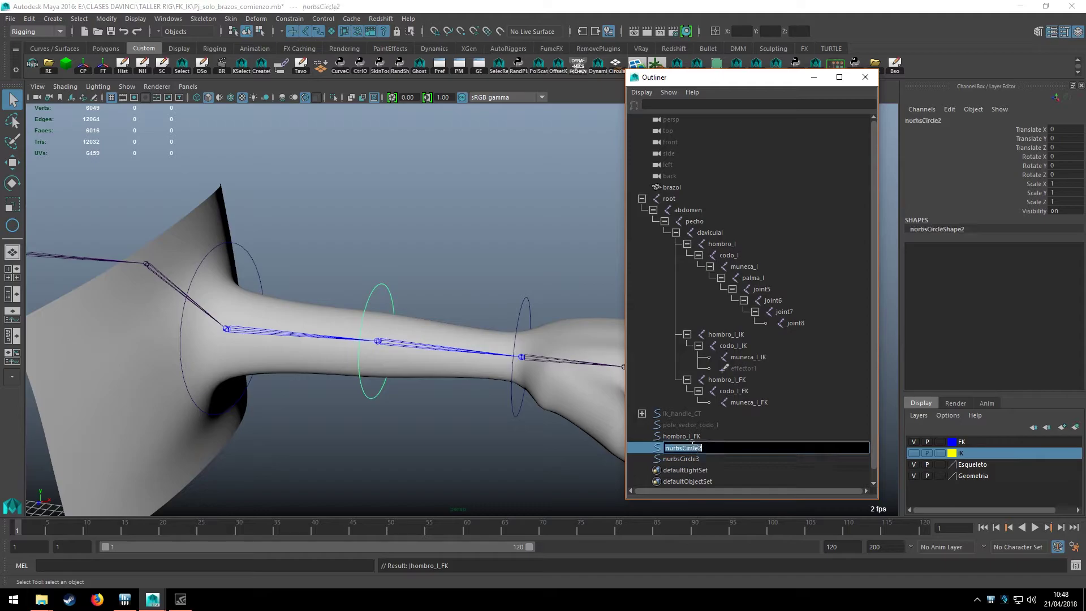
text(codo_I_FK)
key(Return)
double_click(683, 458)
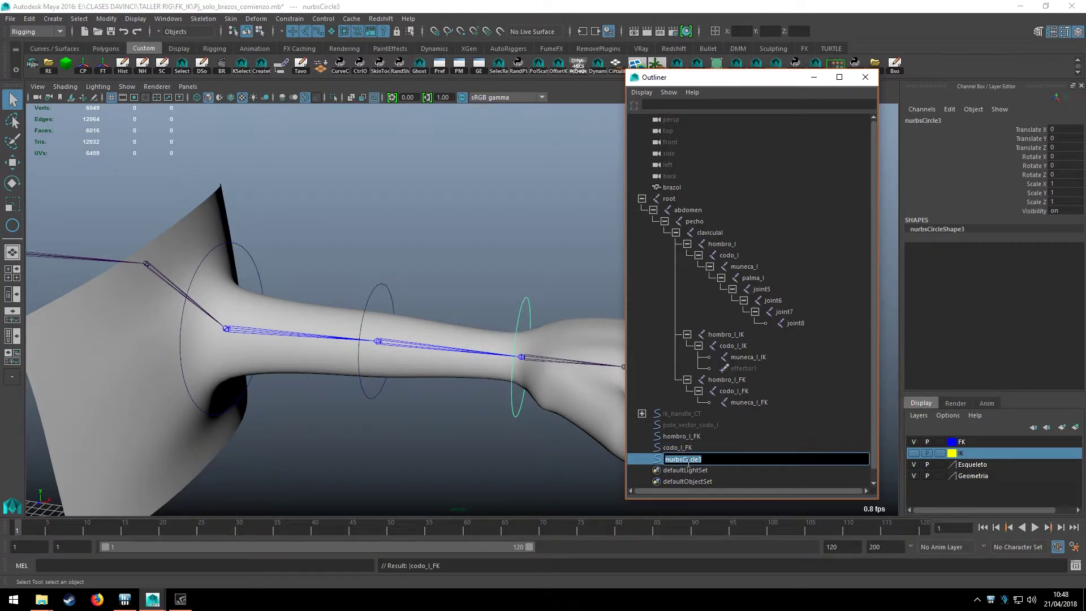
text(muneca_l_F)
text(K)
key(Return)
Select the wrist control circle and the wrist joint muneca_l
alt+drag(509, 317, 401, 236)
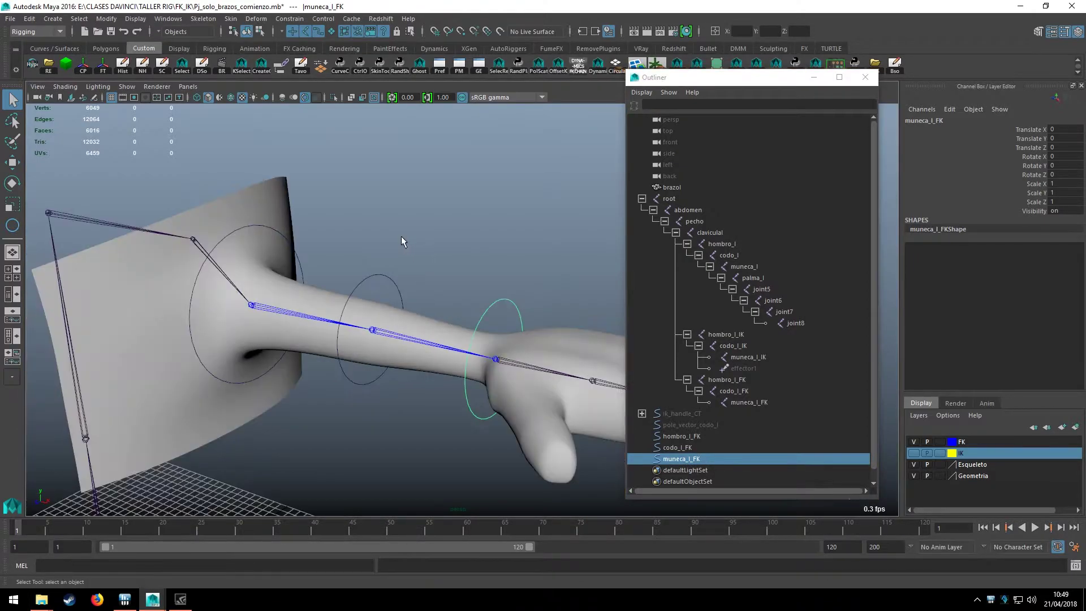
click(519, 290)
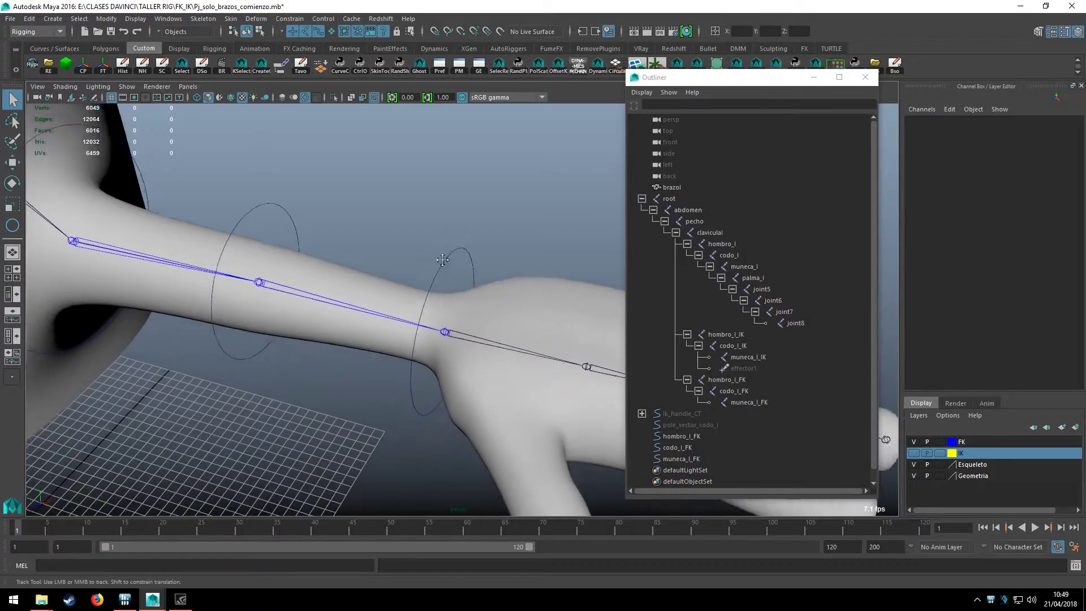
mouse_move(519, 290)
alt+mouse_down()
mouse_move(487, 243)
mouse_move(446, 229)
alt+mouse_up()
scroll(445, 228, up, 3)
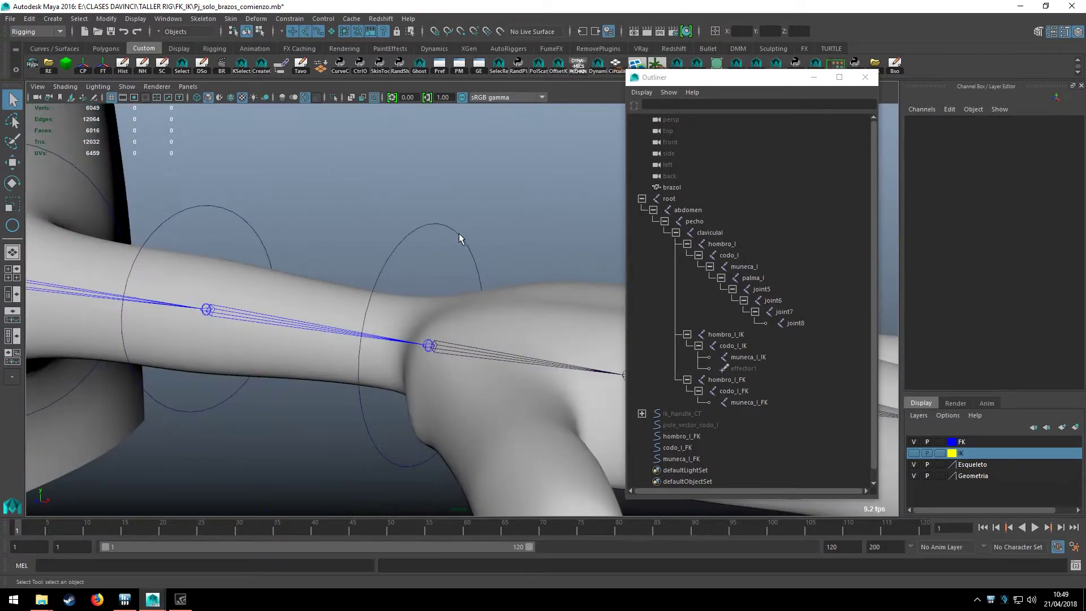
click(467, 230)
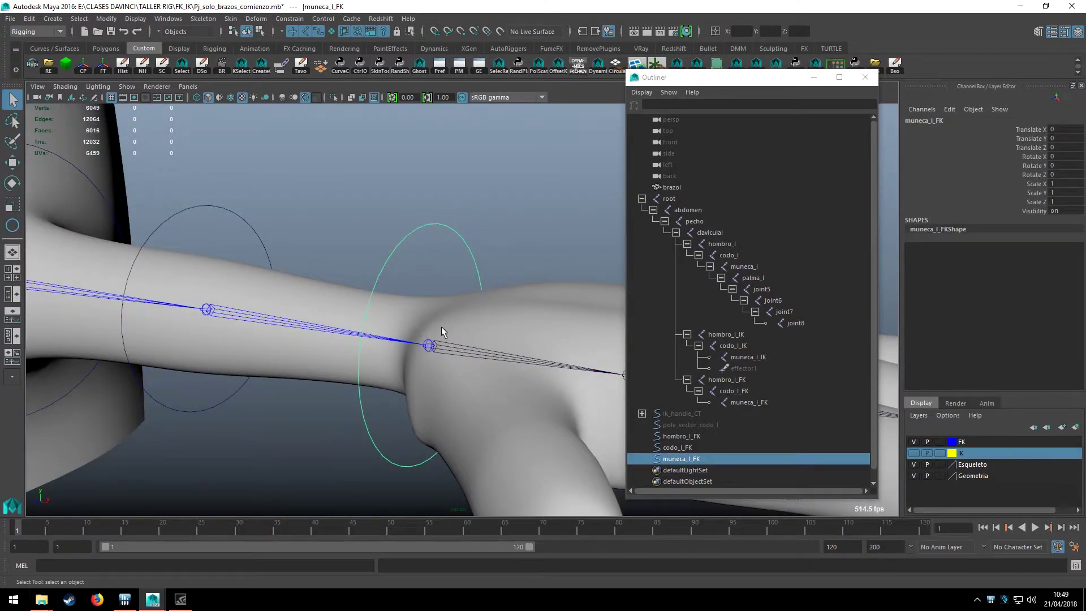
click(428, 345)
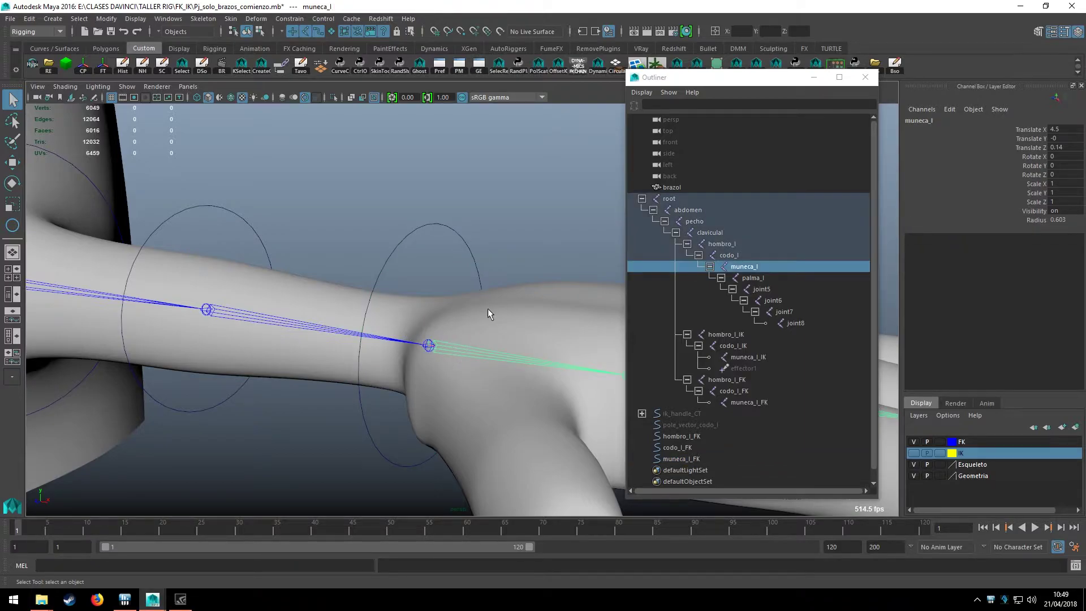
alt+drag(584, 315, 500, 344)
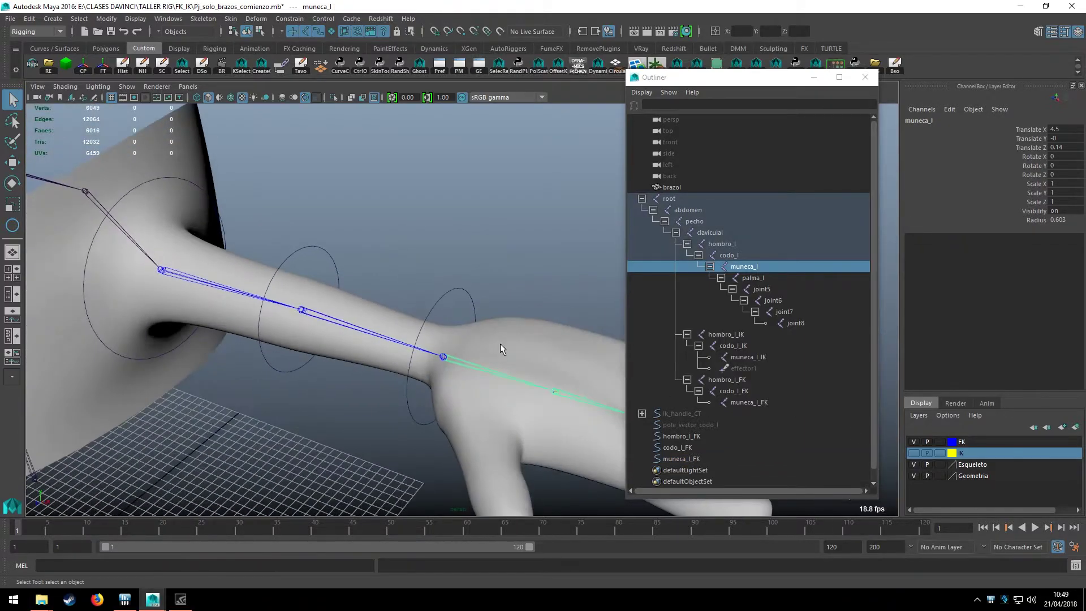
Isolate the three FK control circles and the hombro_l_FK joint chain
click(459, 283)
shift+click(320, 255)
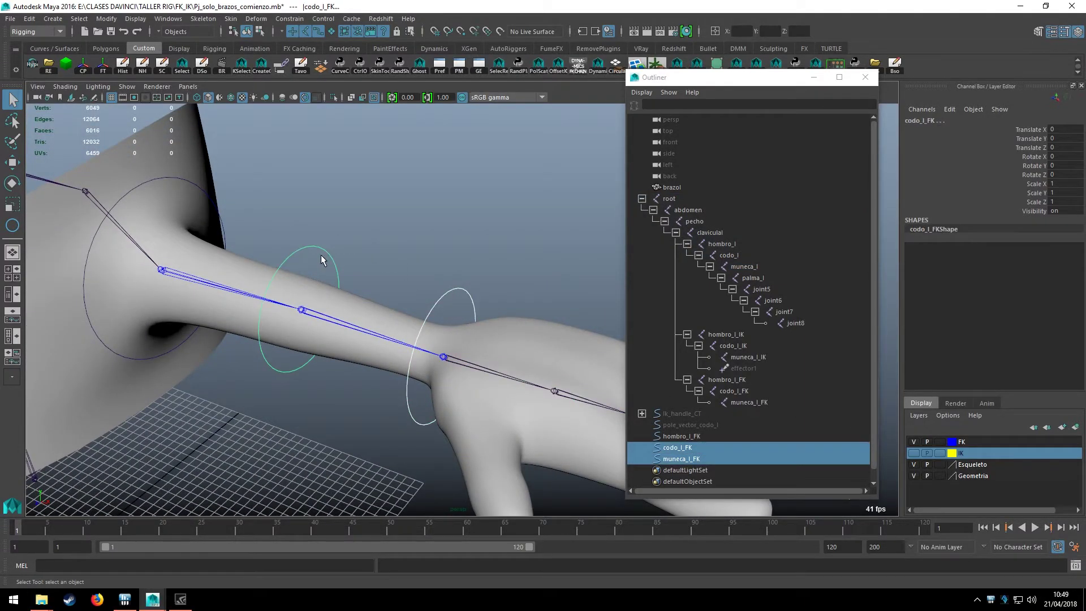
shift+click(224, 228)
alt+drag(224, 229, 310, 225)
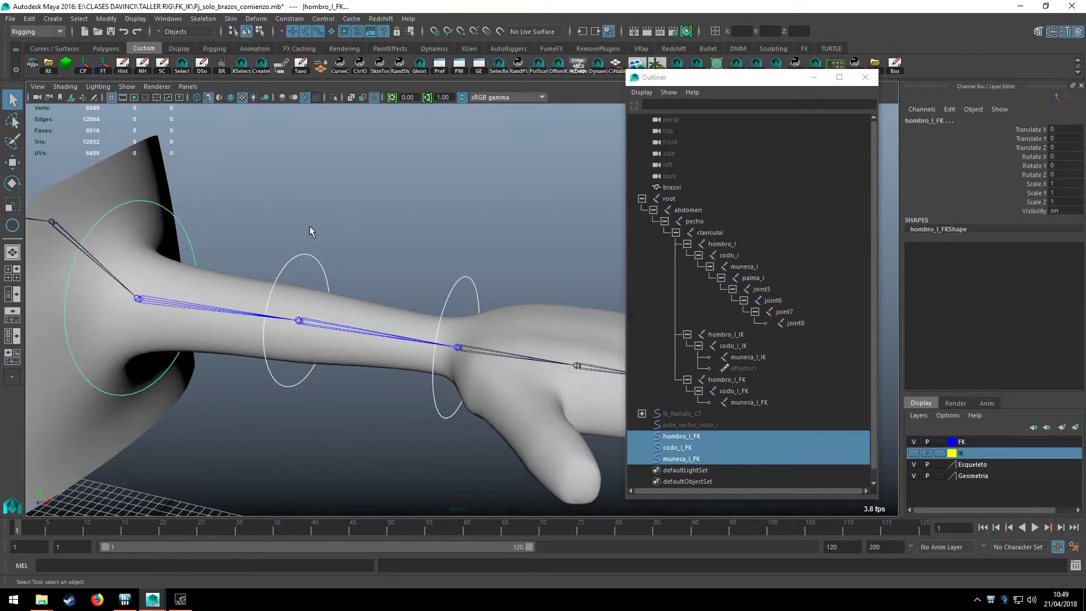
click(727, 380)
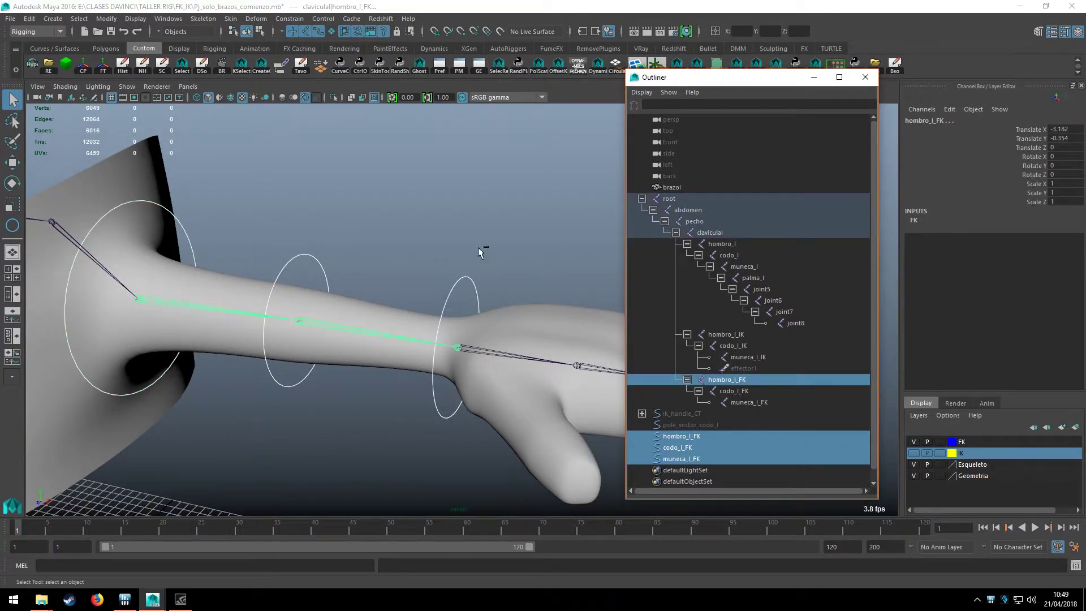
click(333, 97)
Inspect the isolated FK chain, checking the elbow and wrist controls and joints
click(480, 254)
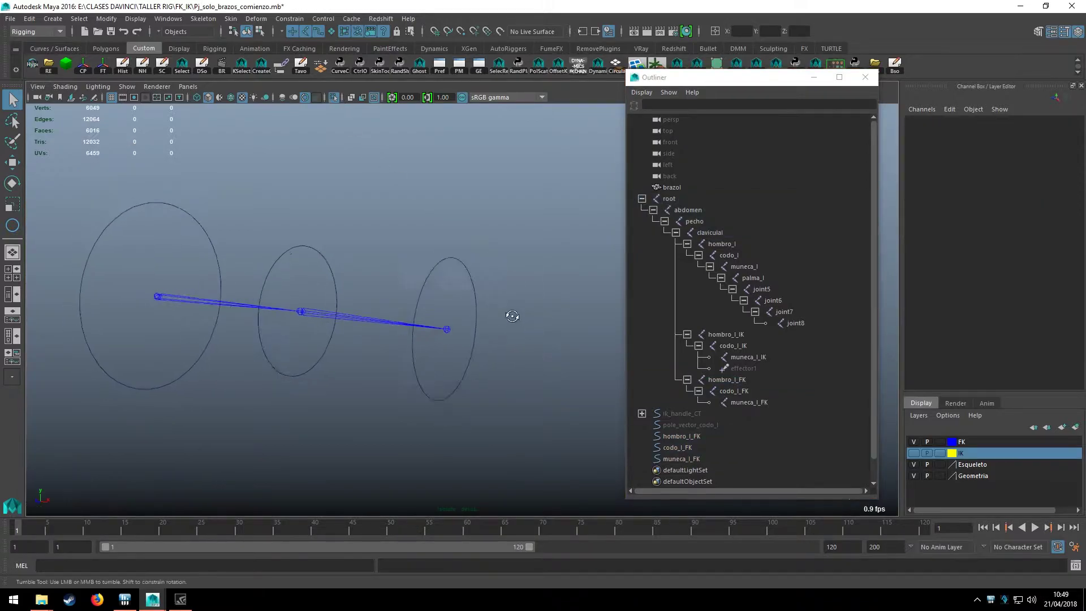
mouse_move(512, 290)
alt+mouse_down()
mouse_move(480, 283)
mouse_move(485, 315)
alt+mouse_up()
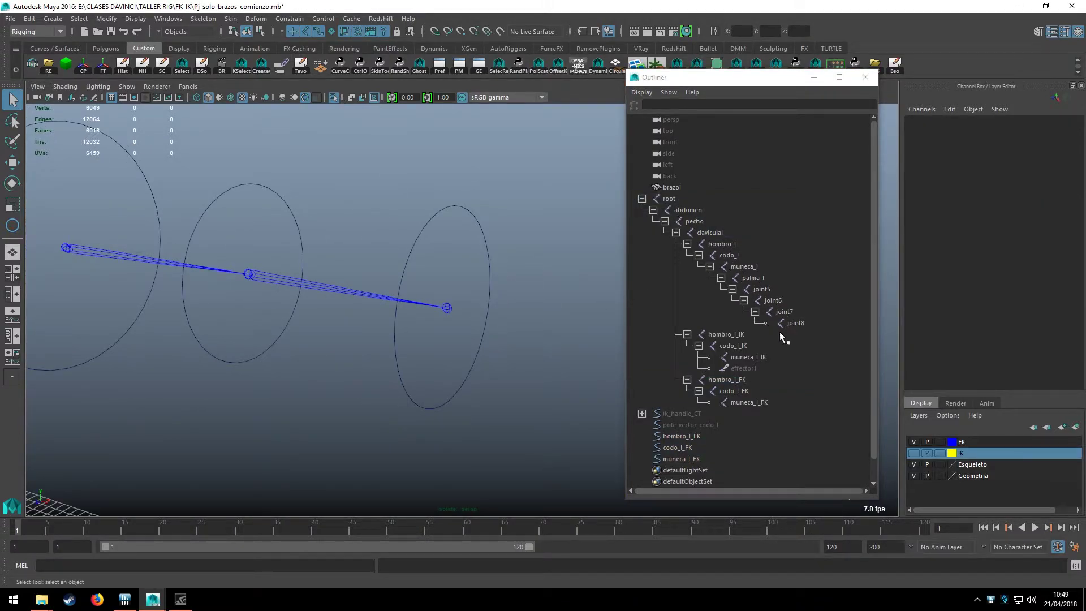
click(728, 391)
key(Down)
click(503, 376)
mouse_move(503, 376)
alt+mouse_down()
mouse_move(488, 379)
mouse_move(482, 286)
mouse_move(467, 331)
mouse_move(482, 289)
mouse_move(435, 366)
alt+mouse_up()
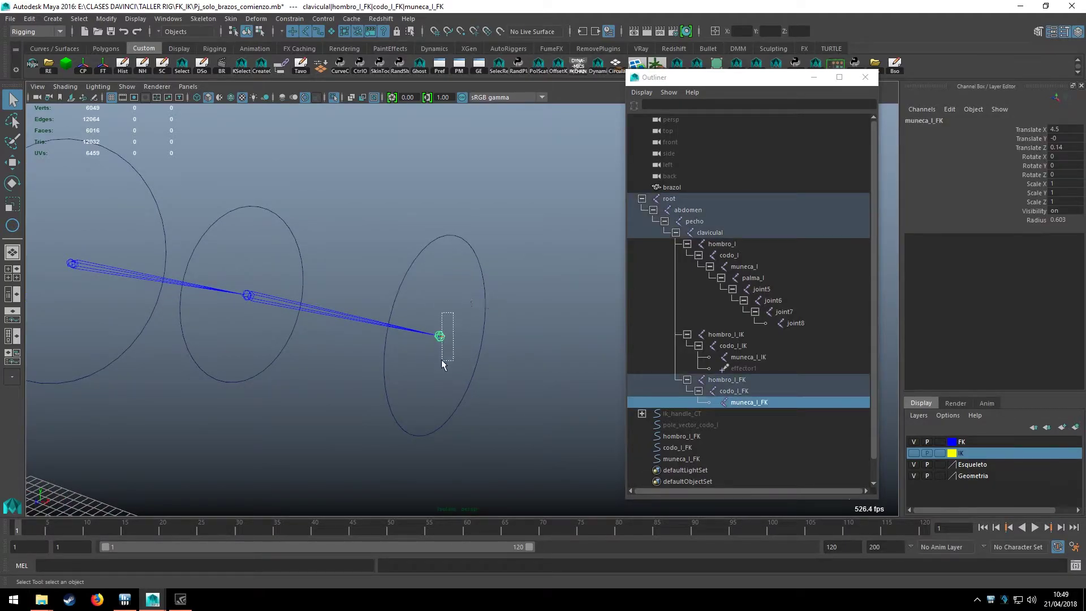
click(479, 252)
click(518, 249)
mouse_move(518, 250)
alt+mouse_down()
mouse_move(489, 245)
mouse_move(484, 227)
alt+mouse_up()
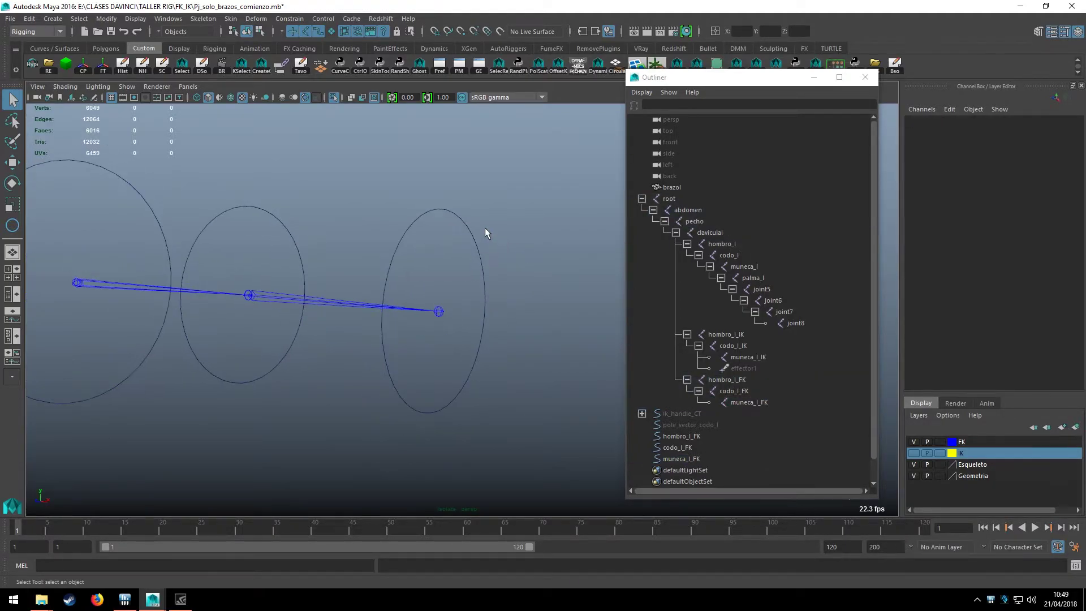
mouse_move(484, 227)
alt+right_down()
mouse_move(494, 271)
mouse_move(317, 296)
alt+right_up()
alt+drag(317, 297, 458, 204)
Select the muneca_l_FK circle together with the wrist FK joint
click(471, 264)
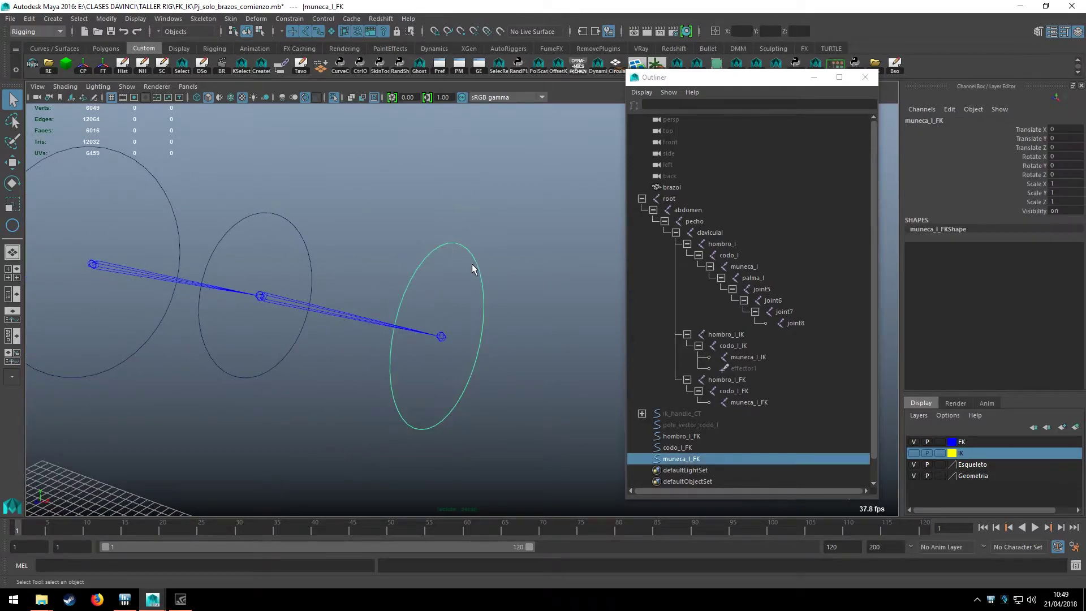
alt+right_drag(436, 231, 461, 318)
click(418, 368)
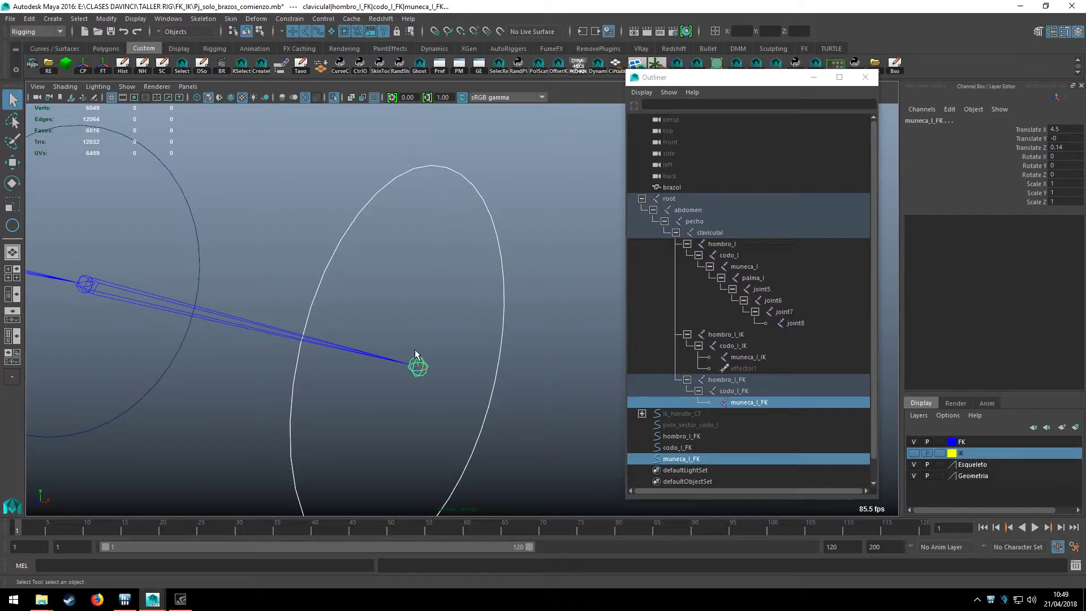
alt+right_drag(418, 367, 412, 269)
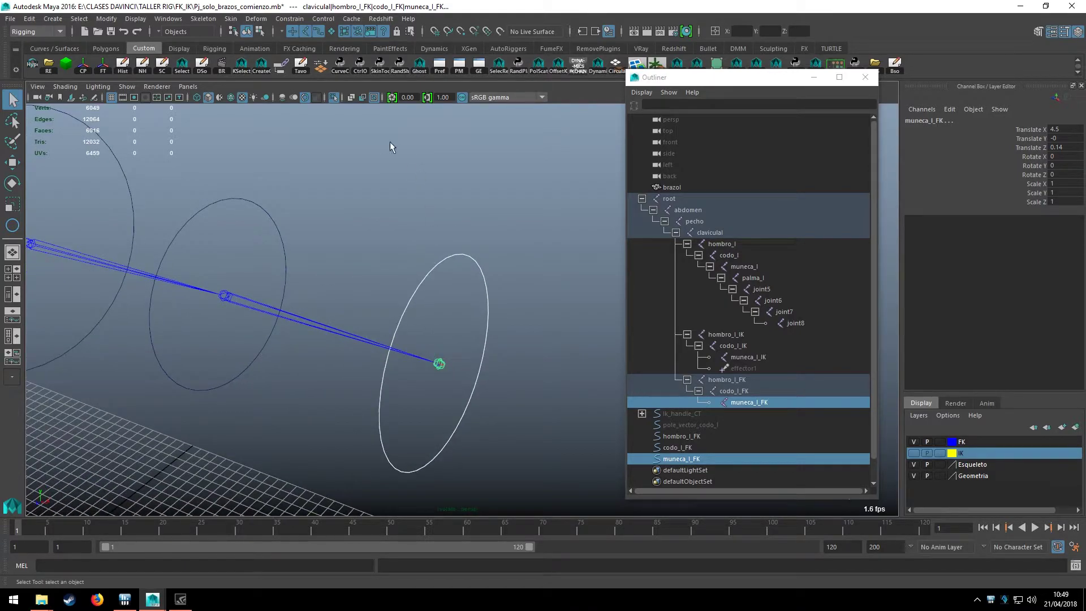
click(290, 19)
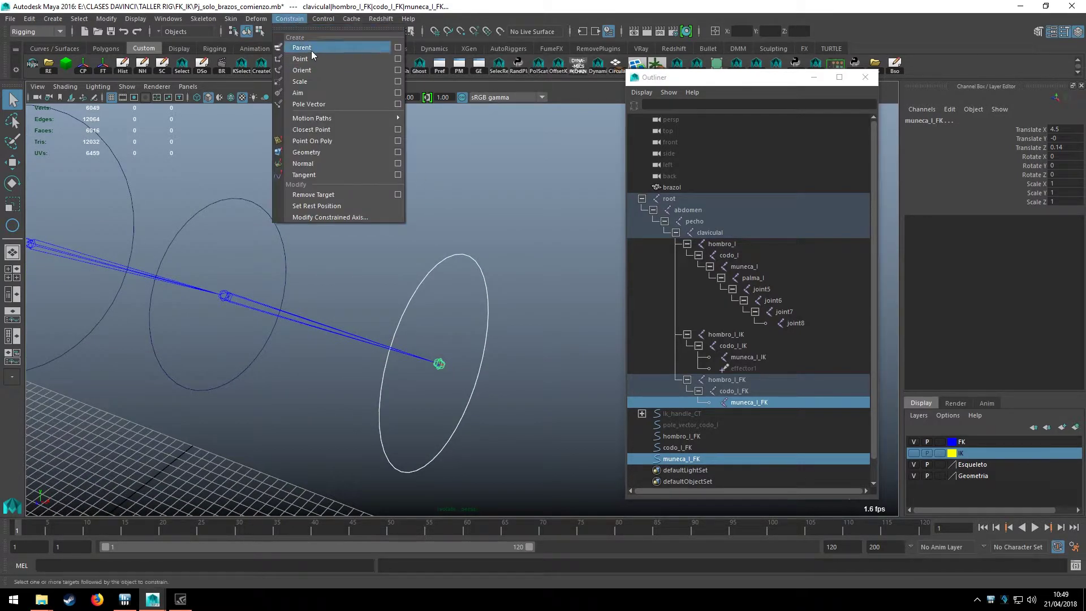
Parent-constrain the wrist joint to muneca_l_FK with all rotation axes enabled
click(398, 49)
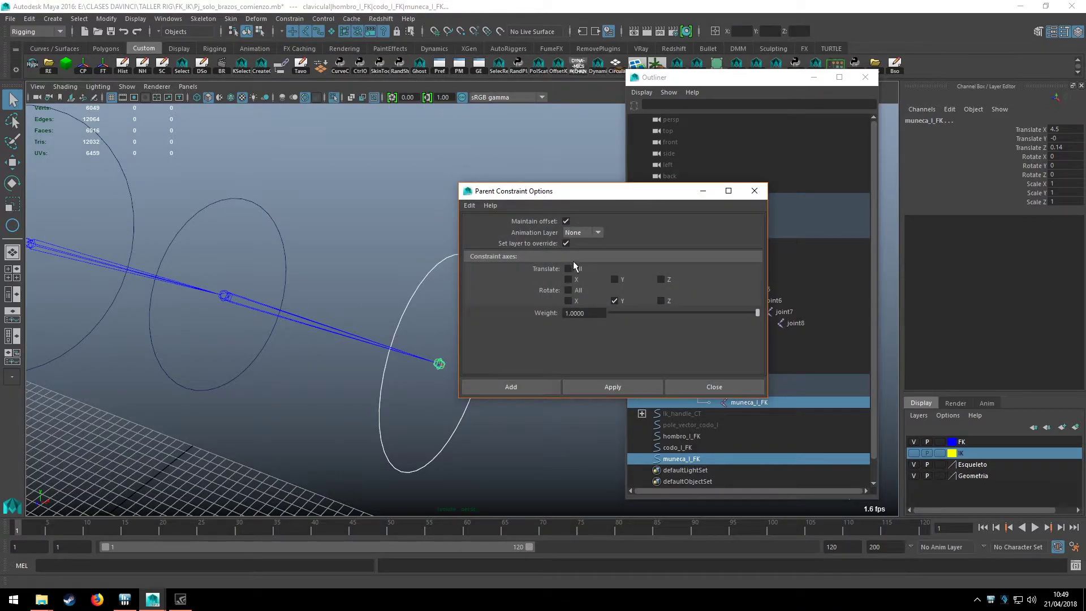
click(579, 291)
click(604, 385)
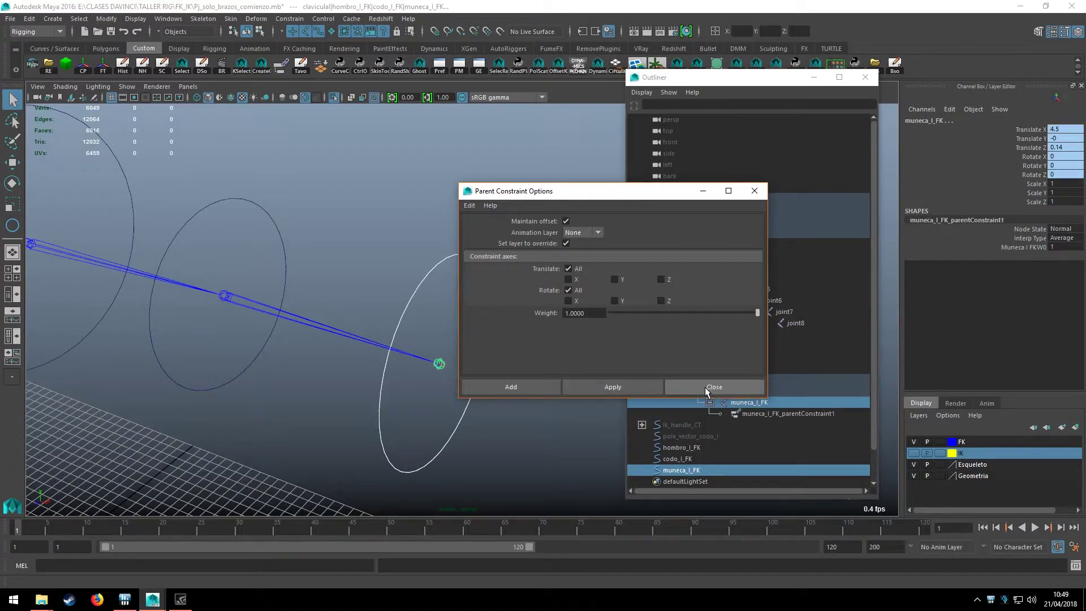
click(705, 388)
Parent-constrain the elbow FK joint to the codo_l_FK circle
alt+drag(508, 316, 432, 285)
click(365, 247)
alt+drag(365, 247, 339, 262)
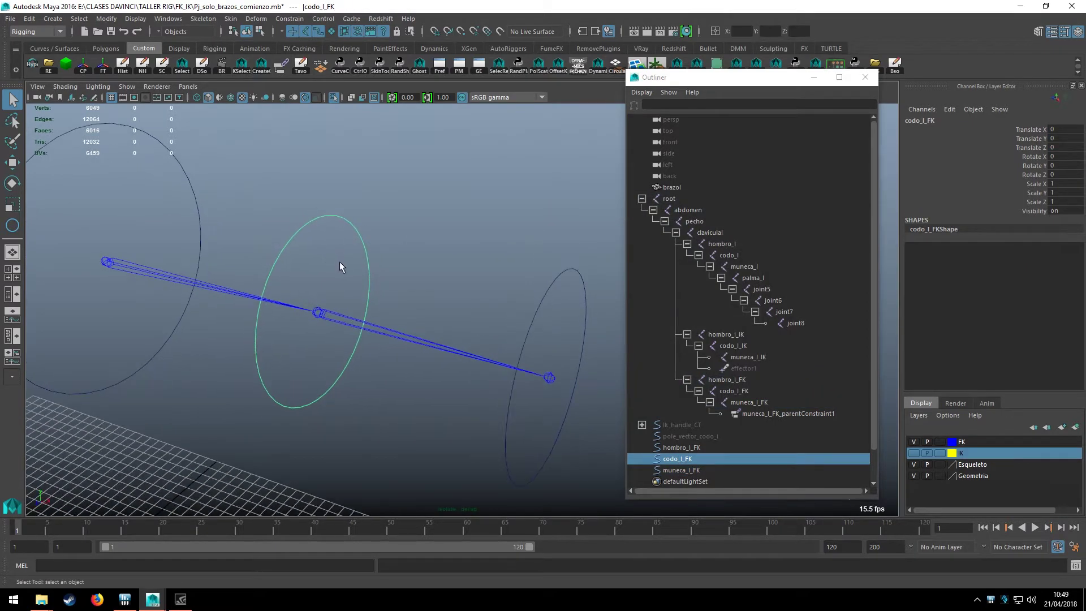
shift+click(324, 312)
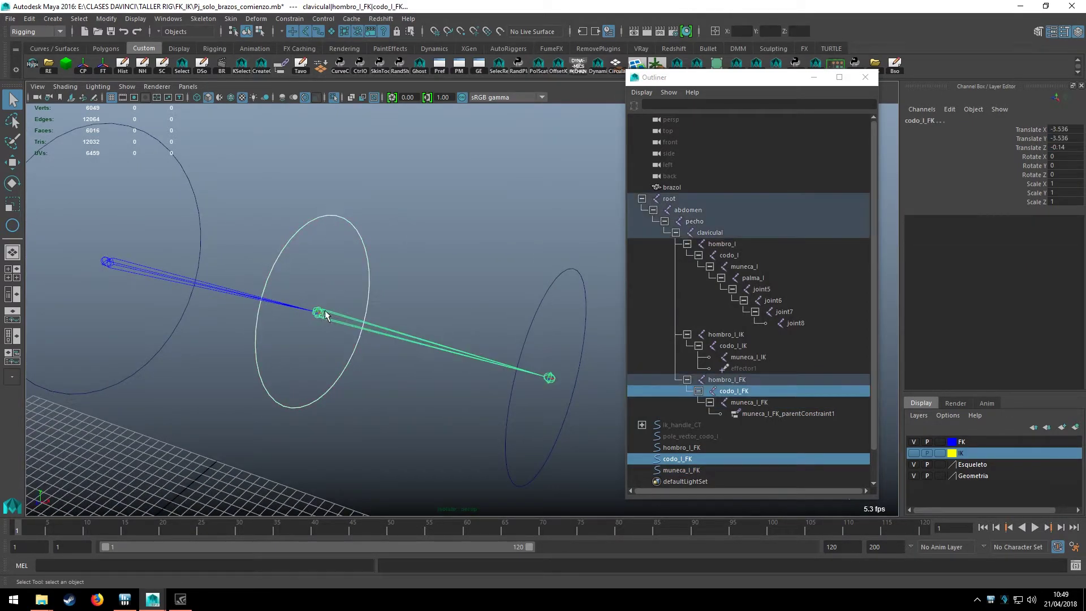
click(277, 71)
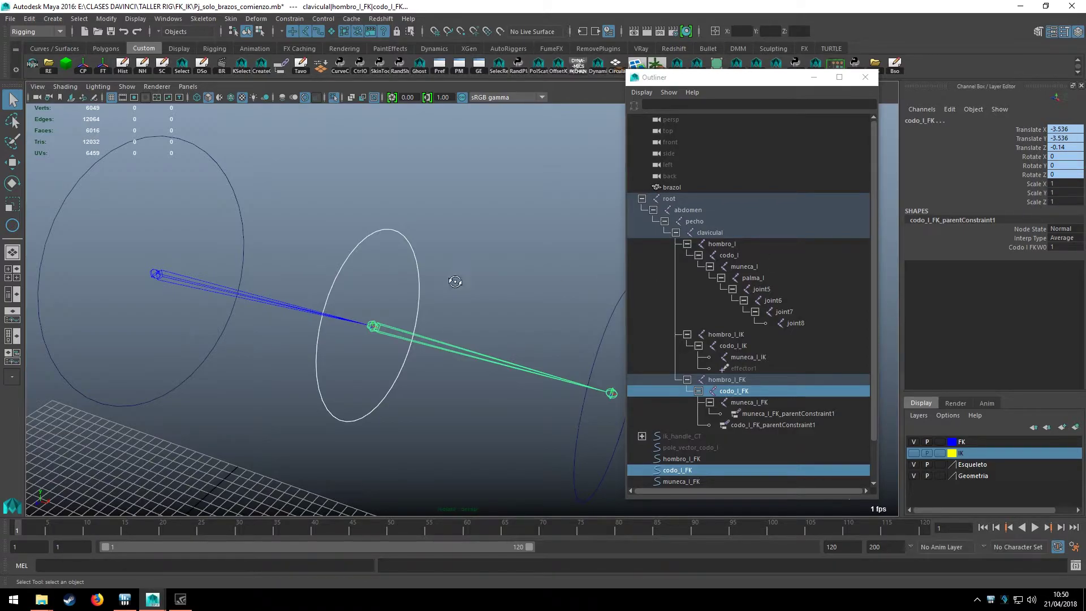
Parent-constrain the shoulder FK joint to the hombro_l_FK circle
alt+drag(455, 281, 476, 268)
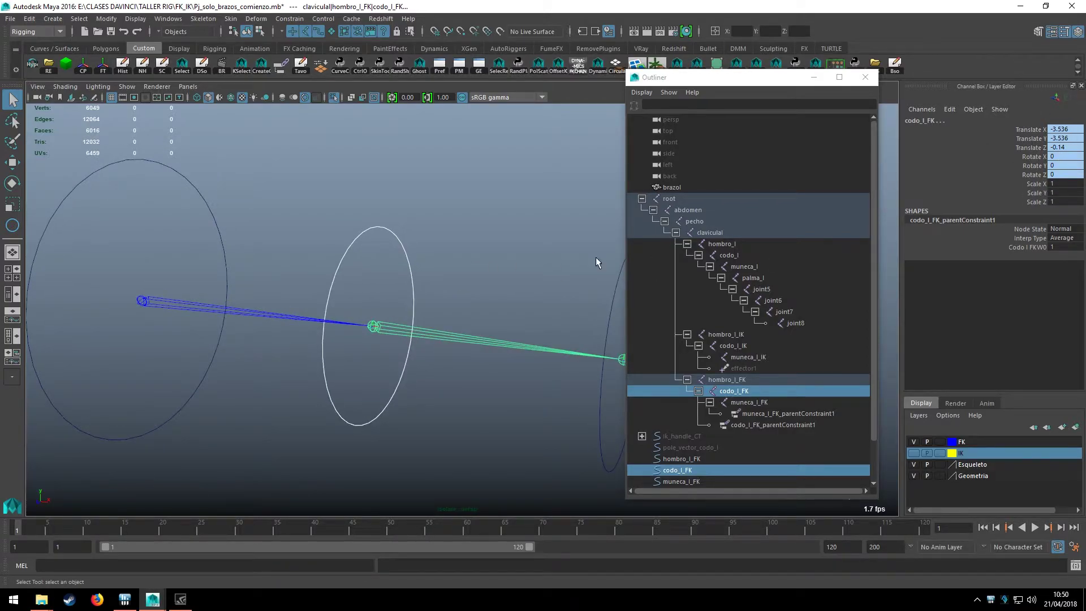
click(480, 255)
alt+drag(414, 253, 339, 182)
click(318, 214)
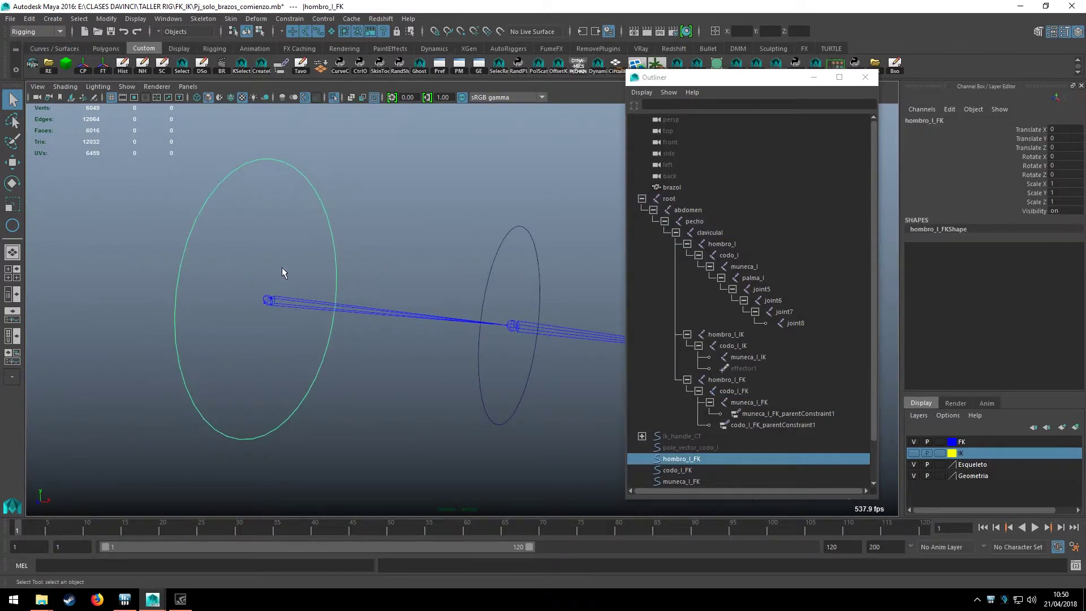
click(268, 300)
mouse_move(269, 299)
alt+mouse_down()
mouse_move(327, 225)
mouse_move(274, 247)
mouse_move(317, 244)
mouse_move(311, 263)
alt+mouse_up()
key(g)
Check the new parent constraint nodes on the shoulder, elbow and wrist joints in the Outliner
scroll(657, 405, down, 2)
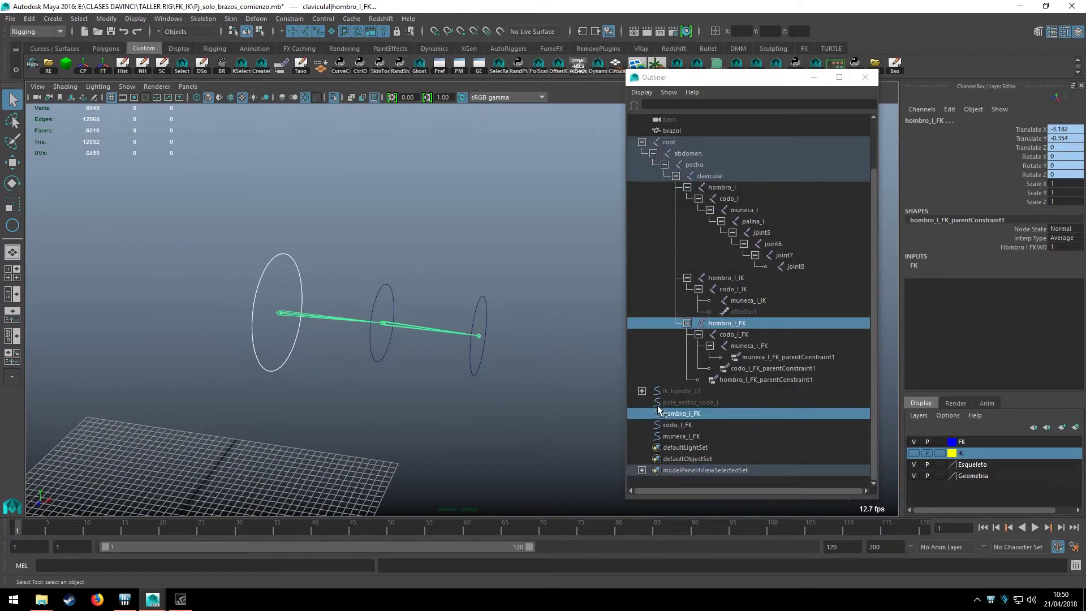
click(736, 326)
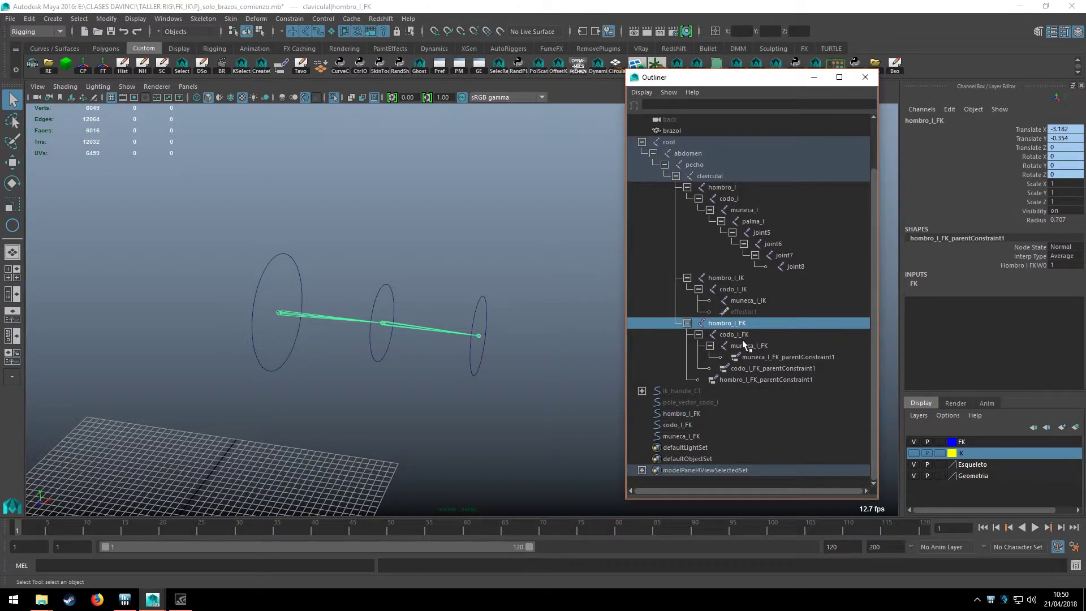
click(749, 380)
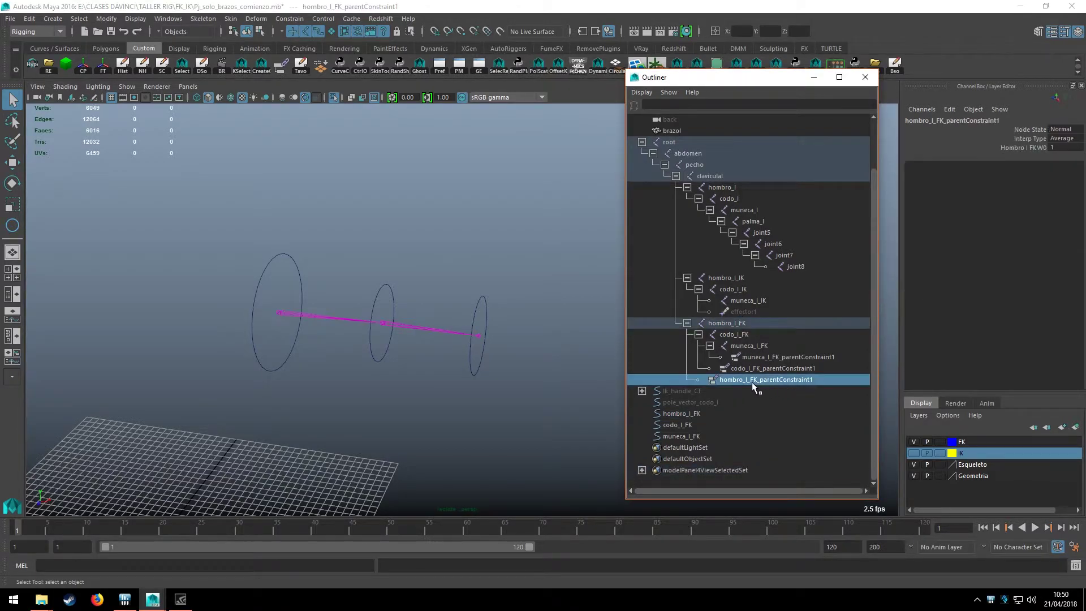
click(736, 334)
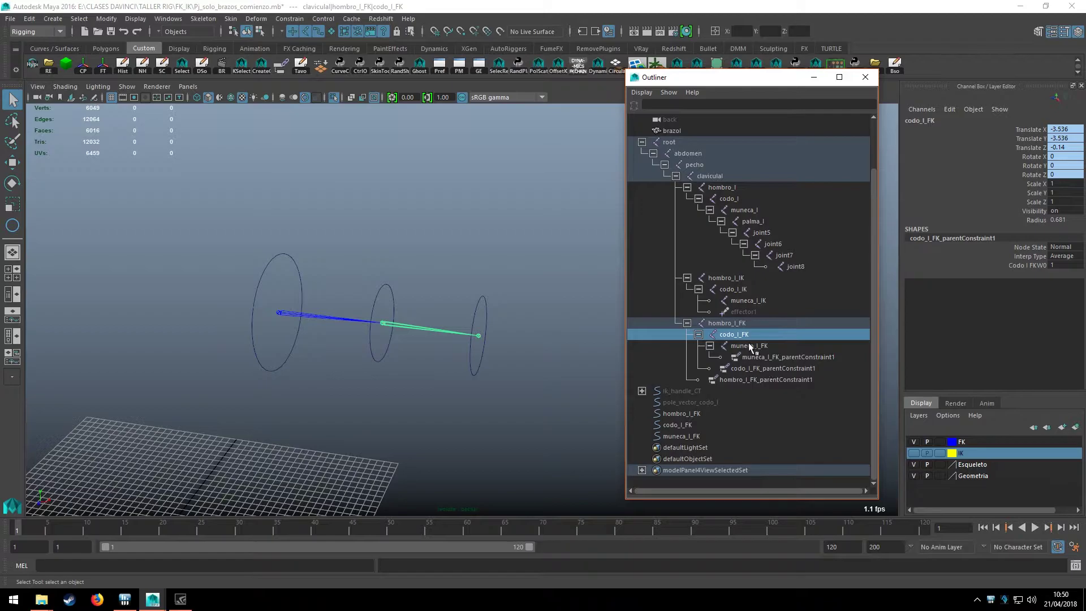
click(748, 344)
click(396, 280)
scroll(410, 281, up, 3)
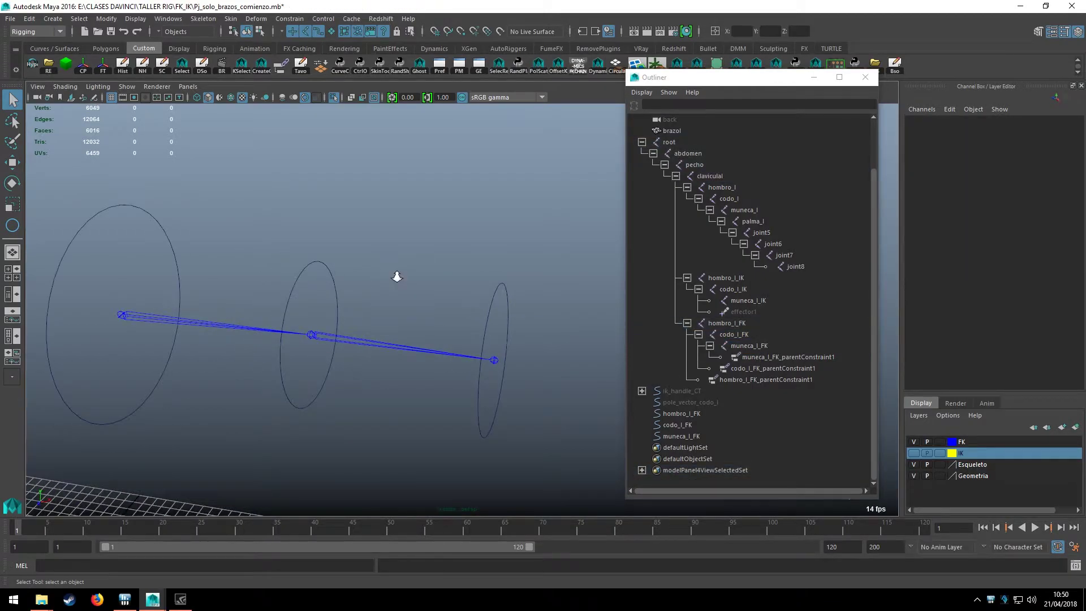
alt+drag(396, 277, 491, 289)
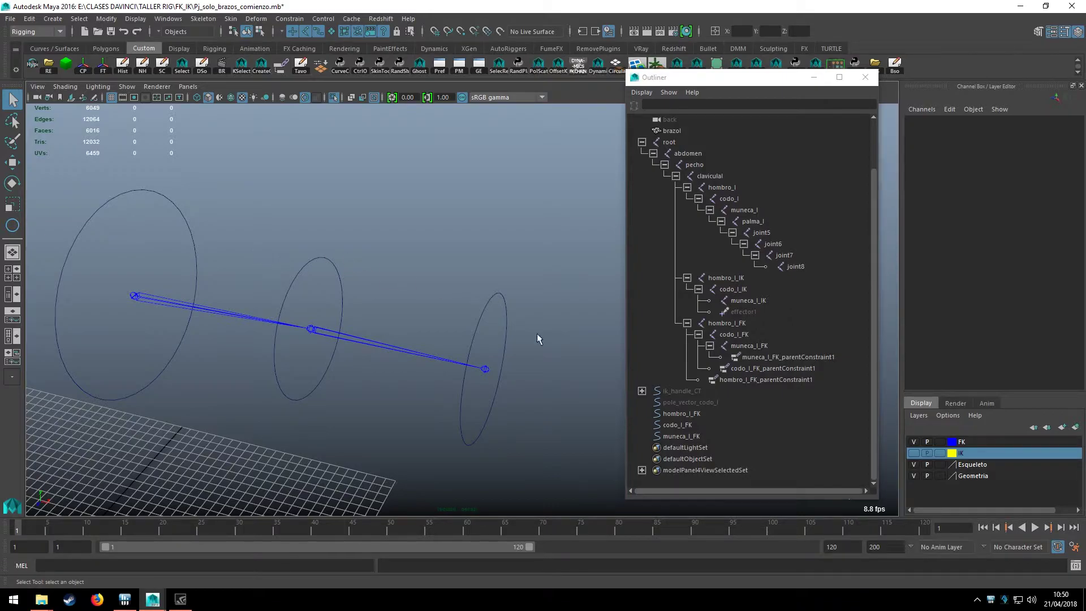
drag(467, 276, 524, 320)
mouse_move(347, 268)
shift+mouse_down()
mouse_move(313, 286)
mouse_move(433, 243)
shift+mouse_up()
key(p)
key(Up)
shift+drag(253, 242, 253, 244)
mouse_move(252, 244)
alt+mouse_down()
mouse_move(282, 251)
mouse_move(426, 130)
alt+mouse_up()
key(p)
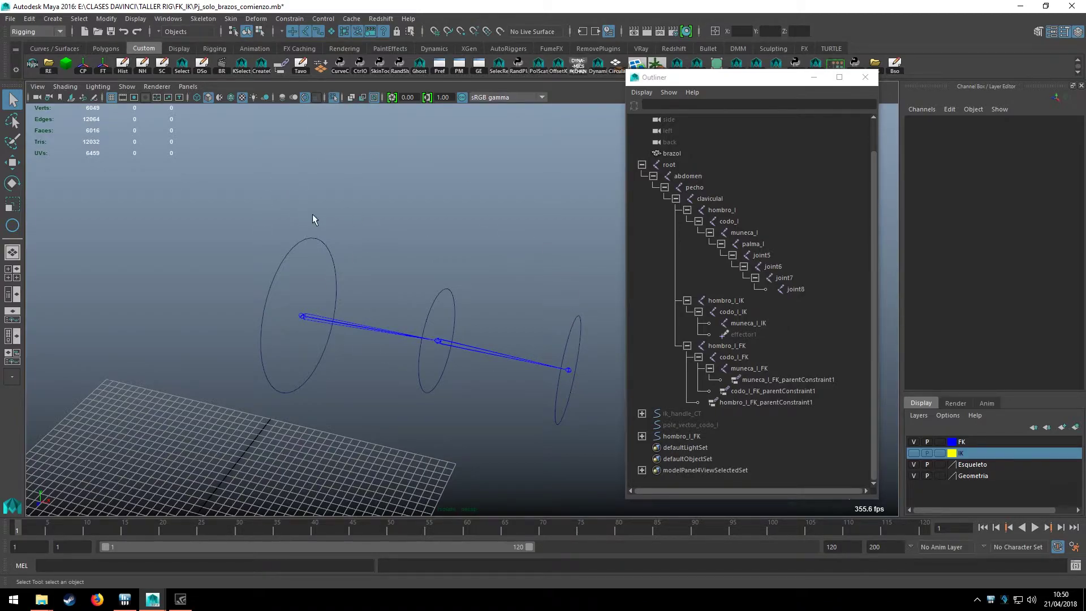
alt+drag(481, 462, 290, 215)
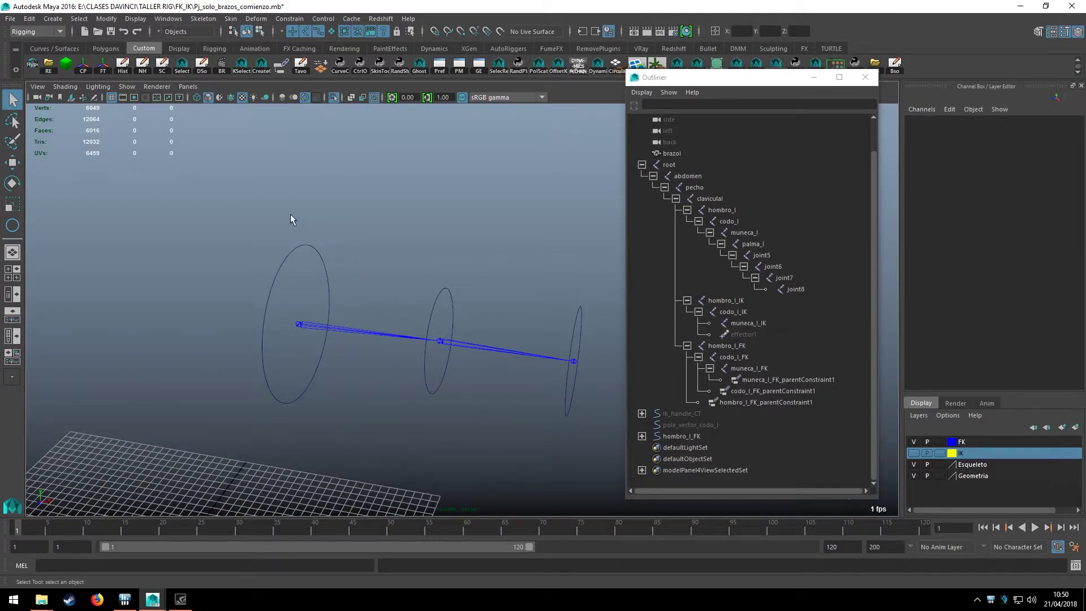
Show the full arm again and test-rotate the FK shoulder control hombro_l_FK
click(333, 97)
mouse_move(362, 242)
alt+mouse_down()
mouse_move(498, 239)
mouse_move(348, 277)
mouse_move(365, 304)
alt+mouse_up()
click(459, 253)
key(e)
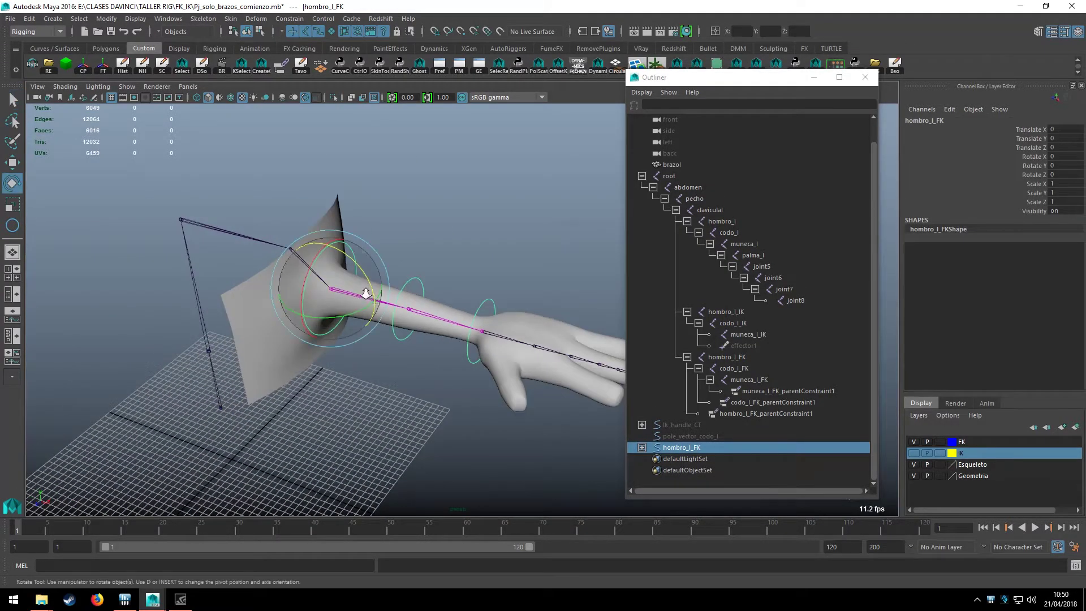
scroll(243, 280, up, 4)
mouse_move(243, 272)
mouse_down()
mouse_move(225, 281)
mouse_move(248, 361)
mouse_up()
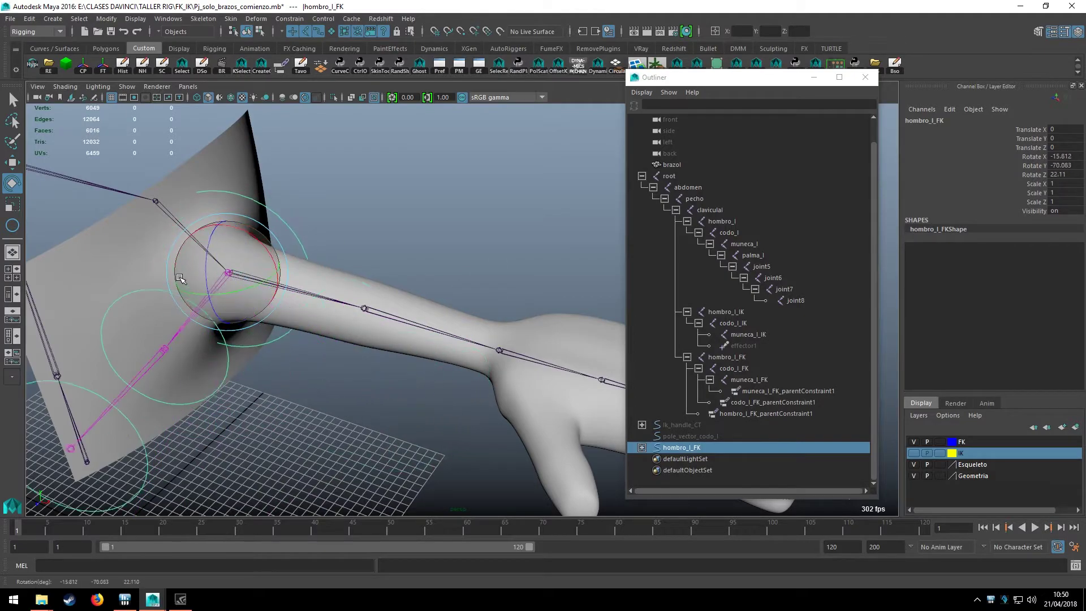
Test-rotate the FK elbow and muneca_l_FK wrist controls, then begin undoing the test rotations
key(q)
click(252, 372)
click(180, 426)
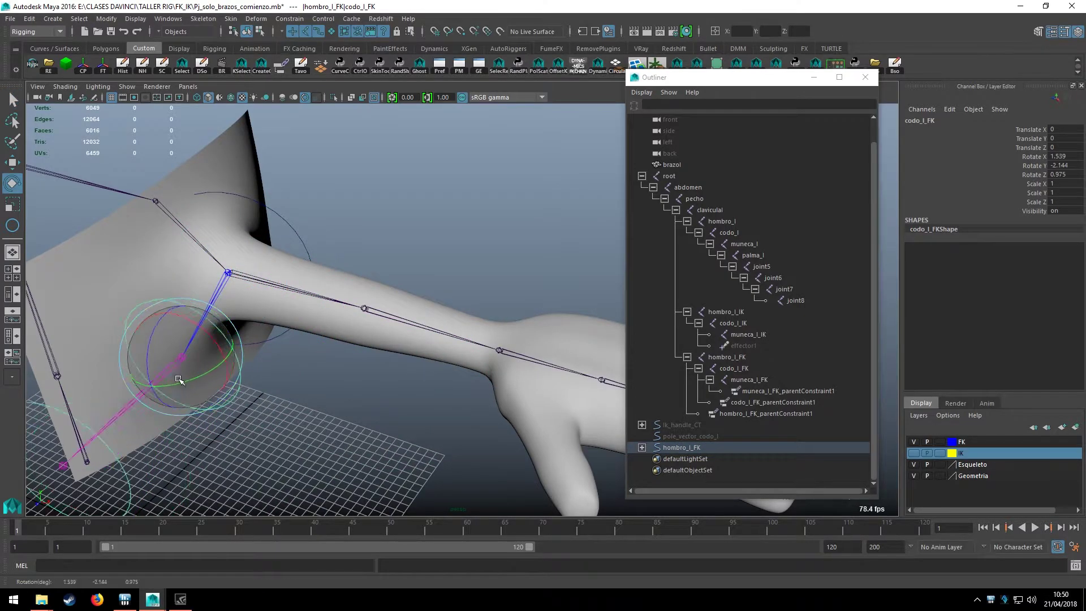
alt+drag(180, 426, 237, 432)
key(e)
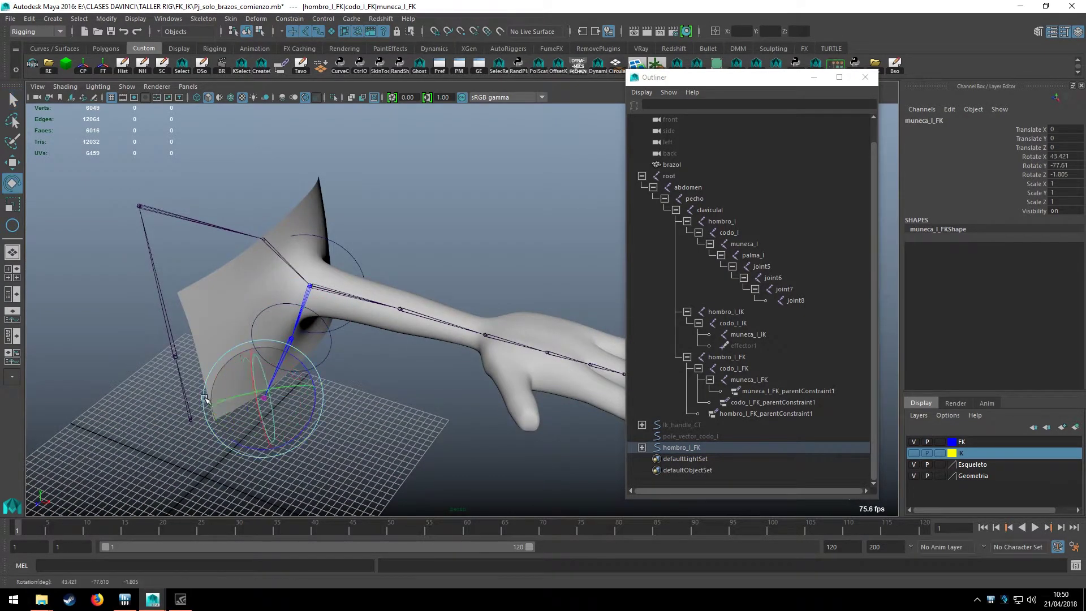
key(ctrl+z)
Undo back to the straight arm pose and select the Ik_handle_CT control
key(ctrl+z)
key(ctrl+z)
scroll(478, 344, up, 3)
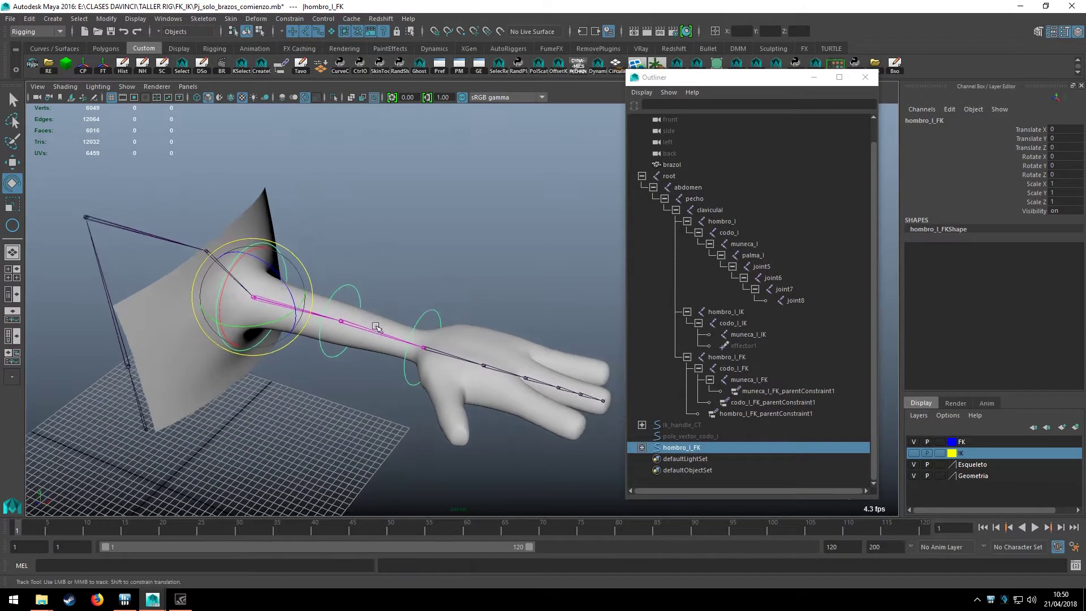
scroll(478, 343, up, 3)
click(382, 323)
scroll(326, 374, up, 3)
key(ctrl+z)
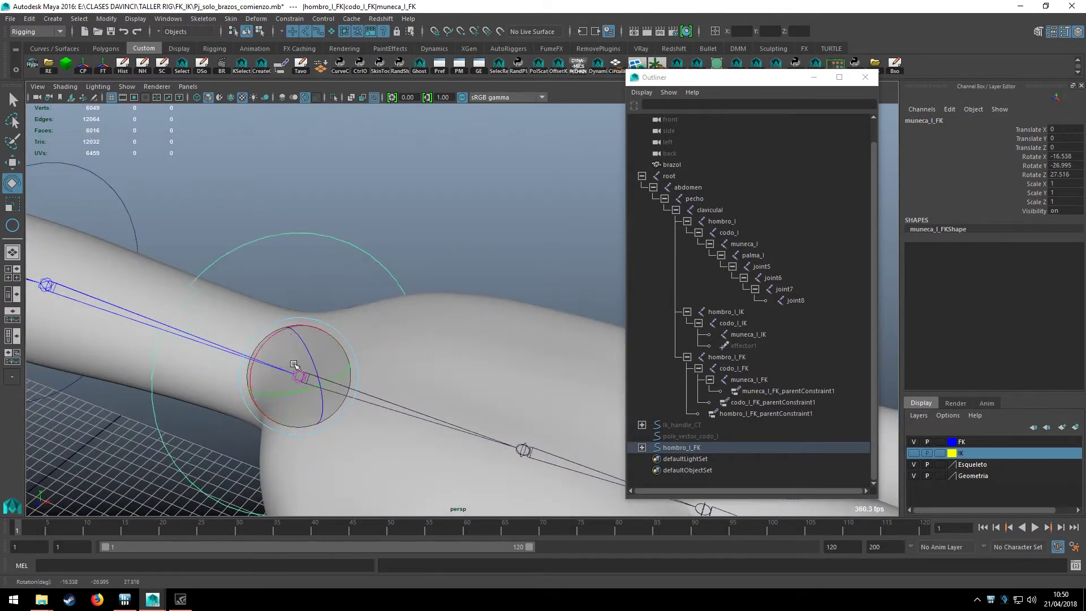
alt+drag(326, 373, 622, 359)
key(q)
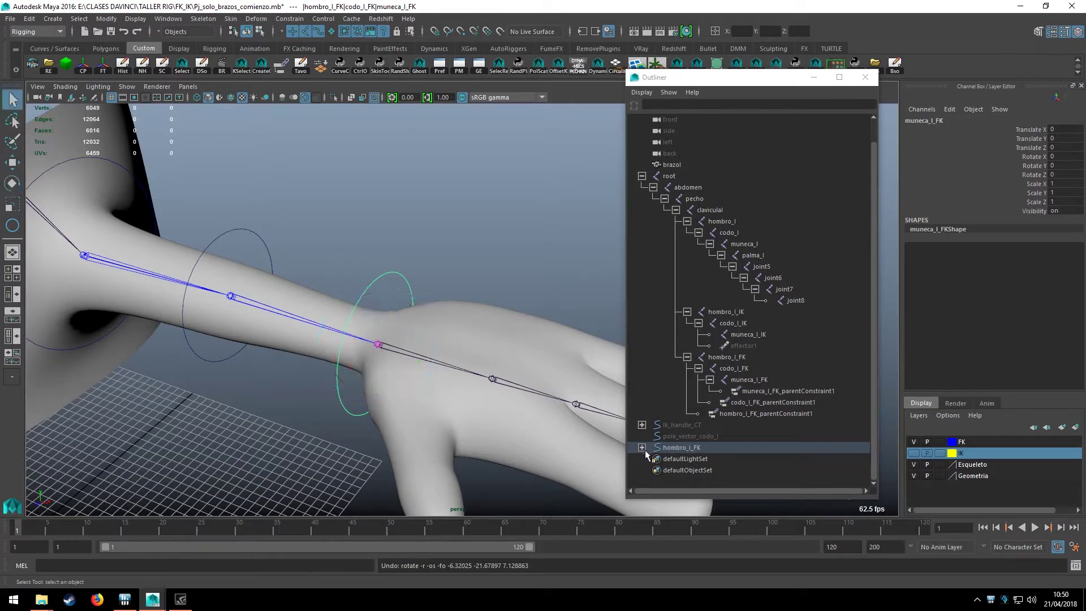
click(653, 425)
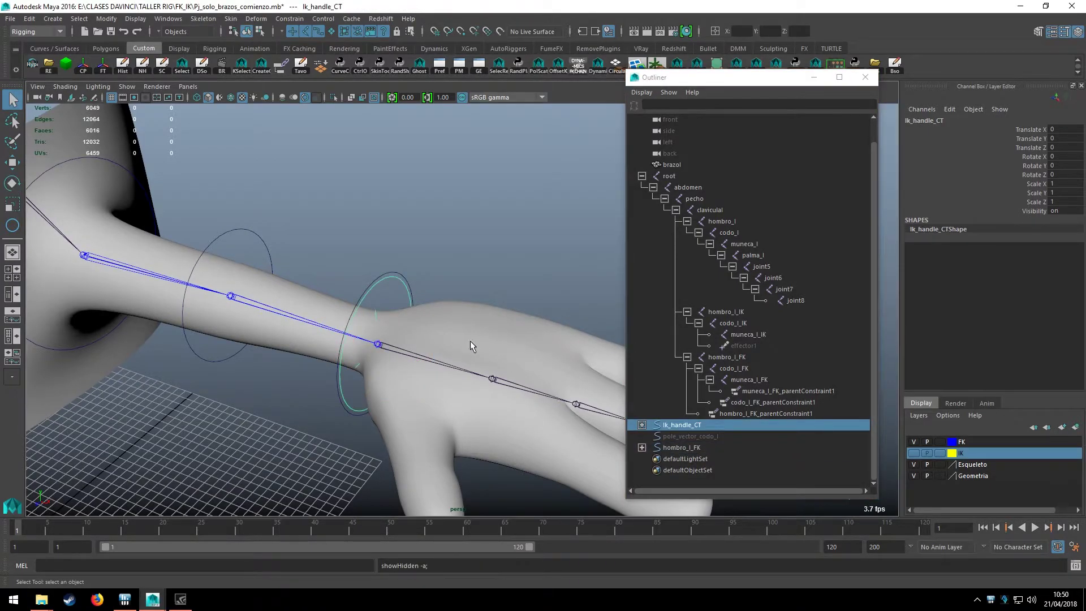
Make the IK layer visible and test-move the Ik_handle_CT handle
mouse_move(470, 340)
alt+mouse_down()
mouse_move(411, 312)
mouse_move(436, 303)
mouse_move(416, 290)
alt+mouse_up()
click(412, 312)
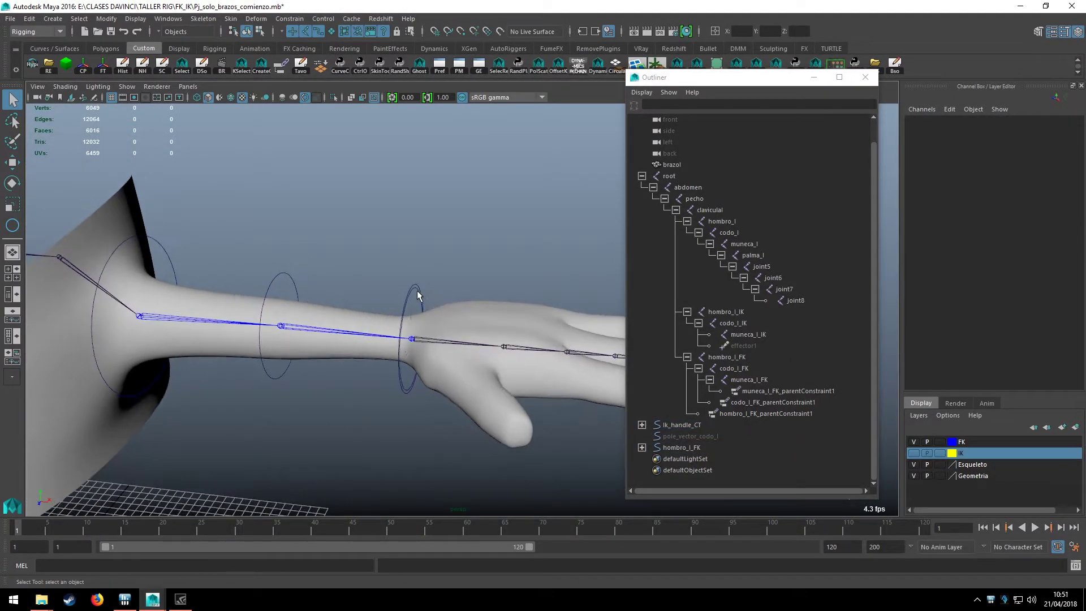
key(ctrl+z)
key(w)
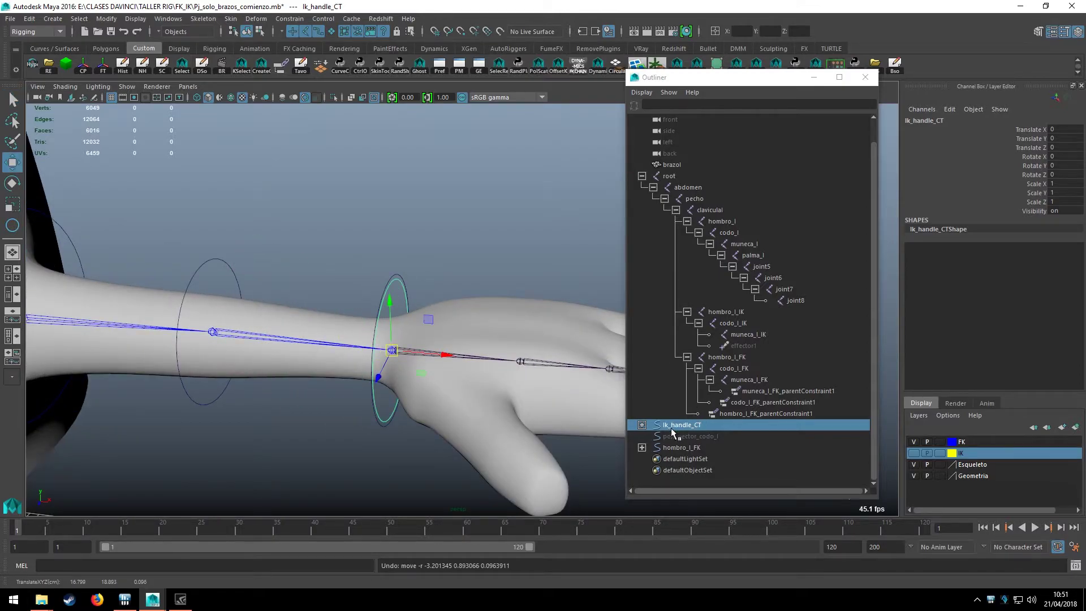
click(914, 453)
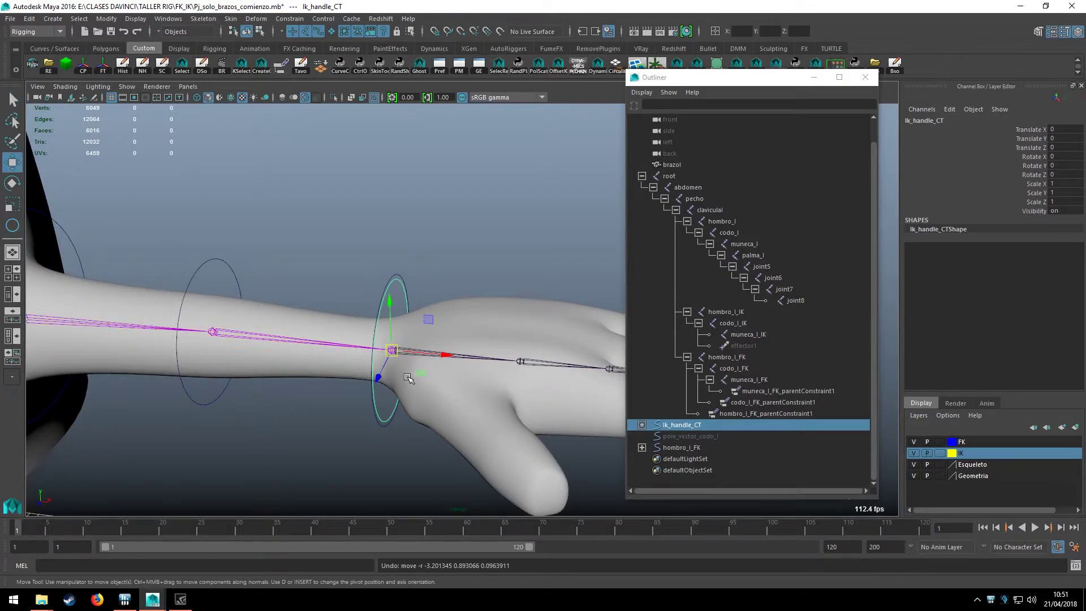
mouse_move(389, 352)
mouse_down()
mouse_move(358, 343)
mouse_move(294, 280)
mouse_up()
Unhide the elbow pole vector pole_vector_codo_l and move the IK handle to bend the arm
click(682, 436)
key(shift+h)
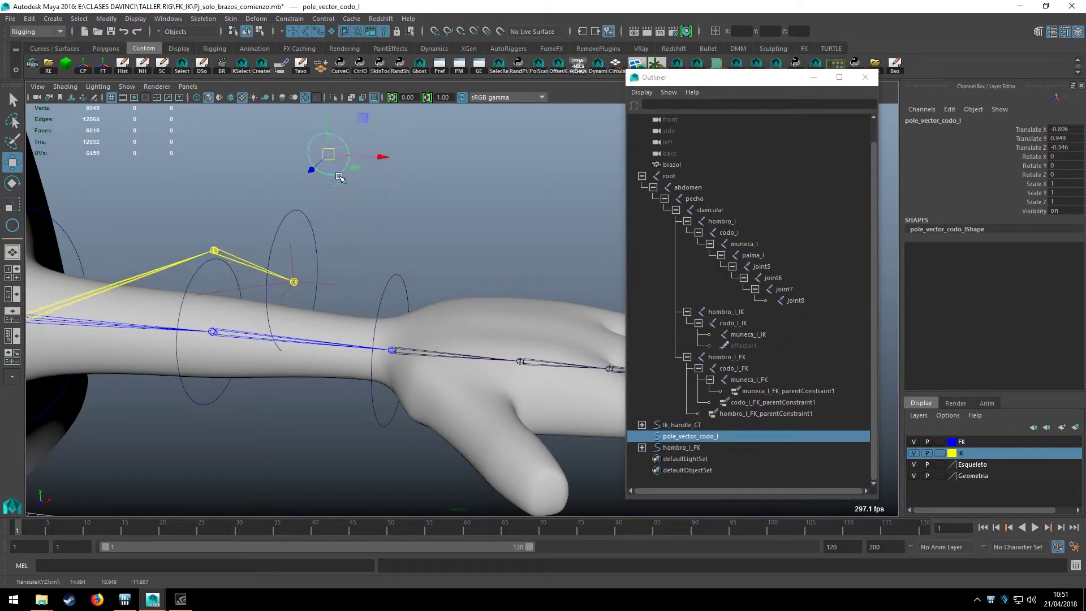
key(q)
click(322, 242)
key(w)
click(293, 281)
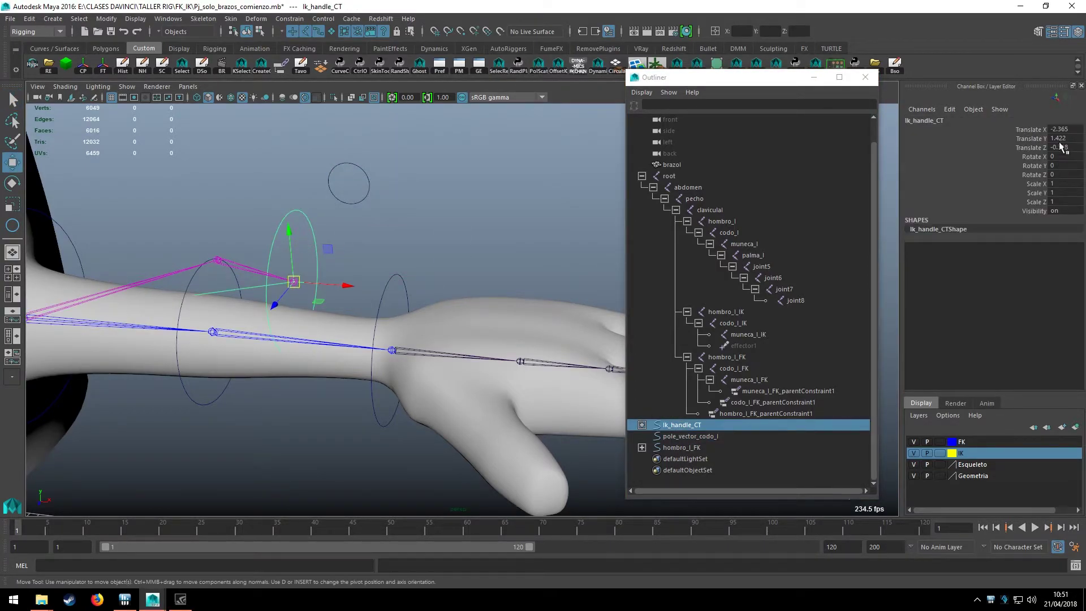
drag(1062, 131, 1062, 148)
Reset the IK handle's translation values to 0
text(0)
key(Return)
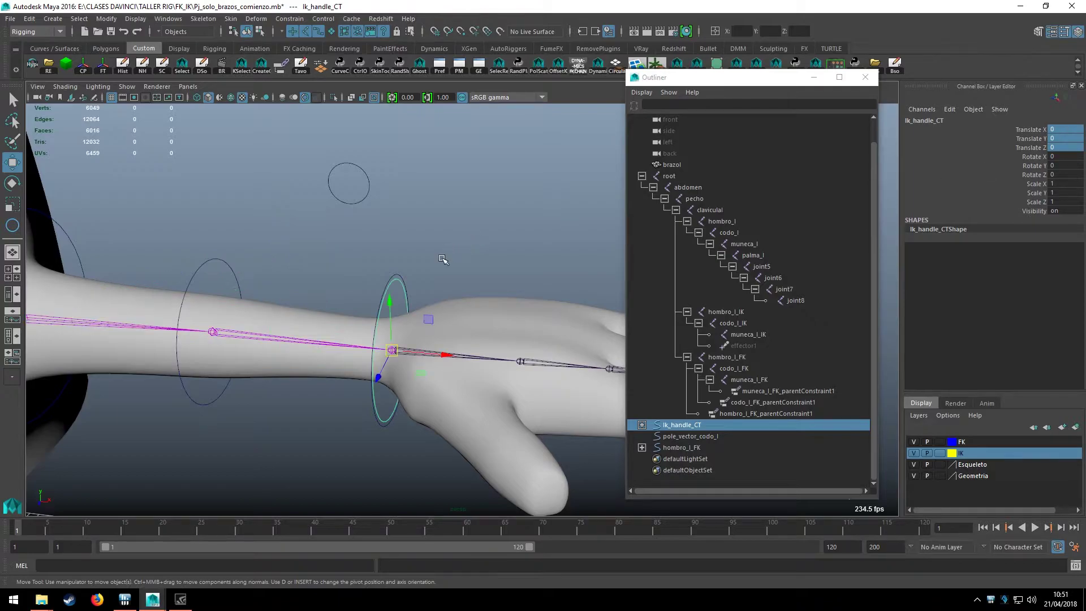
click(431, 256)
key(q)
alt+drag(431, 256, 439, 289)
alt+middle_drag(438, 288, 394, 243)
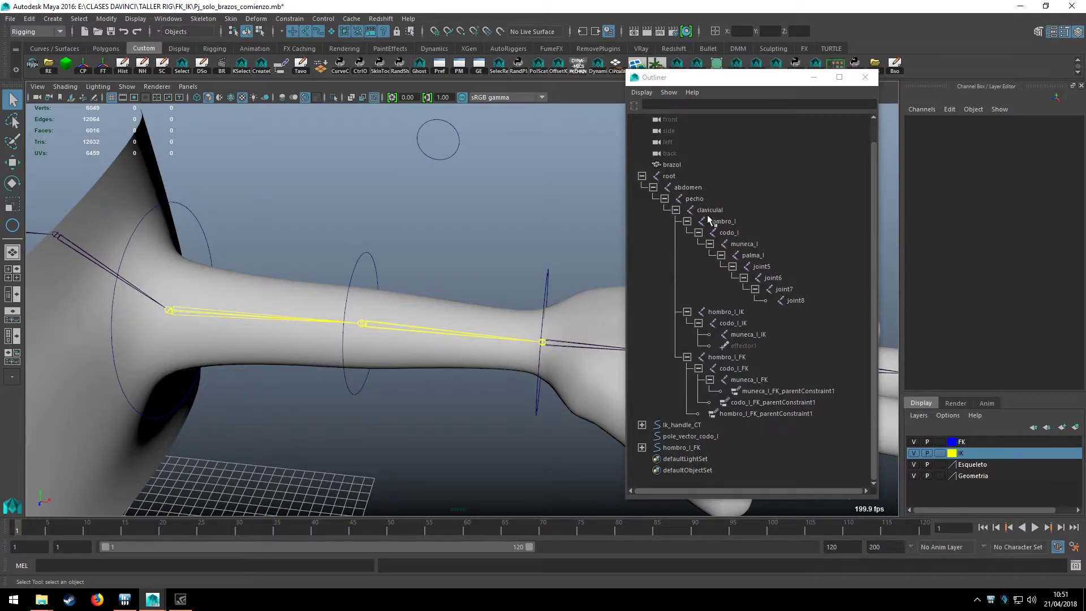
Hide the Ik_handle_CT, pole_vector_codo_l and hombro_l_FK controls
mouse_move(509, 290)
alt+mouse_down()
mouse_move(432, 291)
mouse_move(426, 257)
mouse_move(478, 287)
mouse_move(455, 248)
alt+mouse_up()
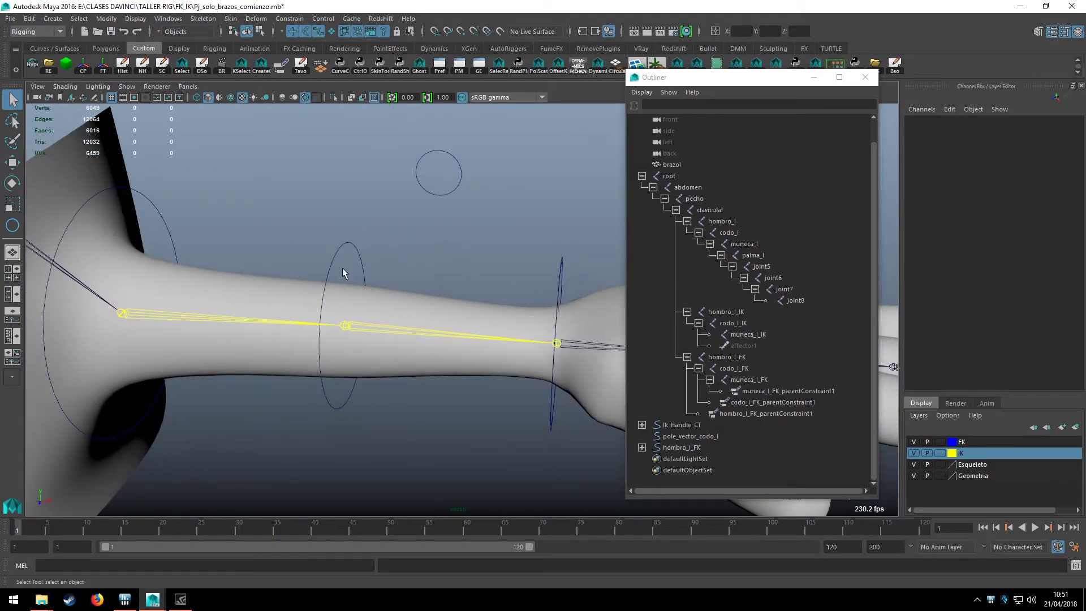
alt+right_drag(462, 193, 433, 215)
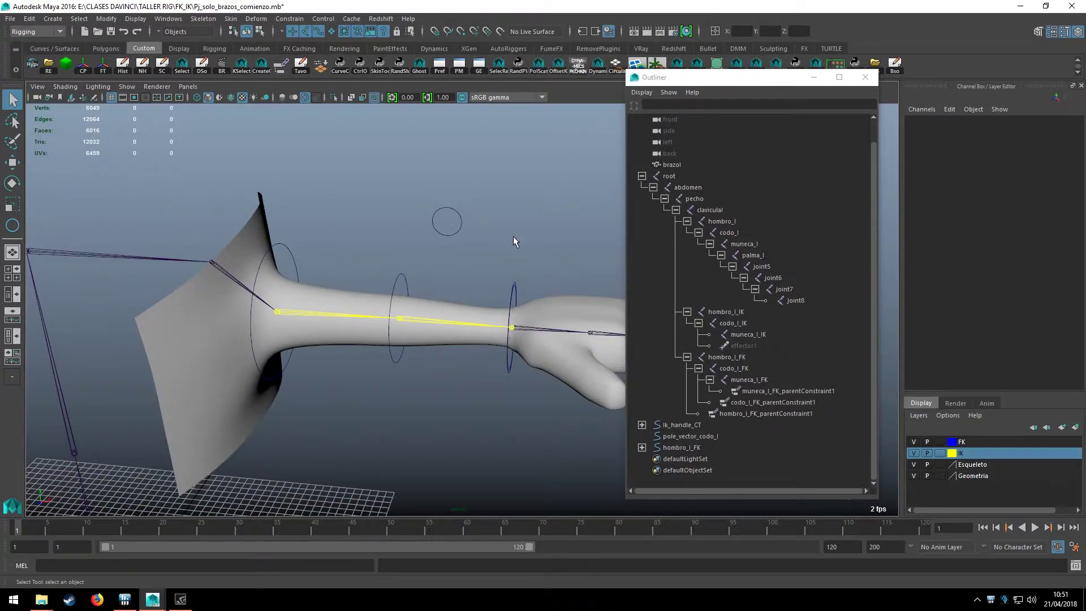
scroll(514, 235, up, 3)
alt+drag(509, 236, 607, 334)
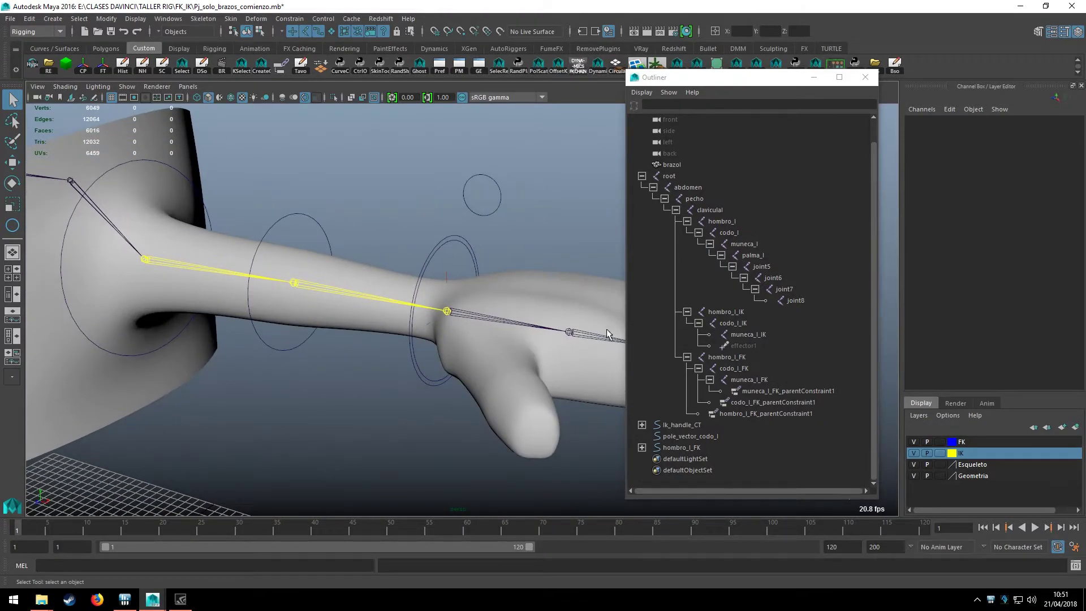
click(687, 425)
mouse_move(537, 339)
alt+mouse_down()
mouse_move(500, 370)
mouse_move(490, 412)
mouse_move(467, 354)
alt+mouse_up()
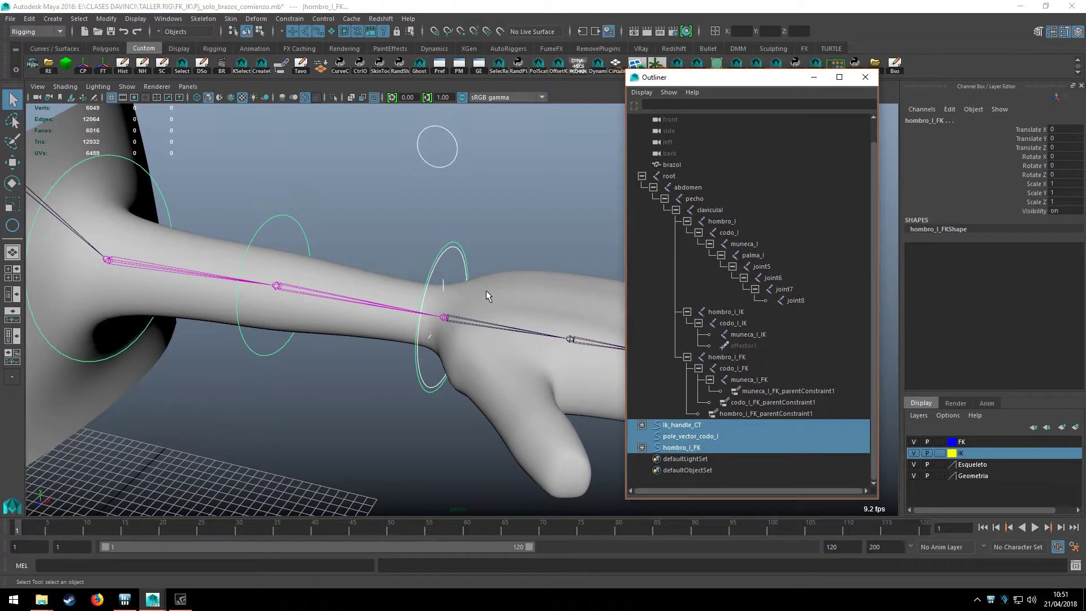
key(ctrl+h)
Collapse the finger joints under palma_l and select hombro_l, hombro_l_IK and hombro_l_FK
scroll(365, 306, up, 3)
mouse_move(365, 306)
alt+mouse_down()
mouse_move(448, 323)
mouse_move(492, 300)
alt+mouse_up()
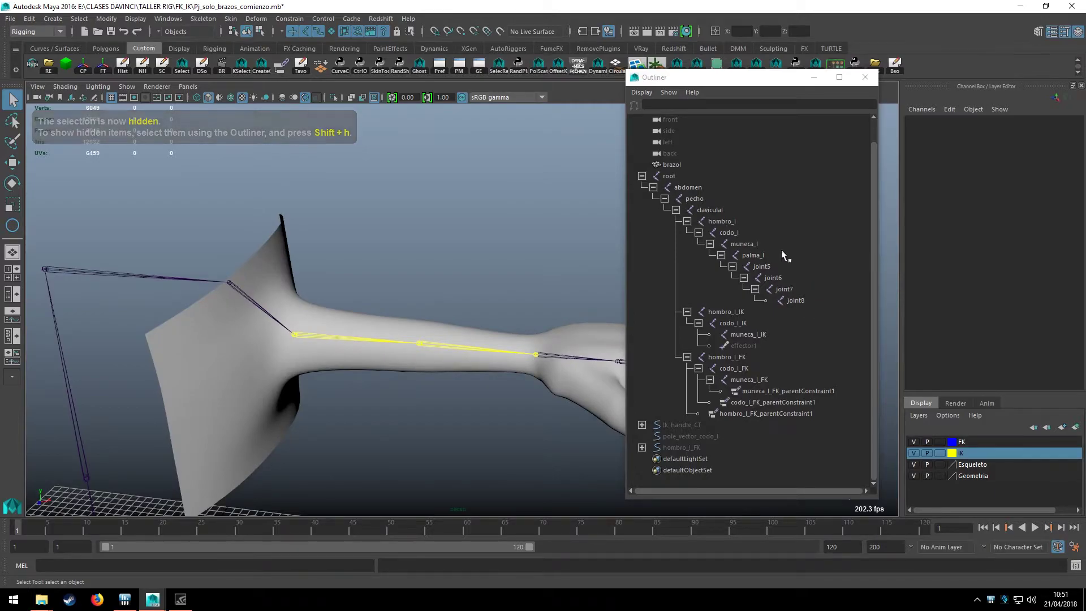
click(721, 258)
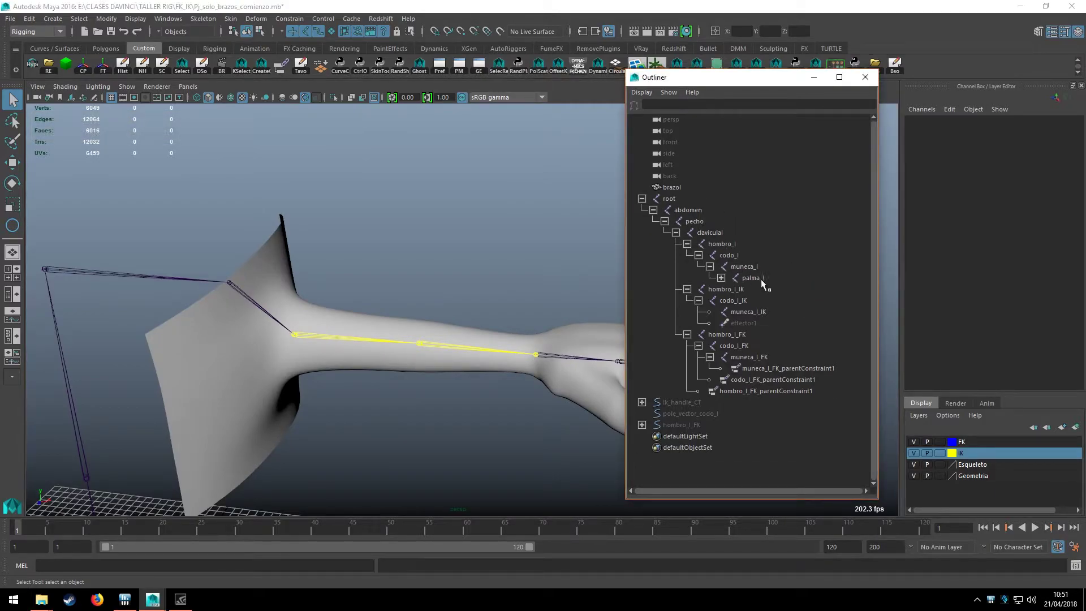
key(f)
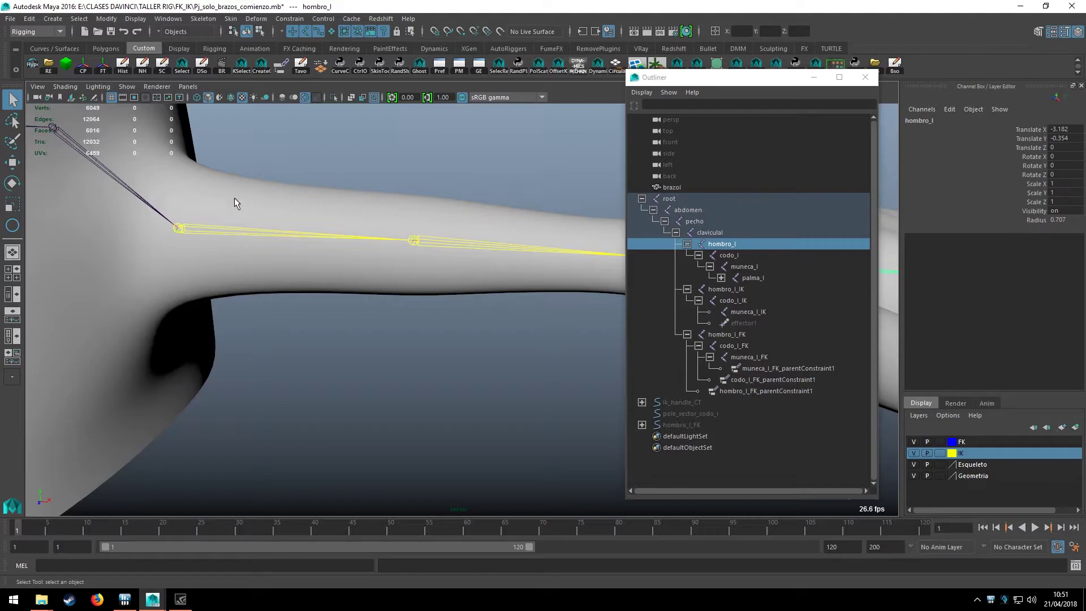
drag(254, 236, 416, 240)
Pick the IK shoulder joint hombro_l_IK, then reframe the view on the IK chain
click(338, 223)
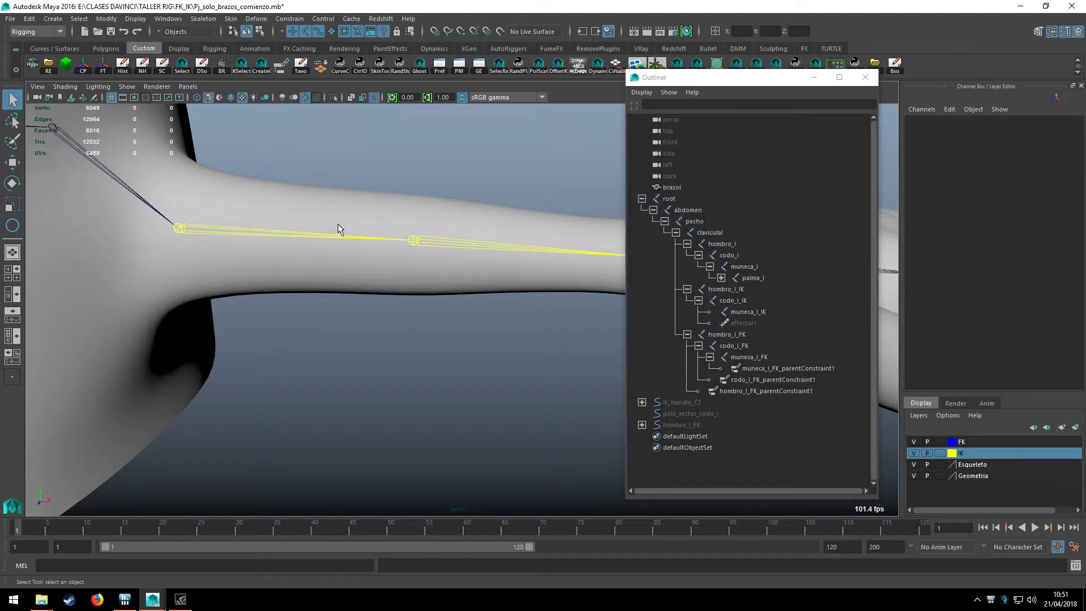
click(389, 244)
click(416, 300)
mouse_move(416, 299)
alt+mouse_down()
mouse_move(412, 349)
mouse_move(452, 359)
alt+mouse_up()
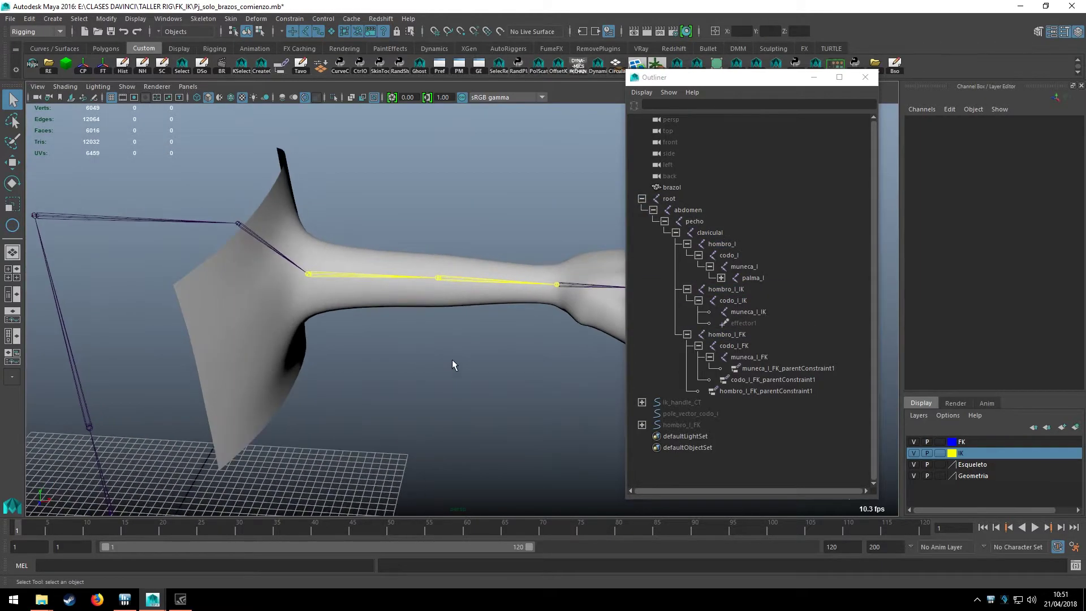
scroll(453, 359, up, 3)
mouse_move(375, 172)
alt+mouse_down()
mouse_move(423, 332)
mouse_move(427, 242)
alt+mouse_up()
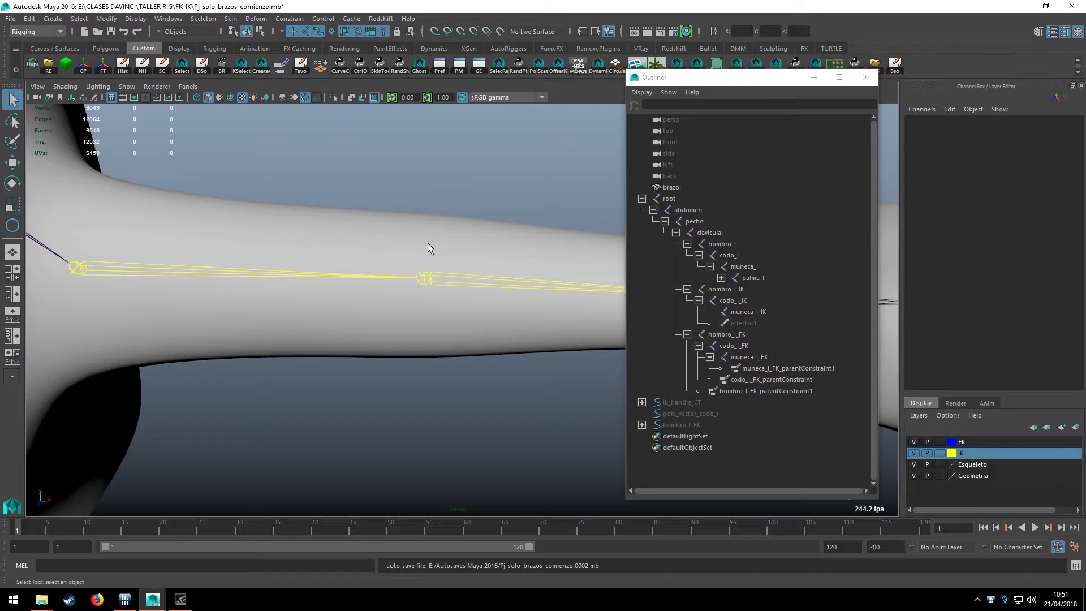
Select hombro_l_FK and hombro_l_IK, then clear and reframe the view to show the torso
click(732, 335)
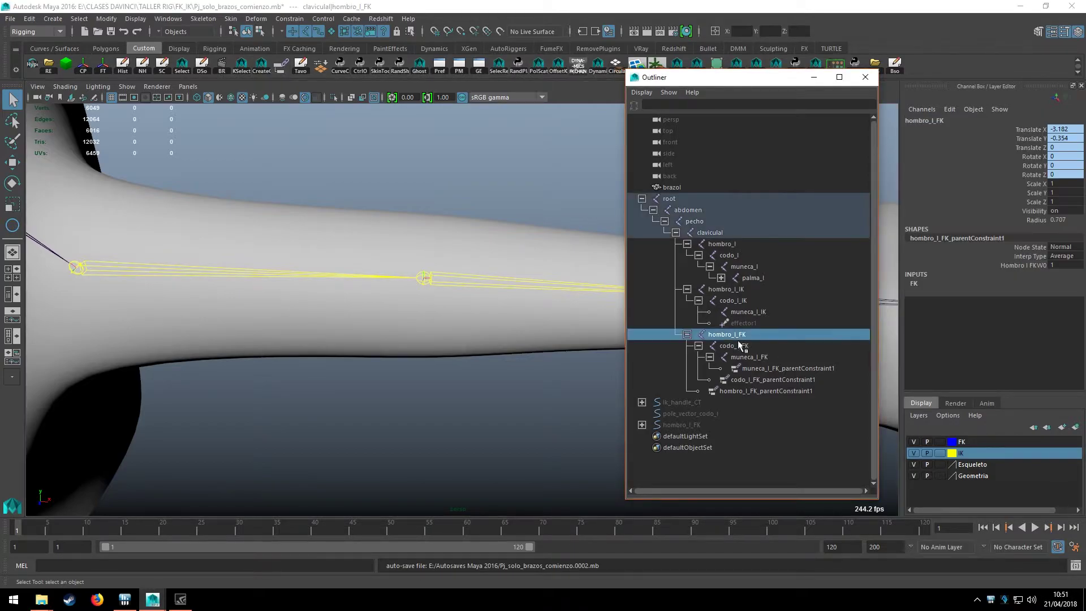
ctrl+click(735, 290)
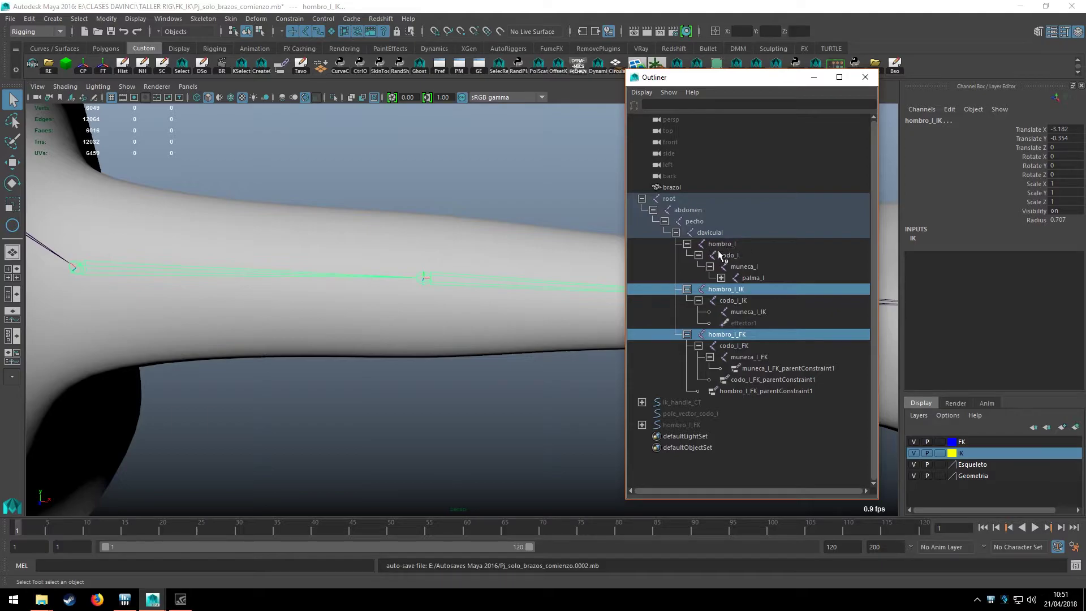
click(471, 240)
mouse_move(470, 239)
alt+mouse_down()
mouse_move(527, 201)
mouse_move(358, 234)
alt+mouse_up()
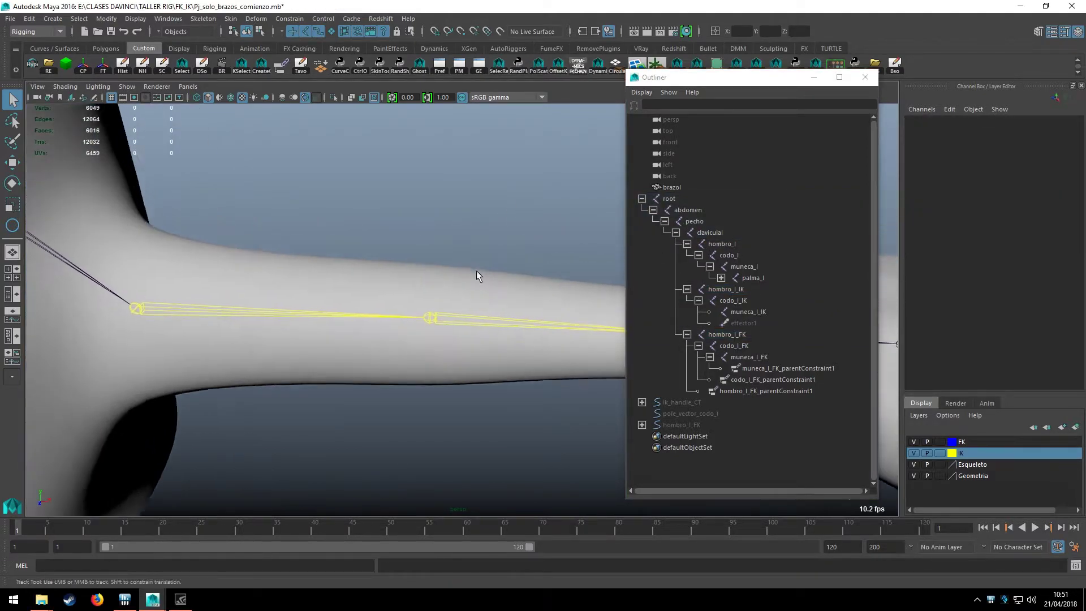
alt+middle_drag(358, 234, 410, 245)
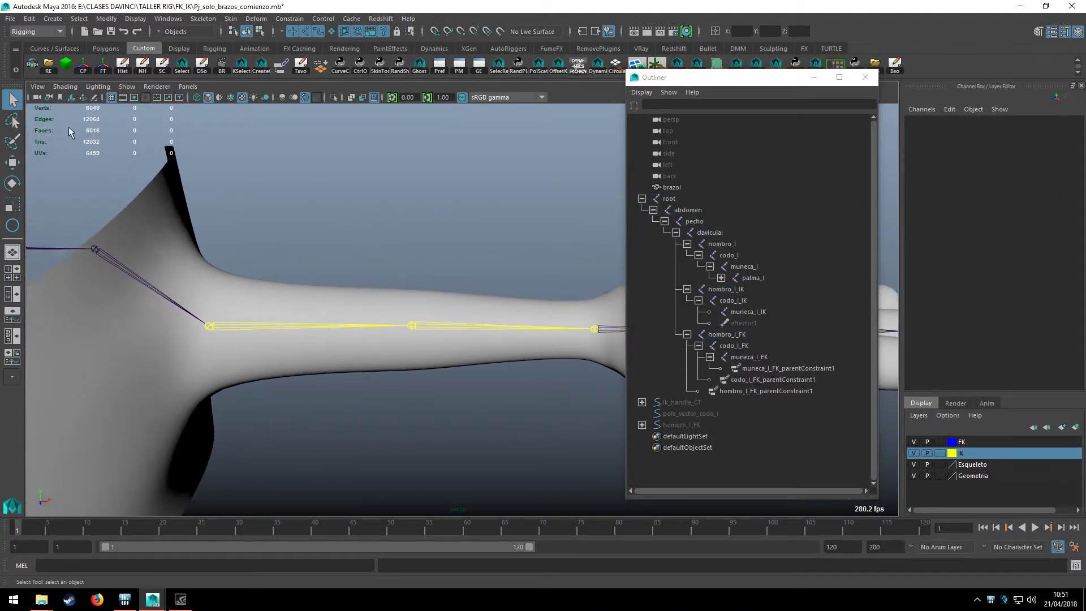
Select hombro_l_FK, hombro_l_IK, then hombro_l and apply a Parent constraint
click(724, 337)
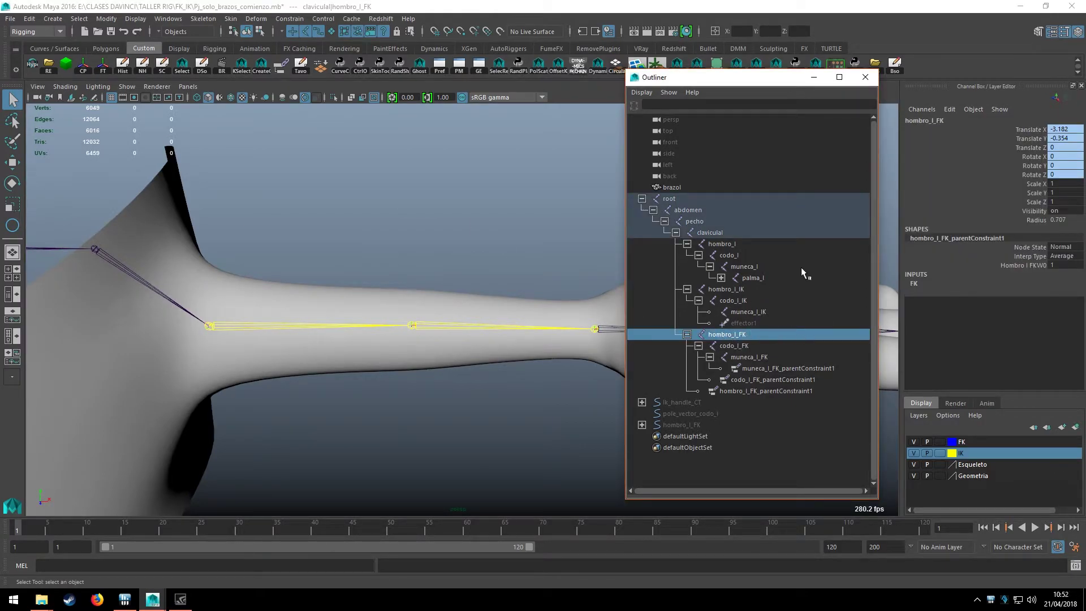
ctrl+click(732, 290)
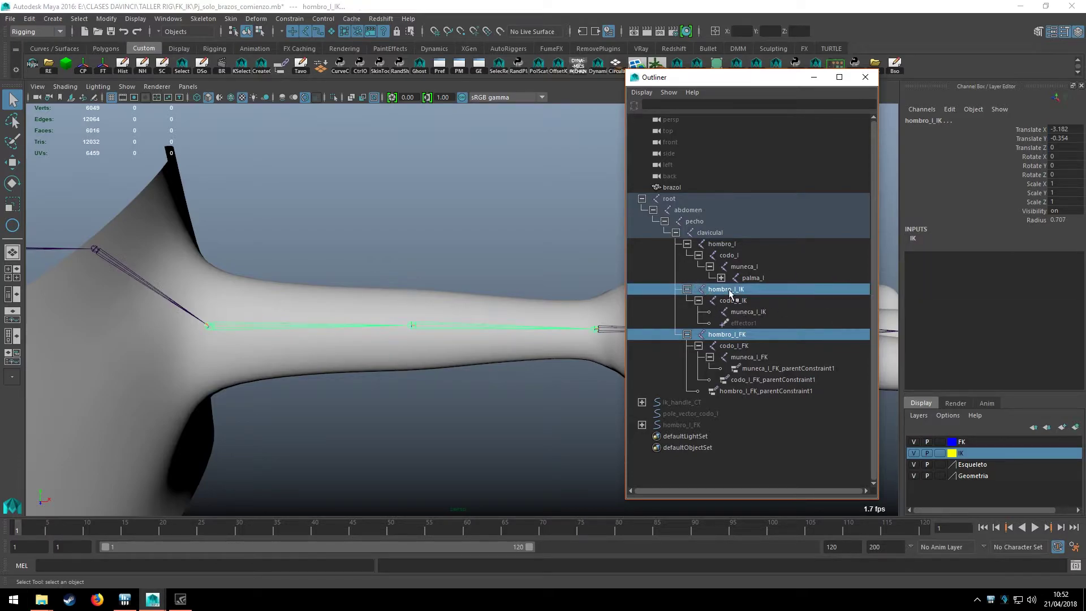
ctrl+click(728, 247)
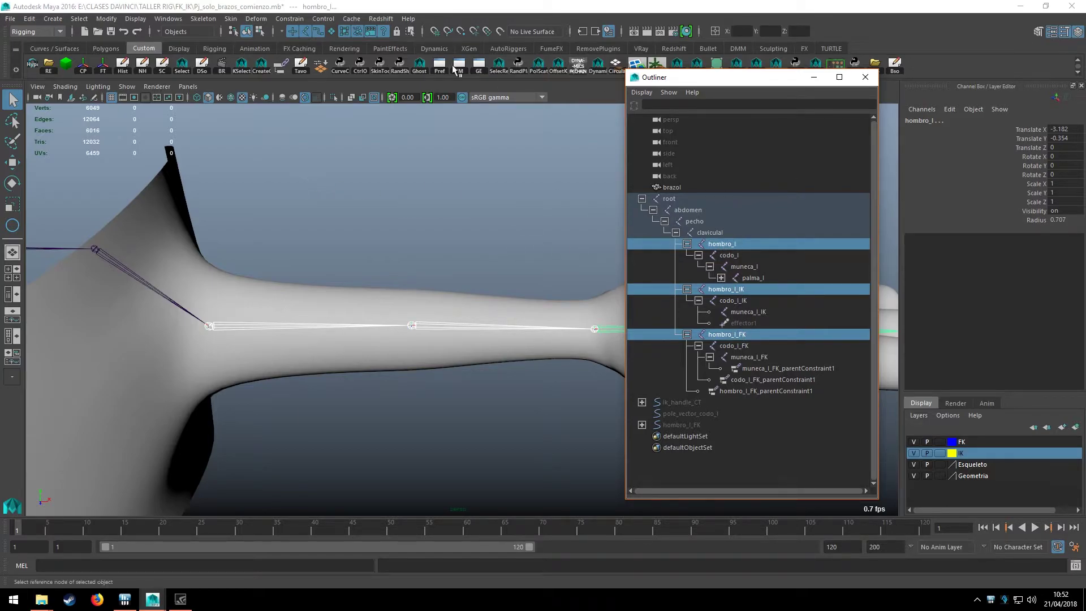
click(289, 18)
click(310, 48)
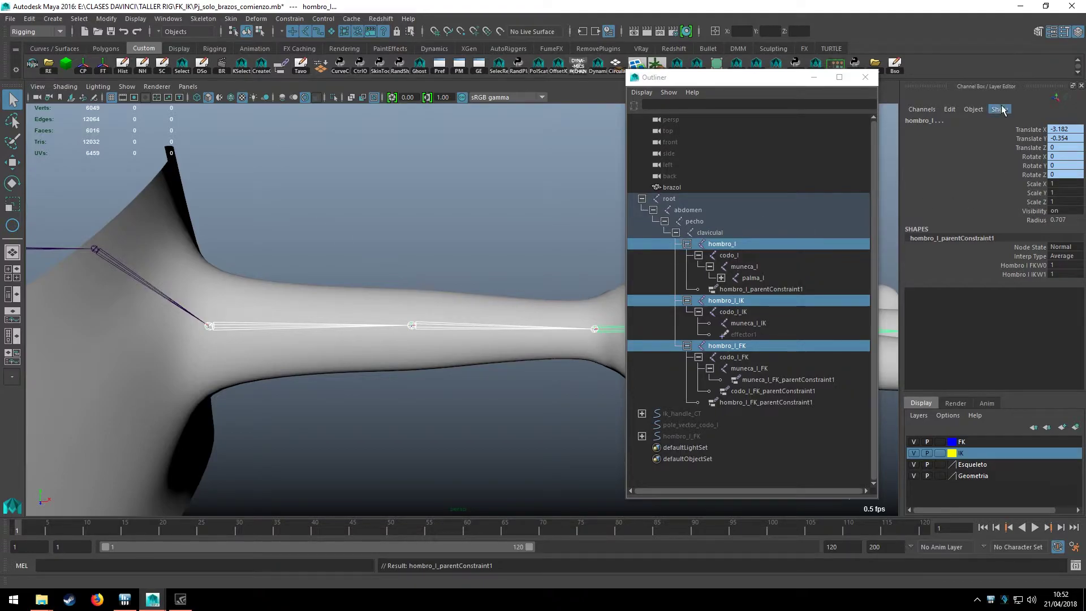
click(729, 251)
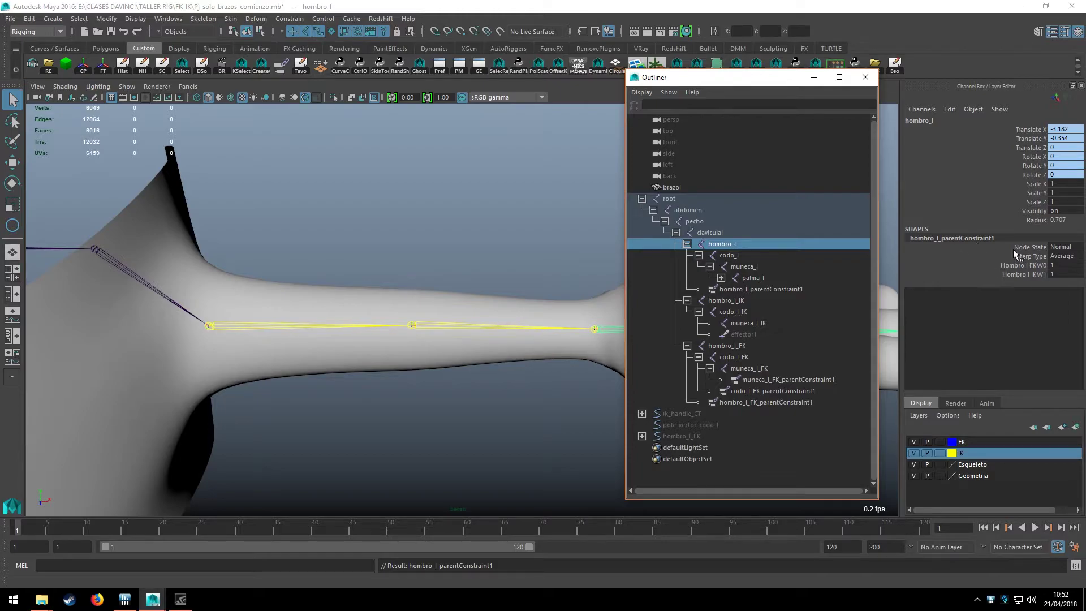
click(789, 381)
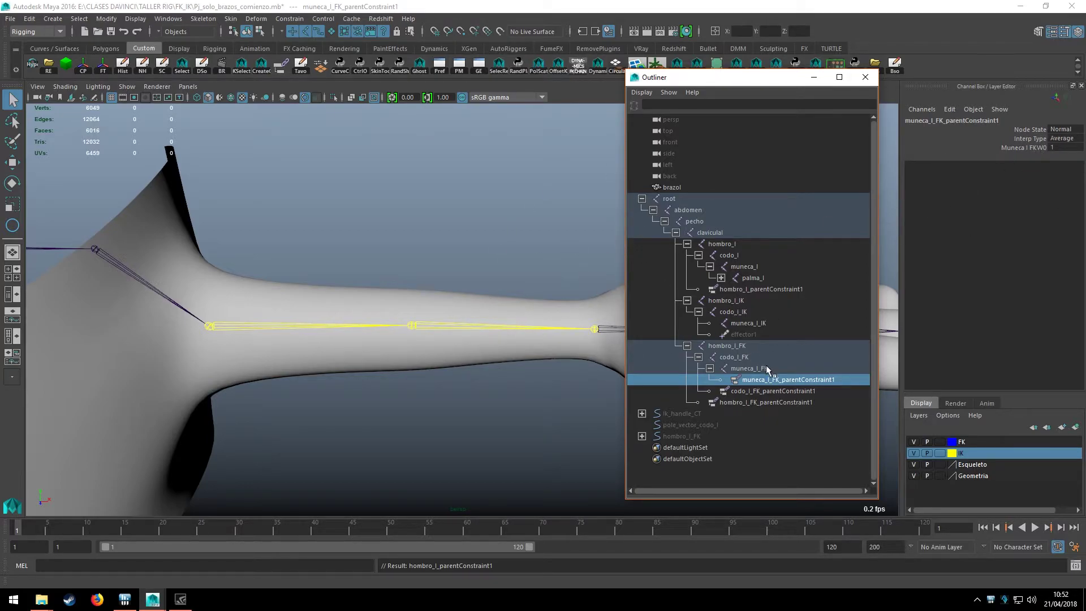
click(723, 244)
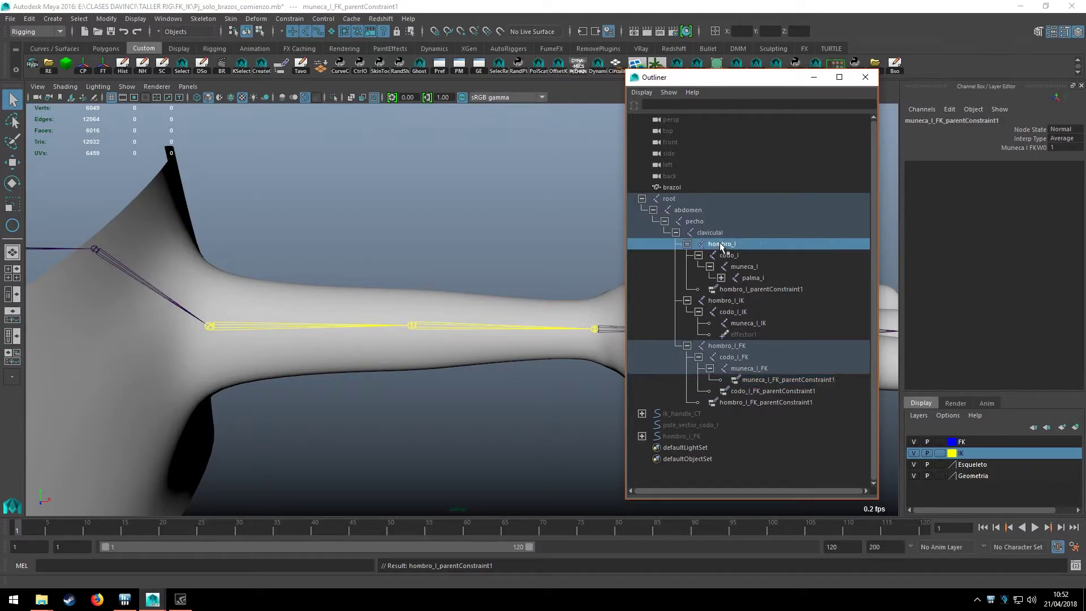
click(765, 288)
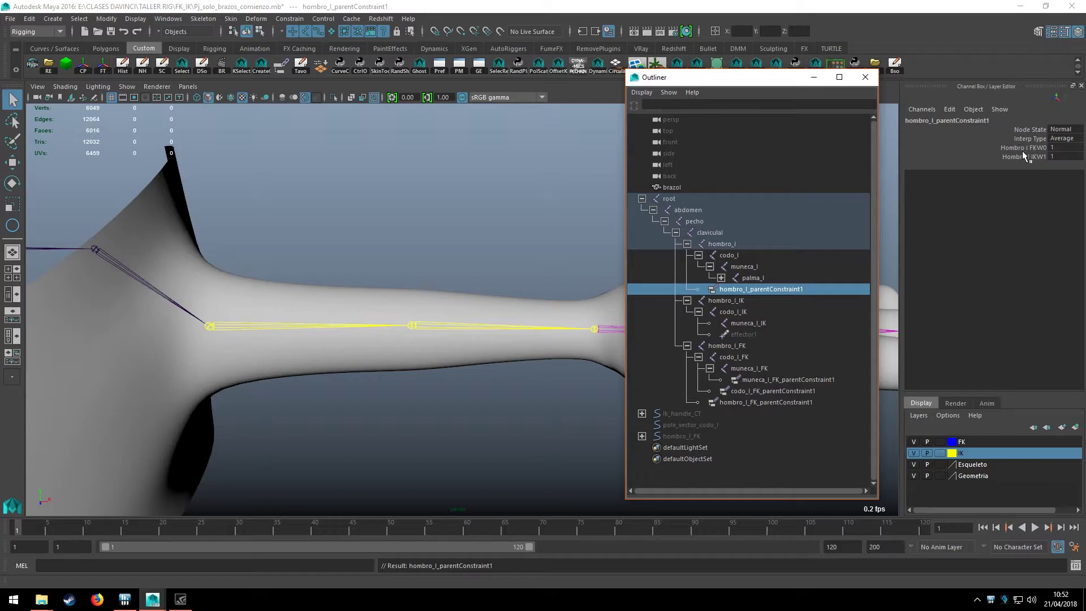
click(1029, 147)
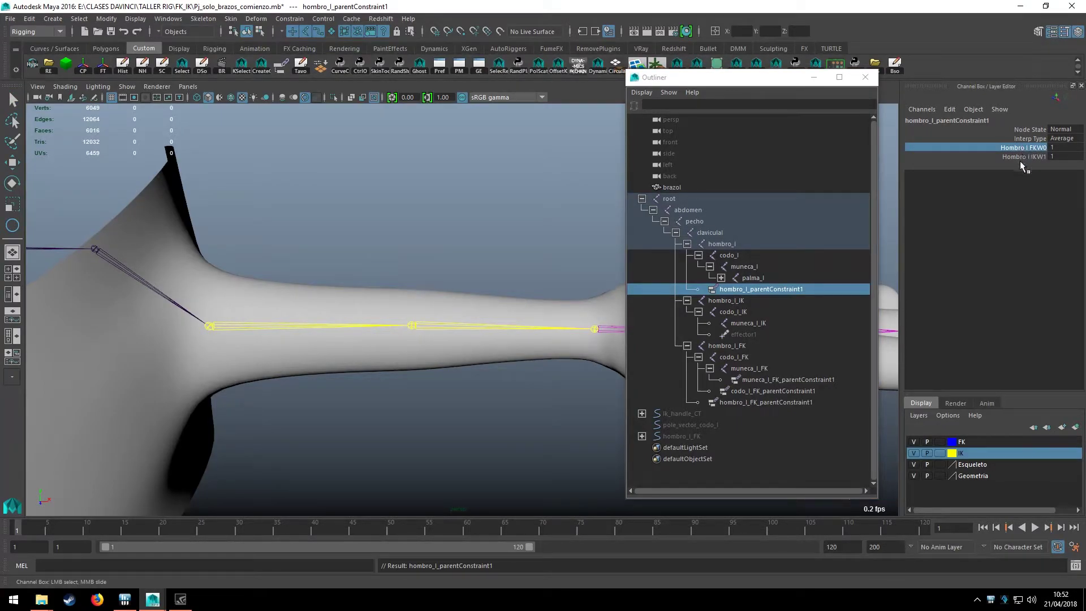
click(1028, 156)
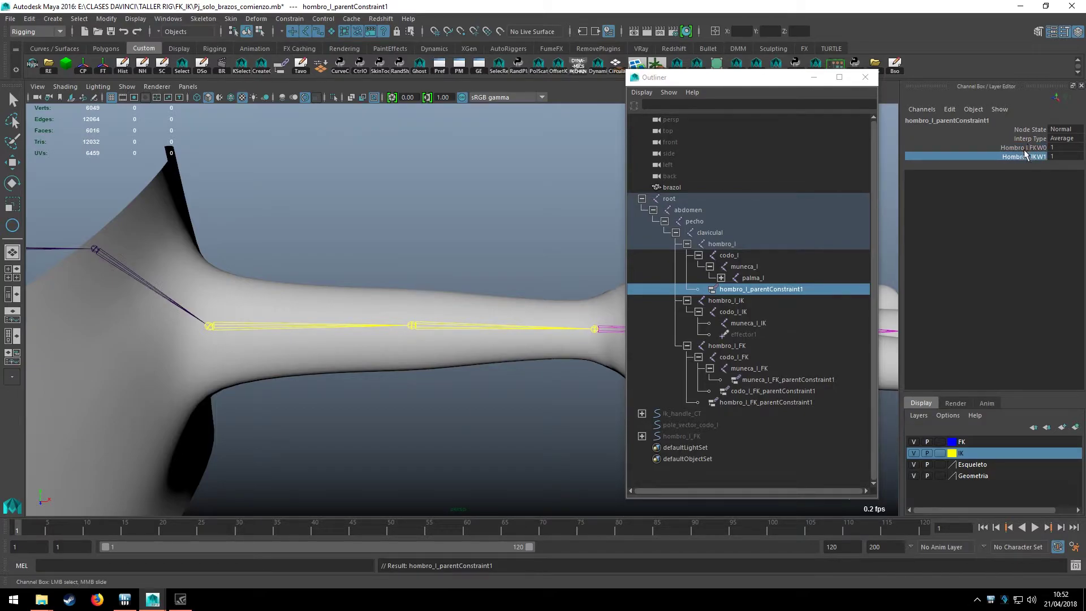
click(1024, 149)
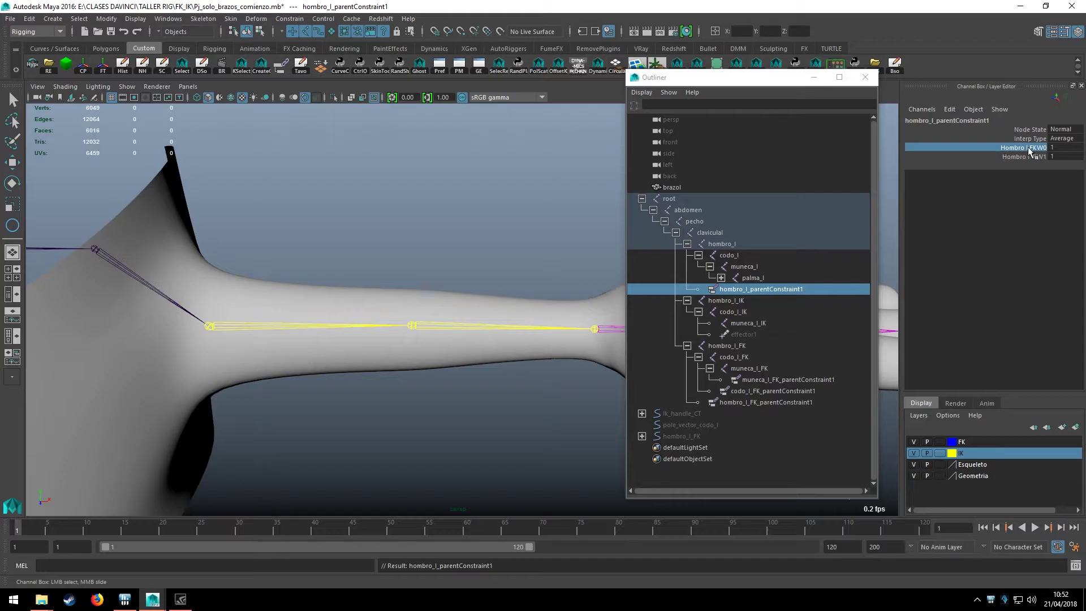
click(503, 254)
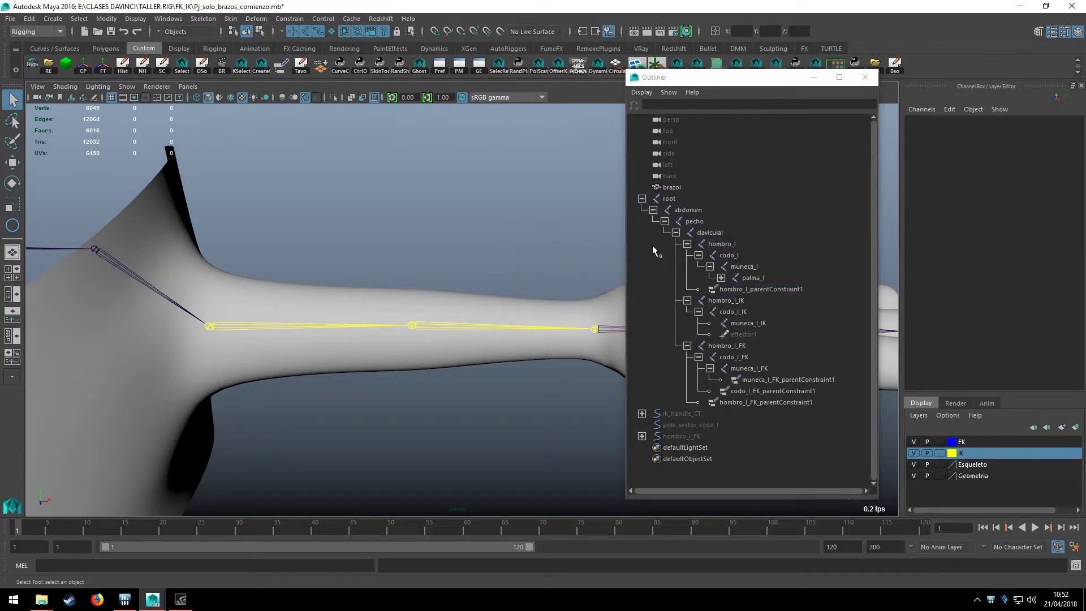
Parent-constrain the codo_l elbow joint to codo_l_FK and codo_l_IK
click(732, 357)
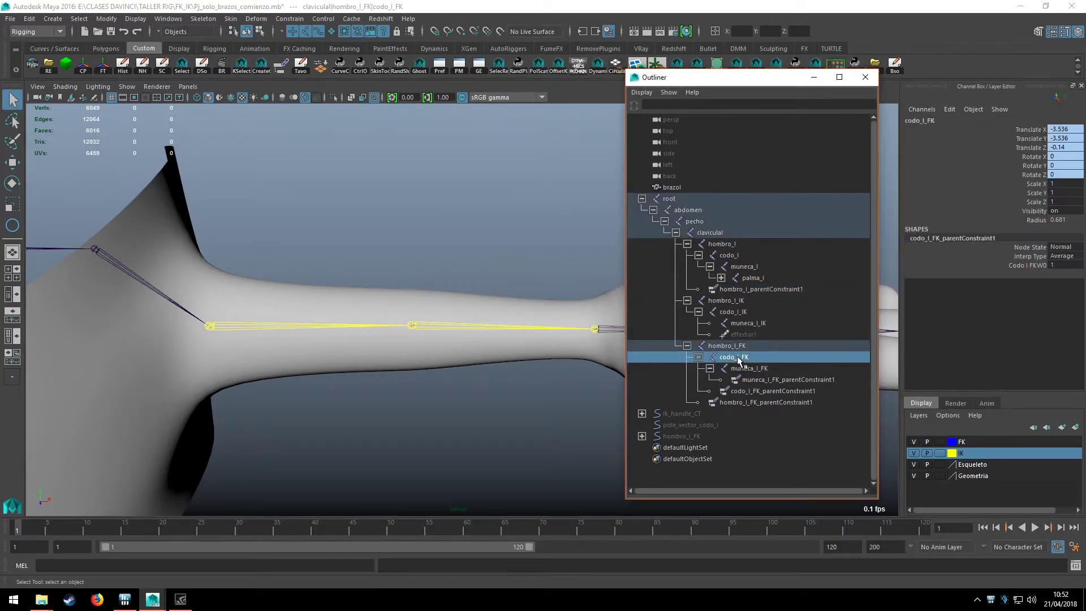
ctrl+click(735, 313)
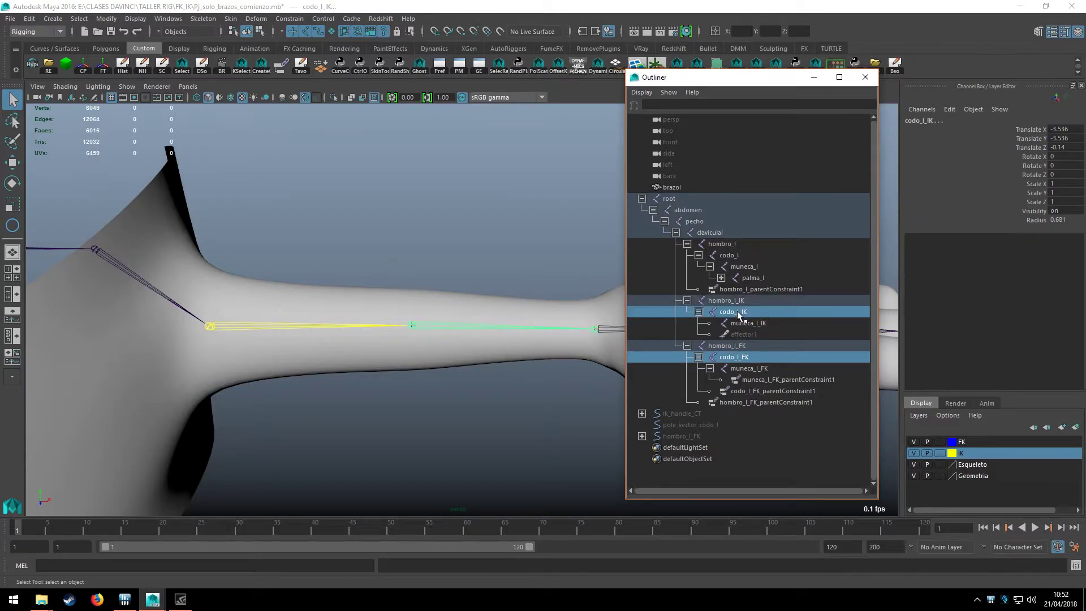
ctrl+click(727, 256)
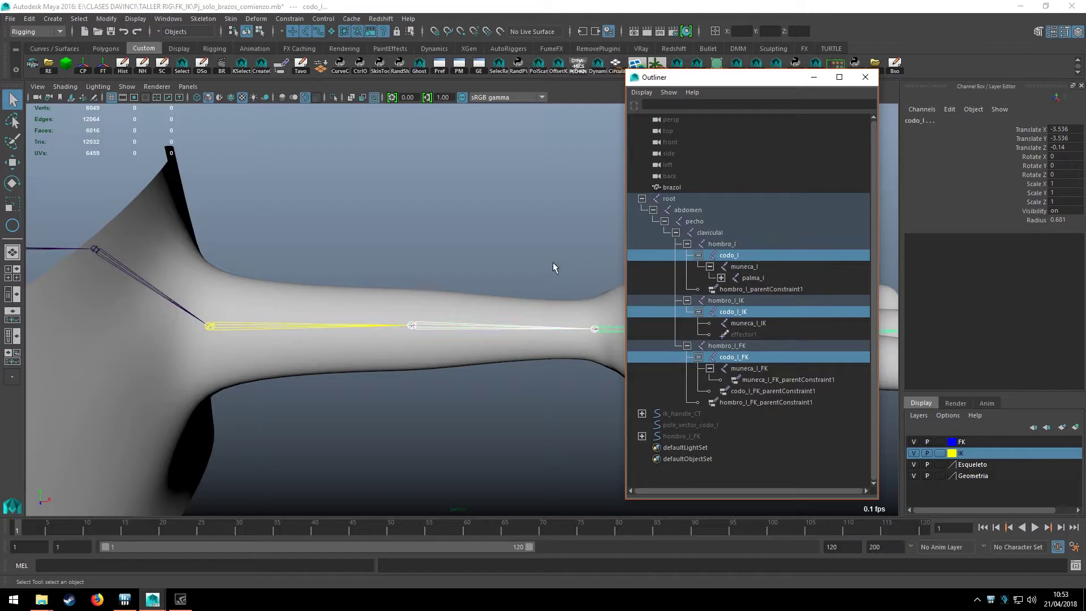
alt+middle_drag(484, 245, 429, 251)
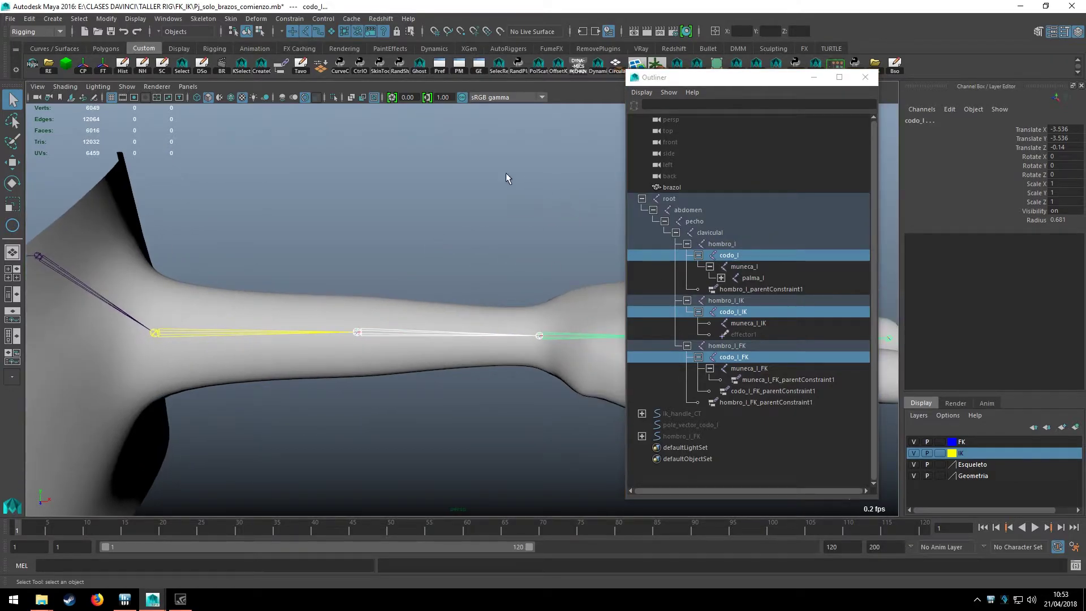
click(281, 67)
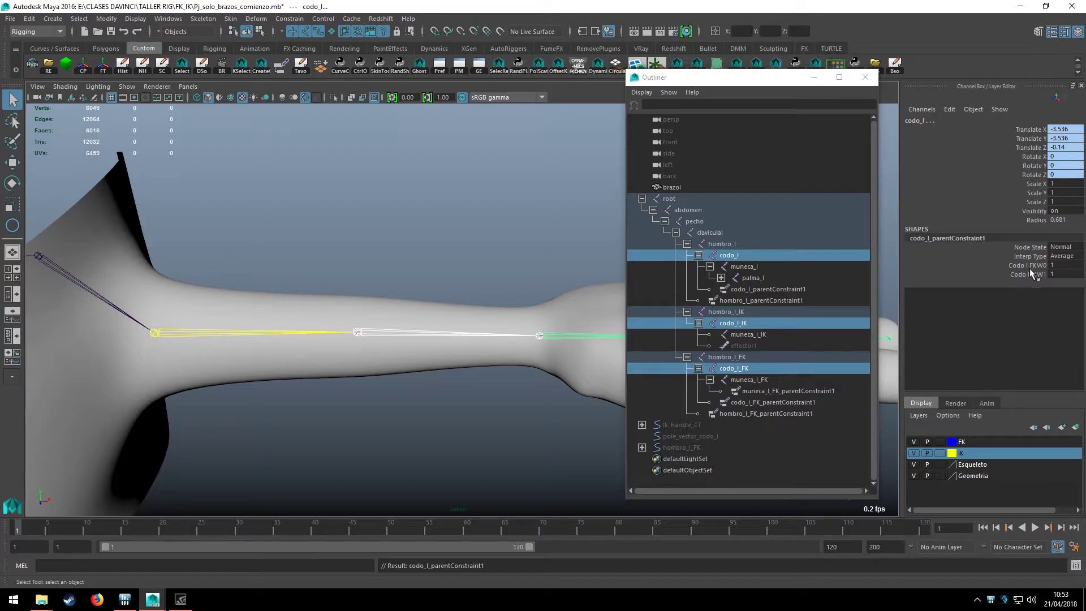
Parent-constrain the muneca_l wrist joint to muneca_l_FK and muneca_l_IK
click(751, 381)
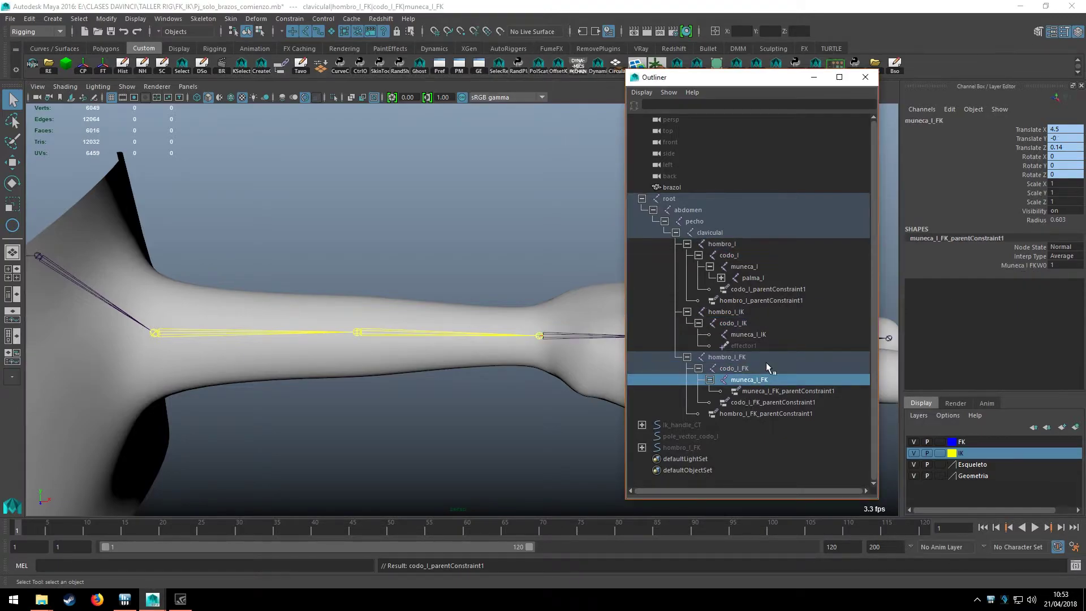
ctrl+click(752, 334)
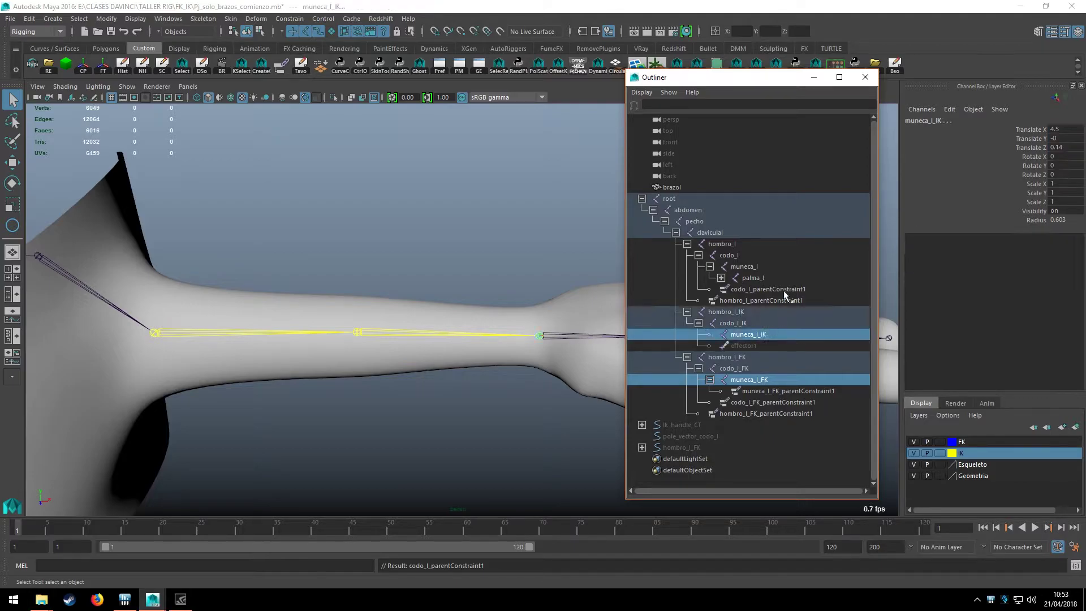
ctrl+click(745, 266)
alt+drag(496, 279, 415, 225)
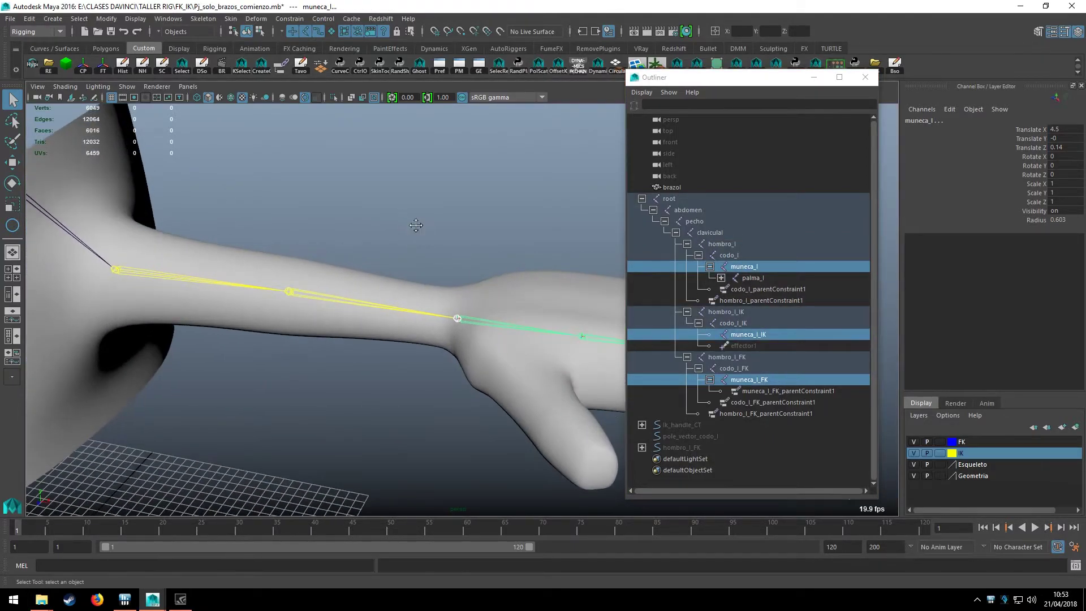
click(281, 66)
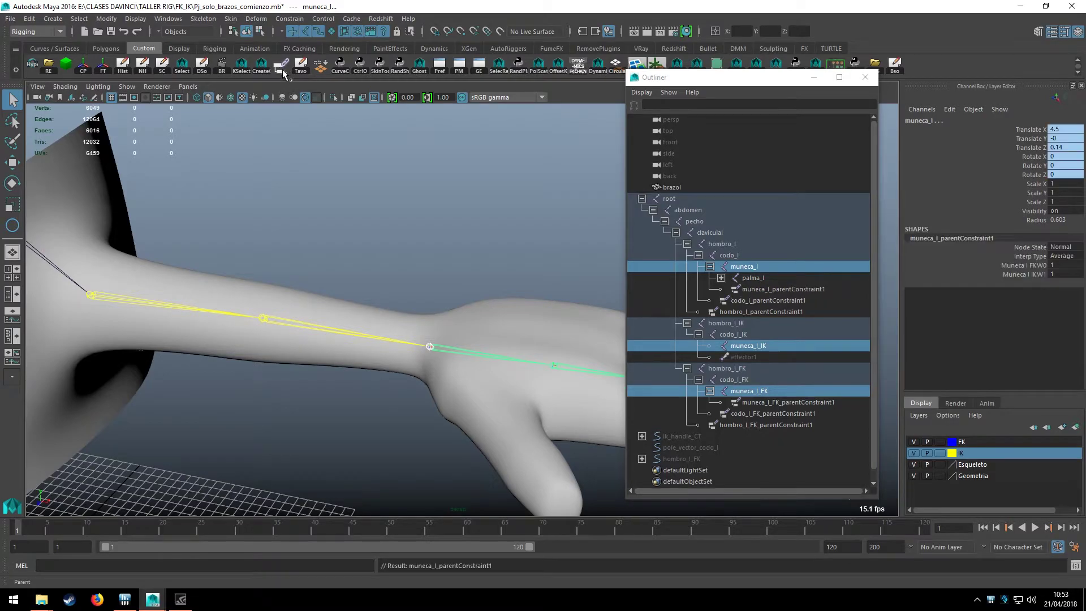
click(416, 211)
mouse_move(416, 211)
alt+mouse_down()
mouse_move(460, 294)
mouse_move(237, 323)
mouse_move(459, 310)
mouse_move(439, 267)
mouse_move(441, 235)
mouse_move(430, 303)
mouse_move(439, 260)
mouse_move(453, 243)
mouse_move(469, 254)
alt+mouse_up()
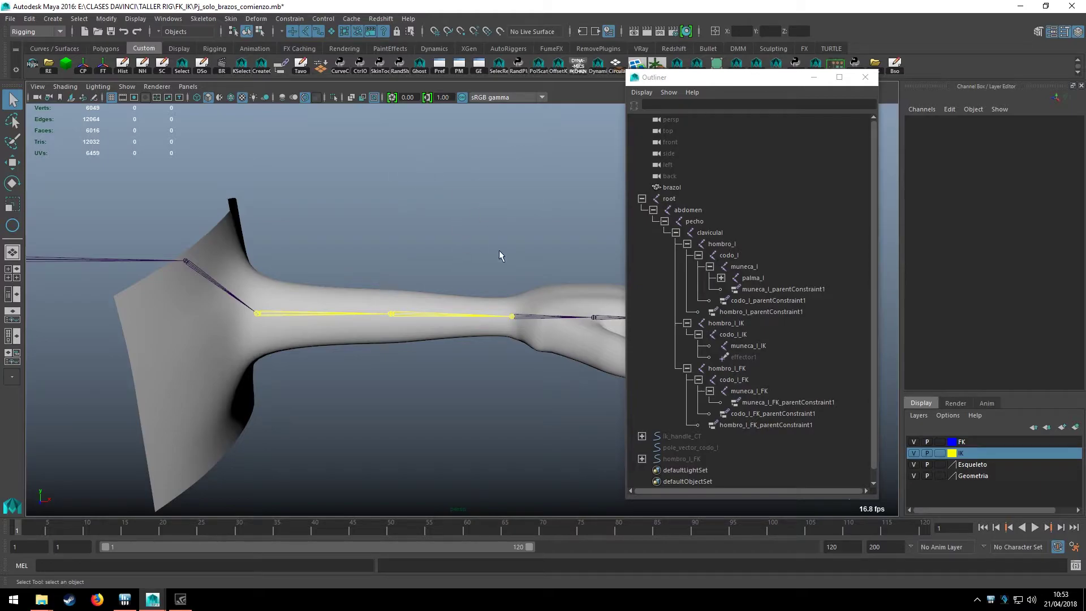
Rotate the hombro_l_FK control to swing the FK arm chain downward
alt+middle_drag(428, 256, 451, 300)
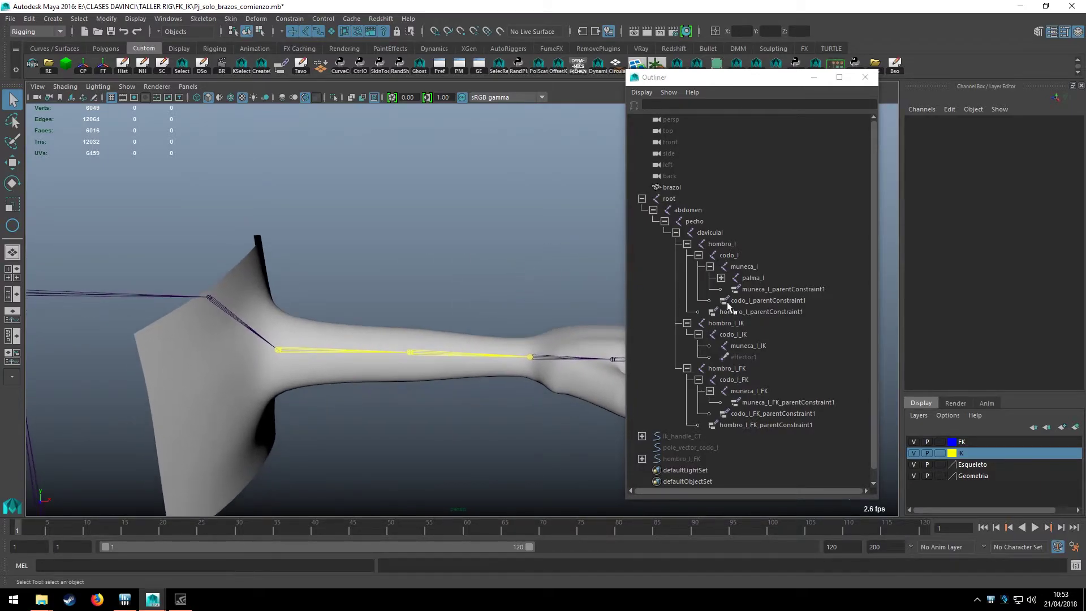
click(690, 438)
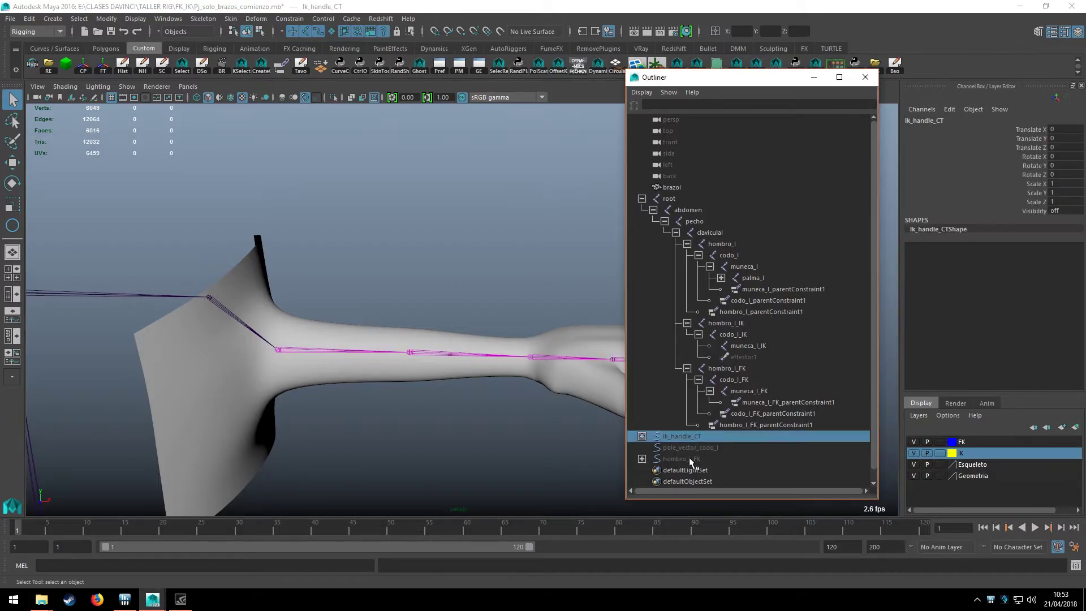
shift+click(681, 458)
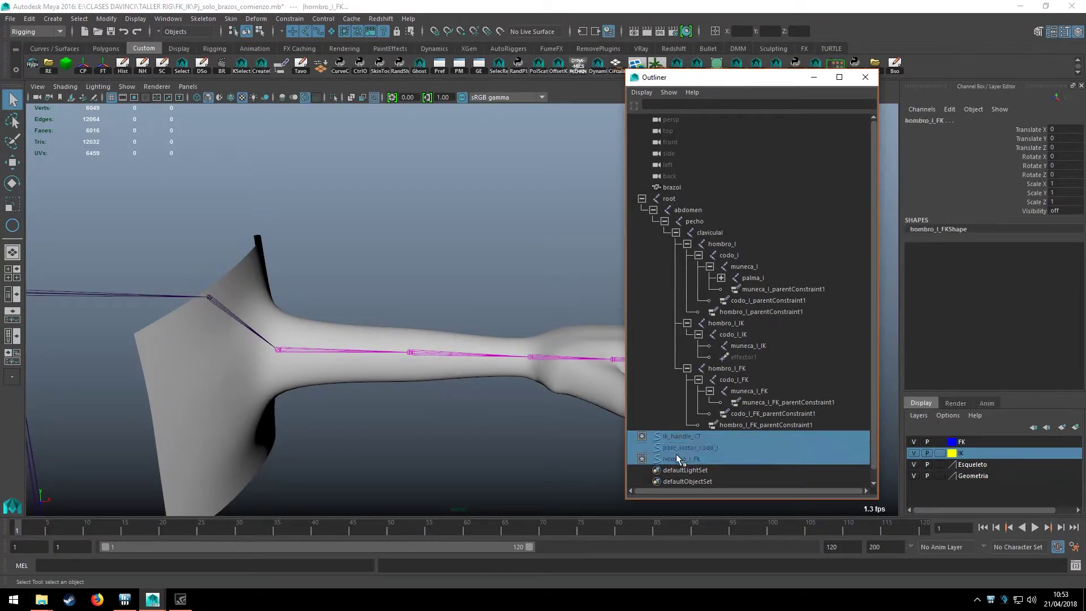
alt+drag(528, 348, 525, 301)
click(337, 270)
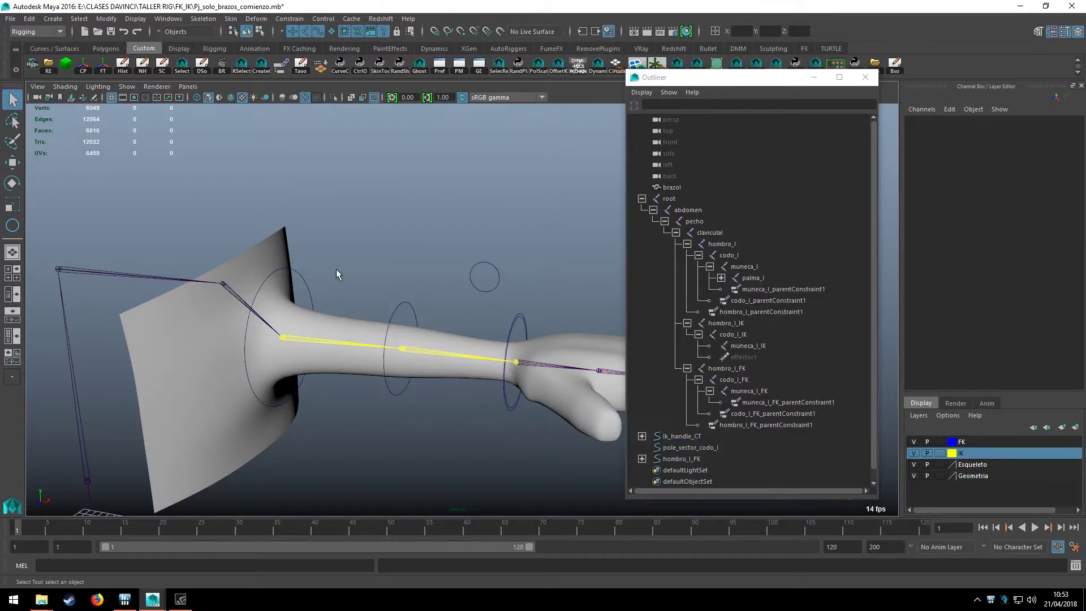
click(308, 290)
key(e)
mouse_move(297, 319)
mouse_down()
mouse_move(278, 363)
mouse_move(395, 300)
mouse_move(269, 238)
mouse_up()
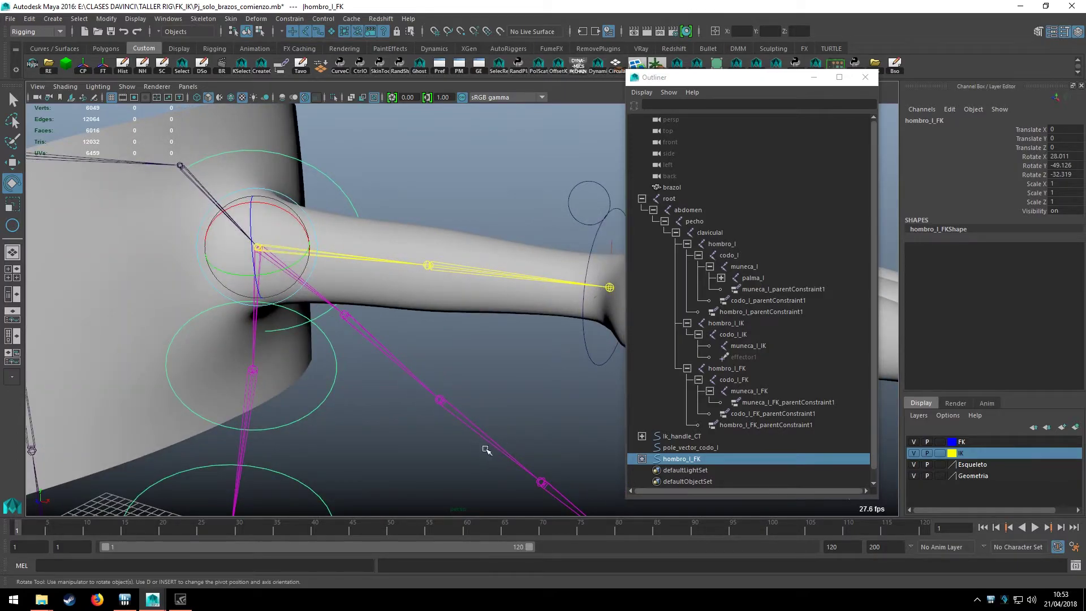
Bend the FK elbow by rotating the codo_l_FK control
alt+drag(424, 375, 436, 363)
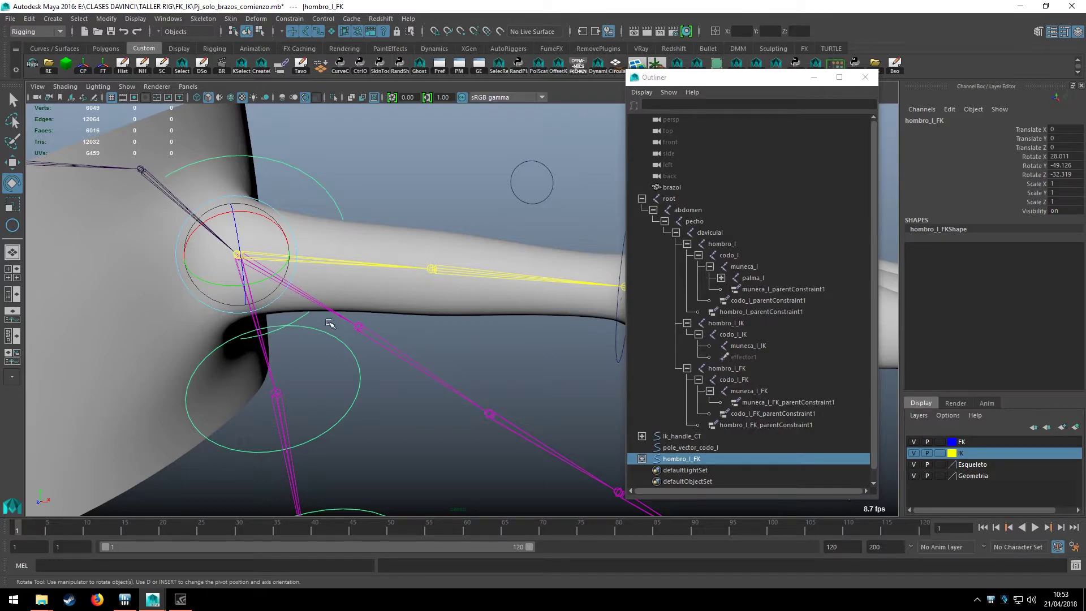
alt+drag(325, 414, 432, 348)
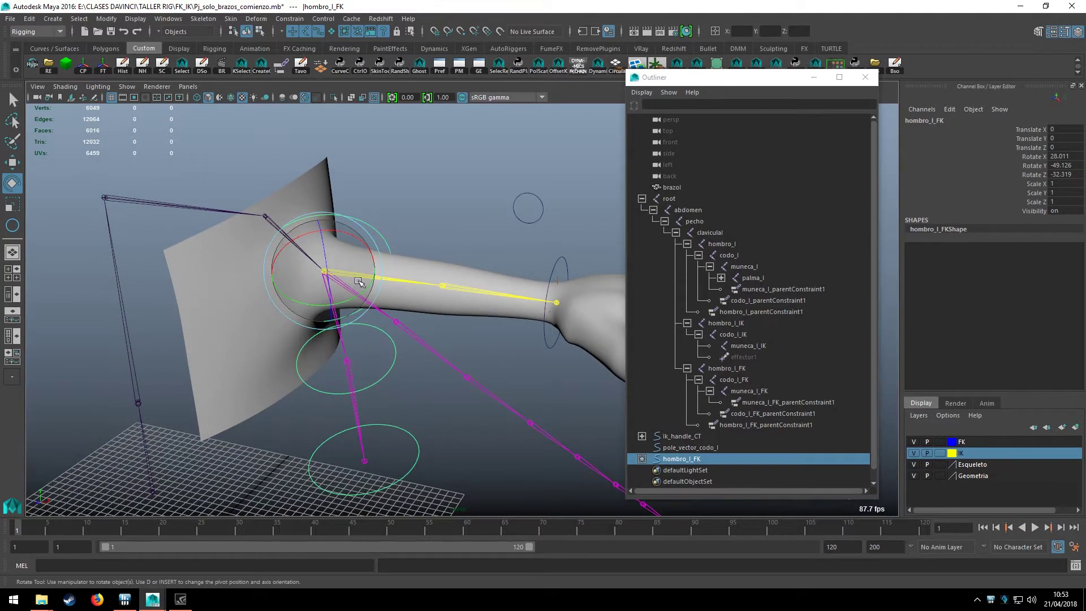
click(353, 324)
drag(363, 369, 314, 355)
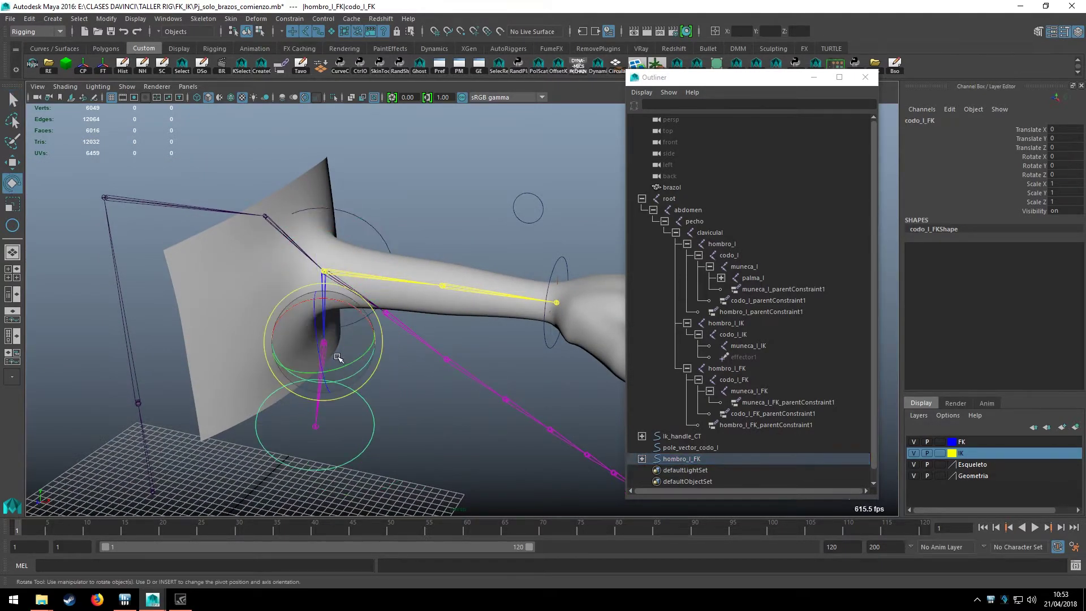
Move Ik_handle_CT to reposition the IK arm, then select pole_vector_codo_l
alt+drag(466, 349, 572, 351)
click(573, 334)
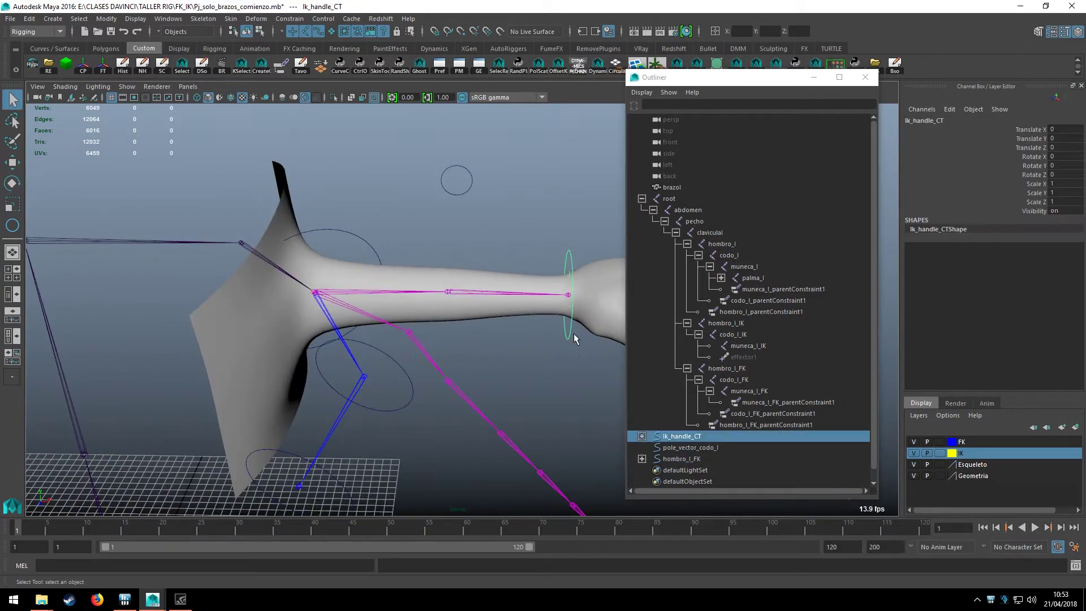
key(w)
drag(534, 320, 461, 169)
key(q)
click(552, 229)
Drag the shoulder parent constraint's FKW0 weight down to 0 in the Channel Box
key(w)
key(q)
click(457, 292)
alt+drag(456, 292, 449, 375)
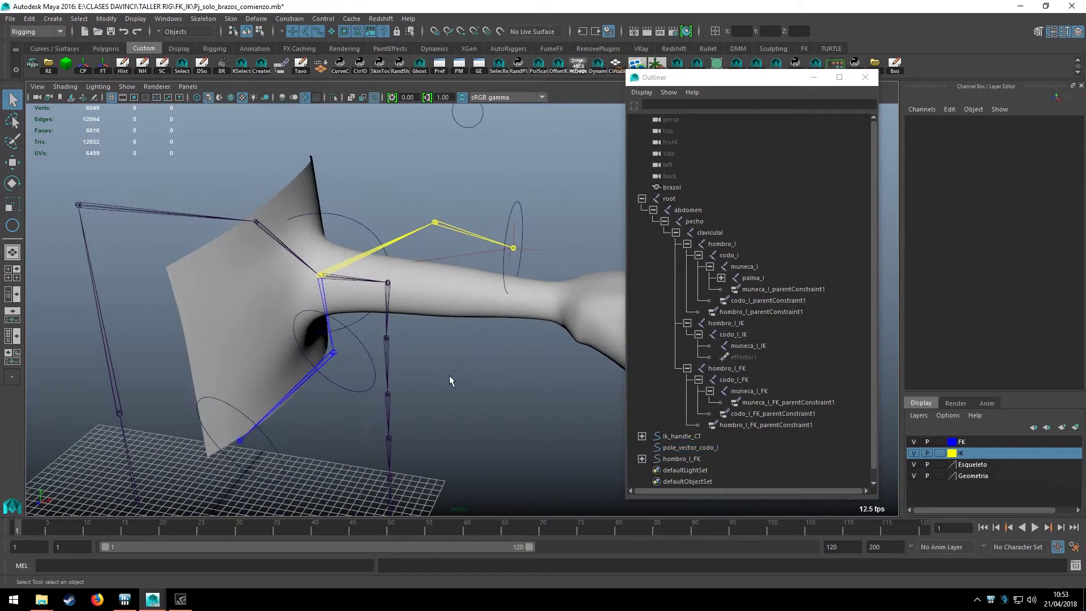
scroll(402, 336, up, 3)
scroll(401, 336, down, 4)
click(779, 312)
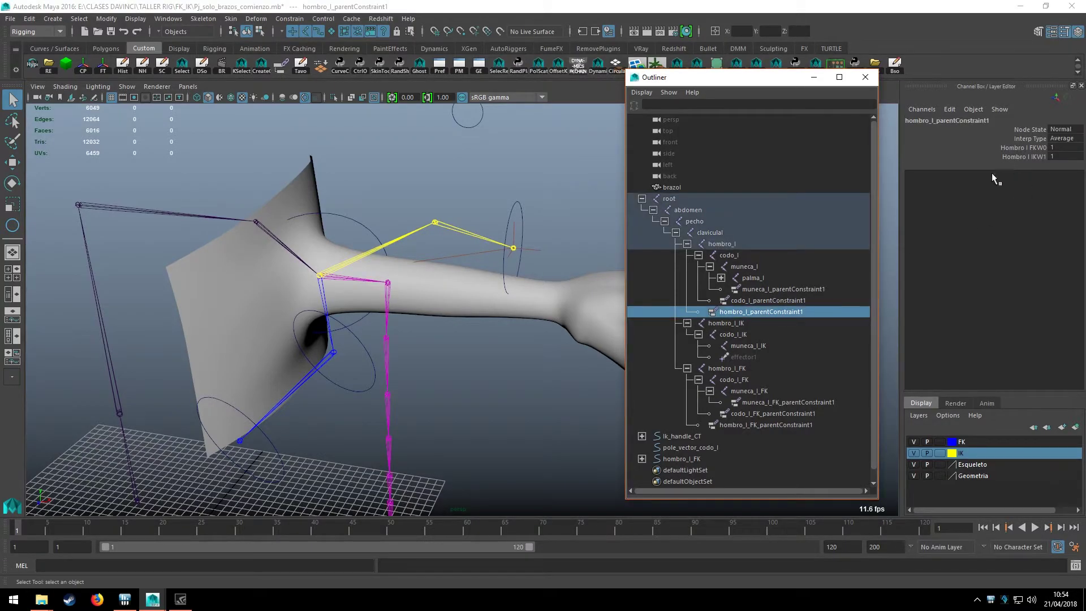
click(1027, 147)
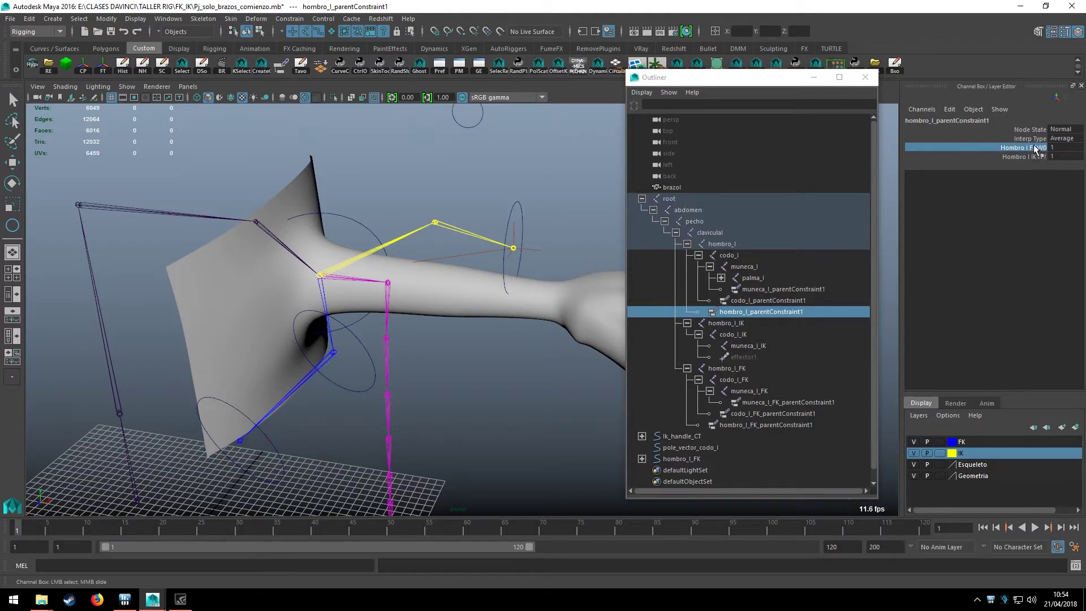
middle_drag(581, 217, 454, 233)
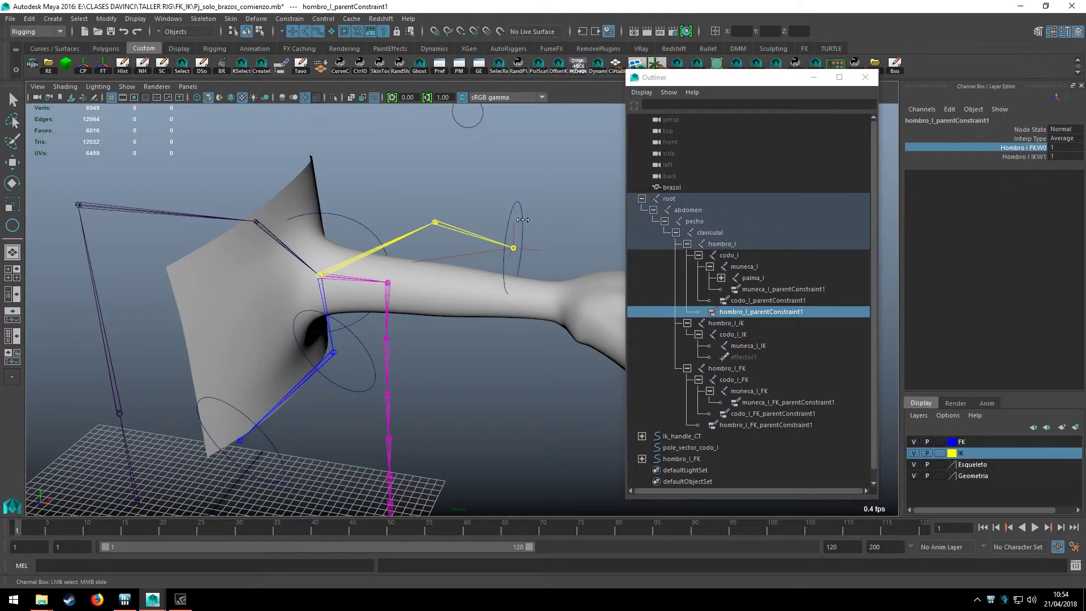
Drag the elbow and wrist parent constraints' FK weights down to 0 as well
click(754, 299)
click(1018, 147)
middle_drag(480, 243, 377, 262)
click(764, 289)
click(1029, 147)
alt+drag(514, 258, 447, 236)
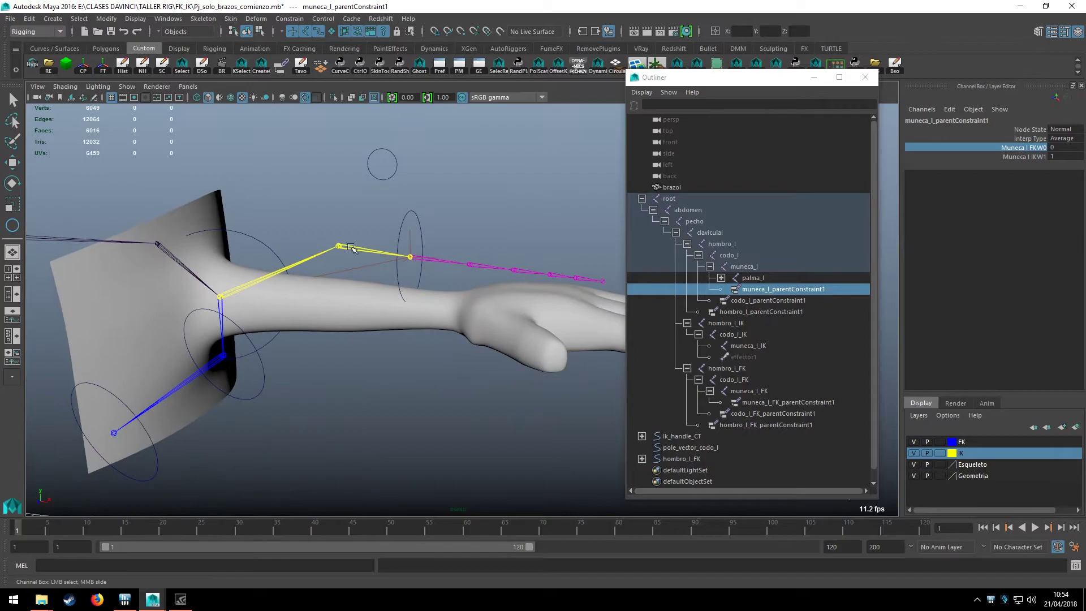
alt+drag(385, 254, 392, 252)
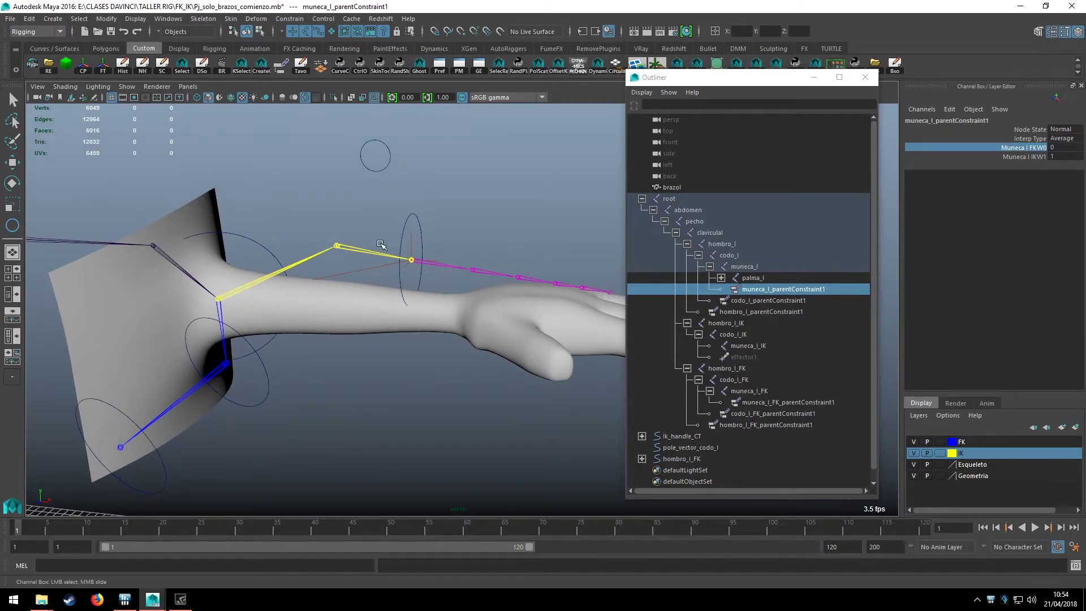
alt+drag(431, 272, 431, 233)
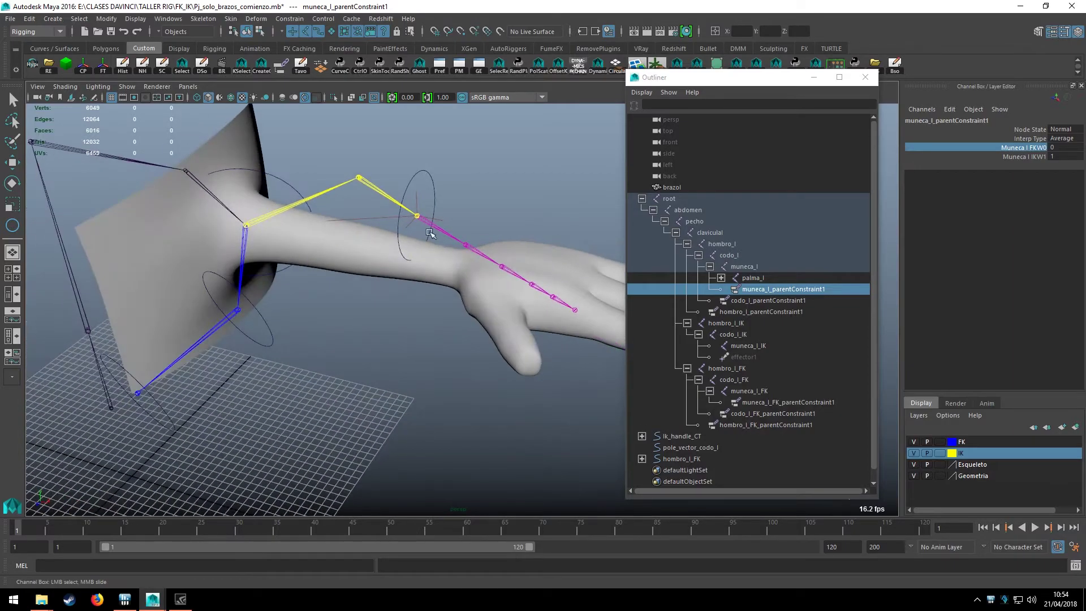
Set the wrist, elbow and shoulder constraints to FK weight 1 and IK weight 0
click(1052, 147)
text(1)
key(Return)
text(0)
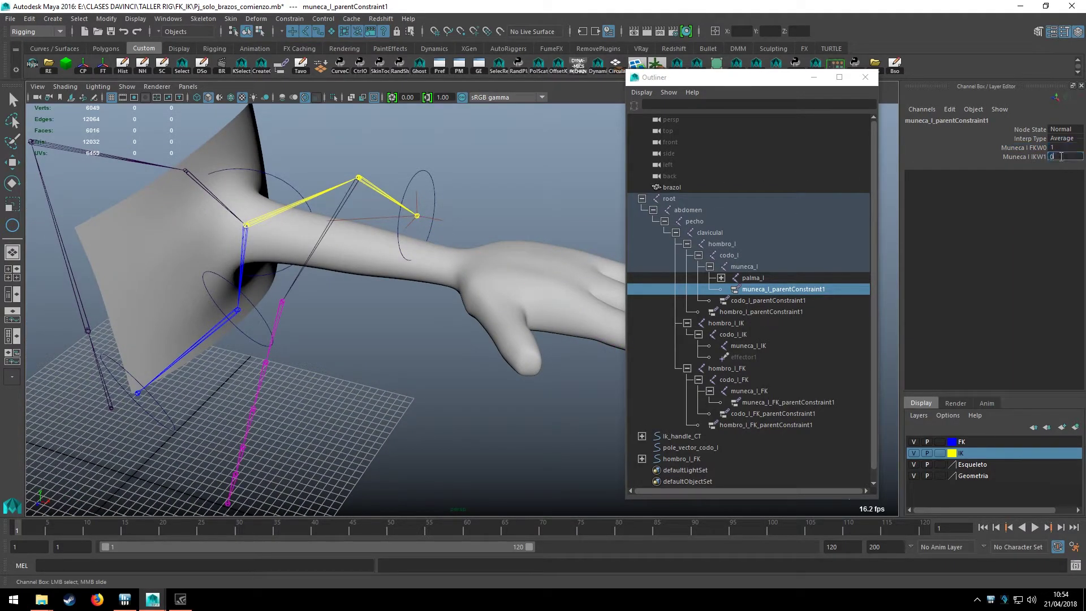
key(Return)
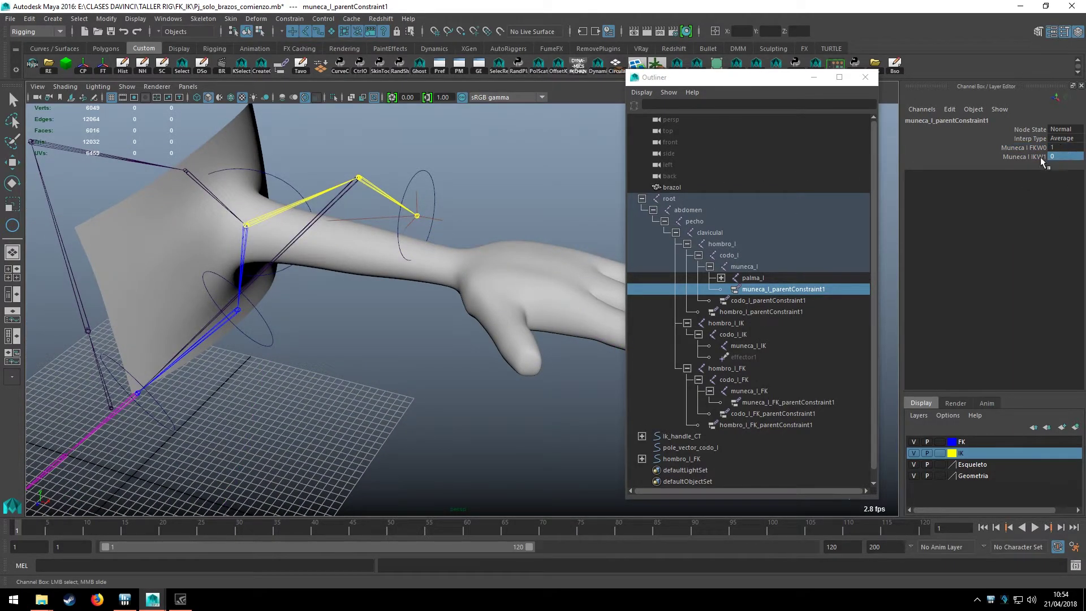
click(761, 301)
click(1055, 147)
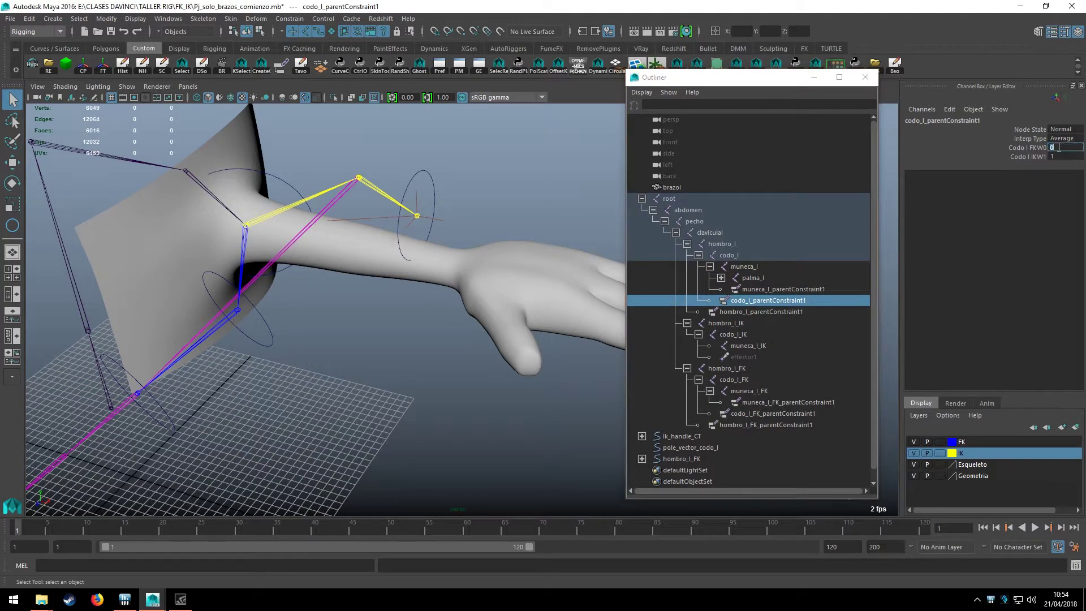
text(10)
key(Return)
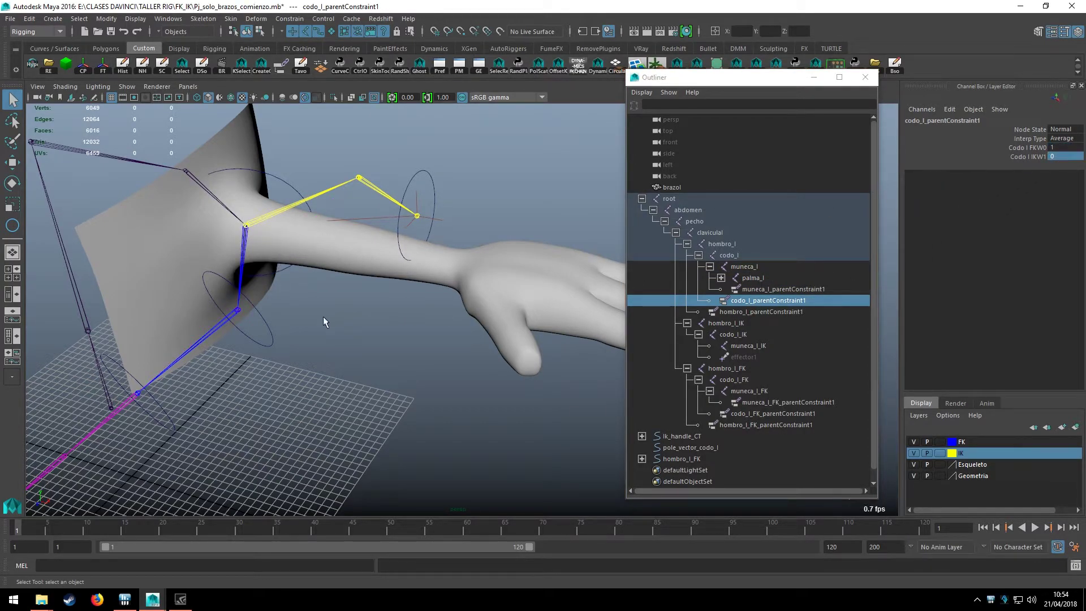
click(757, 311)
click(1058, 147)
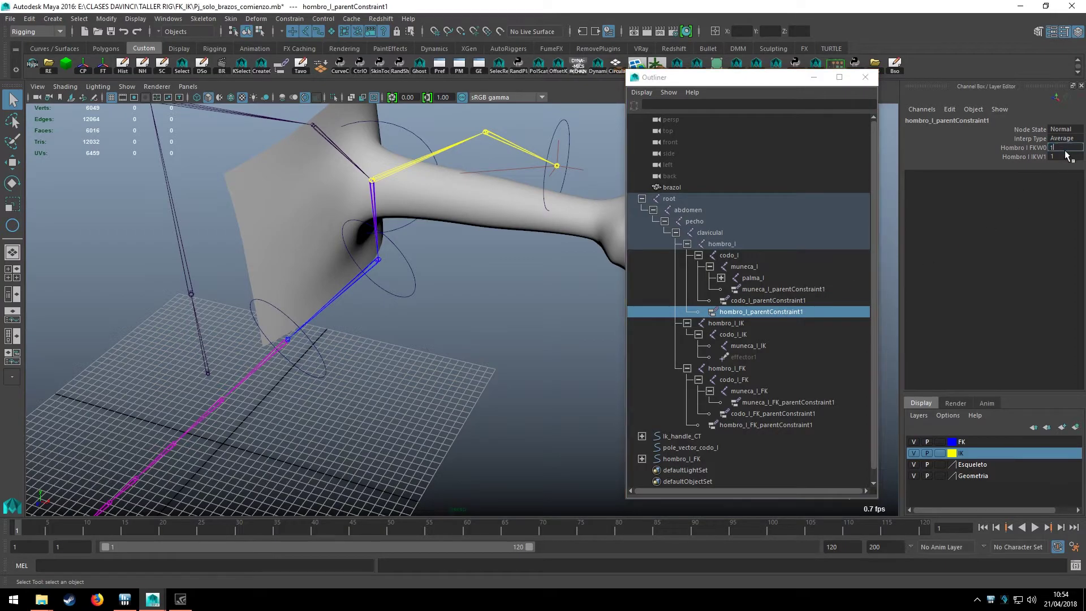
Rotate muneca_l_FK to test that the arm follows, then undo the rotation
click(391, 379)
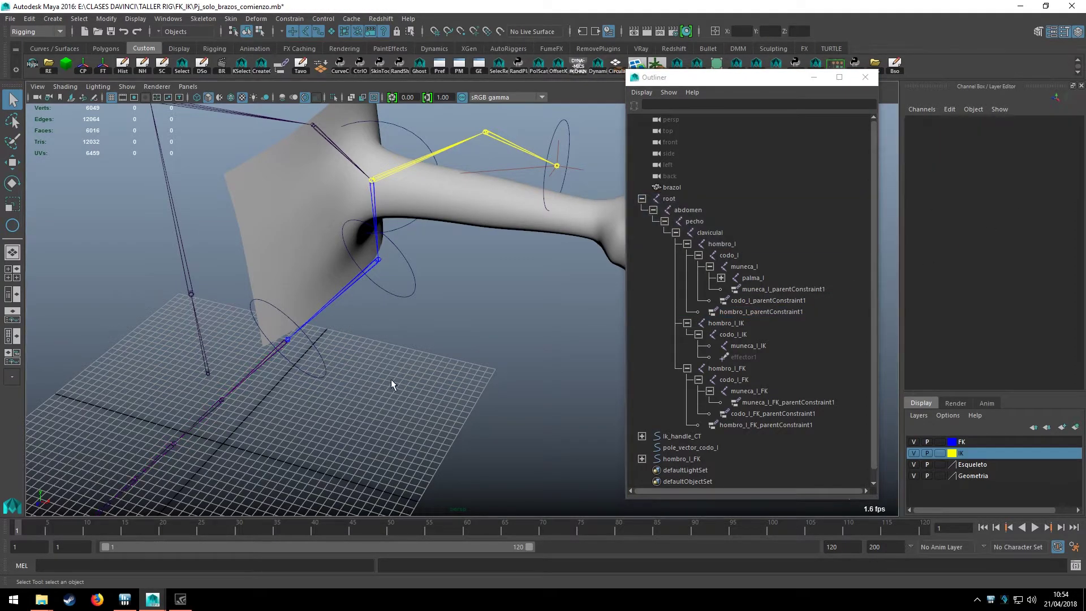
alt+drag(392, 378, 451, 357)
click(497, 317)
key(e)
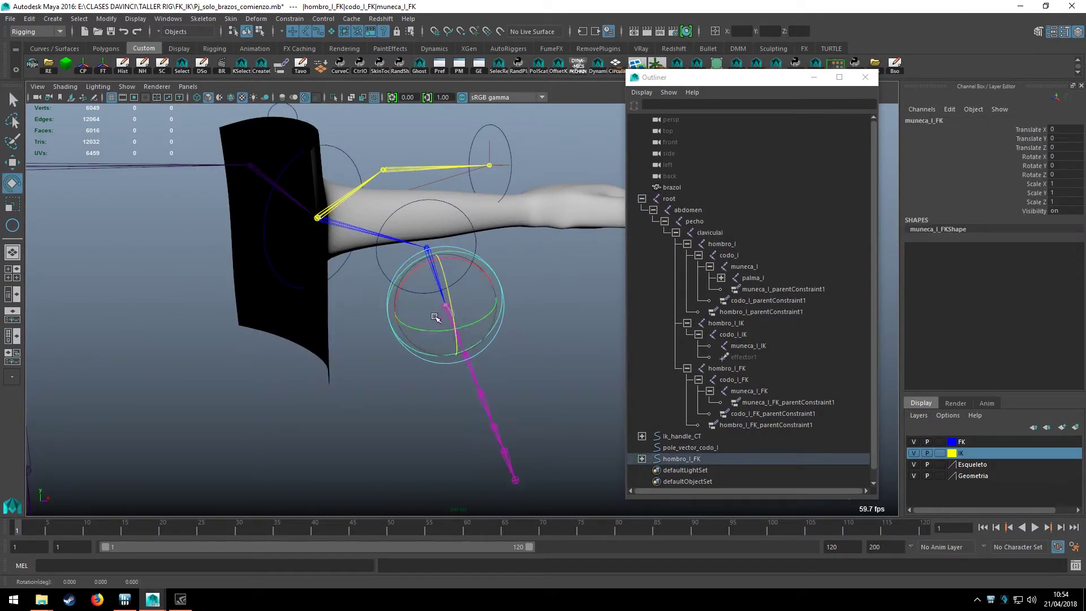
mouse_move(435, 317)
mouse_down()
mouse_move(524, 266)
mouse_move(419, 324)
mouse_move(446, 247)
mouse_up()
key(ctrl+z)
key(q)
scroll(418, 325, up, 3)
scroll(418, 325, down, 3)
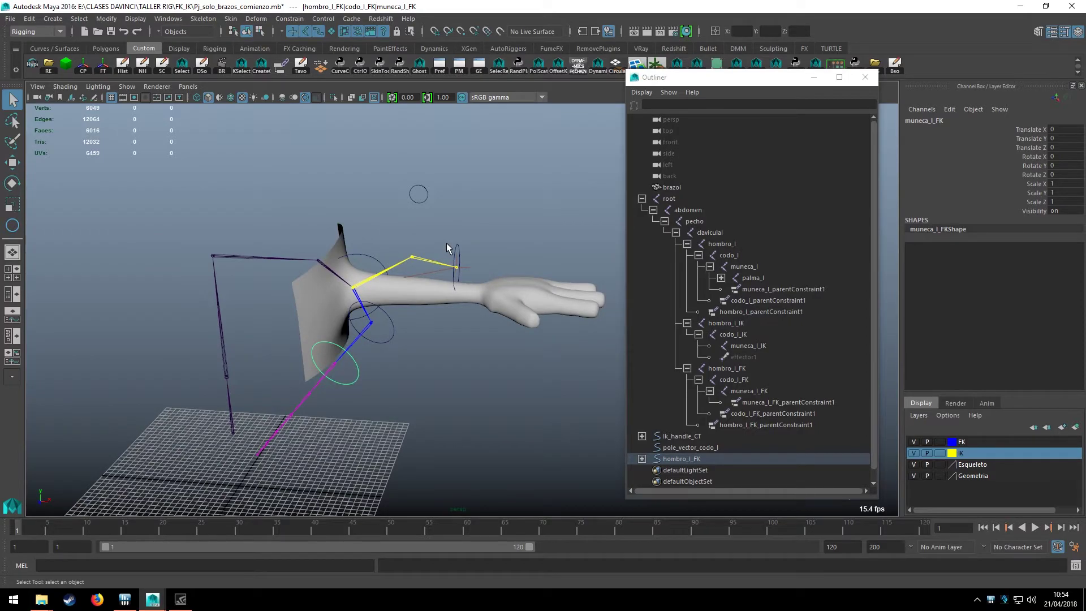
alt+middle_drag(468, 258, 445, 291)
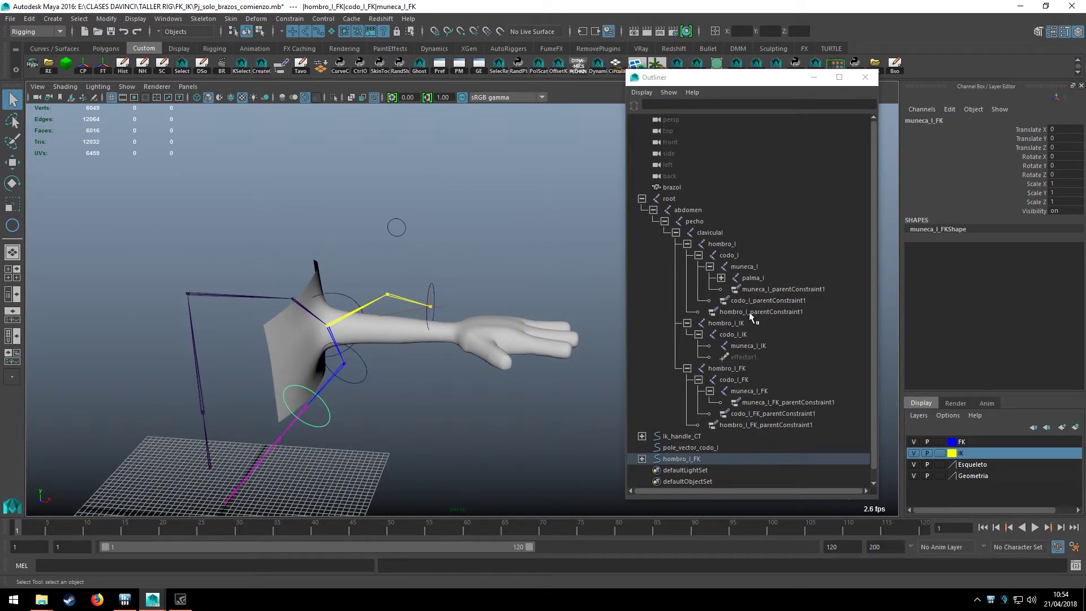
Review the wrist, elbow and shoulder constraints' weights while orbiting around the arm
click(763, 291)
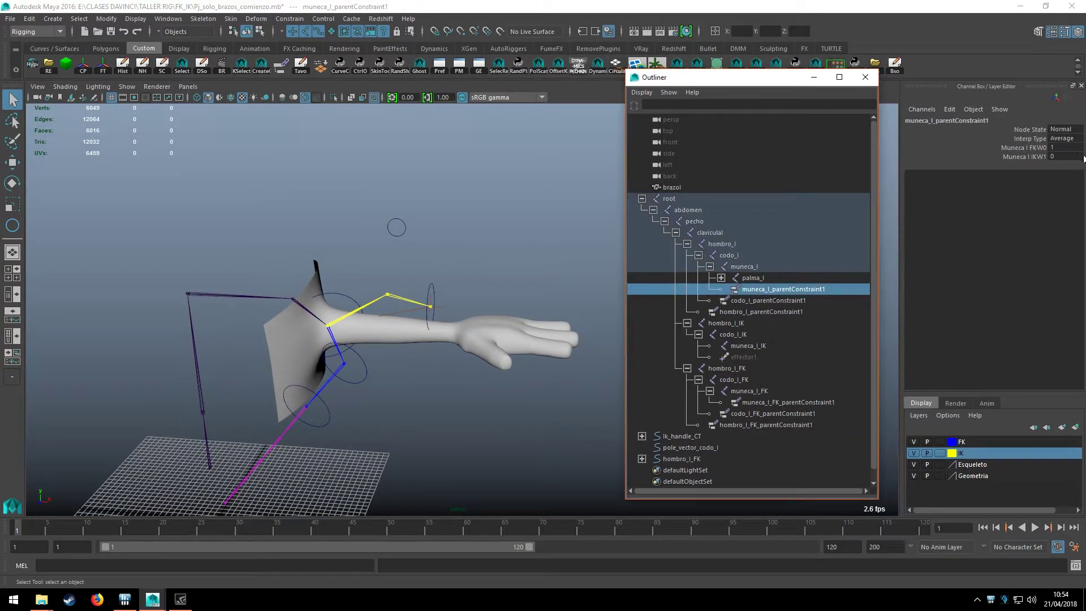
click(799, 302)
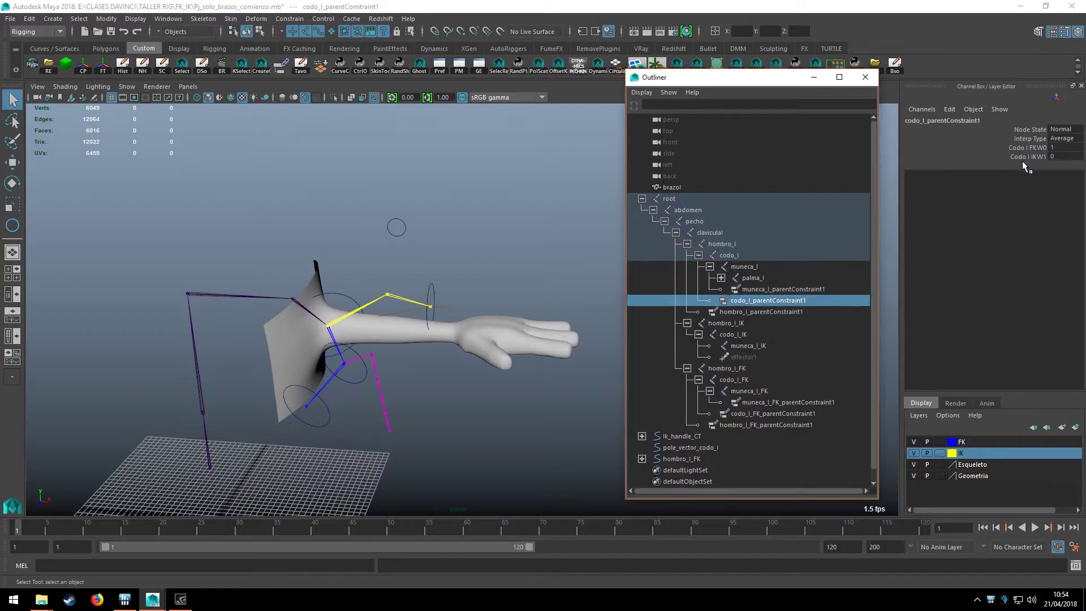
click(1065, 156)
text(1)
click(771, 312)
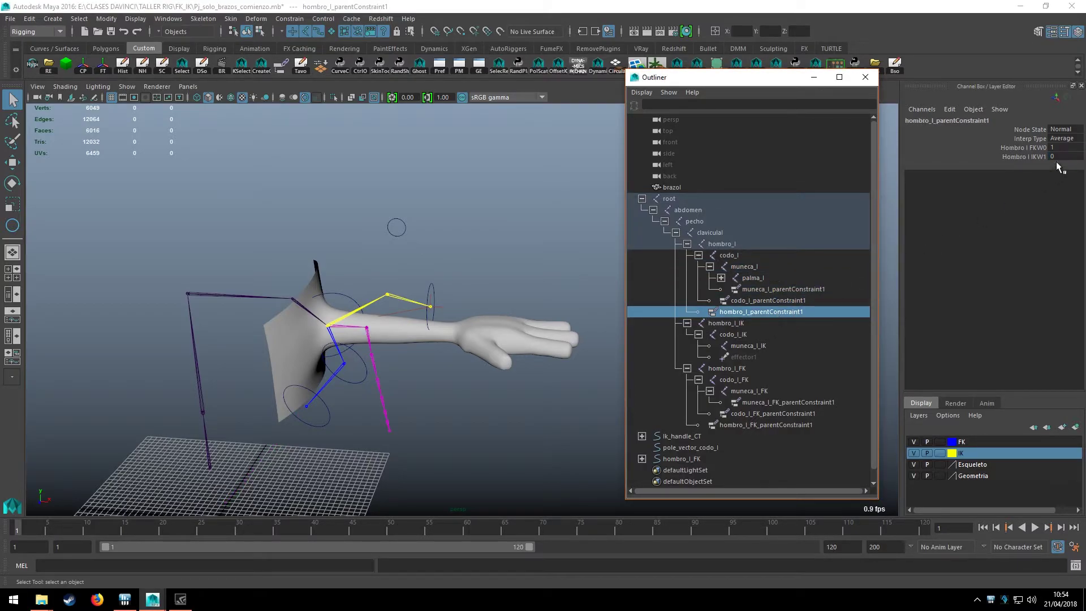
click(589, 275)
alt+drag(493, 246, 495, 299)
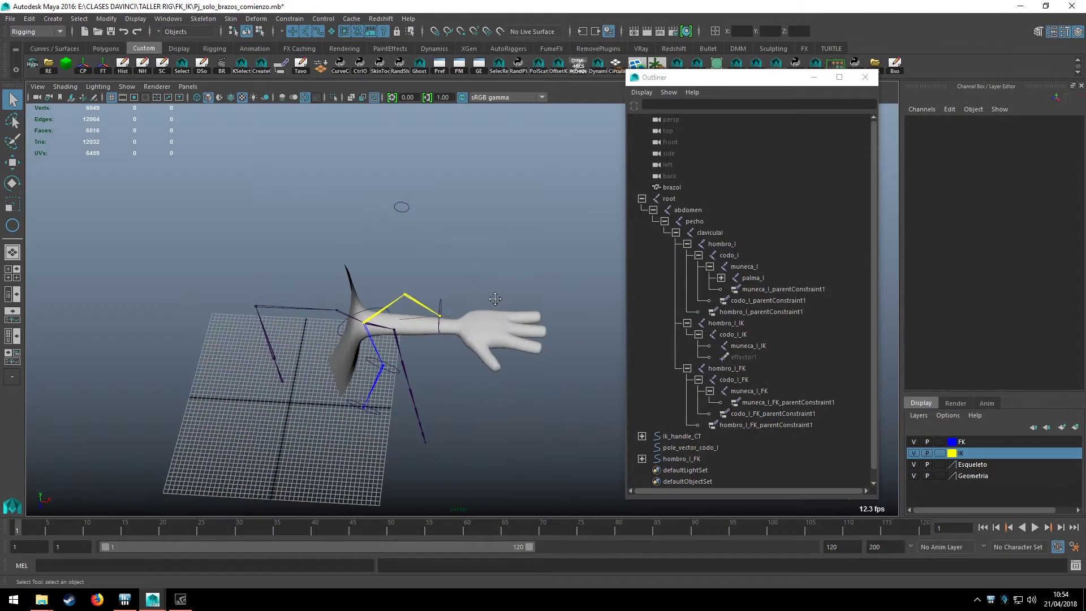
scroll(495, 299, up, 5)
click(469, 240)
alt+drag(469, 240, 404, 232)
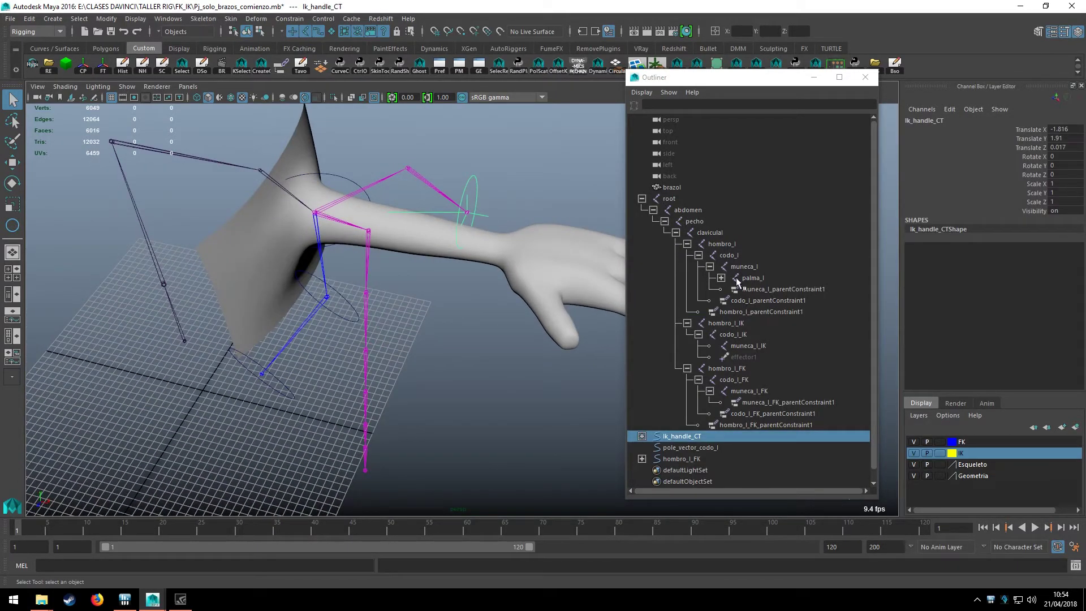
click(765, 289)
click(771, 311)
mouse_move(560, 362)
alt+mouse_down()
mouse_move(515, 385)
mouse_move(486, 279)
mouse_move(472, 283)
alt+mouse_up()
click(474, 378)
scroll(473, 379, down, 3)
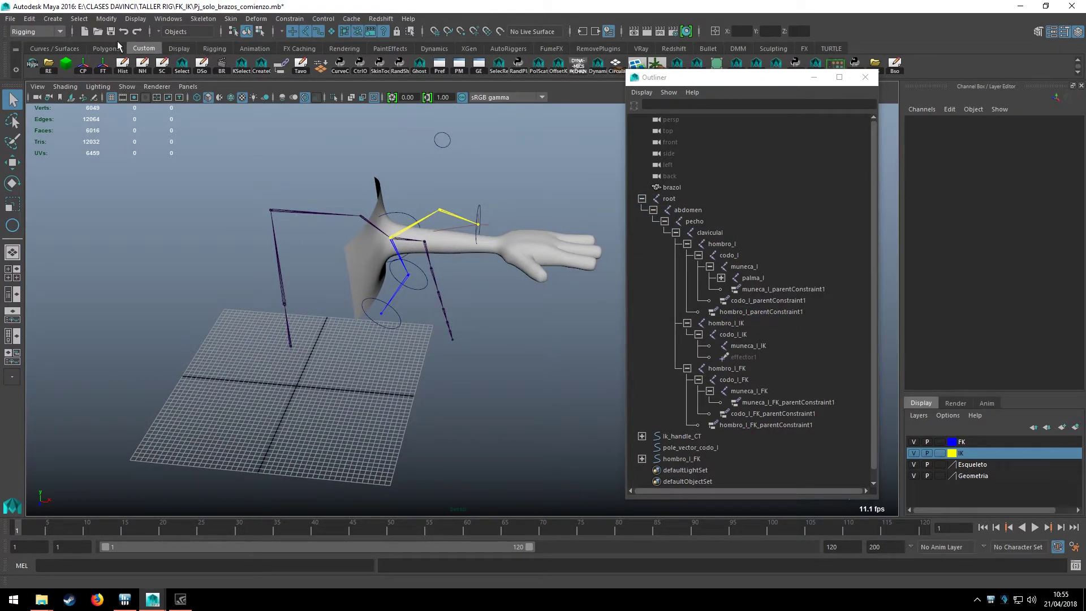
Draw a NURBS circle from the Curves / Surfaces shelf and frame it in perspective
click(54, 49)
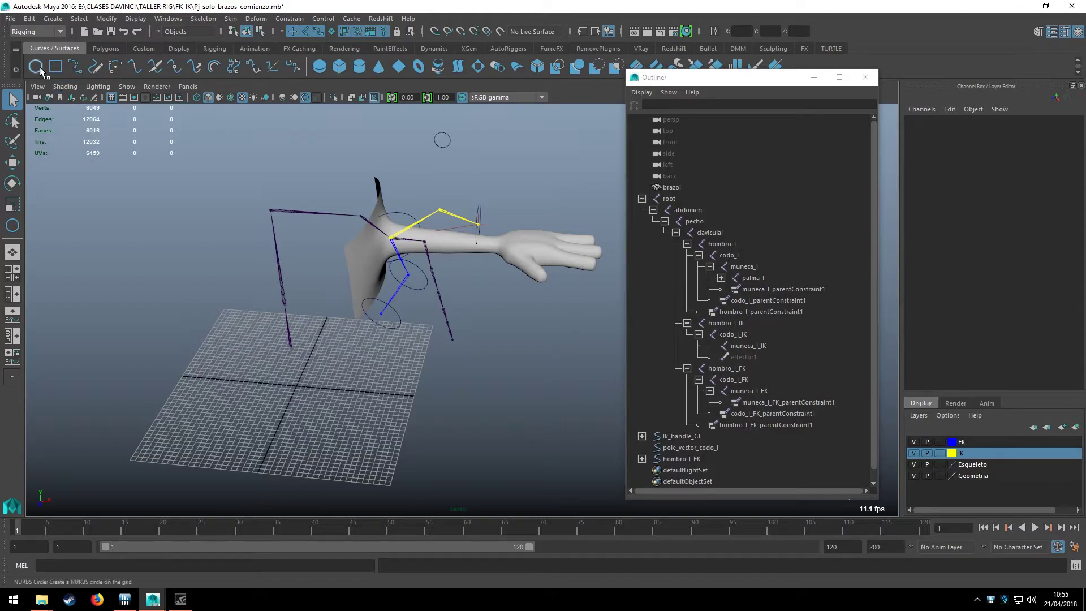
click(35, 67)
mouse_move(295, 387)
mouse_down()
mouse_move(336, 389)
mouse_move(450, 267)
mouse_up()
key(w)
key(space)
key(space)
key(space)
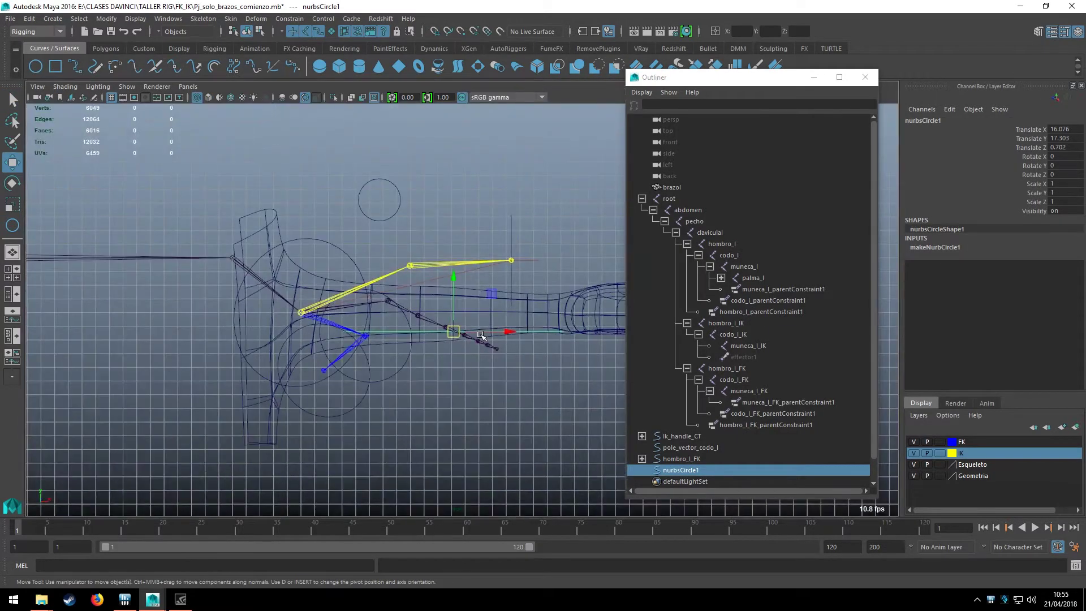
alt+middle_drag(451, 289, 397, 362)
Rotate the circle 90 on X, scale it to 0.431 and place it above the wrist
key(e)
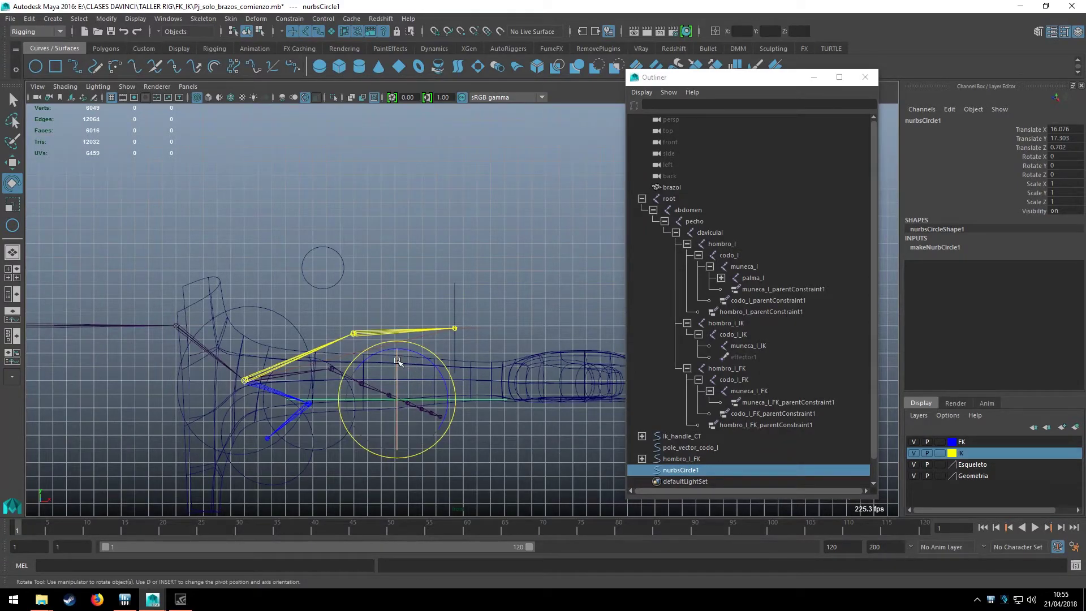
mouse_move(398, 362)
mouse_down()
mouse_move(398, 436)
mouse_move(467, 220)
mouse_up()
key(w)
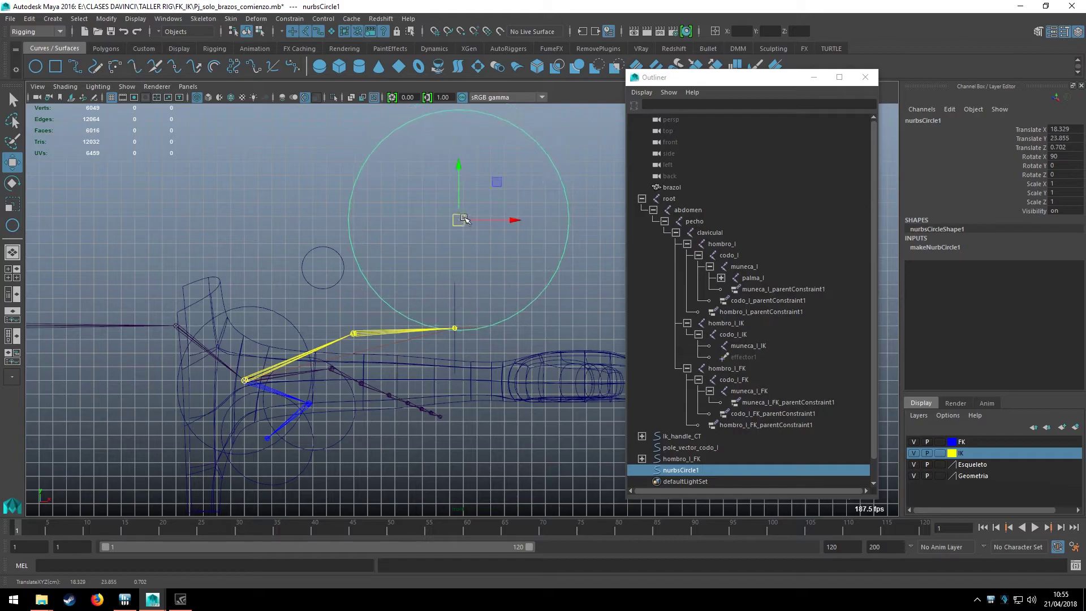
key(r)
click(467, 221)
key(ctrl+z)
key(ctrl+z)
key(ctrl+z)
key(ctrl+z)
key(w)
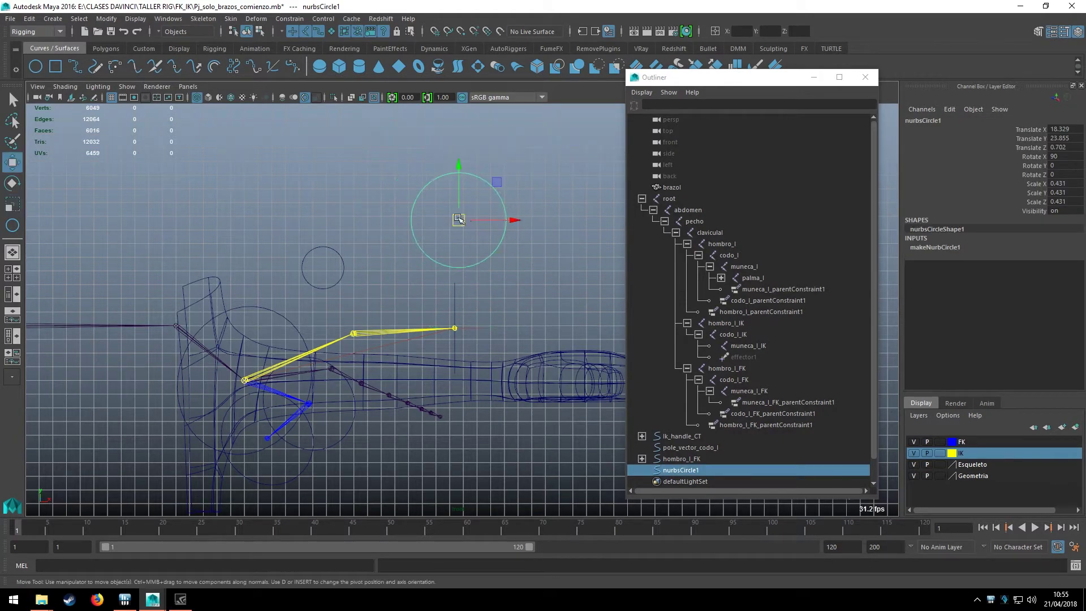
drag(467, 220, 423, 217)
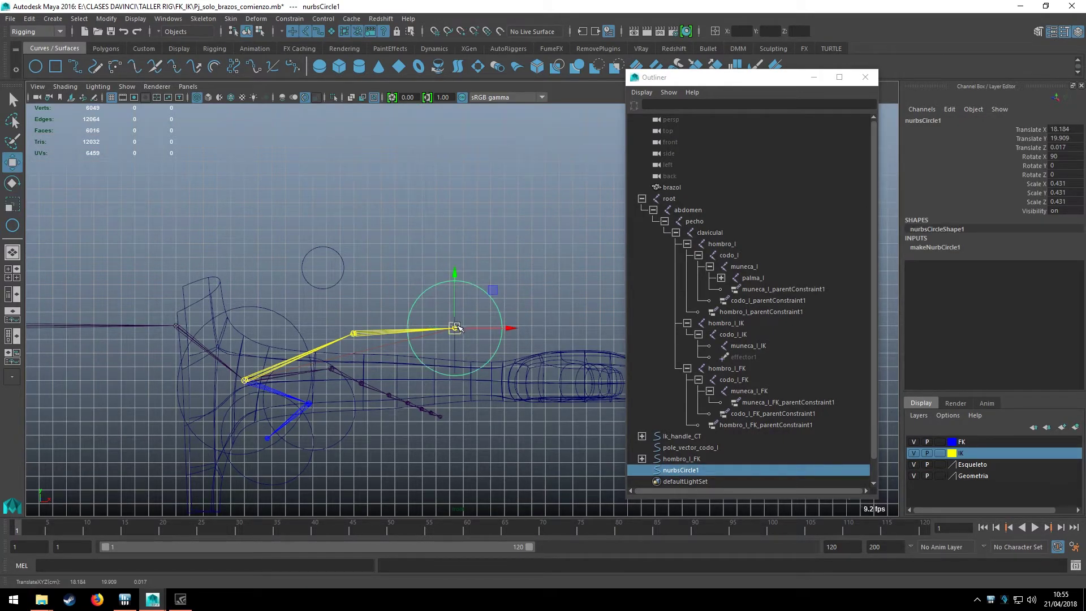
mouse_move(454, 328)
mouse_down()
mouse_move(451, 215)
mouse_move(428, 215)
mouse_move(512, 209)
mouse_move(342, 276)
mouse_move(438, 272)
mouse_move(483, 254)
mouse_up()
key(space)
key(space)
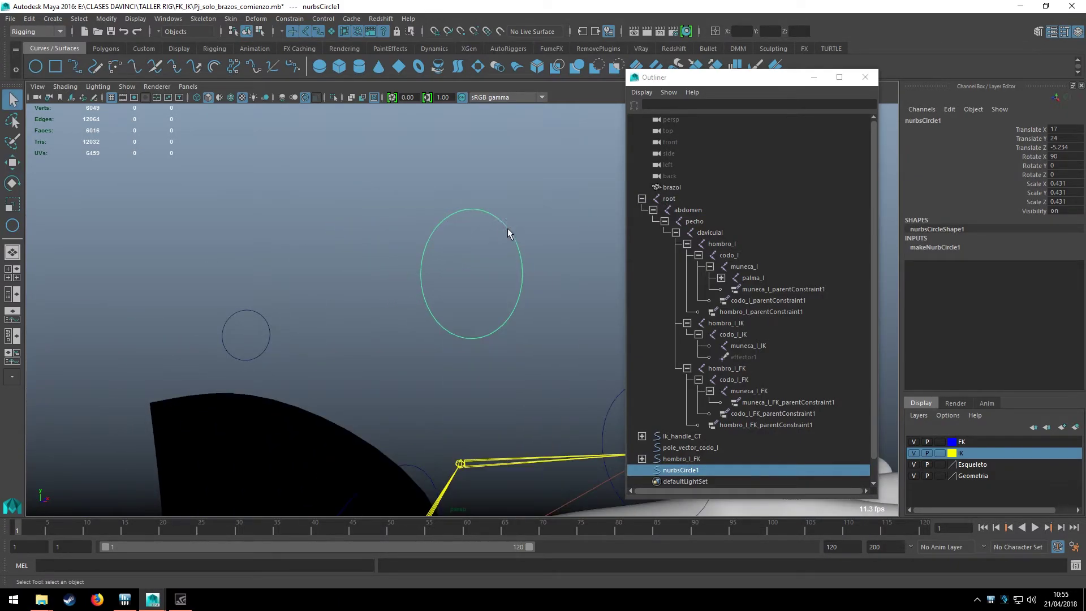
In Control Vertex mode, scale selected circle CVs inward into a diamond, undoing a trial twist
drag(557, 212, 422, 269)
right_click(433, 260)
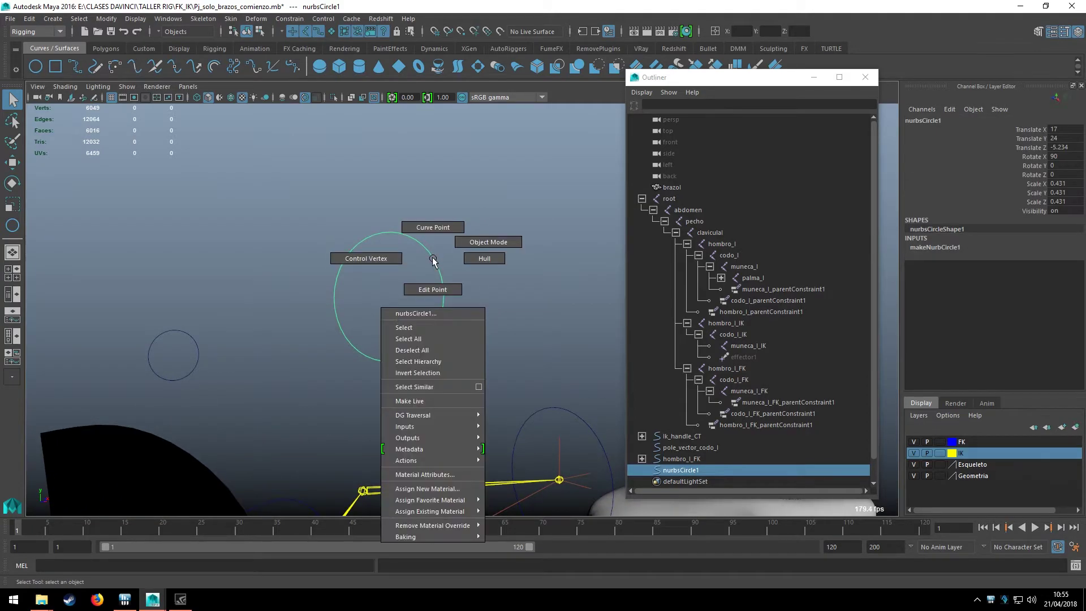
click(378, 260)
mouse_move(375, 259)
alt+mouse_down()
mouse_move(303, 258)
mouse_move(365, 269)
mouse_move(303, 238)
mouse_move(292, 211)
alt+mouse_up()
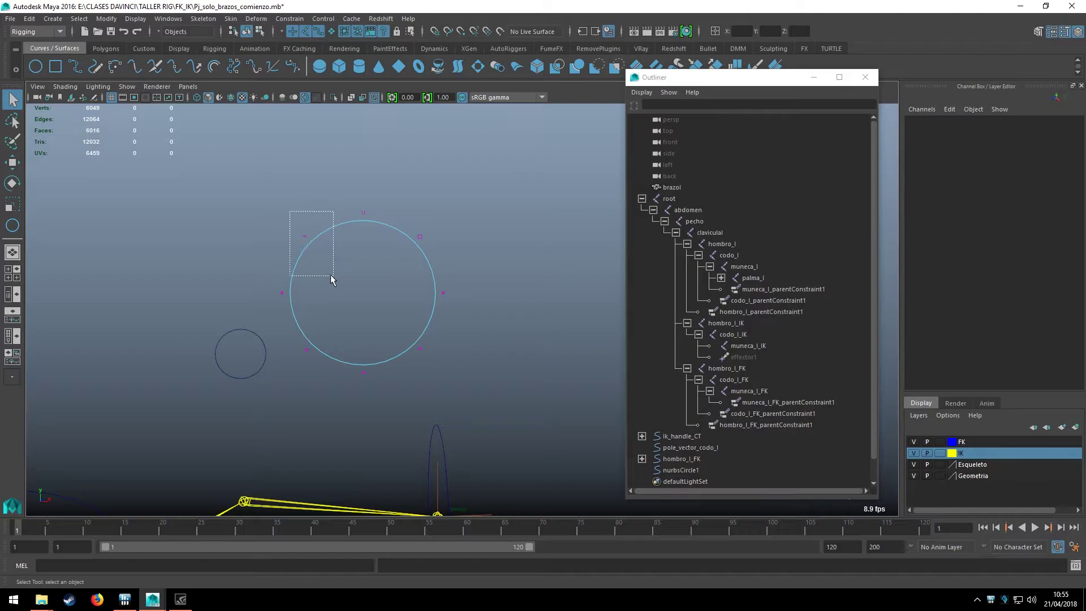
drag(331, 278, 333, 277)
alt+drag(332, 277, 366, 265)
shift+drag(442, 368, 412, 340)
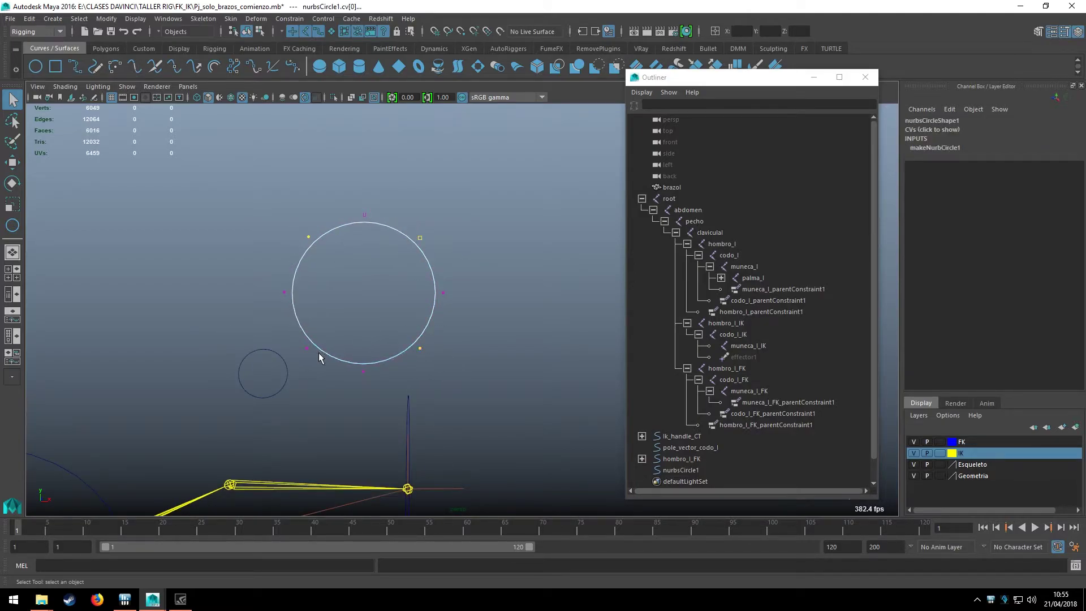
key(r)
mouse_move(364, 294)
mouse_down()
mouse_move(342, 298)
mouse_move(396, 292)
mouse_up()
key(w)
key(e)
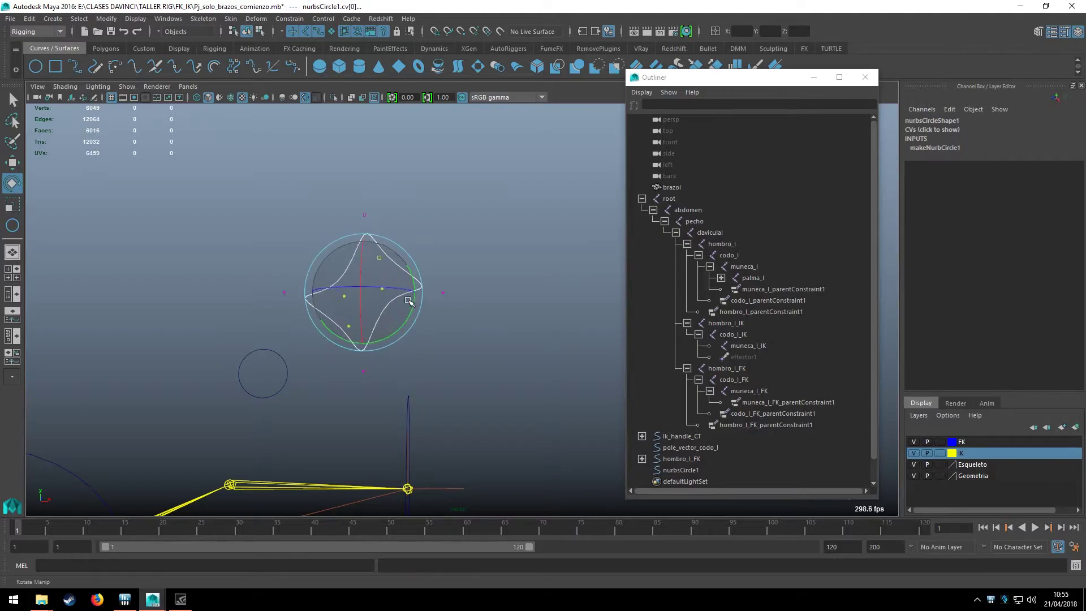
key(ctrl+z)
key(q)
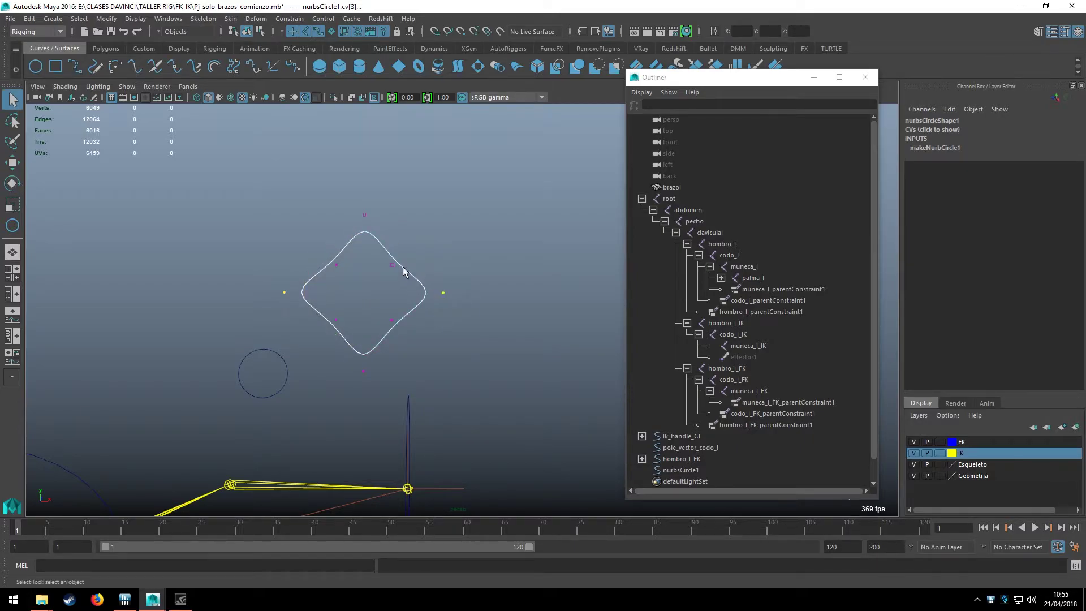
Pull the curve's top CV upward into a point and return to Object Mode
key(w)
drag(362, 201, 363, 134)
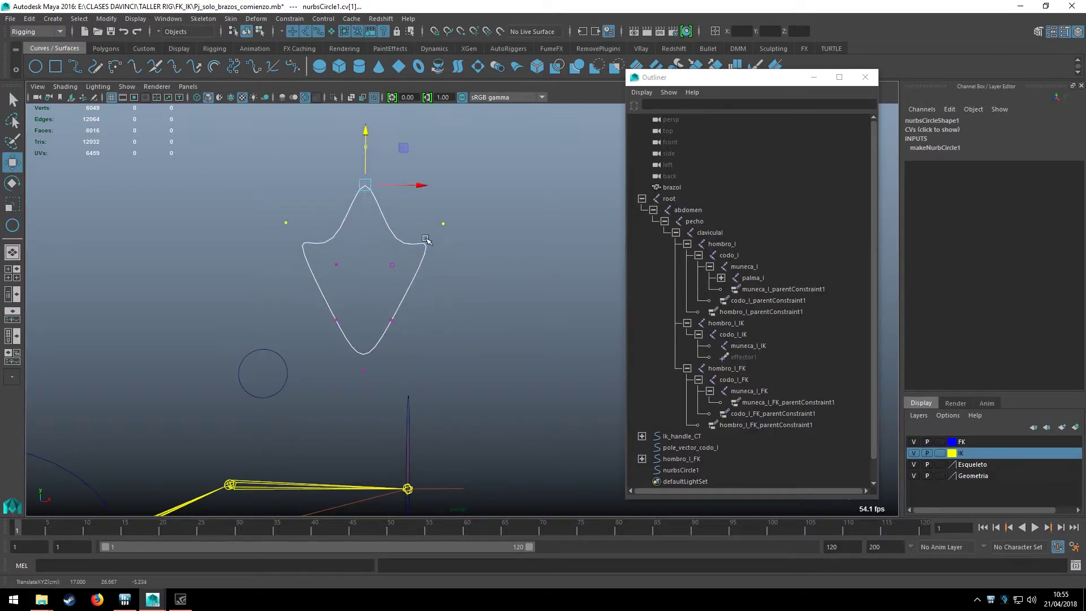
key(q)
click(441, 287)
scroll(441, 286, down, 3)
right_click(436, 273)
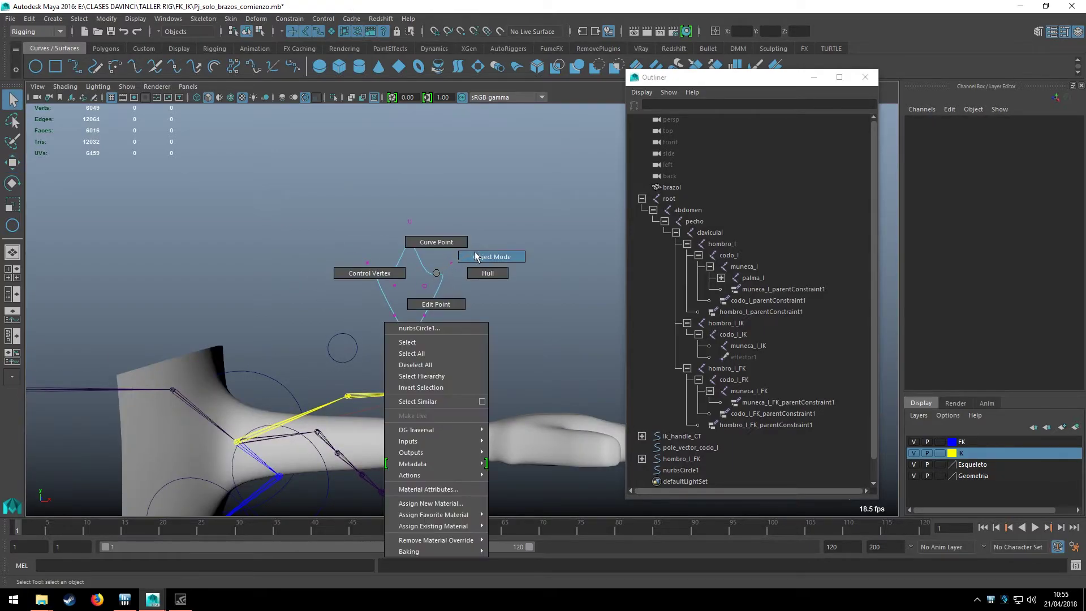
click(471, 258)
mouse_move(455, 260)
alt+mouse_down()
mouse_move(402, 286)
mouse_move(437, 338)
mouse_move(532, 311)
mouse_move(443, 284)
mouse_move(482, 301)
mouse_move(468, 333)
mouse_move(508, 310)
alt+mouse_up()
key(w)
Freeze the curve's transforms and delete its history with the Custom shelf FT and Hist
key(q)
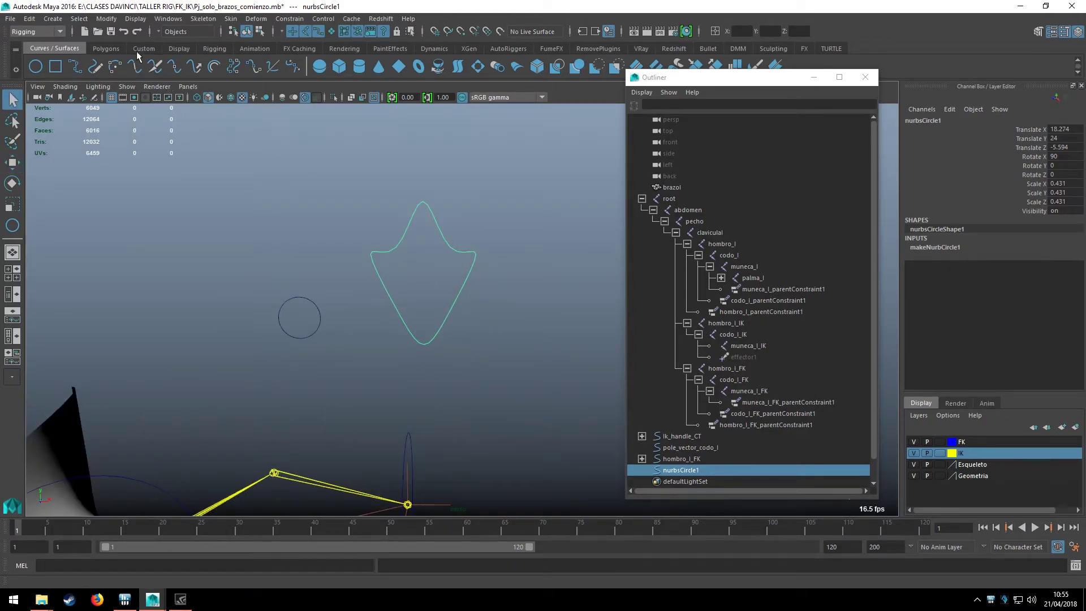
click(144, 48)
click(103, 66)
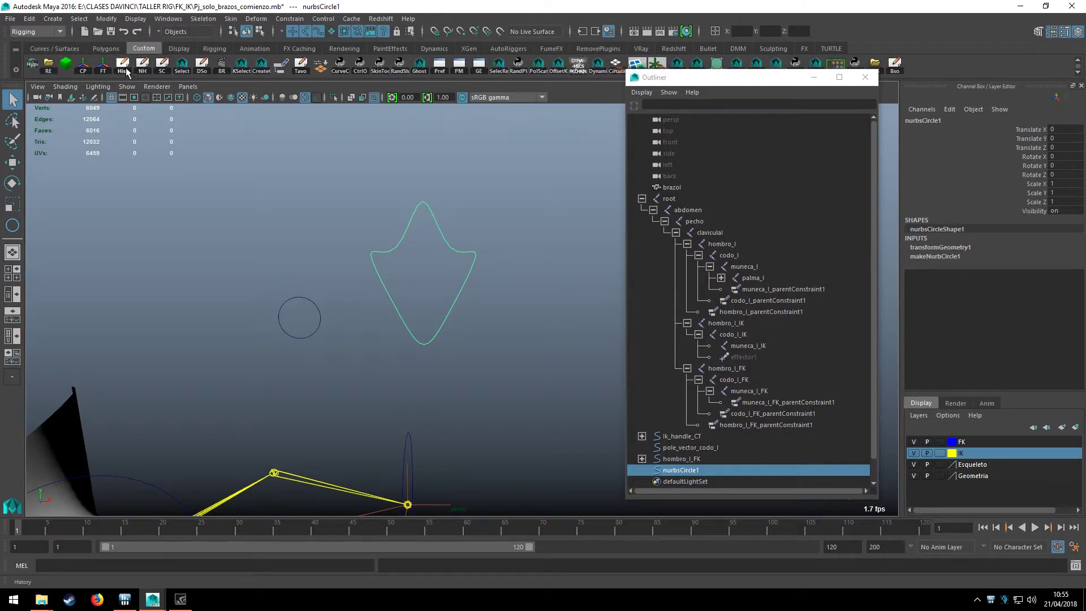
click(125, 70)
mouse_move(388, 178)
alt+mouse_down()
mouse_move(392, 297)
mouse_move(419, 303)
alt+mouse_up()
key(w)
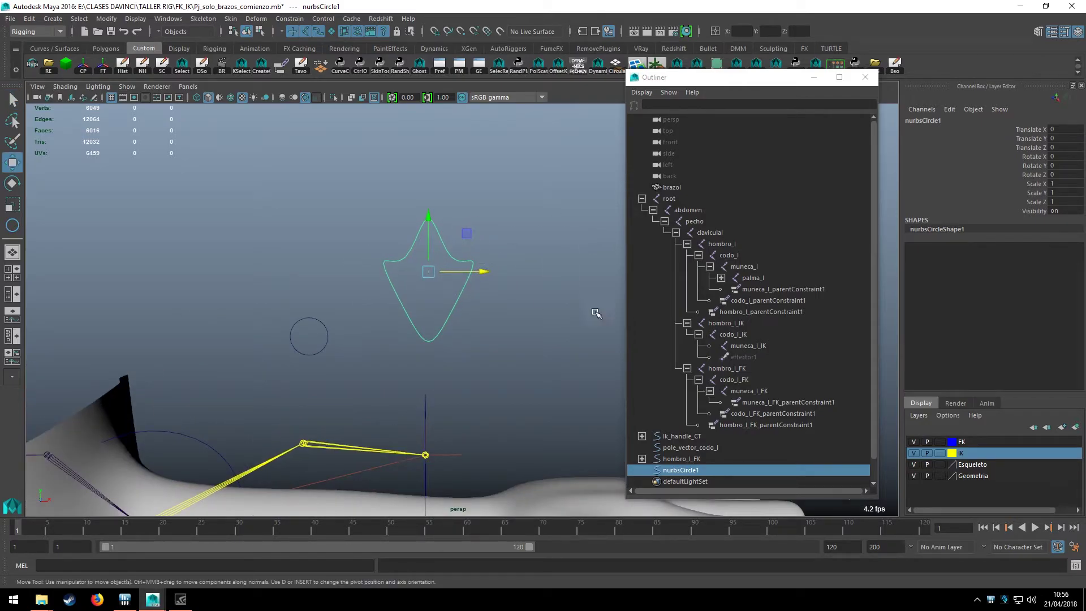
mouse_move(485, 222)
alt+mouse_down()
mouse_move(484, 240)
mouse_move(454, 255)
mouse_move(375, 334)
mouse_move(290, 365)
mouse_move(447, 280)
alt+mouse_up()
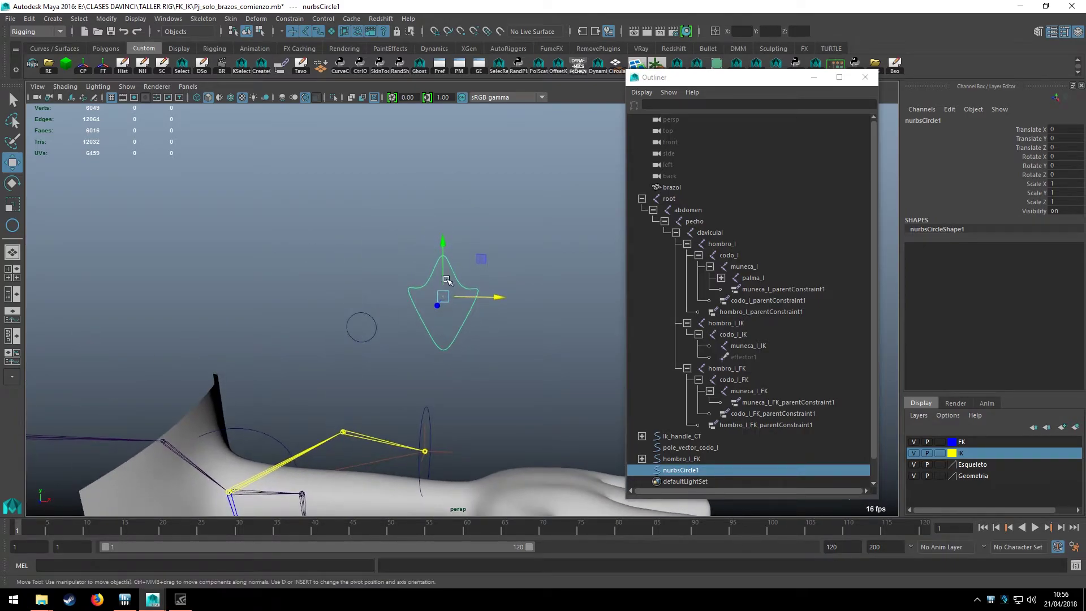
Rename the curve to switch_IK_FK_brazo_l in the Channel Box
double_click(939, 120)
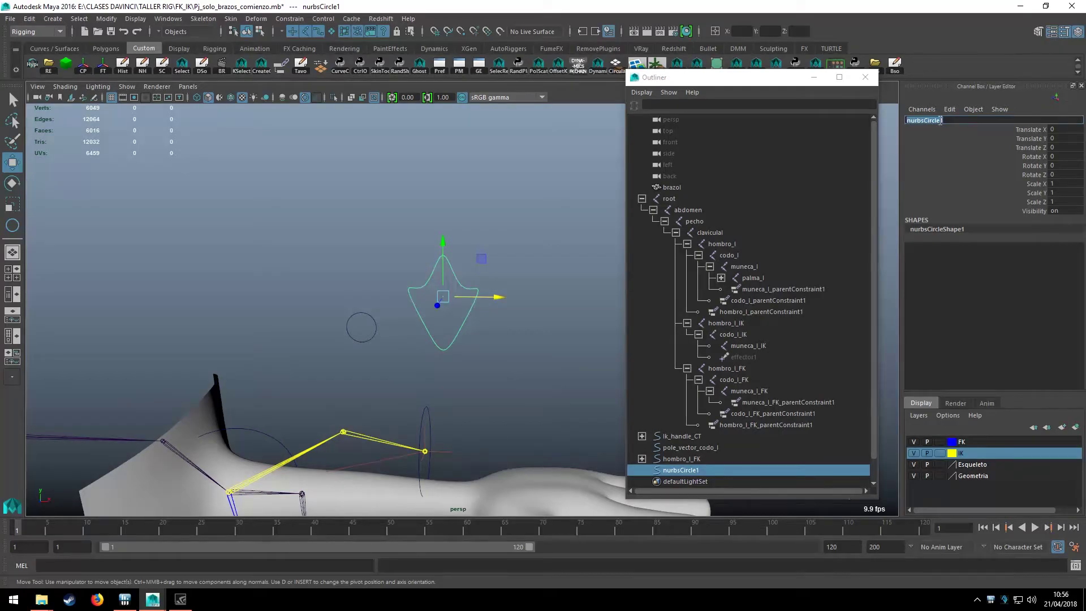
text(switch_IK_FK_brazo_I)
key(Return)
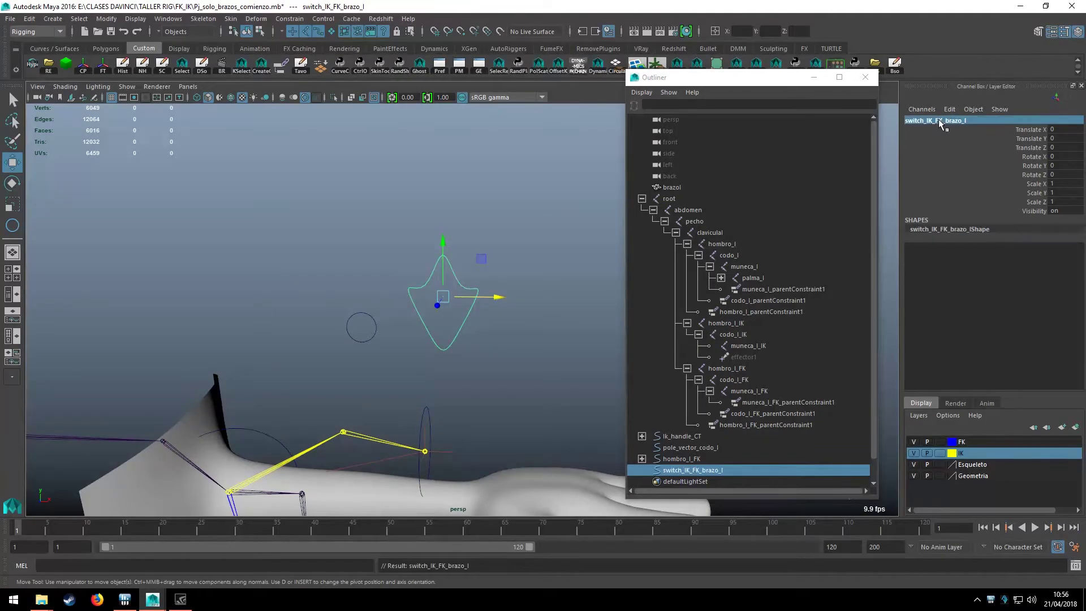
key(q)
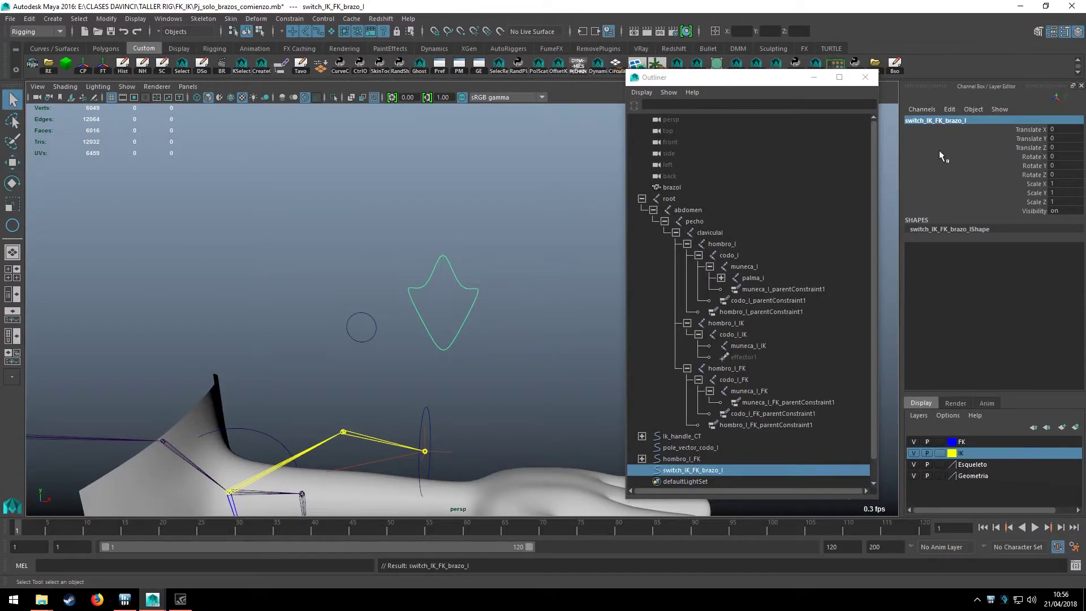
mouse_move(499, 252)
alt+right_down()
mouse_move(453, 386)
mouse_move(415, 337)
alt+right_up()
mouse_move(497, 239)
alt+right_down()
mouse_move(468, 304)
mouse_move(511, 271)
alt+right_up()
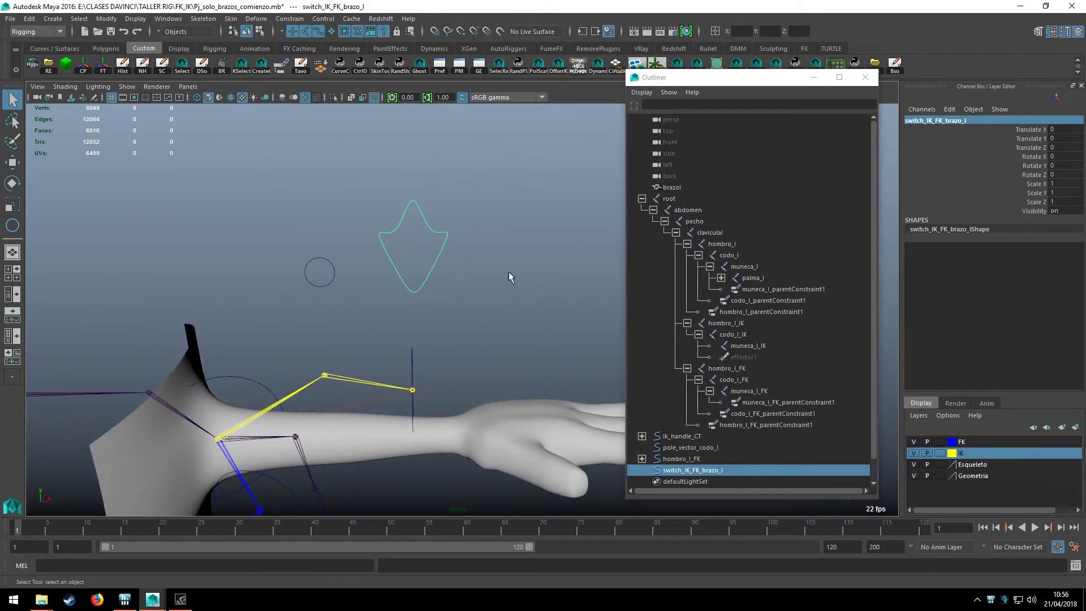
mouse_move(522, 347)
alt+mouse_down()
mouse_move(500, 342)
mouse_move(484, 317)
alt+mouse_up()
Add an integer attribute FK_IK with minimum 0 and maximum 10 via Add Attribute
click(950, 110)
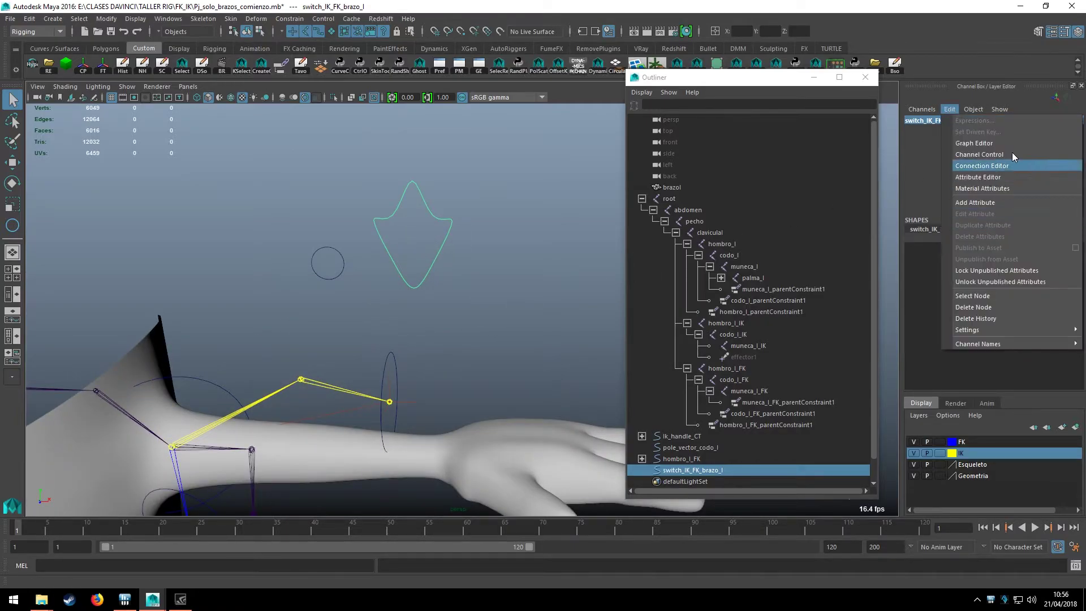
click(974, 198)
mouse_move(478, 206)
mouse_down()
mouse_move(673, 191)
mouse_move(575, 211)
mouse_up()
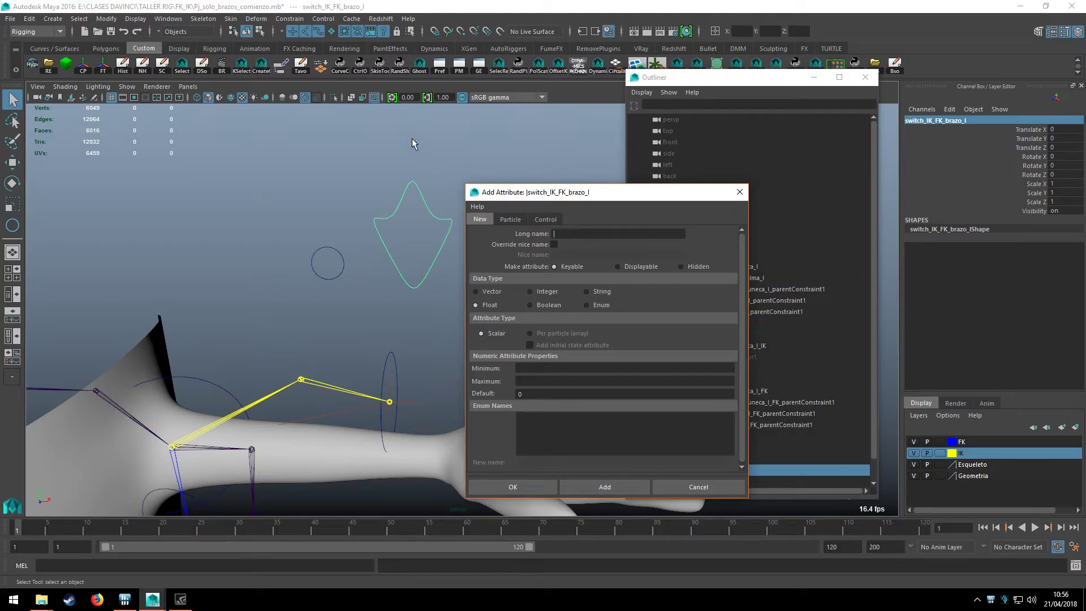
text(FK_IK)
click(529, 292)
text(00)
key(Tab)
click(603, 489)
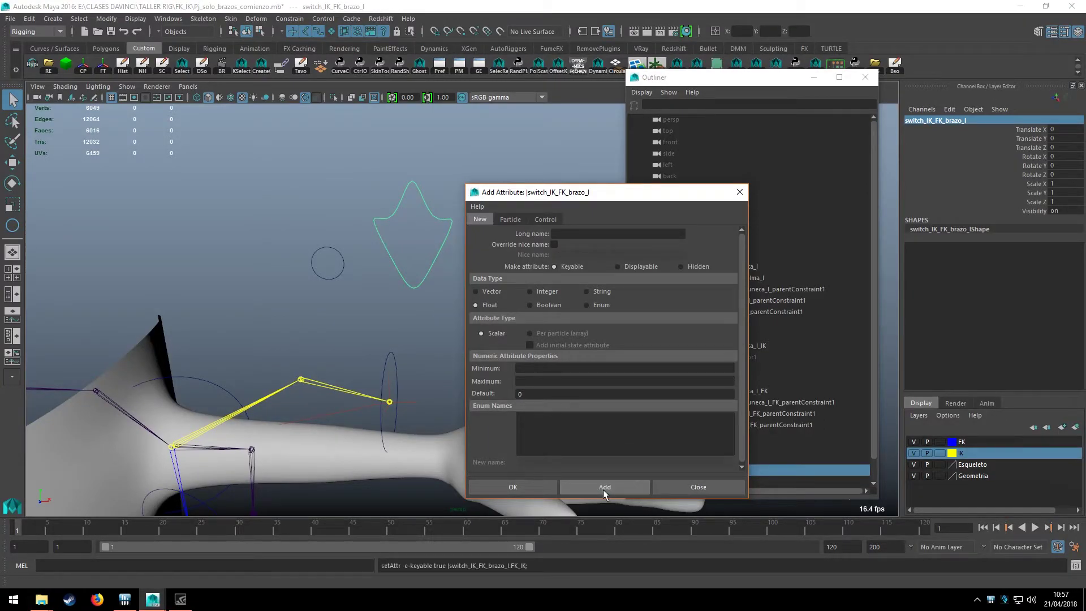
click(695, 487)
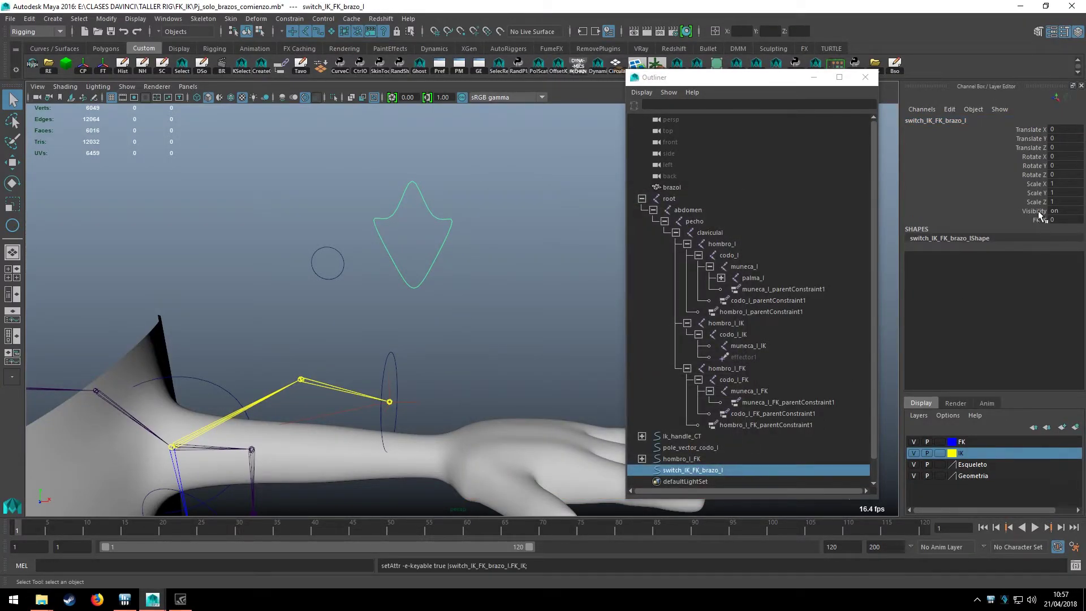
Lock and hide Translate X through Visibility, leaving only the FK IK channel selected
drag(1038, 211, 1037, 134)
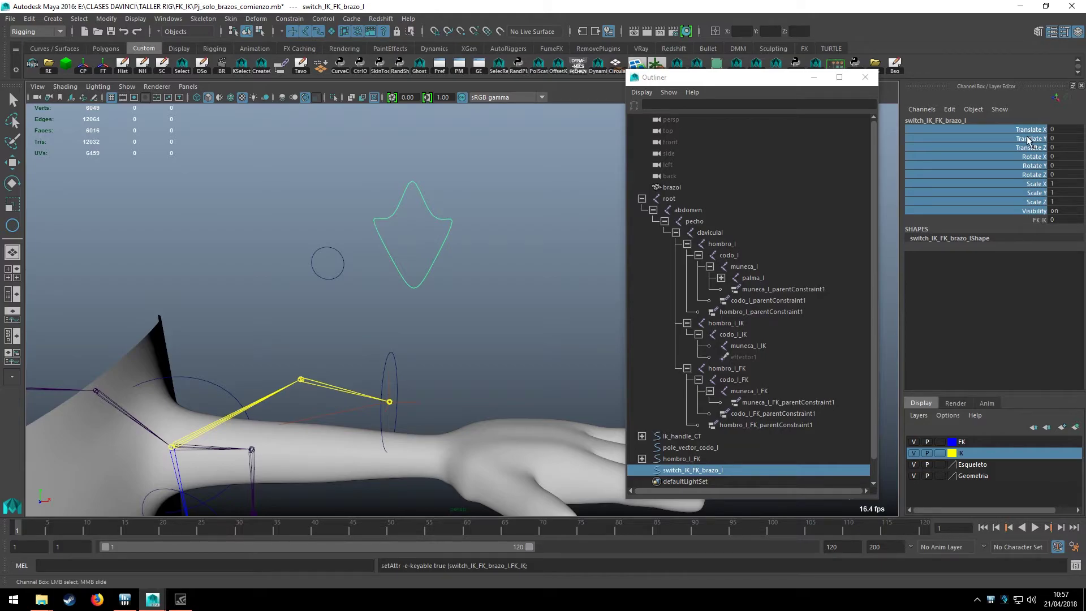
right_click(1035, 159)
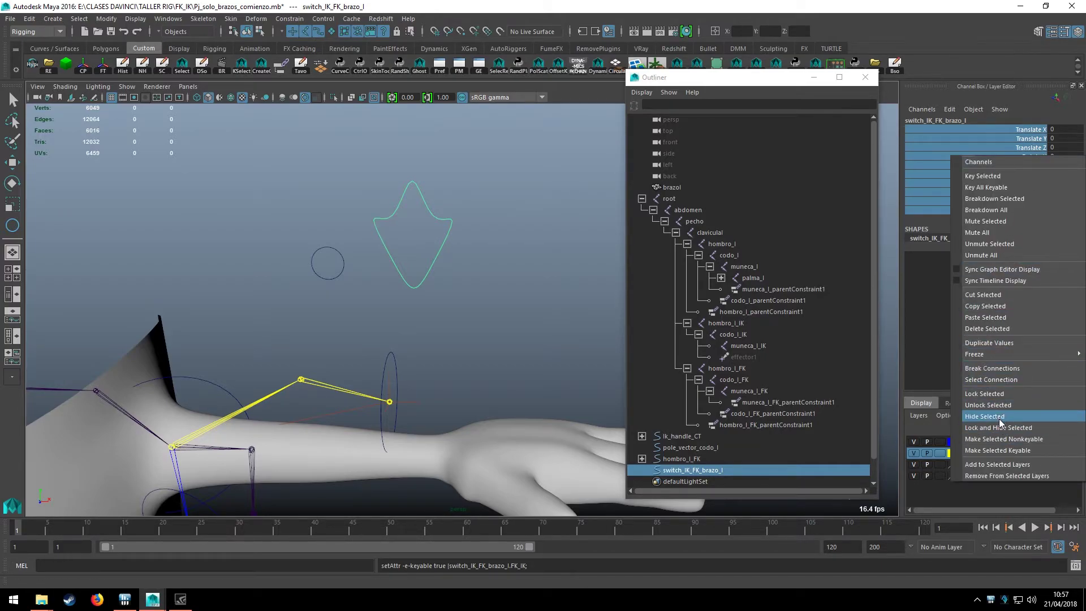
click(997, 426)
click(1039, 130)
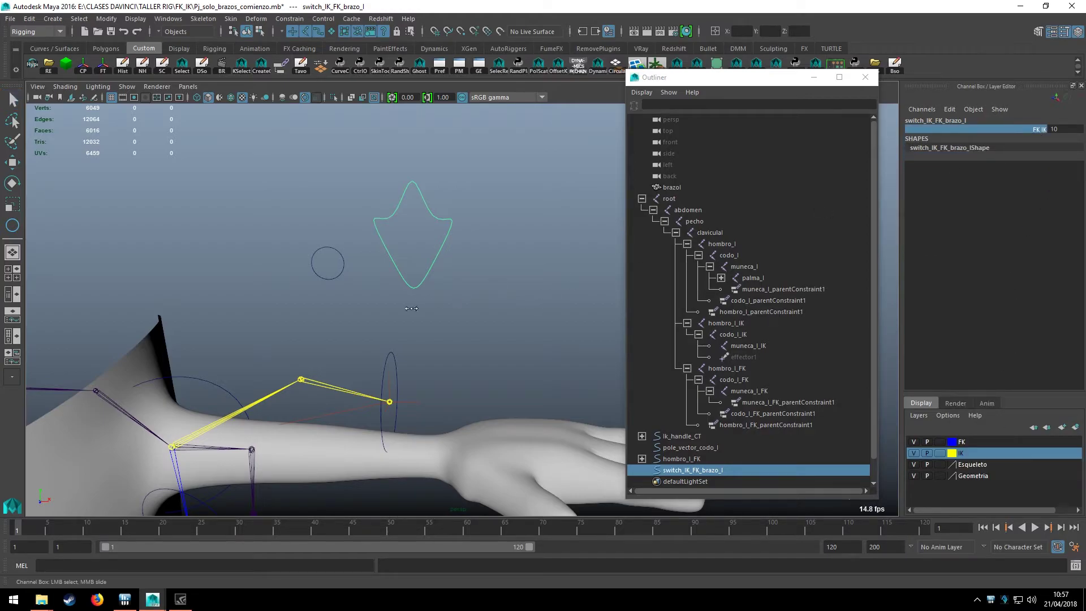
middle_drag(323, 317, 592, 275)
middle_drag(458, 278, 368, 293)
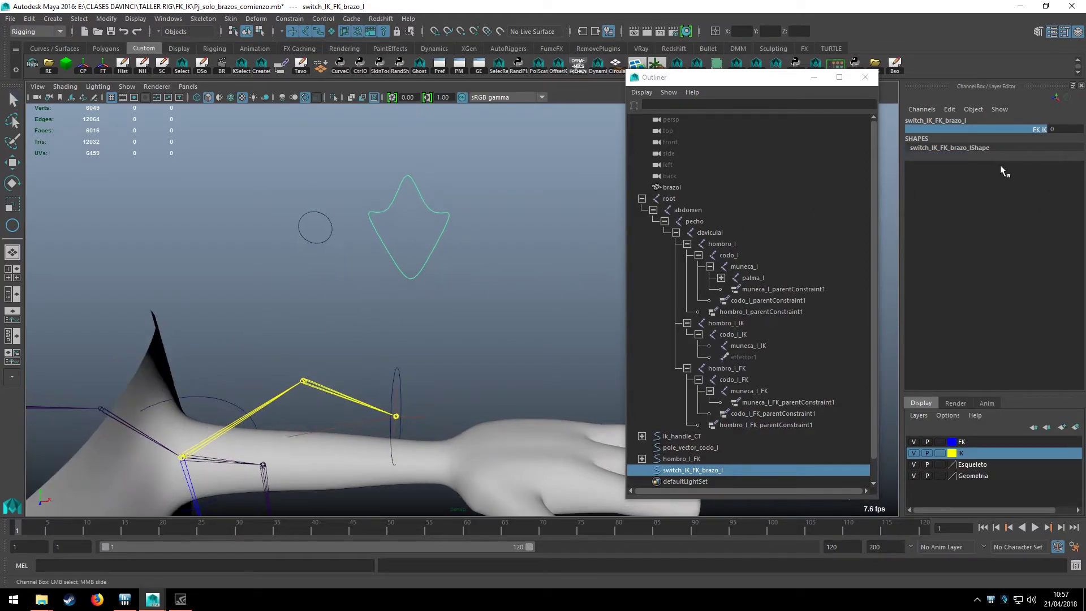
double_click(1057, 130)
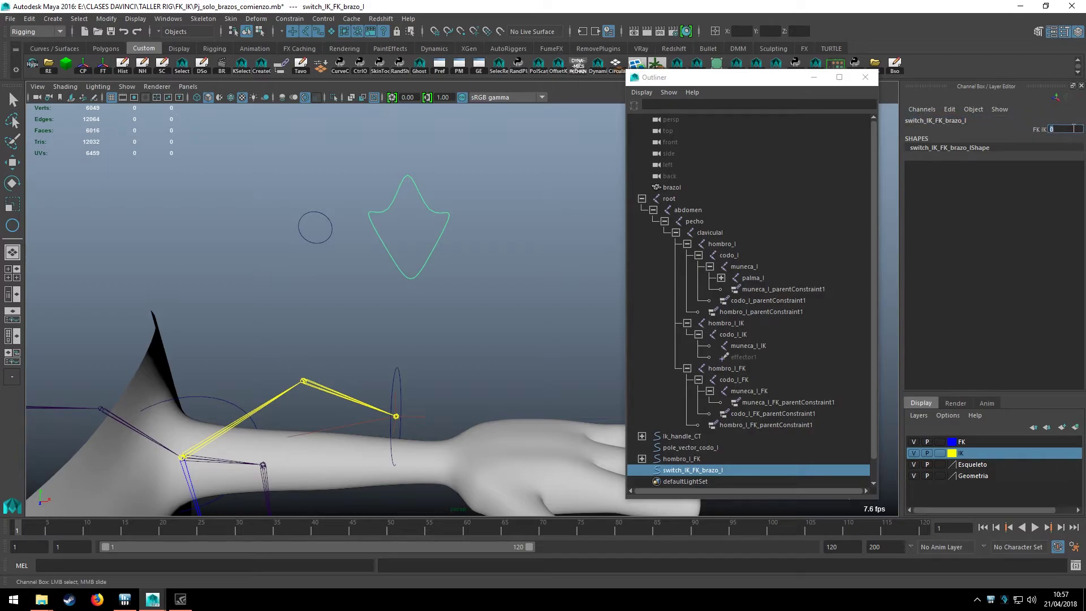
text(5)
key(Return)
click(1036, 130)
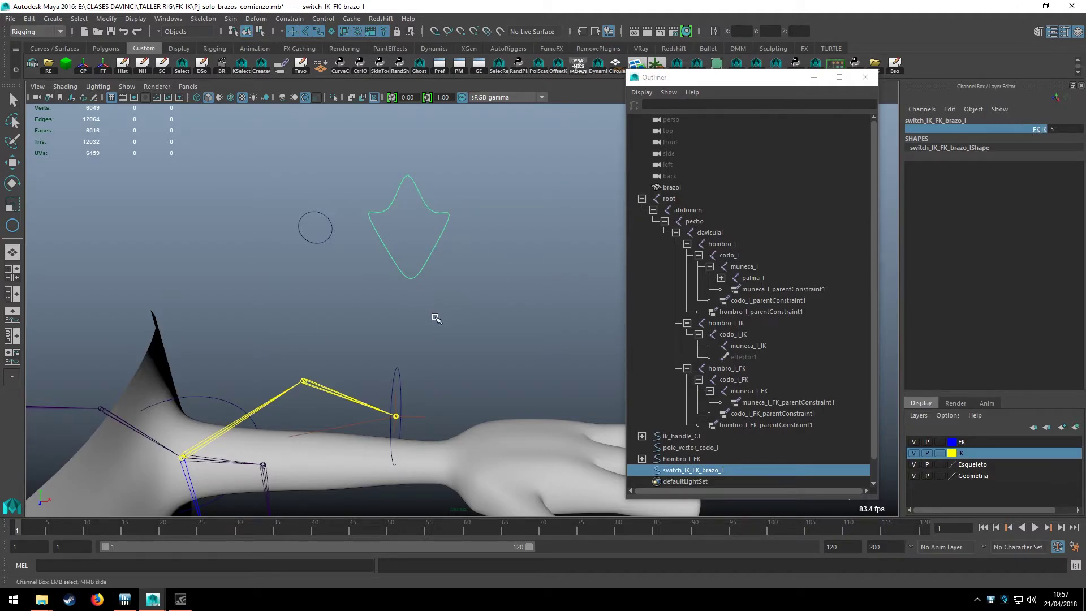
mouse_move(432, 321)
middle_down()
mouse_move(342, 325)
mouse_move(384, 308)
middle_up()
mouse_move(358, 302)
middle_down()
mouse_move(260, 309)
mouse_move(343, 300)
middle_up()
mouse_move(463, 297)
middle_down()
mouse_move(293, 309)
mouse_move(385, 294)
mouse_move(518, 295)
mouse_move(495, 296)
mouse_move(486, 186)
middle_up()
scroll(481, 311, up, 3)
click(470, 327)
scroll(469, 331, down, 5)
scroll(480, 270, up, 4)
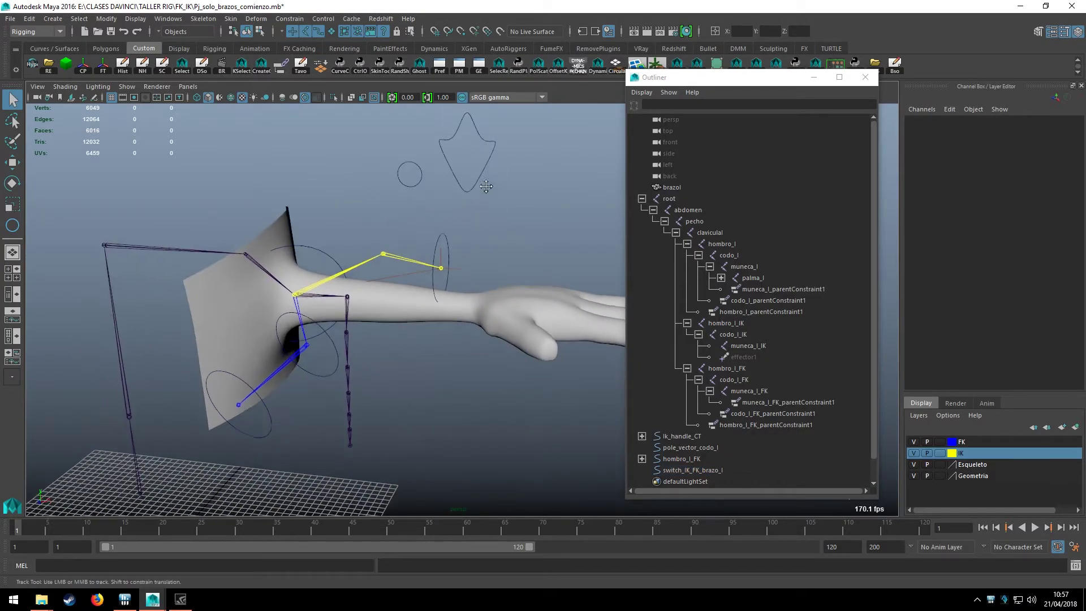
mouse_move(485, 187)
alt+mouse_down()
mouse_move(445, 201)
mouse_move(409, 287)
mouse_move(433, 257)
mouse_move(405, 283)
alt+mouse_up()
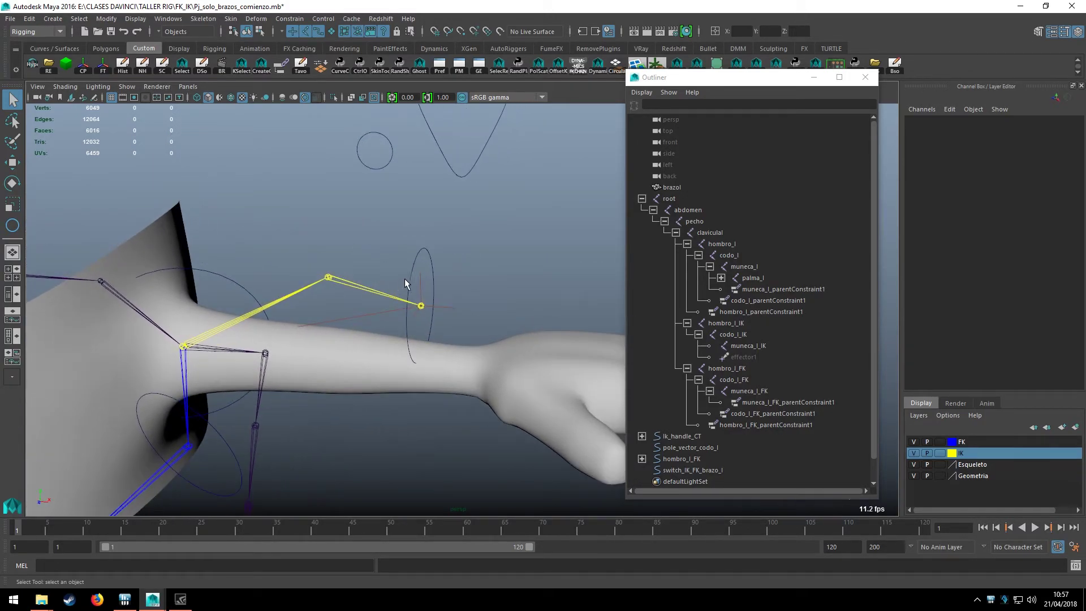
click(485, 131)
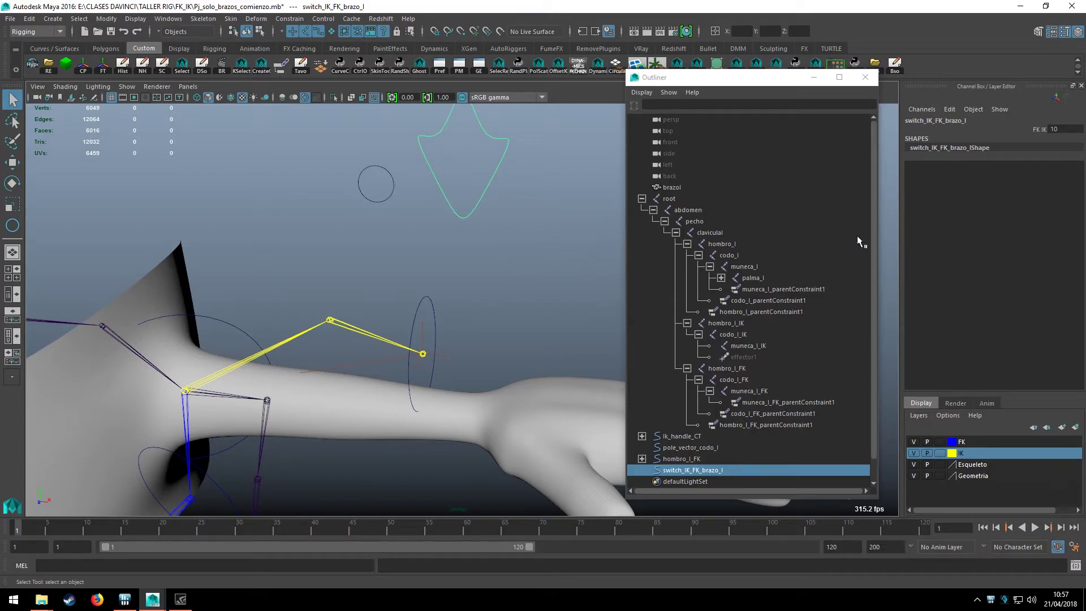
Select hombro_l_parentConstraint1 and its FKW0 and IKW1 weight channels
click(755, 301)
click(755, 310)
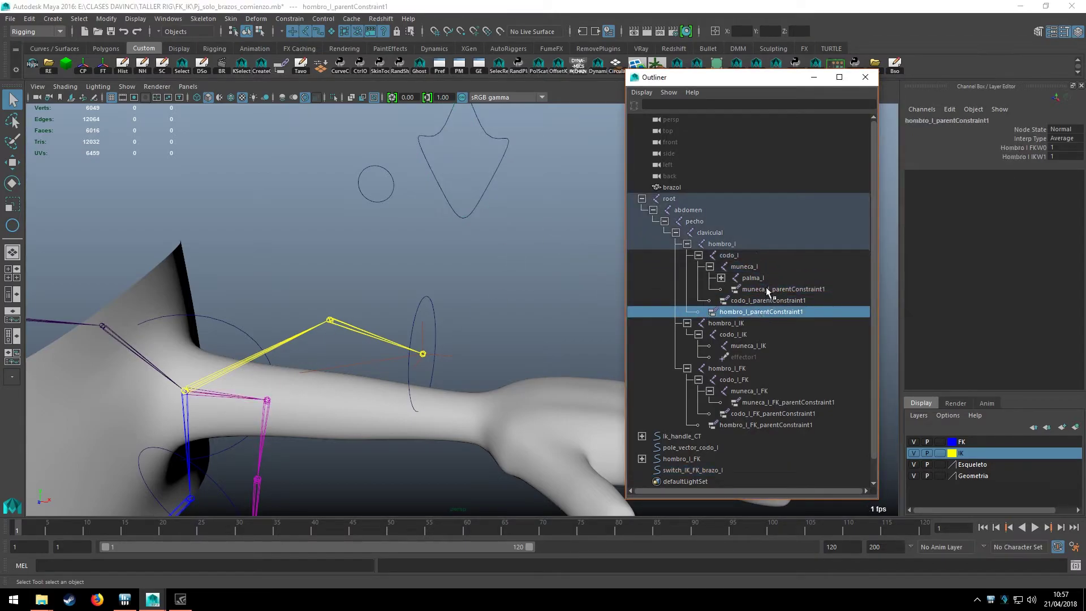
click(766, 287)
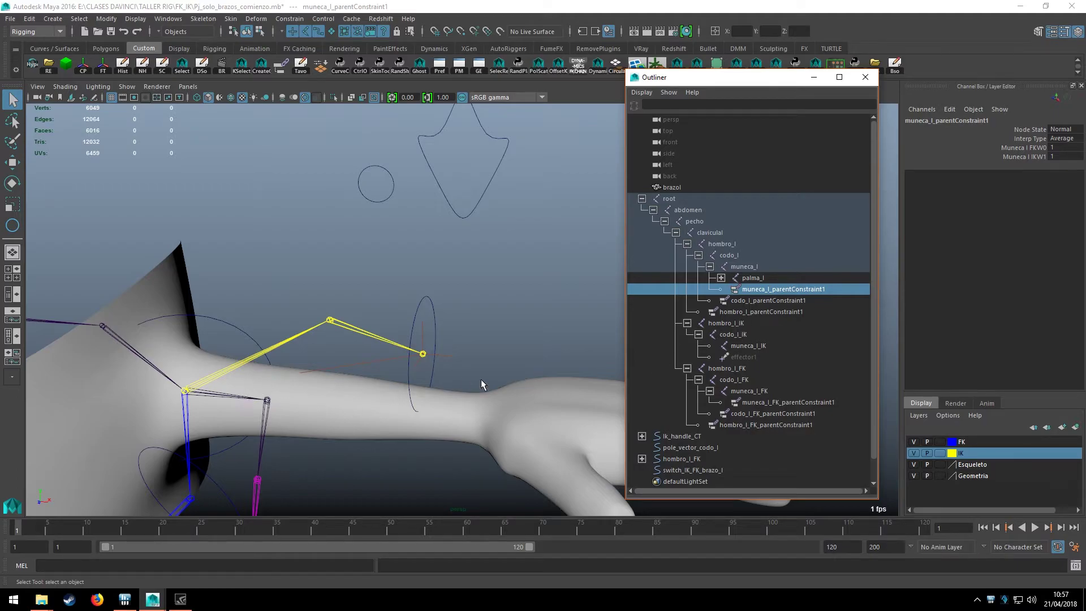
click(728, 312)
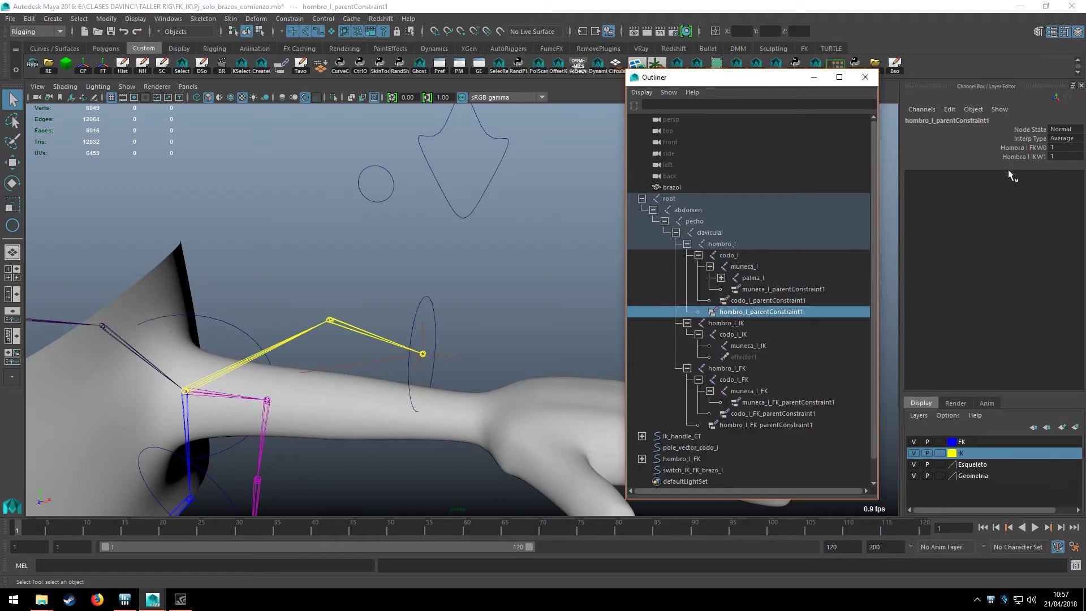
drag(1026, 147, 1025, 155)
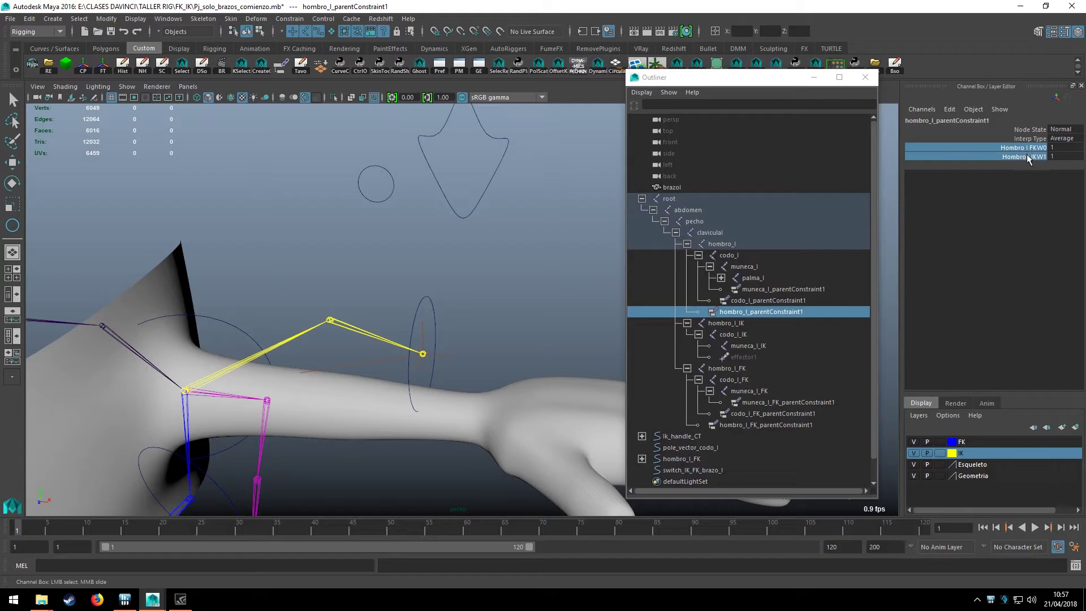
ctrl+click(1023, 150)
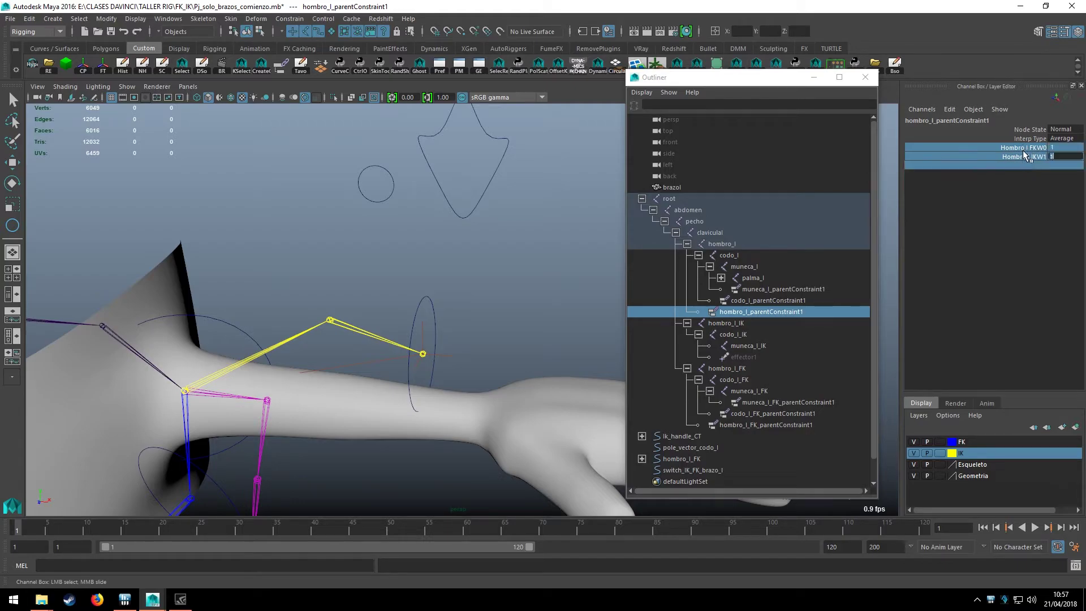
shift+click(1022, 151)
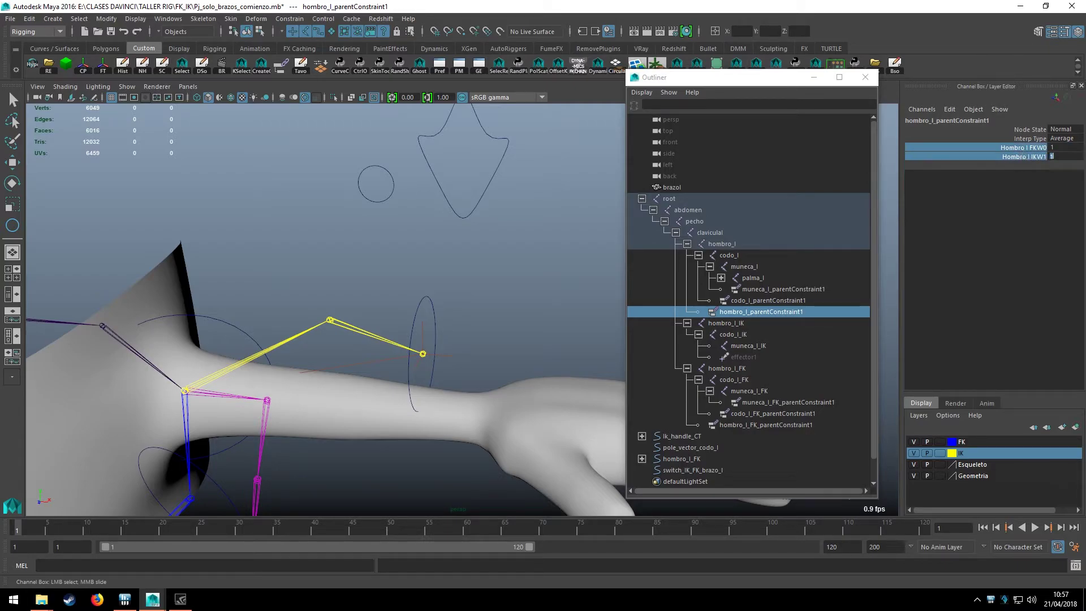
Switch to the Animation menu set and load FKW0 and IKW1 as driven in Set Driven Key
click(36, 32)
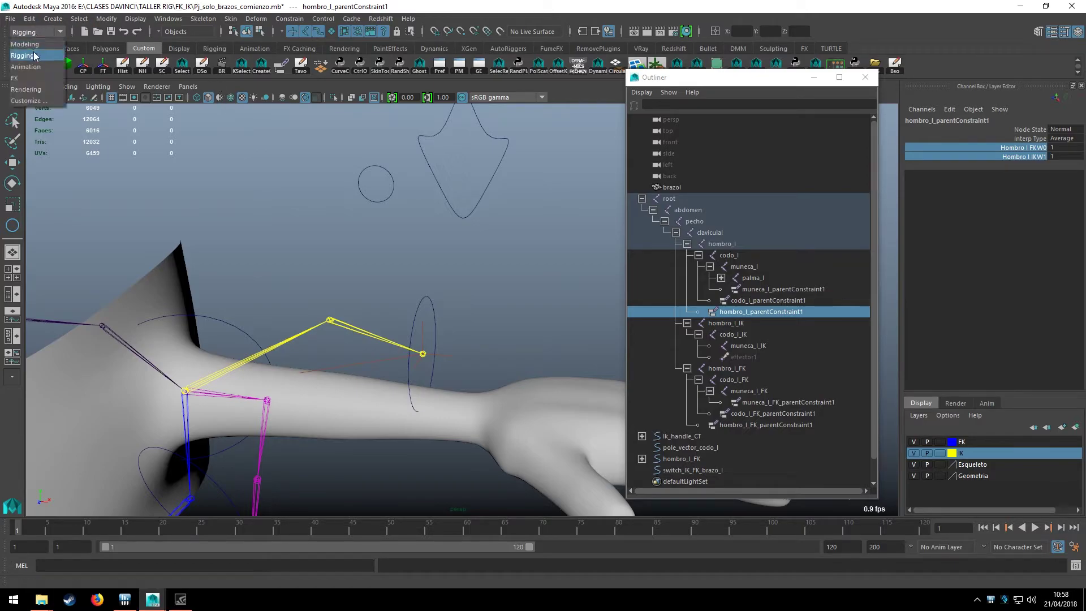
click(31, 64)
click(195, 18)
mouse_move(233, 116)
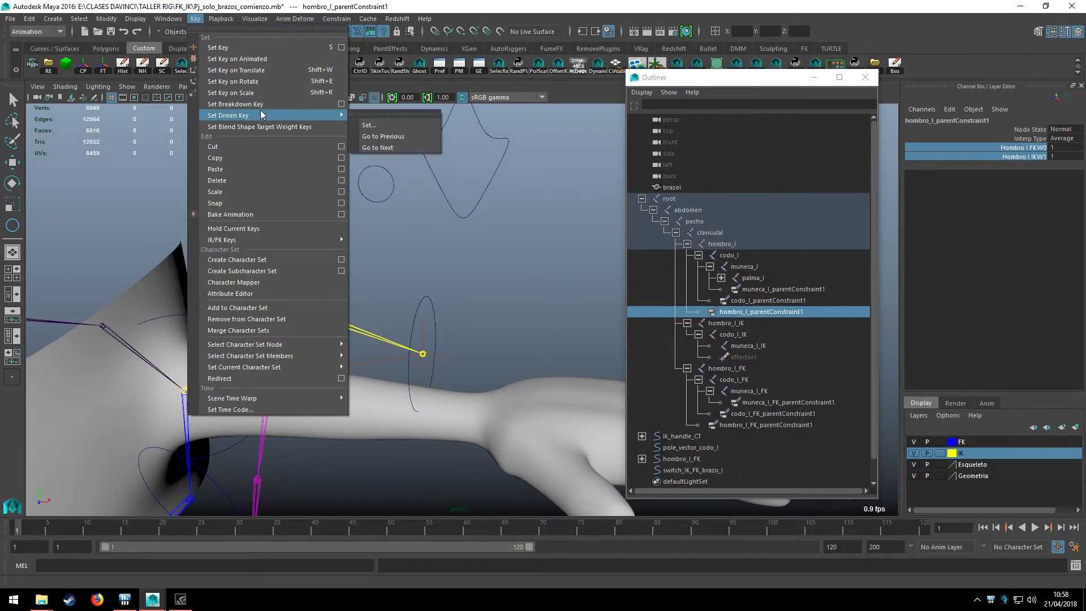
click(388, 125)
drag(763, 143, 533, 165)
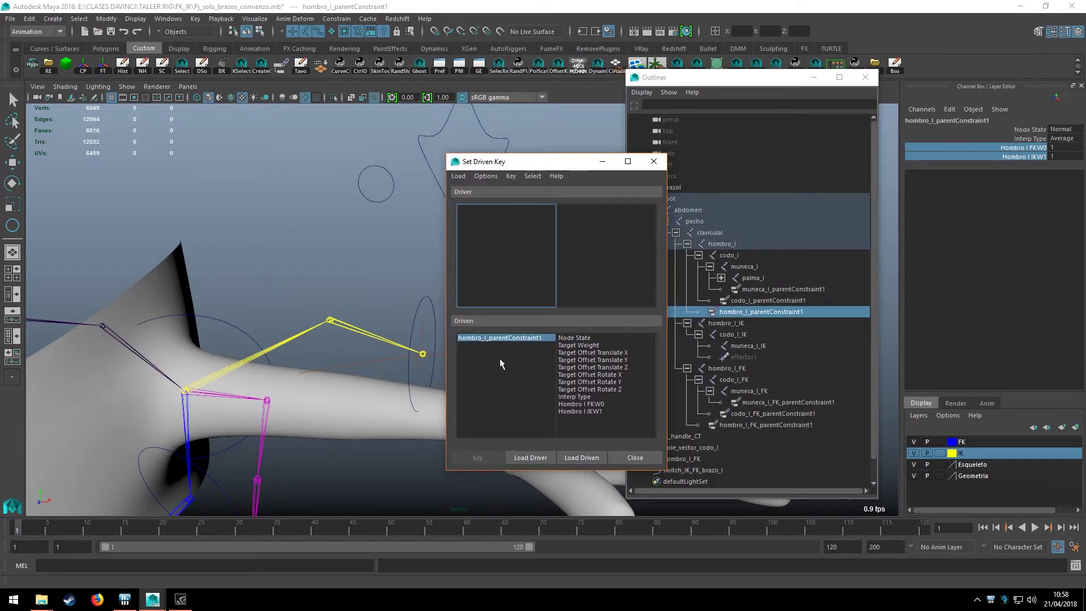
click(503, 337)
drag(592, 403, 588, 411)
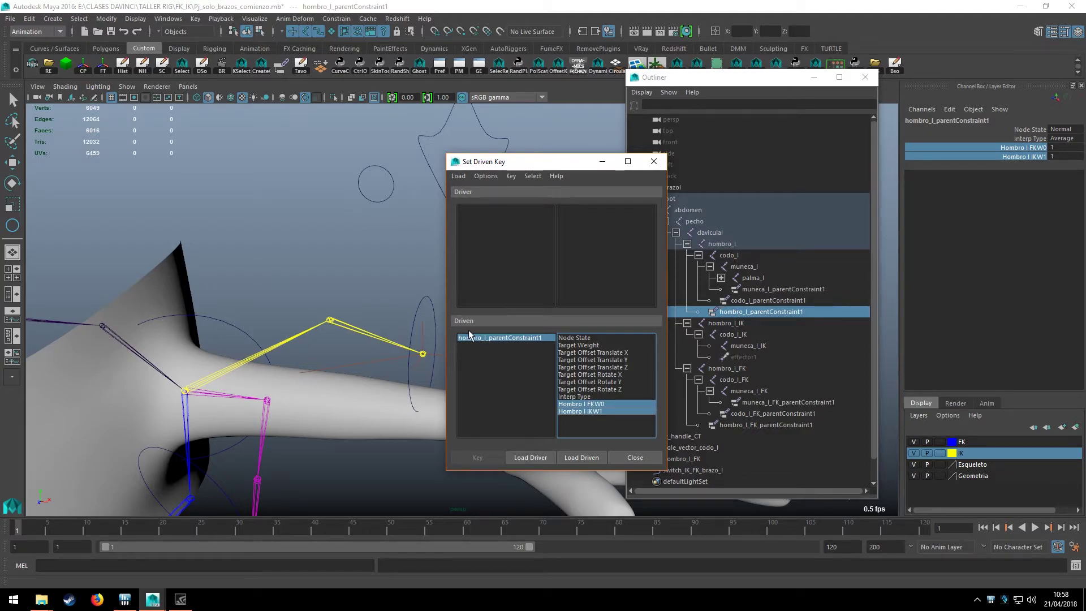
alt+drag(357, 285, 396, 255)
click(395, 187)
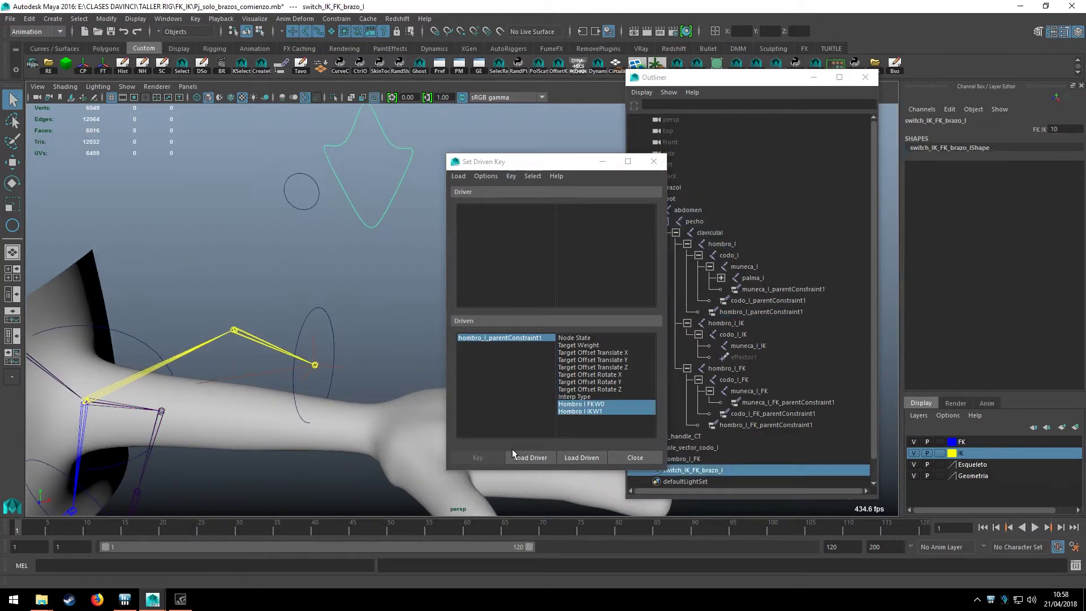
Load switch_IK_FK_brazo_l as the driver with FK IK attribute, and set FK IK to 0
click(531, 456)
click(589, 208)
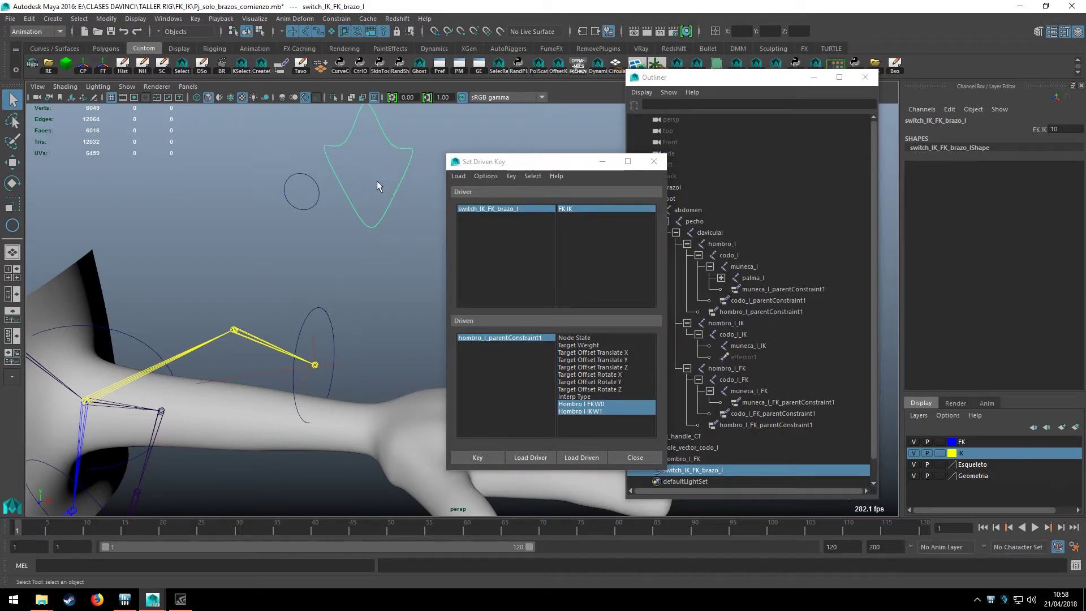
click(541, 452)
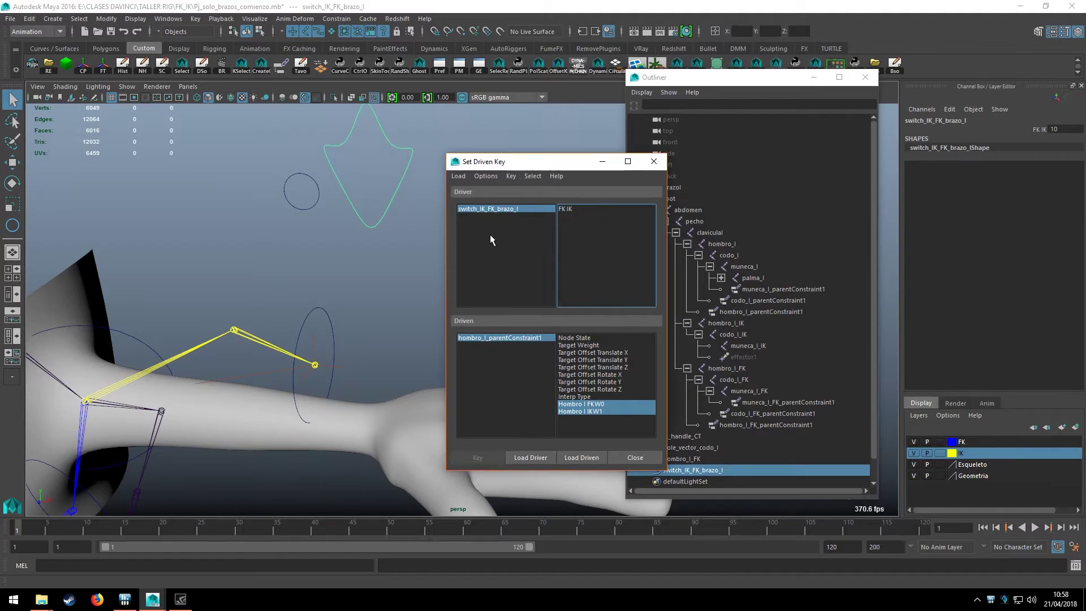
click(569, 210)
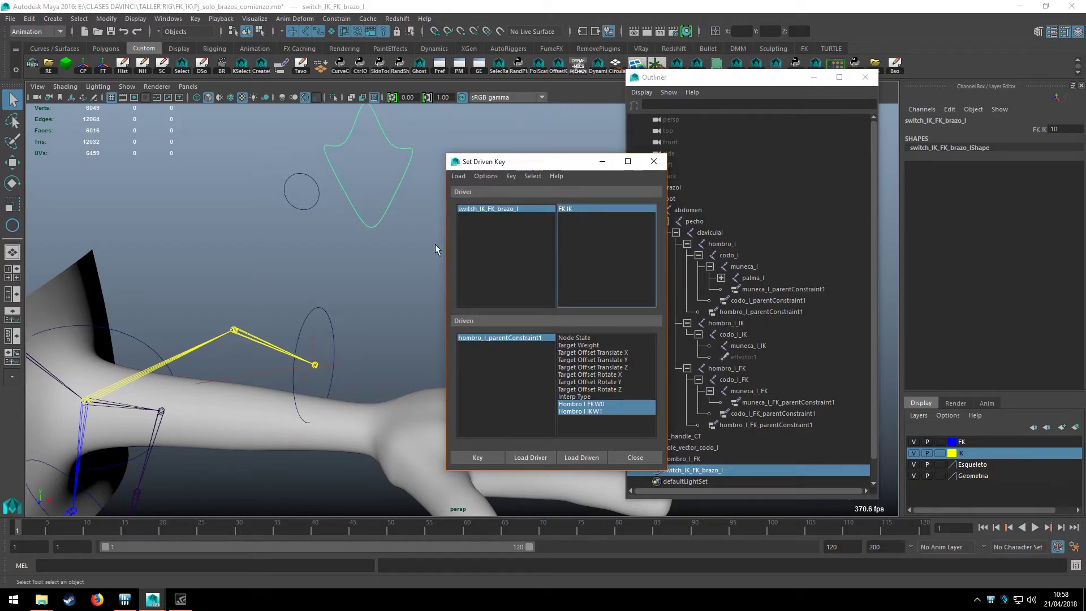
alt+drag(399, 299, 374, 304)
click(1027, 125)
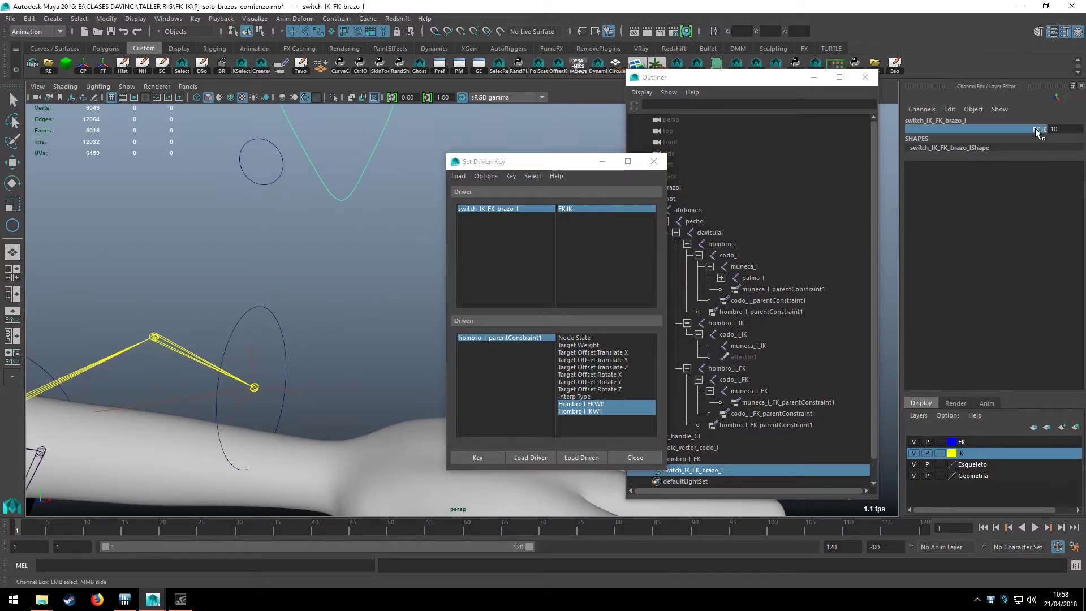
middle_drag(376, 202, 131, 283)
text(10)
key(Return)
click(1057, 129)
text(0)
key(Return)
Key hombro_l_parentConstraint1 with FKW0 at 1 and IKW1 at 0
click(517, 337)
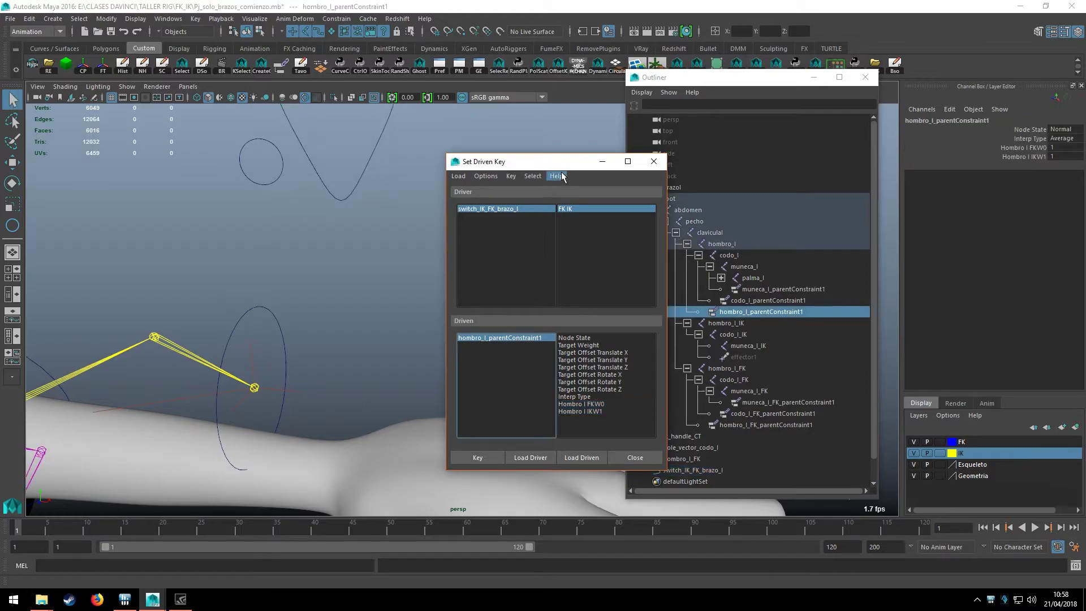
drag(562, 401, 561, 409)
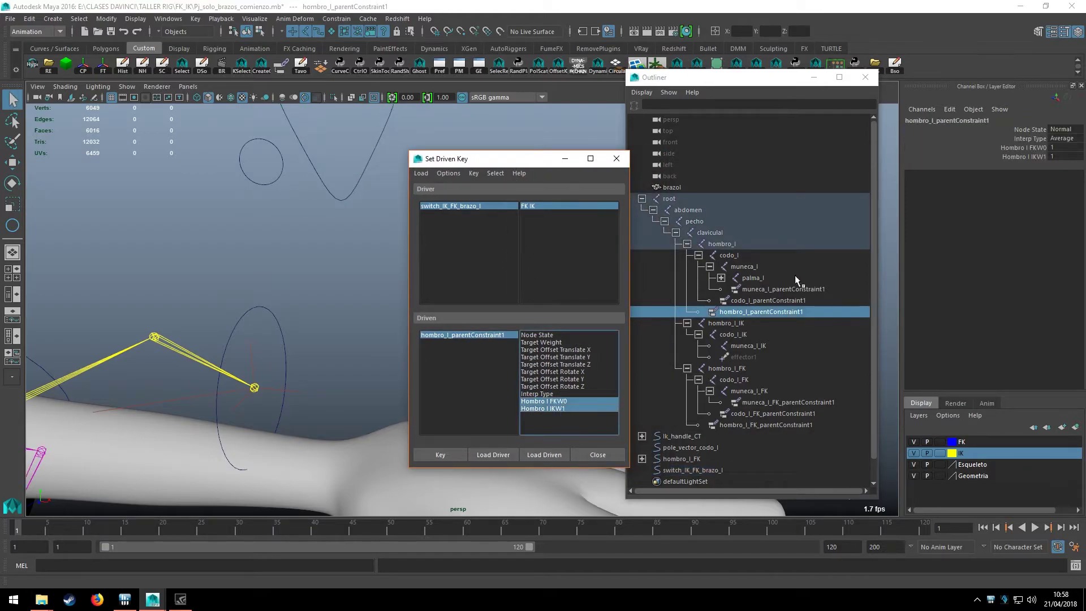
double_click(1061, 157)
text(0)
key(Return)
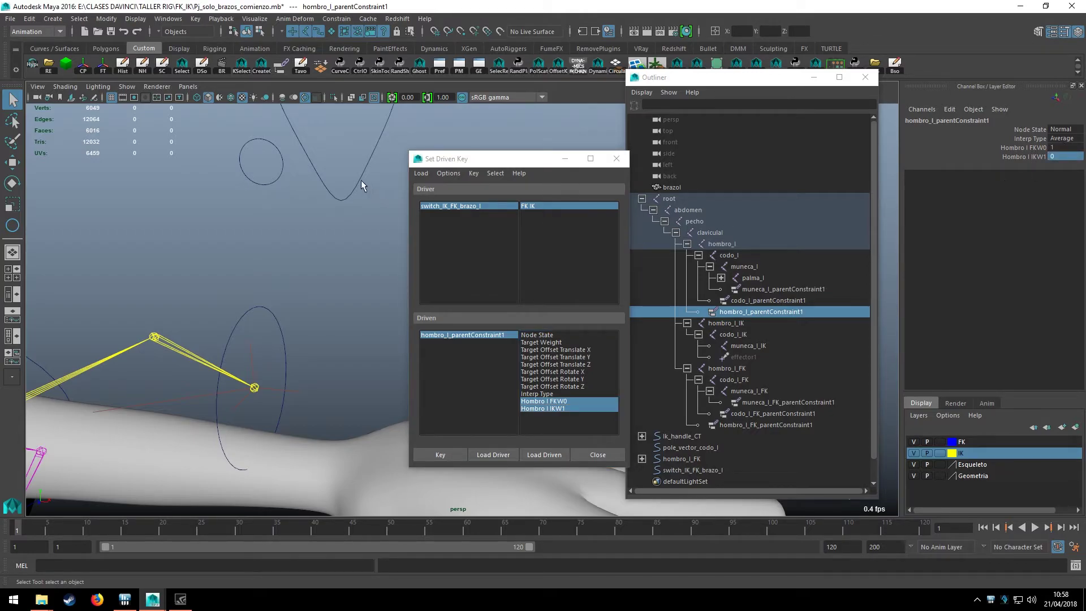
click(439, 455)
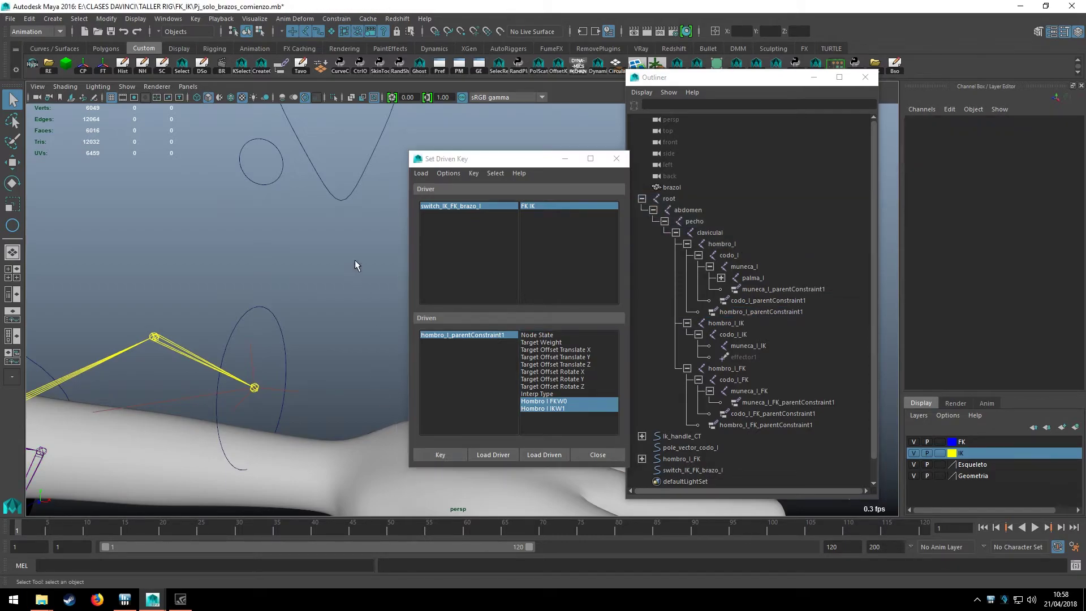
Load codo_l_parentConstraint1 as driven and key it with IKW1 at 0, FKW0 at 1
click(314, 293)
click(746, 303)
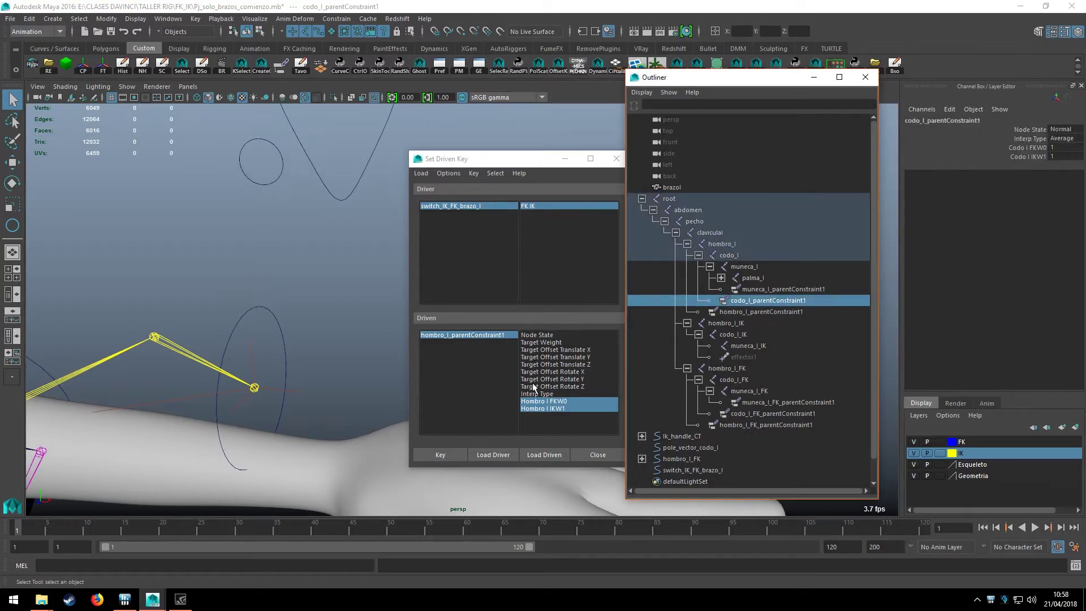
click(554, 455)
drag(546, 401, 548, 409)
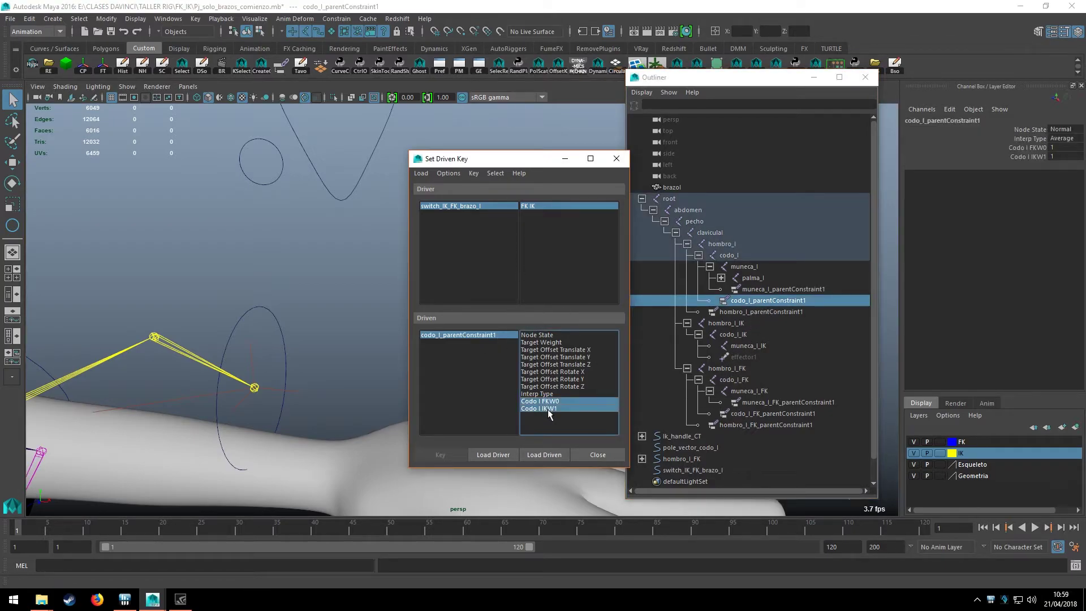
double_click(1065, 156)
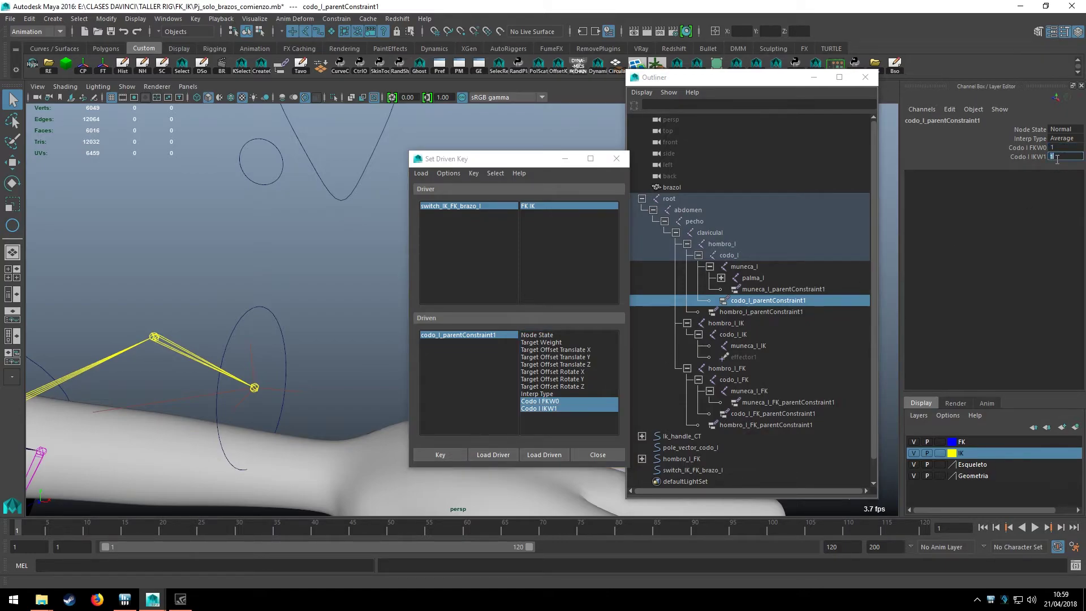
text(0)
key(Return)
click(462, 456)
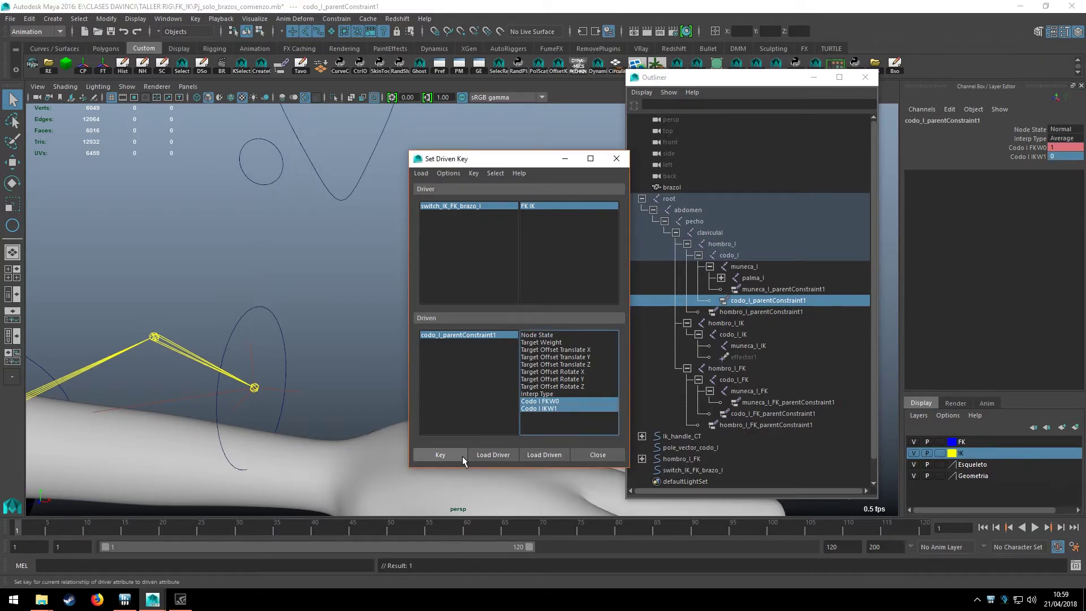
Load muneca_l_parentConstraint1 as driven and key it with IKW1 at 0, FKW0 at 1
click(772, 289)
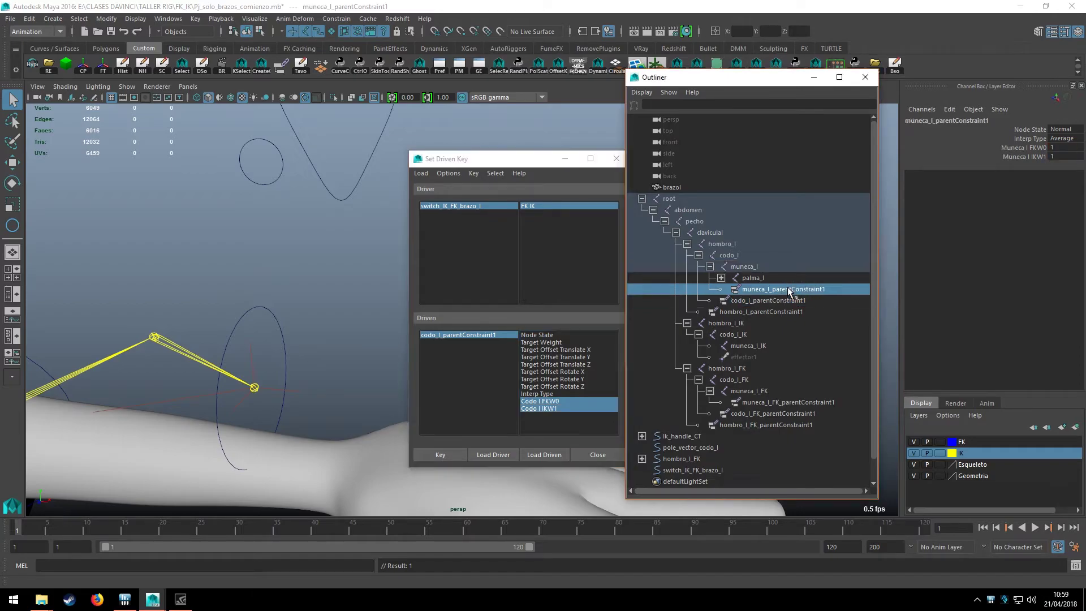
click(549, 451)
drag(538, 399, 544, 406)
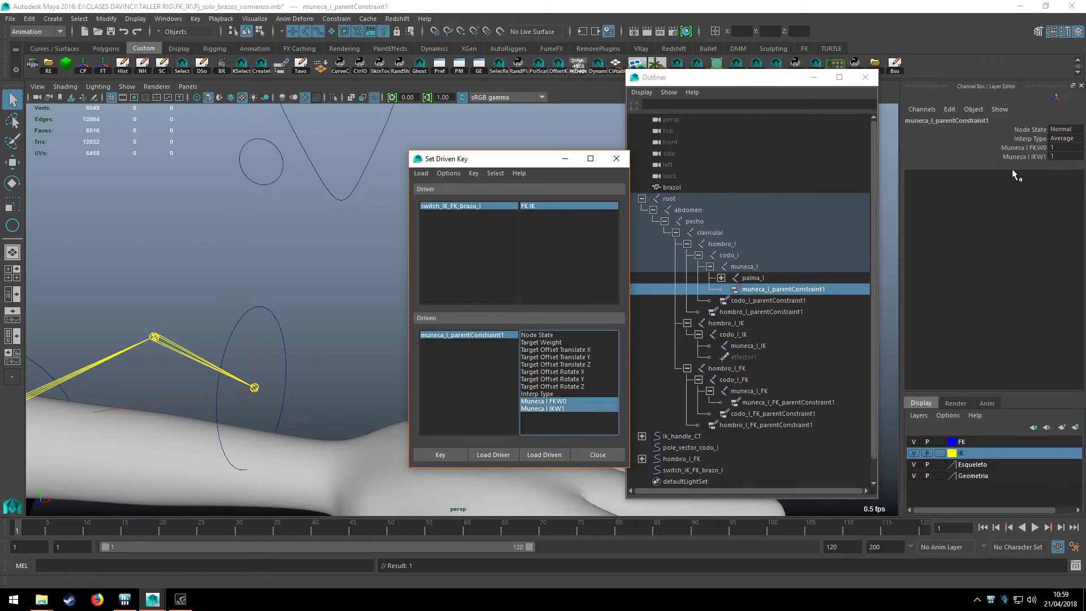
double_click(1054, 147)
click(1060, 156)
text(0)
key(Return)
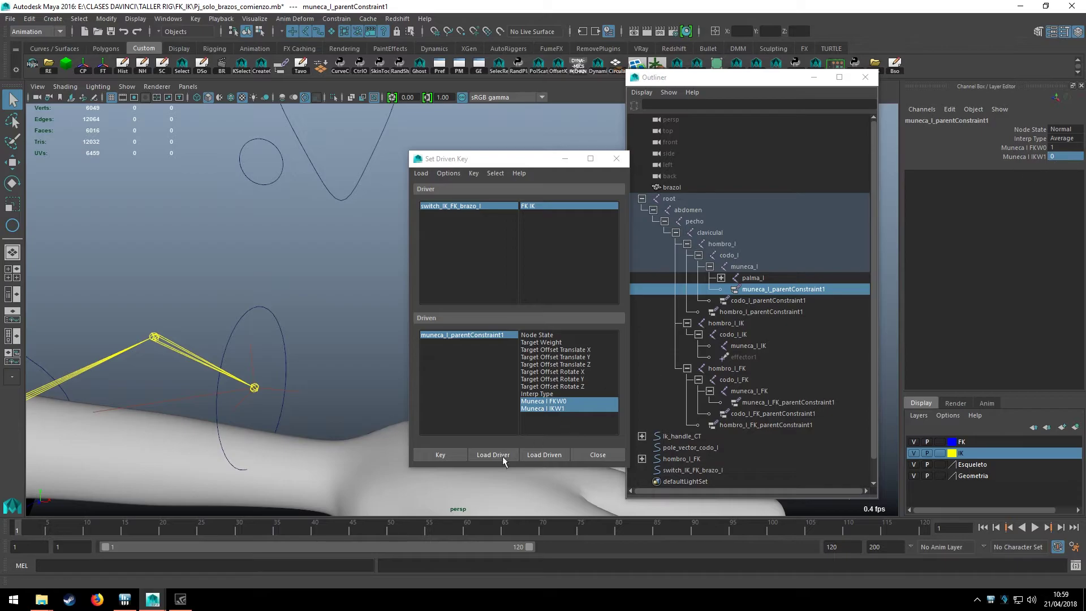
click(441, 456)
alt+drag(330, 419, 331, 270)
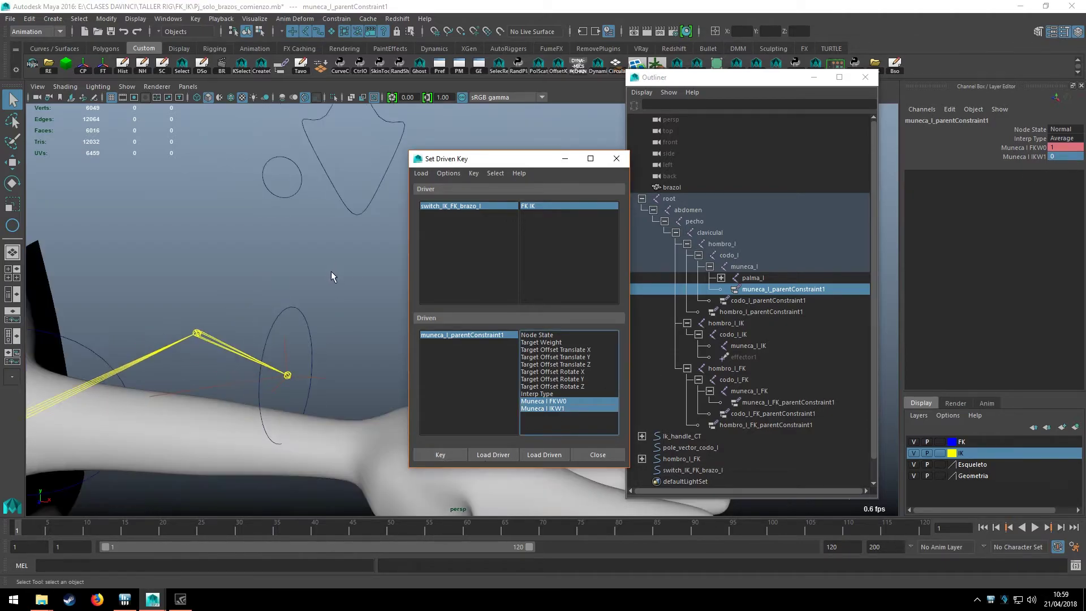
click(354, 188)
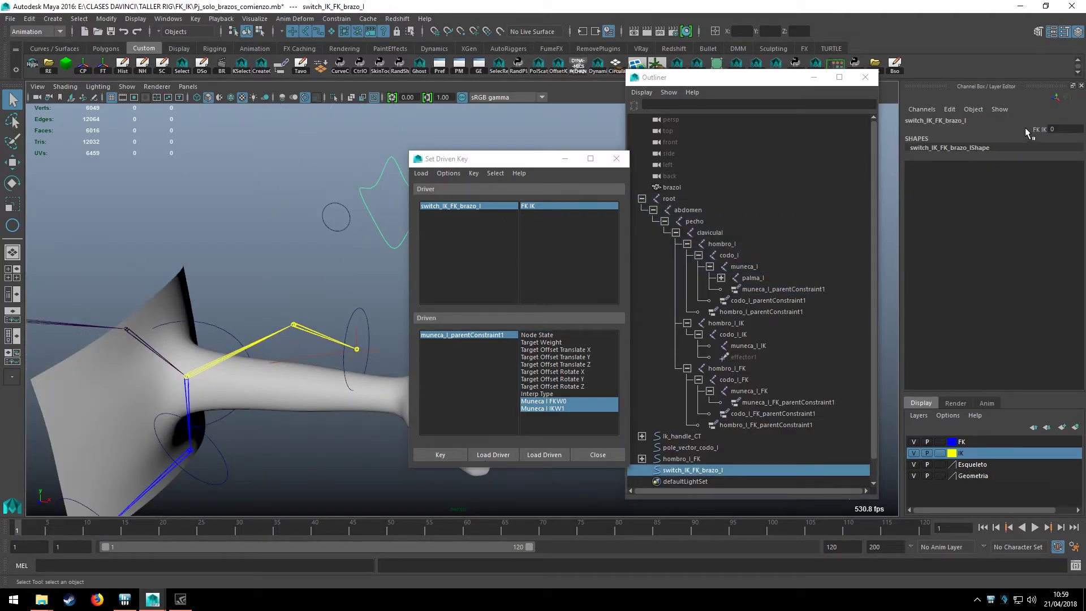
Set the switch_IK_FK_brazo_l control's FK IK value to 10
click(1024, 128)
alt+middle_drag(377, 280, 282, 289)
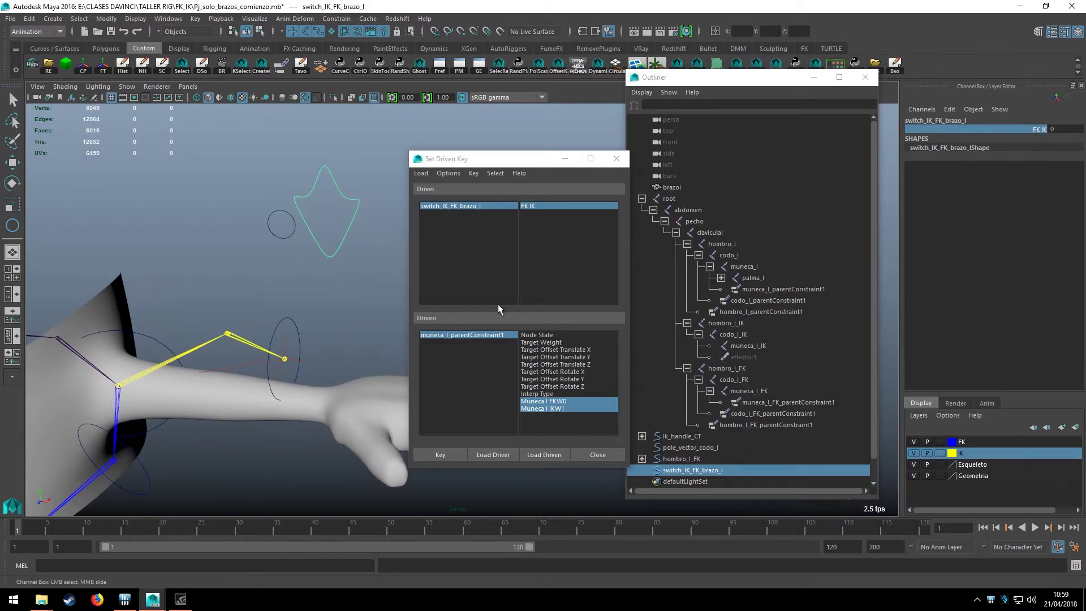
alt+drag(242, 333, 204, 346)
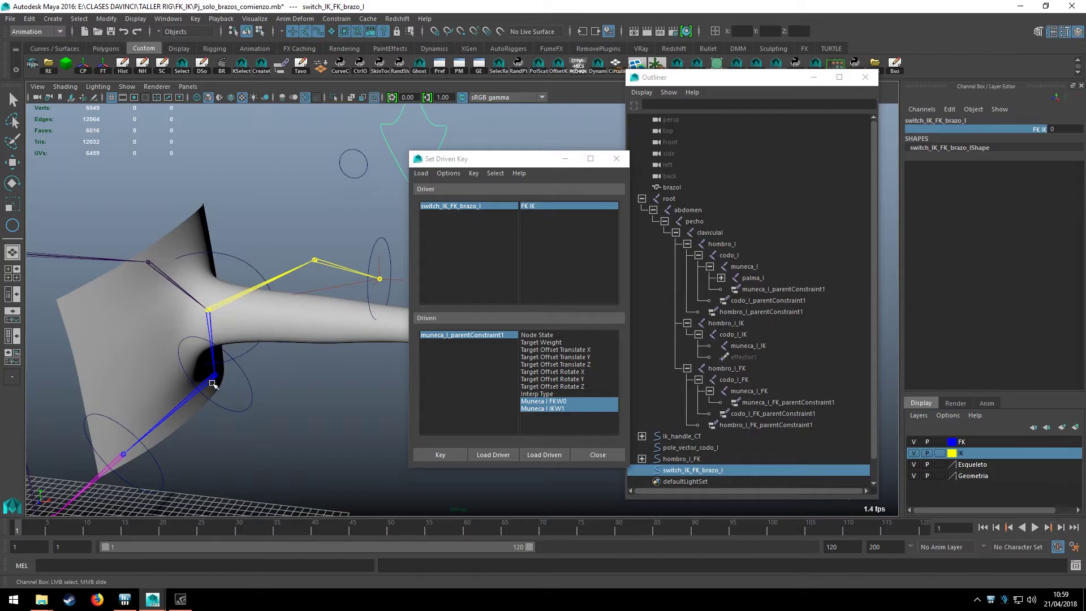
mouse_move(291, 272)
alt+mouse_down()
mouse_move(176, 320)
mouse_move(187, 305)
alt+mouse_up()
middle_drag(187, 305, 201, 283)
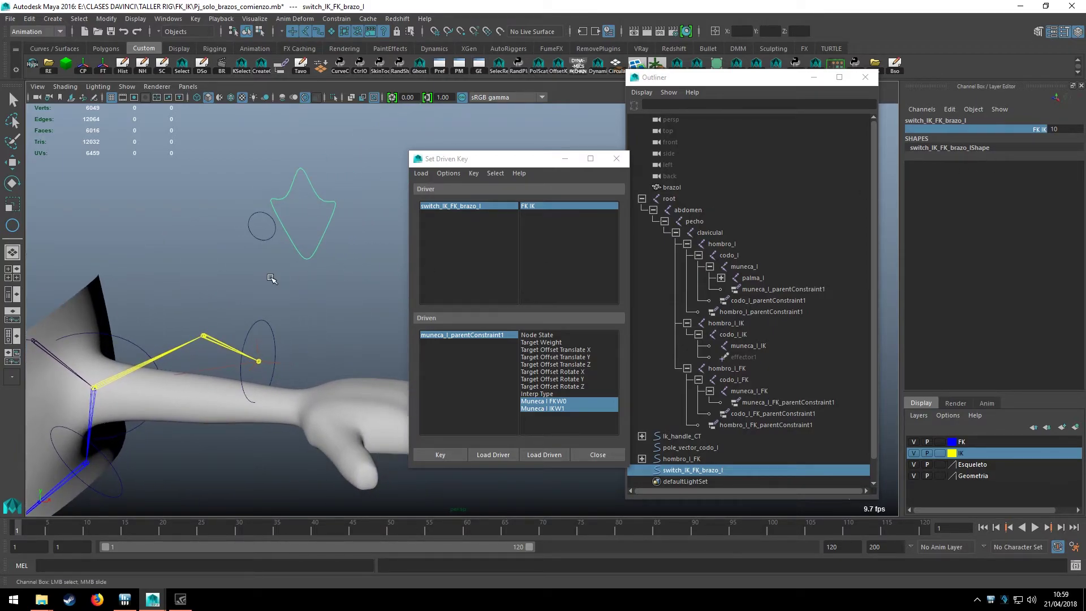
alt+drag(272, 279, 361, 265)
alt+drag(224, 268, 298, 255)
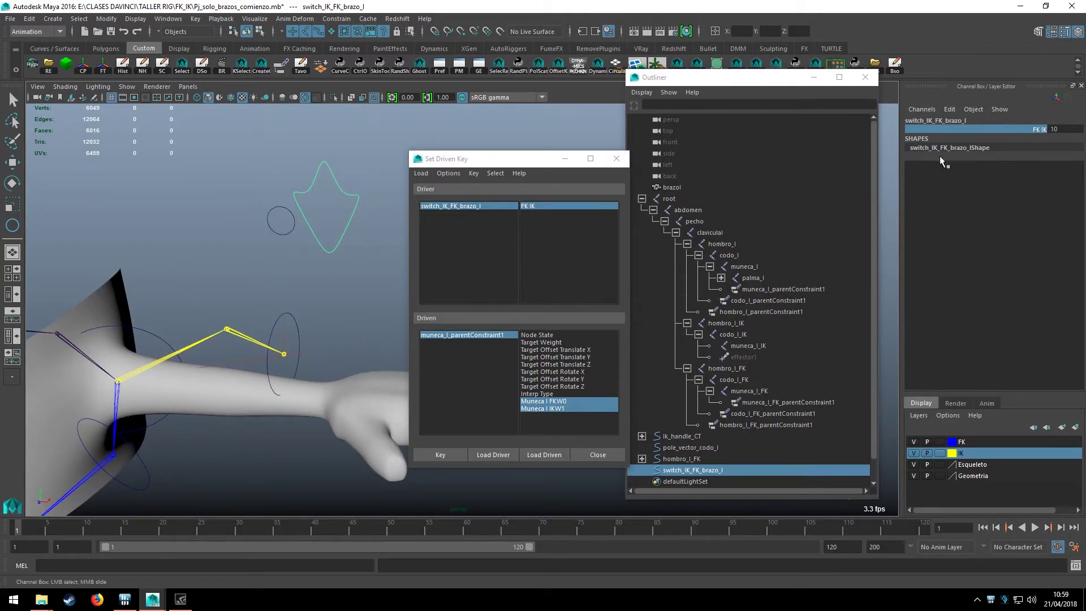
key(q)
alt+drag(386, 323, 551, 406)
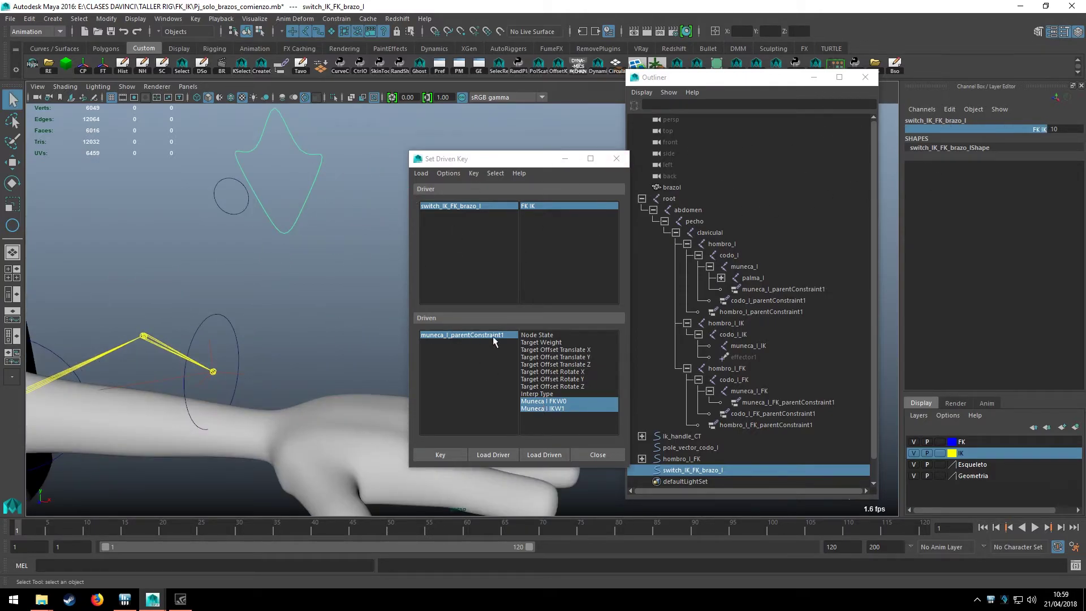
Load the wrist, elbow and shoulder parent constraints together as driven objects
click(758, 301)
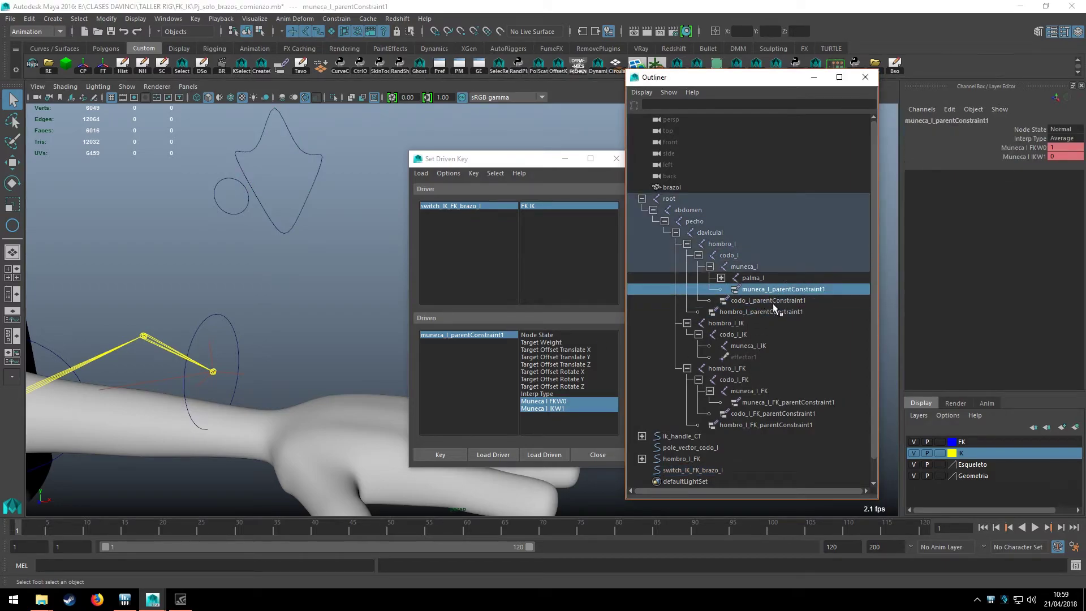
click(772, 301)
ctrl+click(781, 289)
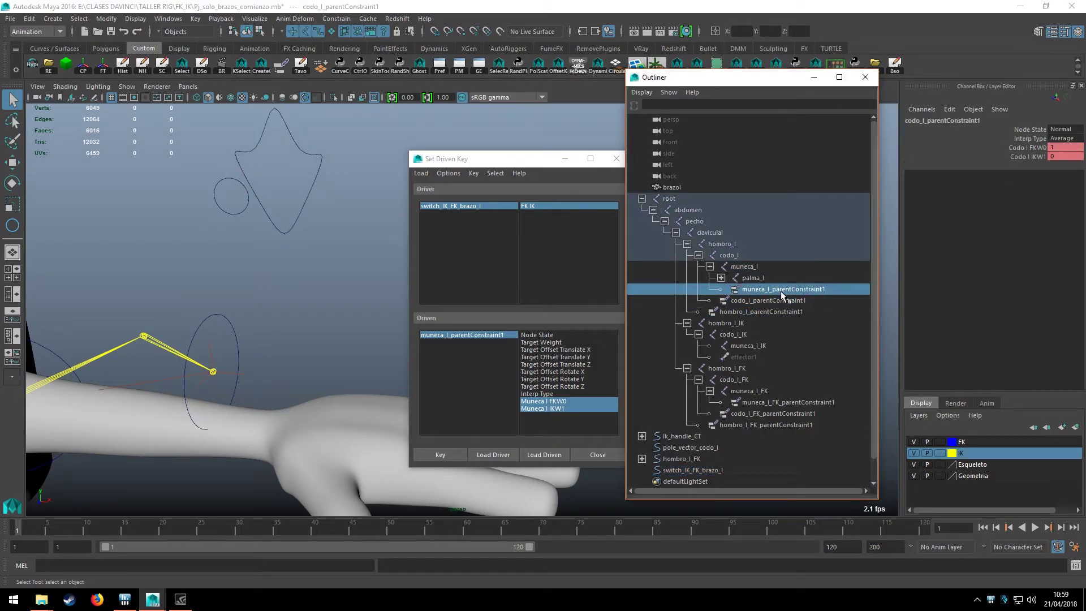
ctrl+click(772, 312)
click(540, 454)
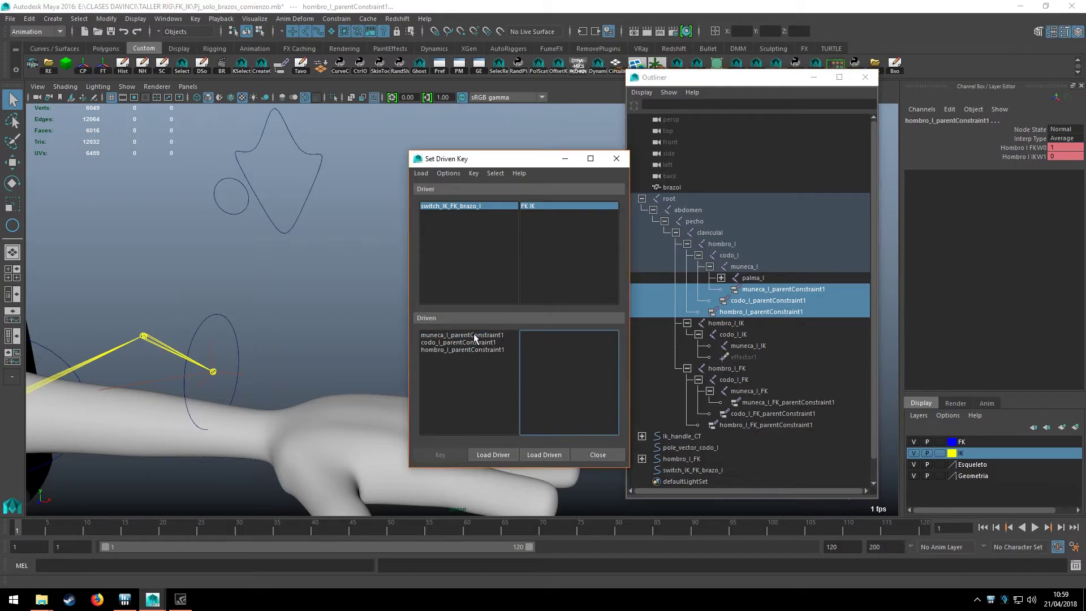
drag(473, 335, 475, 350)
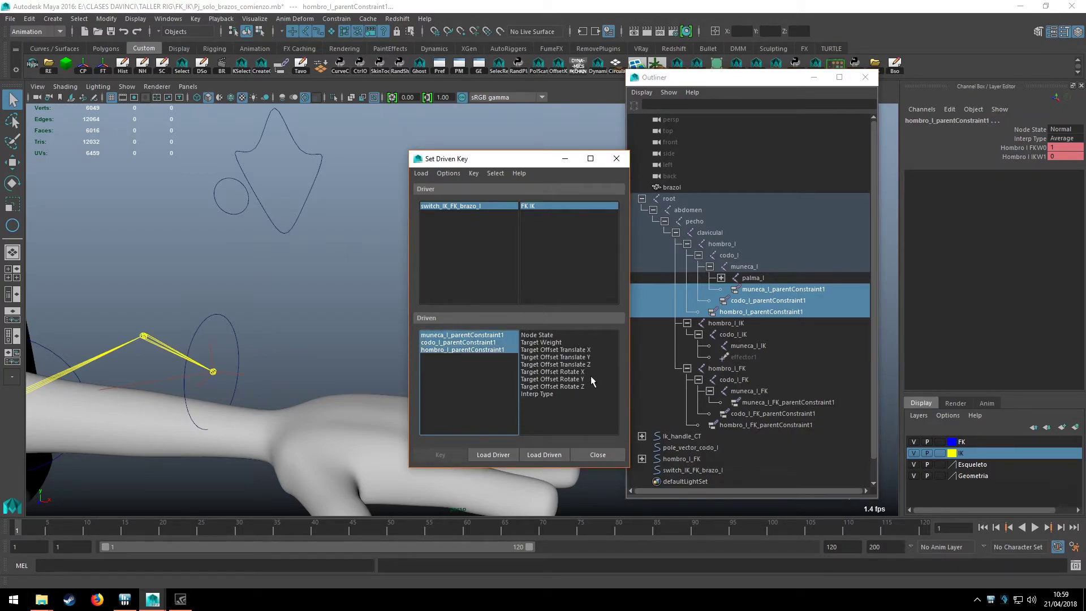
Load the wrist parent constraint into Set Driven Key as the driven object
click(752, 289)
click(544, 454)
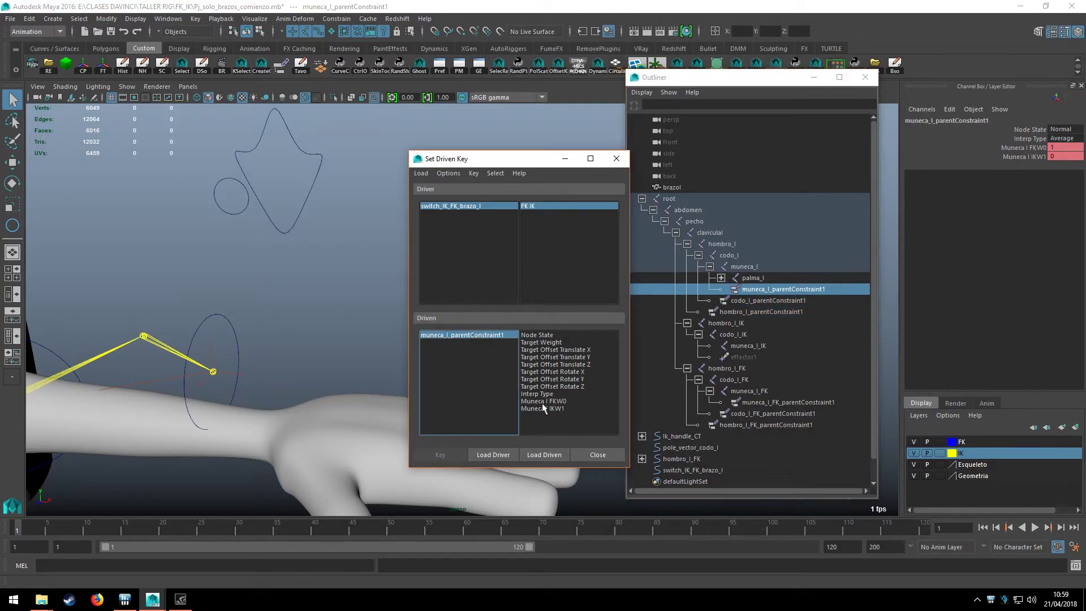
click(748, 300)
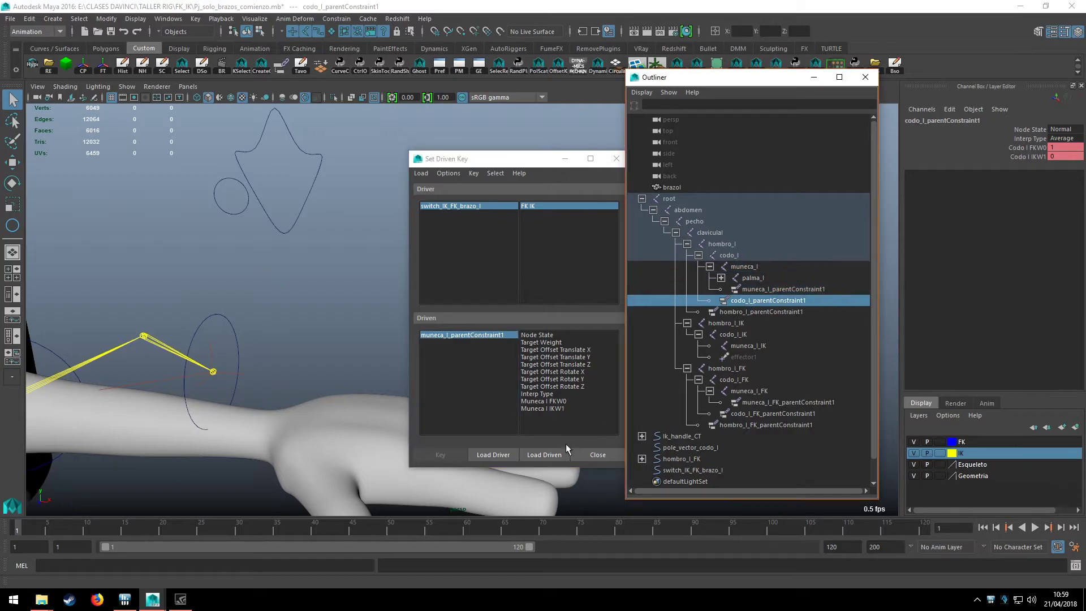
click(553, 453)
click(767, 287)
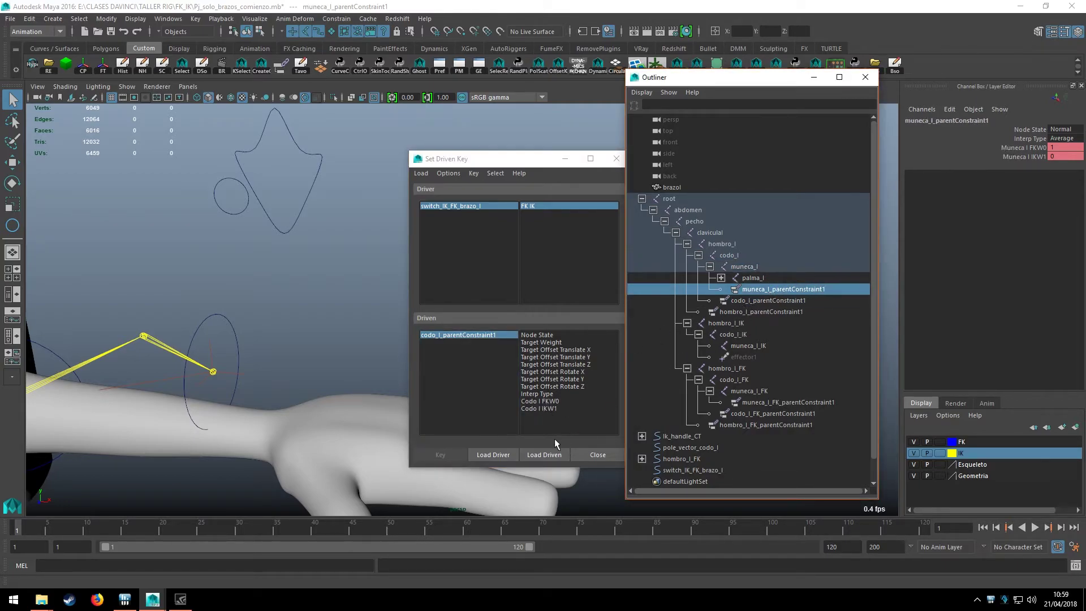
click(547, 454)
alt+drag(273, 337, 252, 361)
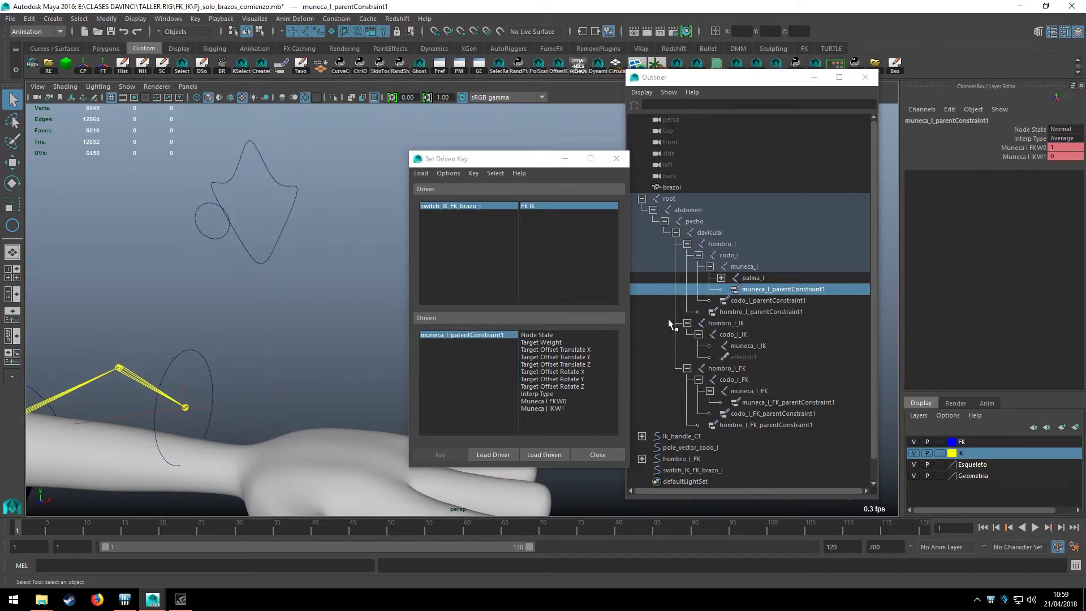
Key the wrist constraint weights at FKW0 0 and IKW1 1
drag(555, 400, 554, 409)
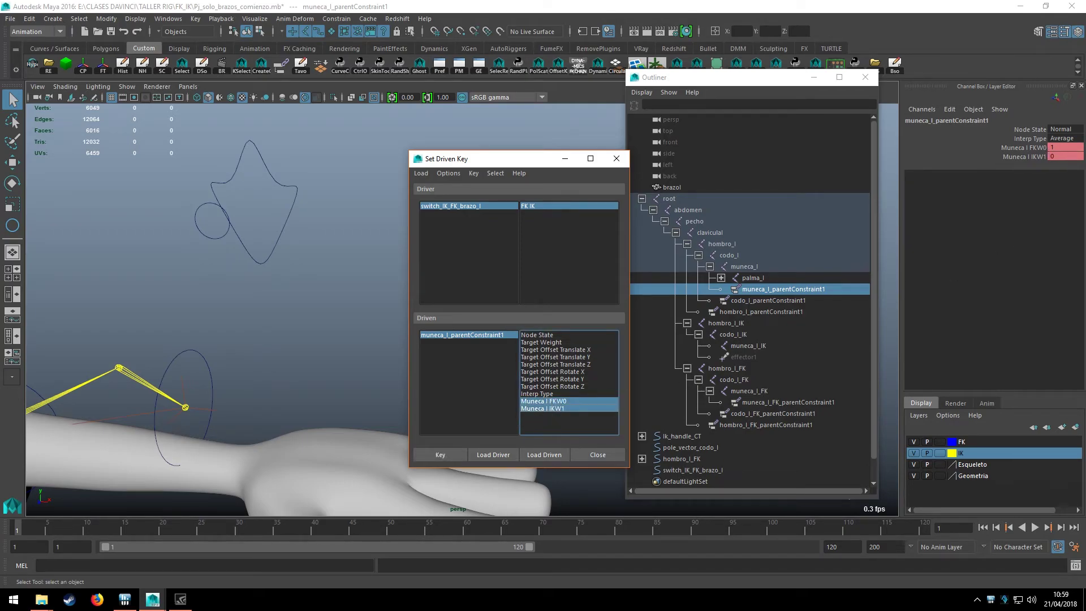
click(1057, 148)
text(0)
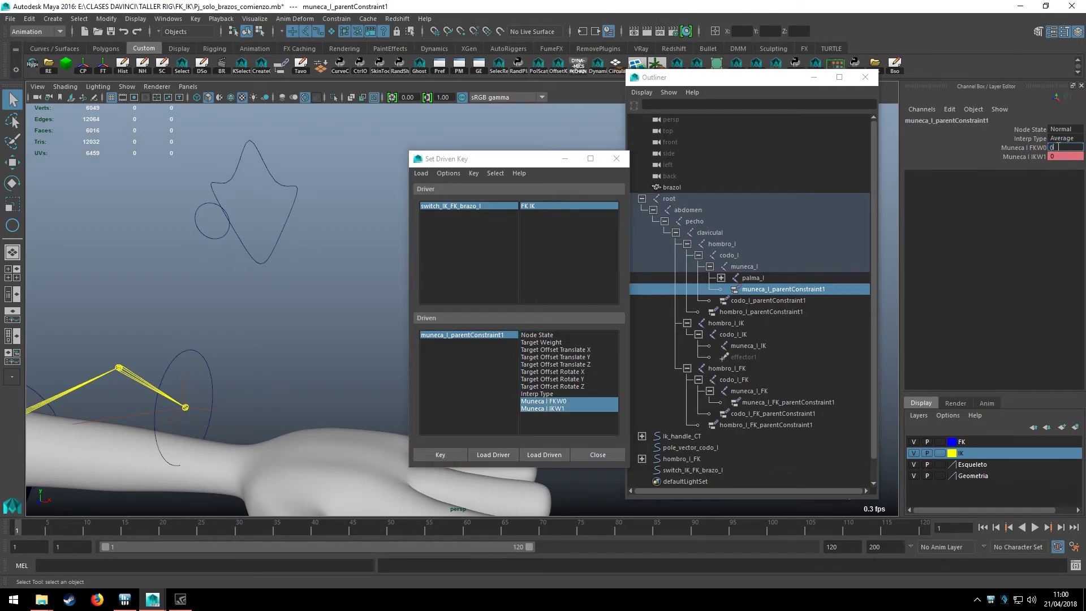
click(1057, 156)
text(1)
key(Return)
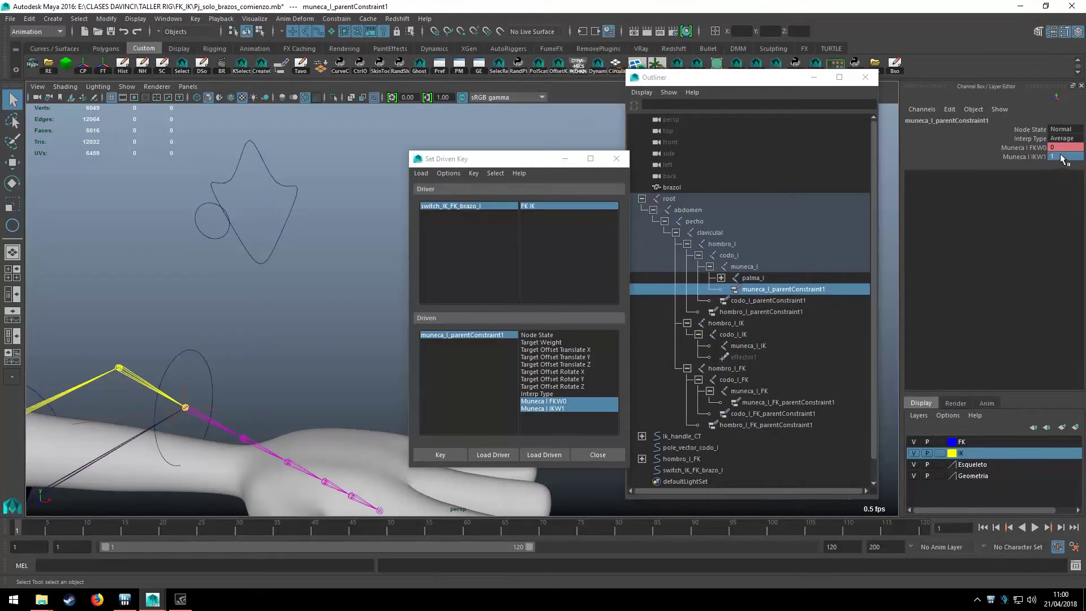
click(444, 454)
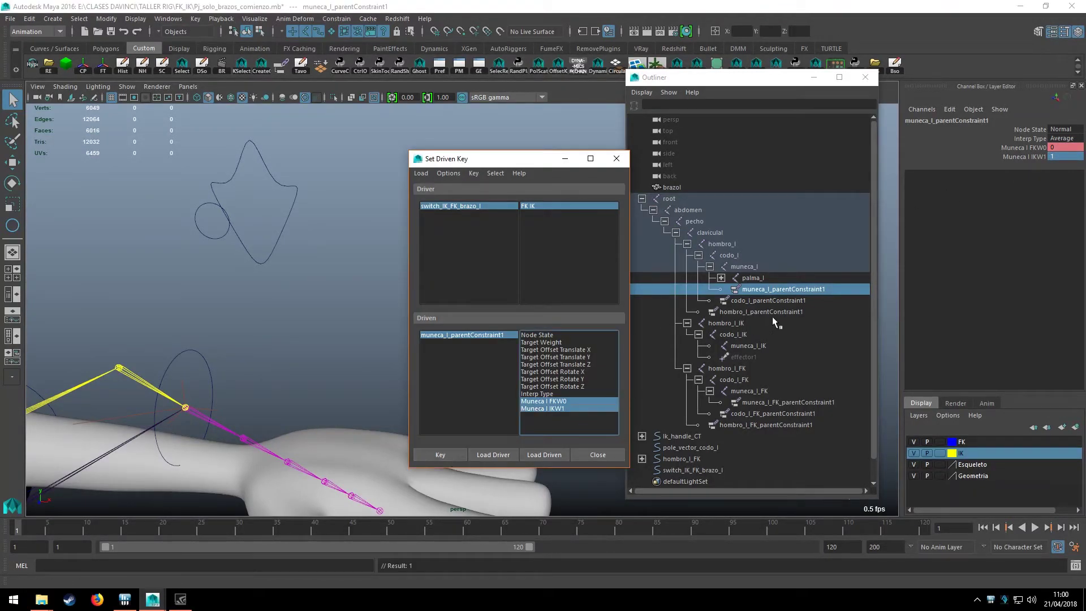
Key the elbow parent constraint weights at FKW0 0 and IKW1 1
click(769, 300)
click(544, 455)
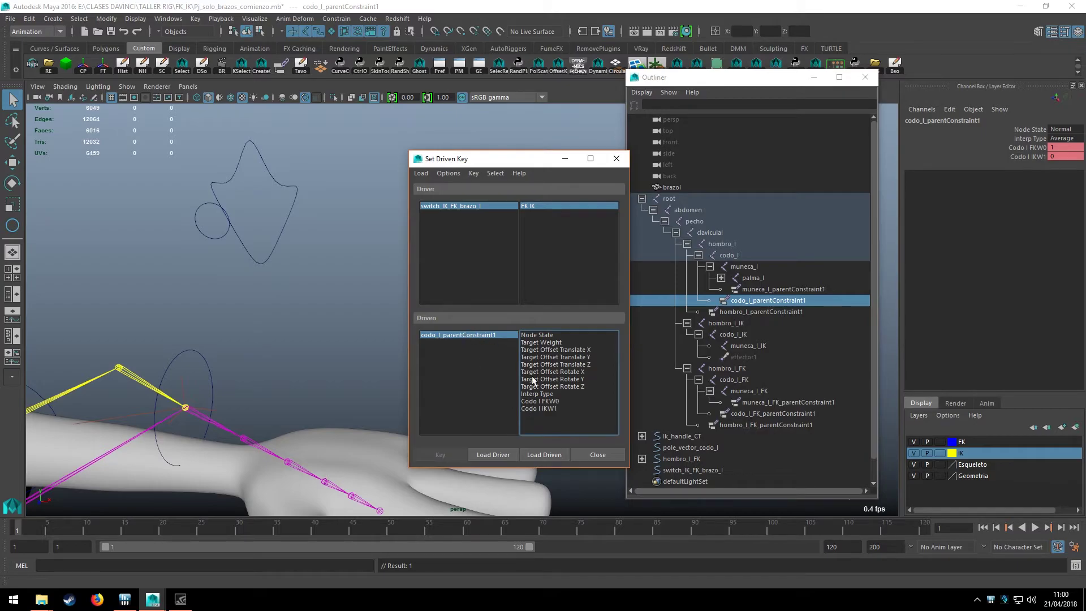
drag(550, 402, 550, 408)
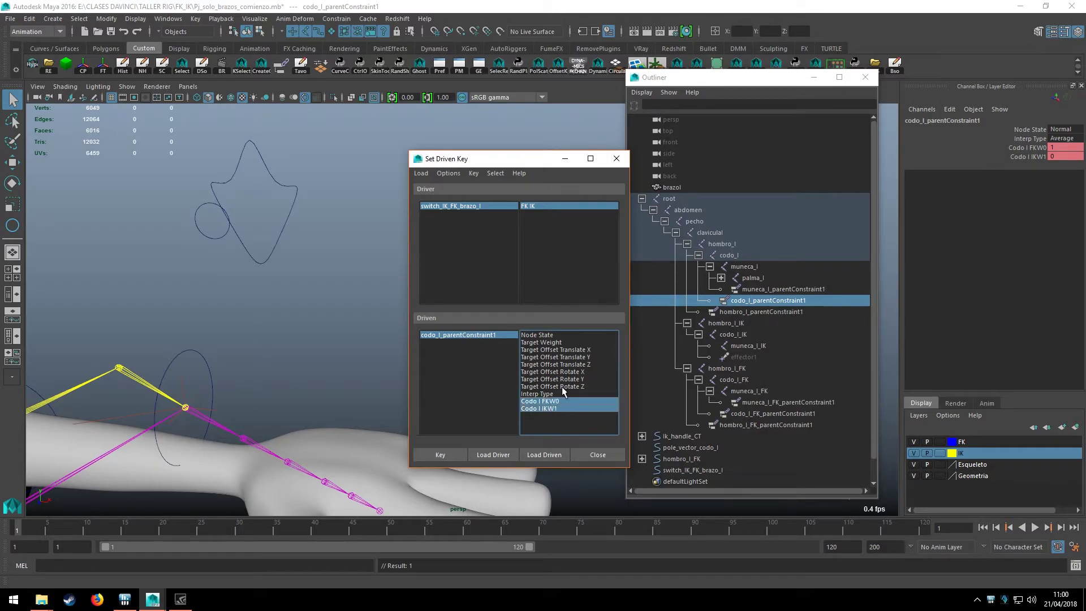
double_click(1056, 147)
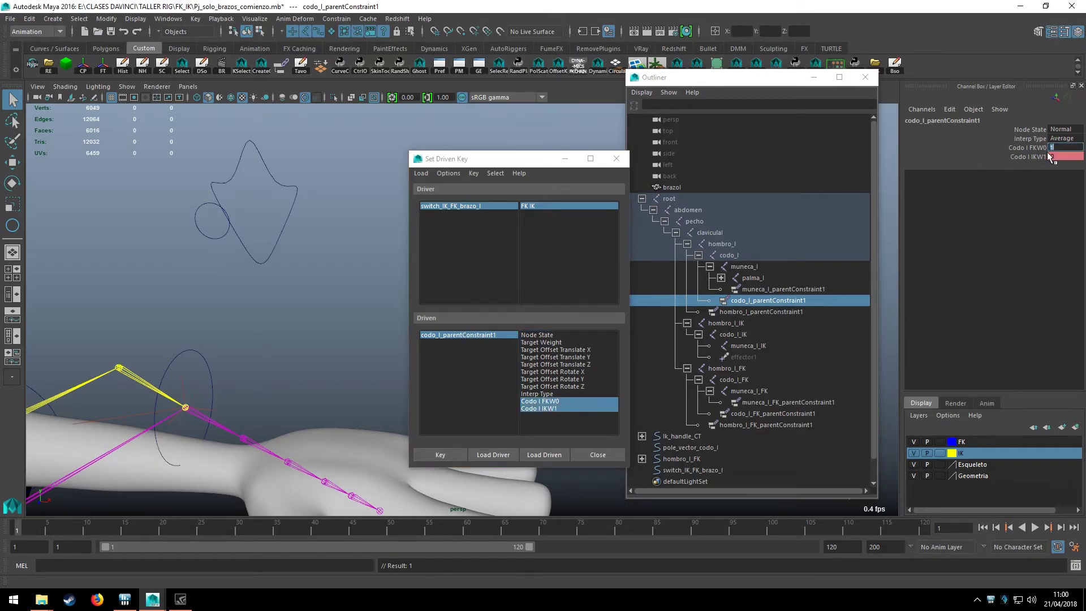
text(0)
key(Tab)
text(1)
key(Return)
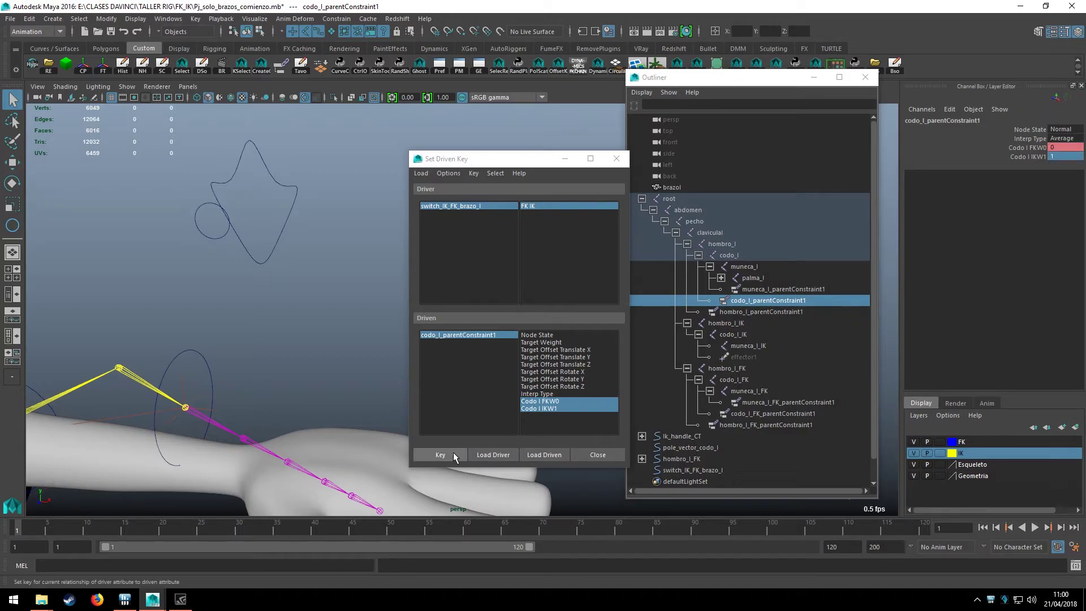
click(442, 456)
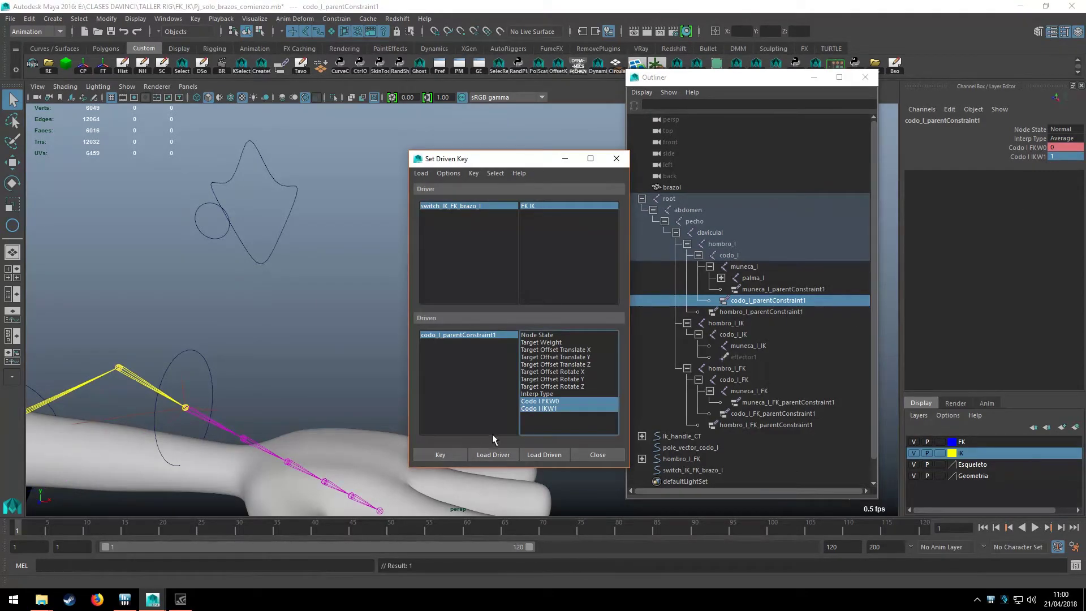
Key the shoulder parent constraint weights at FKW0 0 and IKW1 1
click(751, 313)
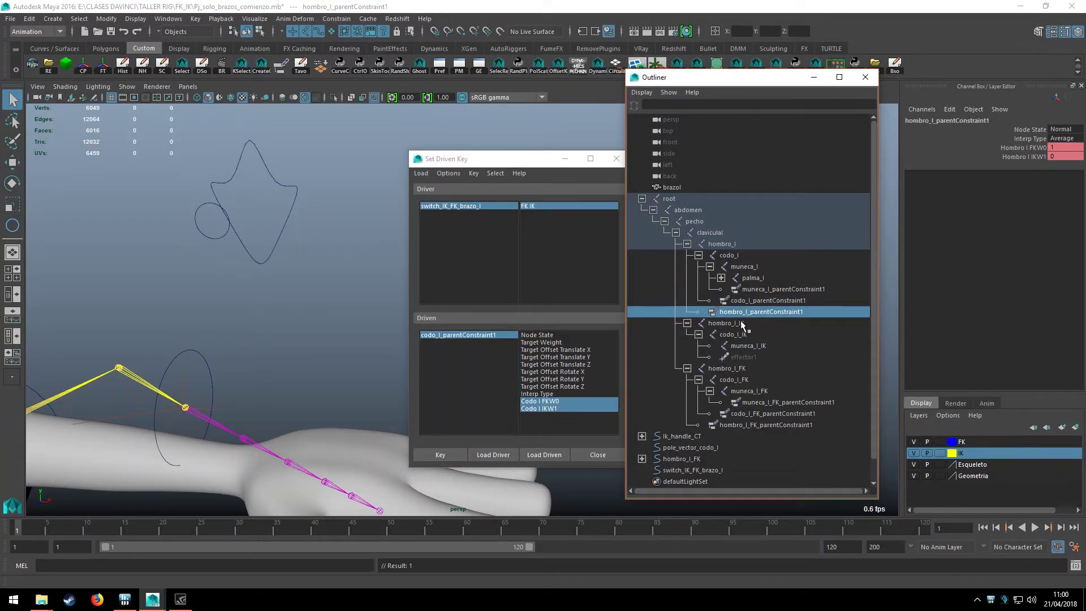
click(544, 455)
drag(542, 401, 547, 408)
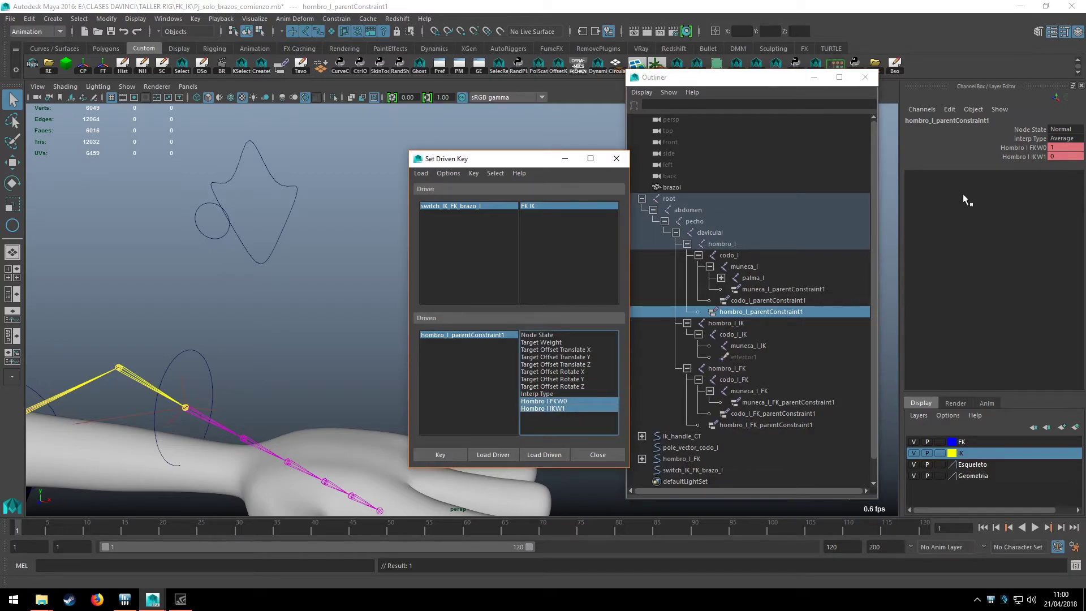
double_click(1066, 148)
text(0)
key(Return)
click(1061, 157)
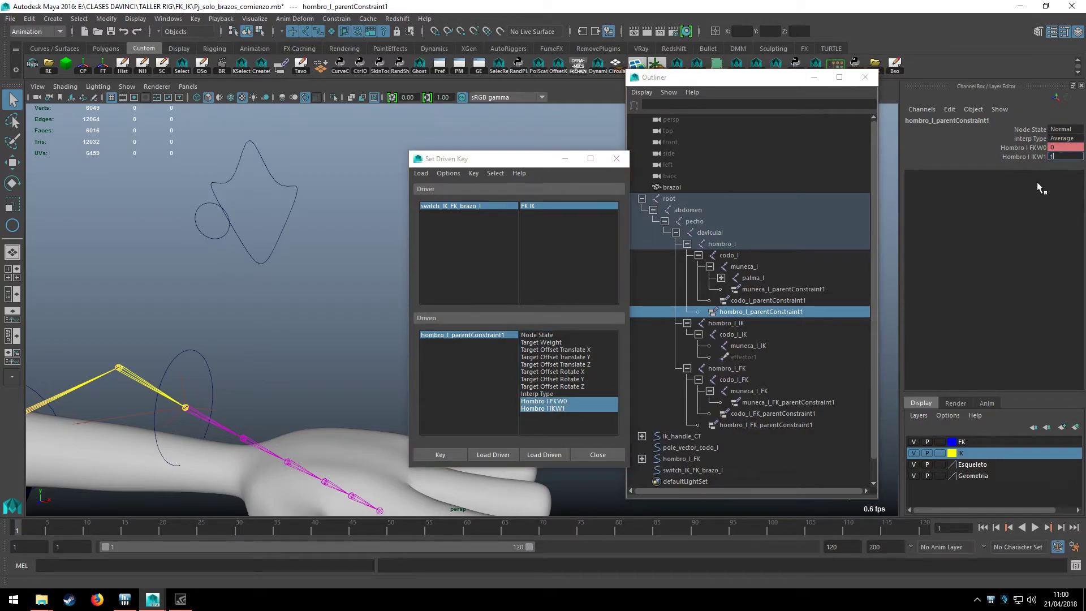
text(1)
key(Return)
click(440, 453)
Close Set Driven Key and select the IK/FK switch control
alt+drag(396, 412, 346, 362)
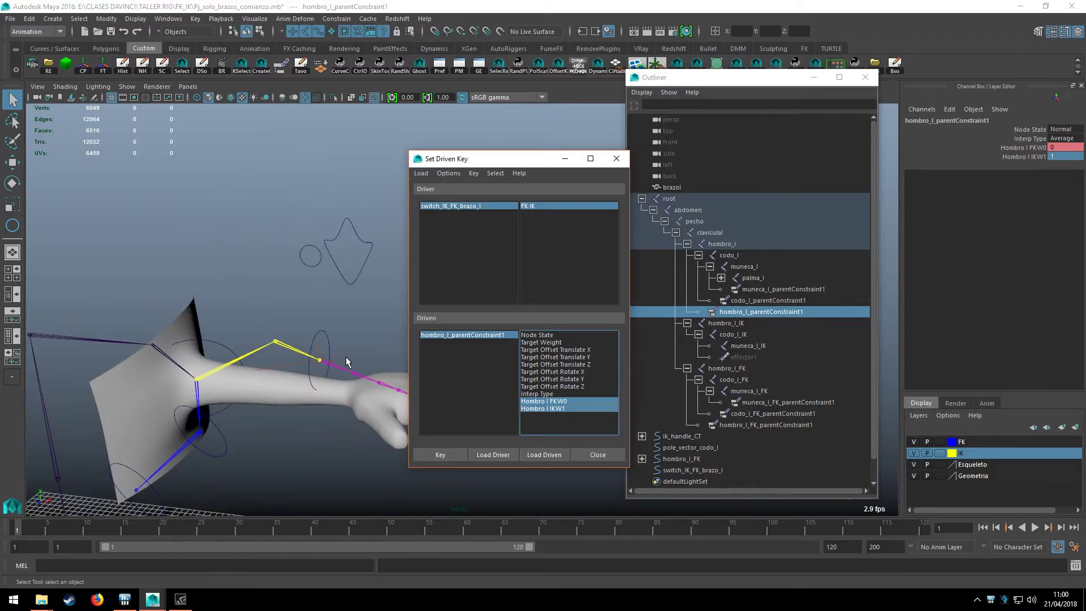
click(586, 453)
mouse_move(565, 396)
alt+mouse_down()
mouse_move(483, 288)
mouse_move(487, 263)
alt+mouse_up()
click(457, 247)
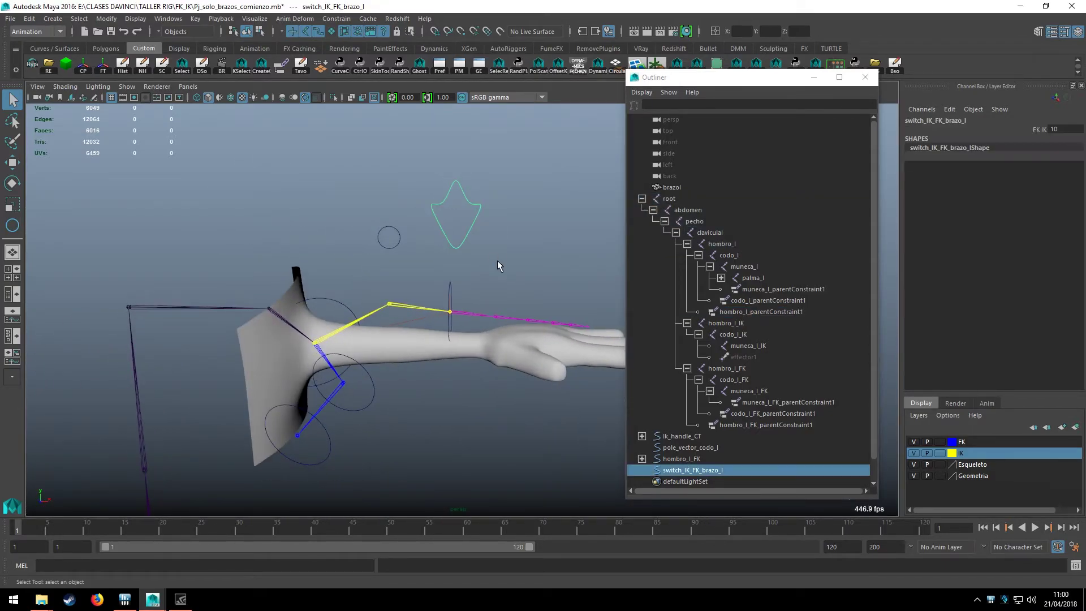
Drag the switch's FK IK value from 10 to 0 and hide the Esqueleto layer joints
click(1039, 129)
mouse_move(432, 314)
middle_down()
mouse_move(363, 328)
mouse_move(459, 326)
mouse_move(394, 347)
mouse_move(391, 296)
middle_up()
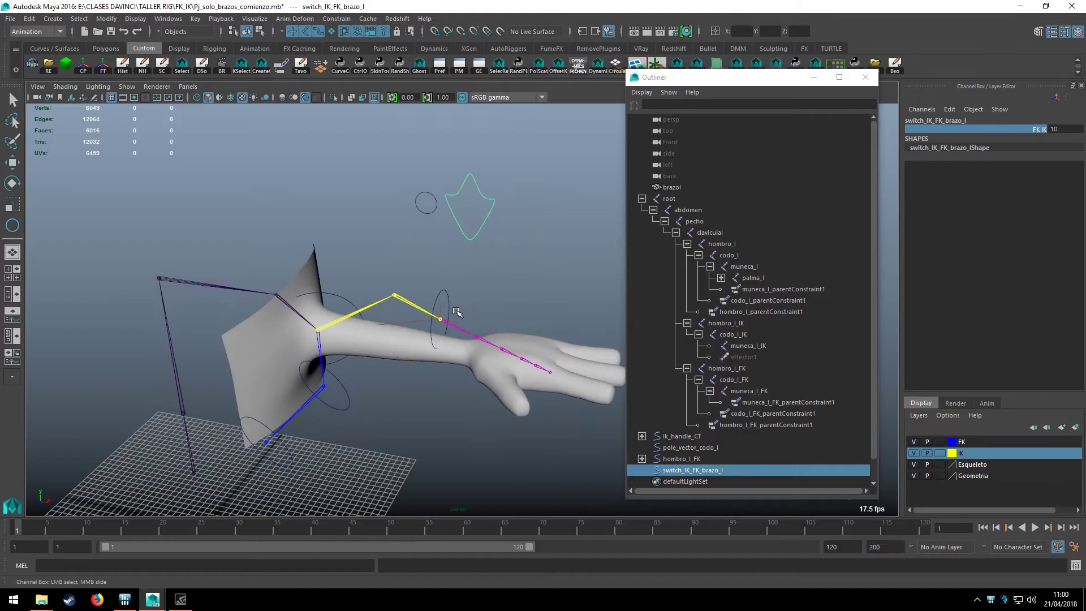
middle_drag(392, 297, 334, 346)
click(913, 464)
click(510, 281)
Show the Esqueleto layer again, blend FK IK between poses, and select hombro_l_FK
click(495, 202)
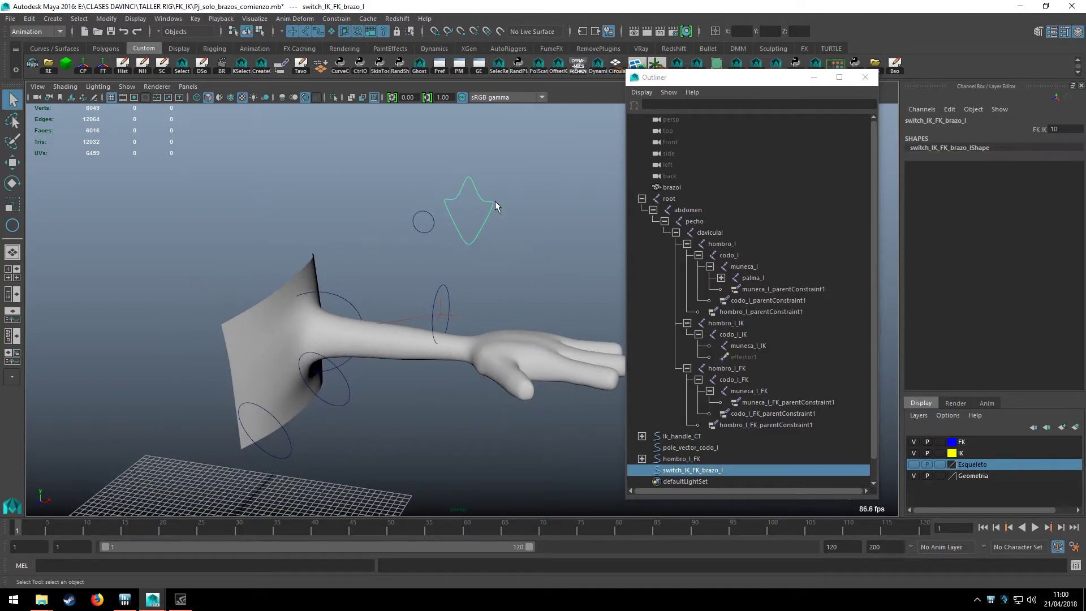
click(1005, 129)
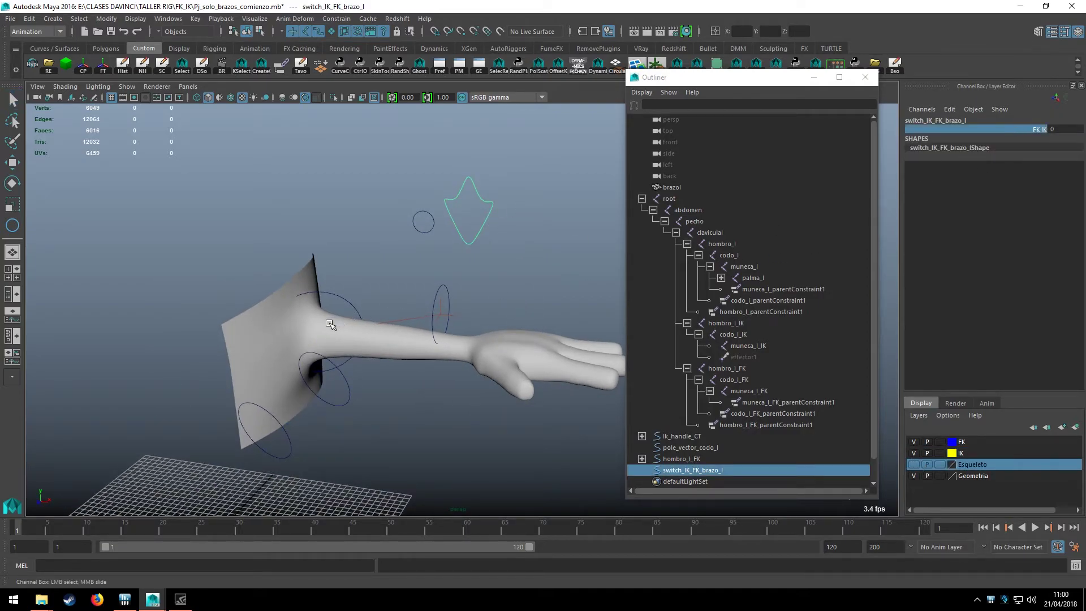
click(913, 463)
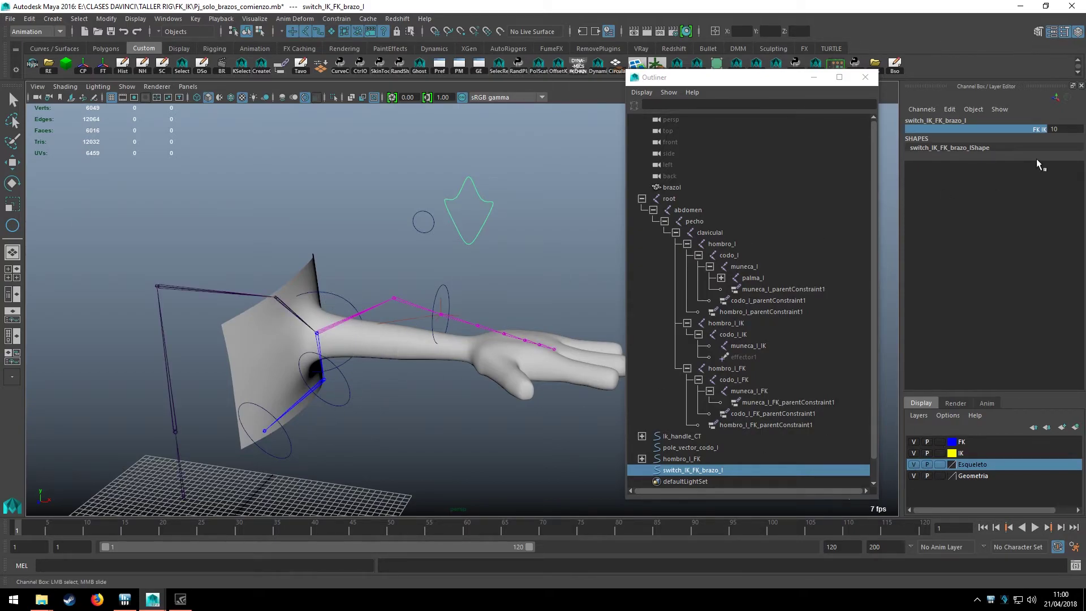
middle_drag(473, 271, 396, 272)
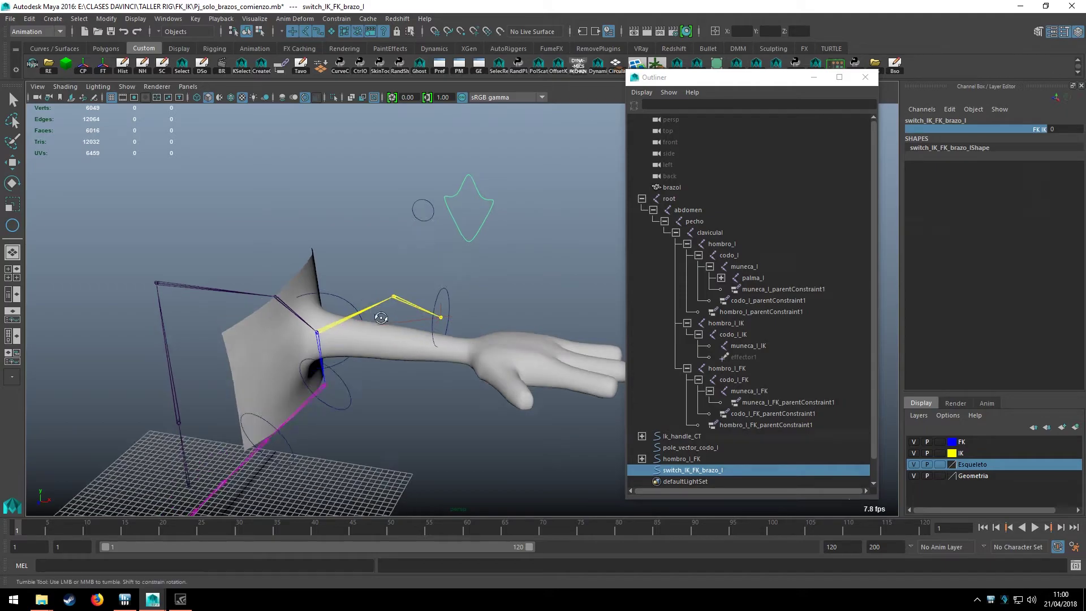
click(681, 459)
alt+middle_drag(461, 280, 459, 336)
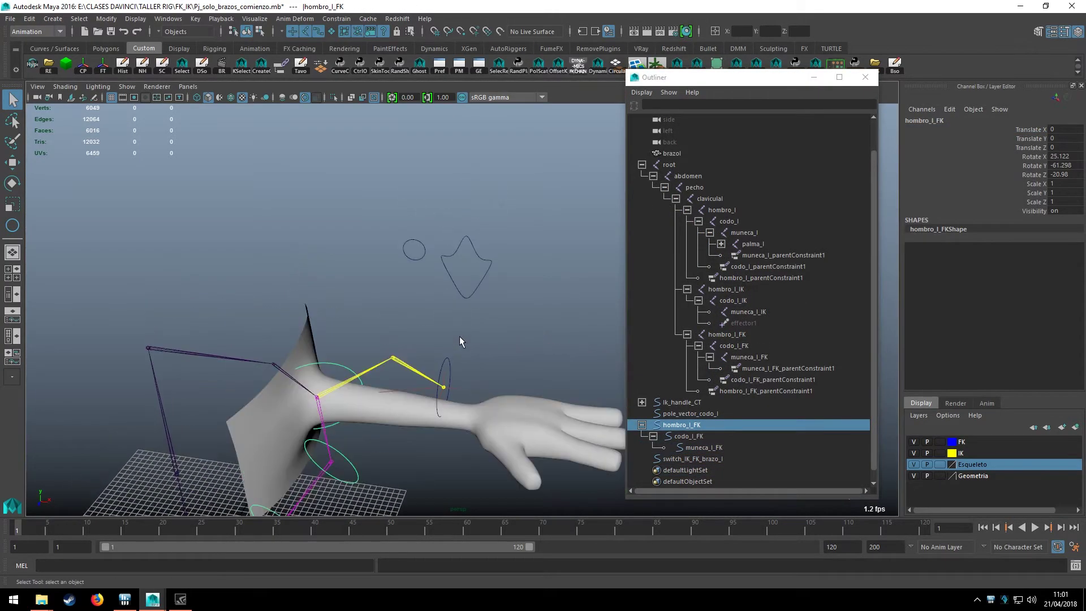
In Set Driven Key, load the switch's FK IK as driver and Visibility as driven
click(195, 18)
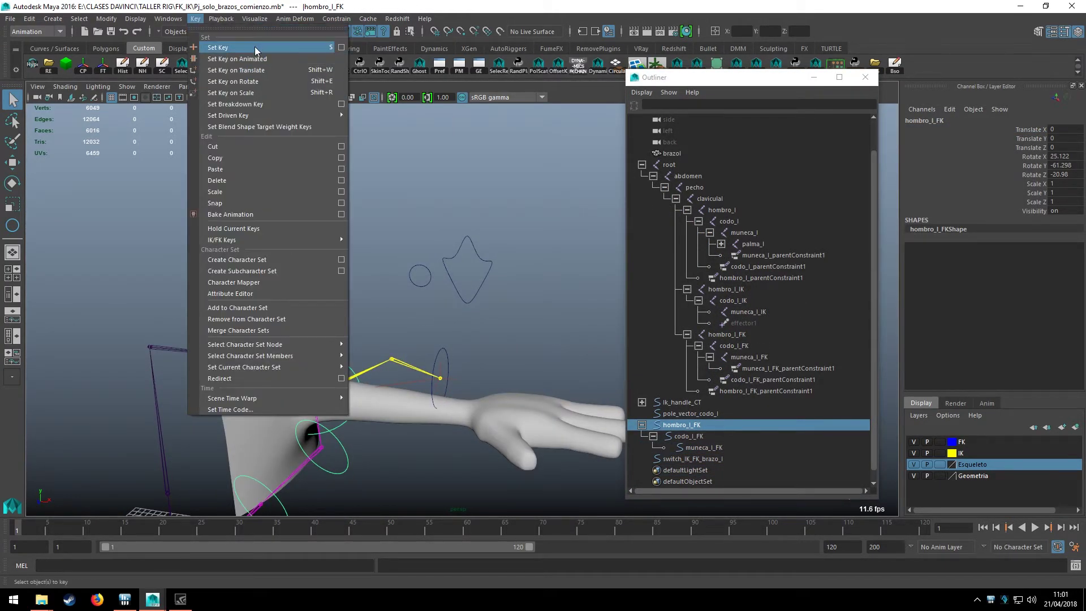
mouse_move(229, 116)
click(396, 125)
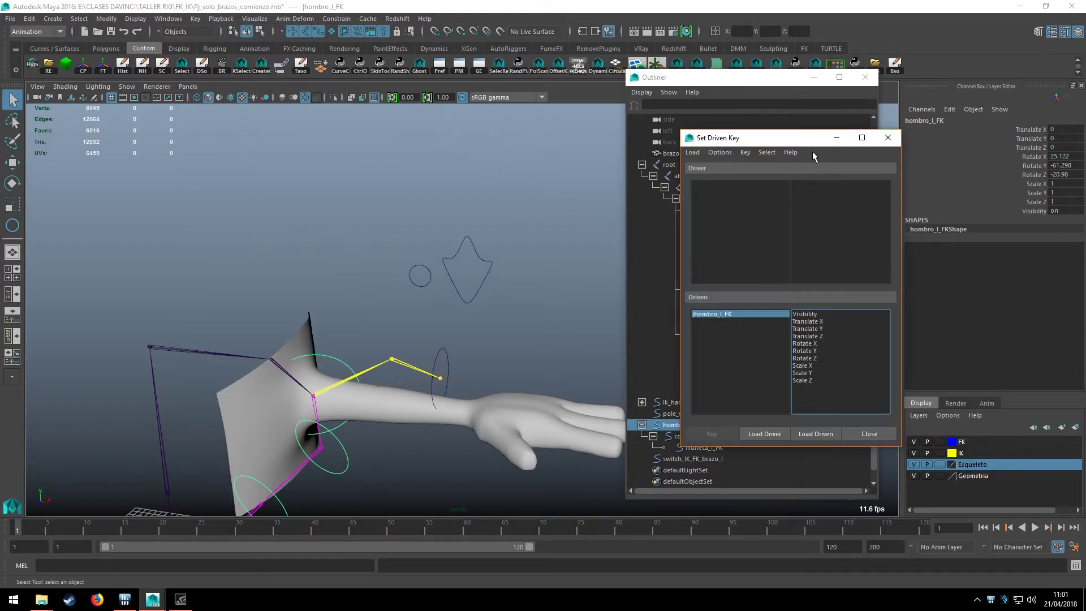
drag(812, 151, 637, 156)
click(452, 260)
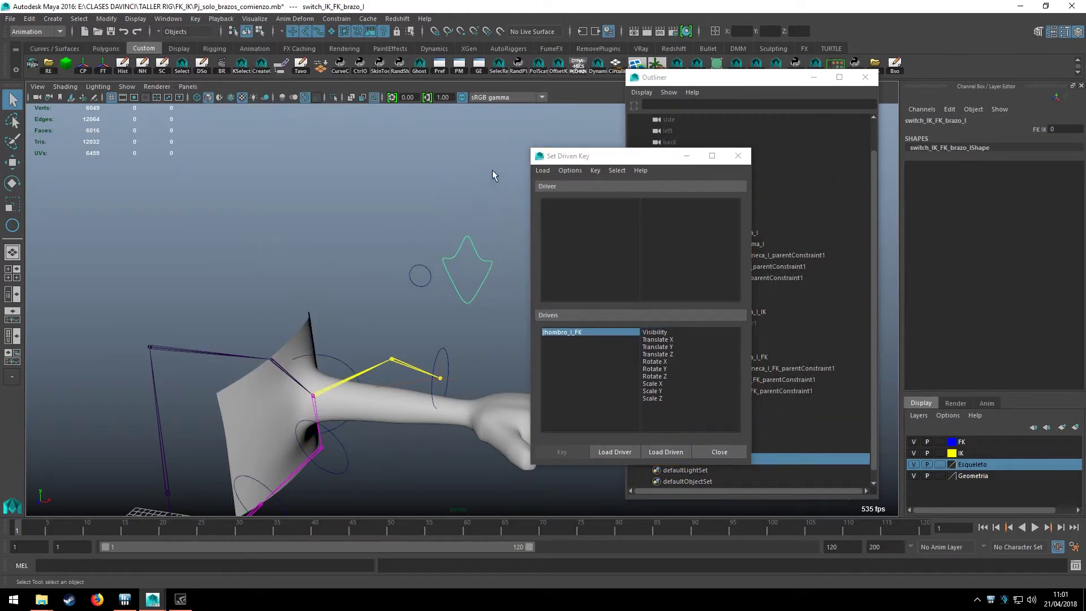
click(619, 450)
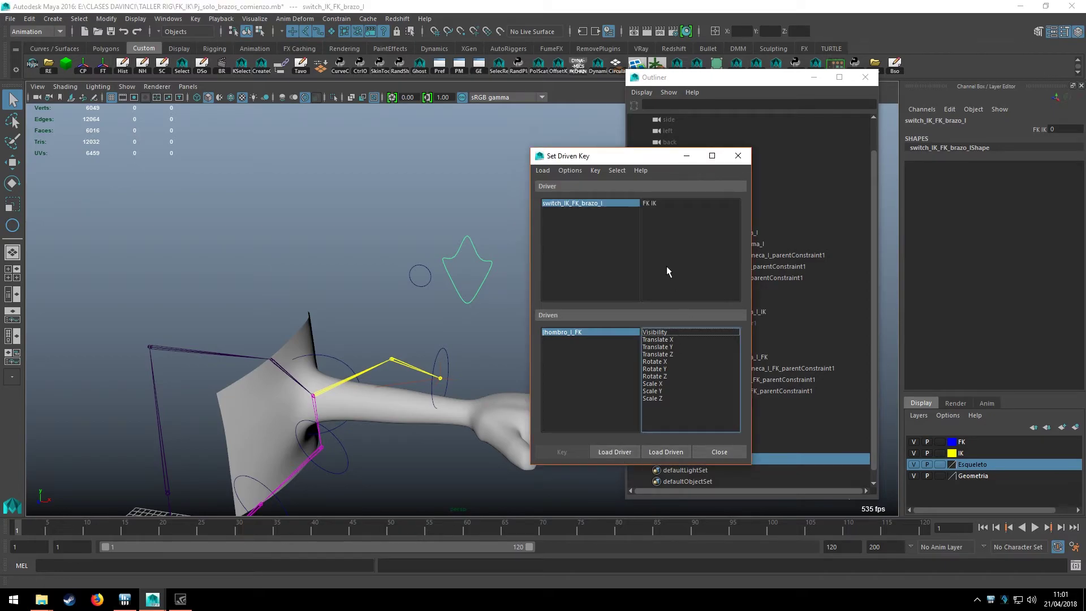
click(659, 333)
click(650, 203)
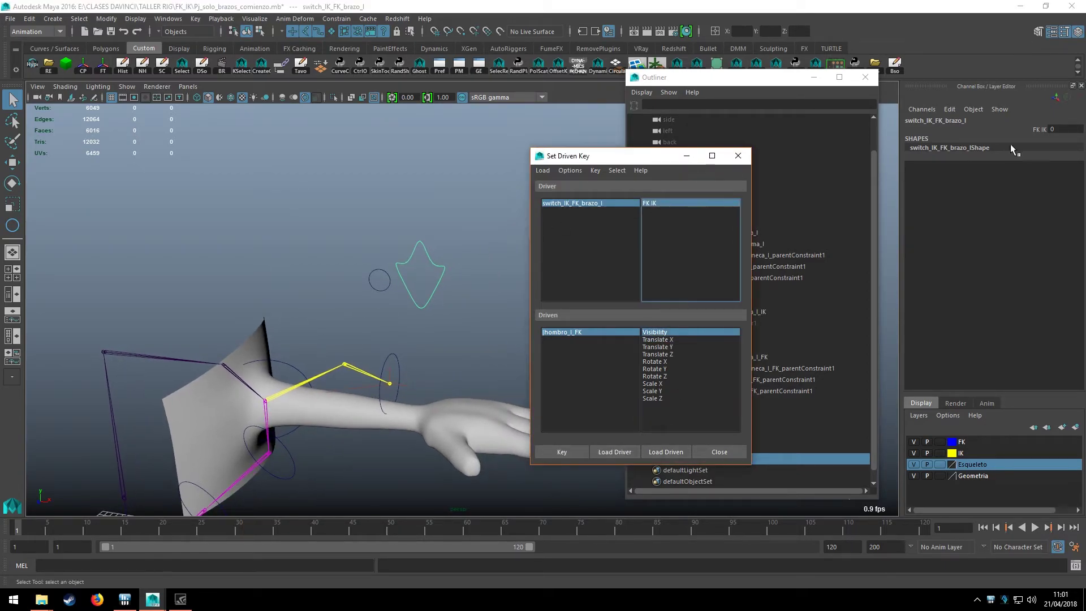
Key hombro_l_FK as visible at FK IK 0
click(1035, 129)
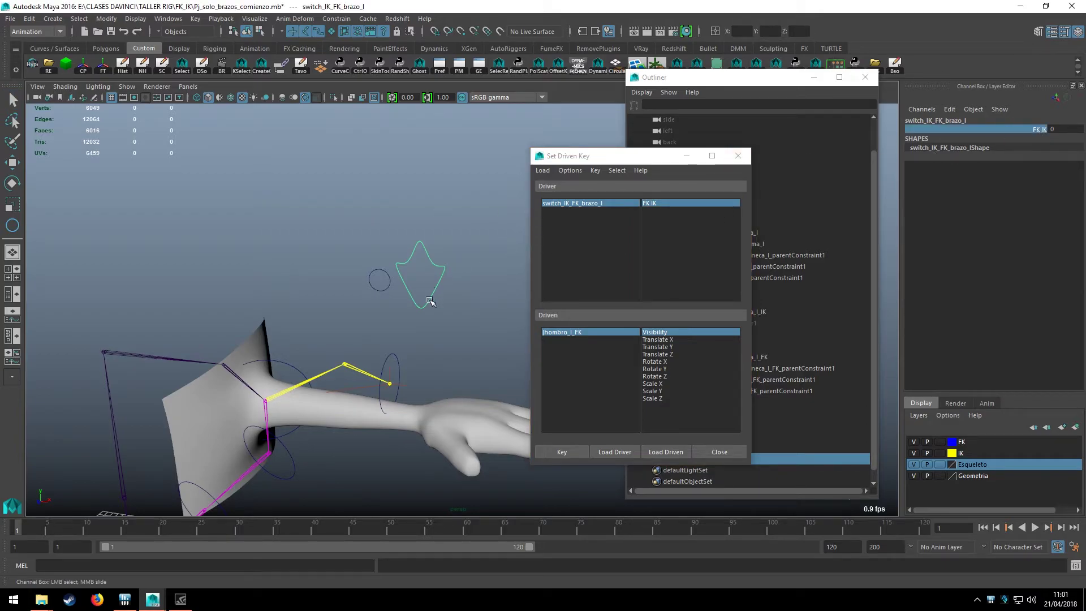
alt+drag(384, 312, 396, 235)
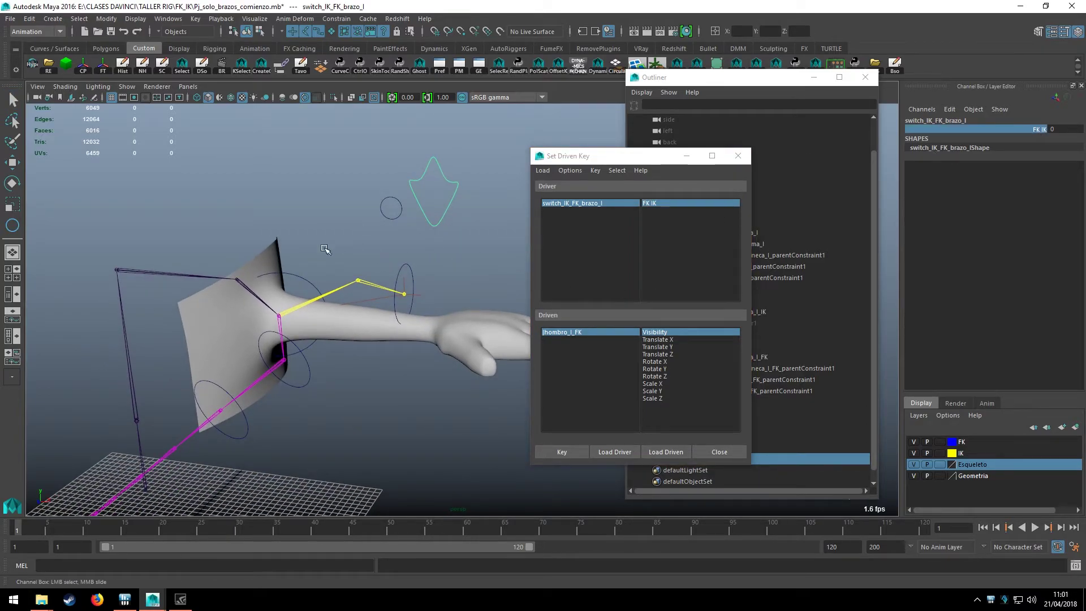
click(563, 332)
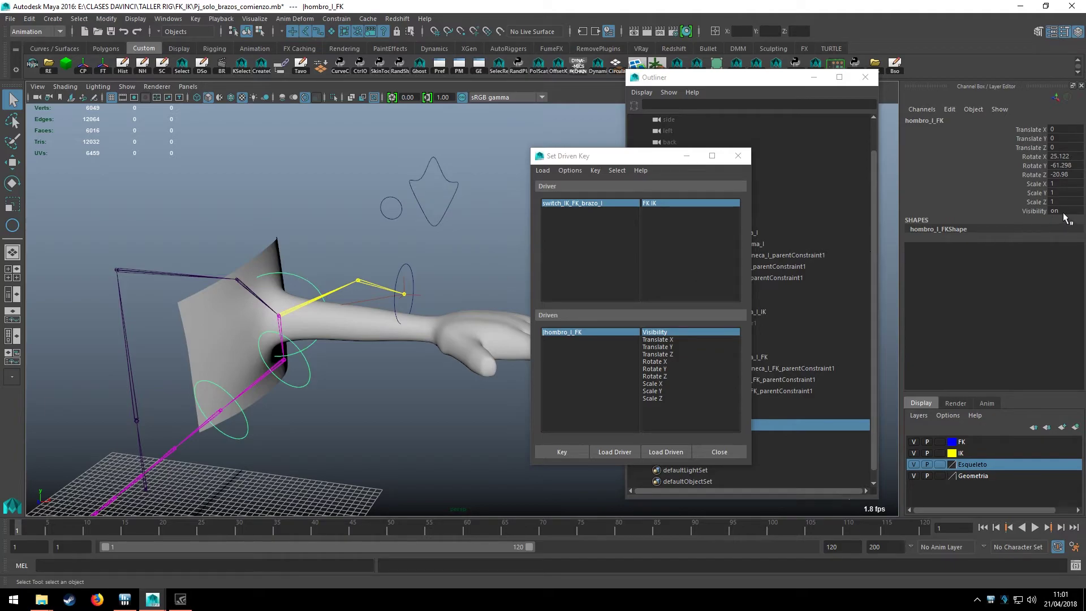
click(551, 453)
alt+drag(511, 425, 425, 437)
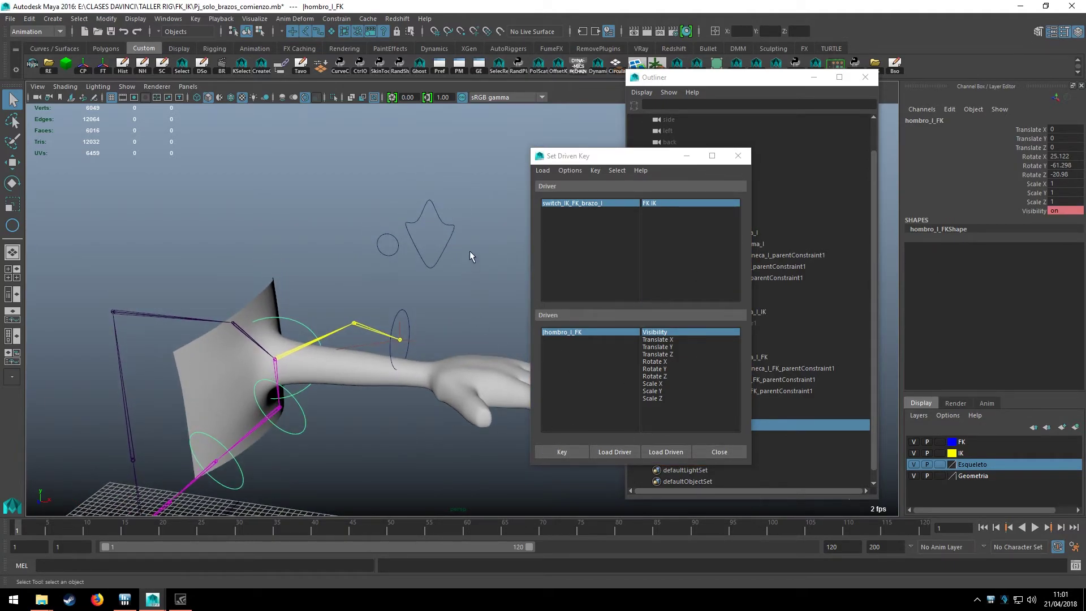
Set FK IK to 10, turn hombro_l_FK's Visibility off, and key it
click(437, 194)
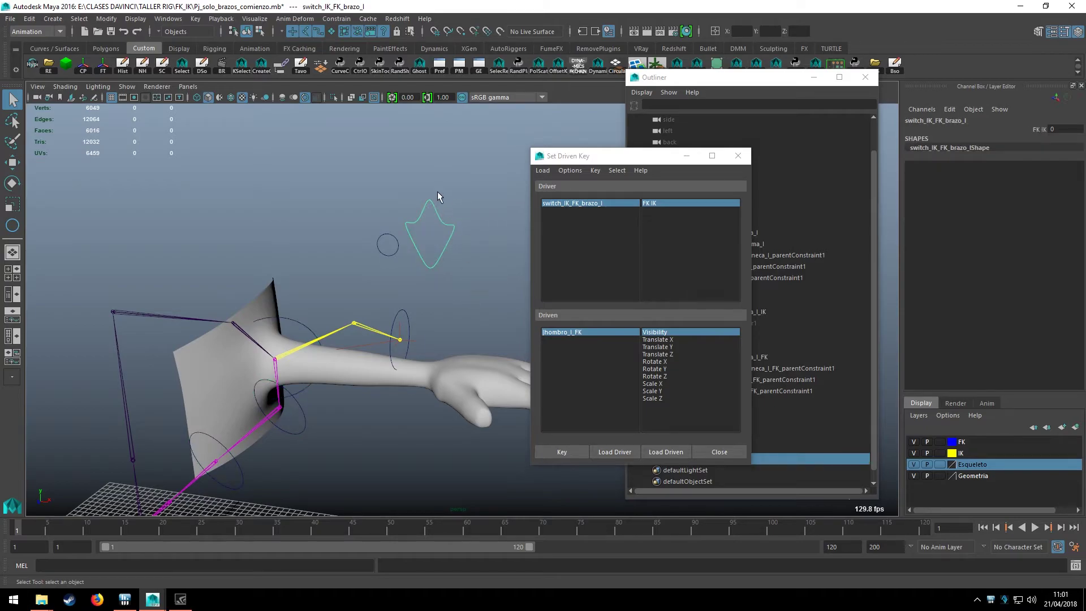
click(1031, 129)
middle_drag(248, 192, 519, 192)
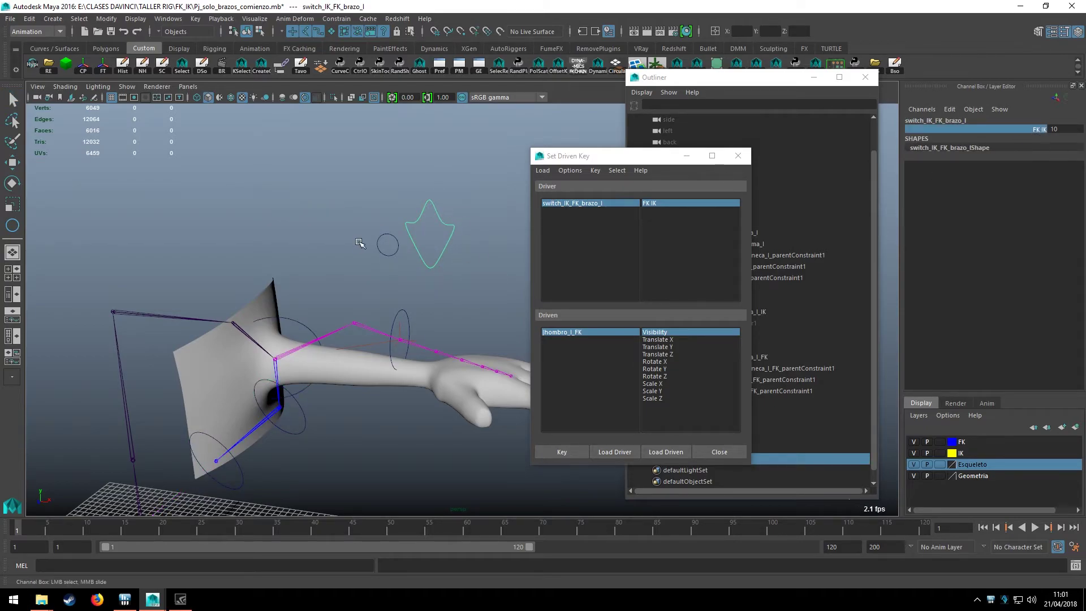
alt+drag(360, 243, 298, 310)
click(305, 321)
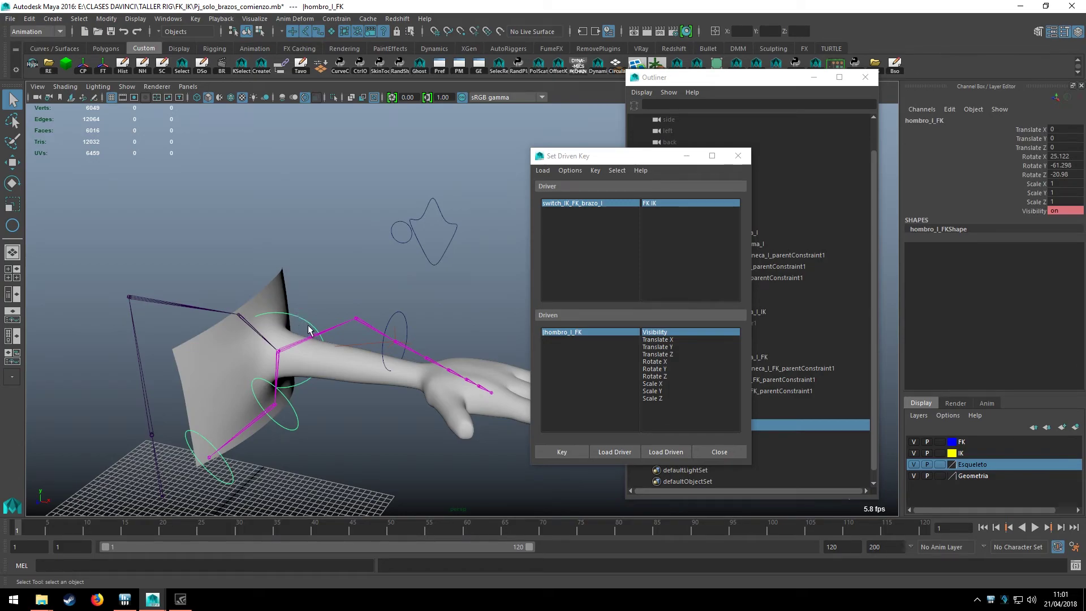
double_click(1055, 211)
text(ff)
key(Return)
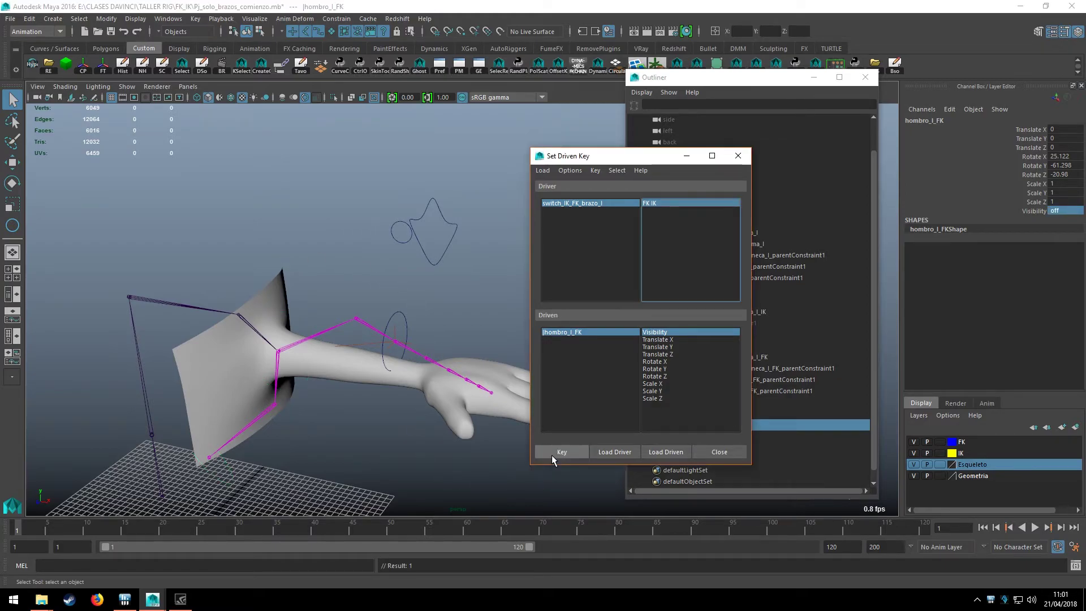
click(551, 454)
mouse_move(473, 280)
alt+mouse_down()
mouse_move(450, 293)
mouse_move(417, 241)
alt+mouse_up()
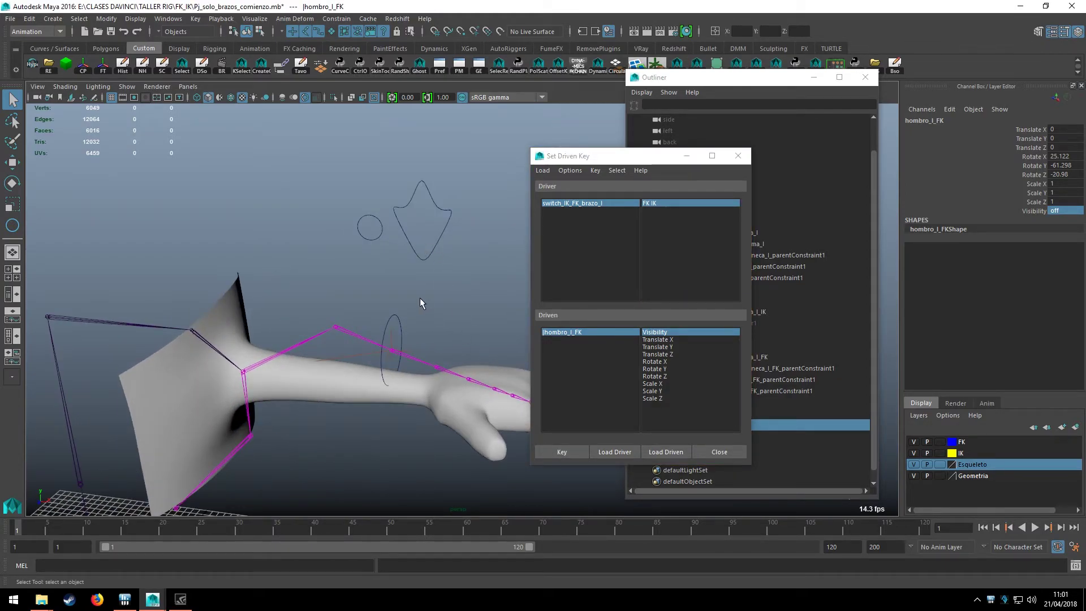
alt+drag(423, 309, 402, 295)
drag(344, 241, 384, 297)
Load ik_handle_CT and pole_vector_codo_l as driven and key their Visibility on at FK IK 10
click(375, 301)
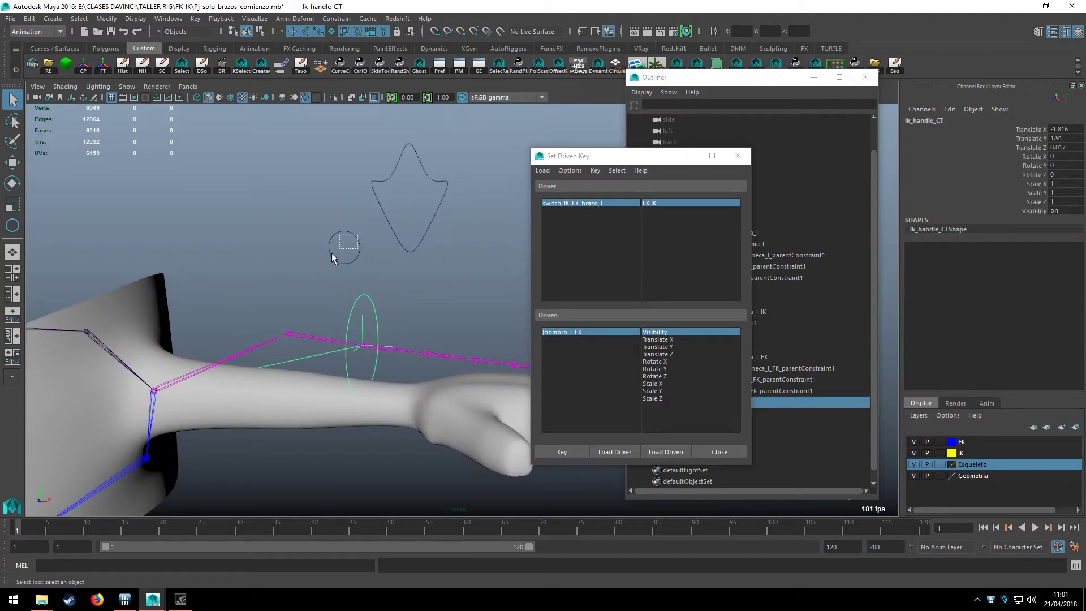
drag(332, 253, 395, 262)
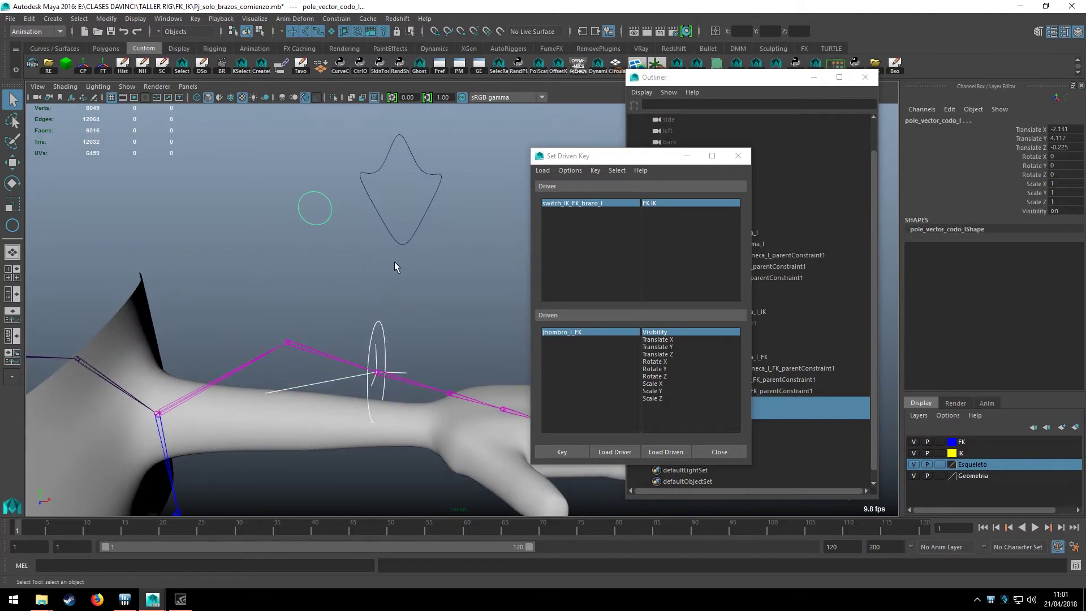
click(664, 451)
drag(578, 338, 576, 332)
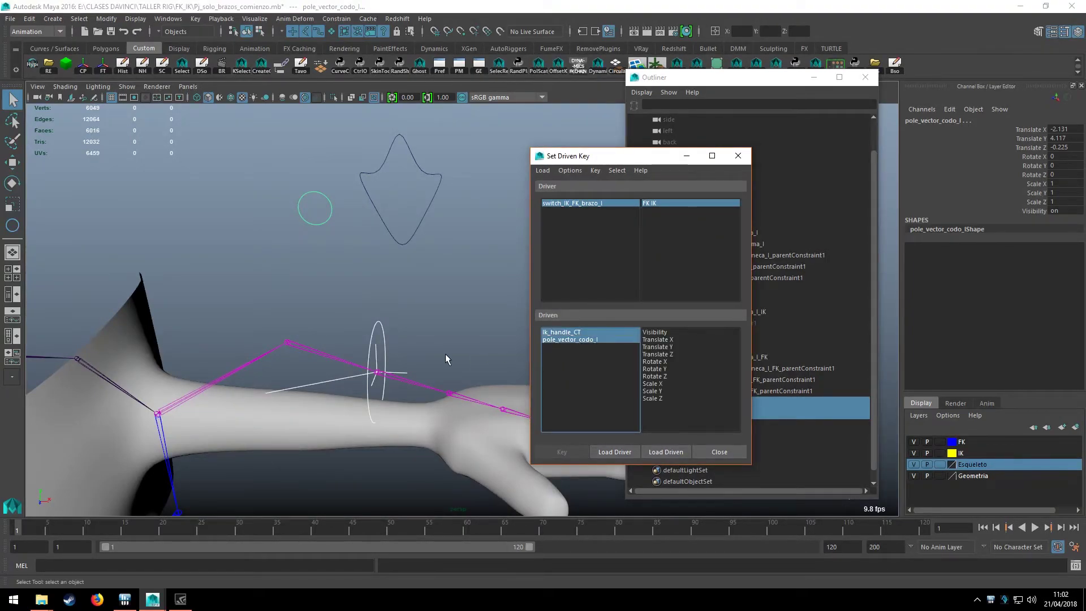
alt+drag(446, 354, 666, 330)
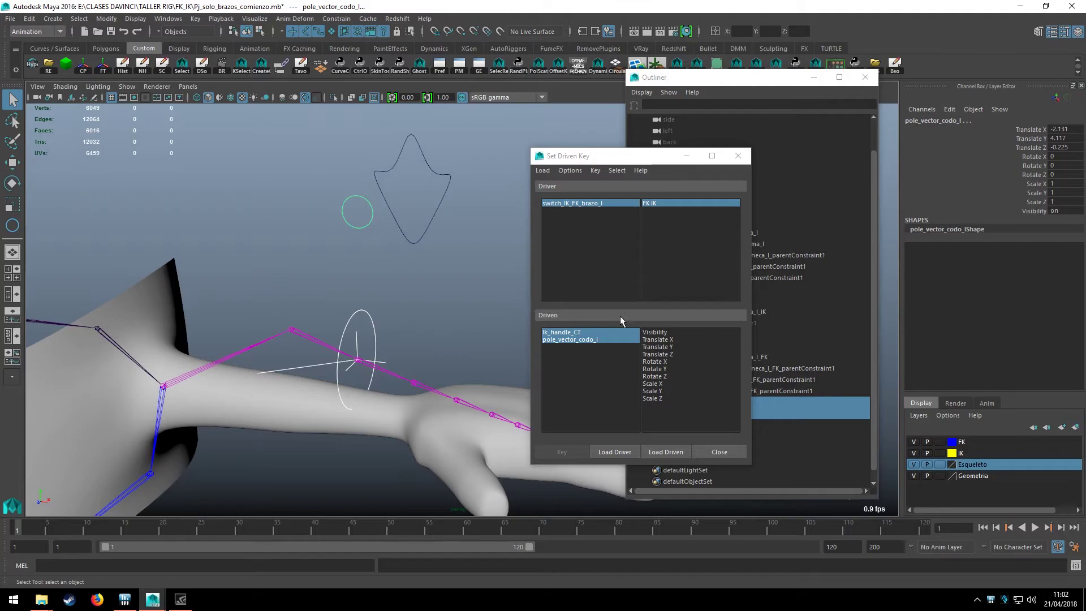
click(654, 332)
alt+drag(481, 322, 417, 188)
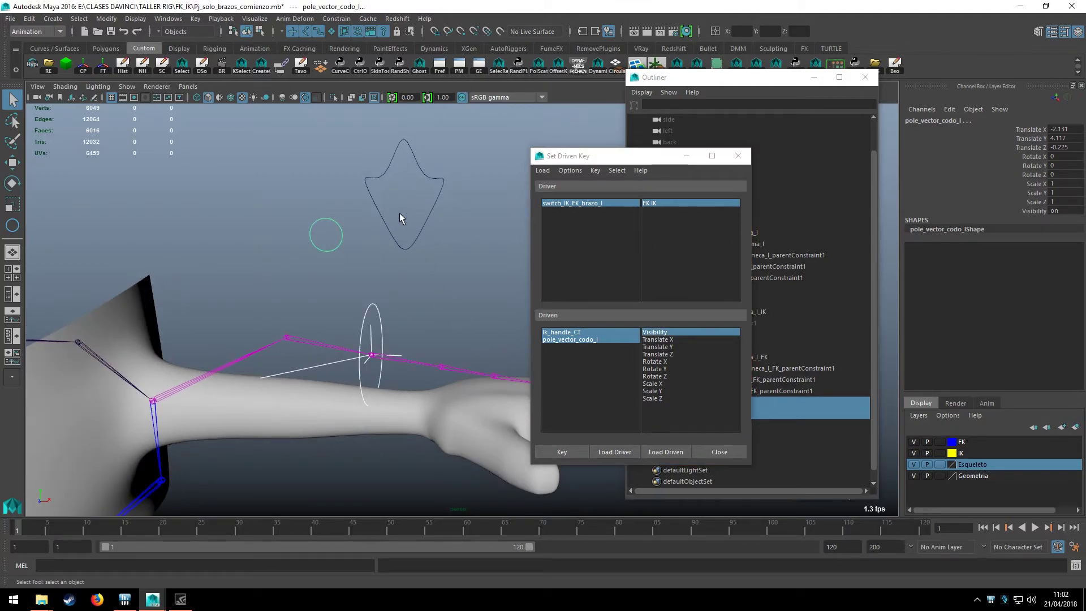
click(562, 451)
Set FK IK to 0, key both IK controls' Visibility to 0, and close Set Driven Key
click(448, 236)
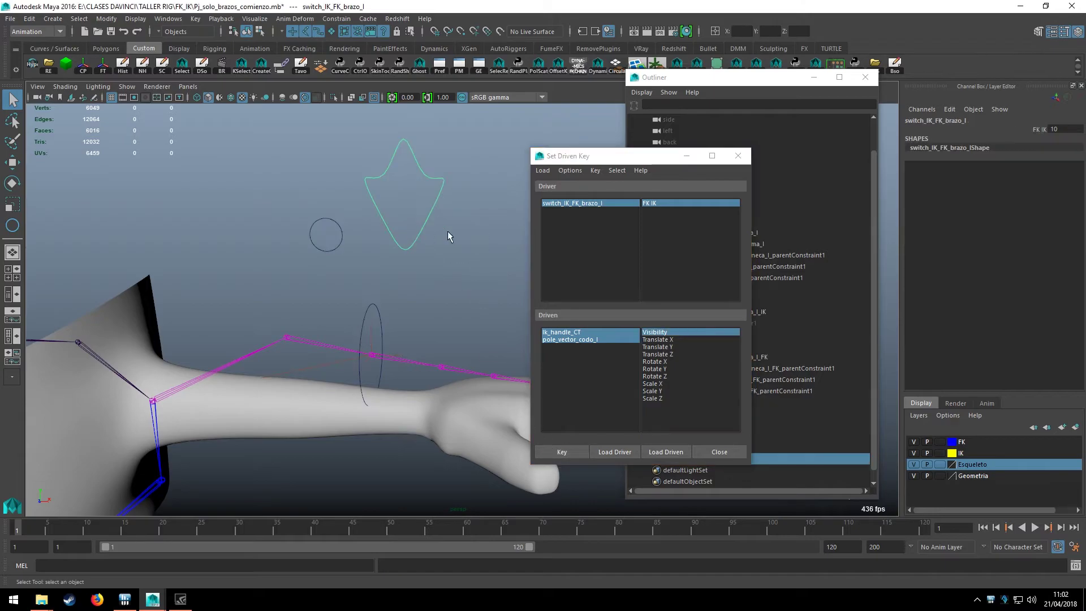
click(1016, 130)
middle_drag(395, 303, 239, 301)
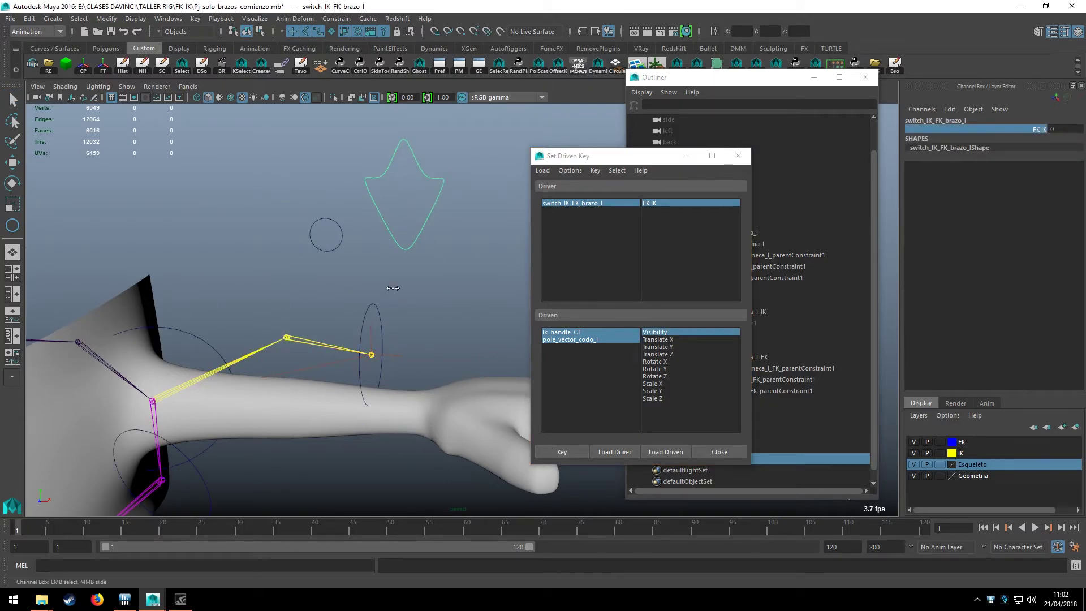
middle_drag(392, 288, 464, 287)
key(q)
click(381, 321)
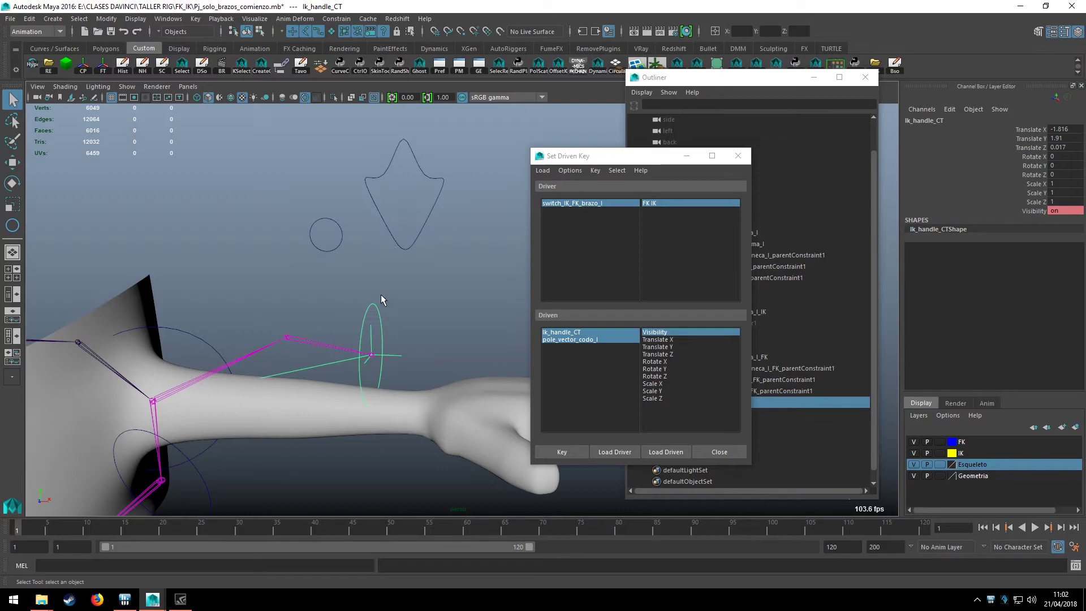
click(341, 243)
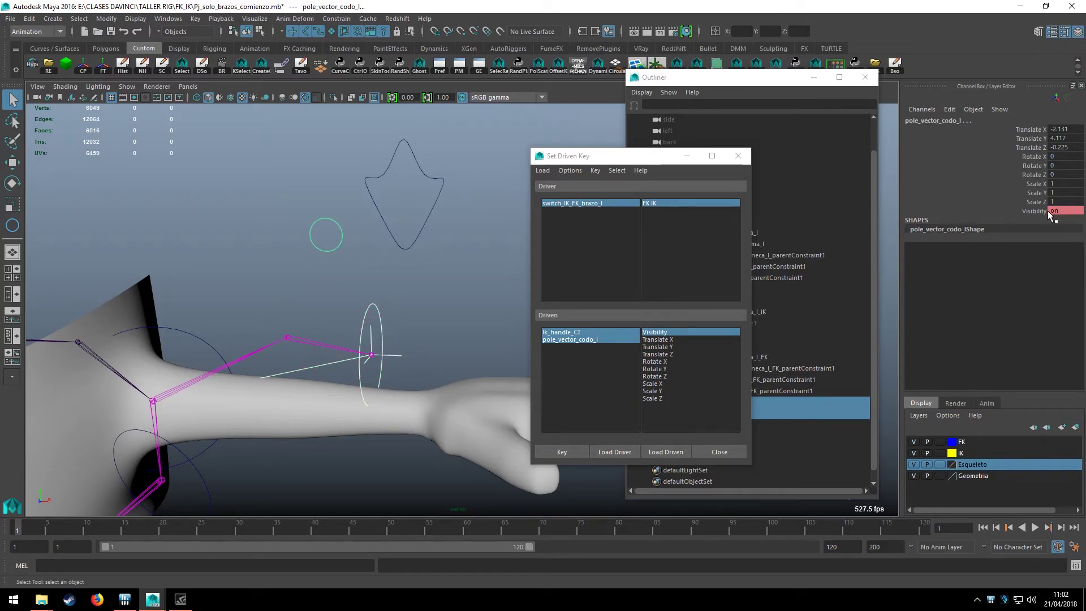
click(1063, 210)
text(0)
key(Return)
click(562, 452)
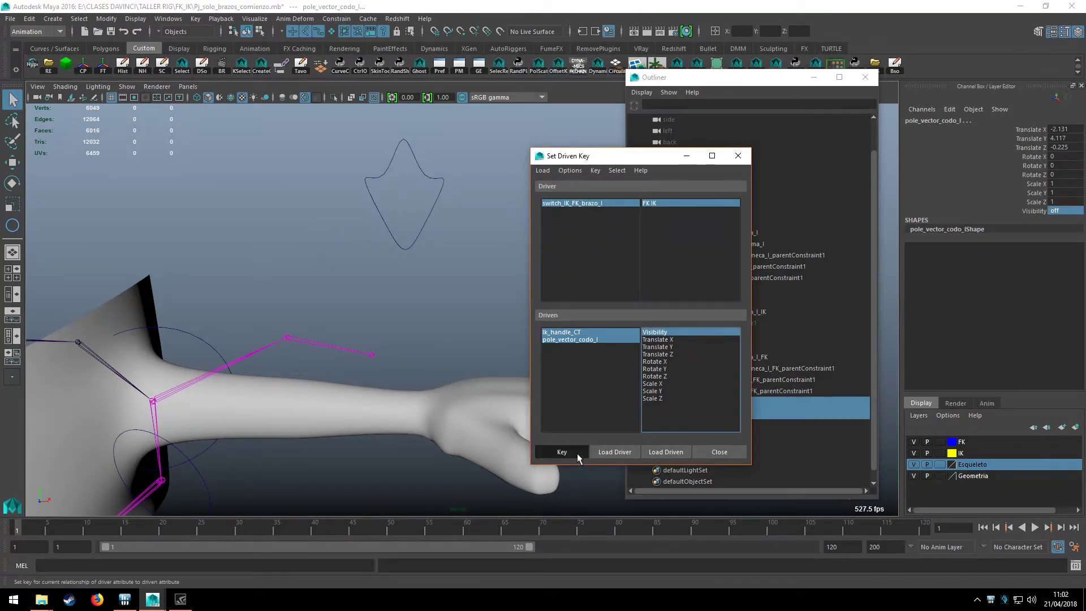
click(719, 452)
Set the switch's FK IK to 10 and hide the bare ikHandle1 with Ctrl+H
drag(468, 274, 408, 220)
alt+drag(409, 220, 466, 277)
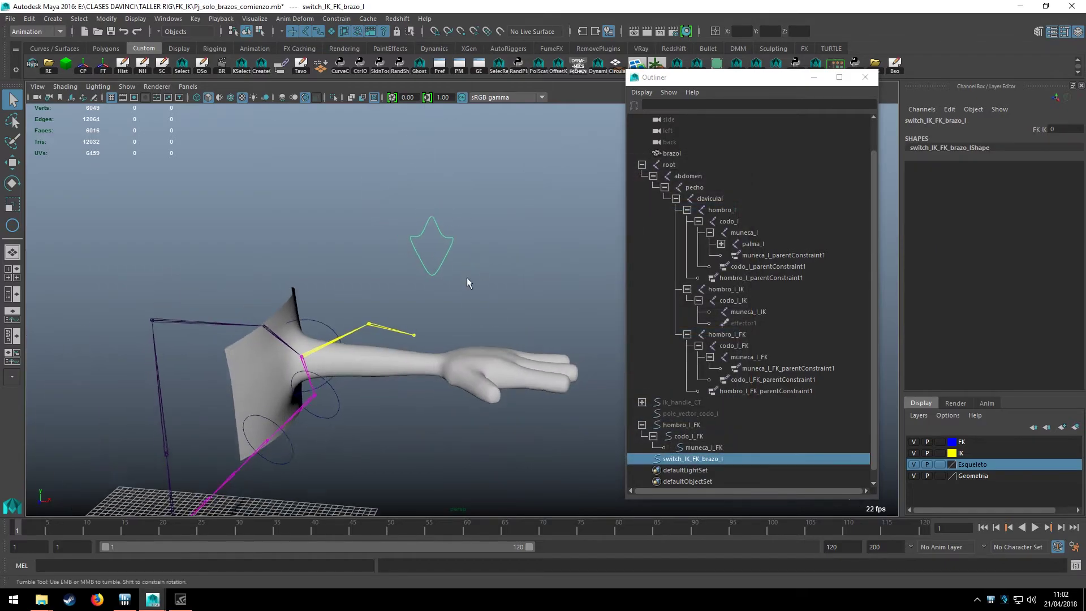
click(1039, 129)
middle_drag(479, 290, 372, 354)
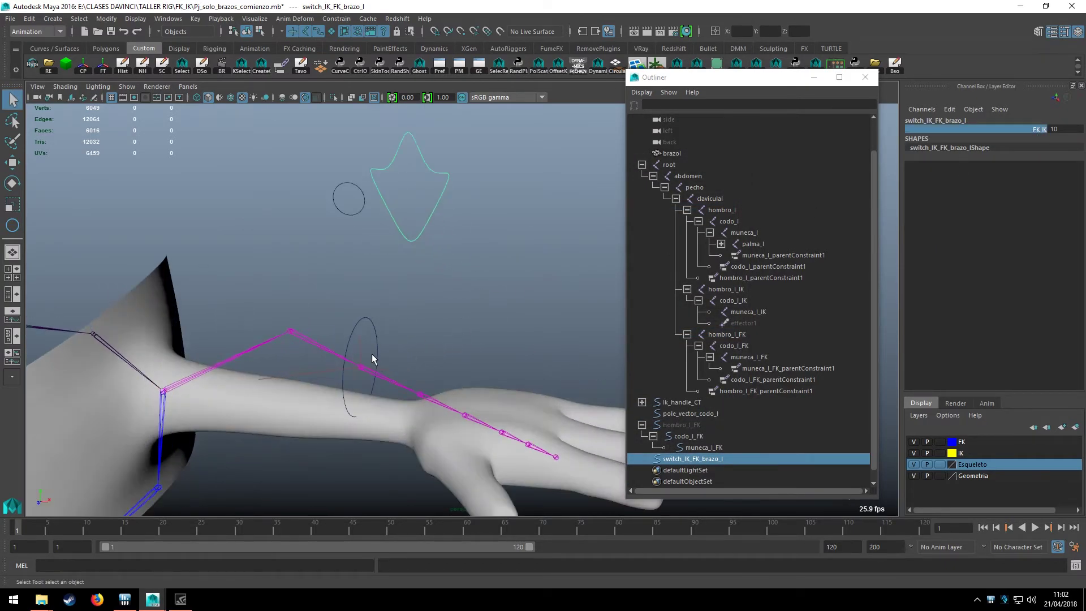
click(361, 345)
mouse_move(360, 344)
alt+mouse_down()
mouse_move(466, 278)
mouse_move(446, 215)
mouse_move(509, 244)
alt+mouse_up()
key(ctrl+h)
Blend the switch's FK IK through 2.1 and 5.3, ending at 0
click(1027, 133)
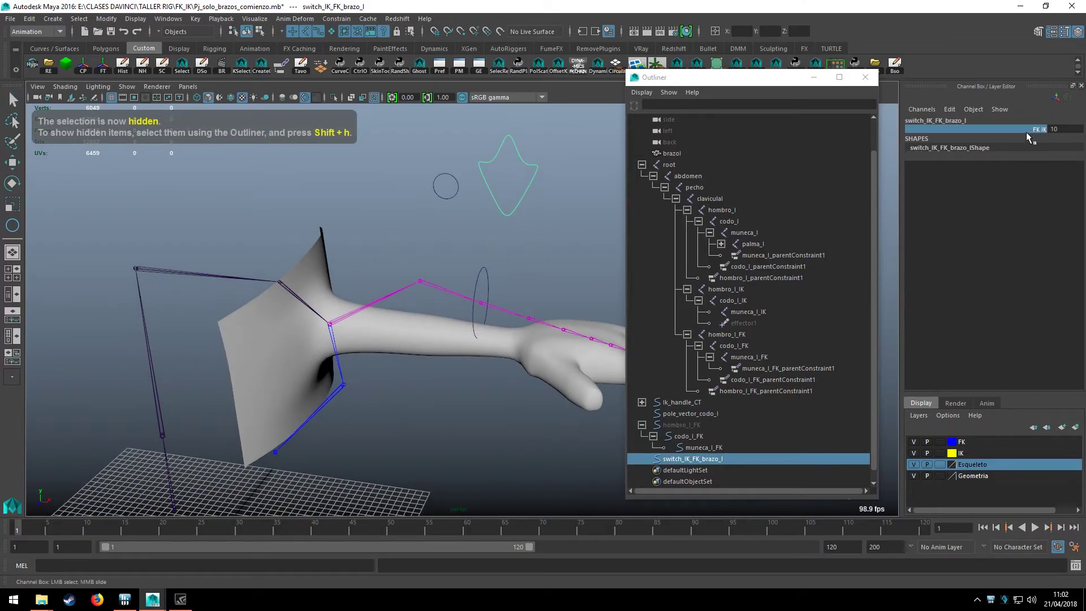
mouse_move(538, 292)
middle_down()
mouse_move(443, 320)
mouse_move(518, 306)
middle_up()
alt+drag(497, 304, 454, 338)
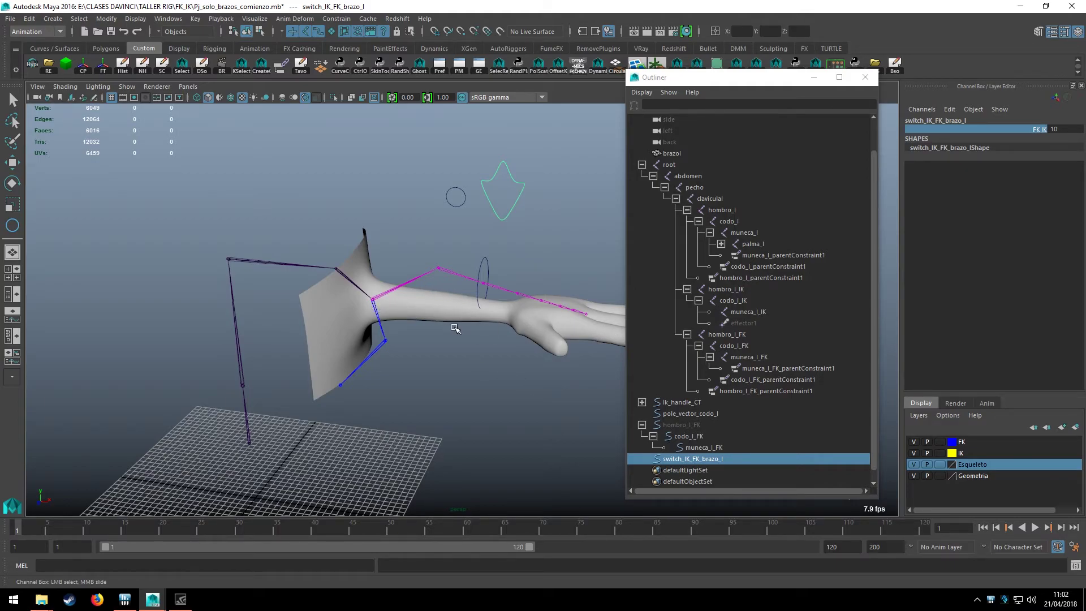
middle_drag(456, 328, 404, 315)
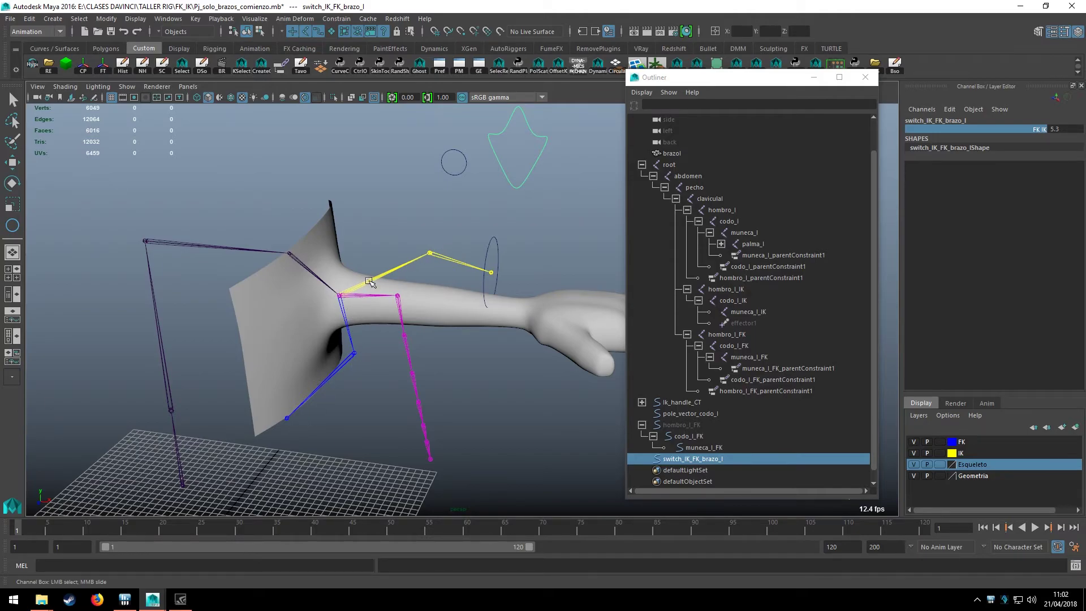
middle_drag(515, 293, 295, 209)
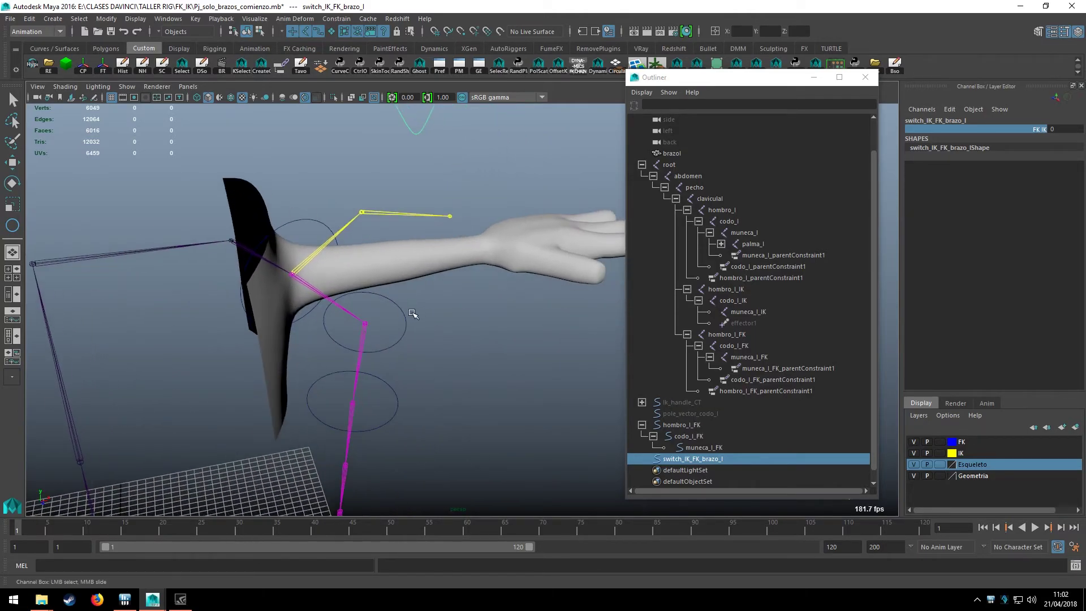
Enter 0 in the FK controls' Rotate channels, zeroing codo_l_FK's rotation
key(q)
click(412, 177)
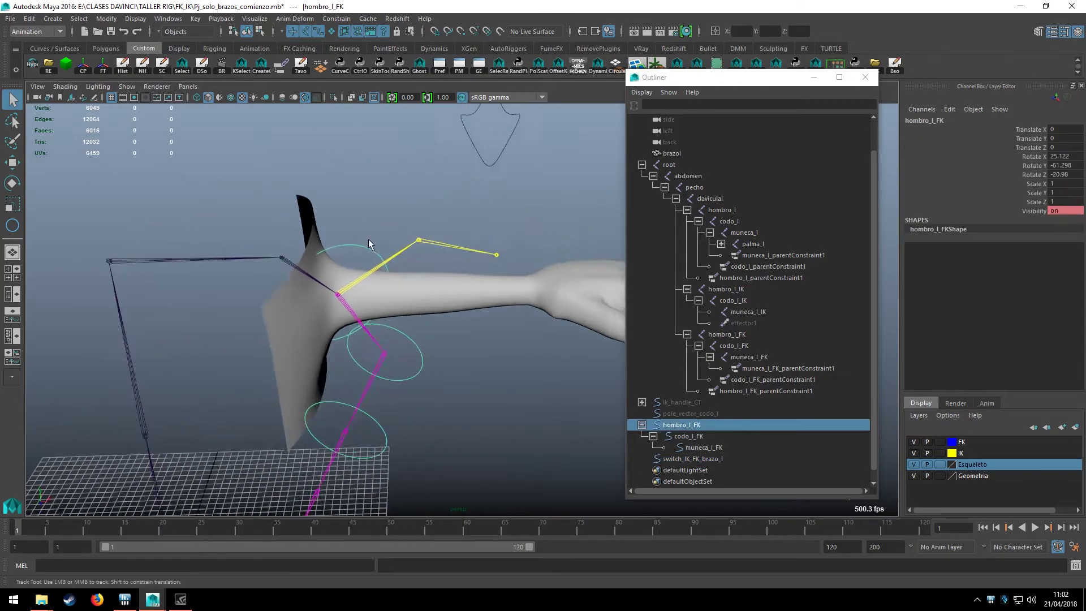
drag(1063, 157, 1063, 174)
text(0)
key(Return)
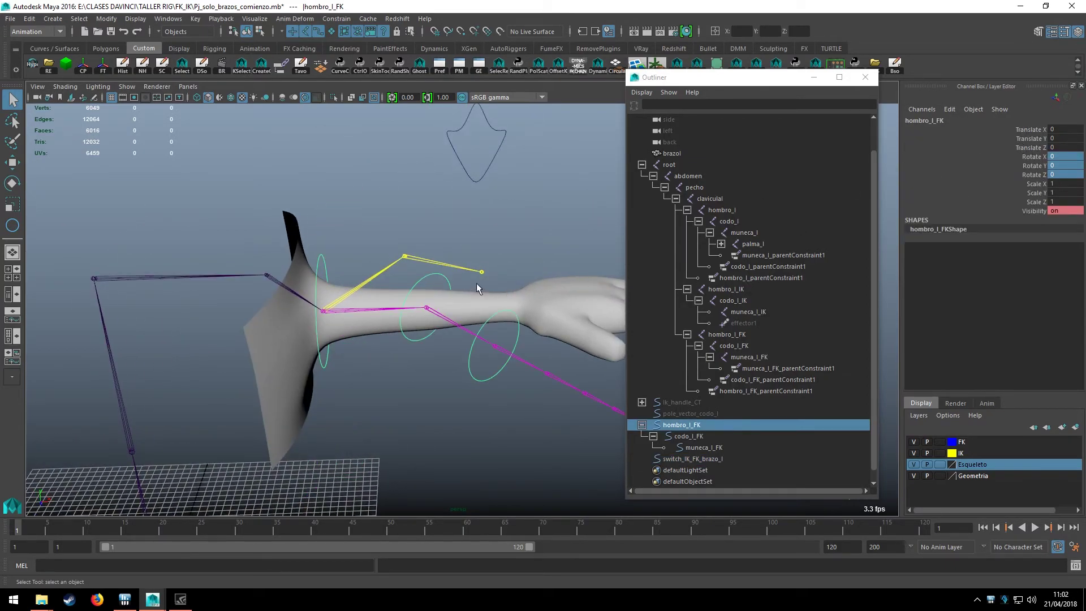
click(427, 279)
text(0)
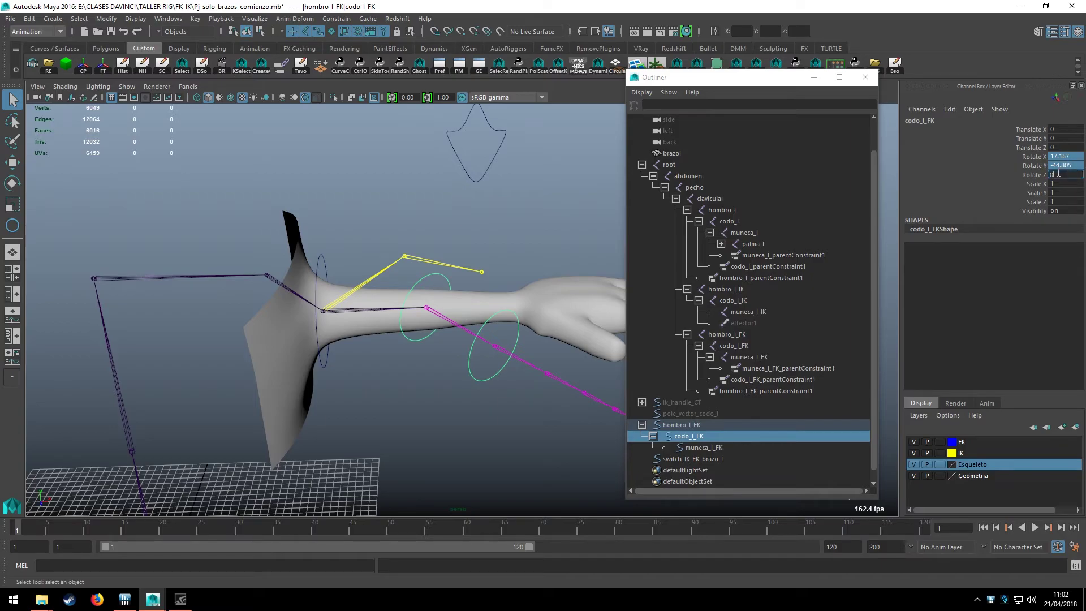
key(Return)
Test-rotate hombro_l_FK and undo the rotation
alt+drag(532, 252, 494, 238)
click(493, 238)
scroll(328, 242, up, 3)
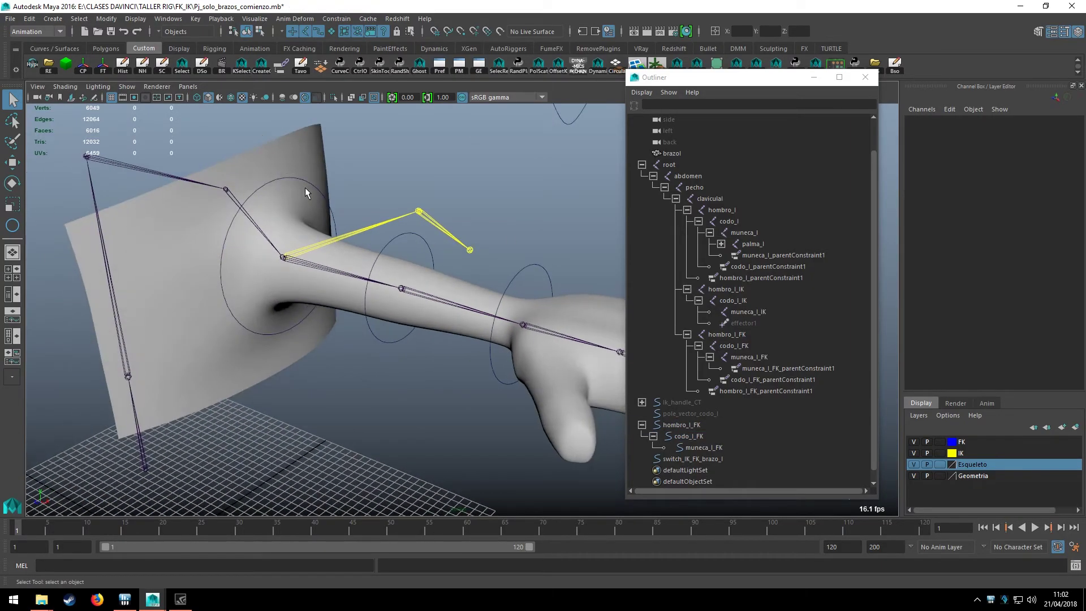
click(304, 188)
alt+drag(296, 199, 501, 348)
scroll(342, 280, up, 3)
scroll(342, 280, down, 3)
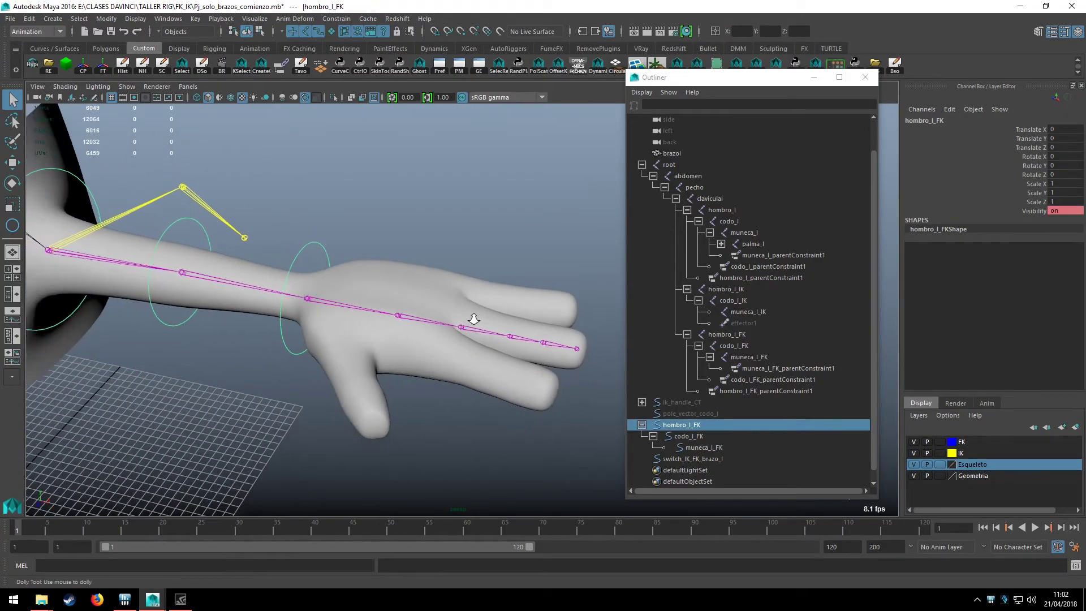
alt+drag(473, 315, 361, 294)
key(e)
drag(164, 265, 194, 286)
key(ctrl+z)
Test-rotate the muneca_l_FK wrist control, undo it, and select switch_IK_FK_brazo_l
key(q)
click(206, 308)
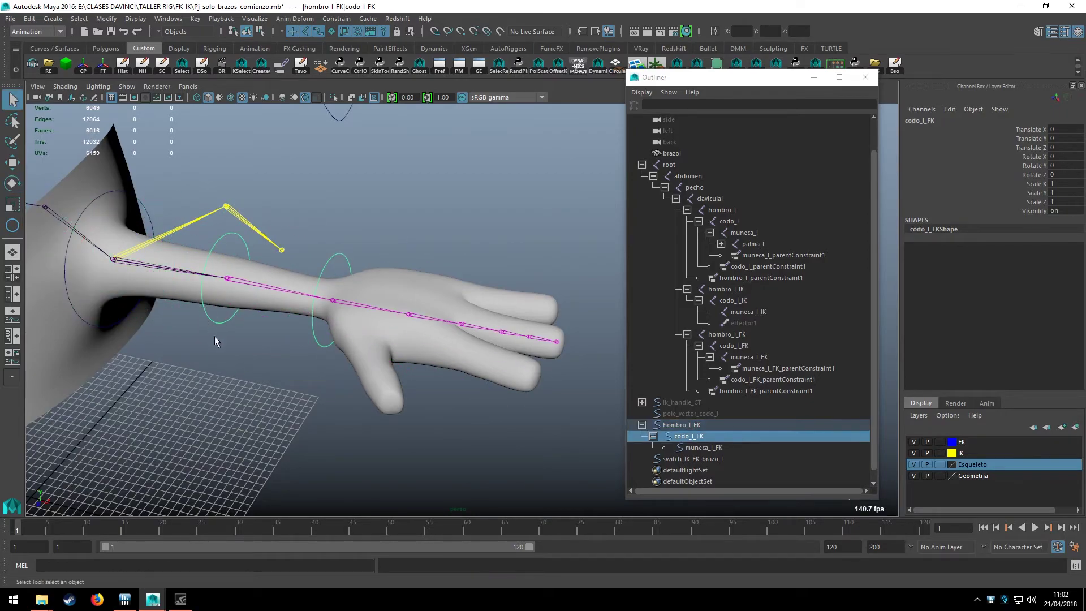
mouse_move(337, 329)
mouse_down()
mouse_move(292, 360)
mouse_move(346, 277)
mouse_move(362, 317)
mouse_up()
key(e)
key(ctrl+z)
alt+drag(371, 233, 492, 223)
key(q)
click(487, 215)
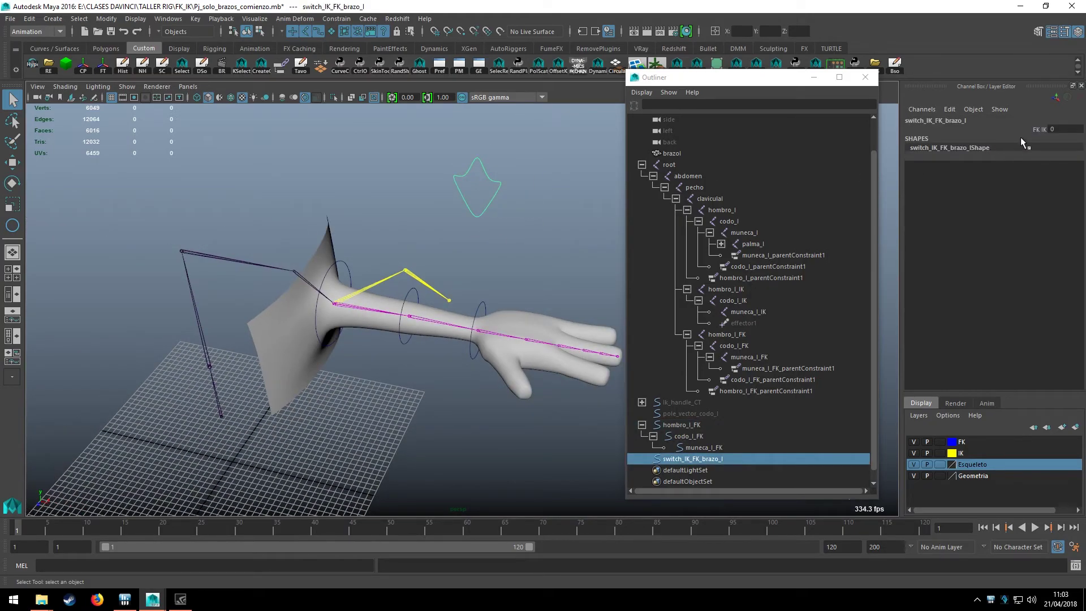
Set the arm switch's FK IK attribute to 10
click(1023, 129)
middle_drag(509, 237, 588, 235)
scroll(481, 279, up, 5)
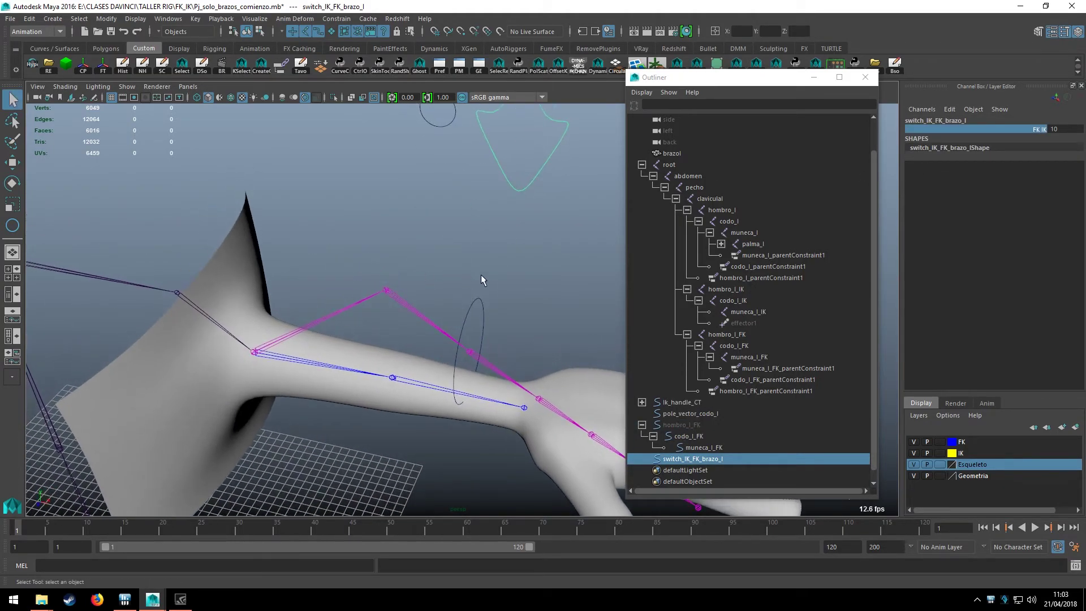
mouse_move(481, 279)
alt+mouse_down()
mouse_move(395, 272)
mouse_move(407, 294)
mouse_move(384, 241)
alt+mouse_up()
Move Ik_handle_CT down to bend the IK arm
click(373, 285)
key(w)
scroll(374, 281, down, 2)
scroll(376, 233, up, 2)
scroll(331, 217, up, 2)
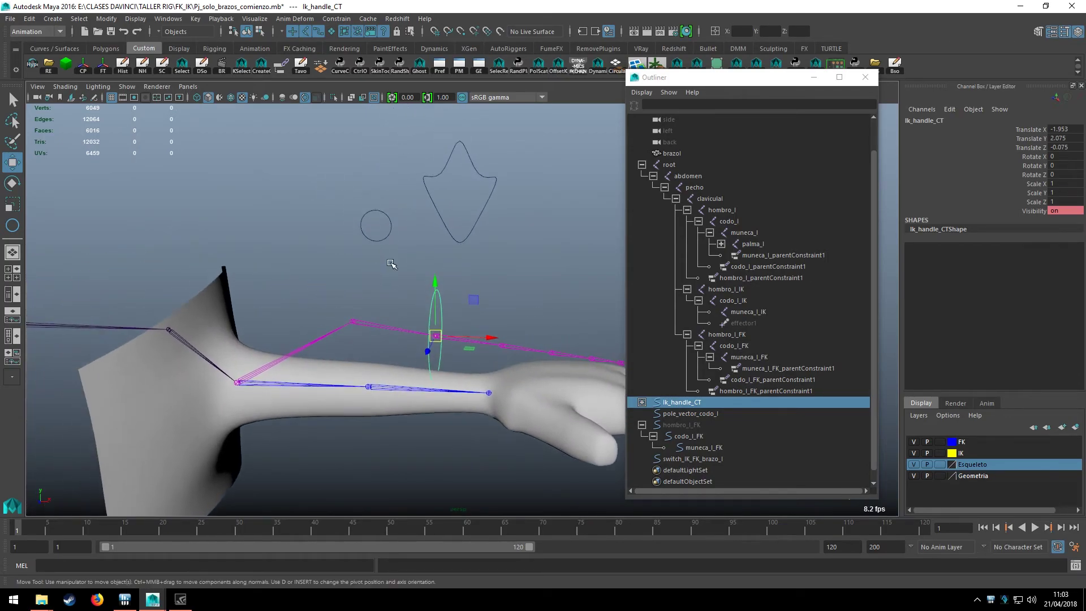
mouse_move(436, 333)
mouse_down()
mouse_move(484, 325)
mouse_move(441, 369)
mouse_up()
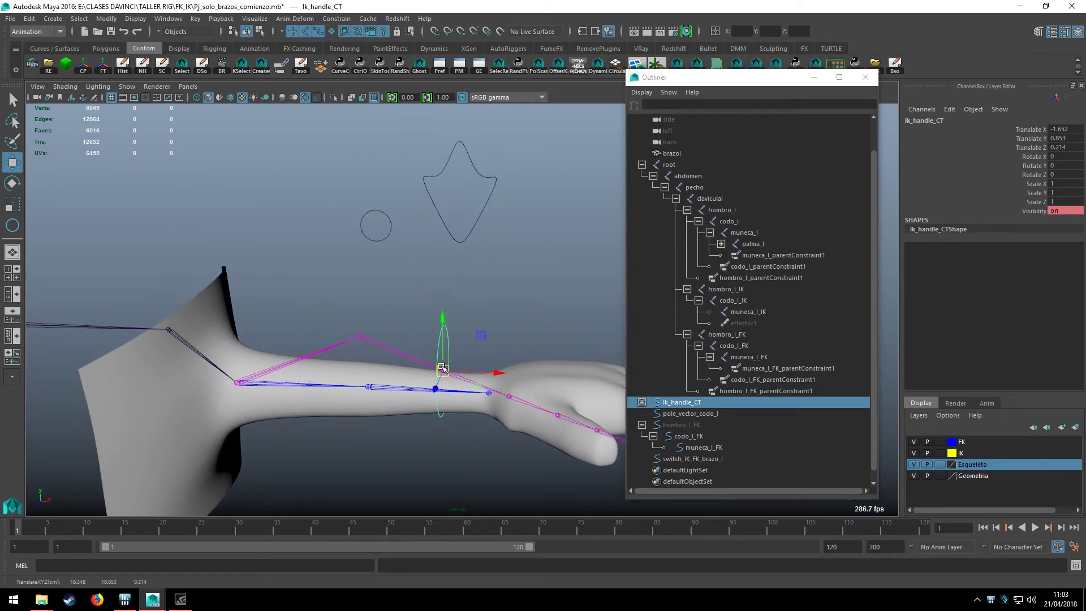
Reselect the IK wrist control and move it to a new spot
click(376, 226)
key(q)
click(430, 339)
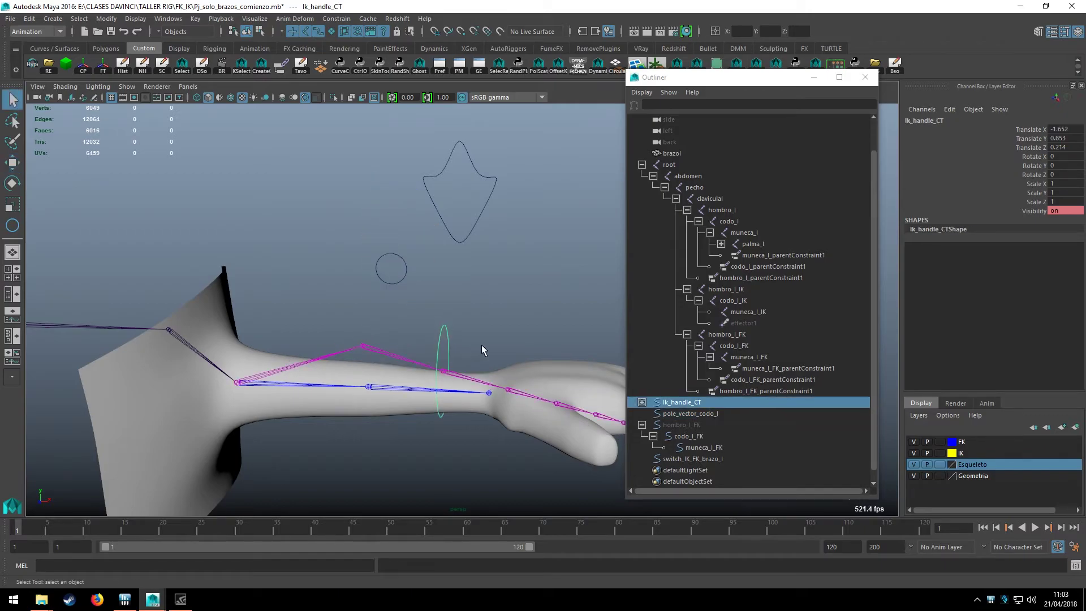
scroll(407, 305, up, 2)
key(w)
mouse_move(407, 285)
mouse_down()
mouse_move(396, 272)
mouse_move(379, 347)
mouse_move(396, 314)
mouse_move(480, 363)
mouse_move(322, 292)
mouse_move(400, 283)
mouse_move(347, 308)
mouse_move(375, 293)
mouse_move(369, 271)
mouse_move(358, 308)
mouse_move(354, 291)
mouse_move(376, 291)
mouse_up()
Rotate the IK wrist control to test how the chain follows
key(e)
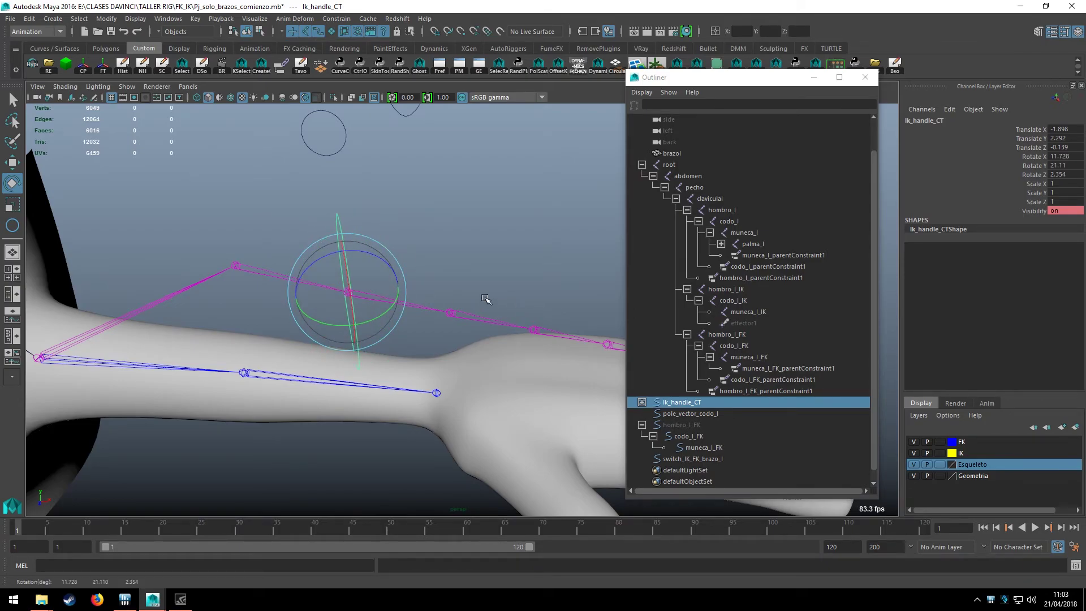
scroll(465, 293, down, 2)
mouse_move(473, 312)
alt+middle_down()
mouse_move(490, 315)
mouse_move(430, 258)
alt+middle_up()
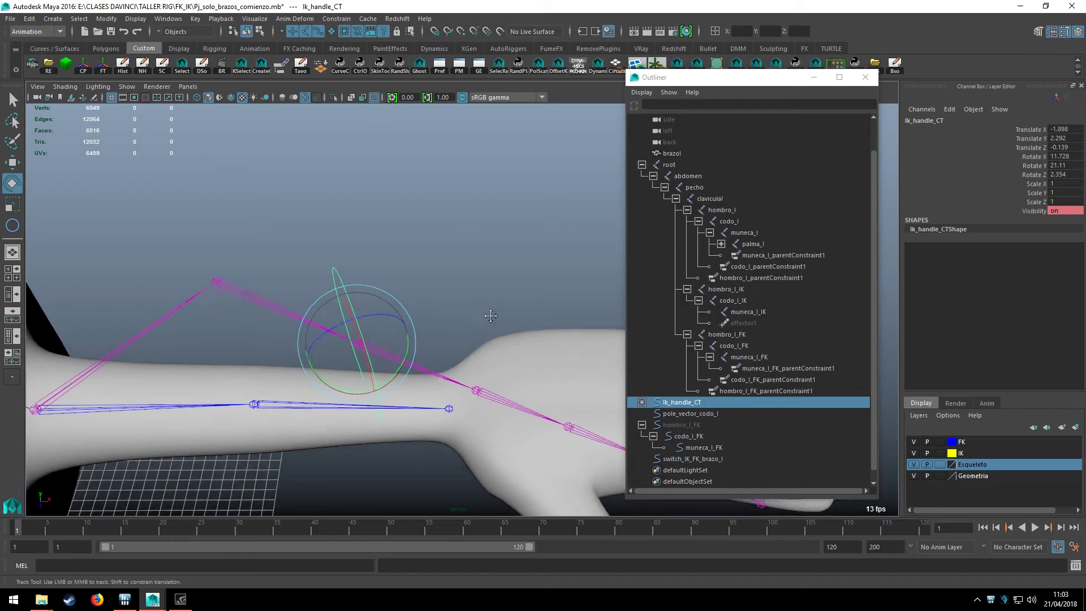
mouse_move(308, 297)
mouse_down()
mouse_move(325, 302)
mouse_move(352, 272)
mouse_move(315, 274)
mouse_move(424, 293)
mouse_move(426, 242)
mouse_up()
key(w)
key(q)
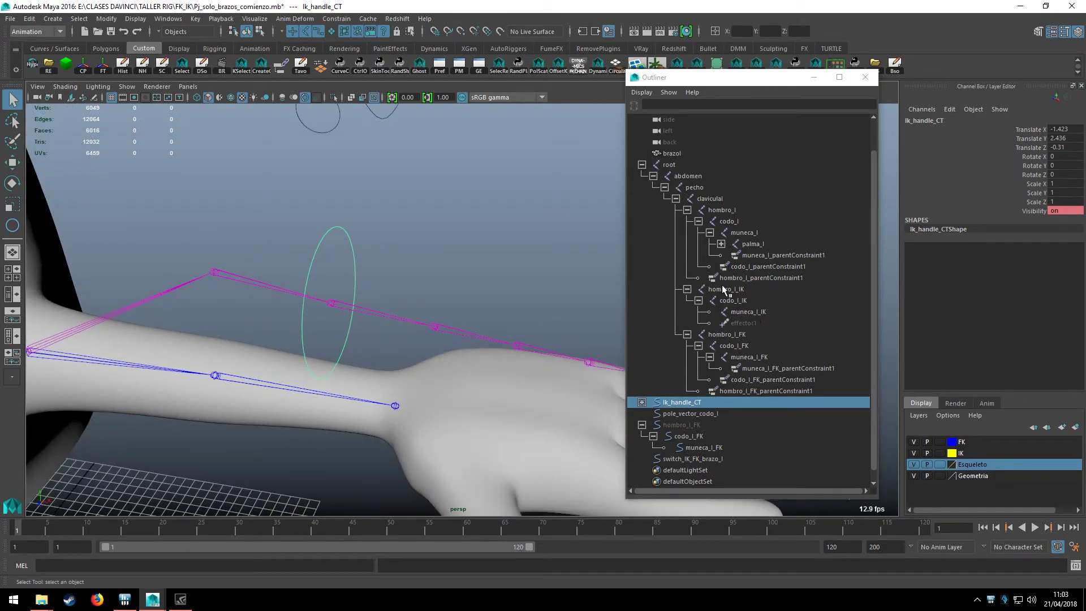
Inspect muneca_l_FK and collapse the muneca_l_FK and hombro_l_FK Outliner branches
click(749, 357)
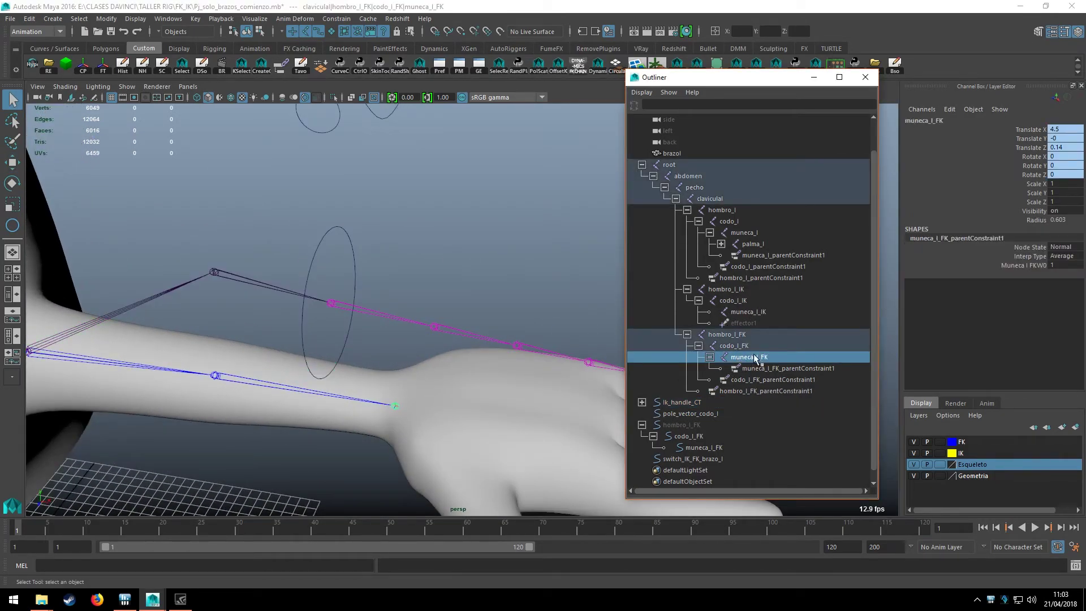
click(709, 357)
alt+drag(474, 351, 565, 361)
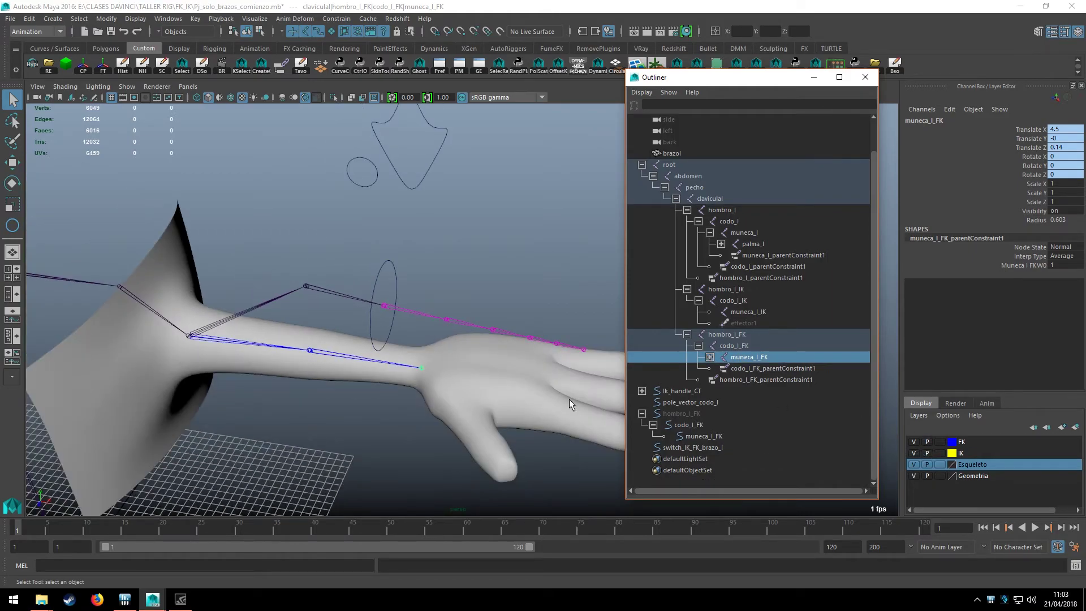
alt+drag(568, 398, 356, 298)
key(w)
mouse_move(368, 412)
alt+mouse_down()
mouse_move(411, 416)
mouse_move(429, 401)
alt+mouse_up()
click(687, 334)
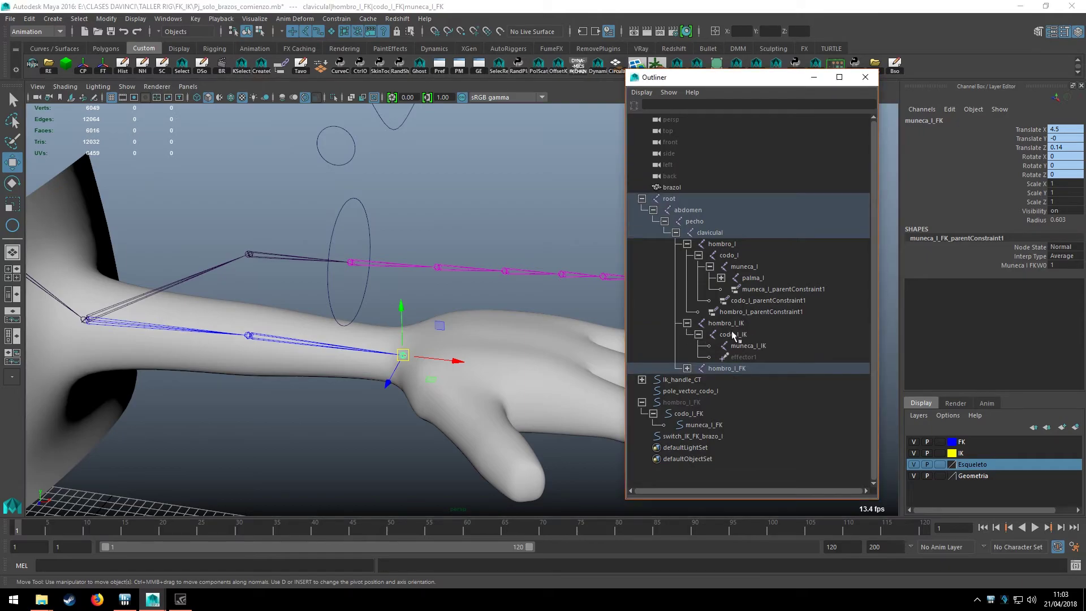
Set Ik_handle_CT's Translate X, Y and Z to 0
click(748, 346)
alt+drag(497, 356, 428, 349)
alt+drag(495, 304, 414, 354)
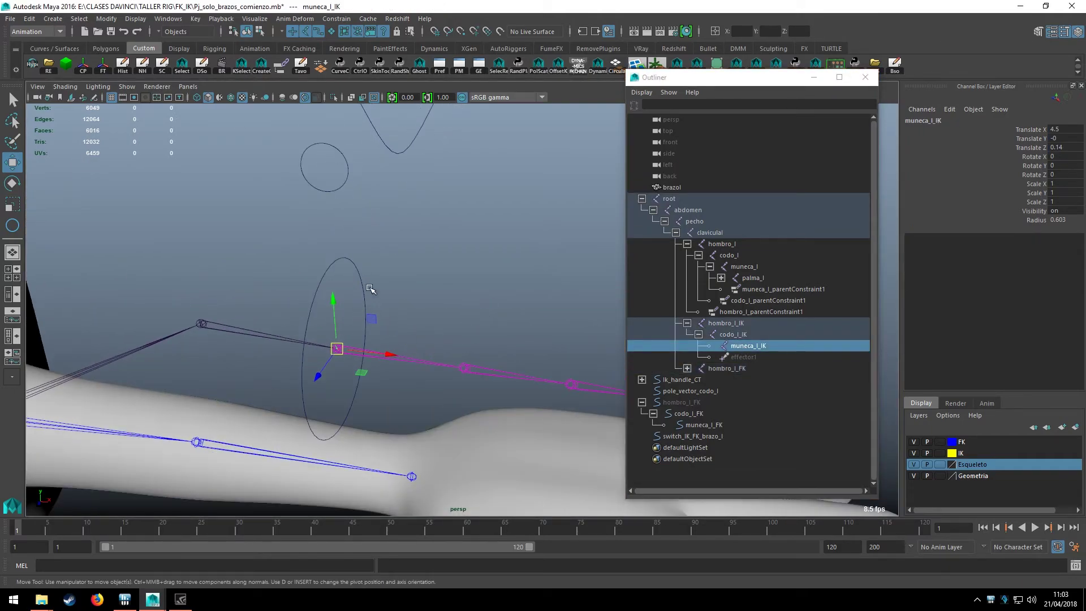
click(367, 289)
alt+drag(370, 291, 429, 243)
drag(1056, 146, 1063, 130)
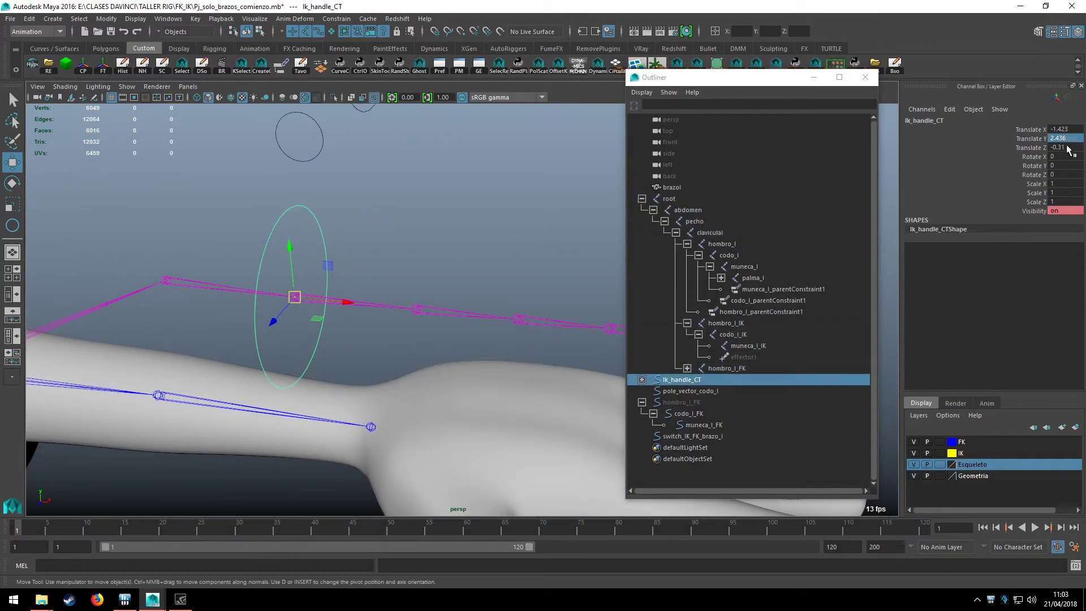
text(0)
key(Return)
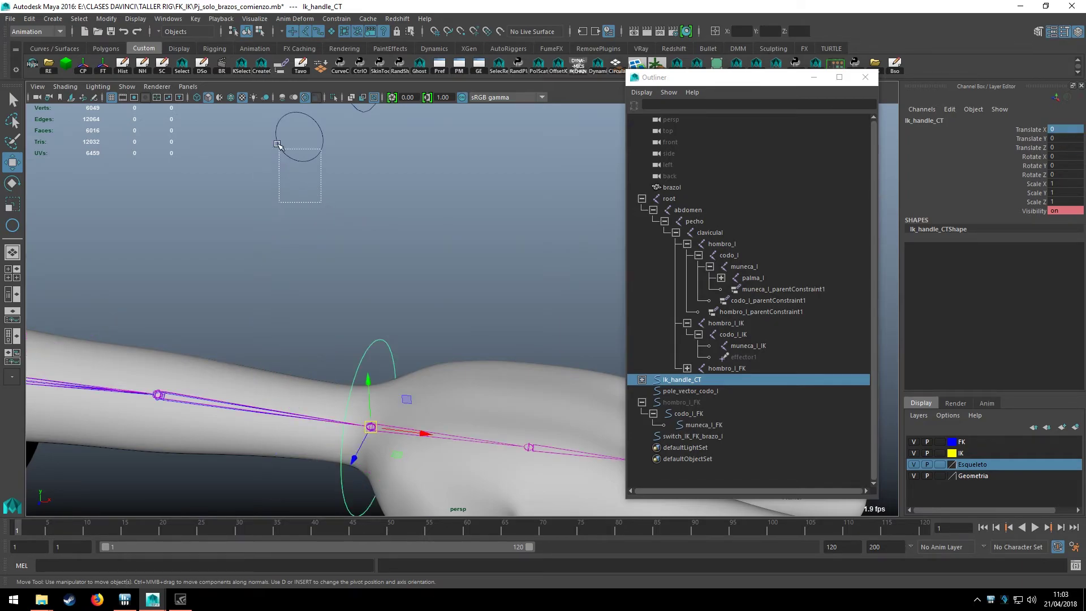
Set pole_vector_codo_l's Translate X, Y and Z to 0
click(316, 154)
drag(1063, 151, 1063, 148)
text(0)
key(Return)
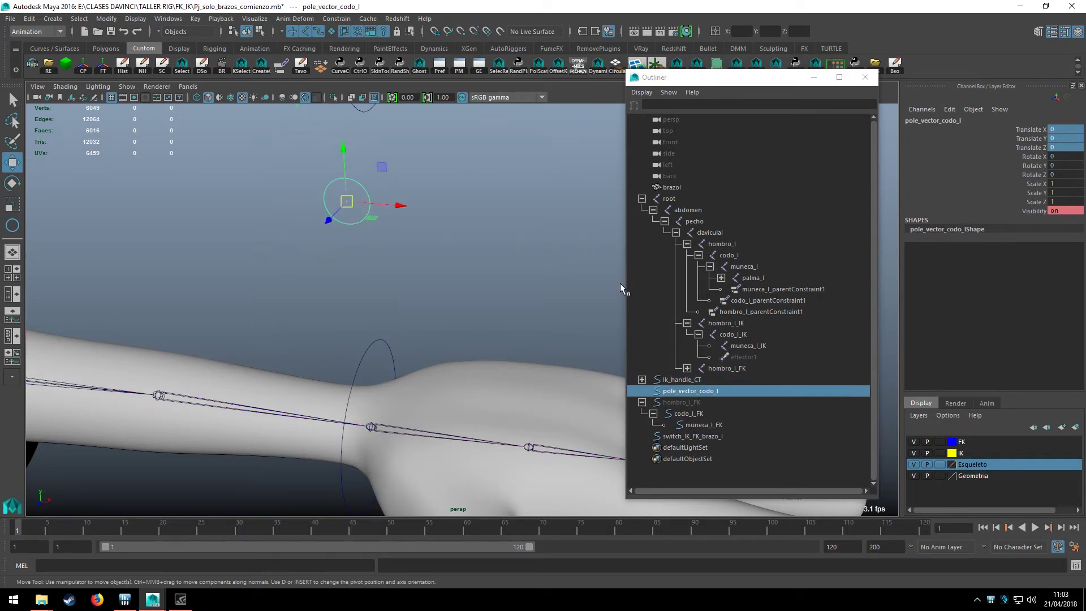
Select the muneca_l_IK wrist joint in the Outliner
key(q)
click(477, 261)
scroll(487, 245, up, 4)
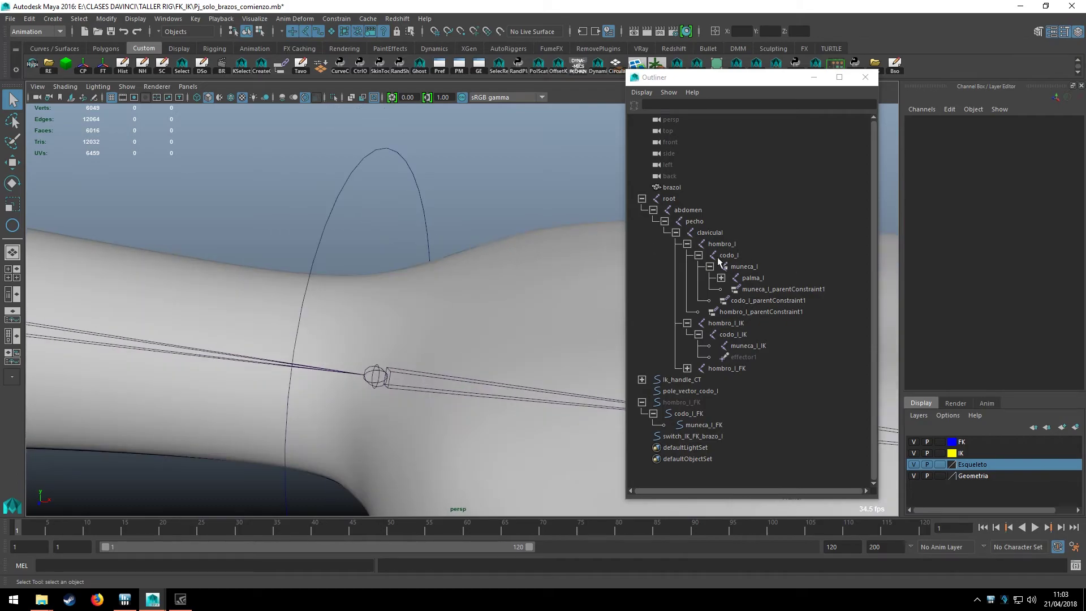
click(738, 345)
key(w)
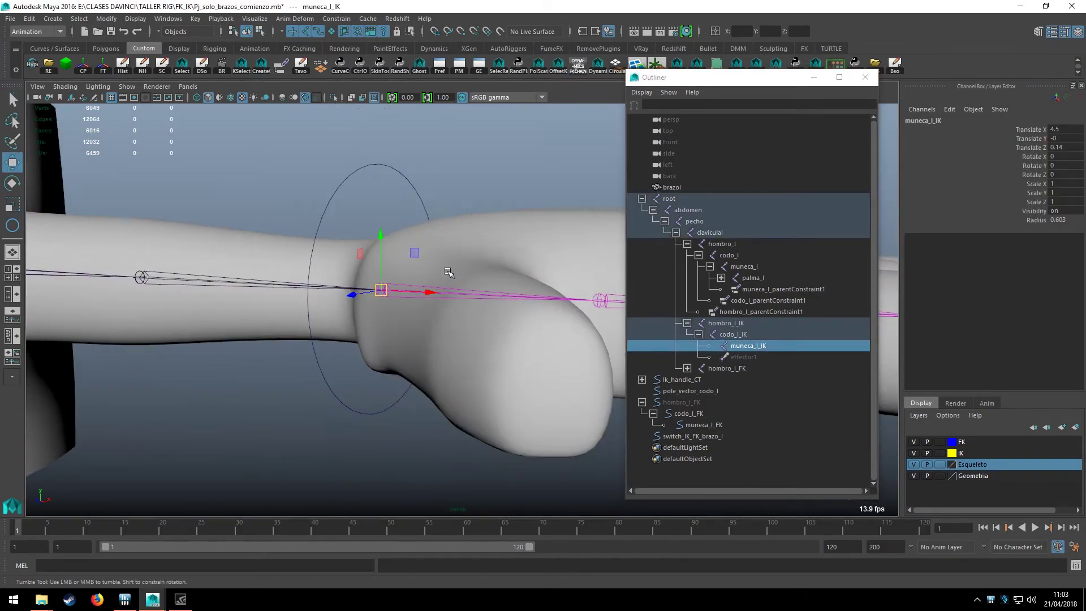
mouse_move(469, 315)
alt+mouse_down()
mouse_move(436, 307)
mouse_move(442, 321)
alt+mouse_up()
Group muneca_l_IK into group1, then test-move the IK wrist control and undo it
key(ctrl+g)
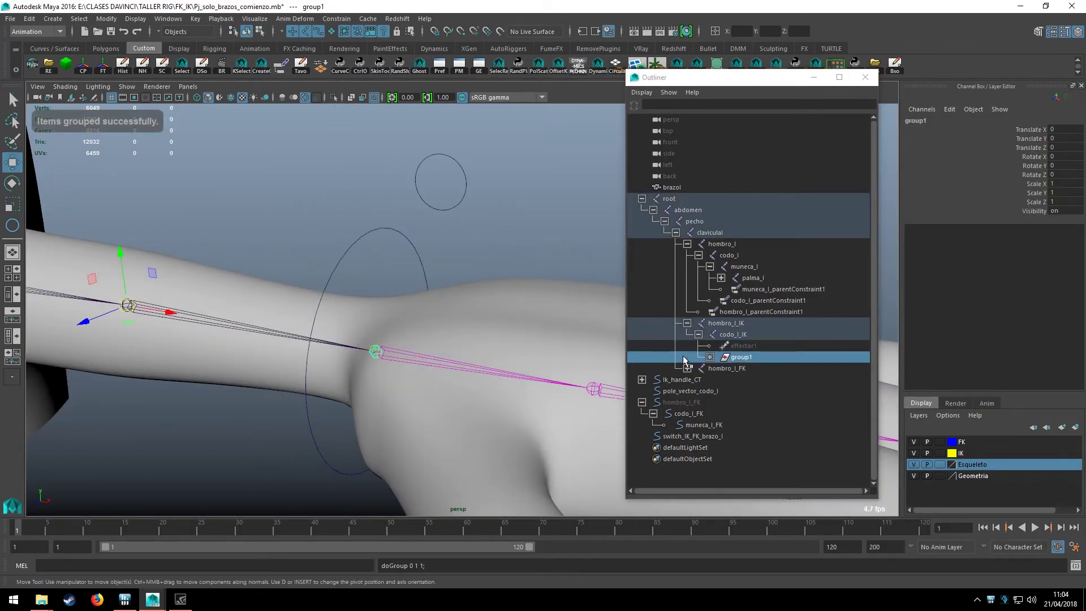
click(709, 358)
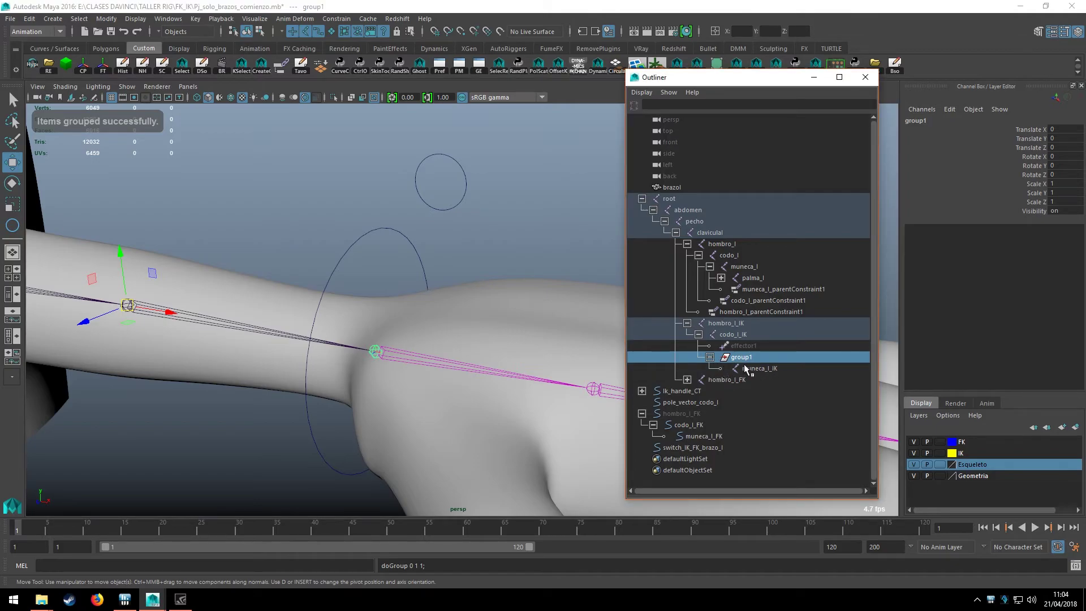
key(f)
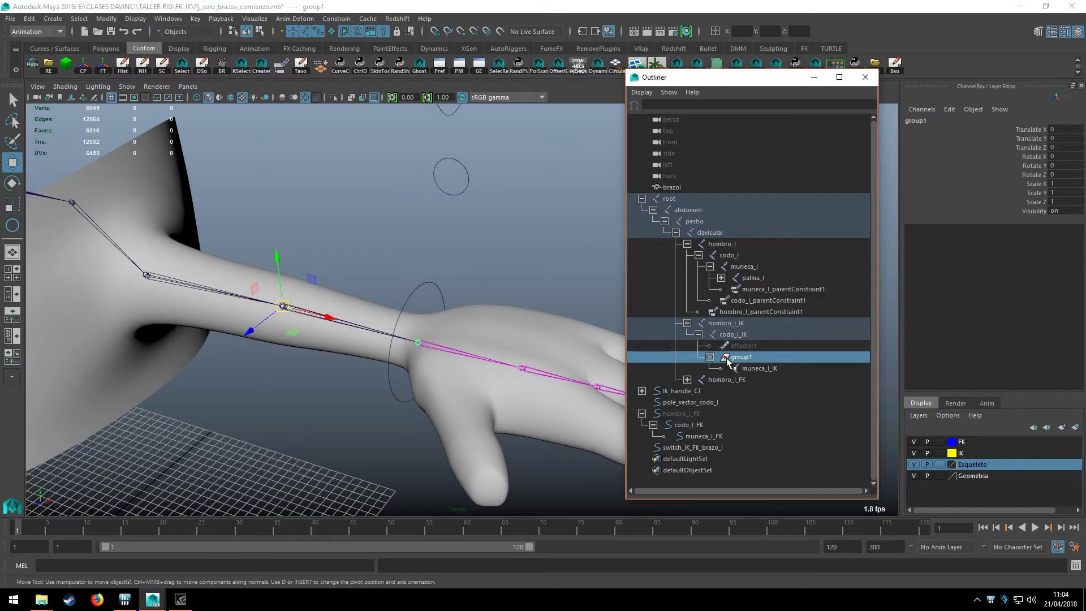
click(417, 345)
drag(417, 345, 395, 249)
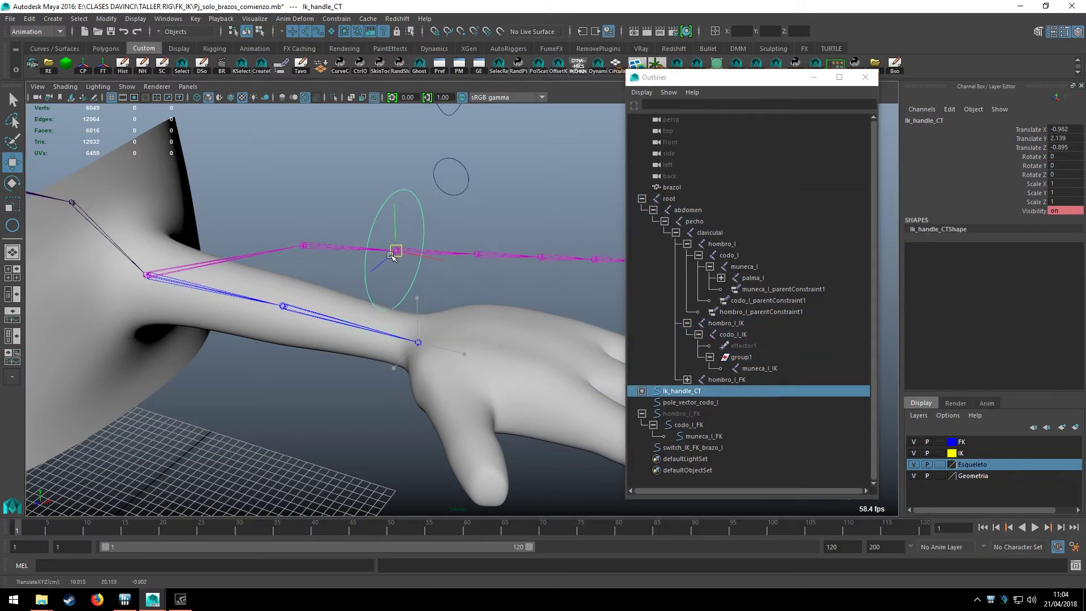
key(ctrl+z)
Rename group1 to muneca_l_IK_grp
click(737, 357)
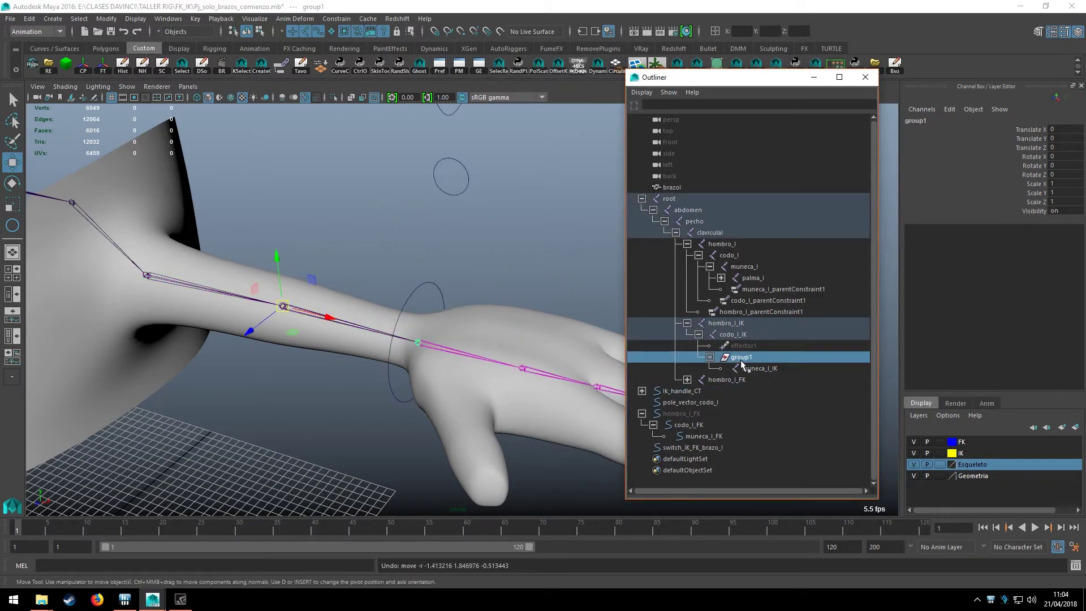
double_click(744, 359)
text(muneca_l_IK_gr)
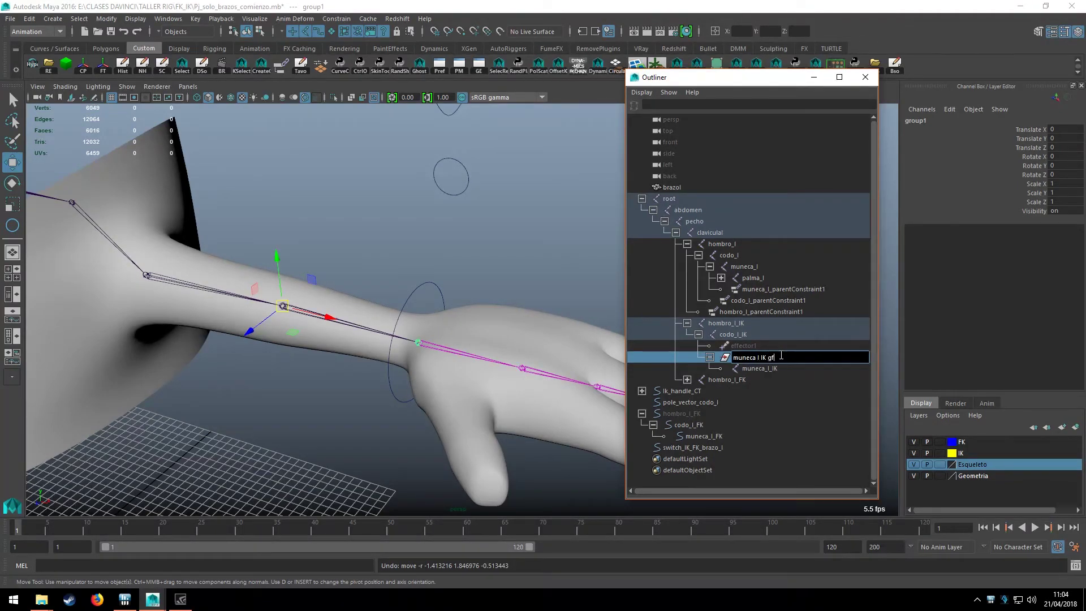
text(p)
key(Return)
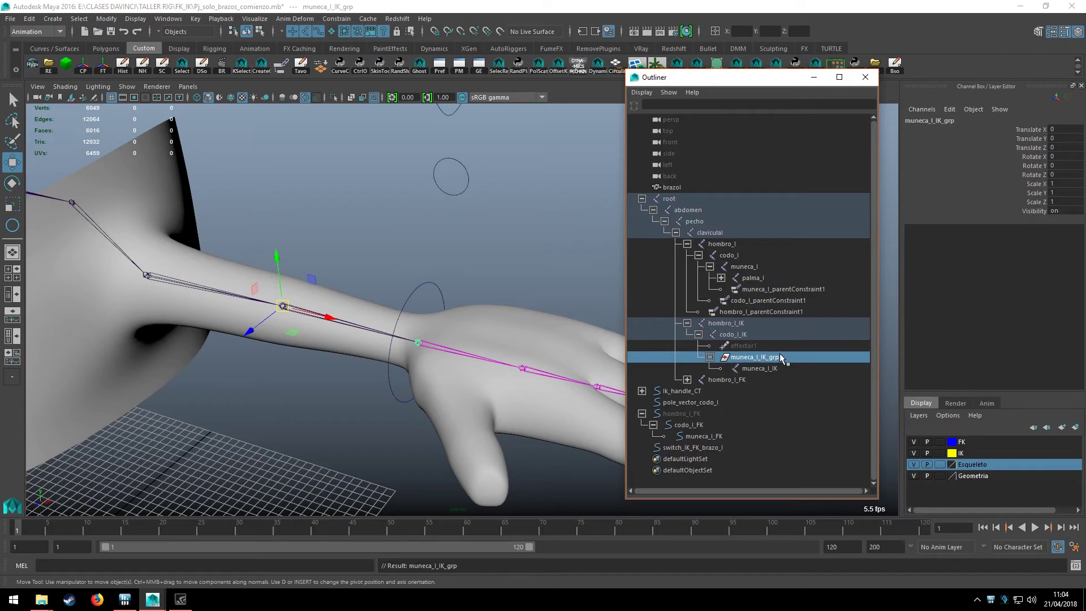
Frame the wrist and its circle control beside the skinned arm
alt+drag(356, 178, 194, 172)
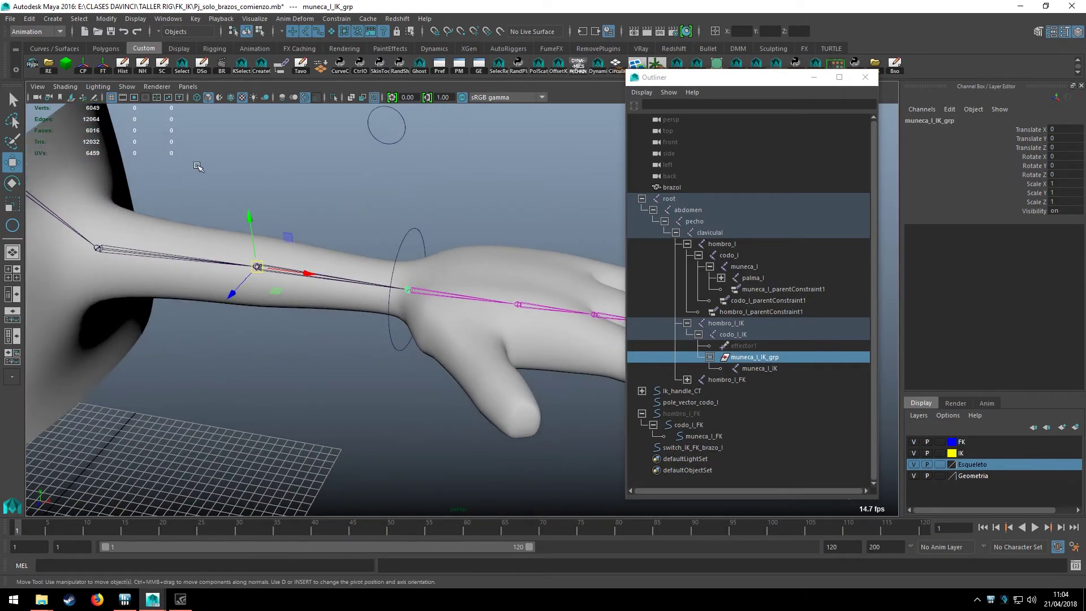
scroll(255, 226, up, 5)
scroll(198, 203, up, 3)
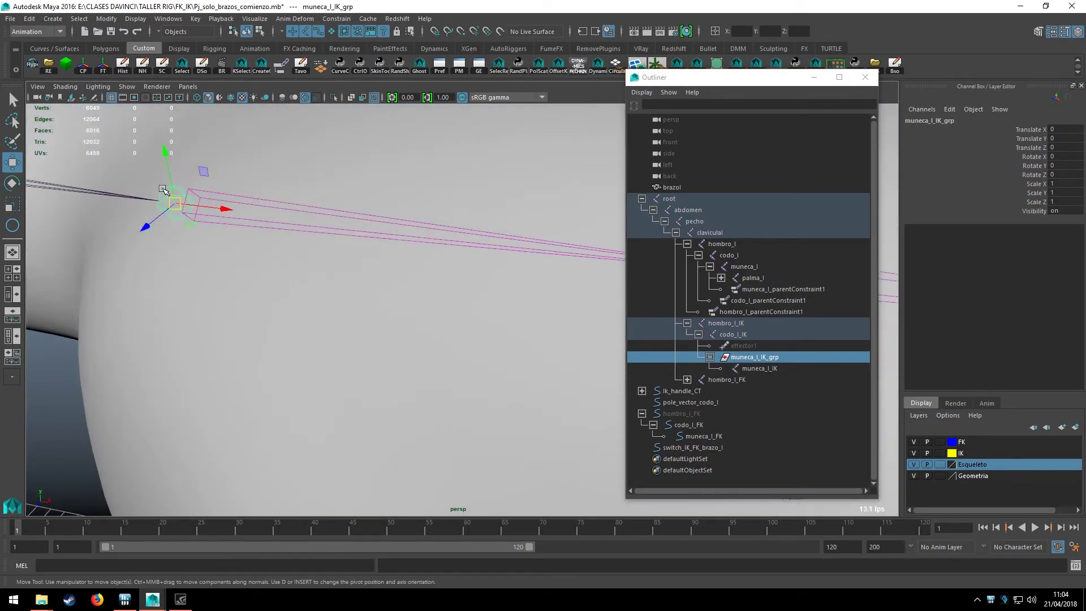
alt+middle_drag(207, 215, 369, 251)
key(q)
mouse_move(368, 250)
alt+mouse_down()
mouse_move(473, 257)
mouse_move(478, 368)
mouse_move(416, 311)
alt+mouse_up()
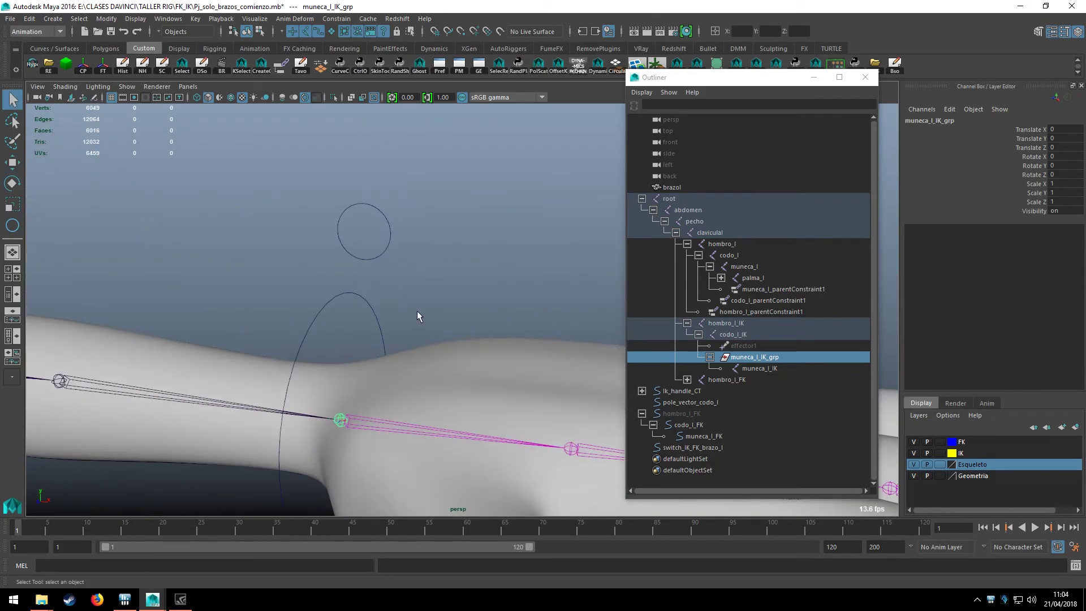
mouse_move(416, 310)
alt+middle_down()
mouse_move(439, 306)
mouse_move(441, 249)
alt+middle_up()
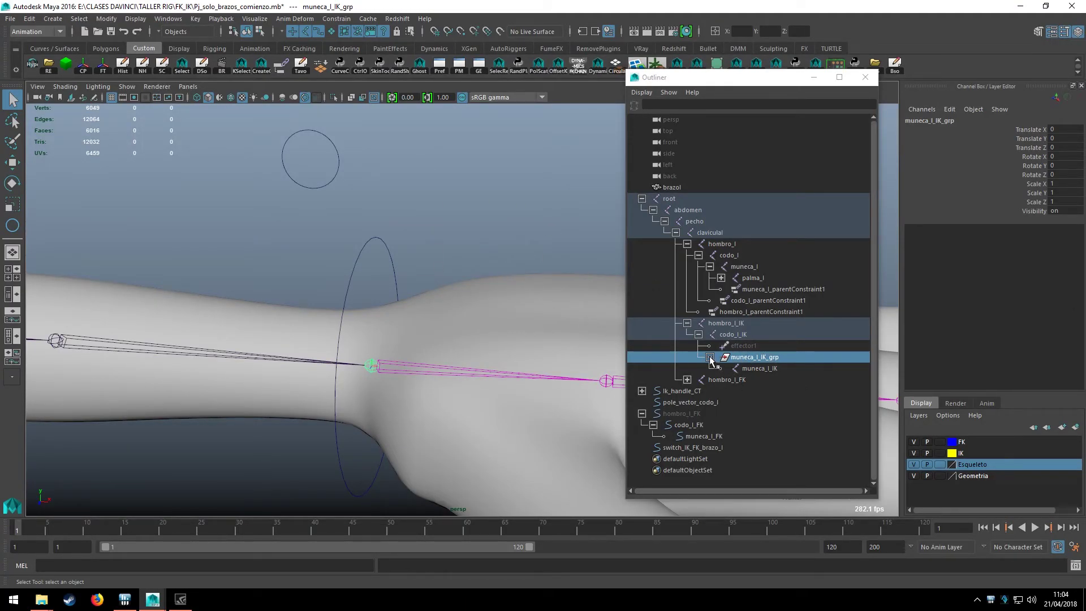
Select Ik_handle_CT in the viewport, then add muneca_l_IK_grp from the Outliner
click(752, 368)
ctrl+click(749, 378)
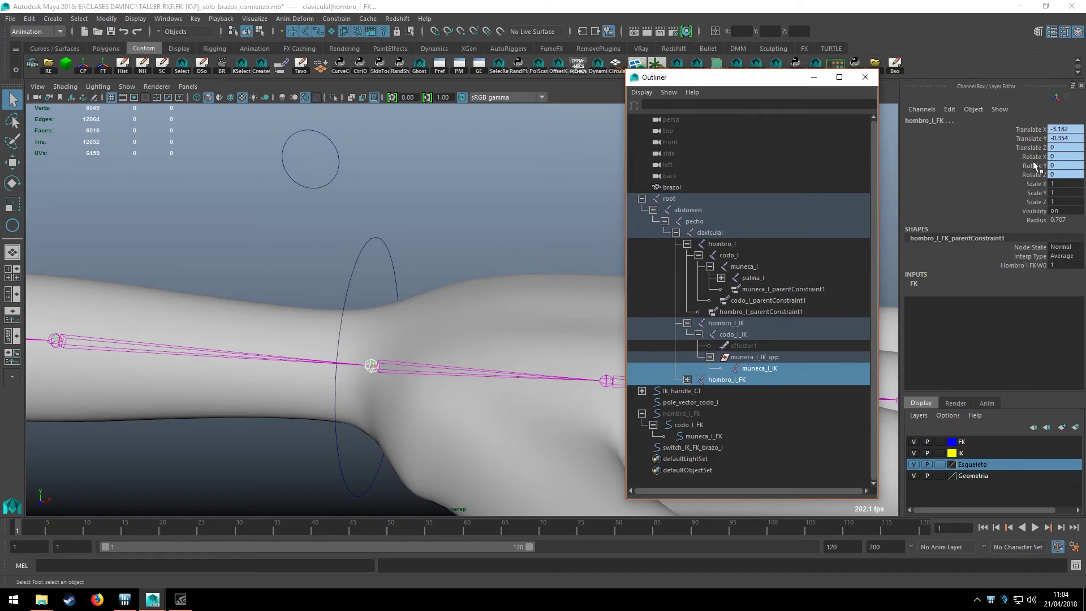
click(761, 357)
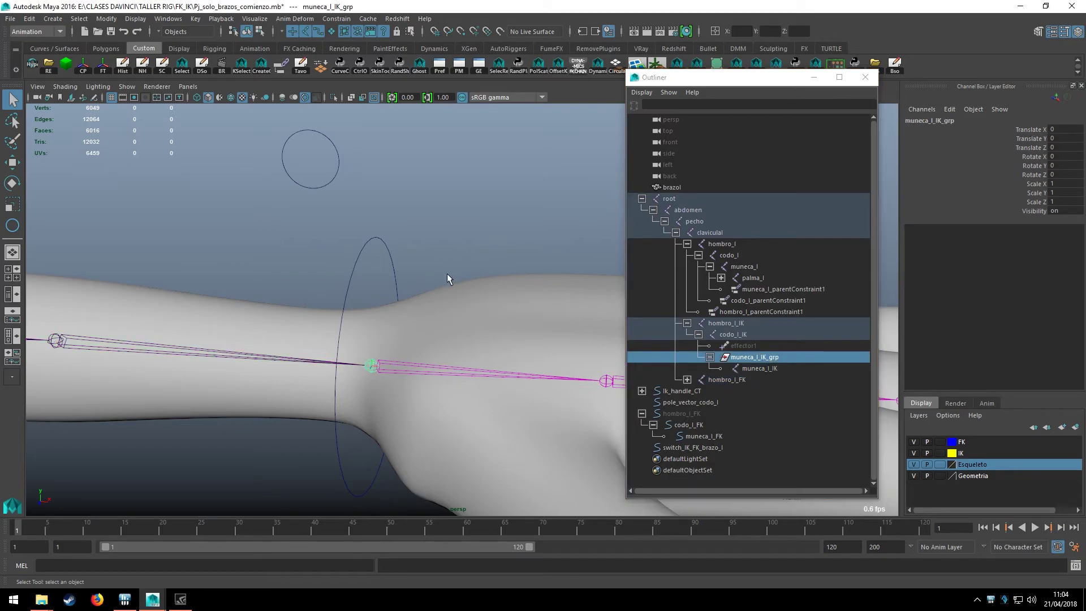
mouse_move(447, 273)
alt+mouse_down()
mouse_move(401, 286)
mouse_move(392, 230)
alt+mouse_up()
mouse_move(409, 301)
mouse_down()
mouse_move(365, 200)
mouse_move(296, 263)
mouse_up()
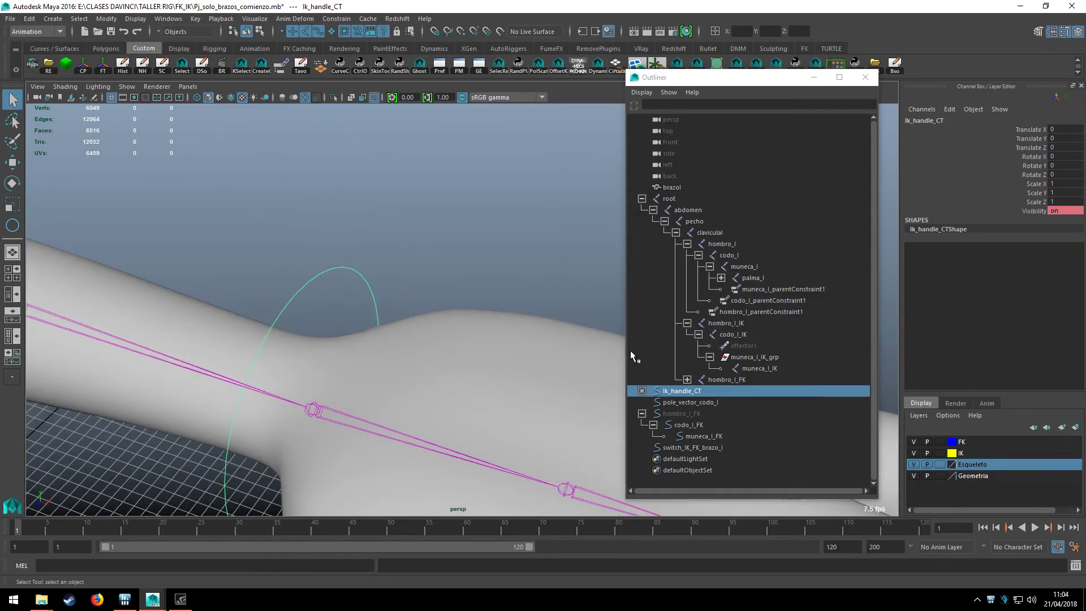
alt+drag(441, 305, 358, 234)
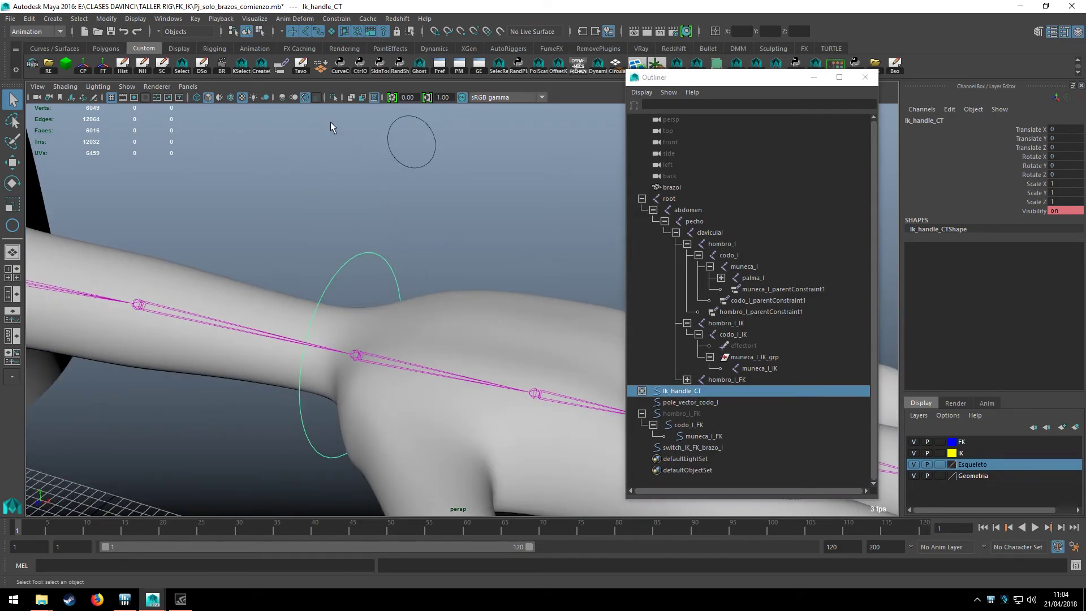
middle_drag(766, 362, 734, 366)
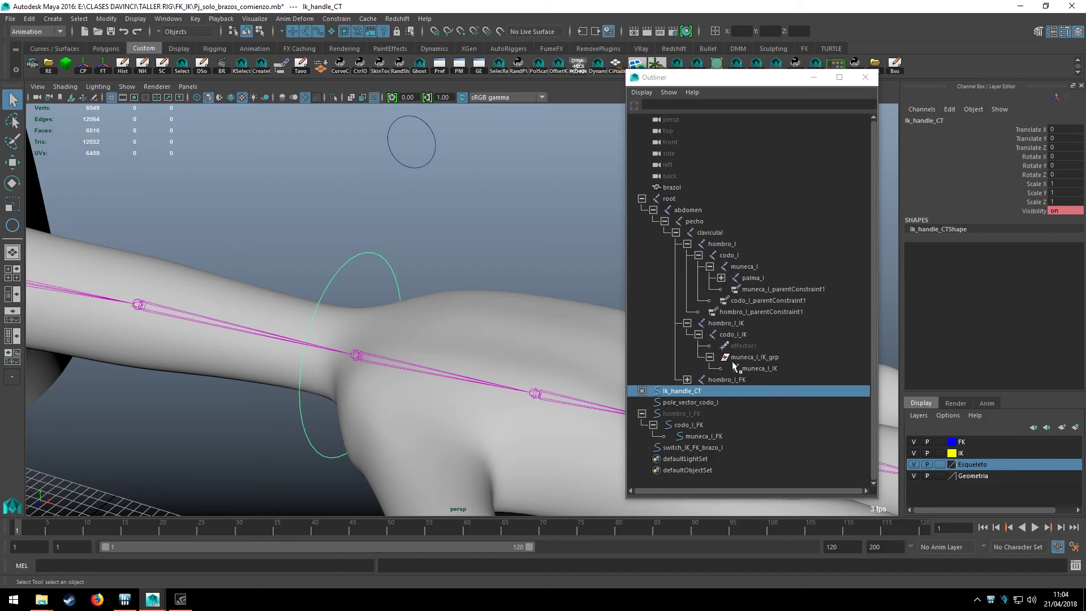
ctrl+click(744, 357)
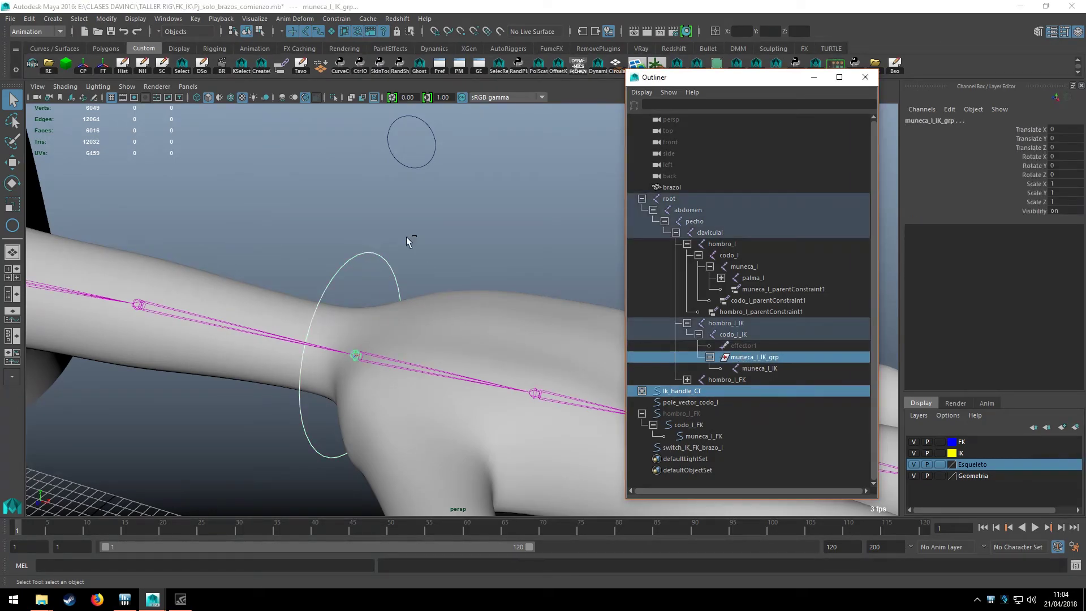
Orient-constrain muneca_l_IK_grp to Ik_handle_CT with Maintain offset enabled
click(343, 19)
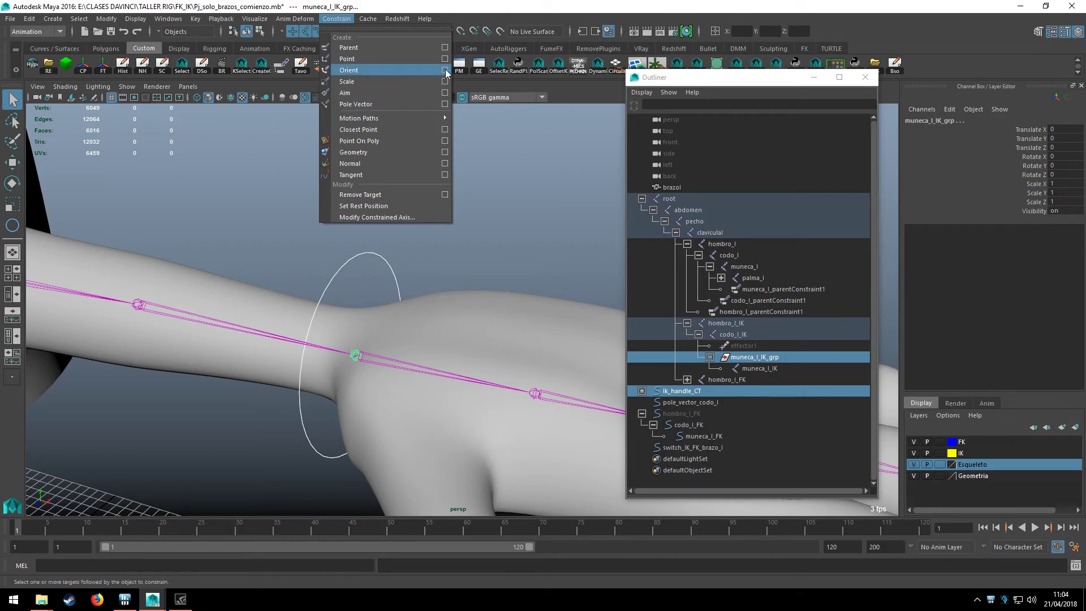
click(445, 70)
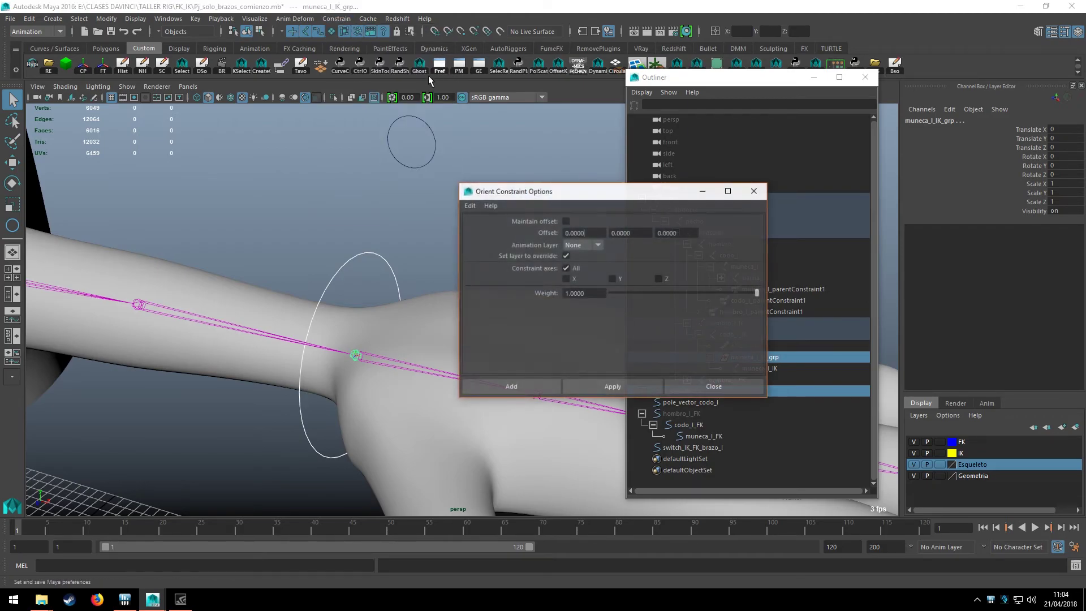
click(565, 221)
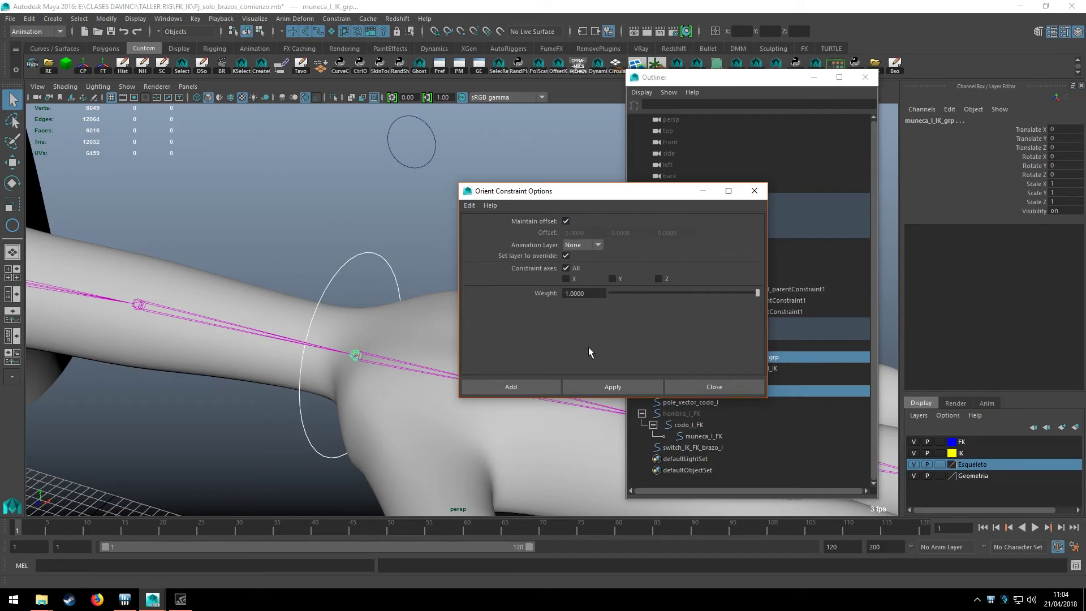
click(602, 389)
click(697, 382)
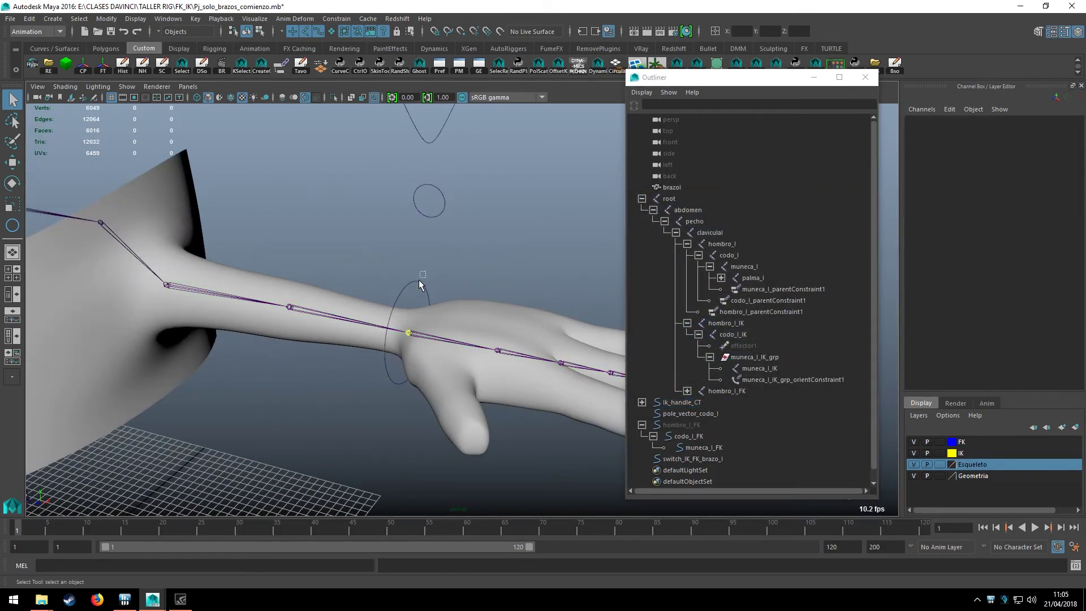
click(418, 281)
Test-rotate the wrist control and move the elbow pole vector, undoing both
key(e)
mouse_move(430, 334)
mouse_down()
mouse_move(393, 338)
mouse_move(330, 262)
mouse_move(383, 315)
mouse_move(355, 280)
mouse_move(234, 180)
mouse_up()
key(ctrl+z)
key(w)
key(q)
click(345, 264)
key(w)
key(ctrl+z)
Rotate Ik_handle_CT to check the wrist follows, then undo all test changes
click(338, 195)
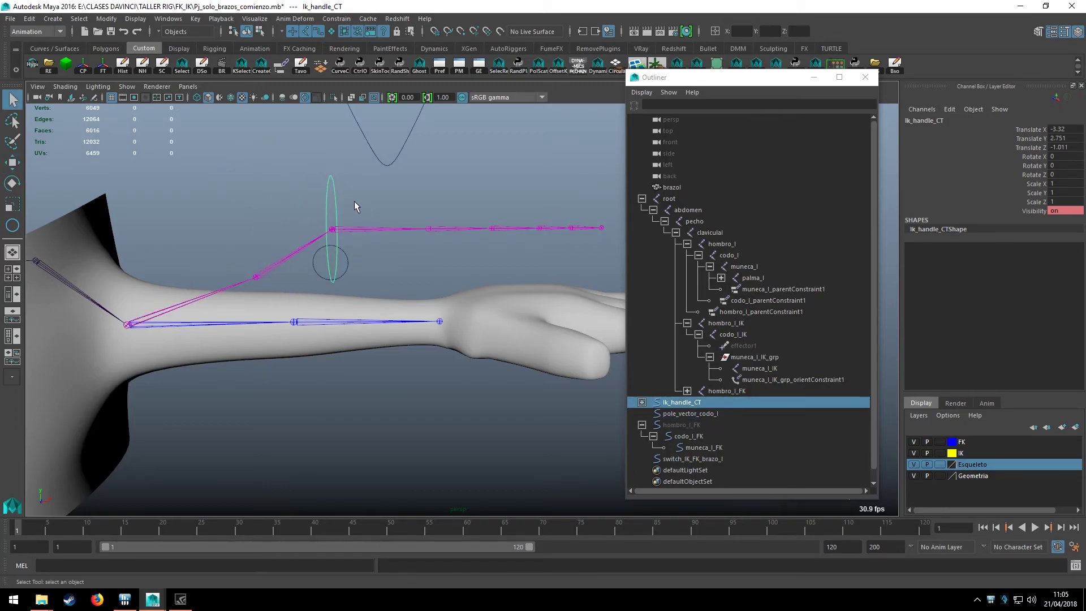
key(e)
mouse_move(354, 202)
alt+mouse_down()
mouse_move(308, 265)
mouse_move(460, 257)
alt+mouse_up()
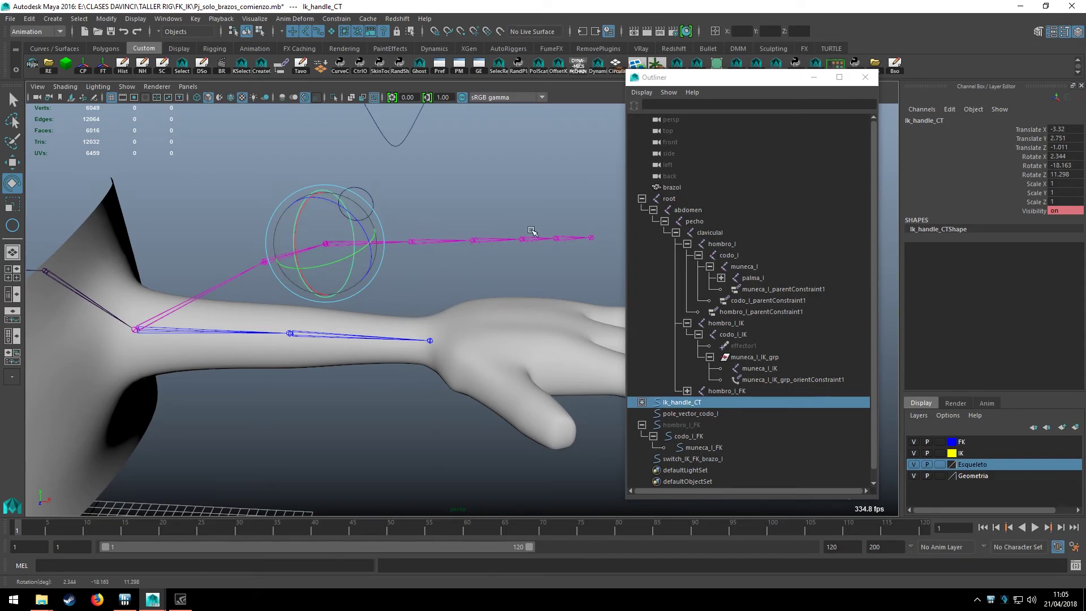
key(ctrl+z)
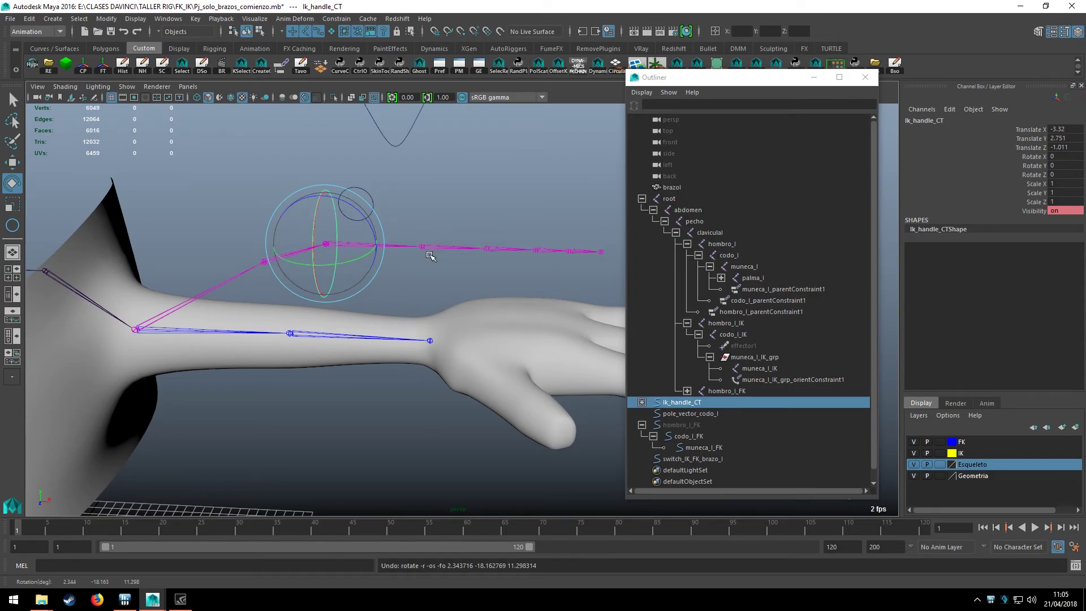
key(ctrl+z)
key(ctrl+z)
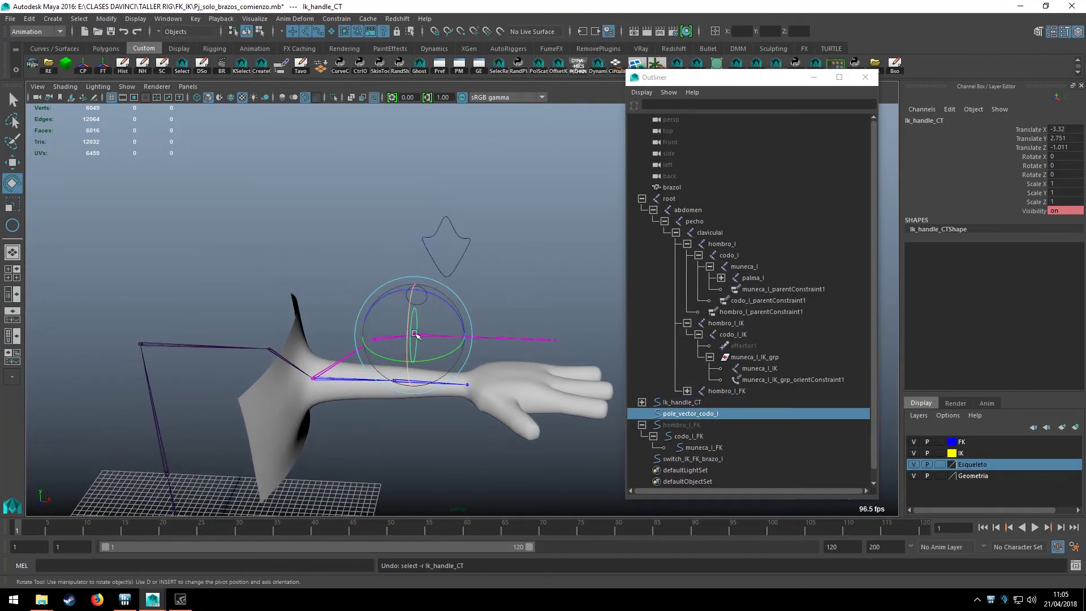
key(ctrl+z)
key(ctrl+z)
key(ctrl+z)
key(ctrl+z)
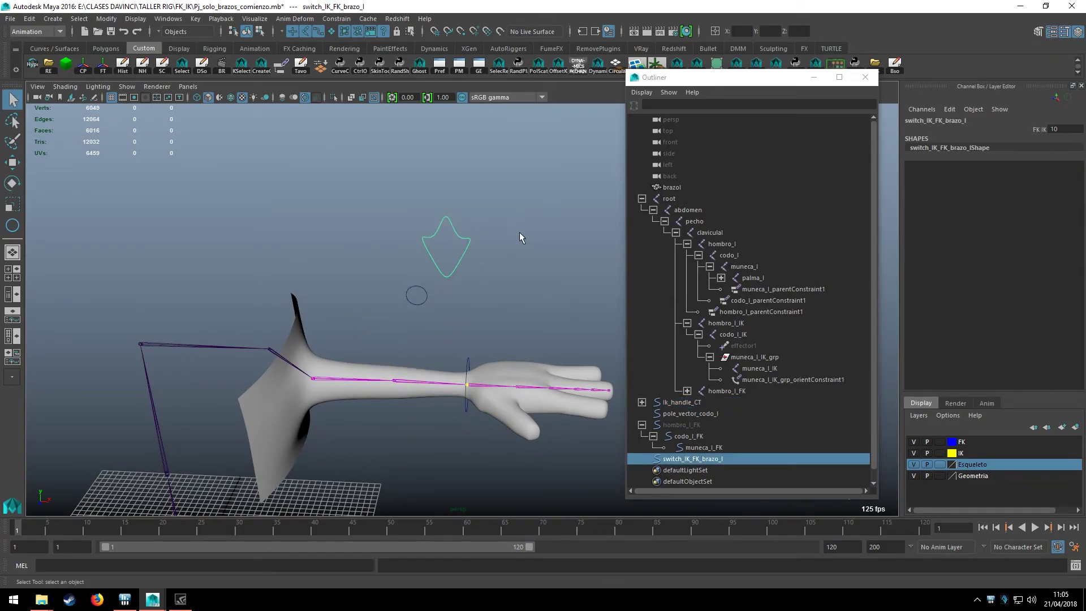
key(ctrl+z)
Select the IK/FK switch control and set its FK IK attribute to 10
key(q)
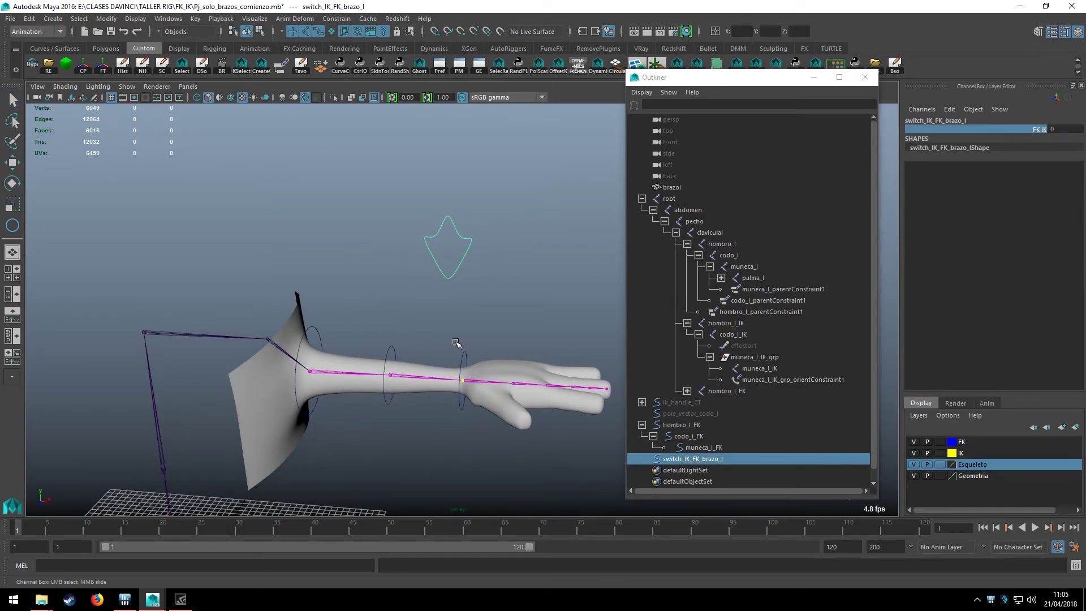
alt+drag(456, 343, 478, 267)
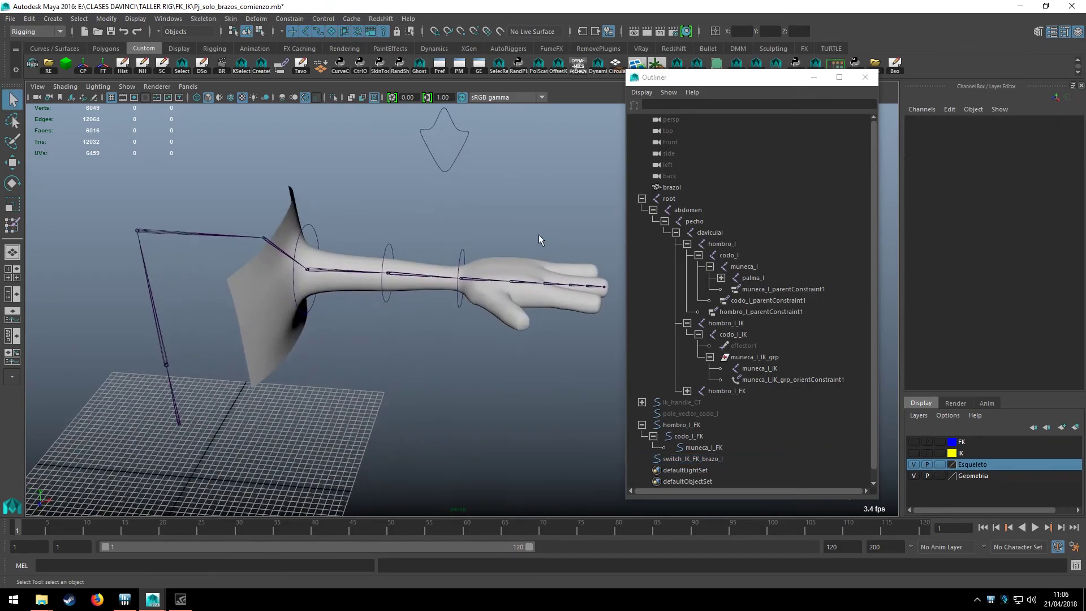
mouse_move(406, 268)
alt+mouse_down()
mouse_move(497, 259)
mouse_move(460, 234)
mouse_move(506, 254)
mouse_move(489, 224)
alt+mouse_up()
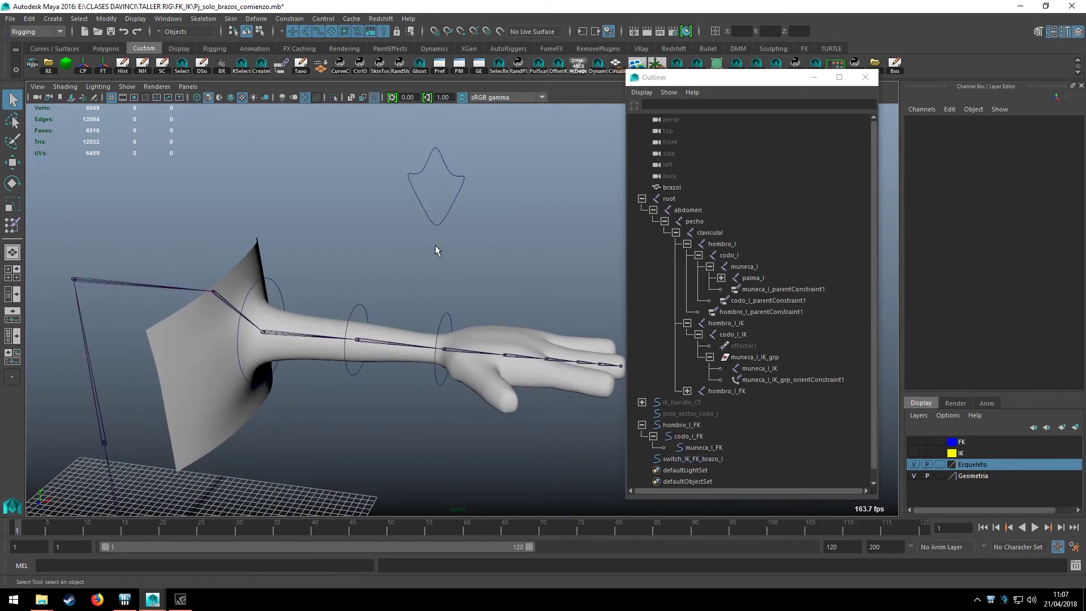
click(422, 196)
alt+drag(426, 195, 443, 187)
click(1016, 129)
middle_drag(486, 184, 516, 182)
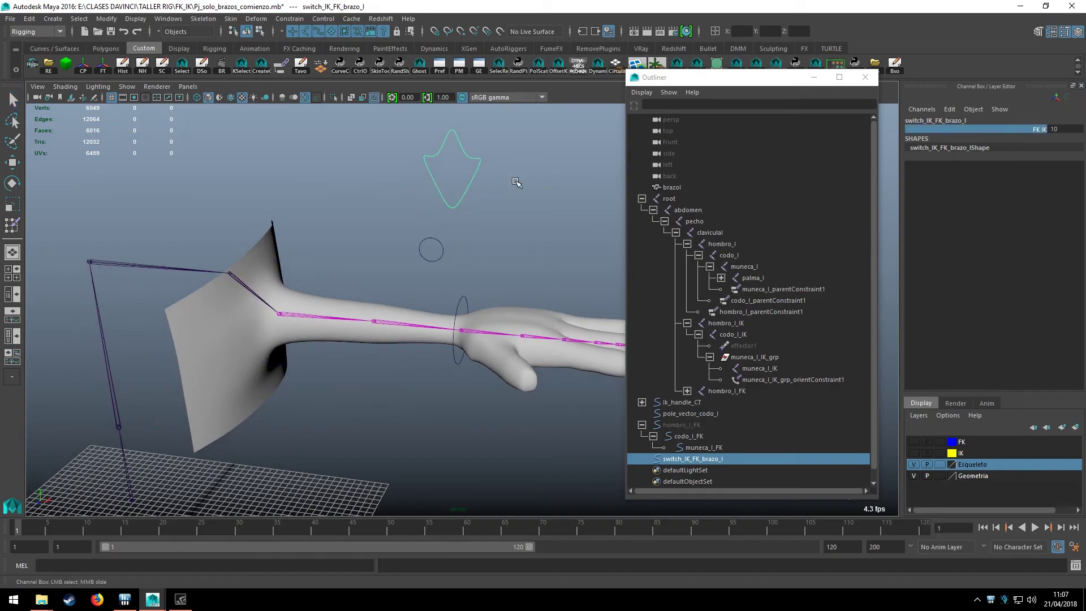
alt+drag(394, 254, 322, 316)
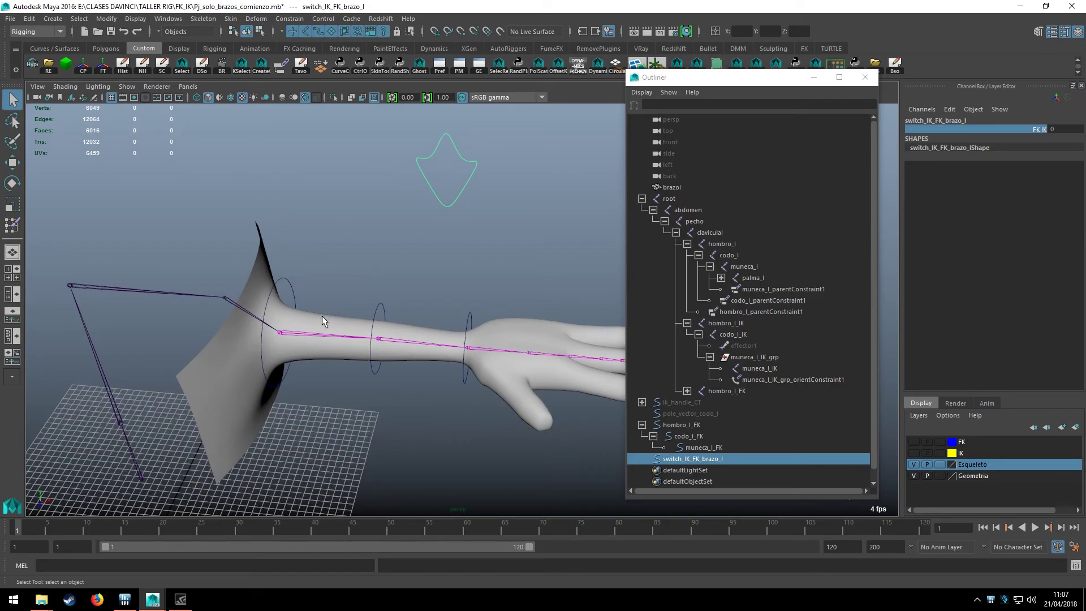
Collapse the hombro branches and select clavicular and hombro_l in the Outliner
click(687, 323)
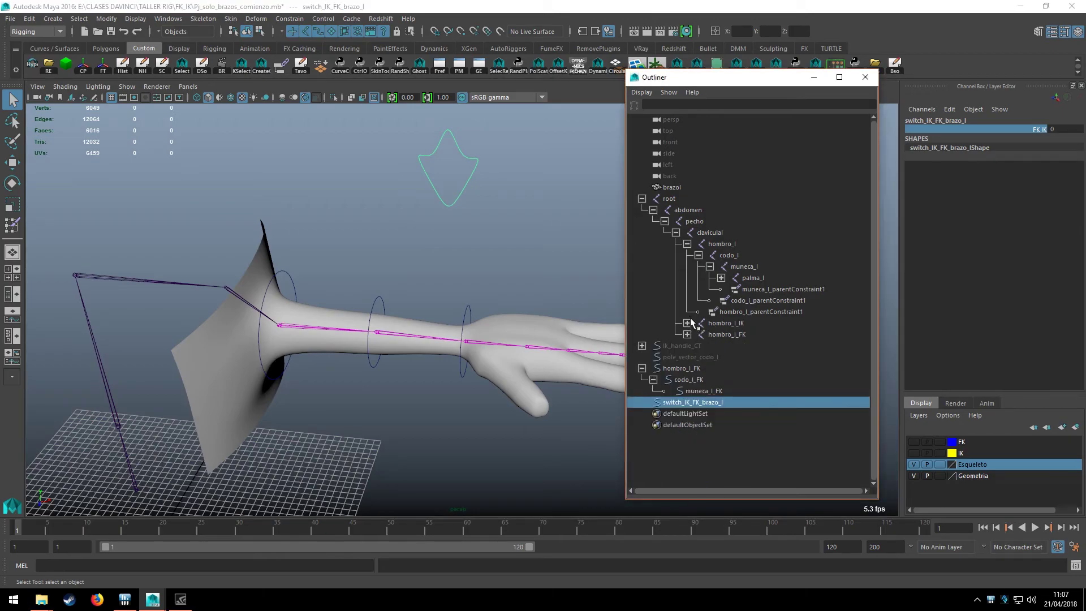
click(686, 244)
alt+drag(452, 260, 283, 295)
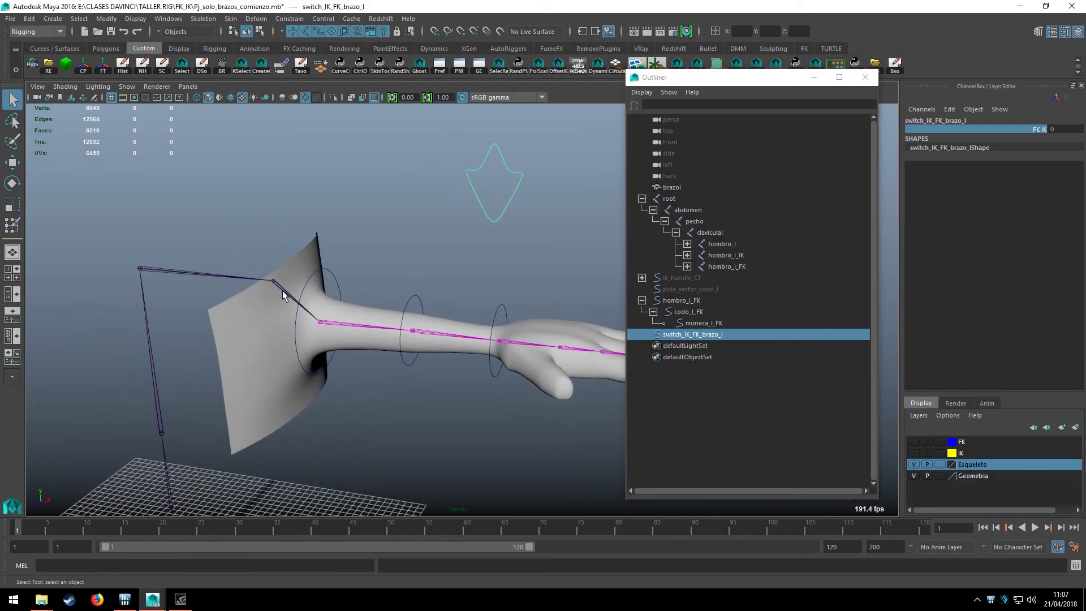
click(704, 233)
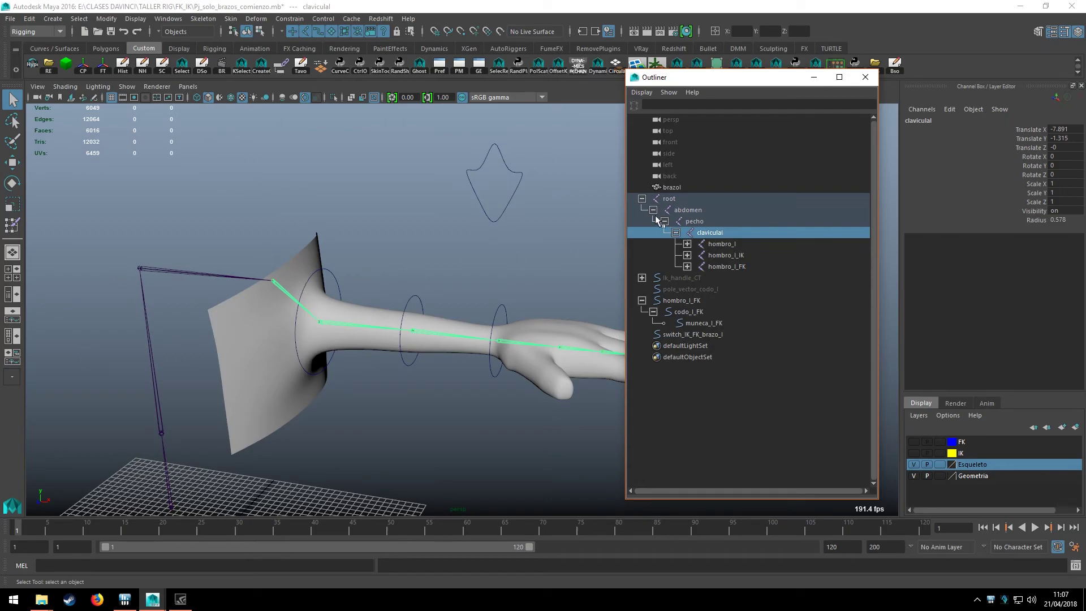
alt+drag(429, 266, 290, 300)
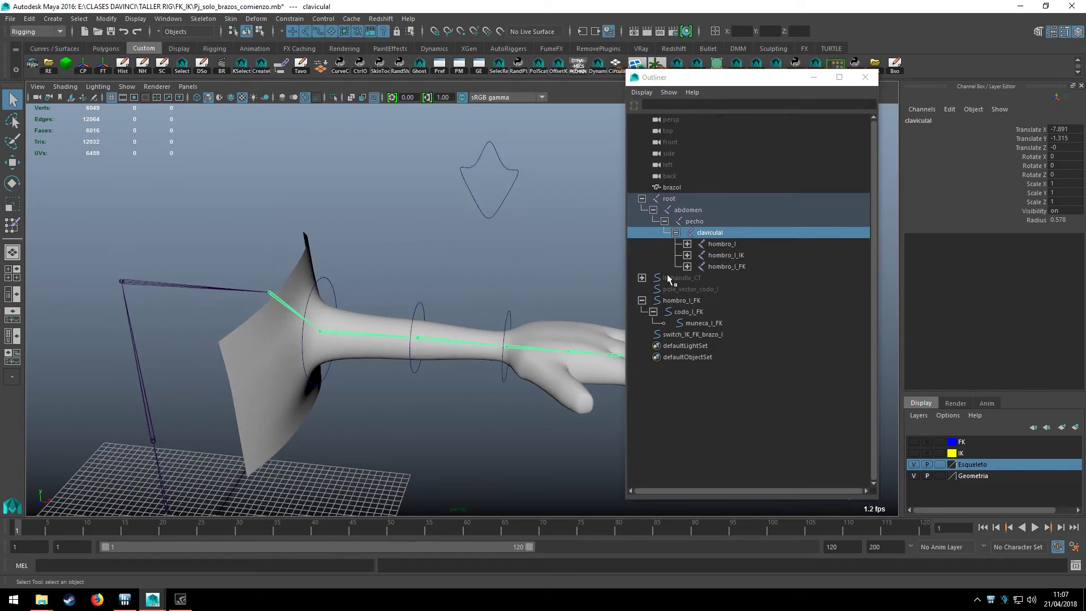
click(716, 243)
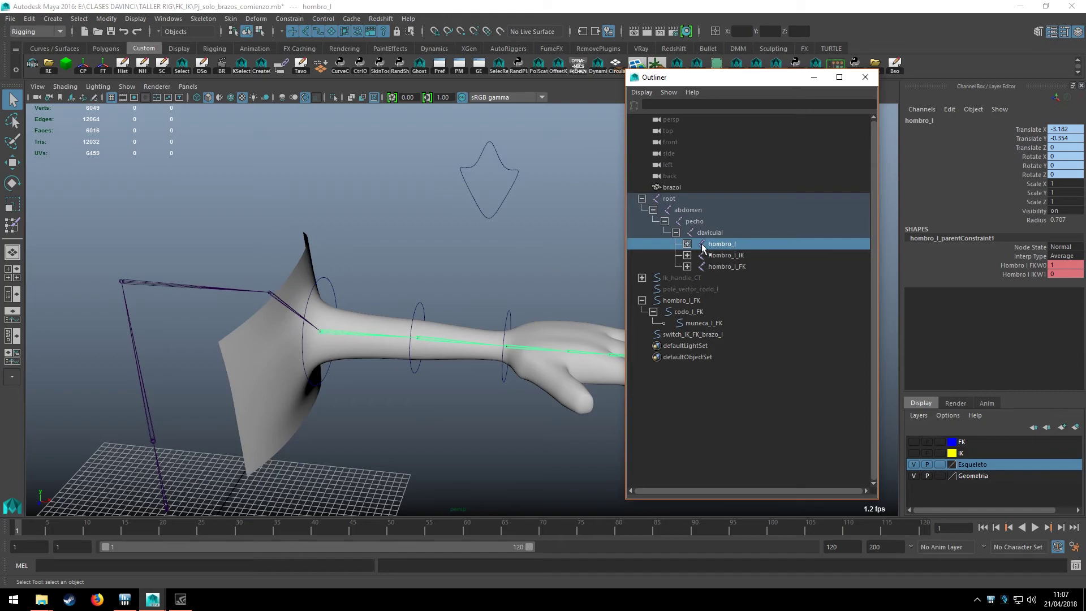
Drag hombro_l_IK and hombro_l_FK out to the Outliner's top level
click(725, 255)
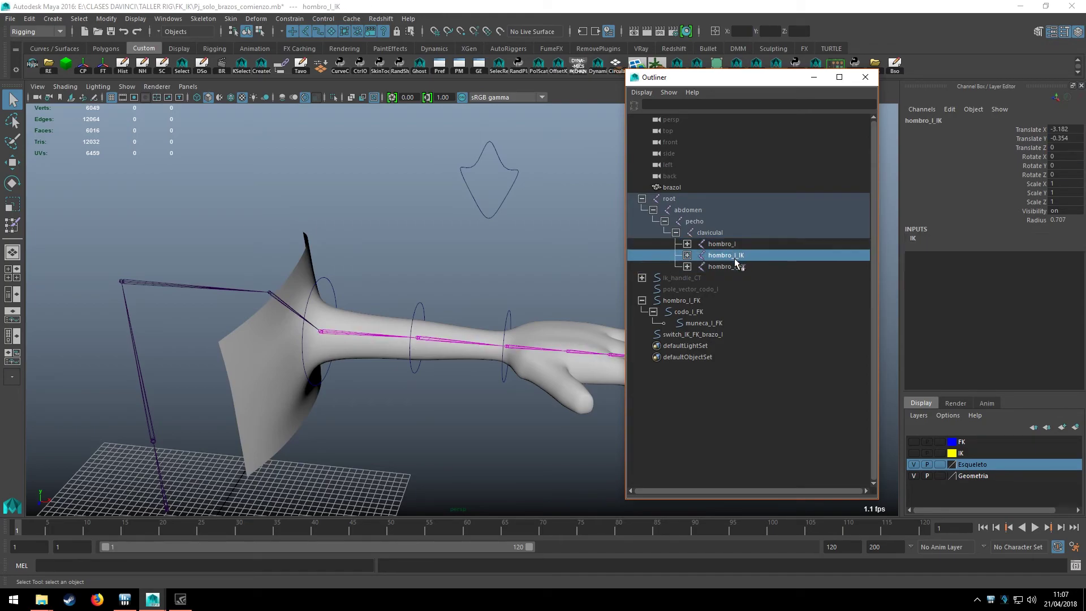
click(732, 266)
click(733, 263)
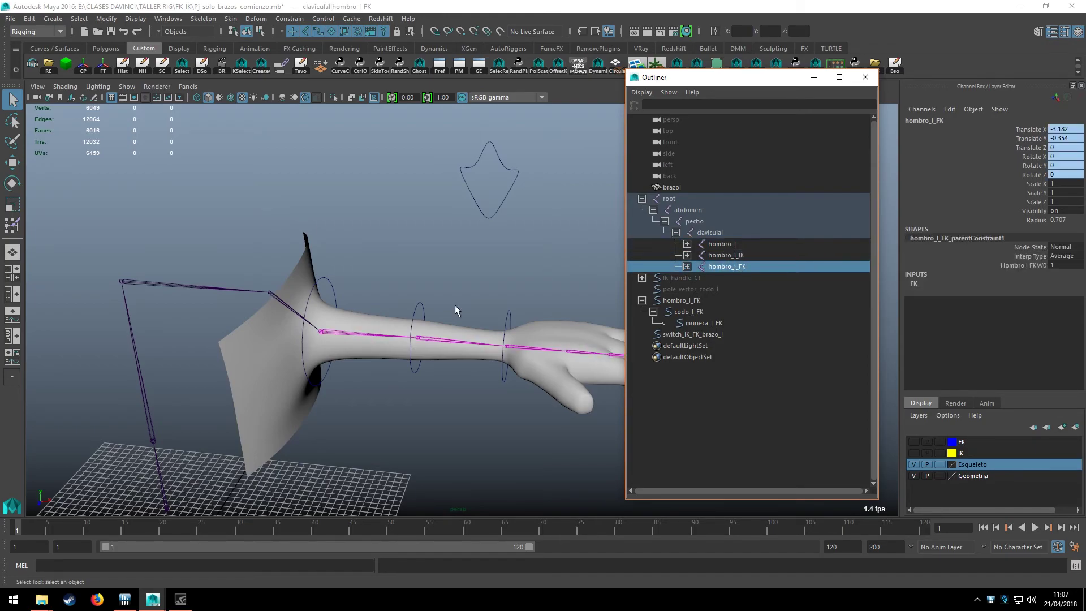
ctrl+click(721, 261)
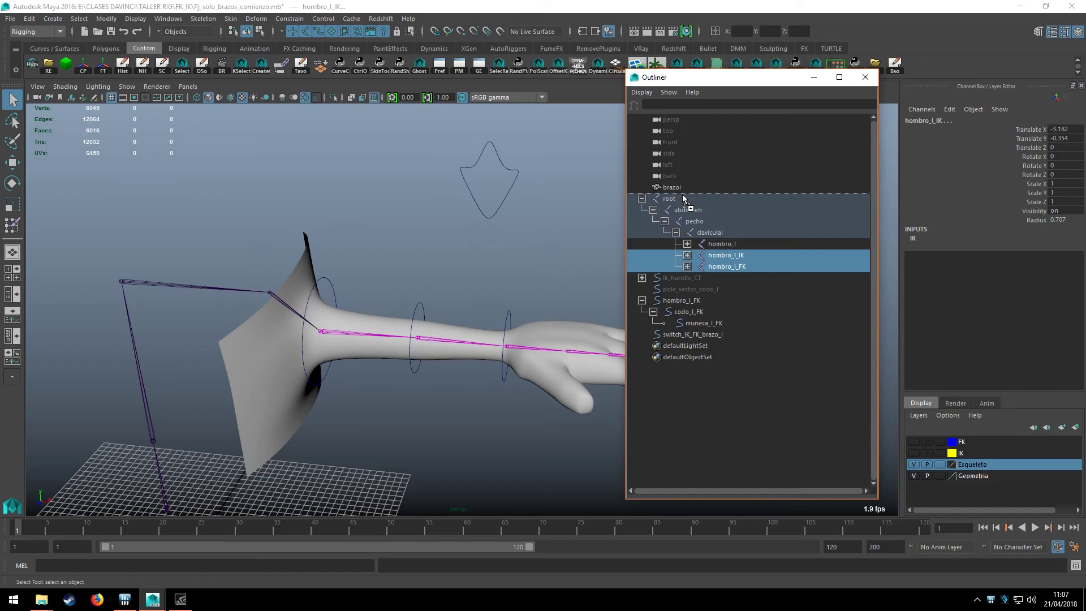
drag(682, 198, 683, 198)
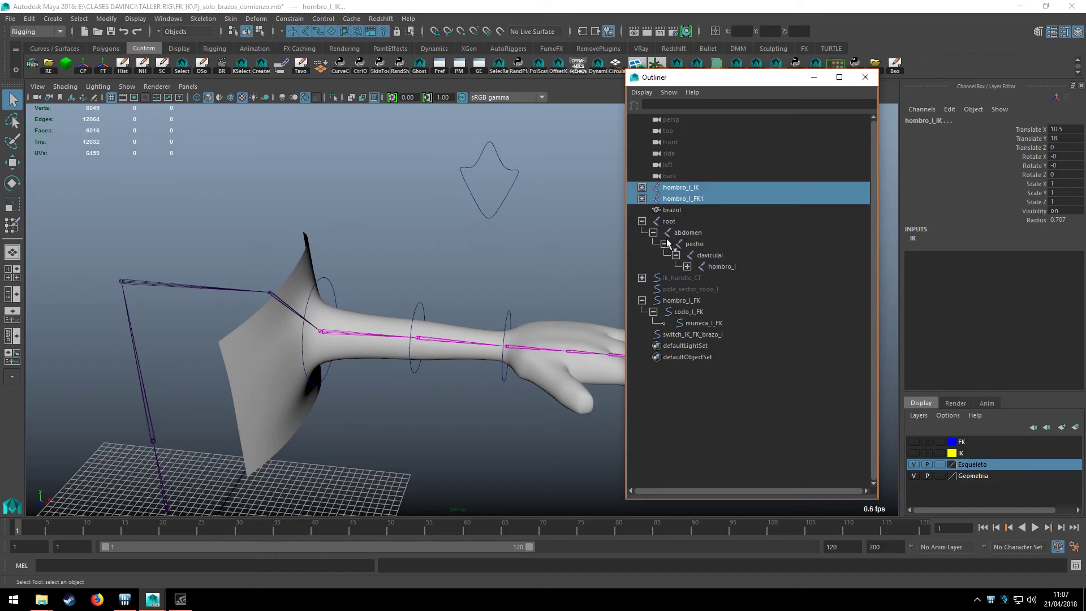
Check the hierarchy by selecting hombro_l, root and clavicular
click(721, 266)
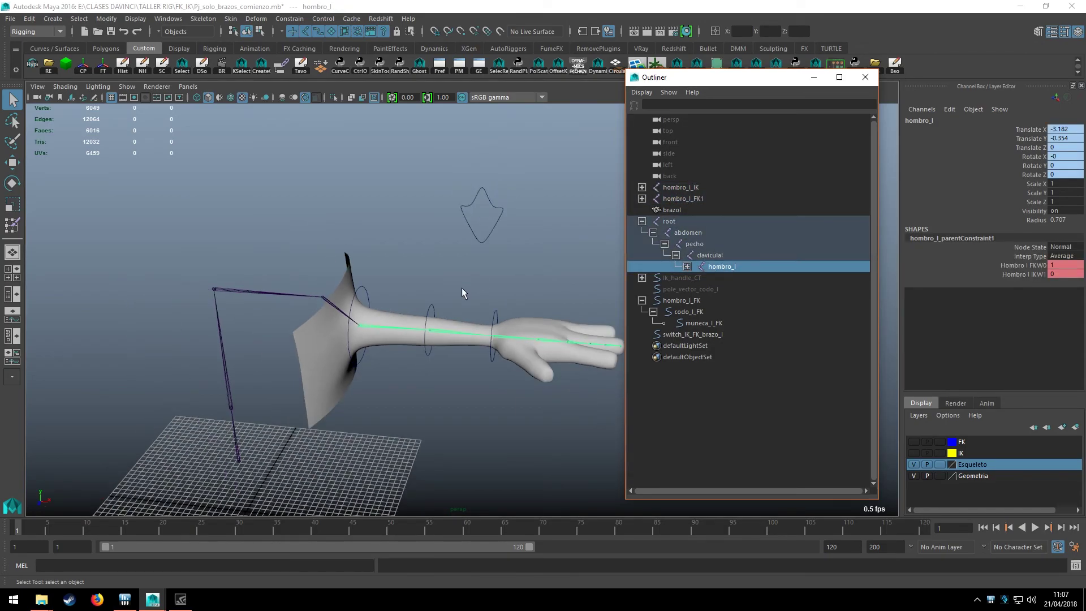
alt+drag(461, 287, 472, 306)
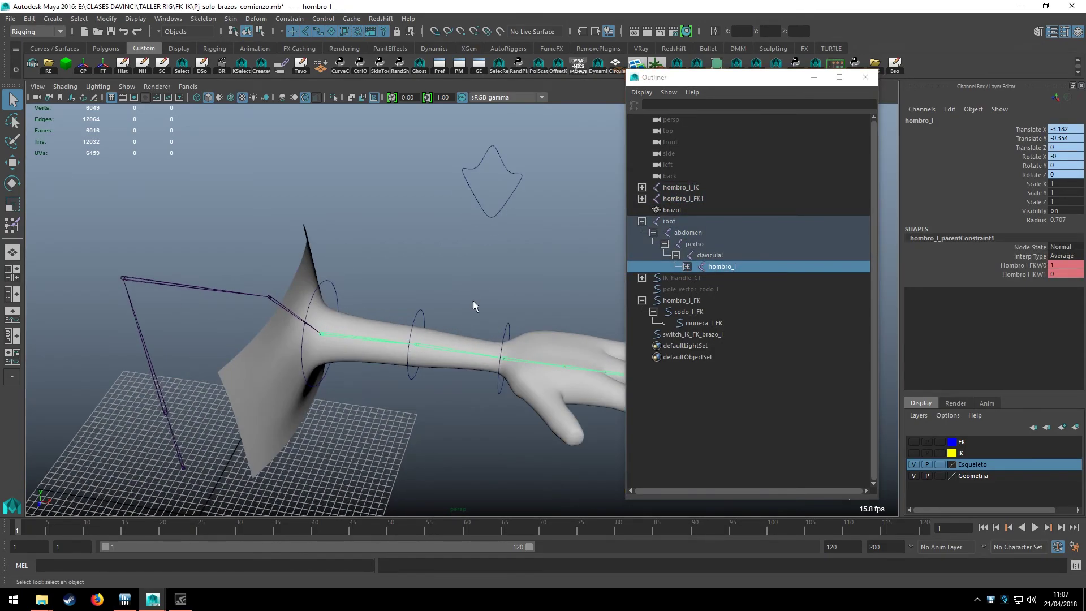
click(670, 221)
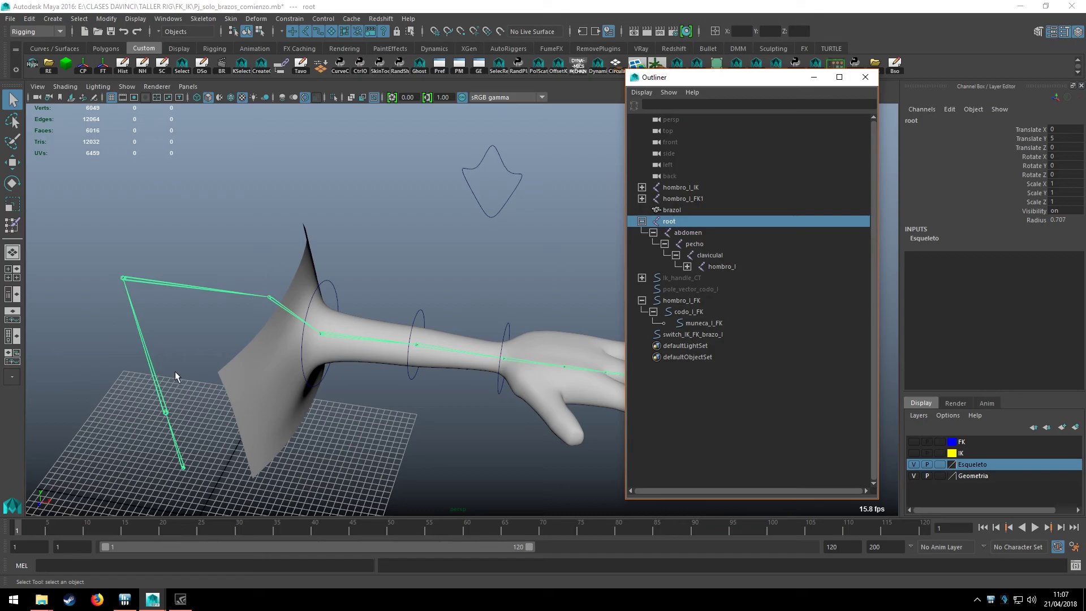
mouse_move(175, 371)
alt+mouse_down()
mouse_move(269, 298)
mouse_move(256, 249)
alt+mouse_up()
click(271, 294)
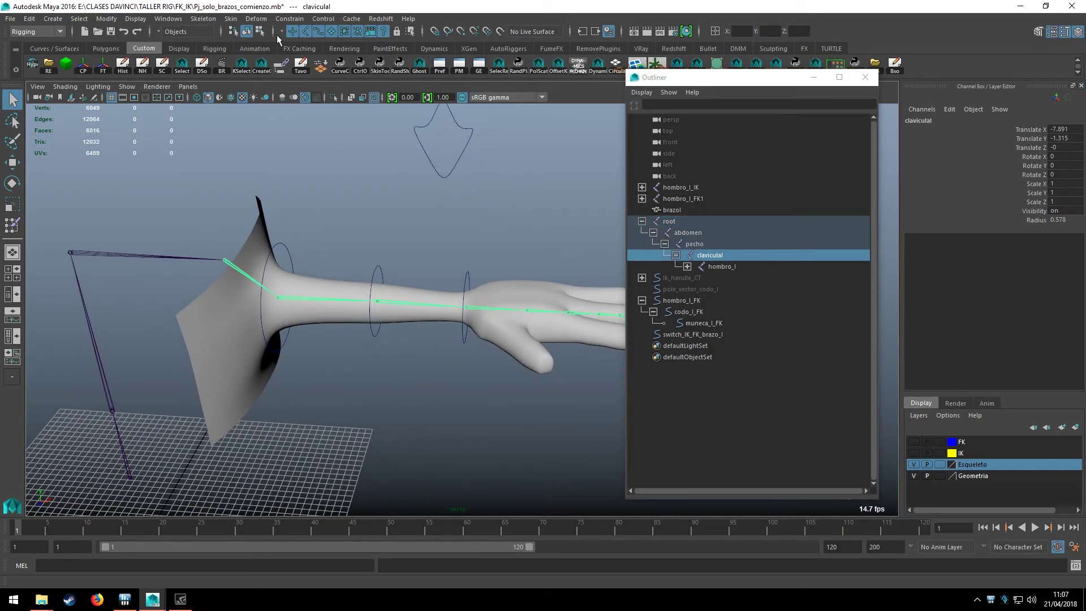
Bind the brazol mesh to the clavicular skeleton and select the hombro_l_FK control
click(231, 24)
click(266, 43)
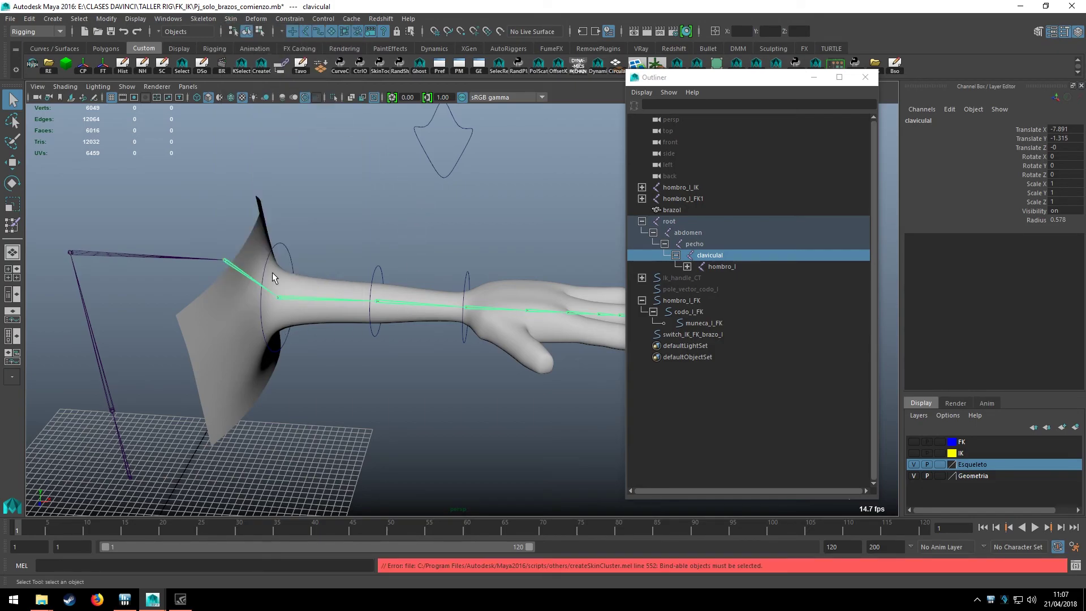
shift+click(212, 335)
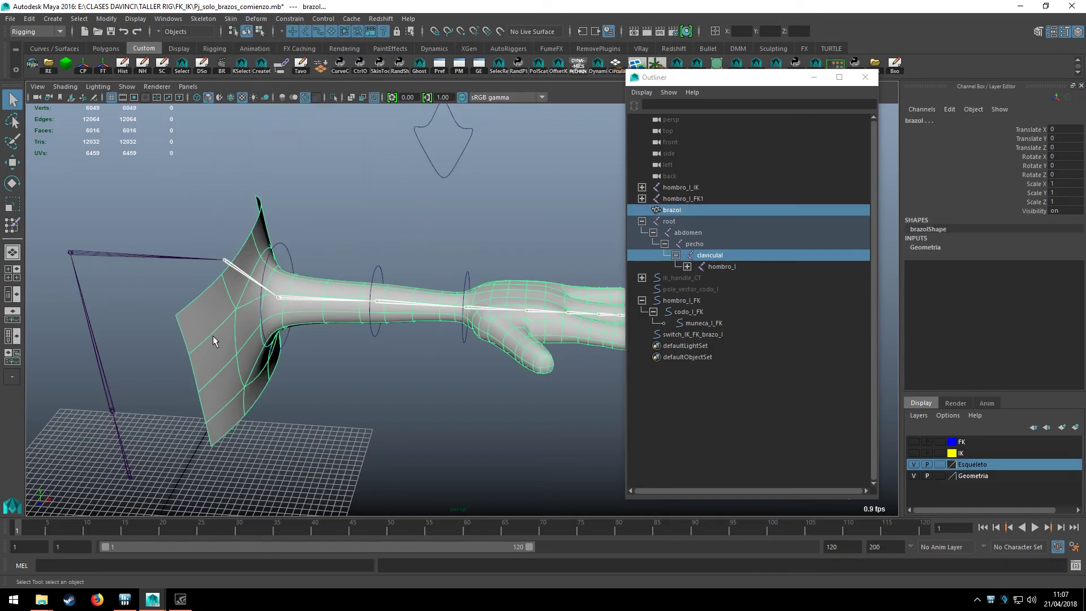
click(230, 21)
click(254, 43)
mouse_move(288, 266)
alt+mouse_down()
mouse_move(304, 263)
mouse_move(276, 261)
alt+mouse_up()
click(303, 243)
click(298, 245)
Undo the test shoulder rotation and select the IK/FK switch curve
key(e)
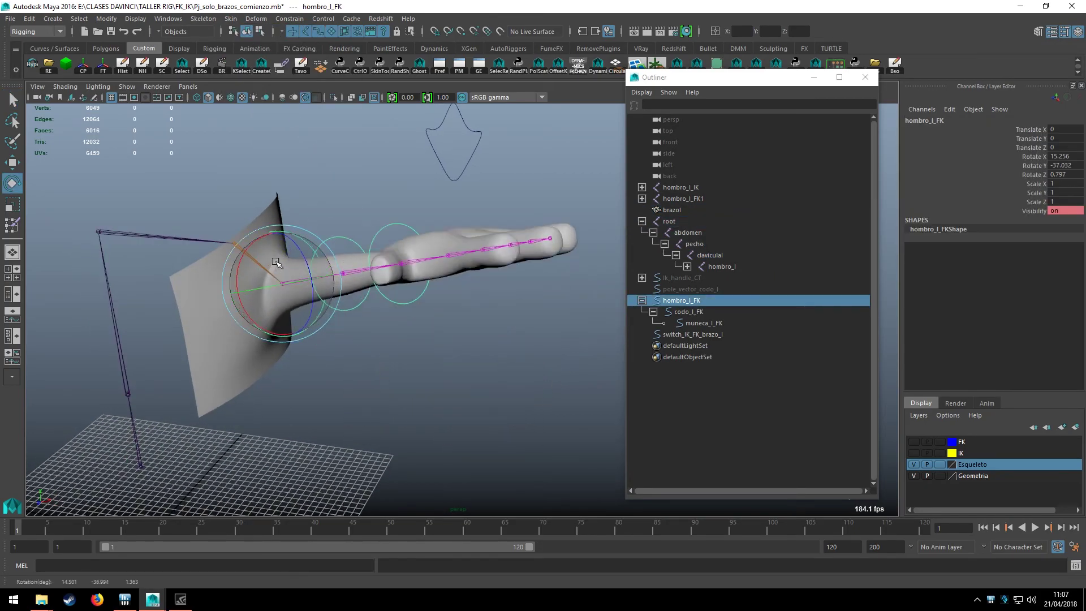
key(ctrl+z)
key(ctrl+z)
key(ctrl+z)
key(ctrl+z)
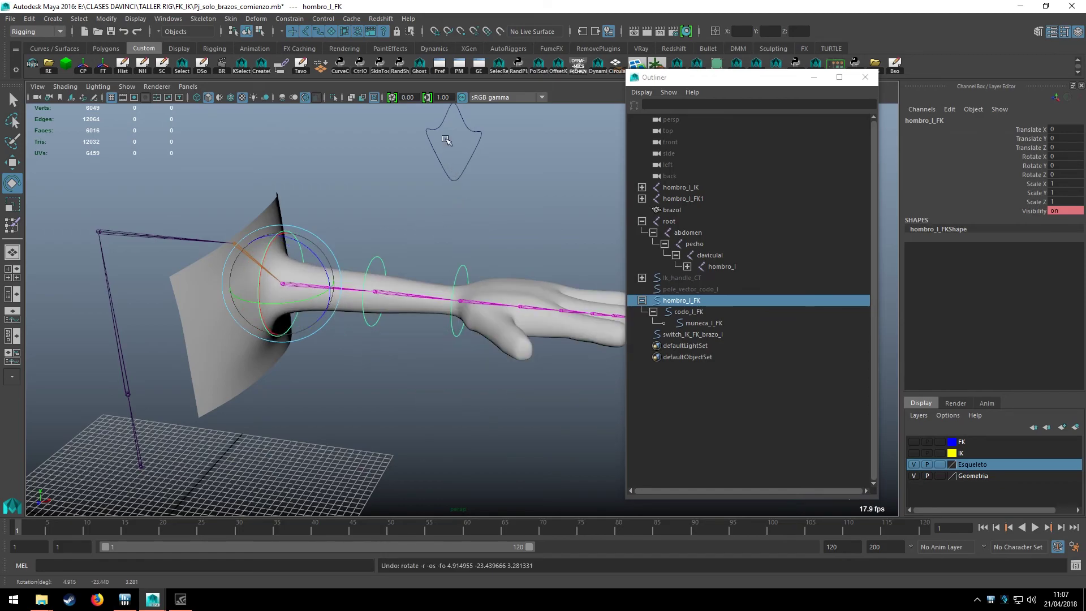
click(446, 140)
key(q)
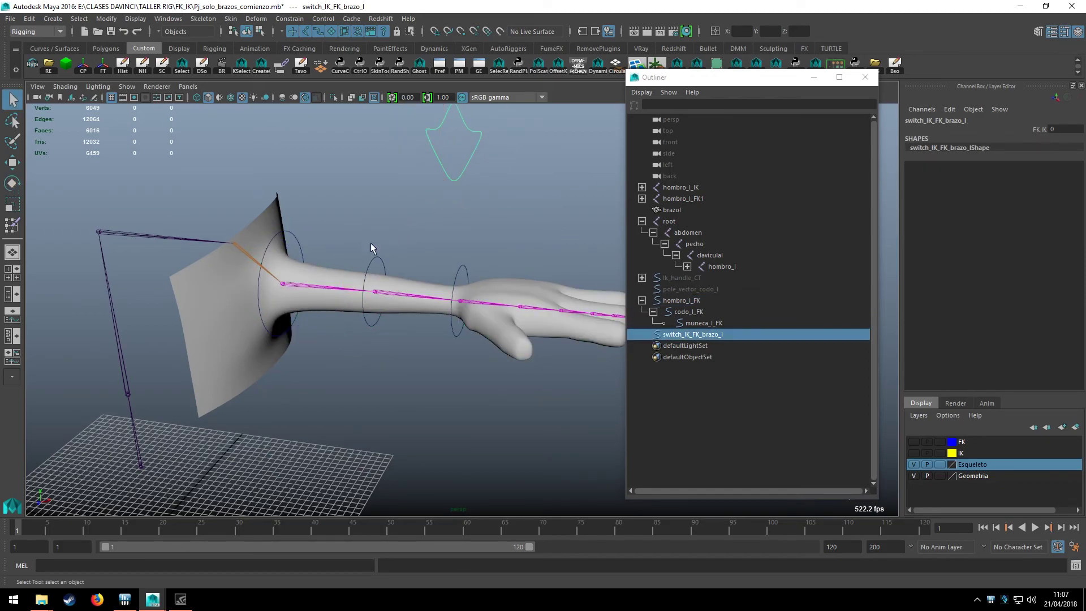
Rotate hombro_l_FK to swing the arm down and bend the elbow with codo_l_FK
click(299, 237)
key(e)
mouse_move(314, 286)
mouse_down()
mouse_move(399, 321)
mouse_move(385, 322)
mouse_move(451, 262)
mouse_move(516, 240)
mouse_move(500, 203)
mouse_up()
key(q)
click(346, 298)
key(e)
Turn the hand with muneca_l_FK, then reselect switch_IK_FK_brazo_l
key(q)
click(415, 326)
key(e)
key(q)
click(475, 210)
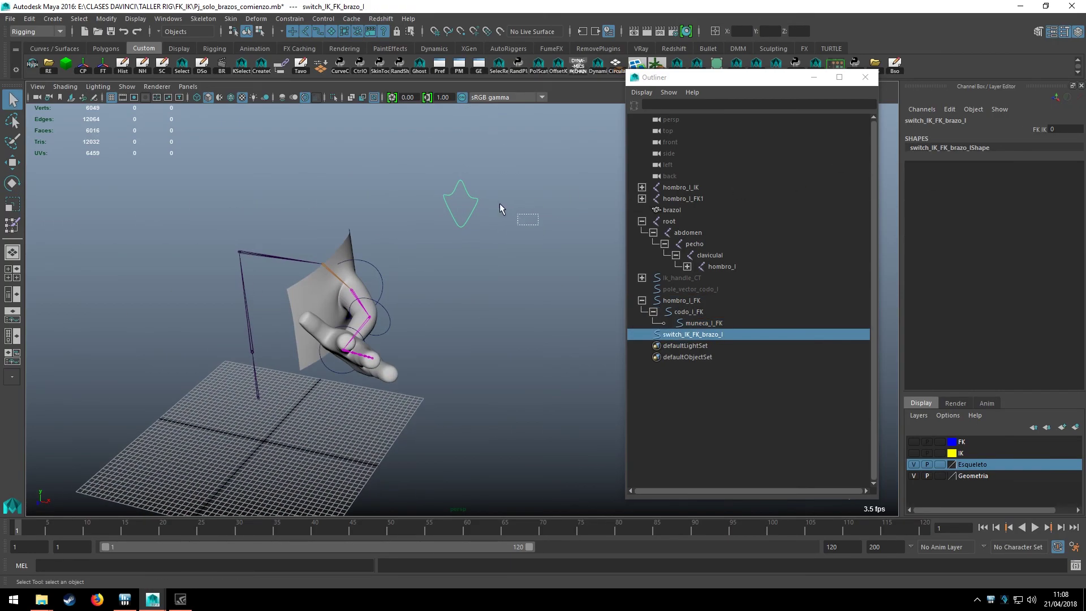
Raise the switch's FK IK attribute to 10 so the arm follows the IK chain
click(1035, 129)
mouse_move(456, 253)
middle_down()
mouse_move(527, 249)
mouse_move(451, 251)
mouse_move(528, 239)
middle_up()
scroll(517, 249, up, 3)
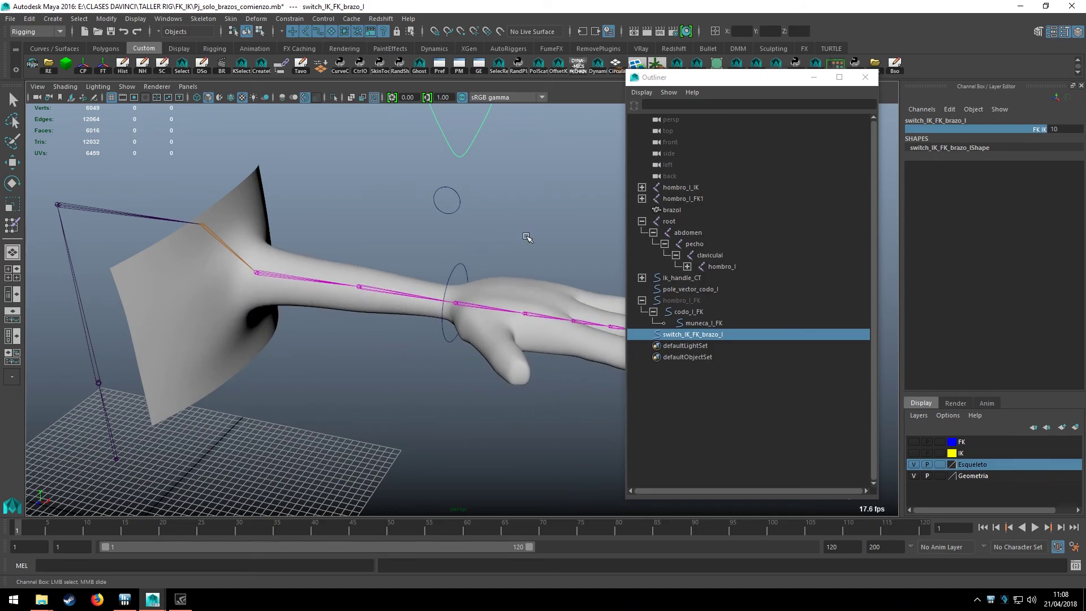
scroll(499, 236, up, 2)
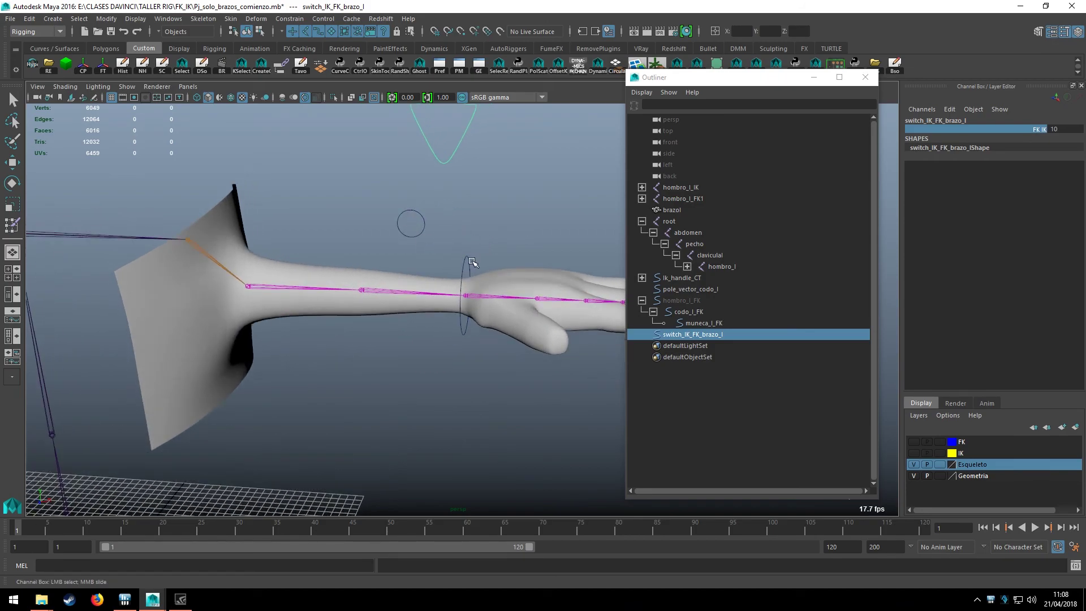
Move Ik_handle_CT to bend the arm and pole_vector_codo_l to redirect the elbow
key(w)
click(471, 260)
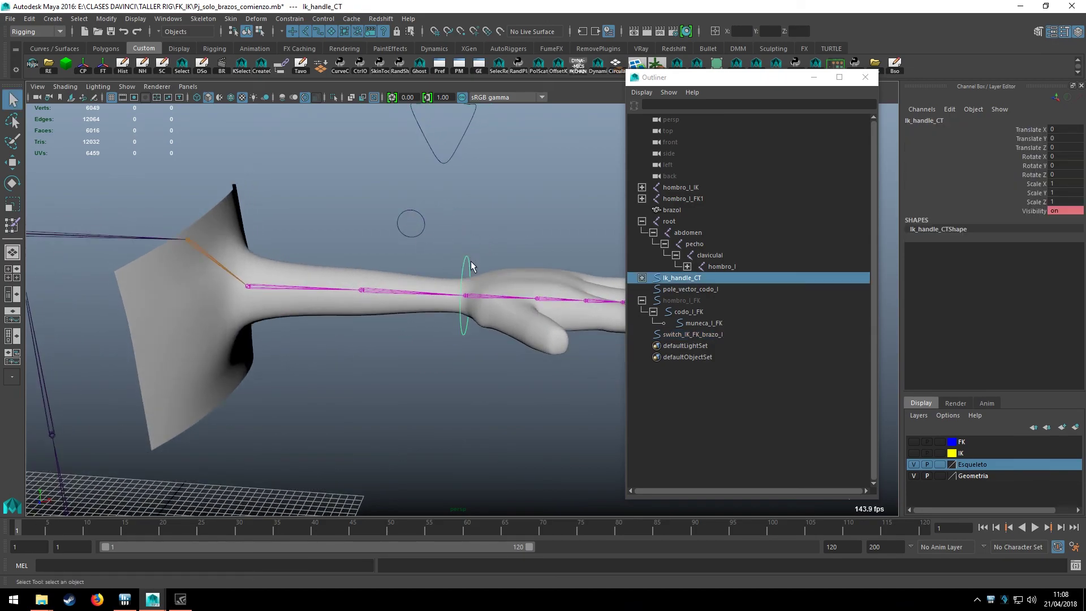
alt+middle_drag(470, 260, 477, 309)
mouse_move(473, 324)
mouse_down()
mouse_move(363, 303)
mouse_move(374, 286)
mouse_move(388, 311)
mouse_move(434, 298)
mouse_up()
click(429, 249)
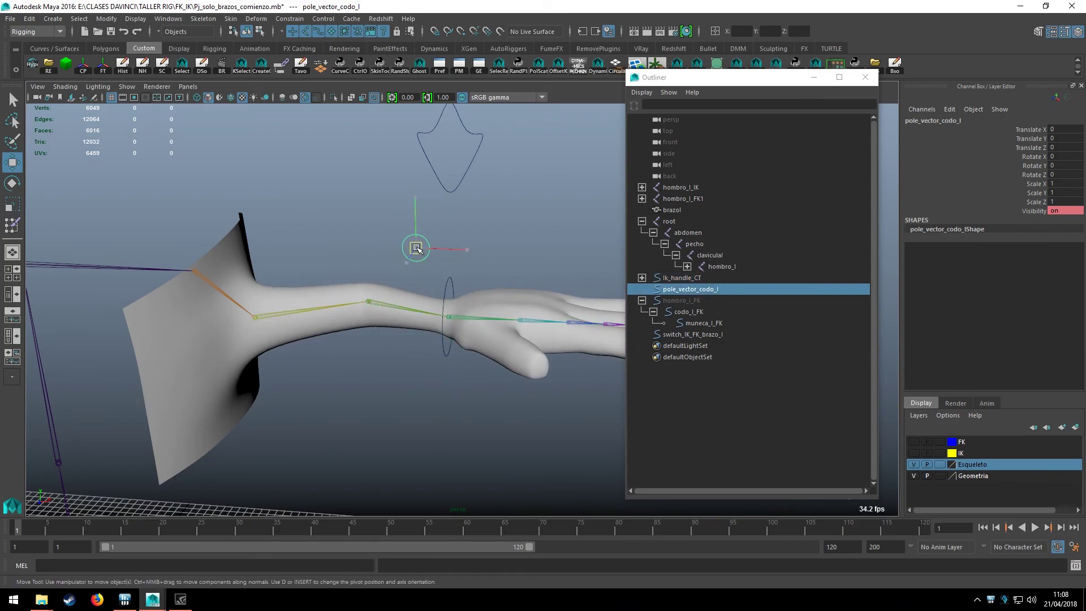
mouse_move(417, 249)
mouse_down()
mouse_move(363, 260)
mouse_move(364, 284)
mouse_move(400, 322)
mouse_up()
Reselect Ik_handle_CT and rotate it to turn the hand
key(q)
scroll(464, 297, down, 4)
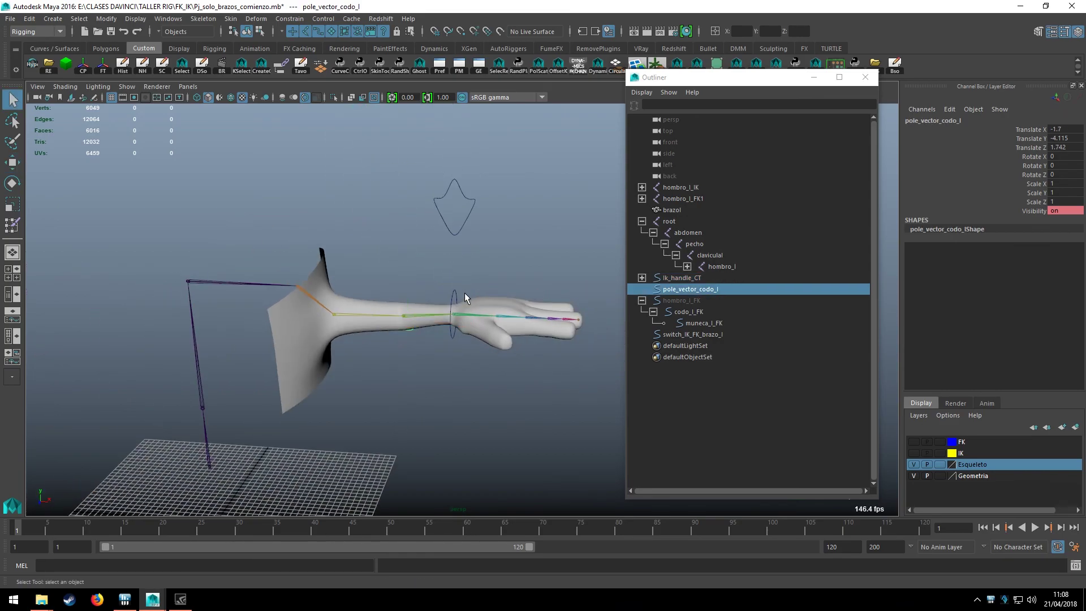
click(454, 299)
scroll(464, 295, up, 3)
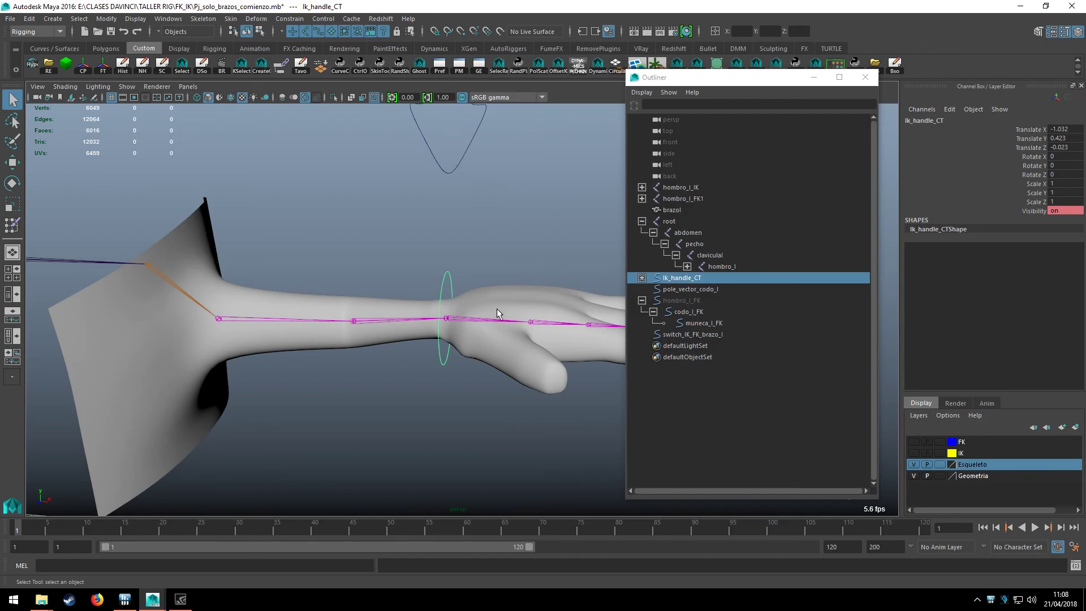
key(e)
mouse_move(497, 313)
mouse_down()
mouse_move(439, 282)
mouse_move(487, 271)
mouse_move(452, 306)
mouse_up()
scroll(447, 294, down, 3)
Select the IK/FK switch curve and slide FK IK between IK and FK poses
key(q)
click(439, 247)
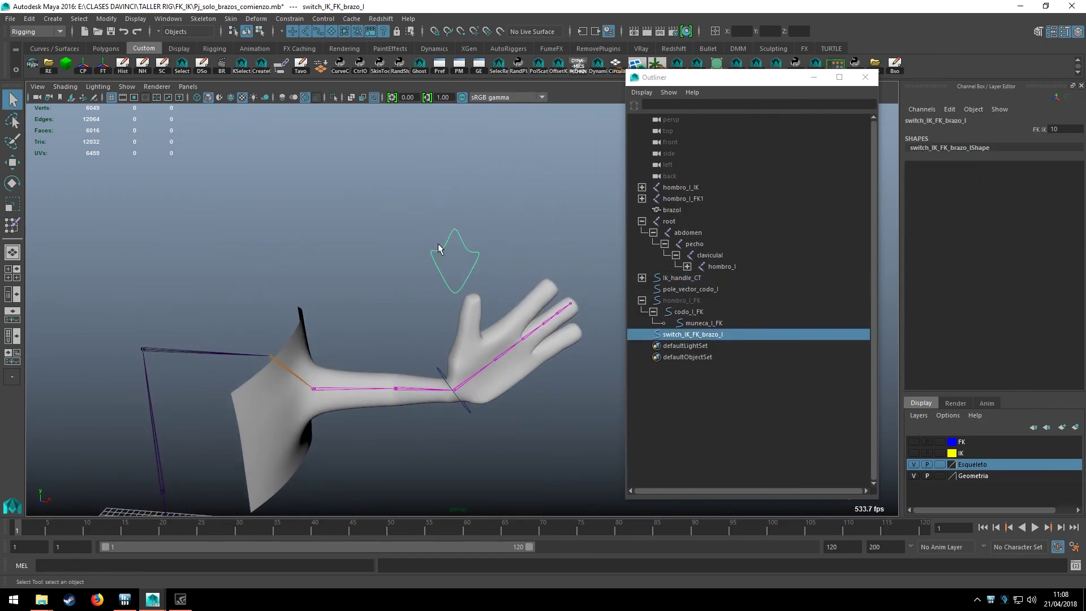
alt+drag(439, 247, 504, 181)
click(1034, 130)
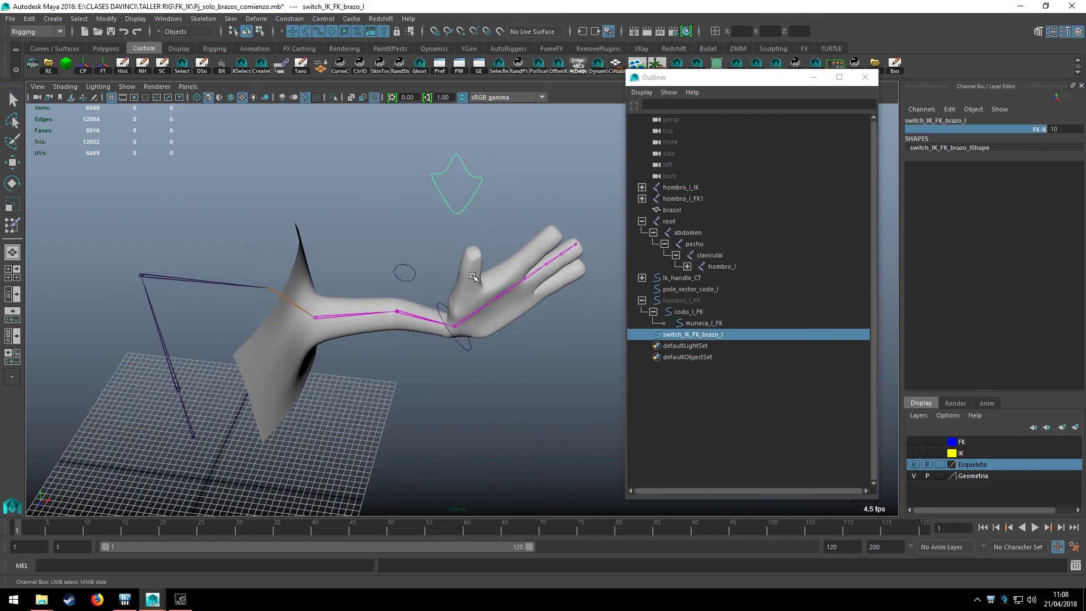
middle_drag(473, 276, 481, 272)
mouse_move(485, 270)
alt+mouse_down()
mouse_move(485, 213)
mouse_move(469, 317)
mouse_move(391, 409)
mouse_move(396, 388)
mouse_move(371, 376)
alt+mouse_up()
Zoom and orbit the view to face the open hand
scroll(469, 328, up, 5)
scroll(467, 333, down, 4)
scroll(467, 338, down, 2)
scroll(376, 359, up, 3)
scroll(418, 348, down, 1)
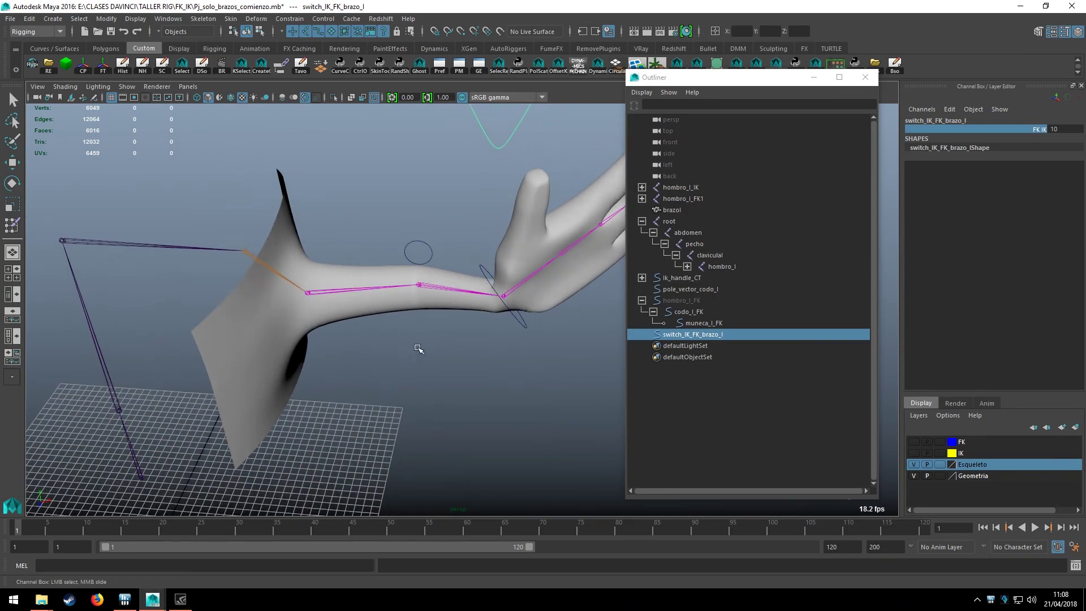
alt+drag(419, 348, 553, 348)
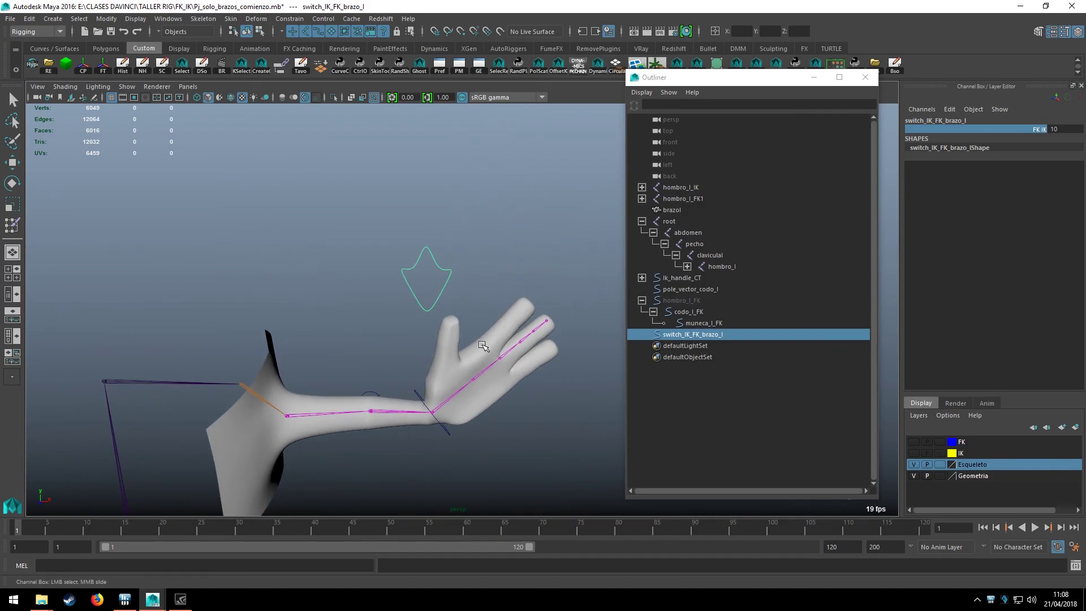
mouse_move(482, 346)
alt+mouse_down()
mouse_move(476, 332)
mouse_move(271, 325)
mouse_move(395, 294)
mouse_move(514, 298)
alt+mouse_up()
Move Ik_handle_CT upward, then rotate it until the skinned hand turns upright
click(477, 406)
key(w)
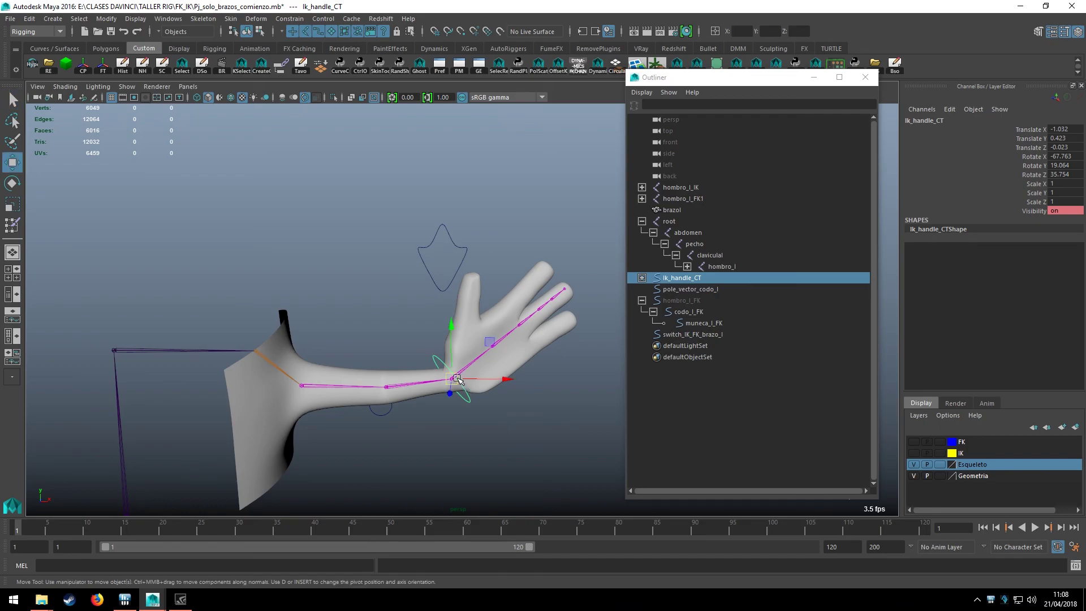
mouse_move(452, 377)
mouse_down()
mouse_move(428, 336)
mouse_move(450, 324)
mouse_move(441, 375)
mouse_move(426, 368)
mouse_move(444, 348)
mouse_up()
key(e)
scroll(449, 323, up, 3)
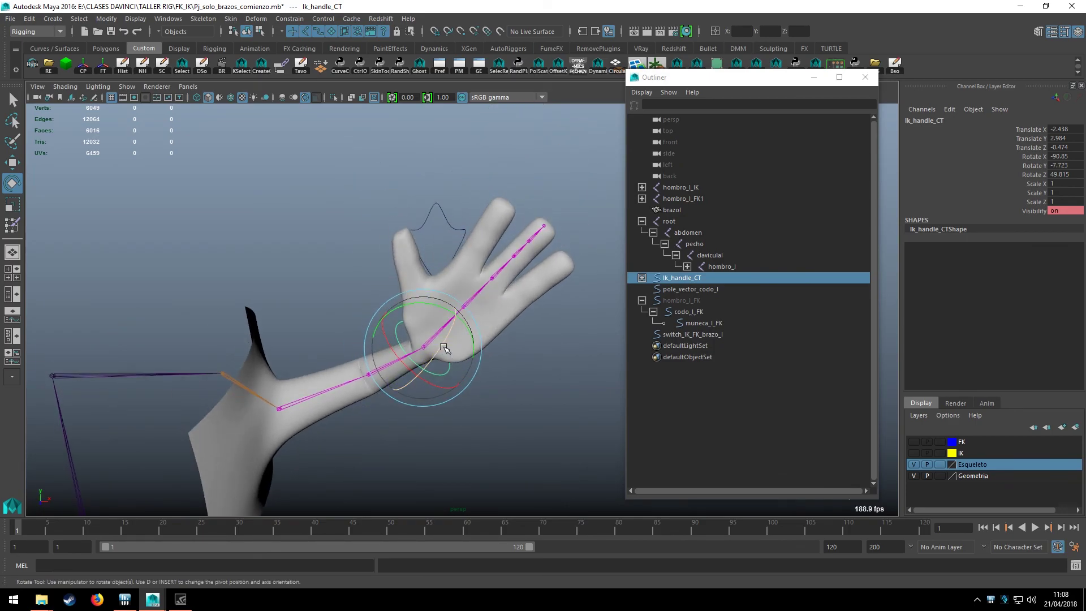
scroll(444, 348, up, 3)
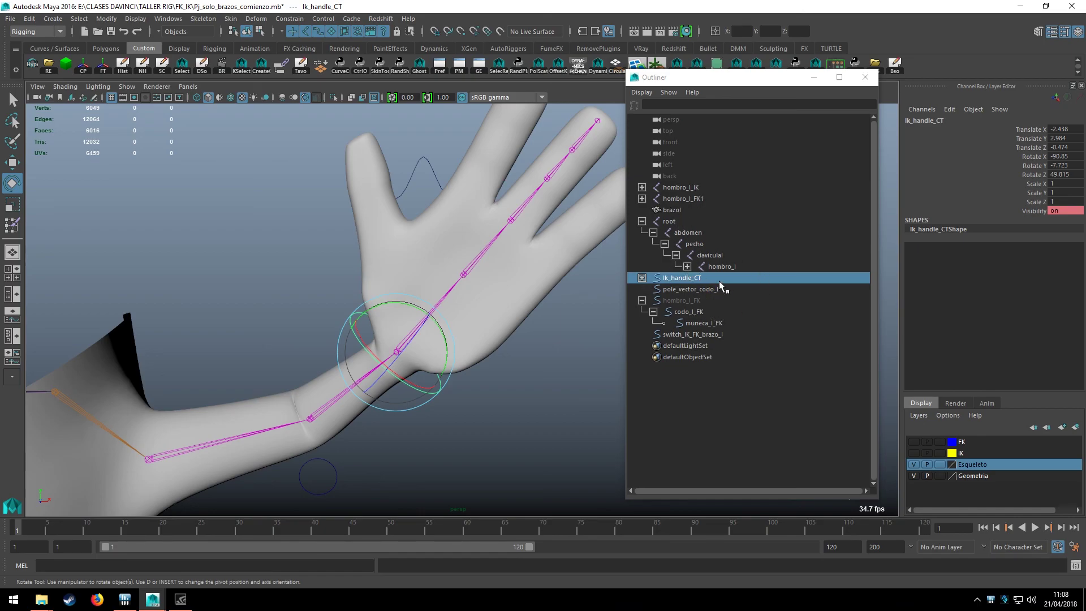
mouse_move(538, 326)
alt+mouse_down()
mouse_move(467, 306)
mouse_move(417, 315)
alt+mouse_up()
scroll(467, 306, up, 3)
mouse_move(416, 315)
alt+right_down()
mouse_move(519, 367)
mouse_move(493, 238)
alt+right_up()
mouse_move(493, 238)
mouse_down()
mouse_move(538, 368)
mouse_move(527, 403)
mouse_move(485, 402)
mouse_move(502, 412)
mouse_up()
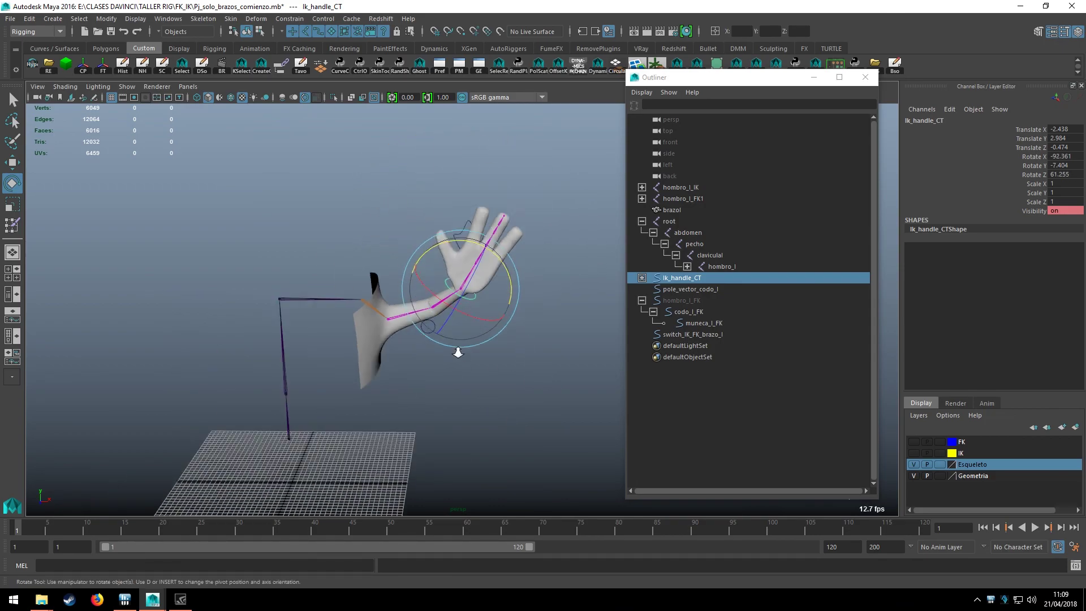